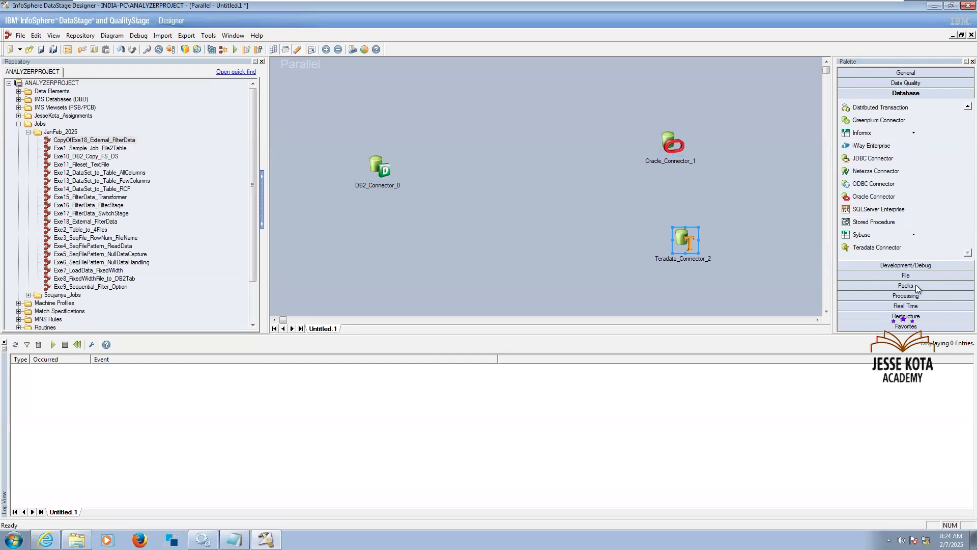
Step: Add a Copy stage between the DB2 connector and the target connectors, and reposition both it and the DB2 connector
left_click(919, 297)
scroll(918, 243, "down", 1)
left_click_drag(875, 196, 513, 174)
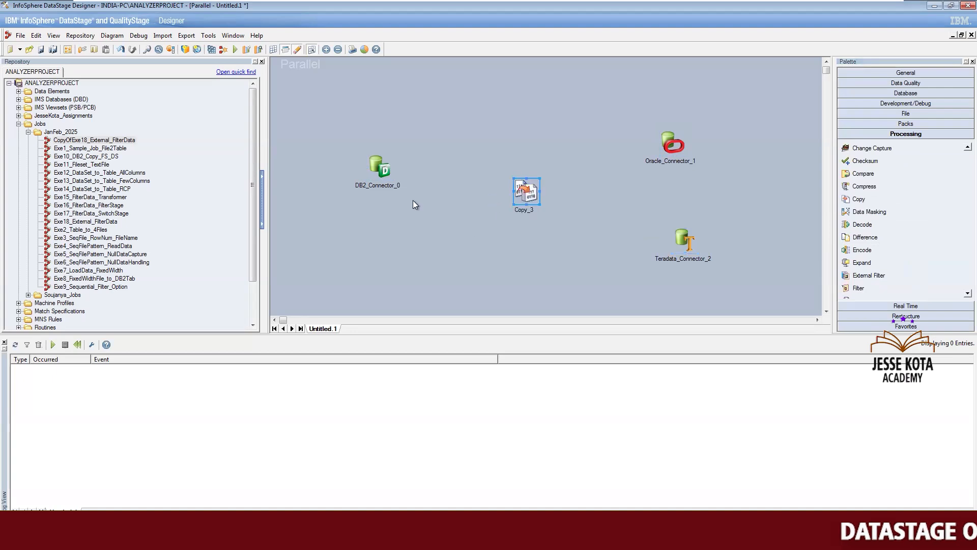
left_click_drag(380, 167, 365, 206)
left_click_drag(529, 190, 504, 202)
left_click(548, 182)
Step: Link the DB2 connector to the Copy stage, and the Copy stage to the Oracle and Teradata connectors
mouse_move(352, 206)
left_mouse_down()
mouse_move(509, 209)
mouse_move(584, 197)
mouse_move(686, 146)
left_mouse_up()
left_click_drag(506, 208, 684, 241)
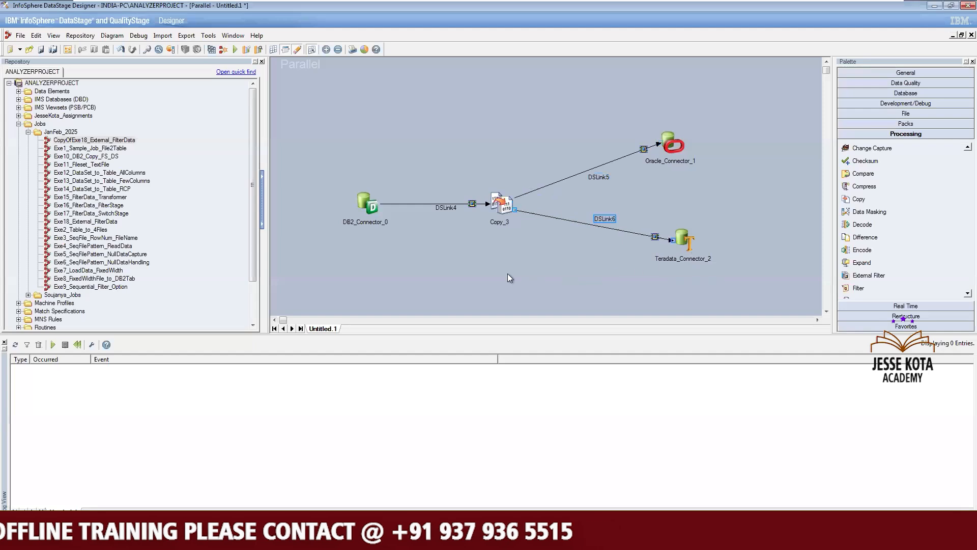
left_click(487, 264)
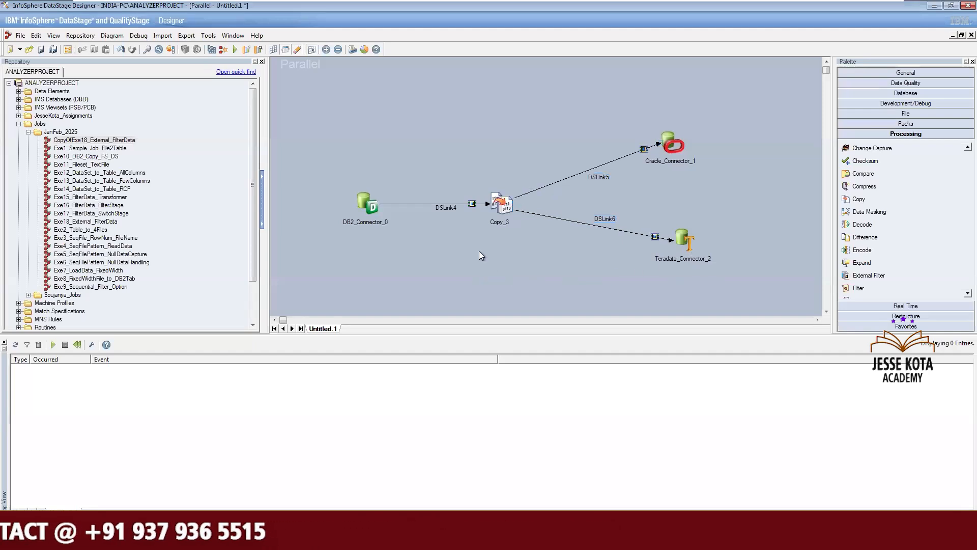
Step: Open the DB2 connector's output properties and review the instance, database, user name, password and client library connection fields
left_click(365, 201)
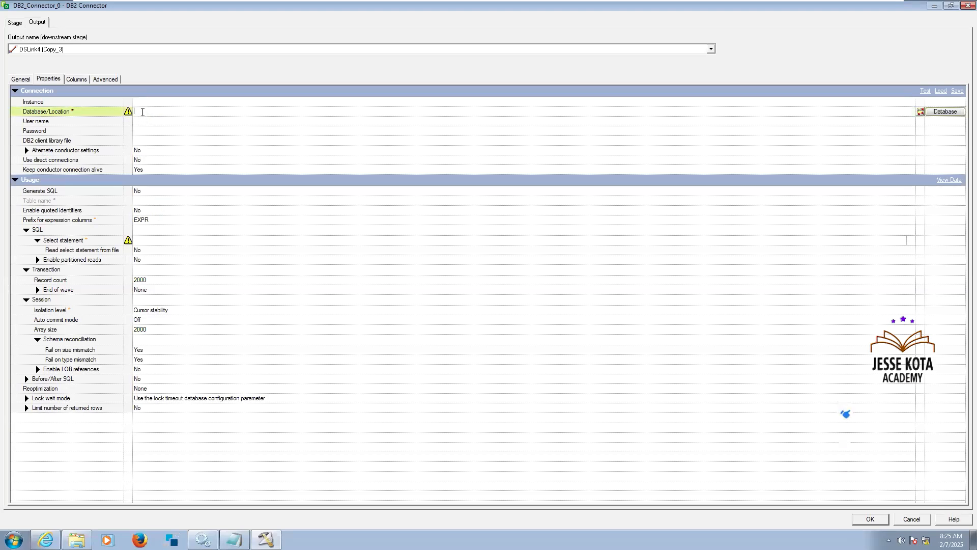
left_click(143, 124)
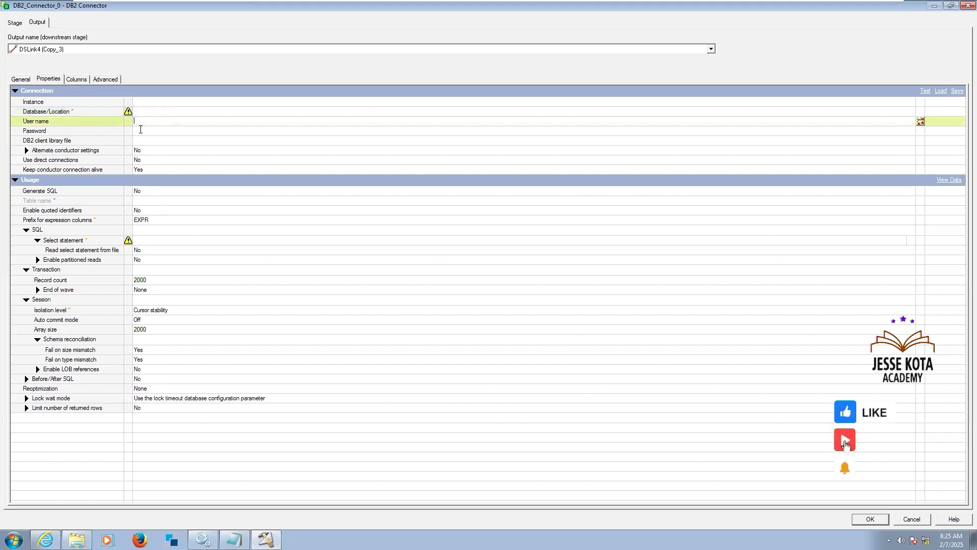
left_click(140, 131)
key("Tab")
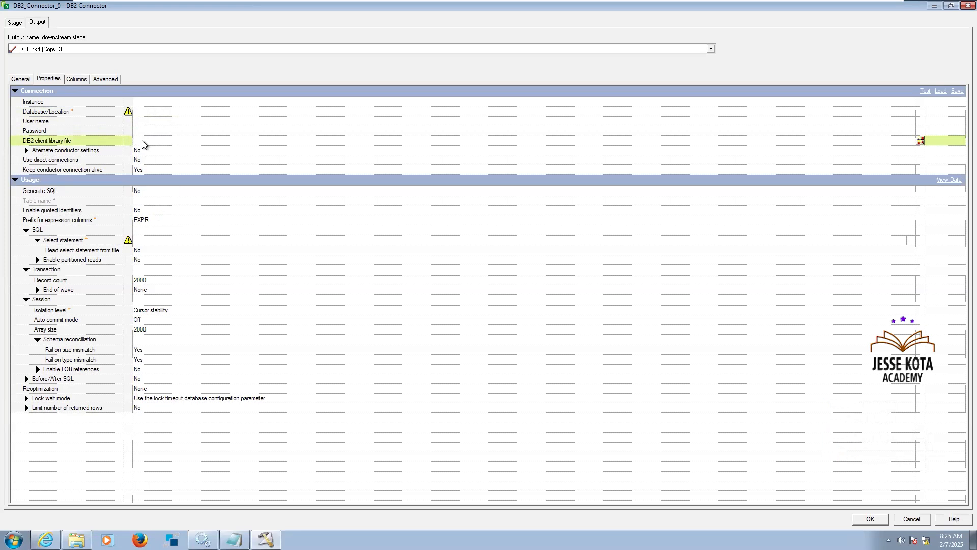
left_click(175, 102)
left_click(150, 111)
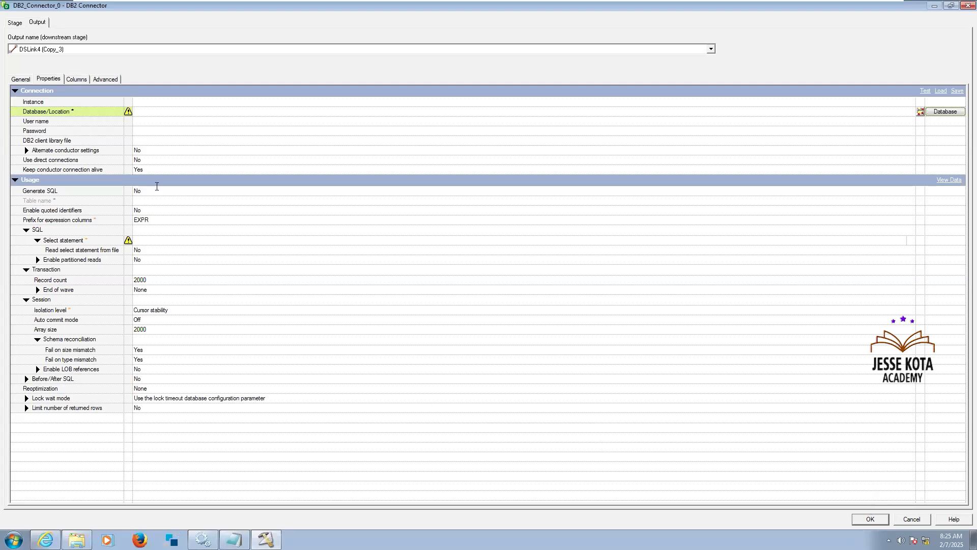
Step: Set Generate SQL to Yes to view the table name property, and return it to No
left_click(157, 190)
left_click(152, 190)
left_click(148, 200)
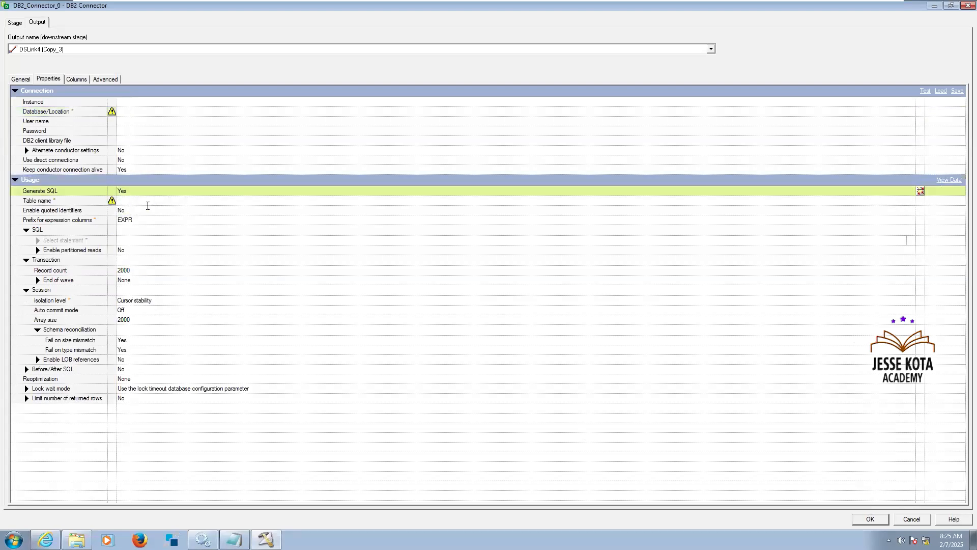
left_click(144, 202)
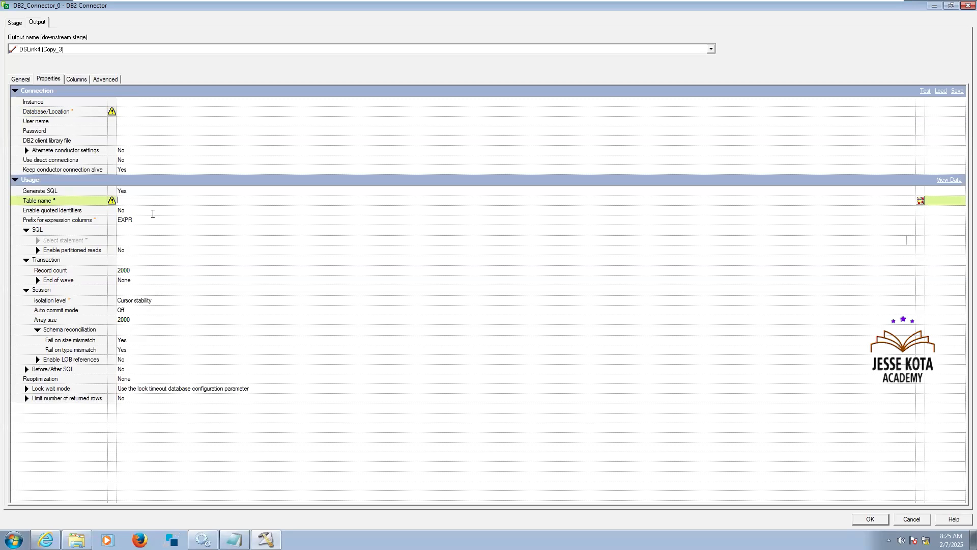
left_click(134, 190)
left_click(134, 190)
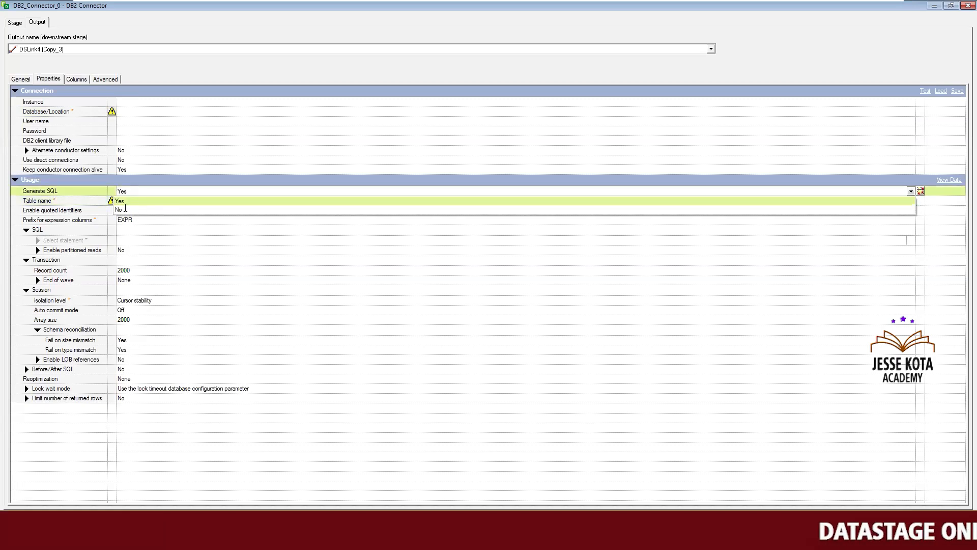
left_click(122, 210)
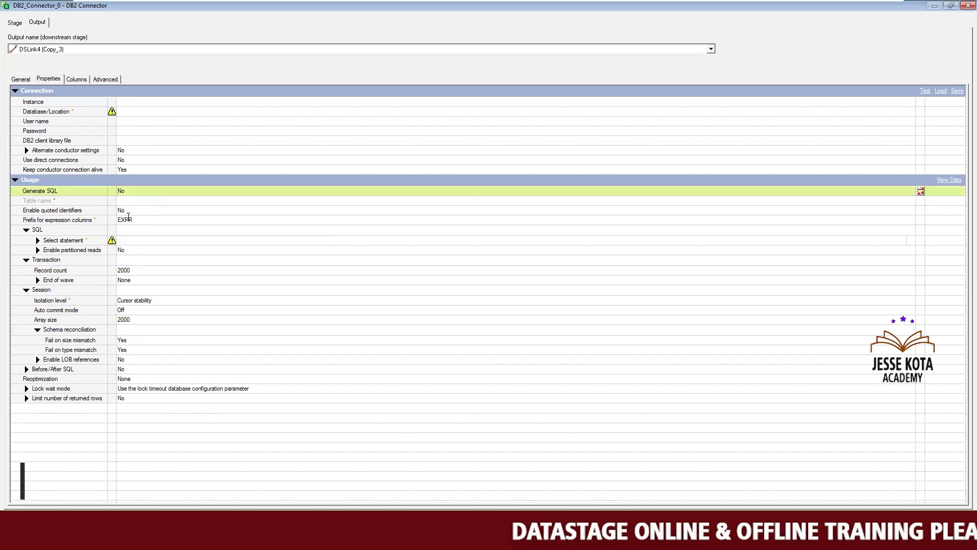
Step: Switch Enable quoted identifiers to Yes and back to No in the DB2 connector
double_click(127, 210)
left_click(130, 220)
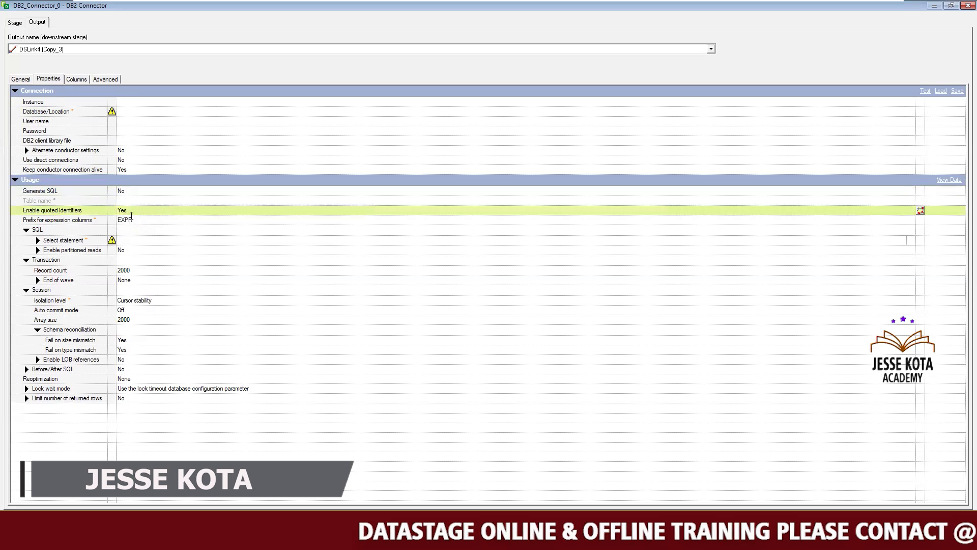
left_click(125, 210)
left_click(125, 230)
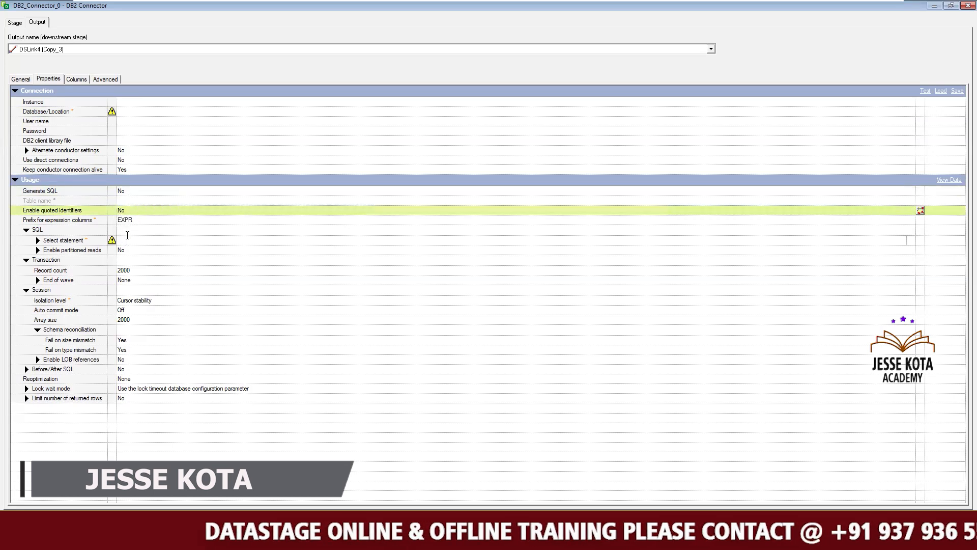
Step: Look at the Select statement property, and try Enable partitioned reads with Yes before resetting it to No
left_click(135, 241)
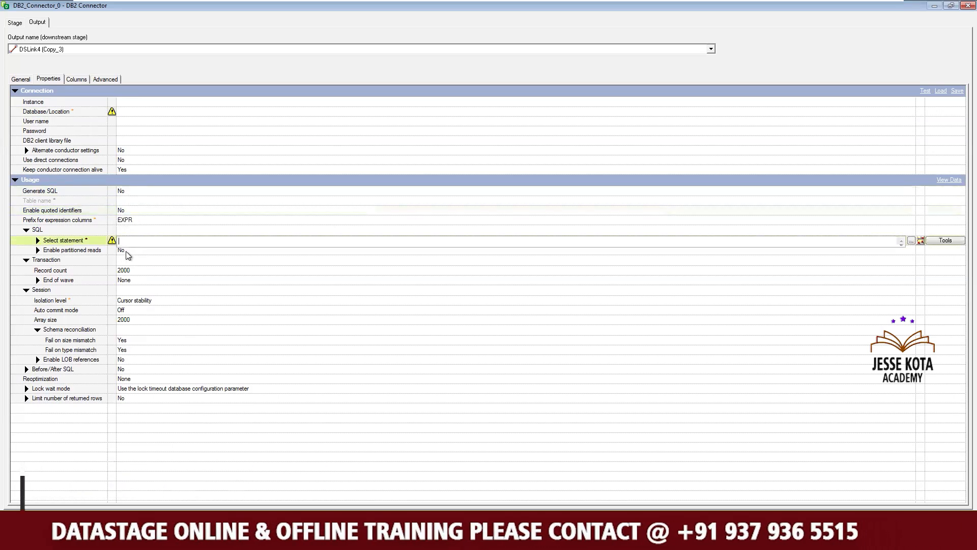
double_click(124, 251)
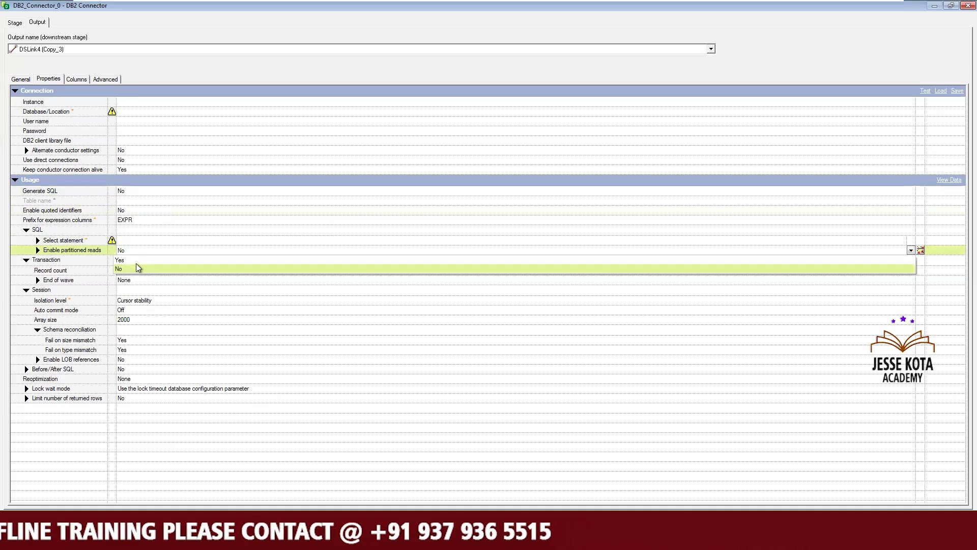
left_click(145, 259)
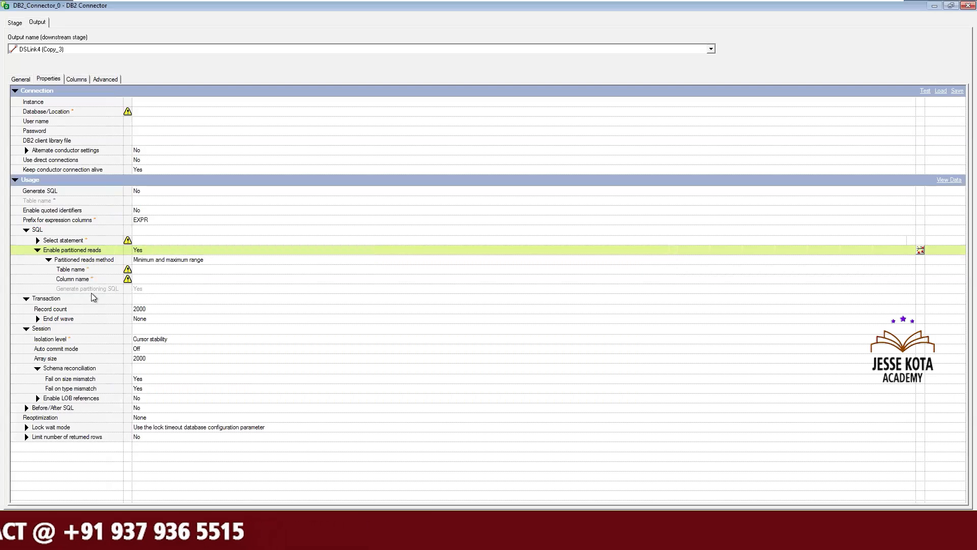
left_click(139, 250)
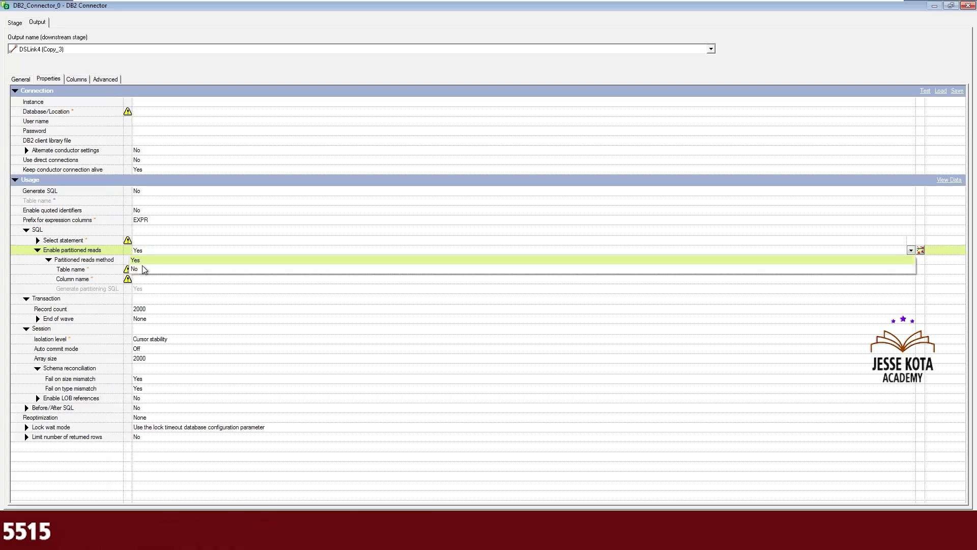
left_click(142, 267)
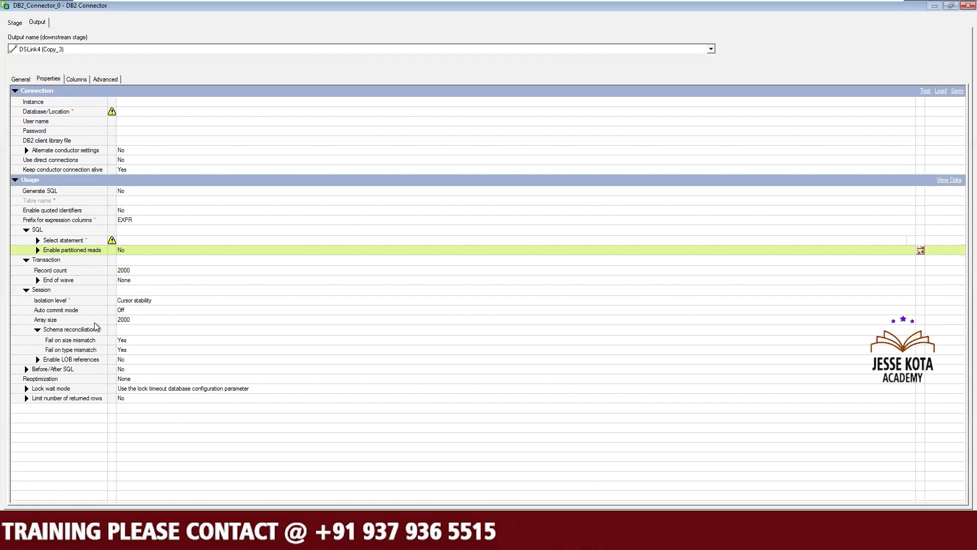
Step: Examine the schema reconciliation properties for size mismatch and type mismatch, including the options for type mismatch
left_click(82, 340)
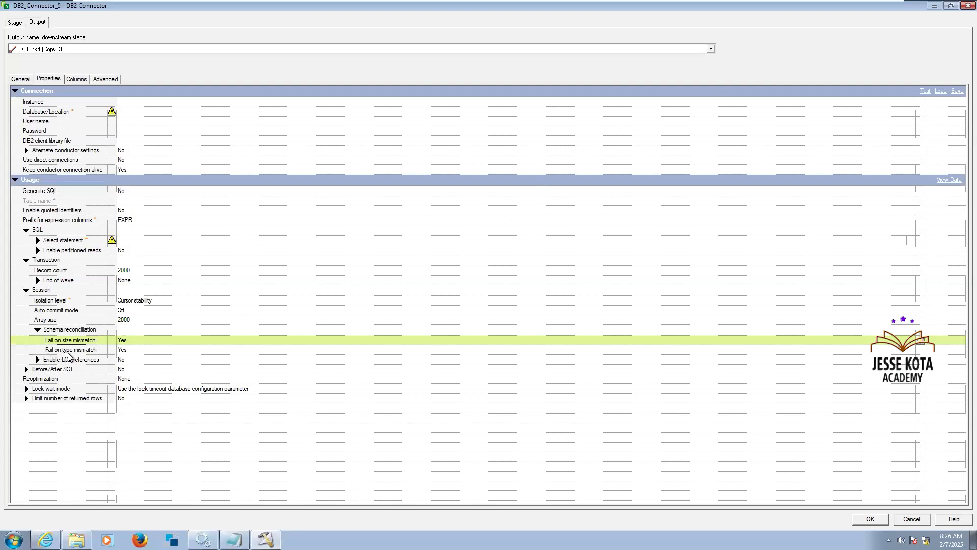
left_click(140, 349)
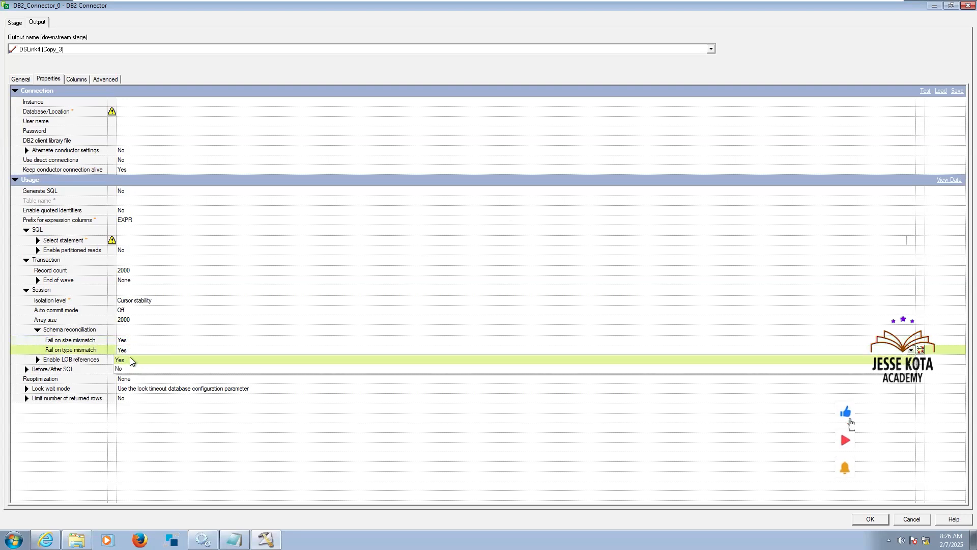
left_click(29, 349)
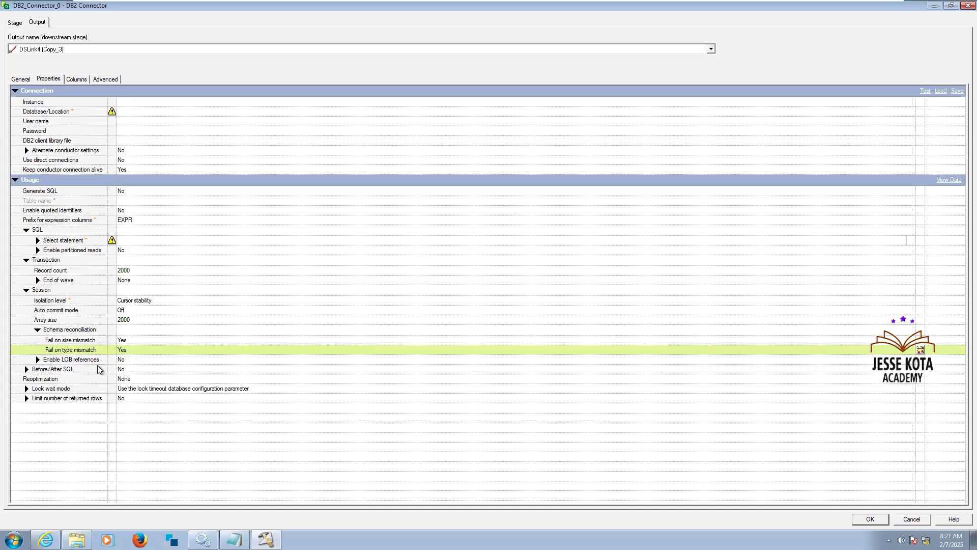
Step: Set Before/After SQL to Yes to review its before and after statement properties, and return it to No
left_click(112, 369)
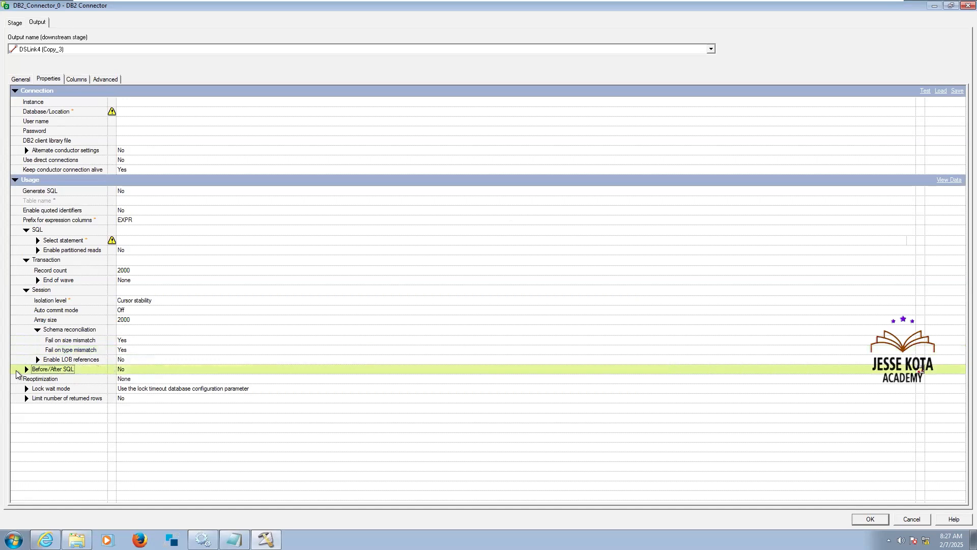
left_click(25, 370)
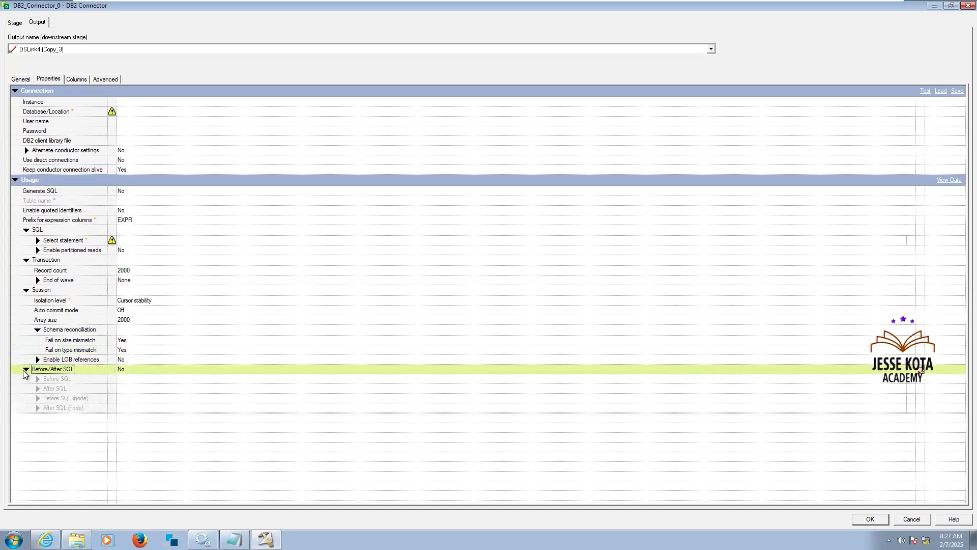
left_click(133, 371)
left_click(130, 382)
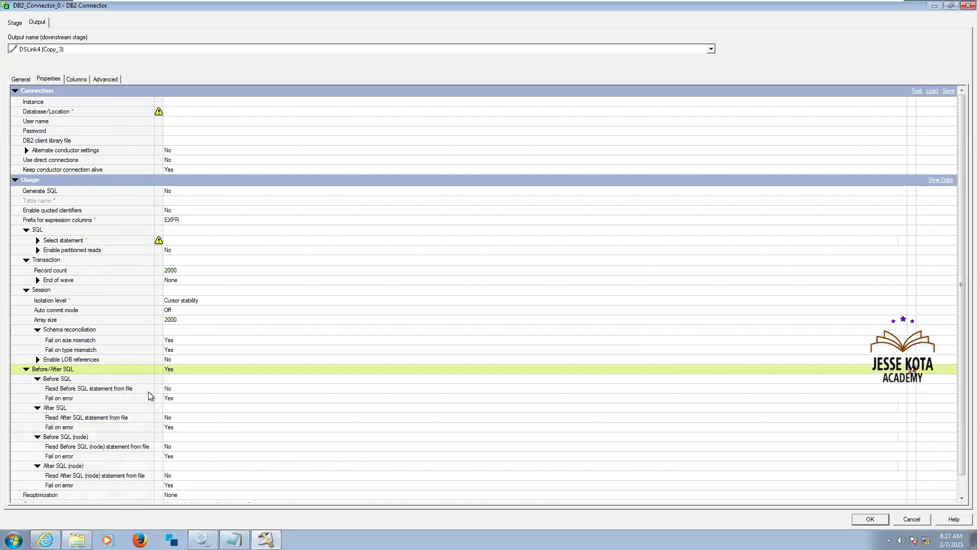
scroll(188, 382, "down", 1)
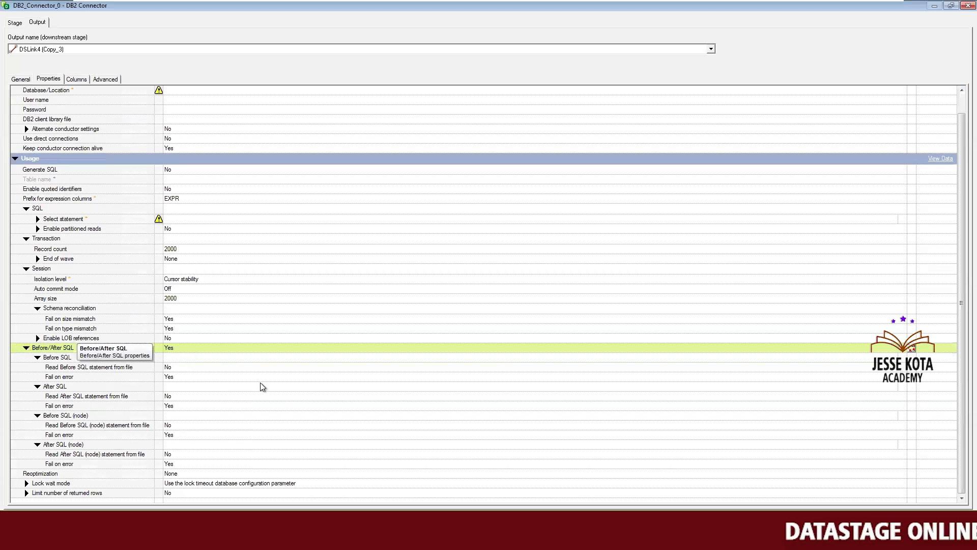
left_click(176, 349)
left_click(172, 366)
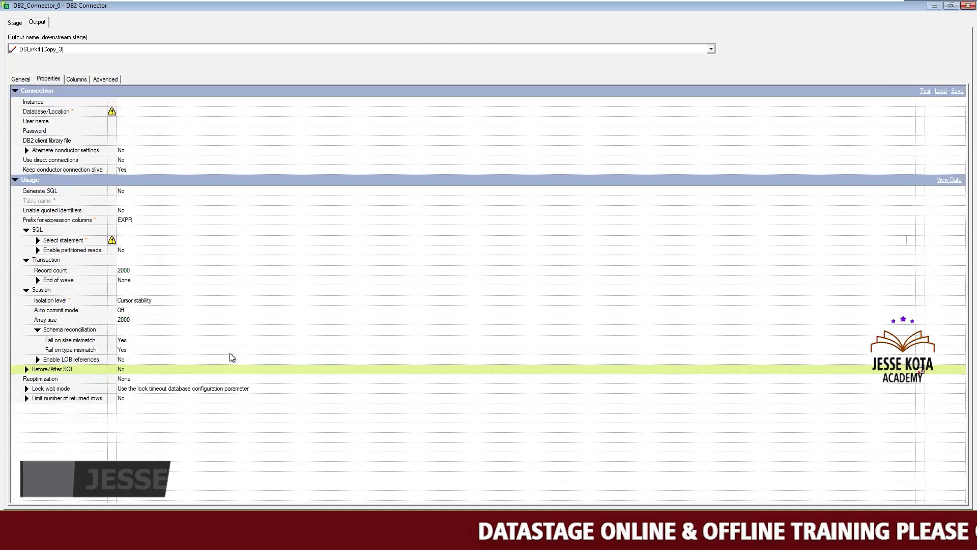
Step: Try Lock wait mode with Wait indefinitely and User specified, and restore Use the lock timeout database configuration parameter
left_click(172, 391)
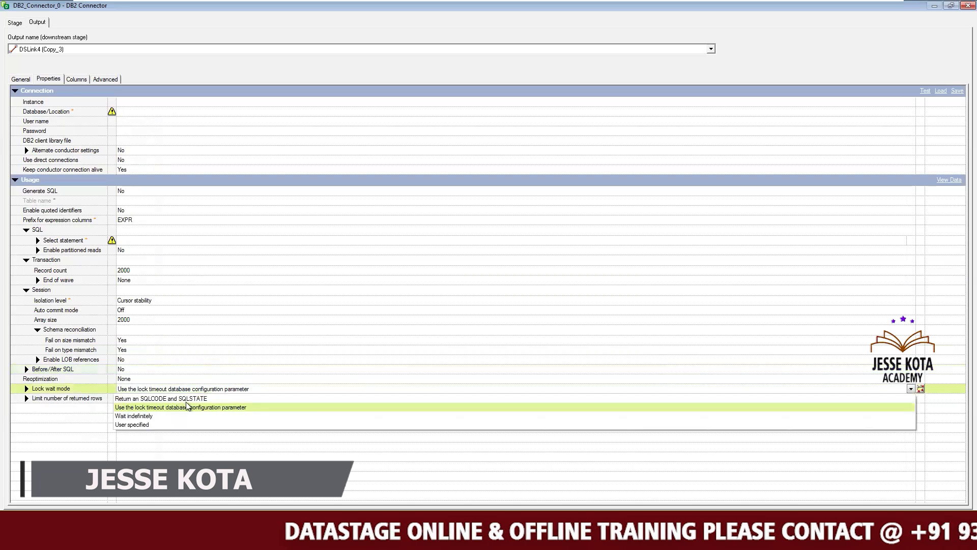
left_click(135, 407)
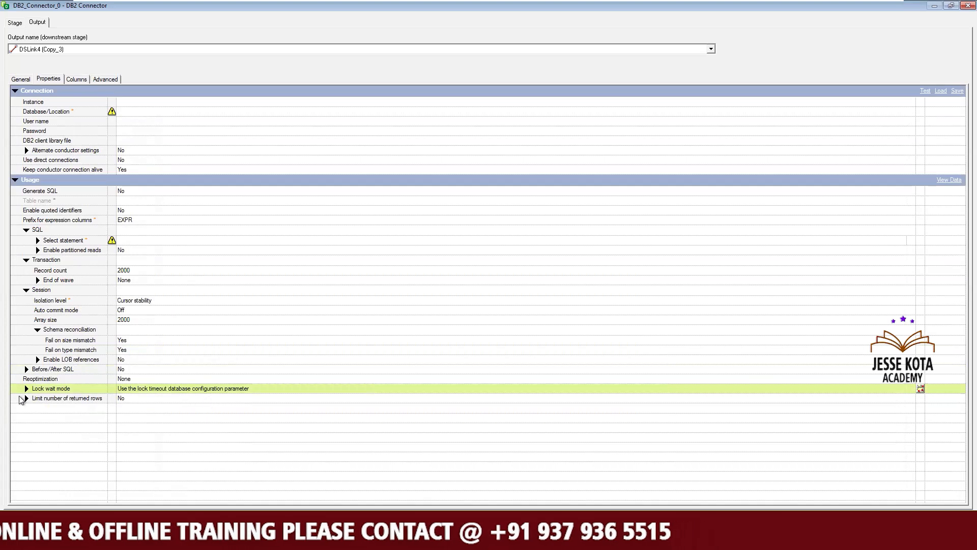
left_click(156, 389)
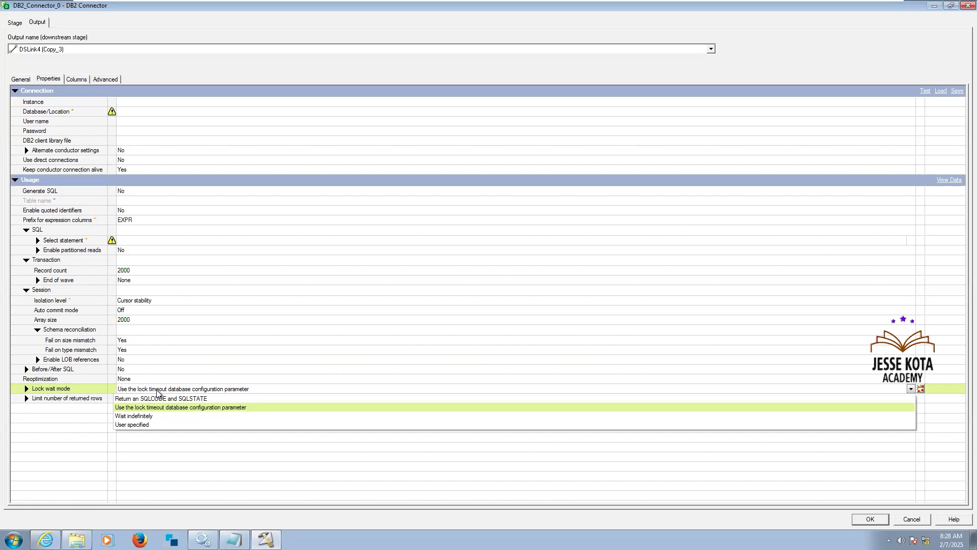
left_click(156, 414)
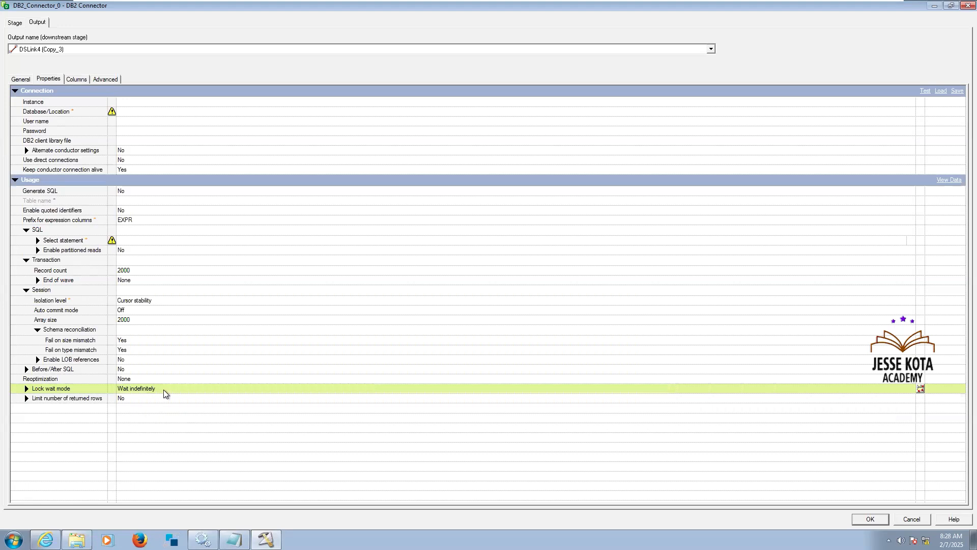
left_click(163, 390)
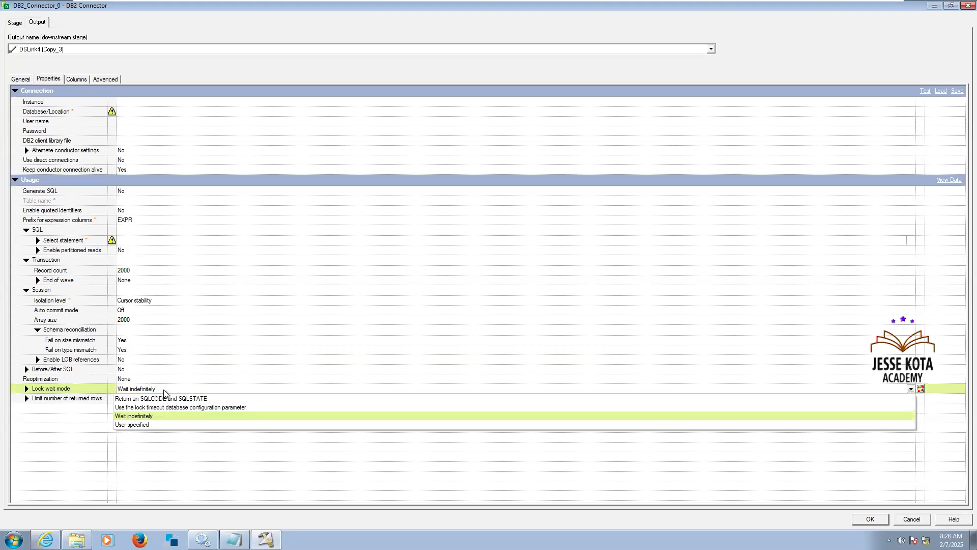
left_click(148, 425)
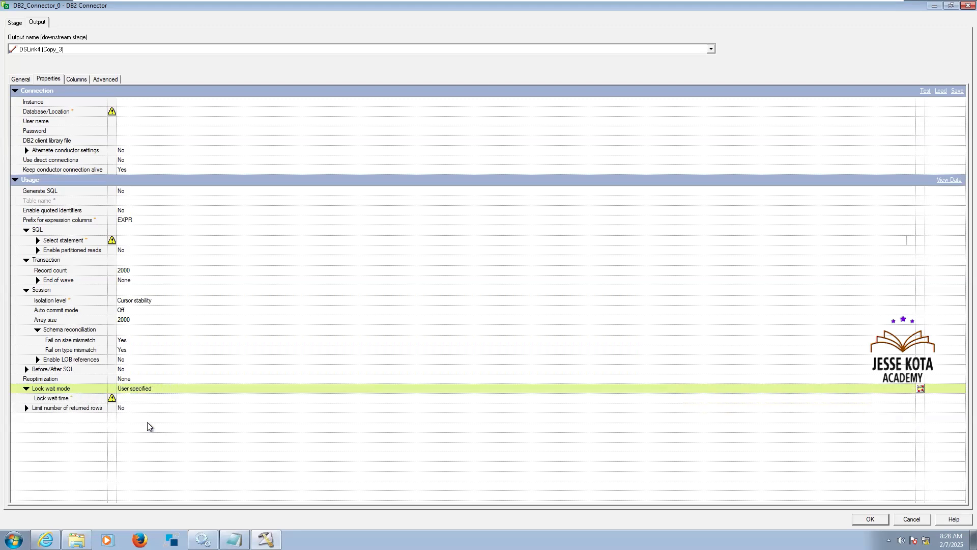
left_click(149, 390)
left_click(145, 408)
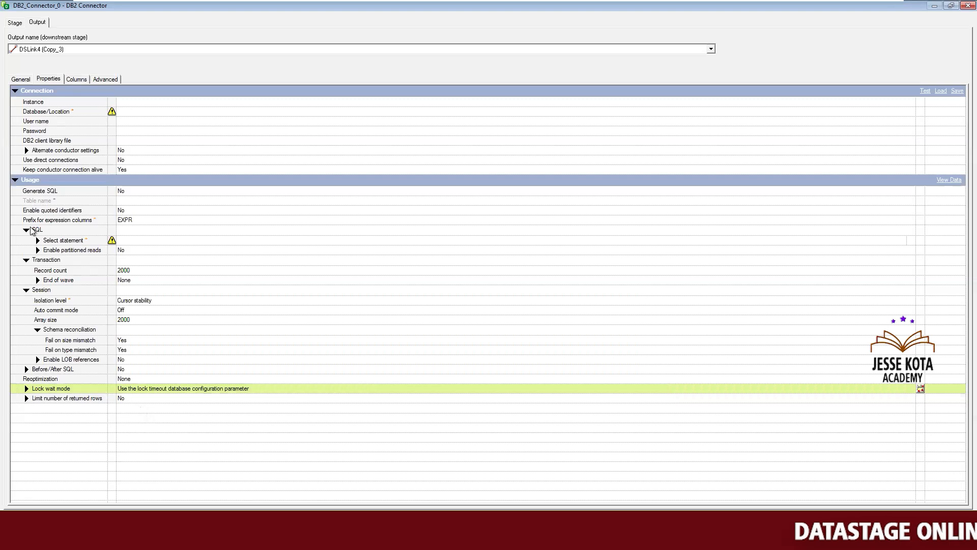
Step: View the DB2 connector's column definitions, close it, and open the Oracle connector's input properties
left_click(80, 78)
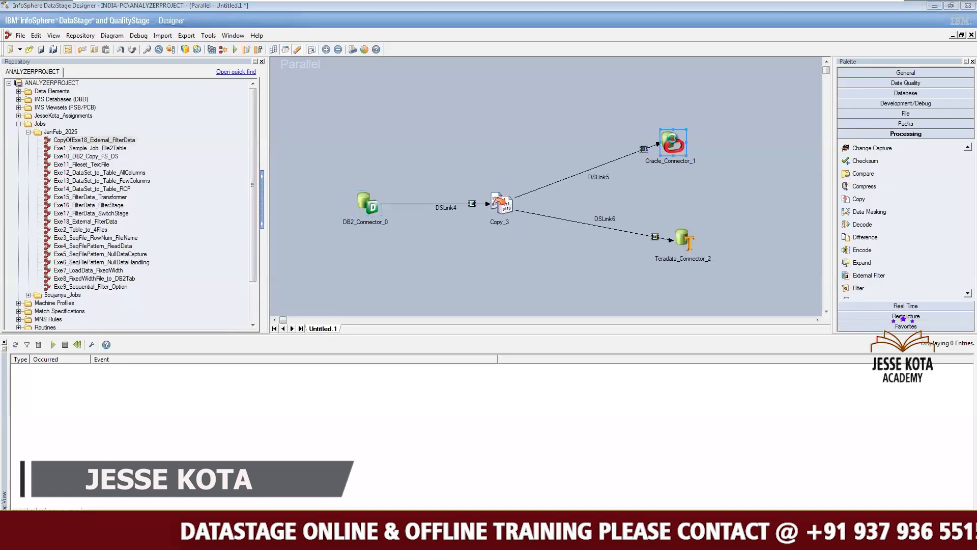
double_click(672, 144)
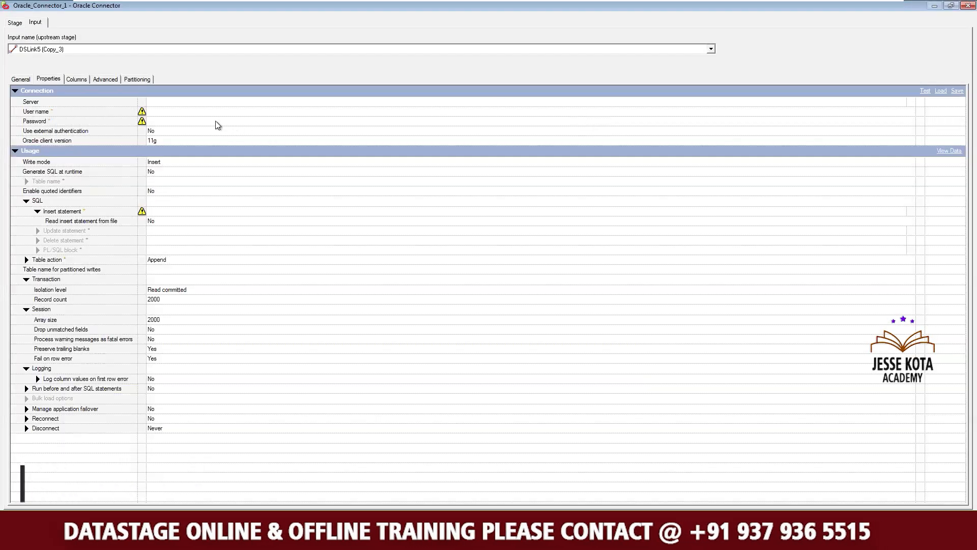
Step: Examine the Oracle connector's server, user name, password and client version properties, keeping 11g as the Oracle client version
left_click(156, 112)
left_click(158, 104)
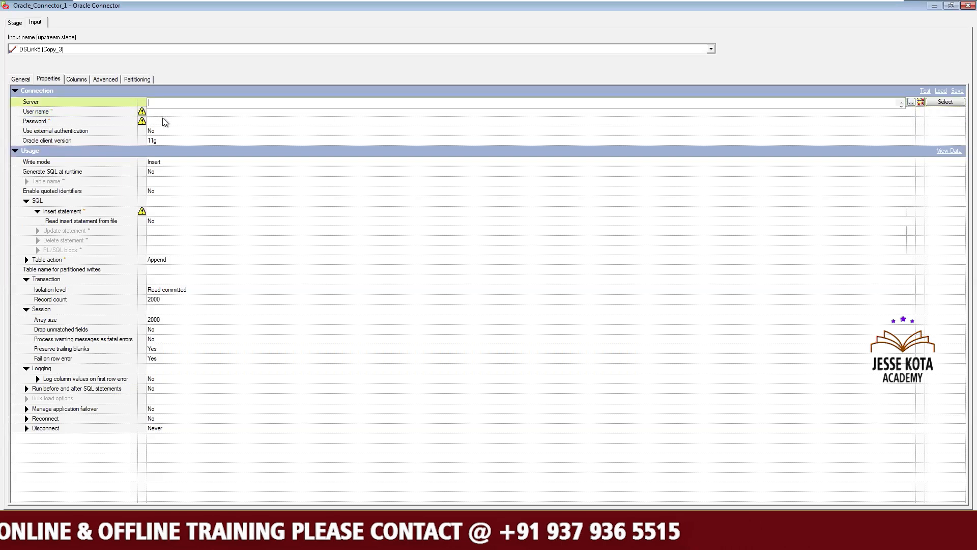
left_click(163, 116)
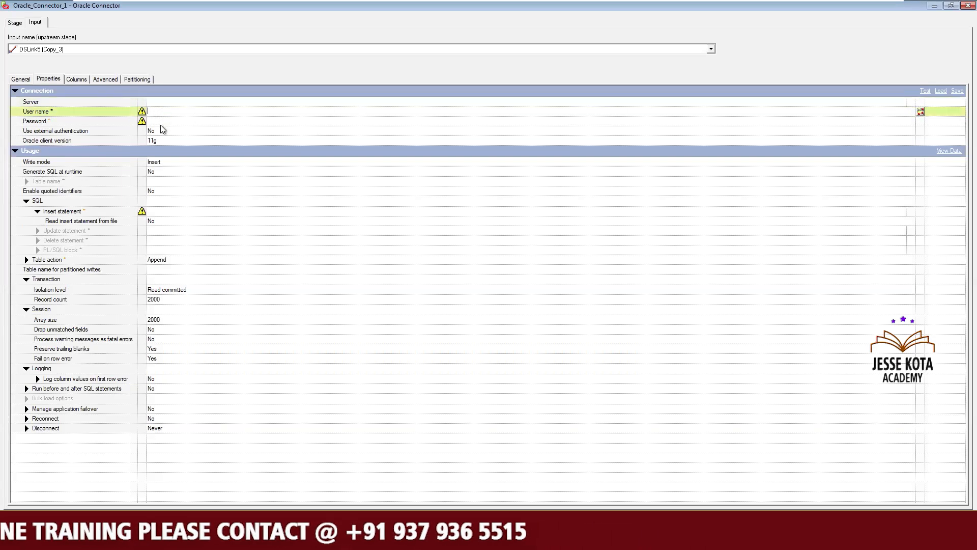
left_click(161, 124)
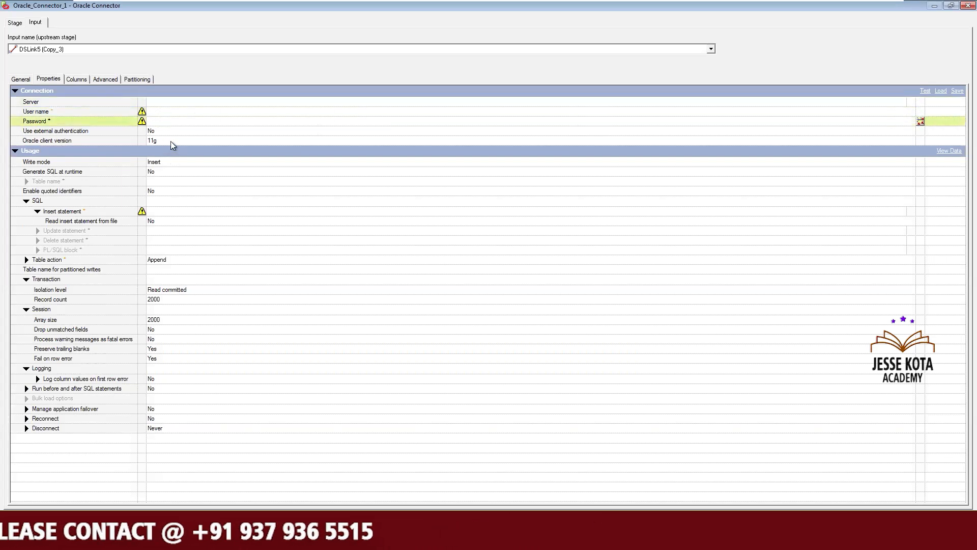
left_click(170, 141)
left_click(170, 139)
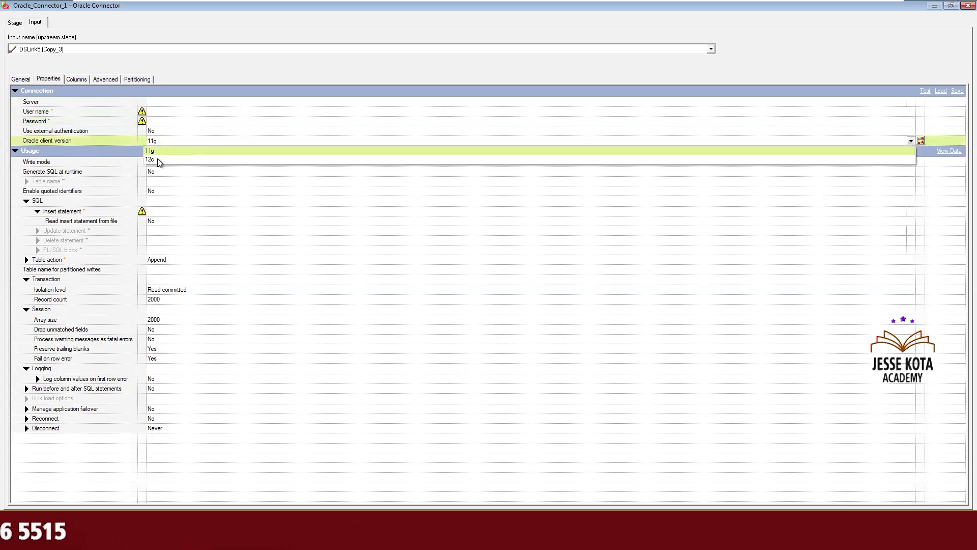
left_click(163, 151)
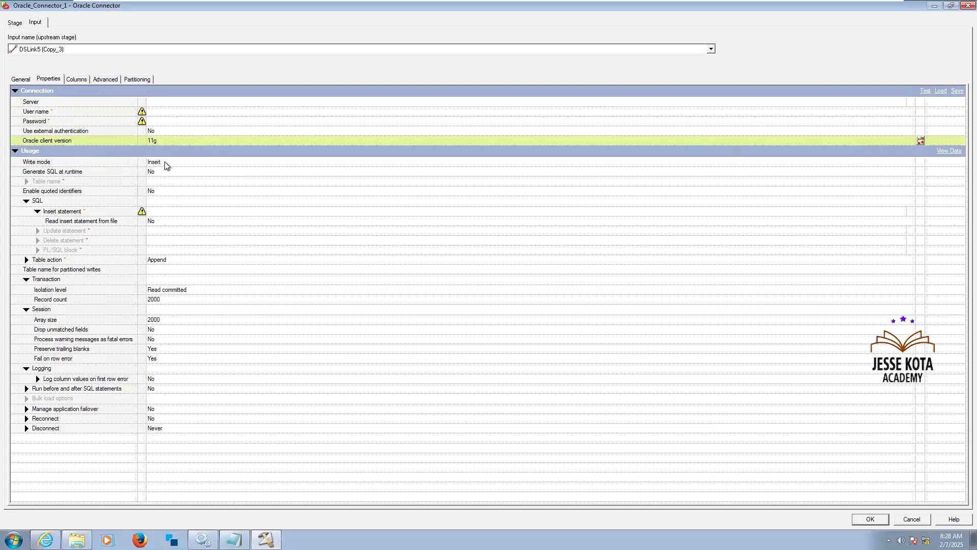
Step: Try the Insert new rows only write mode for the Oracle connector, review the other modes, and restore Insert
left_click(171, 163)
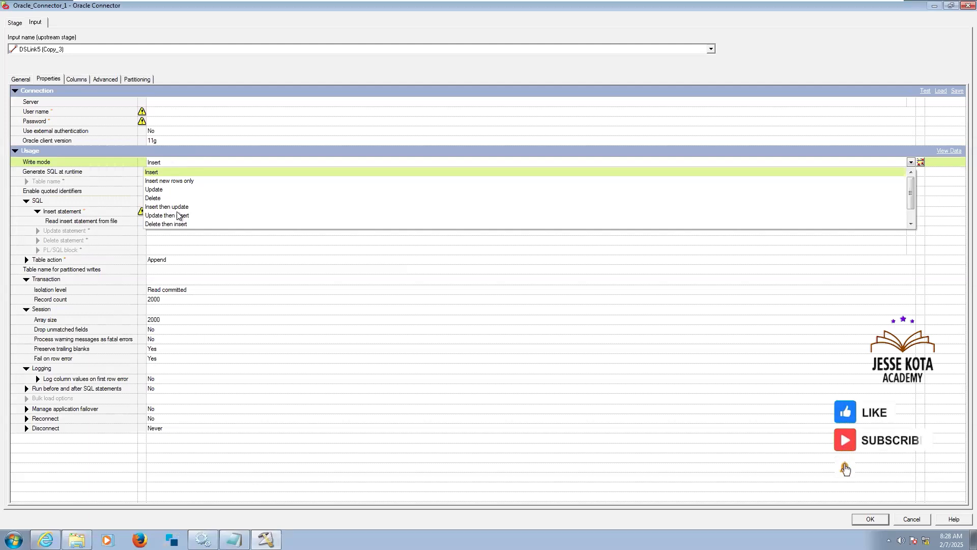
left_click(176, 181)
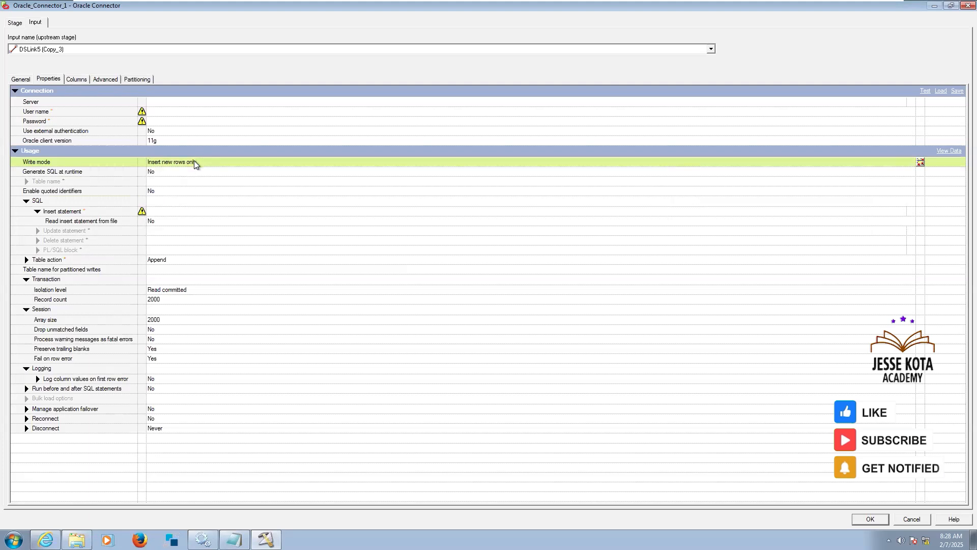
left_click(194, 161)
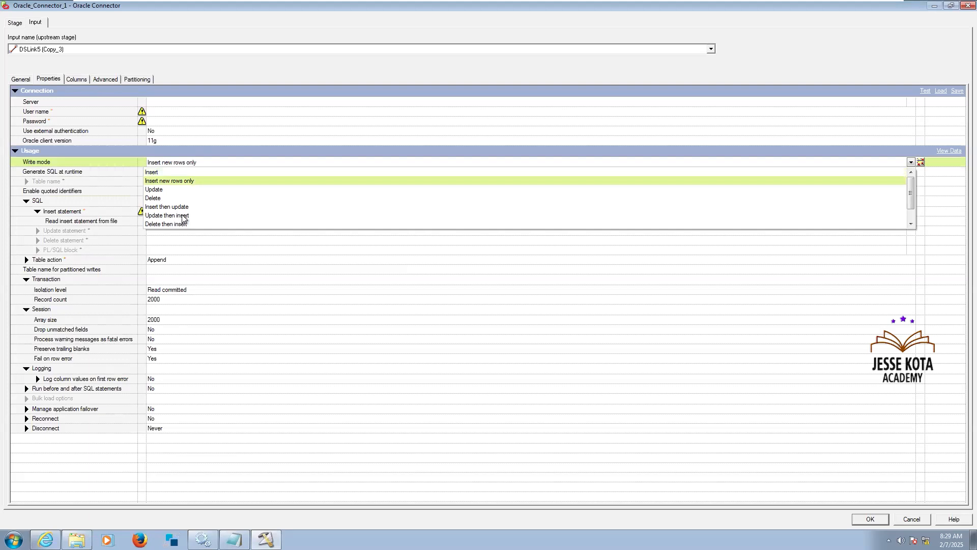
left_click(170, 172)
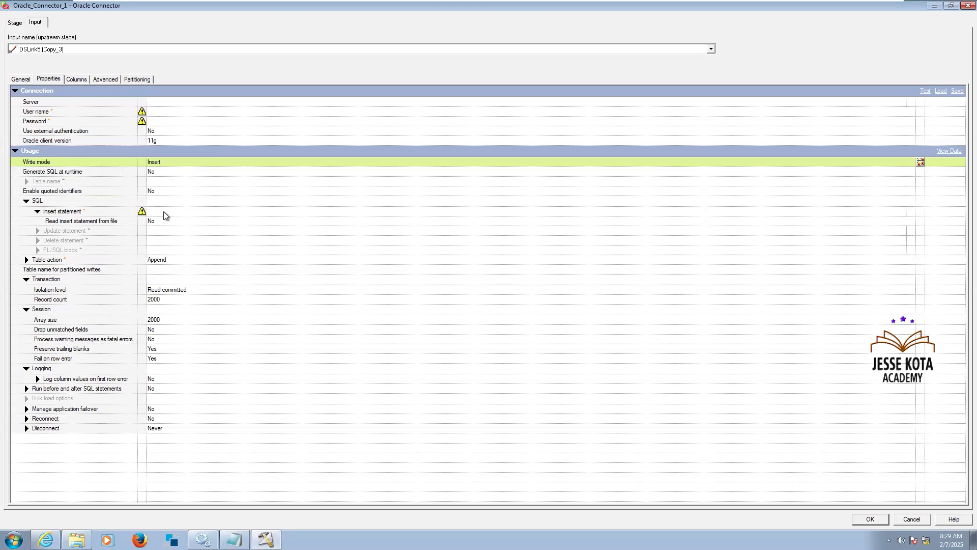
Step: Open the Oracle connector's insert statement editor to view it, and close it without entering a statement
left_click(163, 213)
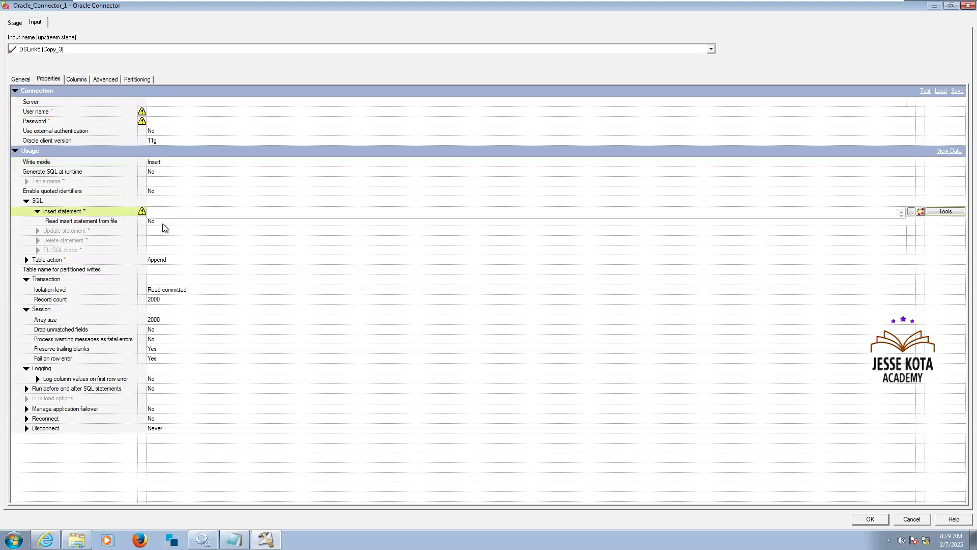
left_click(911, 211)
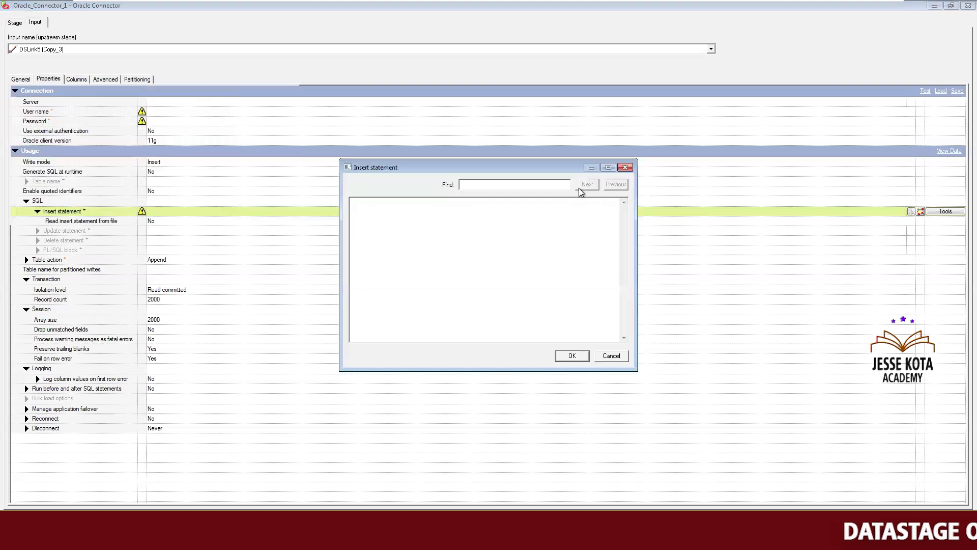
left_click(611, 355)
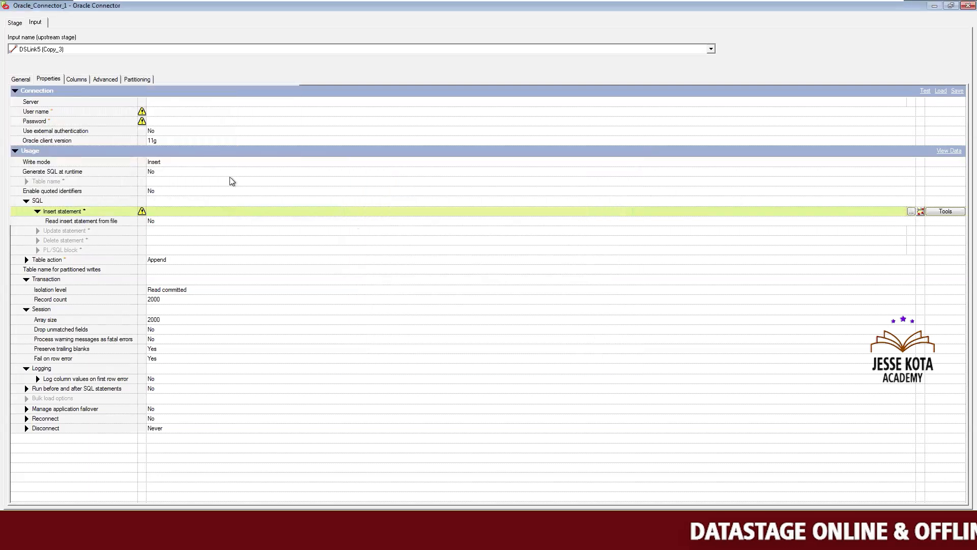
Step: Set Generate SQL at runtime to Yes to review its table name properties, and return it to No
left_click(165, 173)
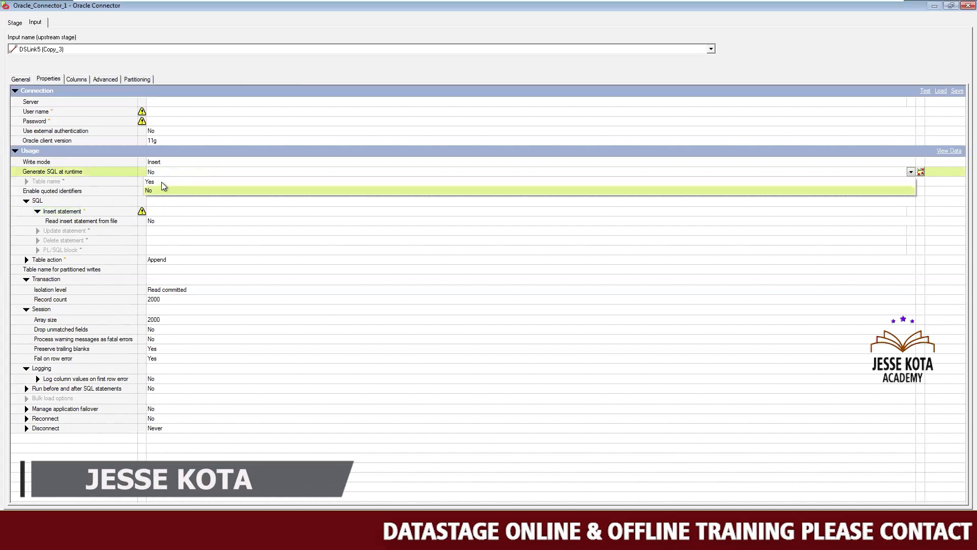
left_click(161, 181)
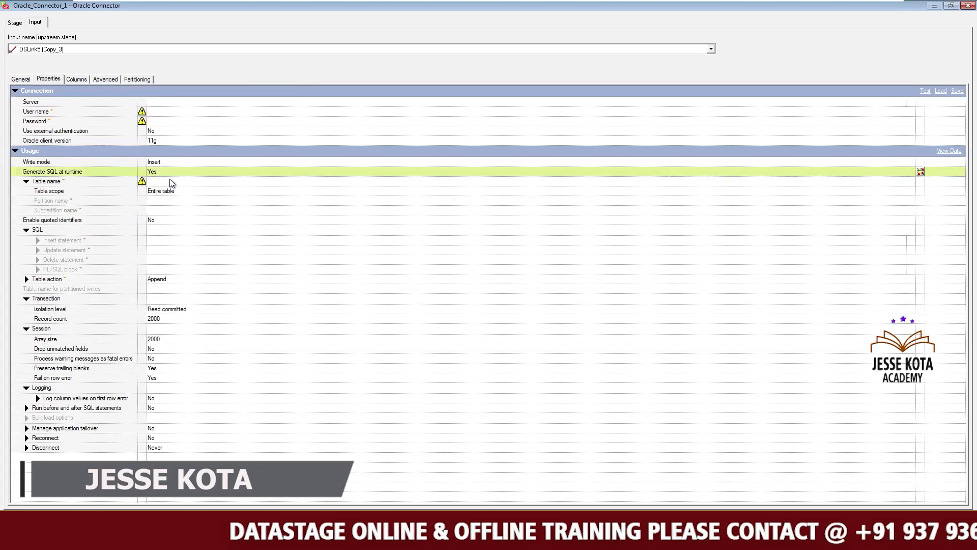
left_click(166, 173)
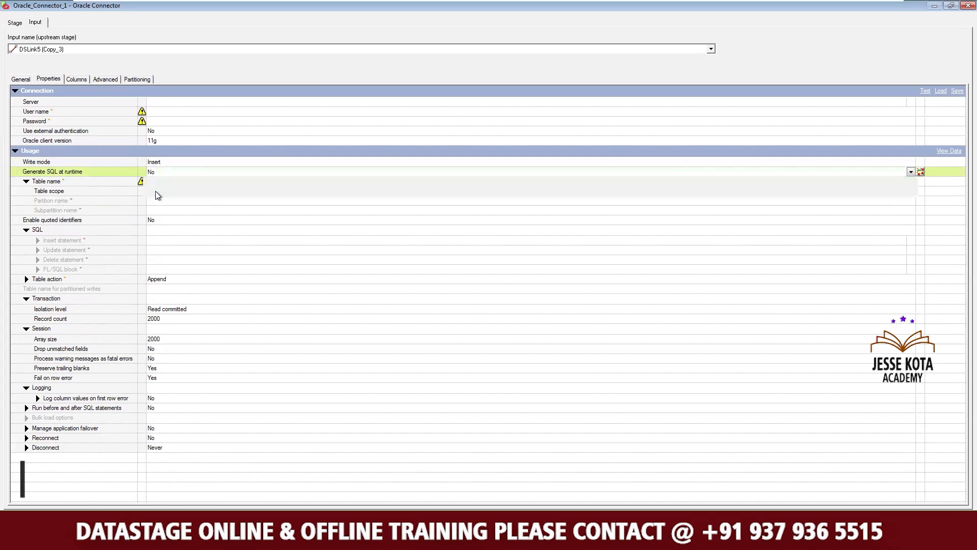
left_click(157, 192)
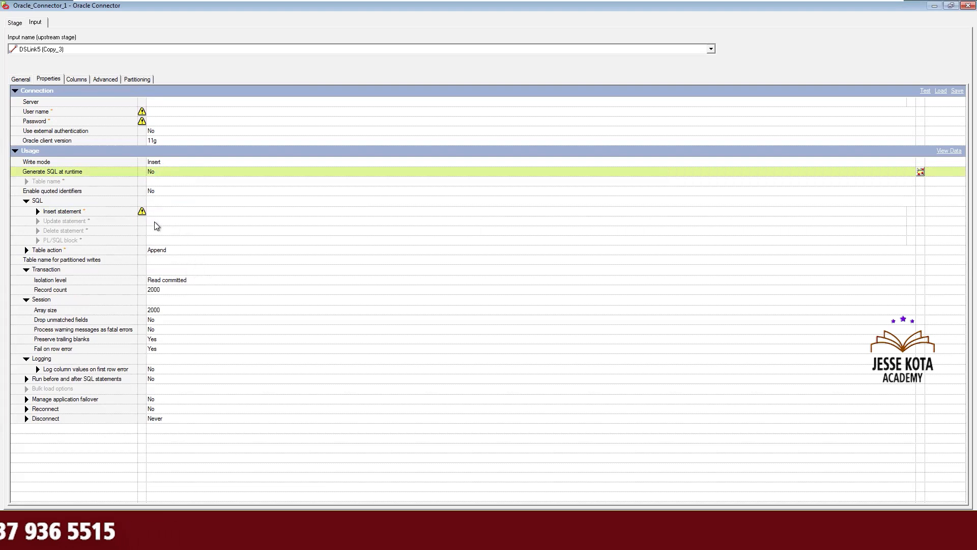
Step: Review the Oracle connector's table action options, consult the Database Connectors slide in PowerPoint, and return to the connector
left_click(175, 250)
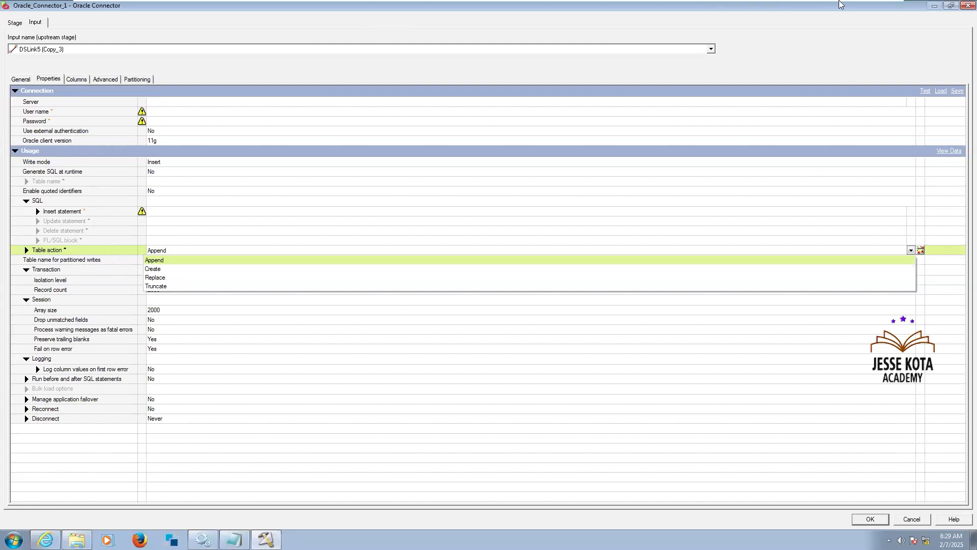
left_click(855, 10)
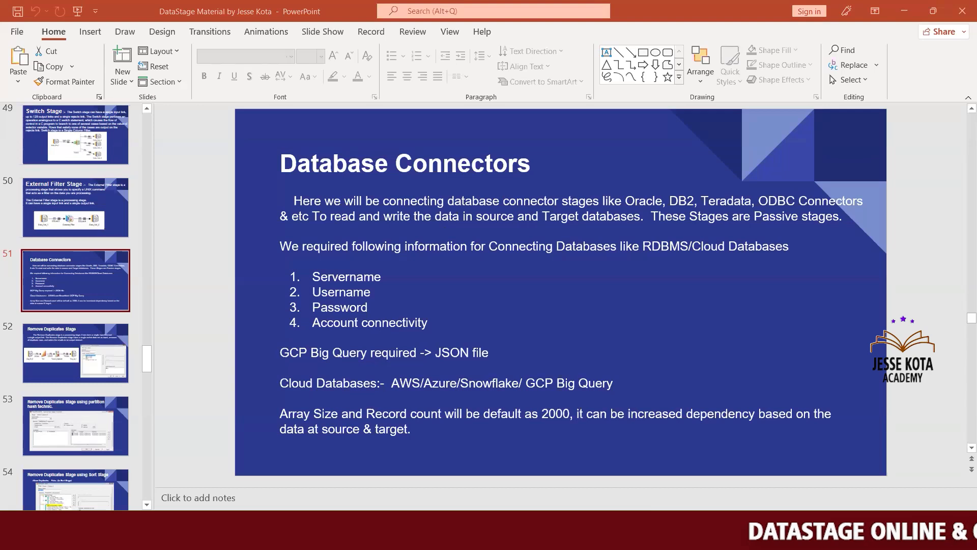
mouse_move(451, 538)
left_click(470, 468)
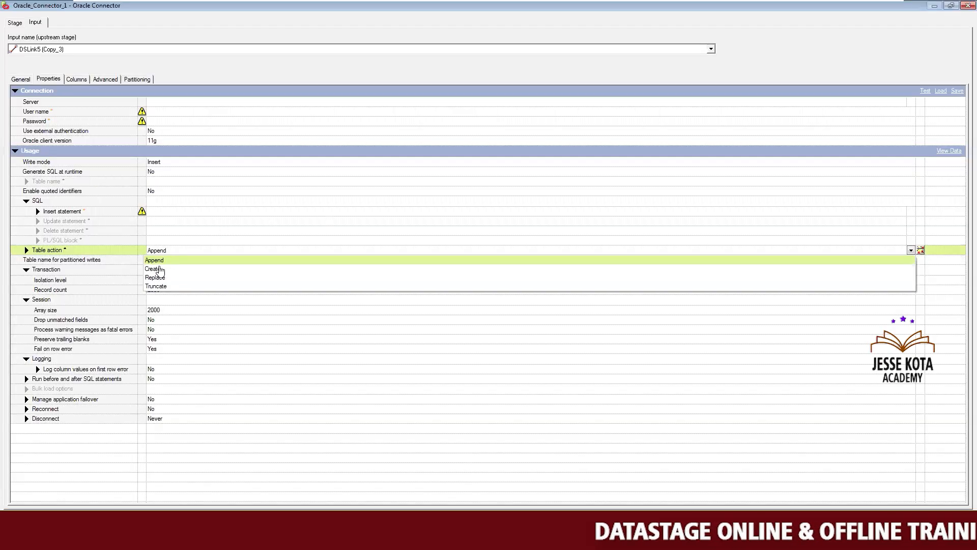
Step: Try Create, Replace and Truncate as the Oracle connector's table action to review the properties of each
left_click(159, 270)
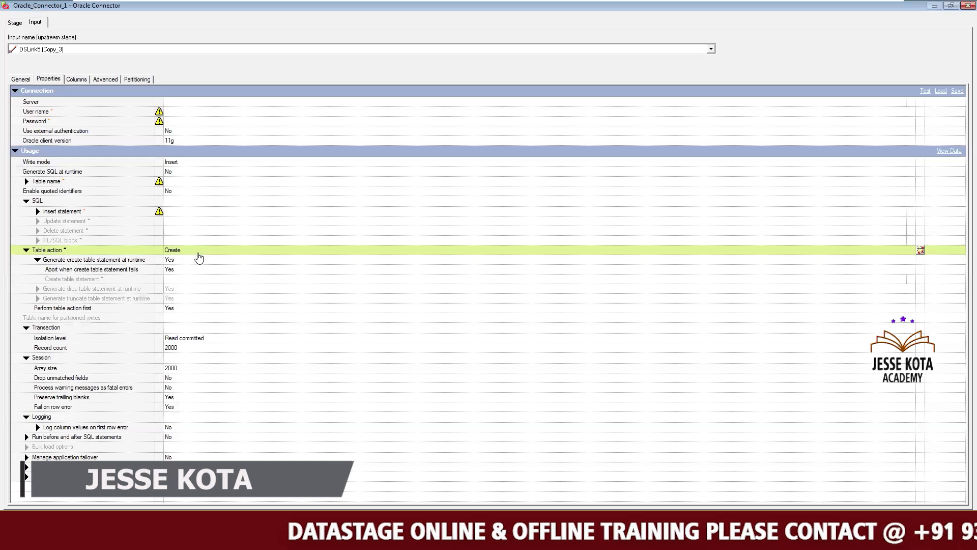
left_click(198, 253)
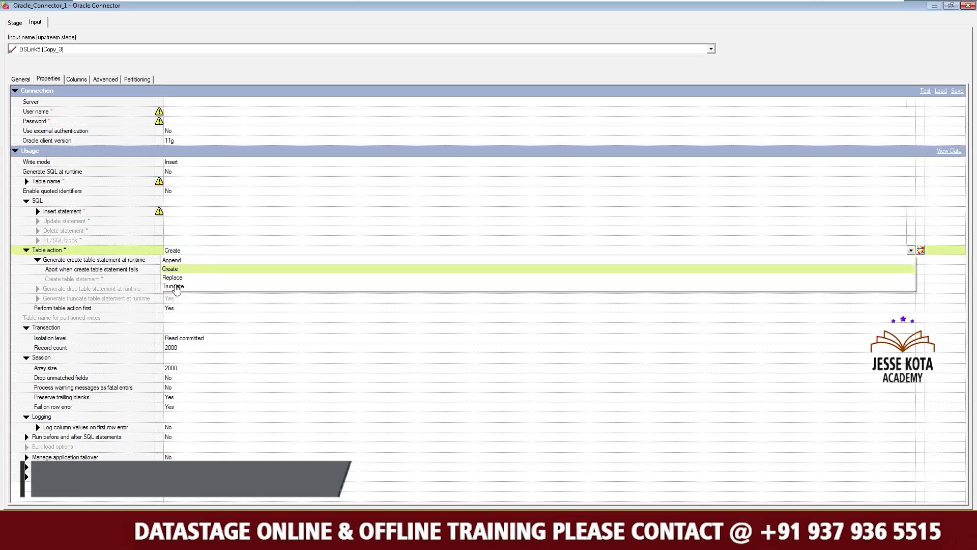
left_click(175, 278)
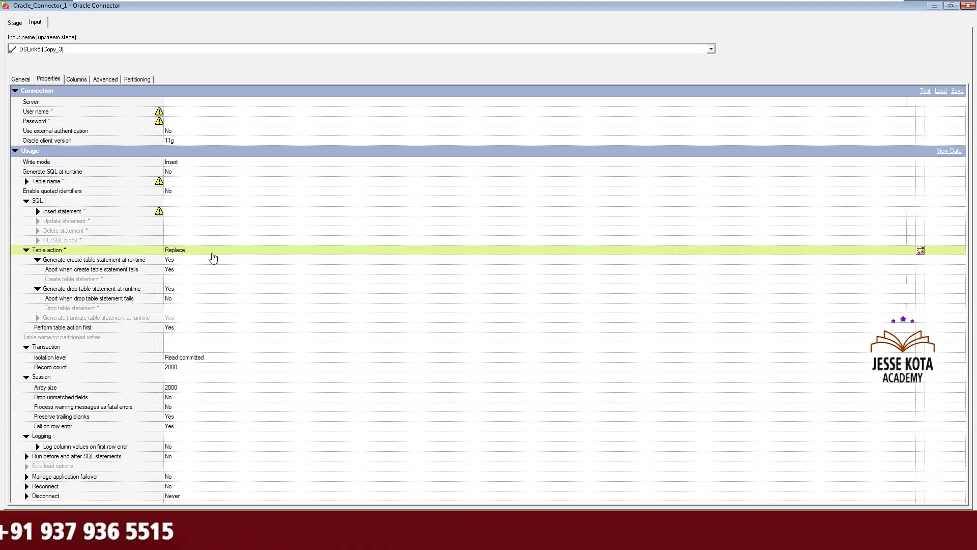
left_click(211, 251)
left_click(173, 286)
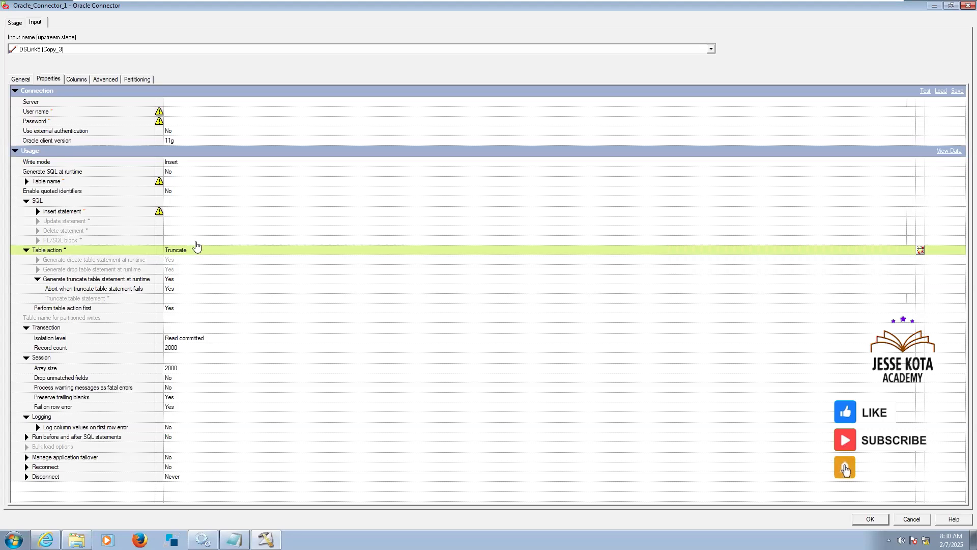
Step: Try Generate SQL at runtime set to Yes with table action Replace, and close the Oracle connector without saving
left_click(180, 172)
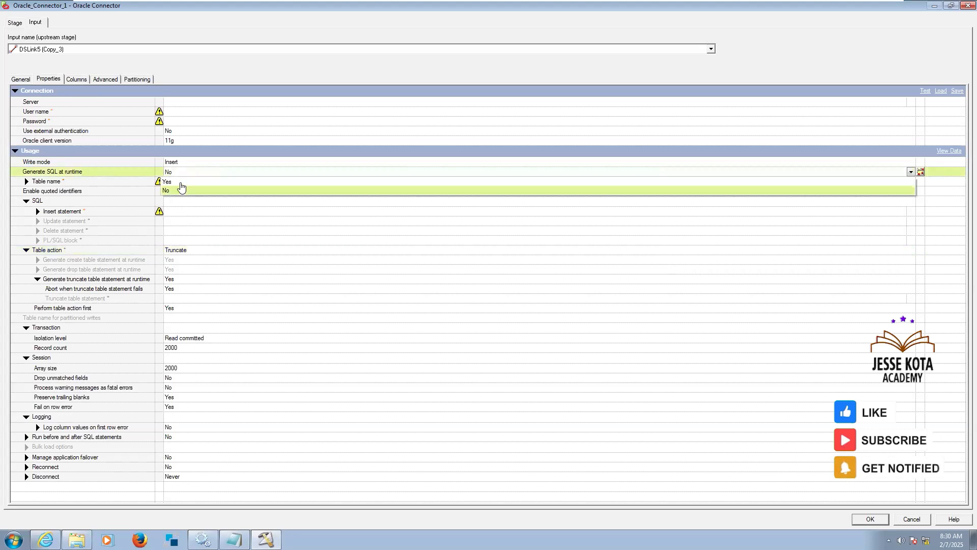
left_click(180, 182)
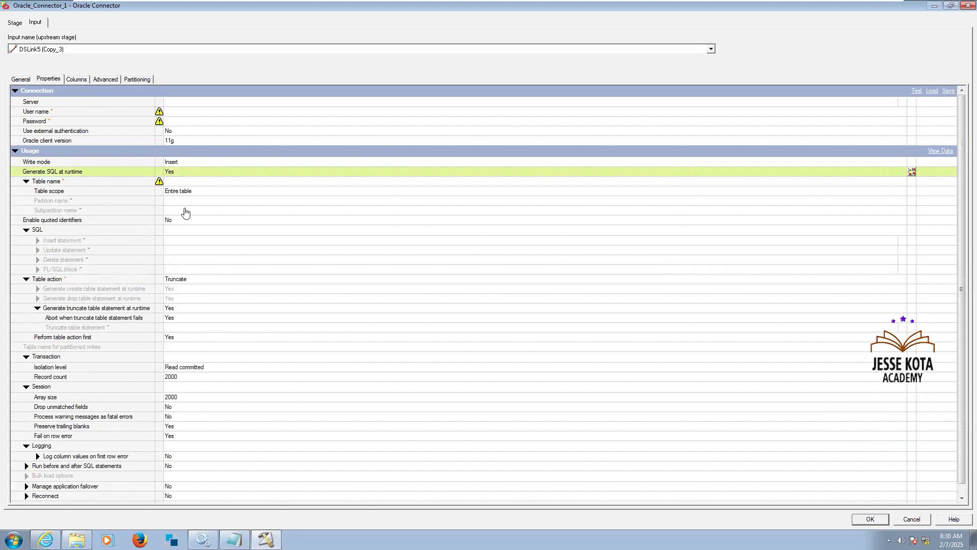
left_click(193, 281)
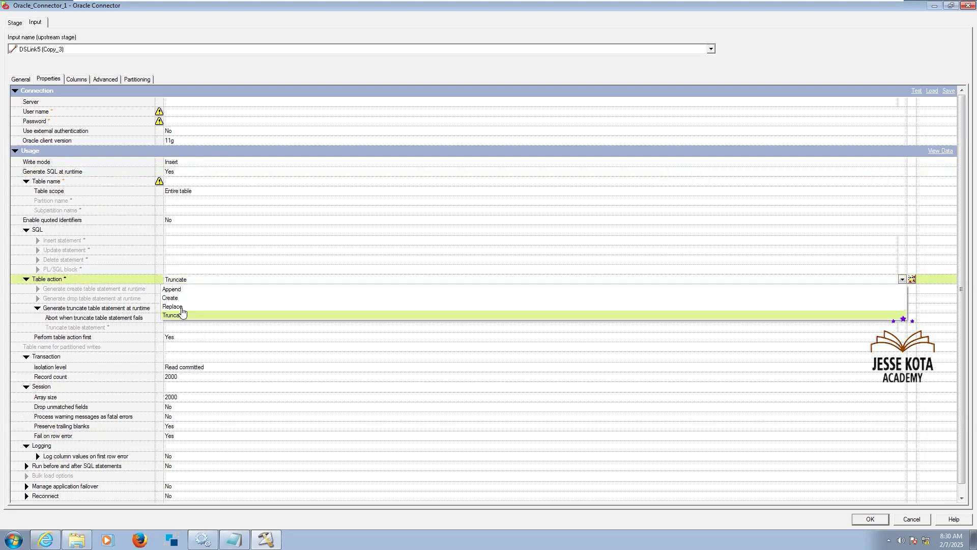
left_click(173, 307)
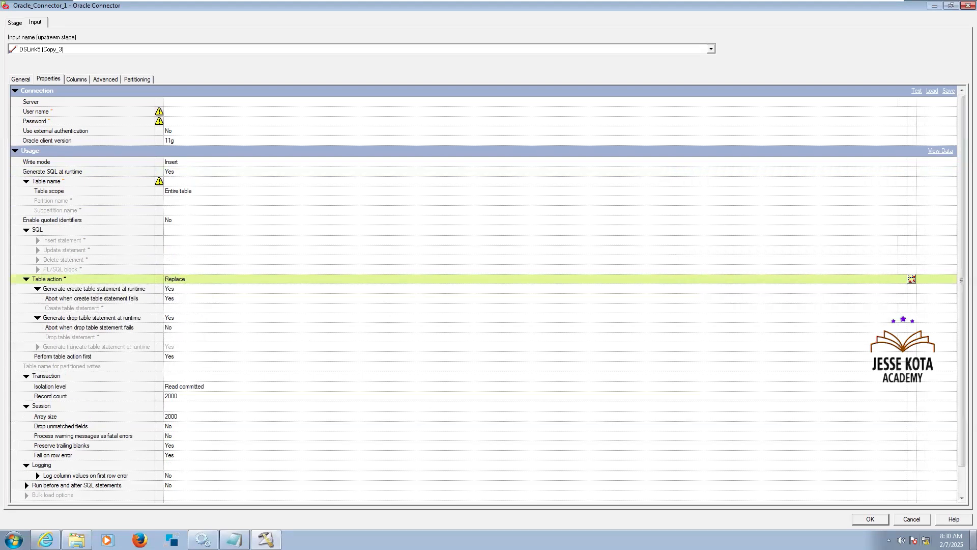
left_click(911, 518)
Step: Open the Teradata connector's input properties, try the Bulk access method to review its bulk settings, and restore Immediate
double_click(682, 238)
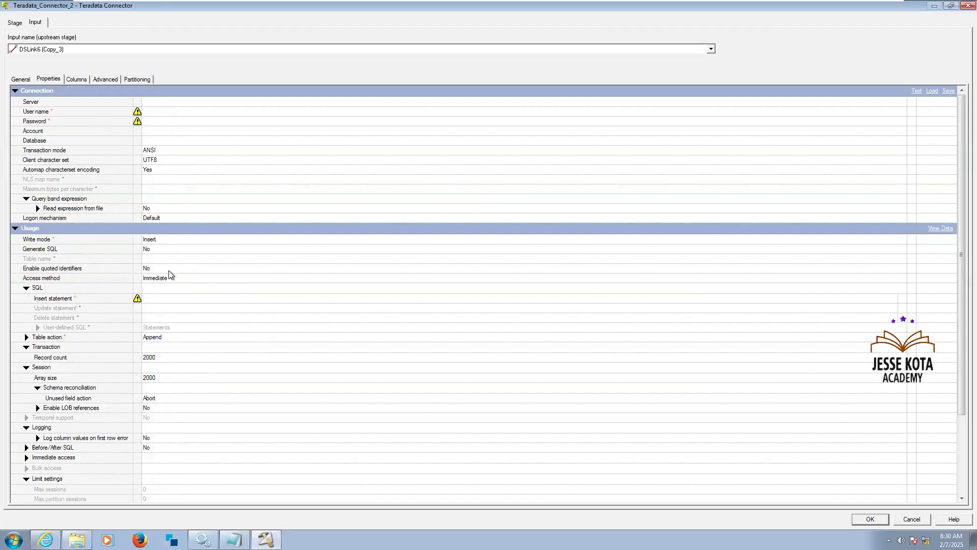
left_click(174, 282)
left_click(169, 297)
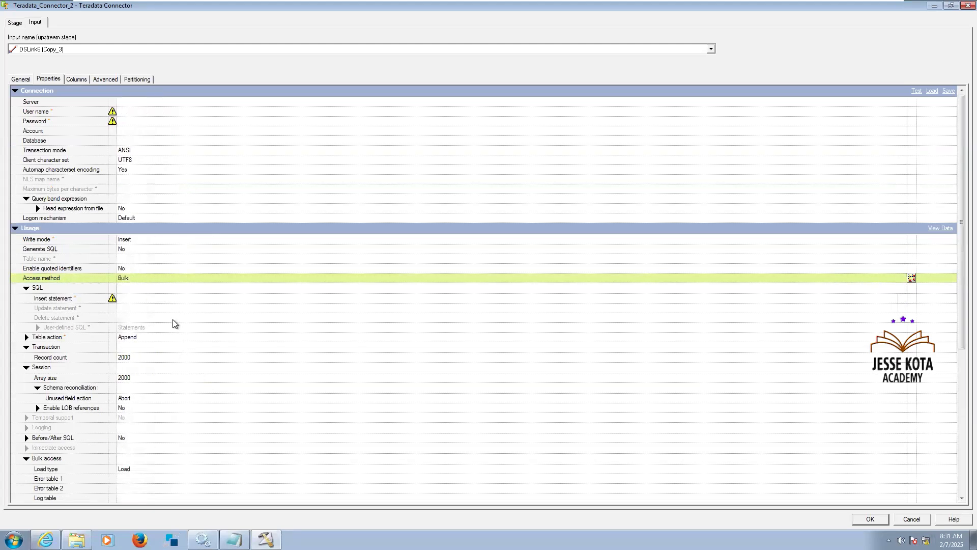
scroll(174, 321, "down", 2)
scroll(205, 307, "up", 2)
left_click(136, 281)
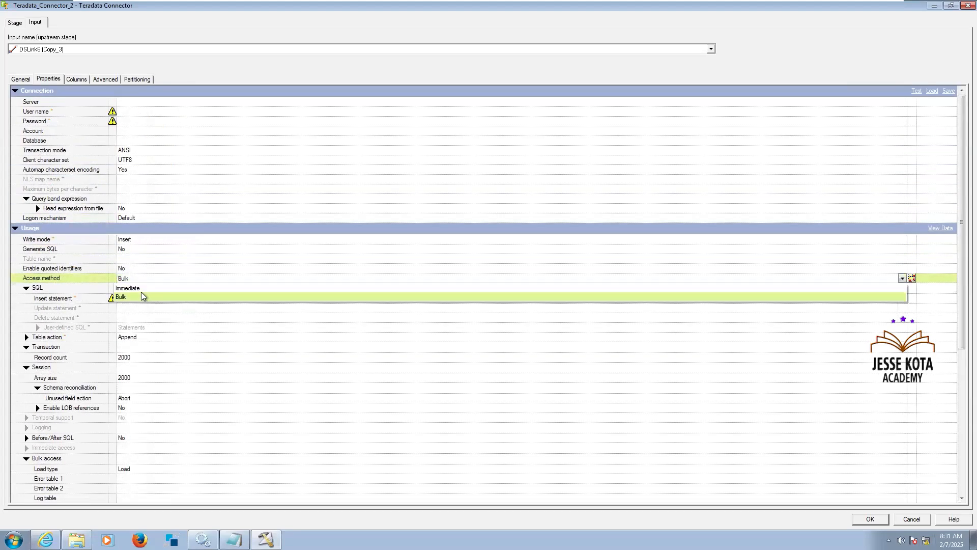
left_click(141, 294)
Step: Examine the Teradata connector's remaining usage properties and its unused field action options, keeping Abort
scroll(166, 319, "down", 2)
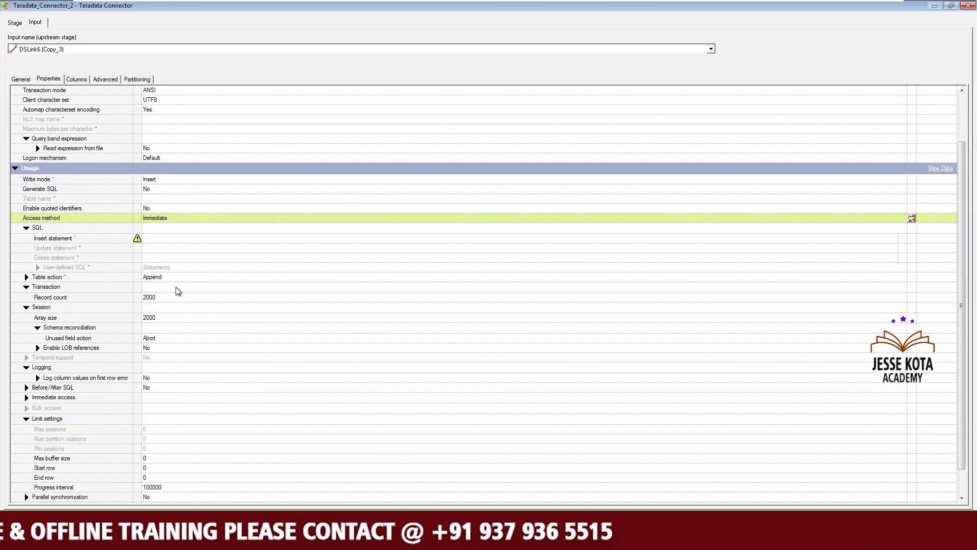
scroll(181, 335, "down", 1)
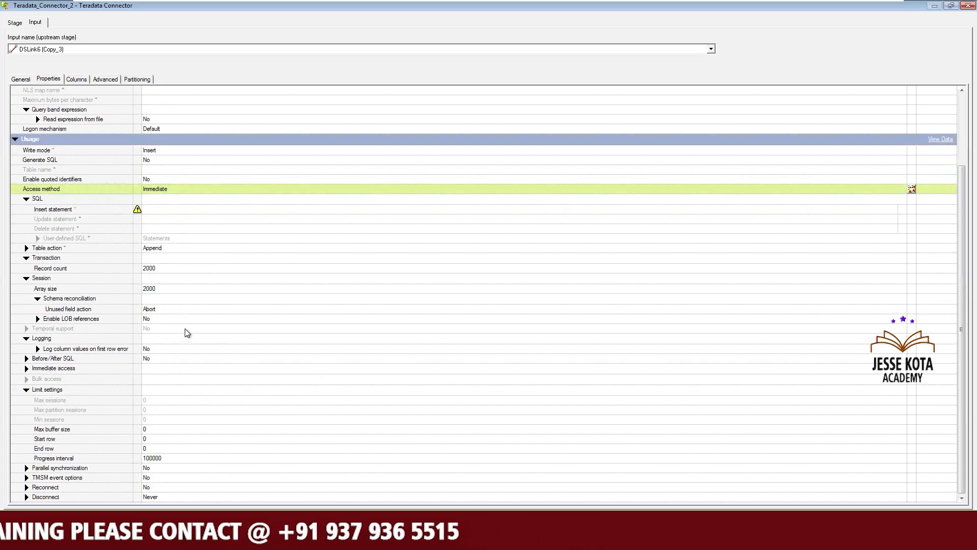
left_click(81, 310)
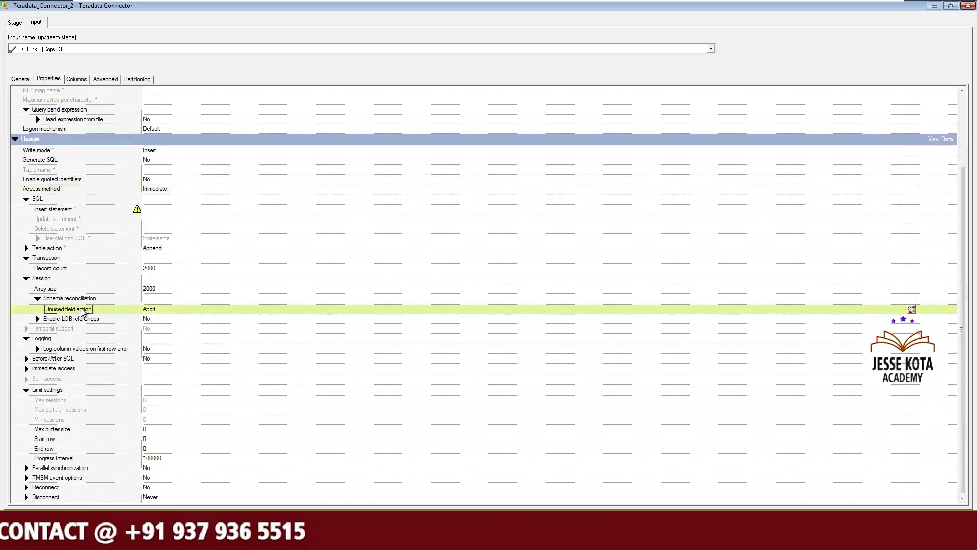
left_click(160, 312)
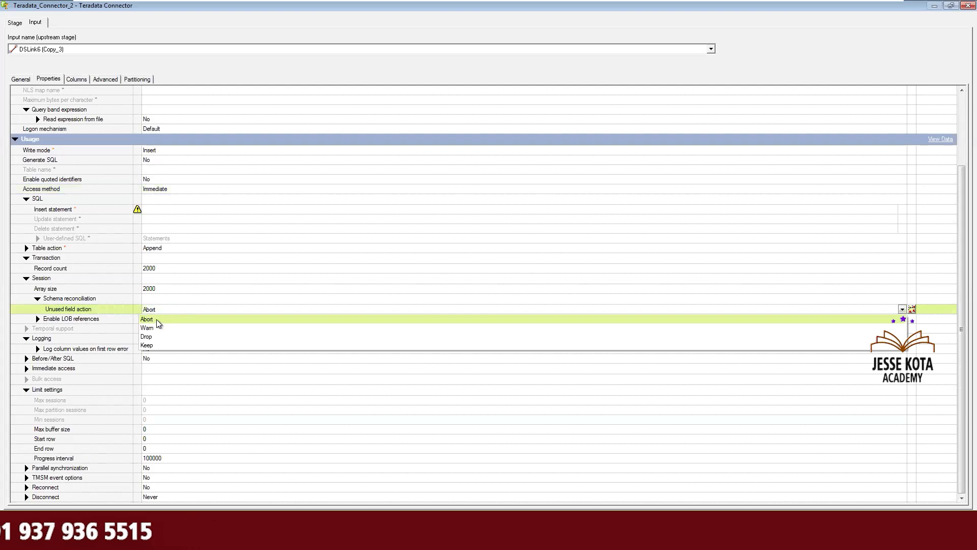
left_click(156, 319)
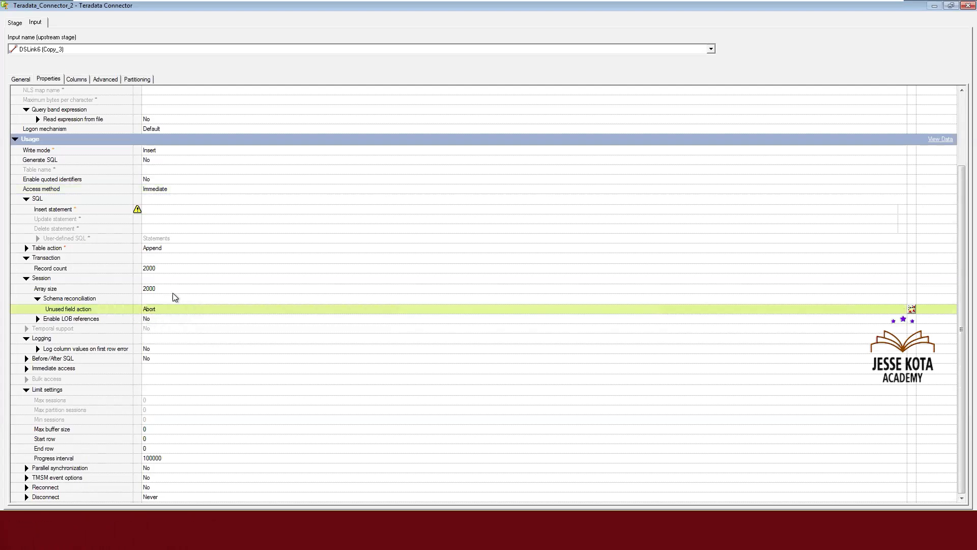
Step: Close the Teradata connector properties and close the untitled parallel job without saving it
scroll(139, 475, "up", 2)
scroll(138, 448, "down", 2)
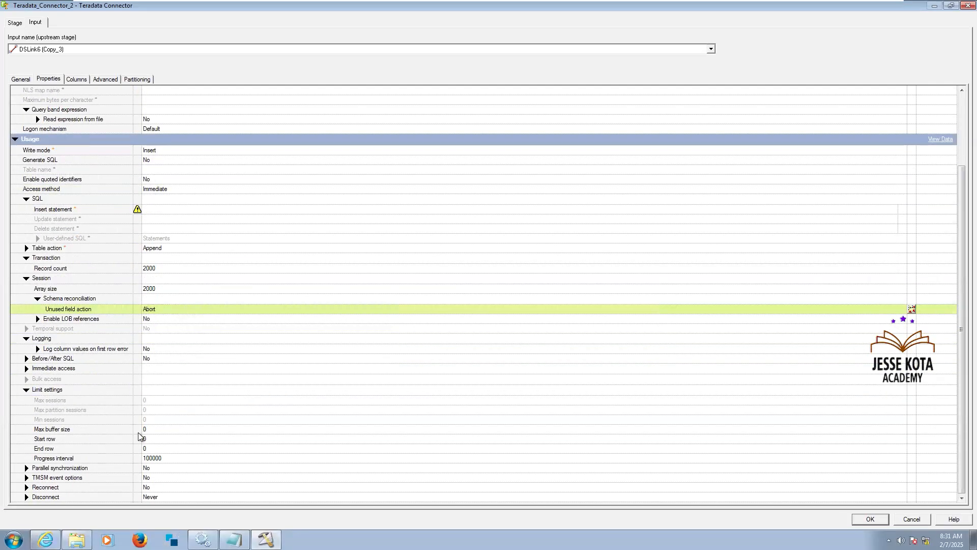
scroll(139, 428, "up", 3)
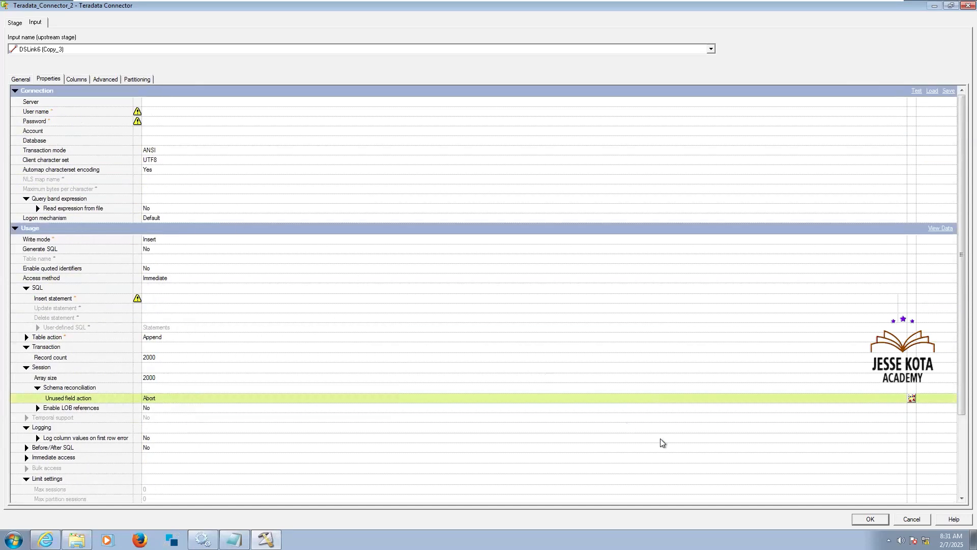
key("Escape")
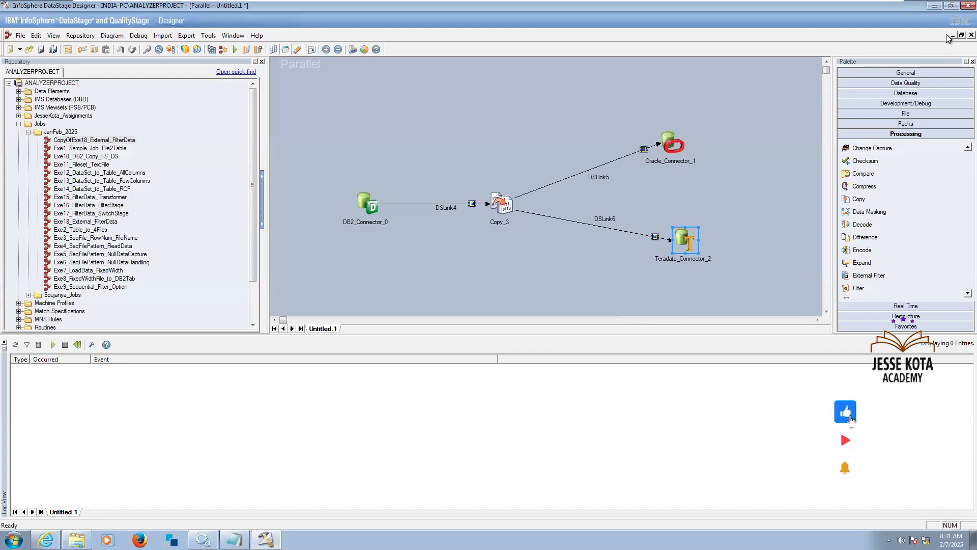
left_click(971, 35)
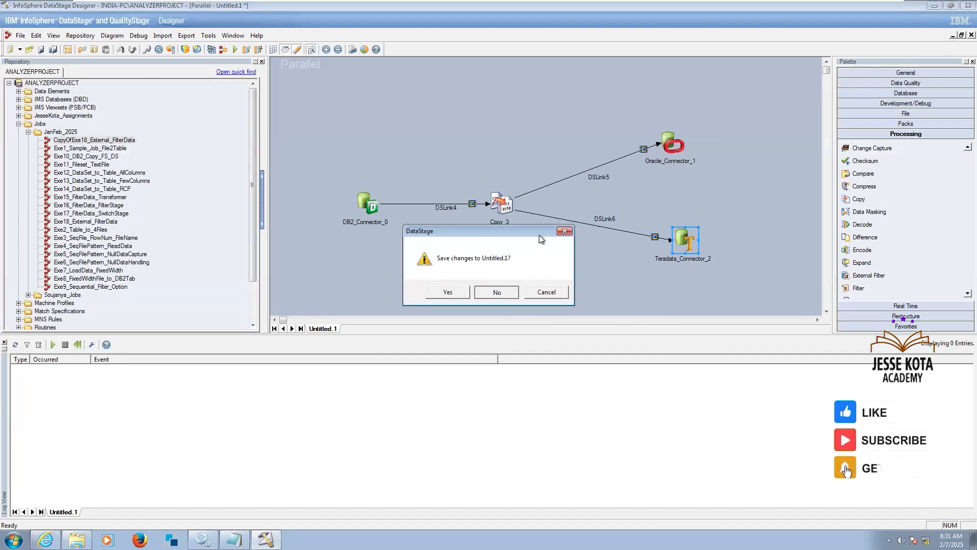
left_click(497, 291)
Step: Leave the virtual machine and open the DataStage_Assignment Sheet workbook from the training material folder in Excel
mouse_move(817, 4)
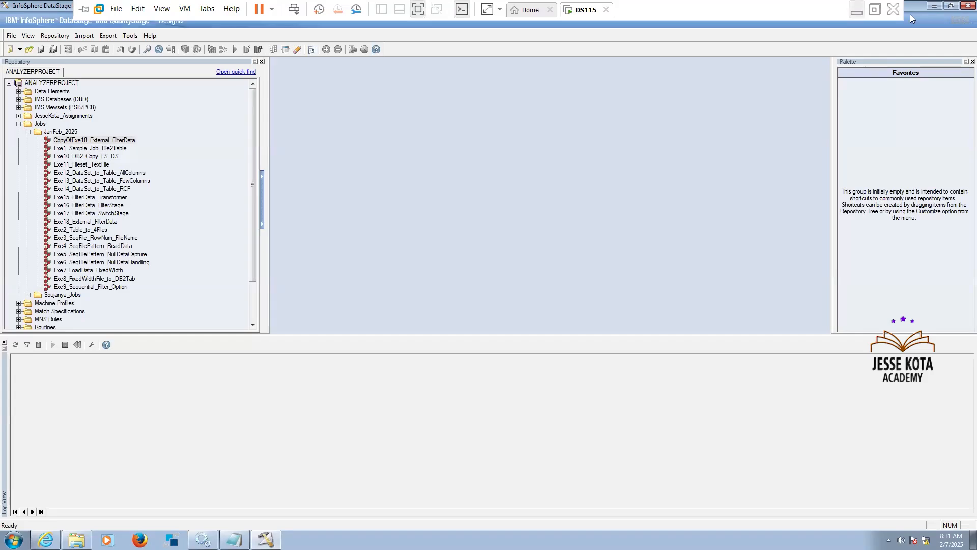
left_click(856, 10)
left_click(910, 14)
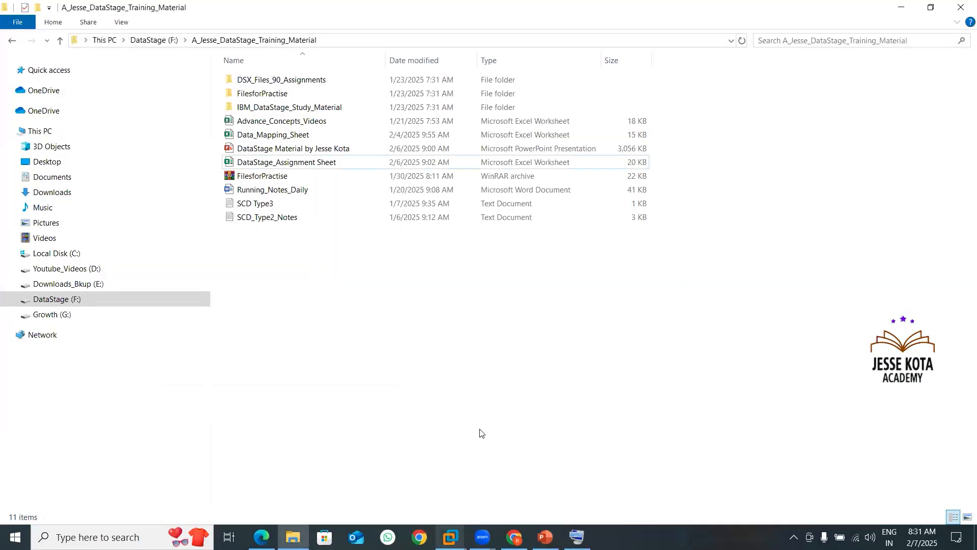
double_click(331, 163)
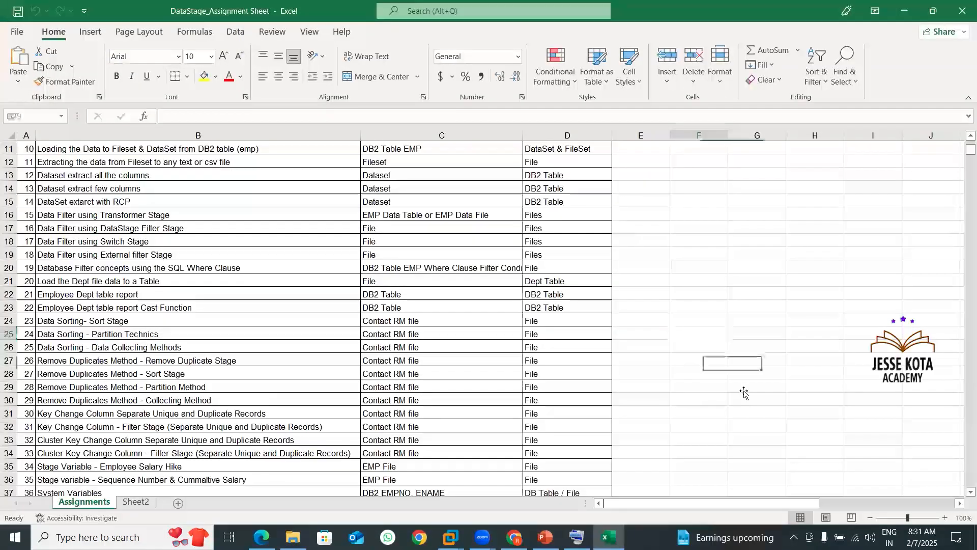
Step: Examine the assignment list, focusing on exercises 19 to 22 about SQL filtering, loading the Dept table and employee department reports
scroll(735, 393, "down", 9)
scroll(744, 393, "up", 9)
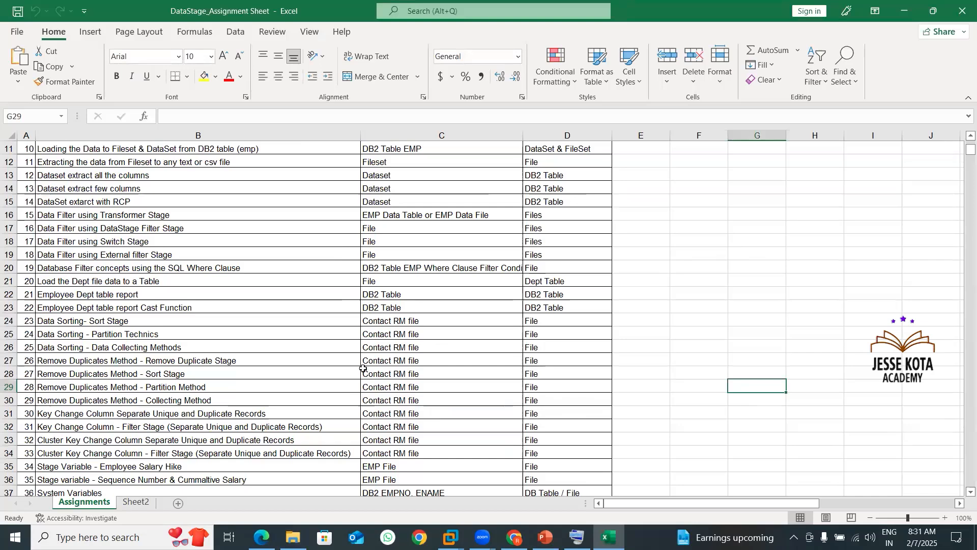
left_click(113, 269)
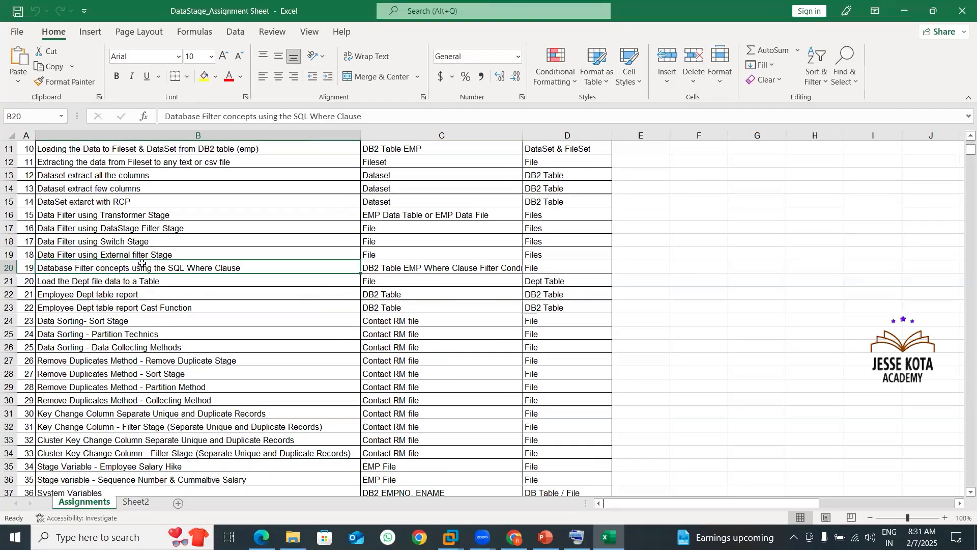
left_click(153, 279)
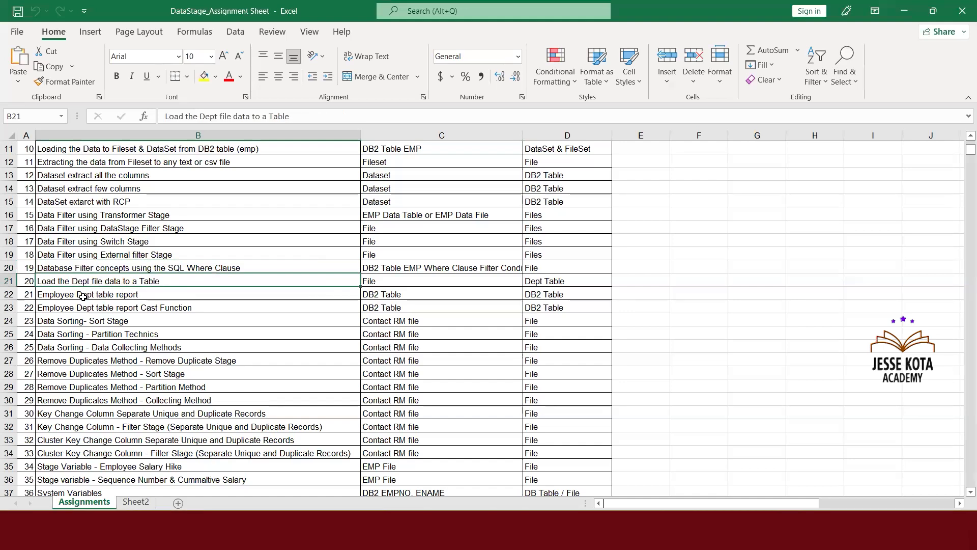
left_click(174, 294)
left_click(180, 308)
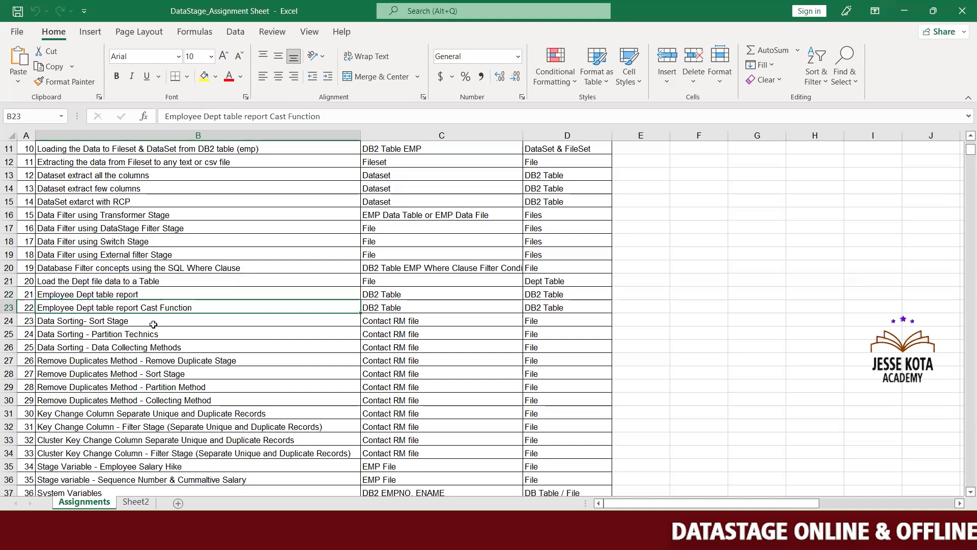
left_click(174, 282)
left_click(177, 270)
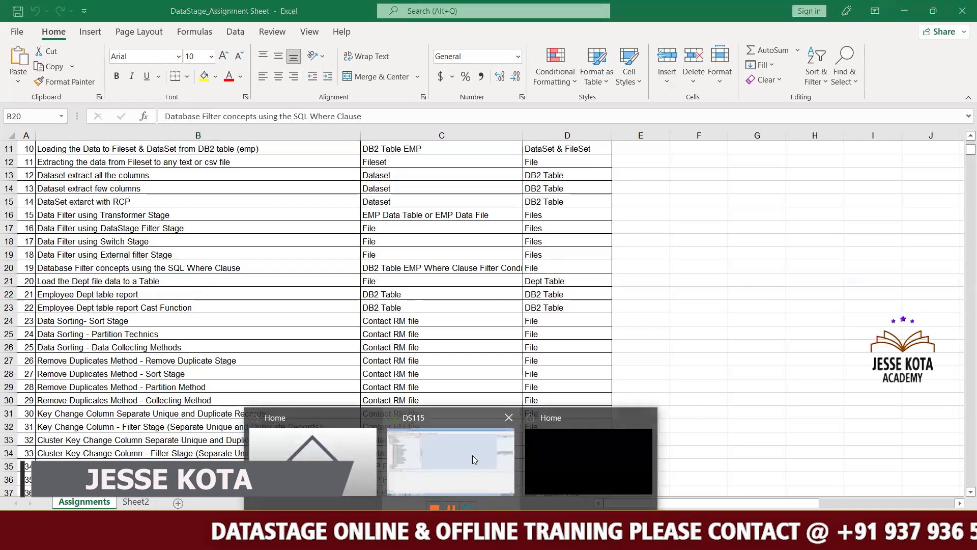
Step: Switch back to the DS115 virtual machine and open the A_Code_Bkup_DS_Vmware folder on the C: drive
left_click(472, 454)
left_click(77, 539)
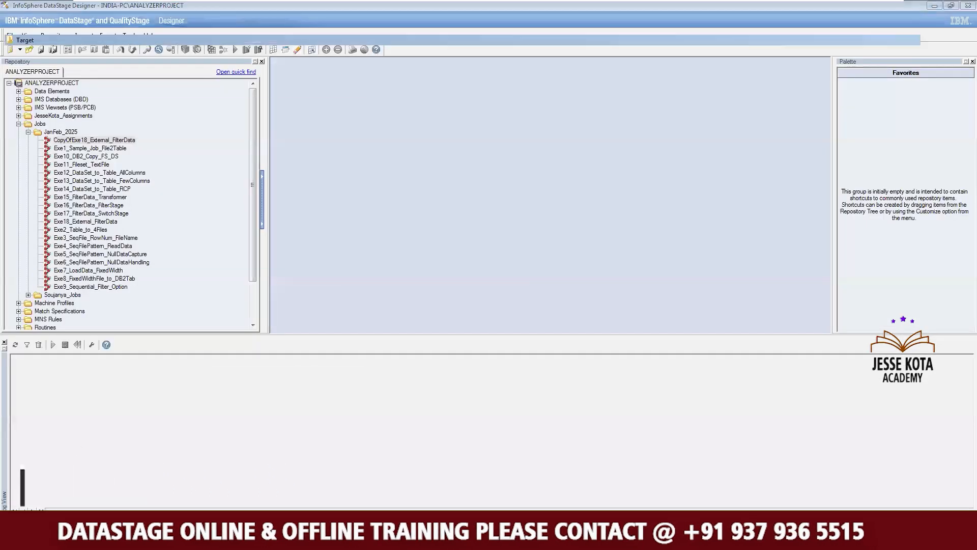
left_click(76, 539)
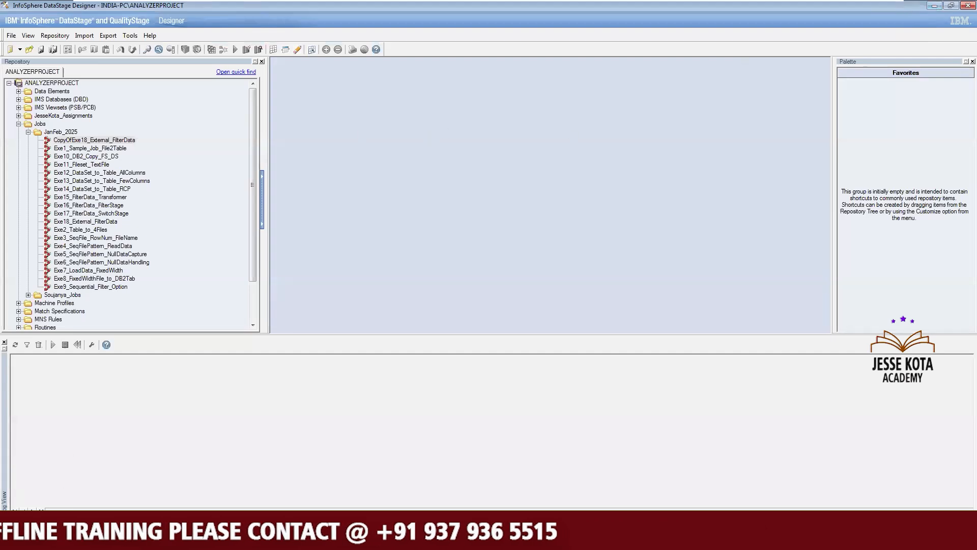
left_click(13, 540)
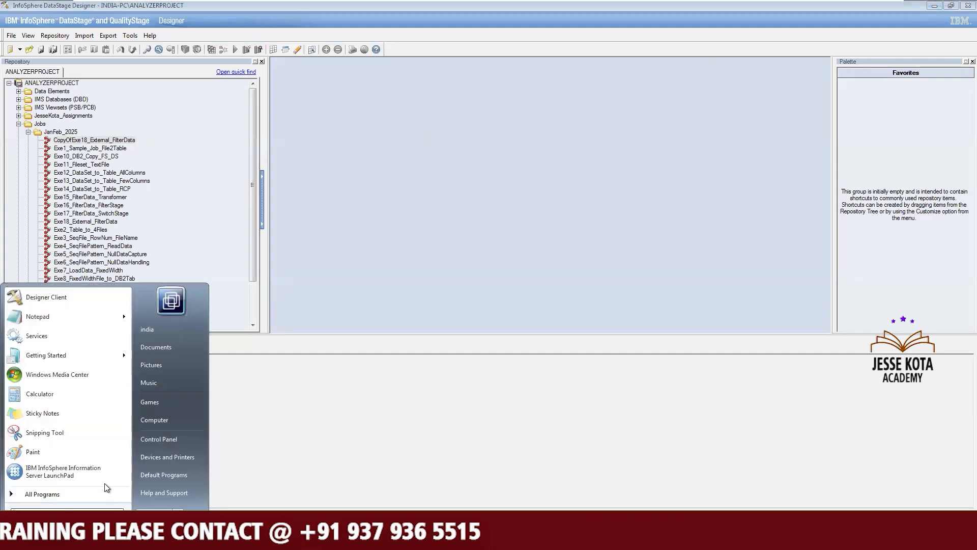
left_click(175, 421)
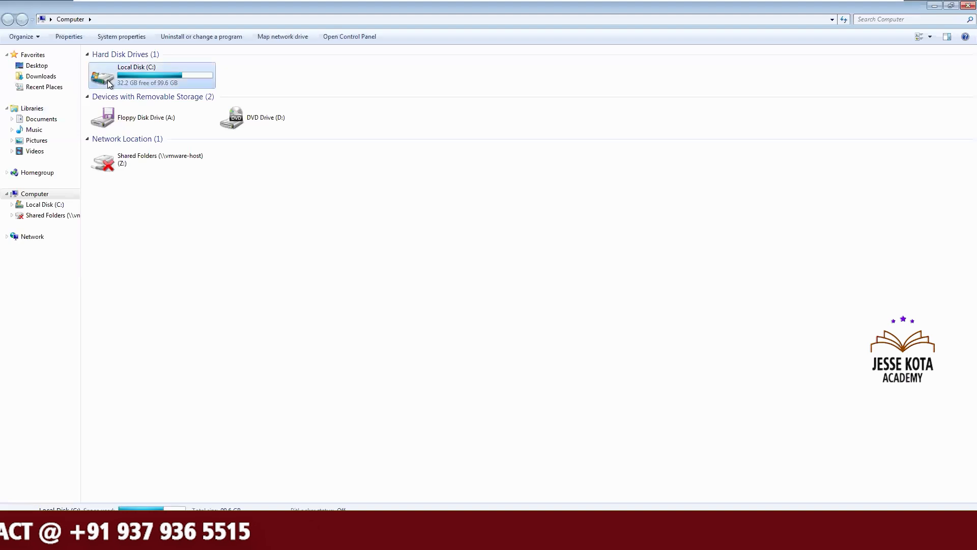
double_click(108, 79)
double_click(139, 70)
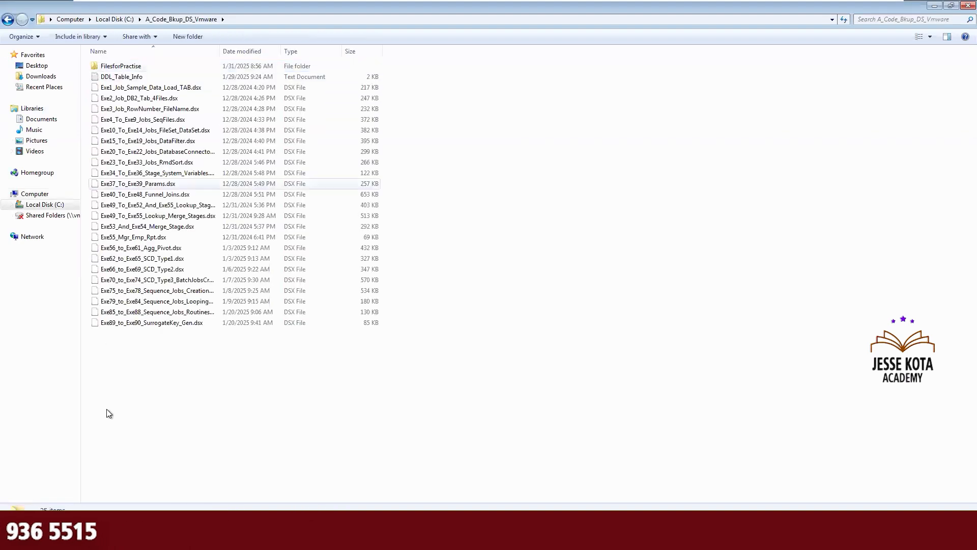
Step: Widen the Name column and examine the backup DSX files, comparing the Exe15 to Exe19 and Exe20 to Exe22 exports
left_click_drag(219, 46, 308, 46)
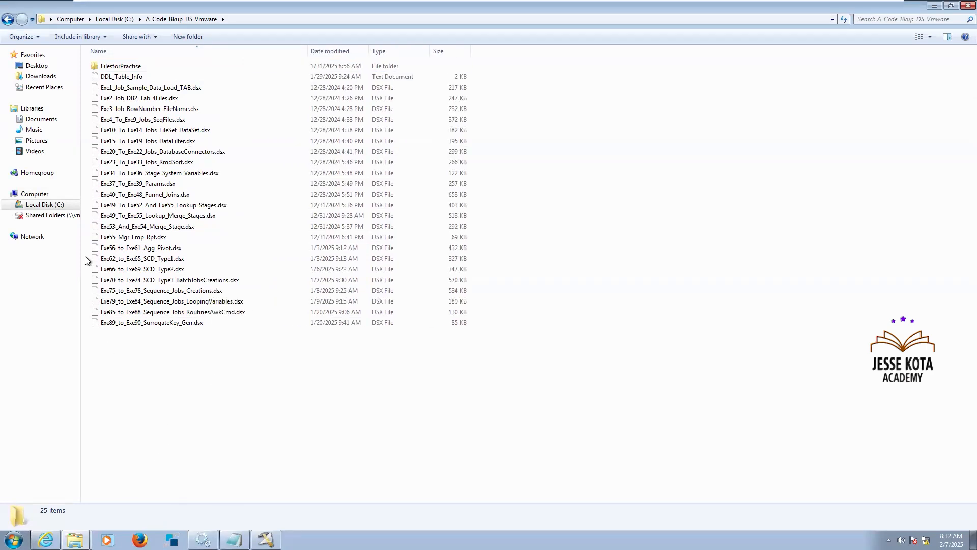
left_click(117, 142)
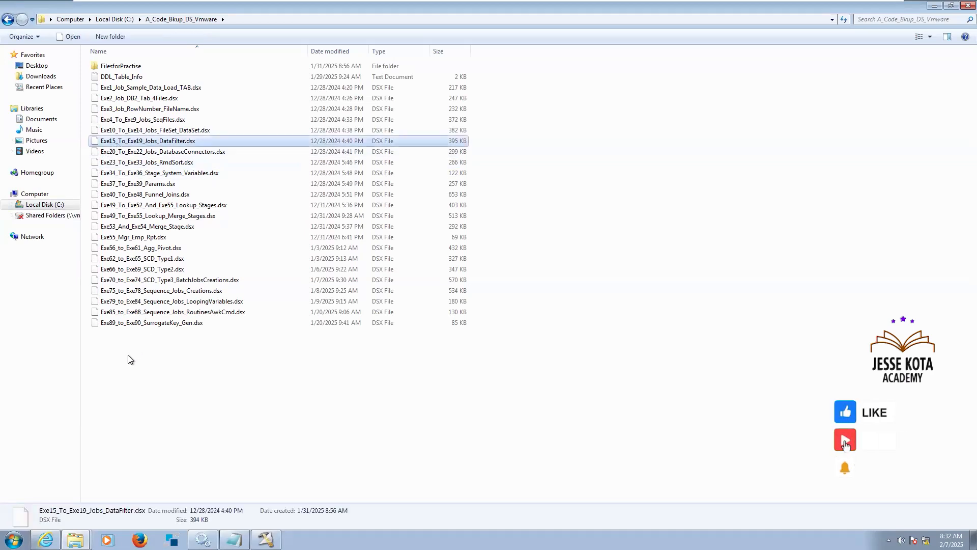
left_click(146, 399)
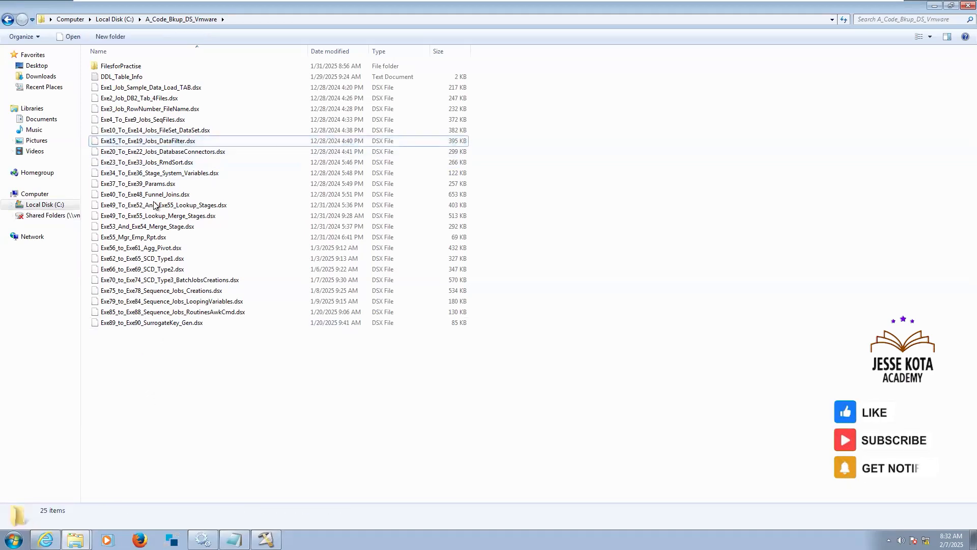
left_click(162, 152)
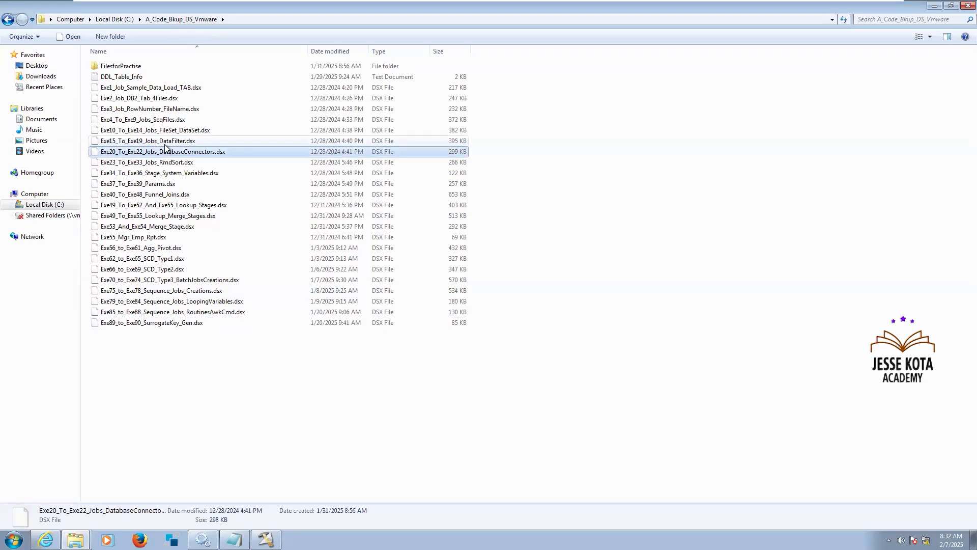
key("Up")
left_click(164, 155)
left_click(174, 145)
left_click(143, 379)
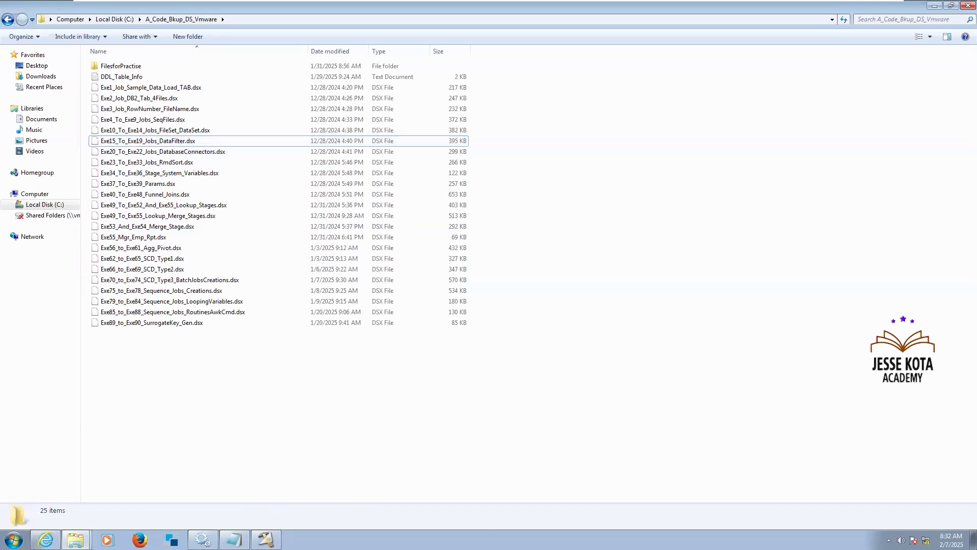
Step: In DataStage Designer, open the repository export of CopyOfExe18_External_FilterData and set it to export job designs without executables
left_click(264, 540)
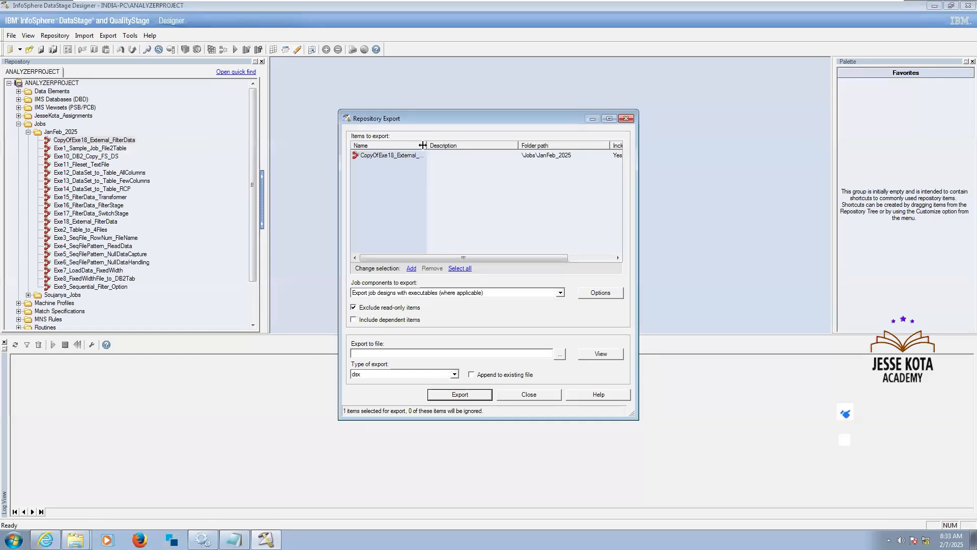
double_click(428, 144)
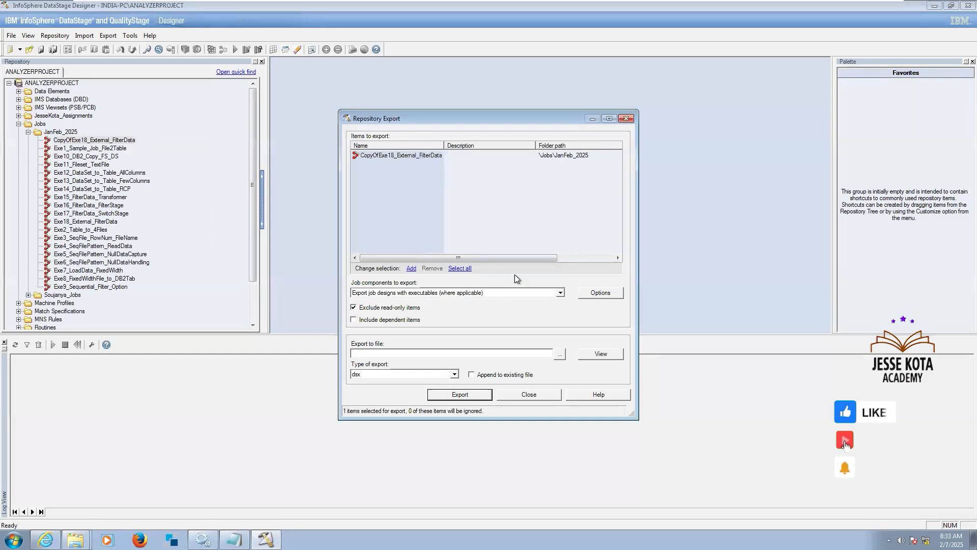
left_click(561, 293)
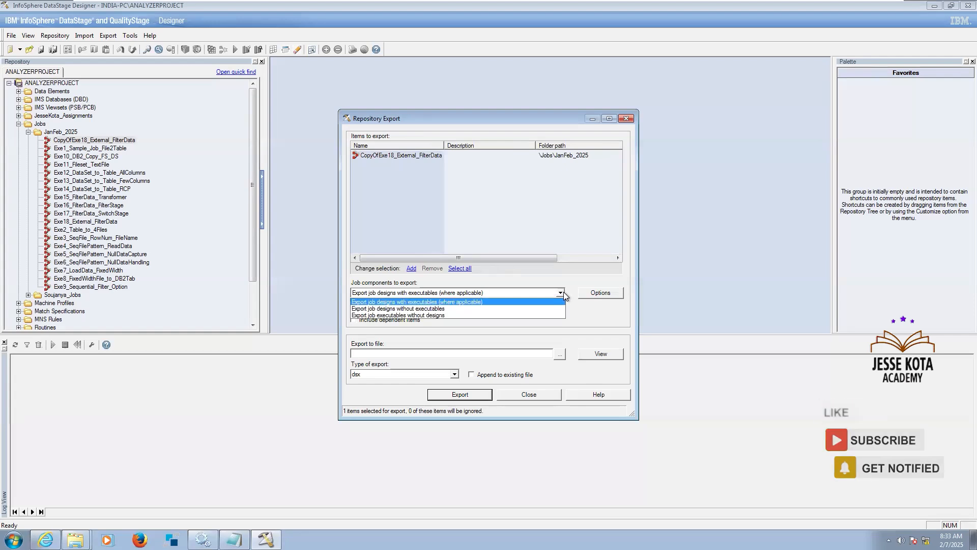
left_click(414, 309)
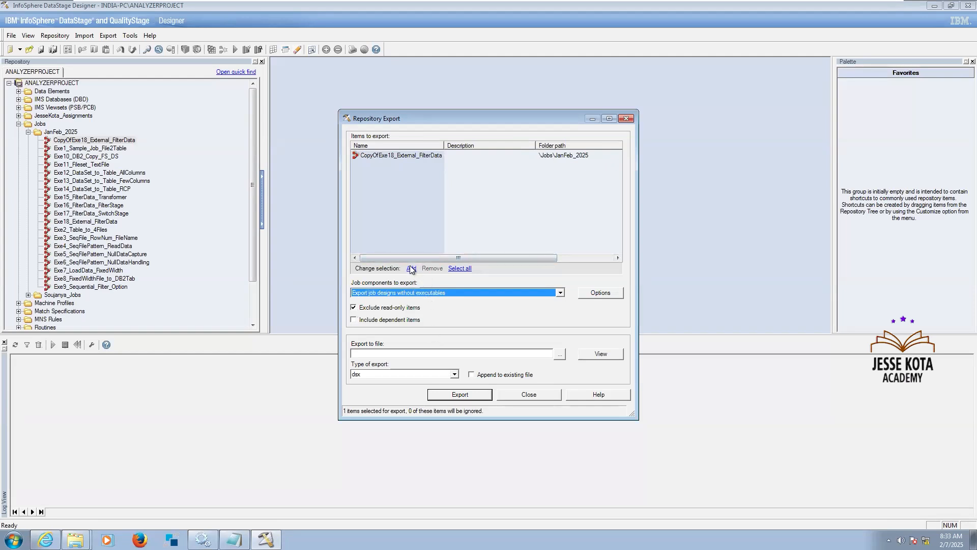
Step: Include dependent items in the export and stop excluding read-only items
left_click(398, 308)
left_click(398, 308)
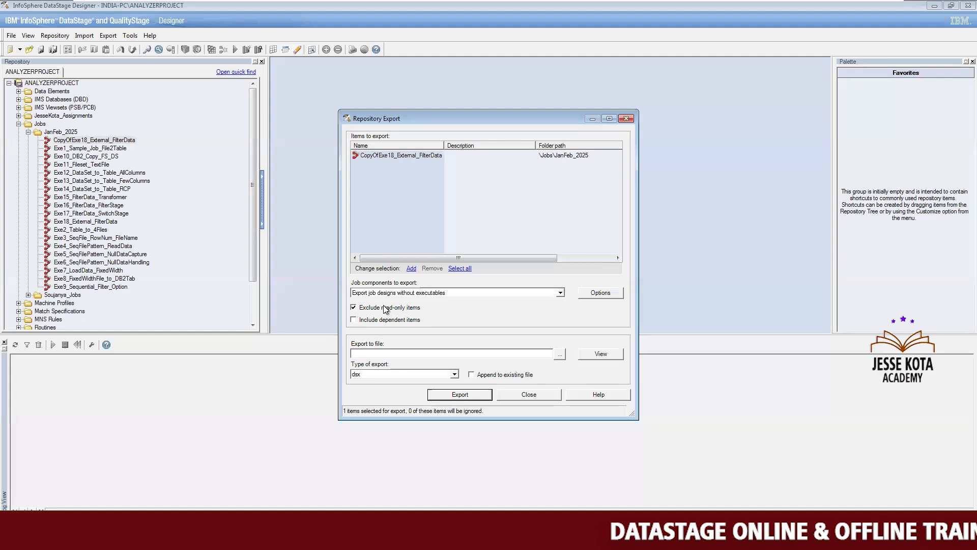
left_click(394, 319)
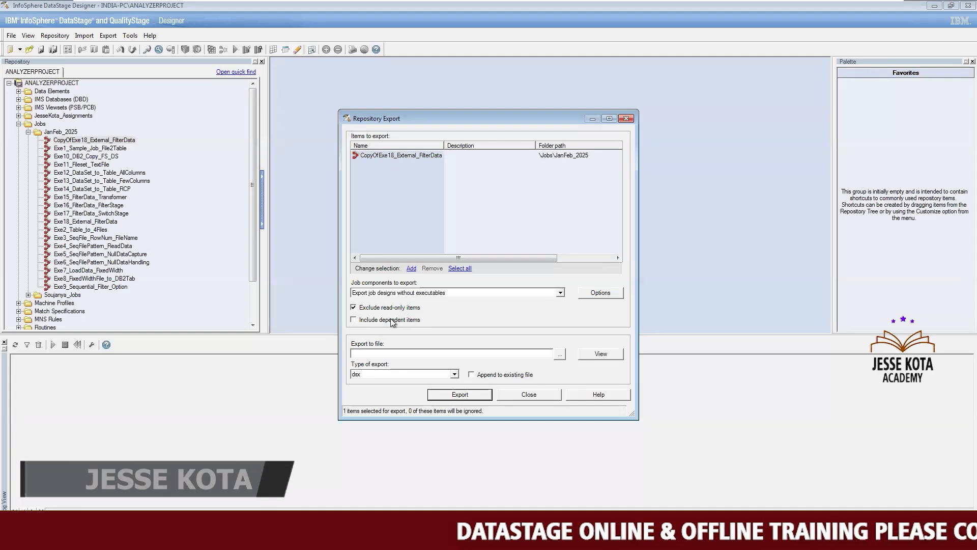
left_click(375, 309)
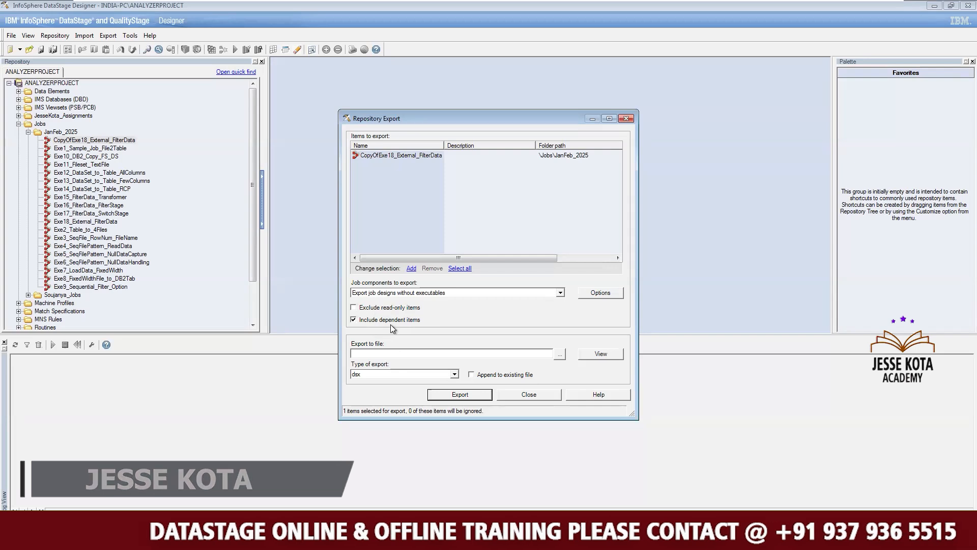
Step: Check the export file location and the export type options, keeping dsx as the type
left_click(559, 352)
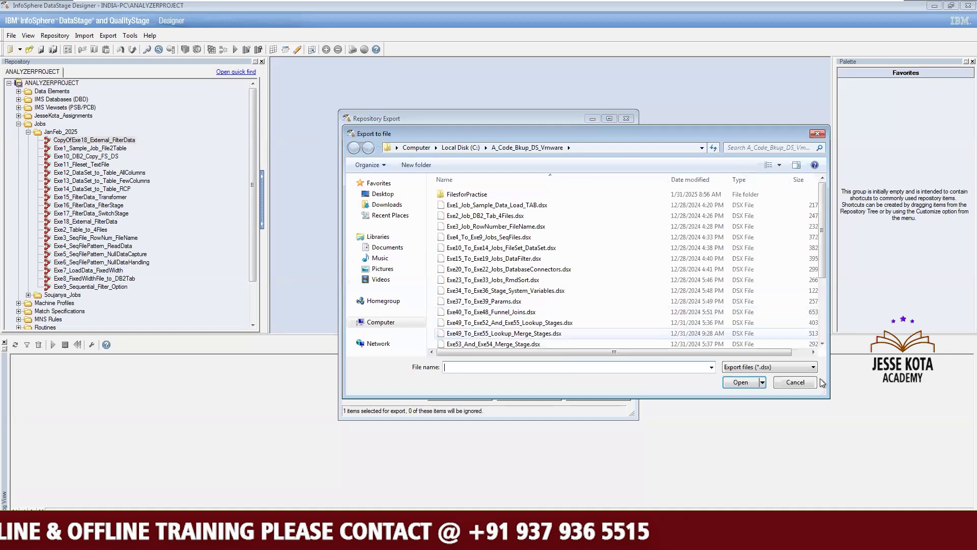
left_click(793, 382)
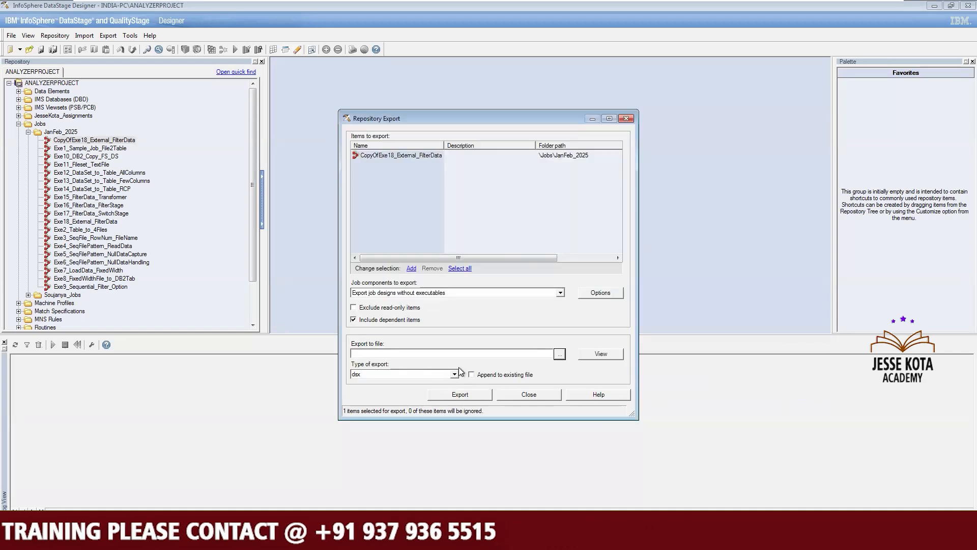
left_click(456, 375)
left_click(456, 374)
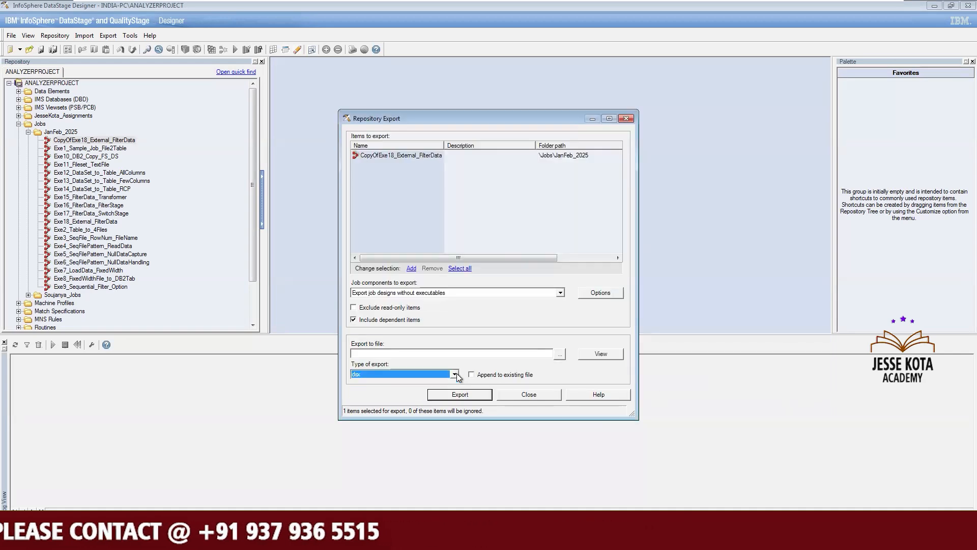
Step: Set the export file to Sample_Job_Exp.dsx in the root of Local Disk (C:)
left_click(560, 353)
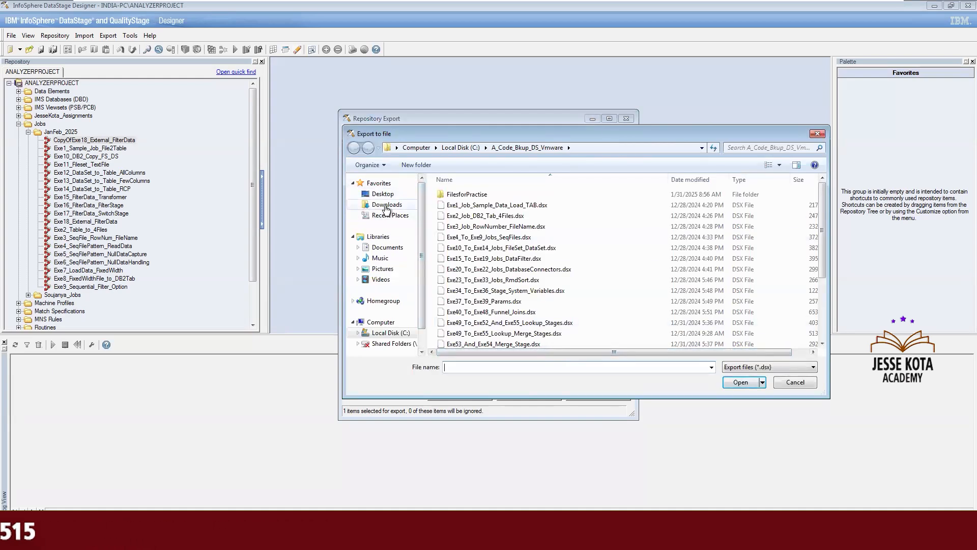
left_click(473, 147)
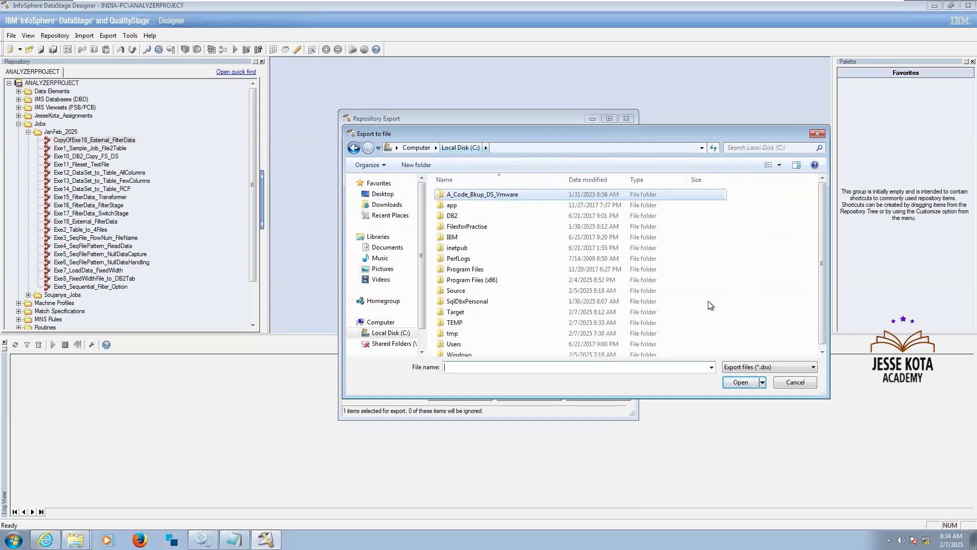
left_click(822, 352)
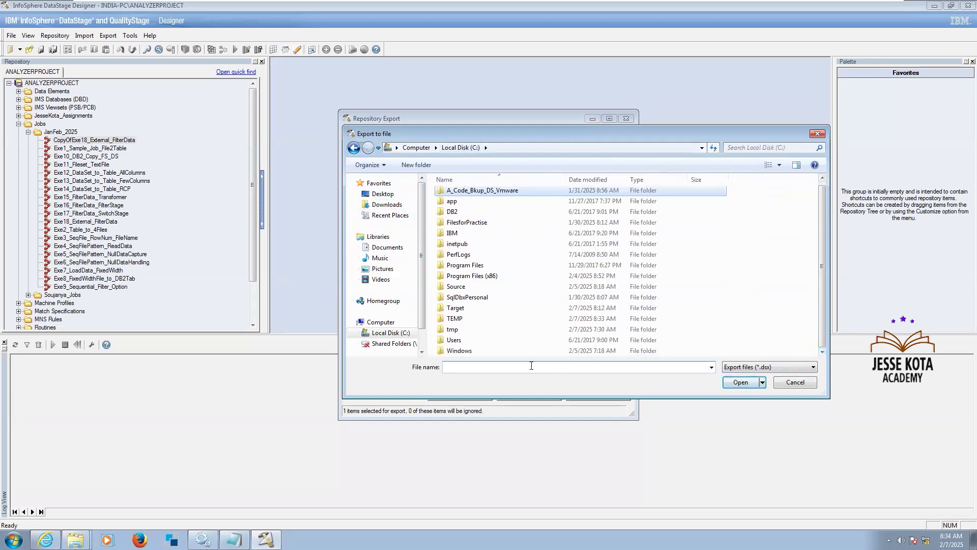
type("Sa")
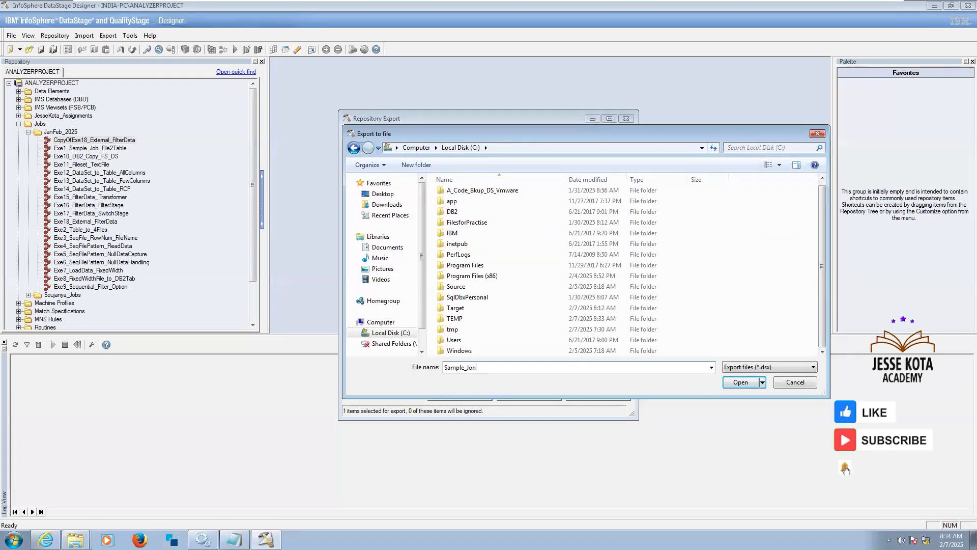
type("mple_Job_Exp.dsx")
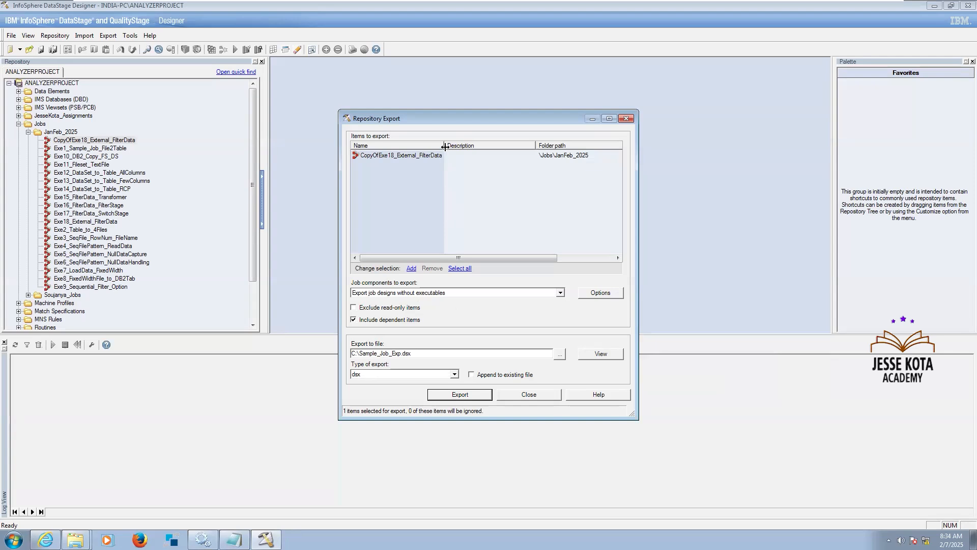
Step: Widen the Name column in the export list, export the job to the DSX file and close the Repository Export dialog
left_click_drag(476, 148, 476, 147)
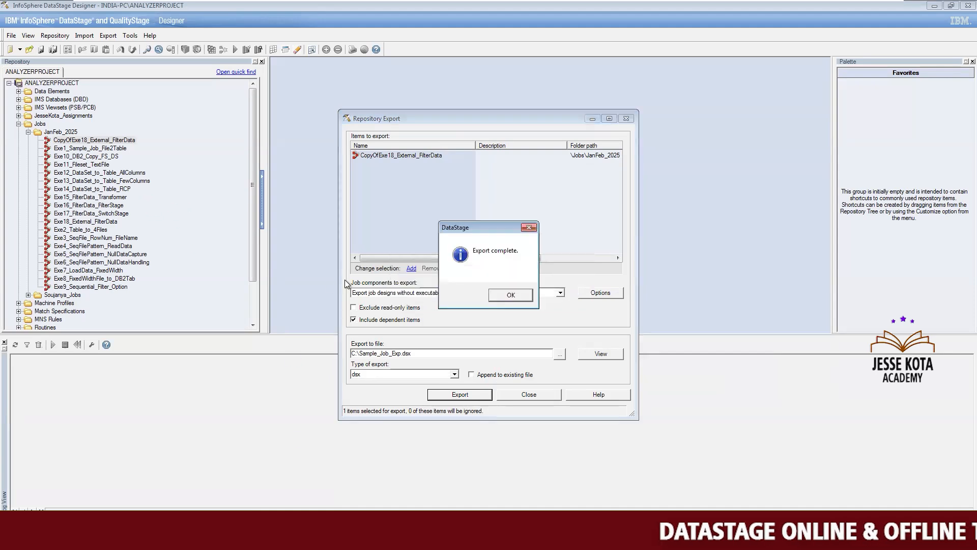
left_click(505, 295)
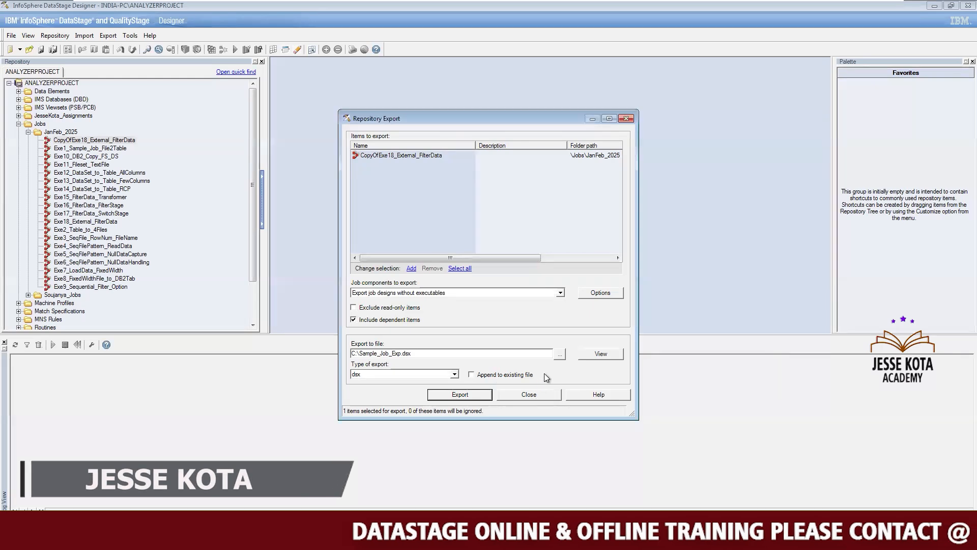
left_click(530, 395)
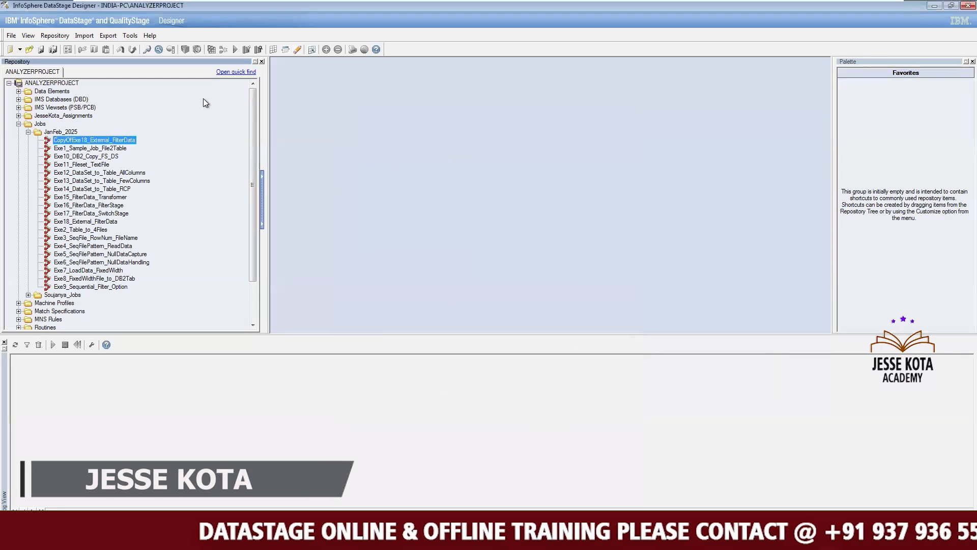
Step: Launch DataStage Director from Designer, accept the untrusted certificate alert and maximize the Director window
left_click(131, 35)
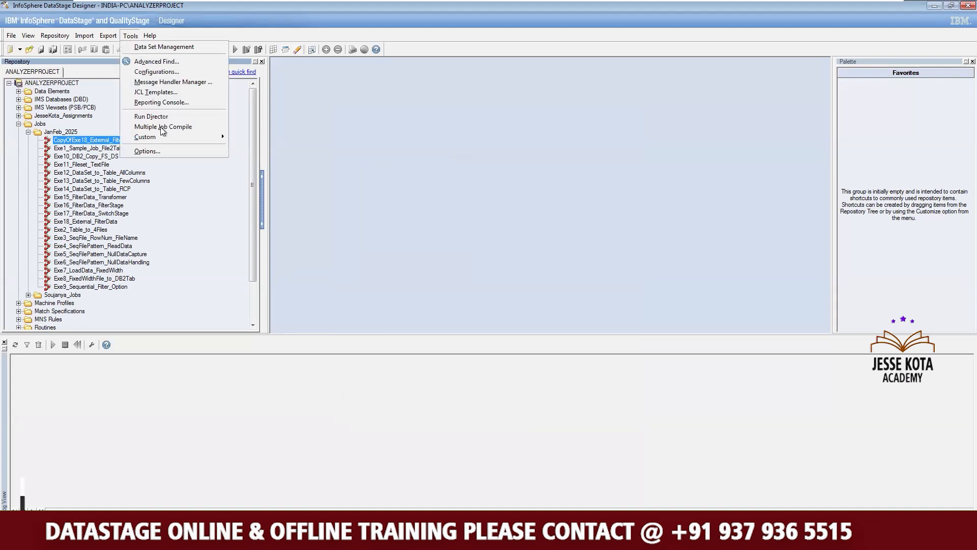
left_click(168, 117)
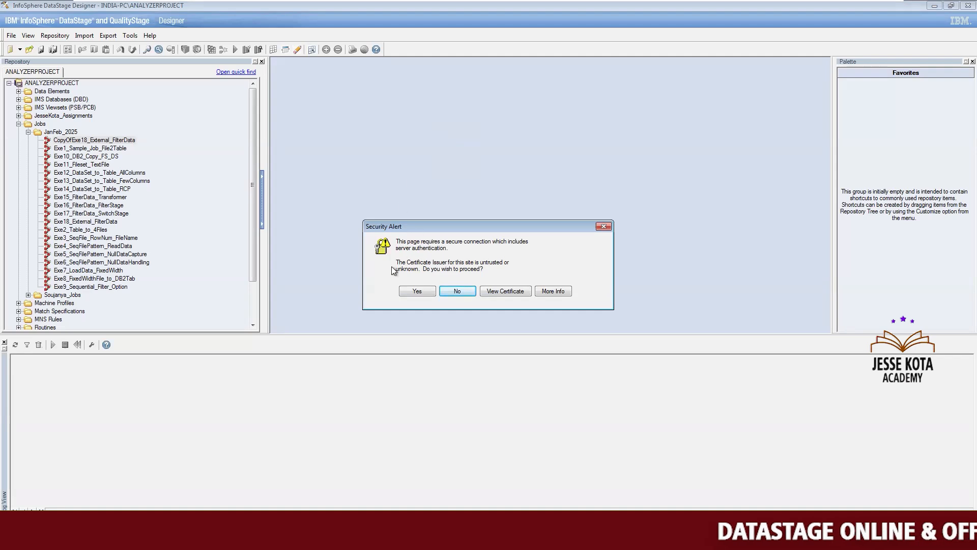
left_click(417, 291)
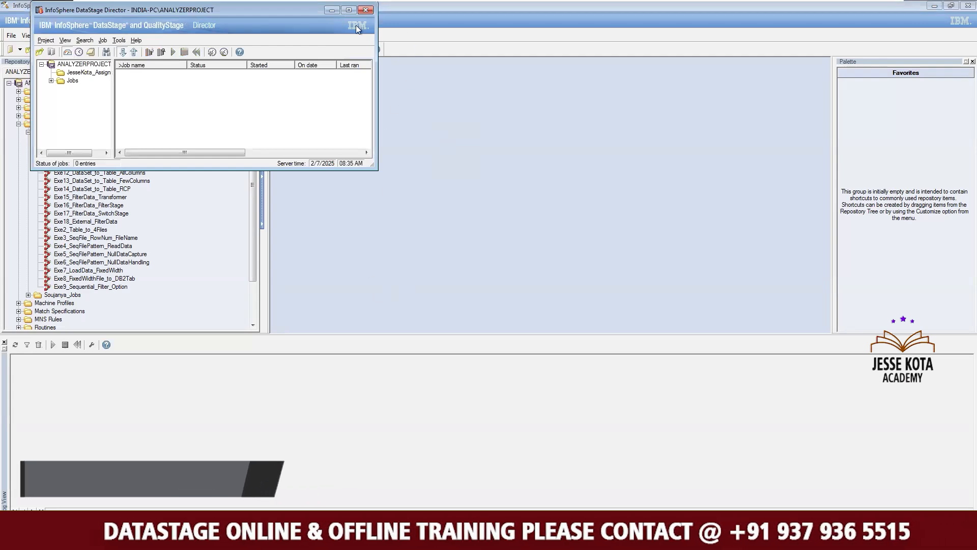
left_click(350, 10)
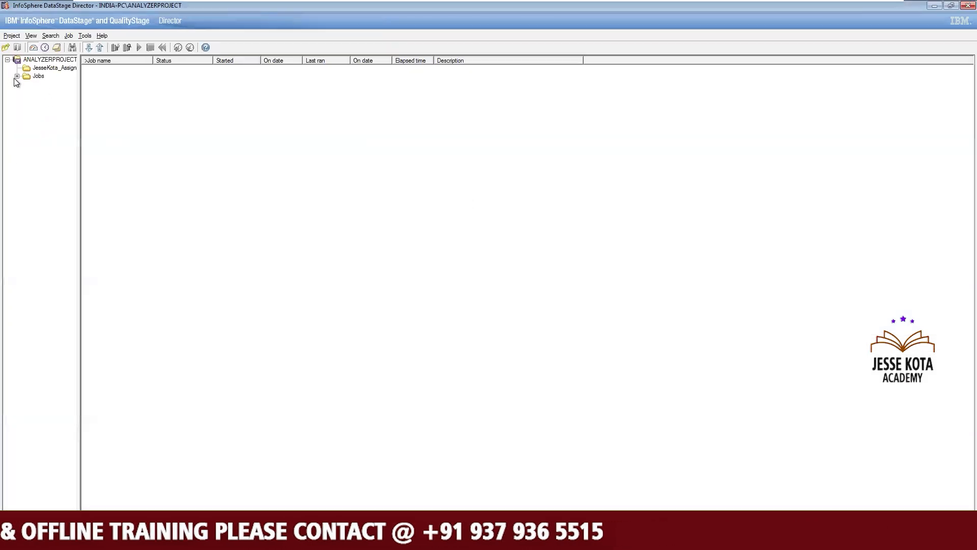
Step: List the JanFeb_2025 jobs, reveal the Folder column, fit the Job name and Folder column widths, and review the job statuses
left_click(57, 84)
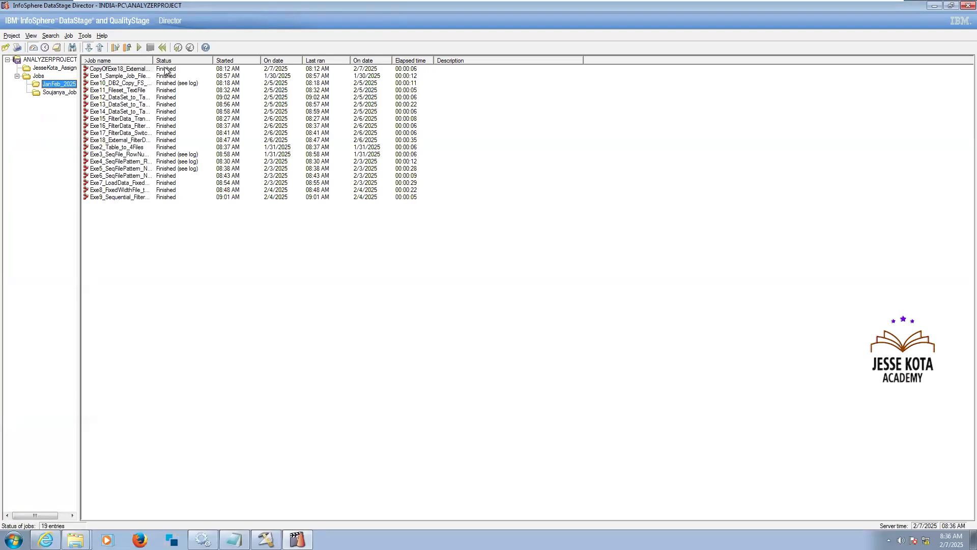
left_click_drag(153, 60, 301, 84)
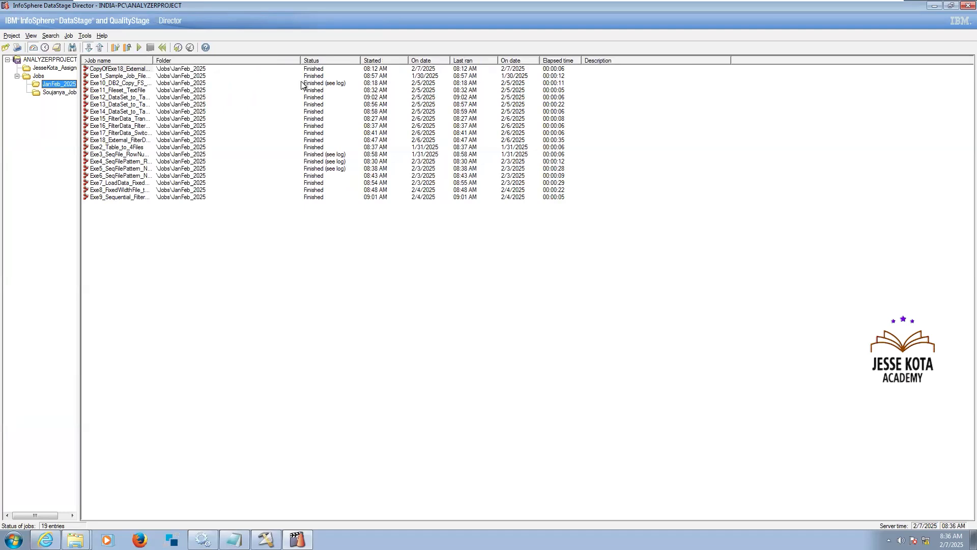
left_click_drag(151, 61, 218, 202)
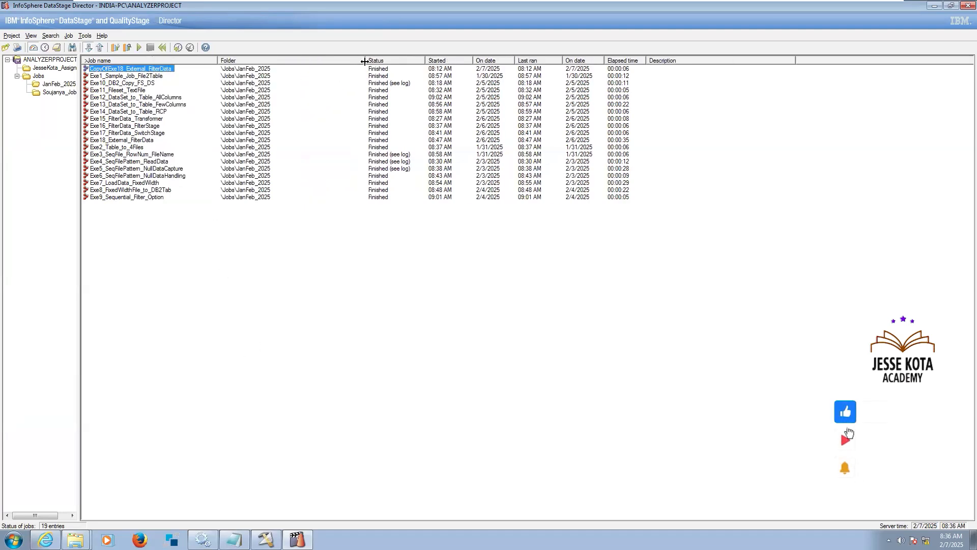
left_click_drag(362, 60, 297, 74)
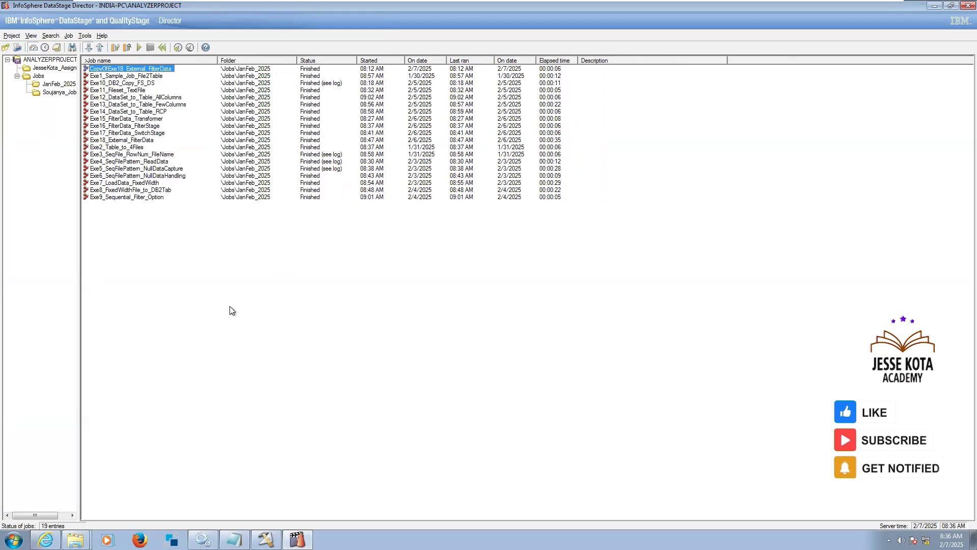
left_click(112, 76)
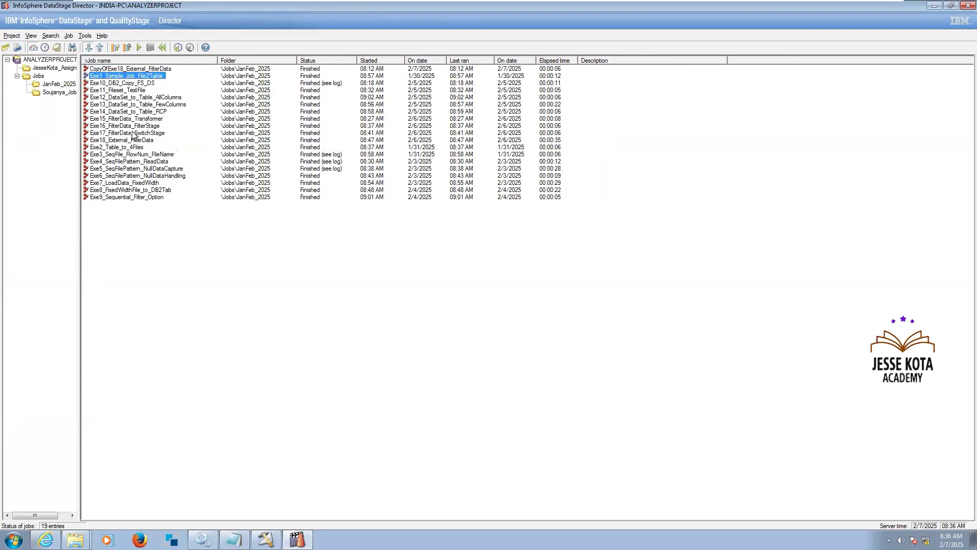
left_click(124, 84)
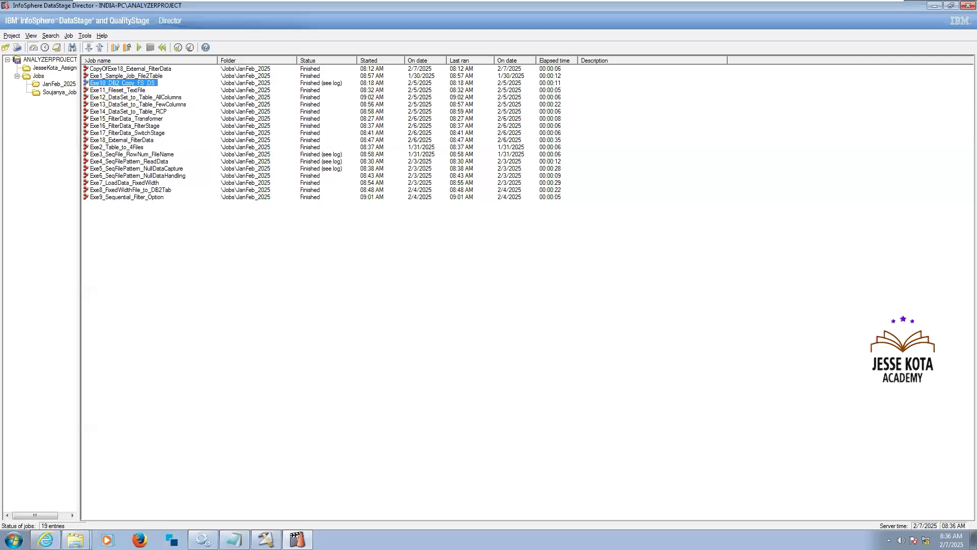
Step: Switch to Windows Explorer in the virtual machine and copy Sample_Job_Exp.dsx from Local Disk (C:)
left_click(265, 540)
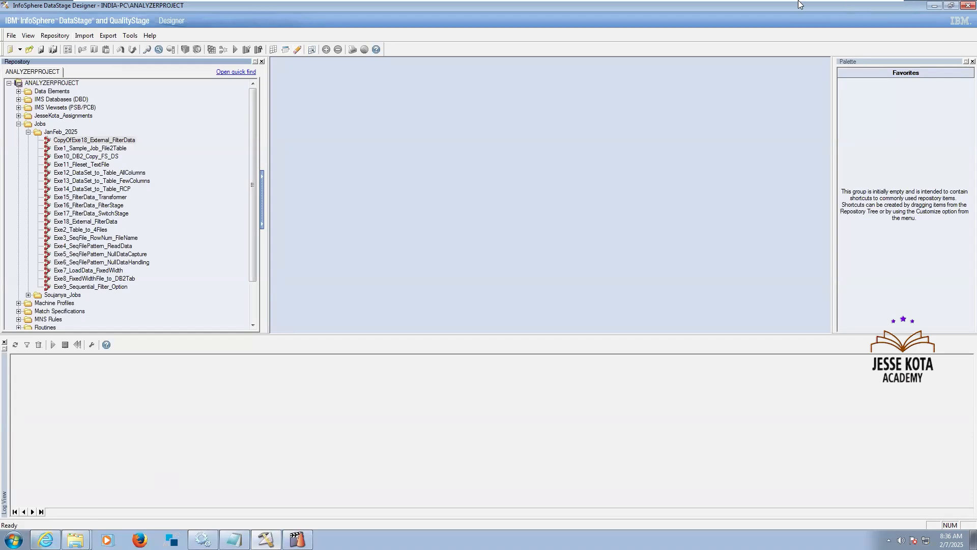
mouse_move(842, 6)
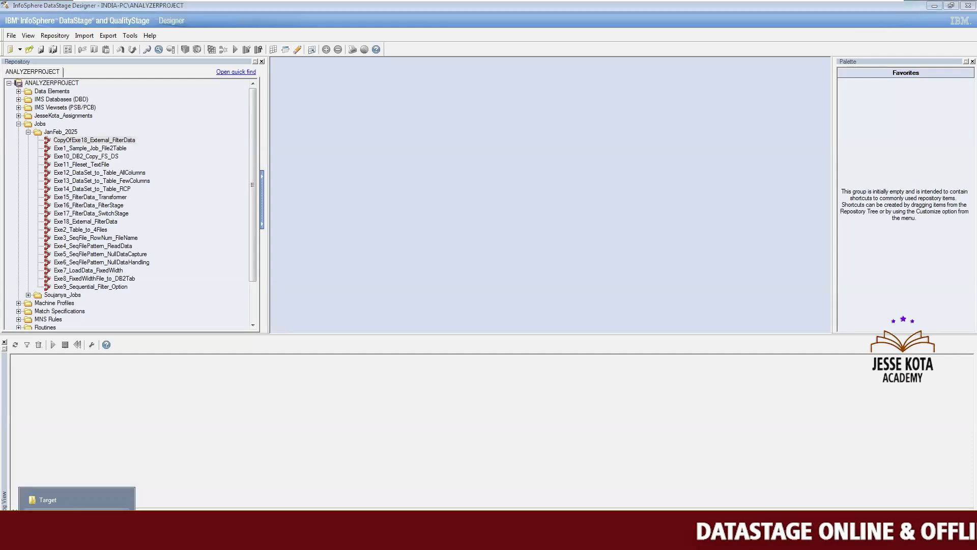
left_click(76, 516)
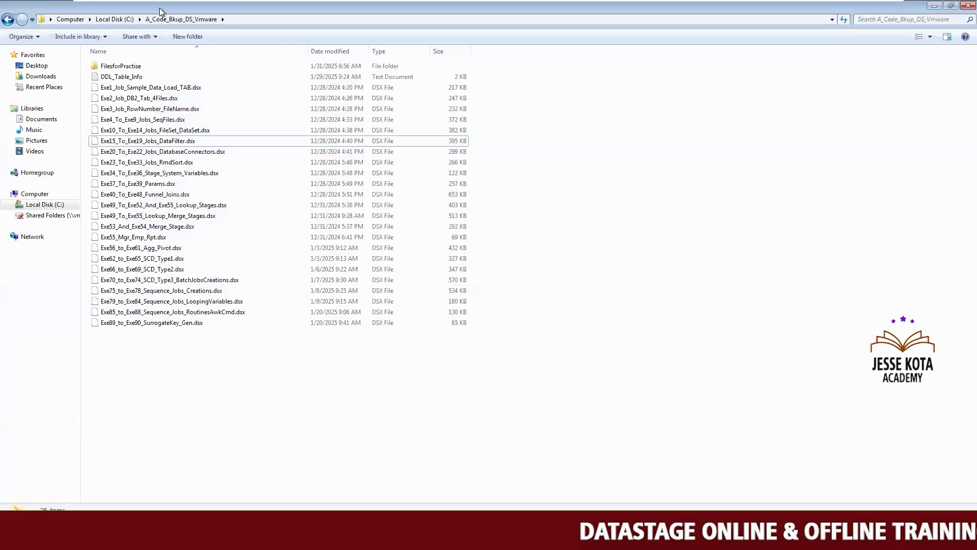
left_click(117, 23)
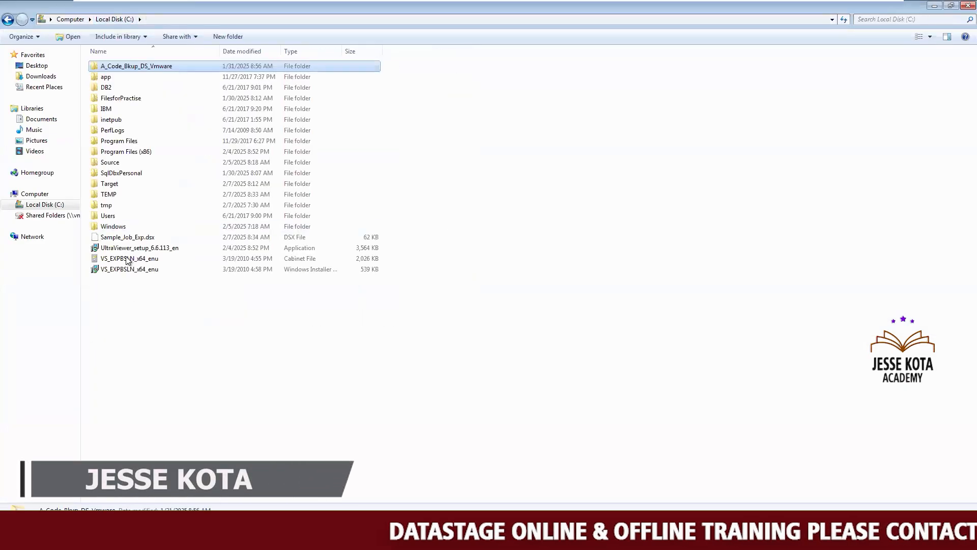
left_click(136, 238)
right_click(135, 236)
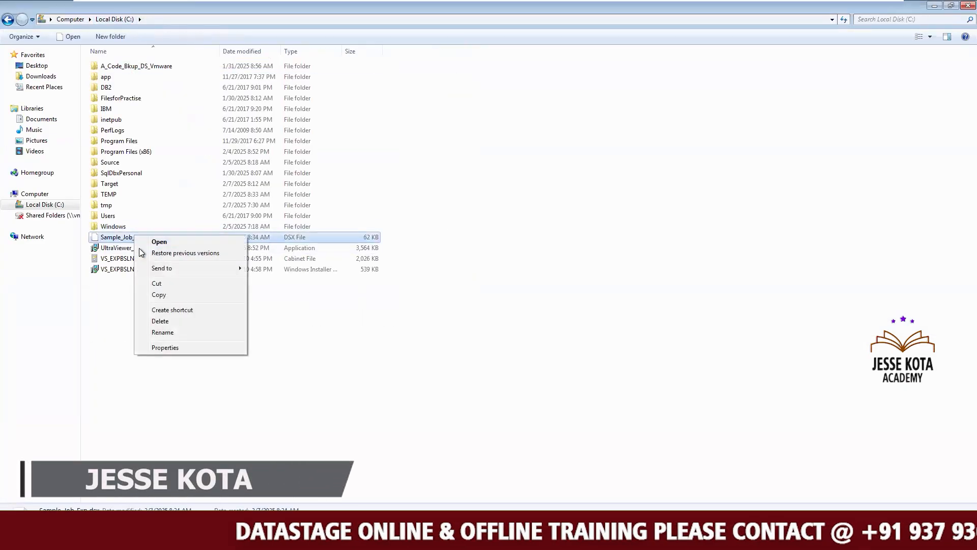
left_click(159, 294)
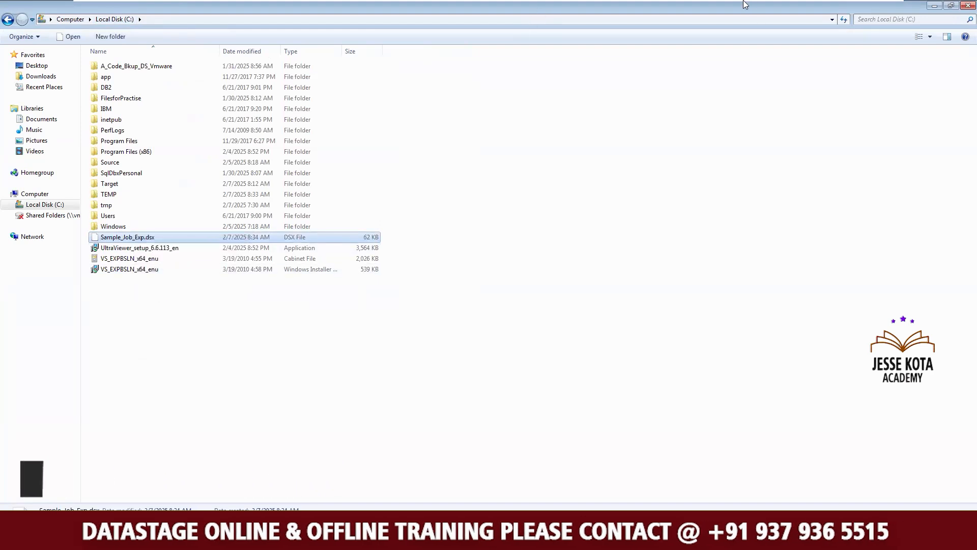
Step: Leave the virtual machine, put the copied Sample_Job_Exp.dsx on the host desktop and move it to an empty area
double_click(830, 5)
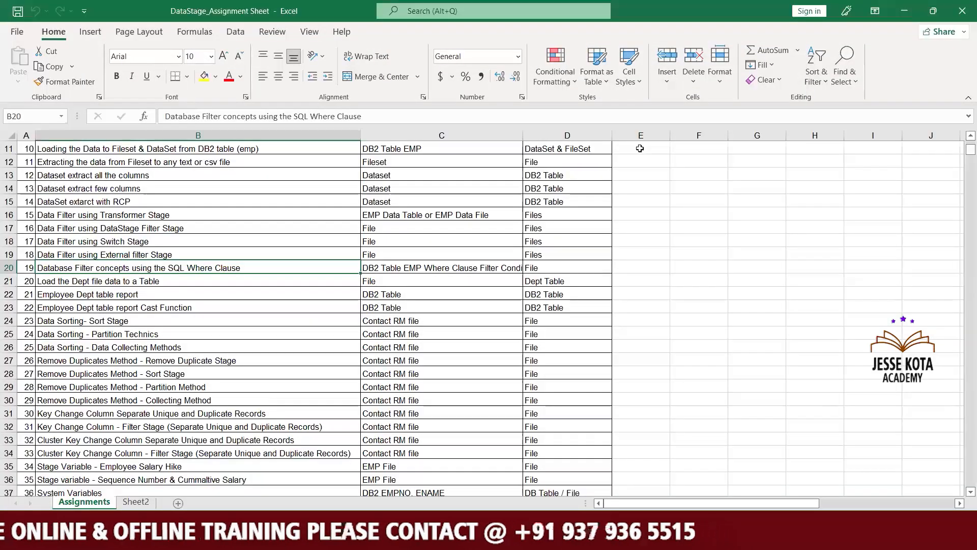
left_click(702, 267)
key("super")
key("super")
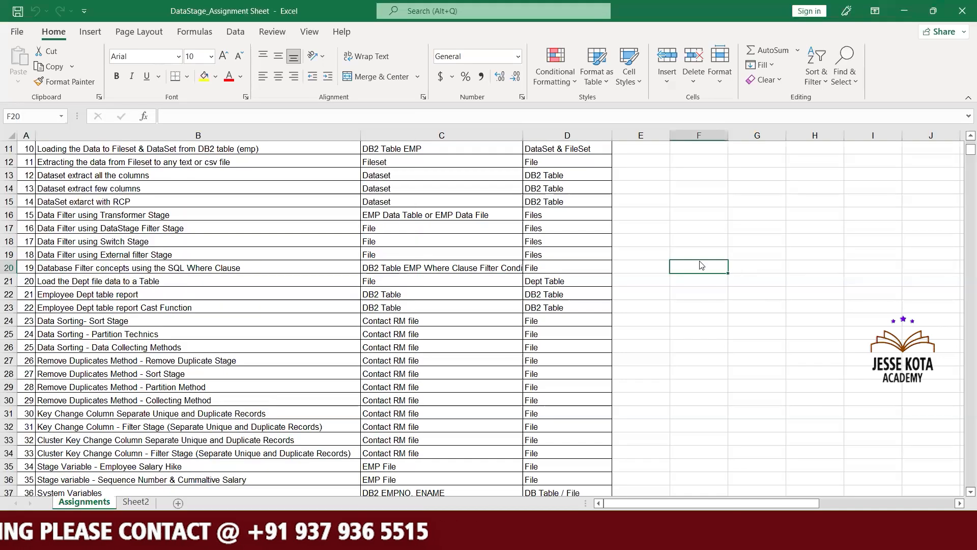
key("super+d")
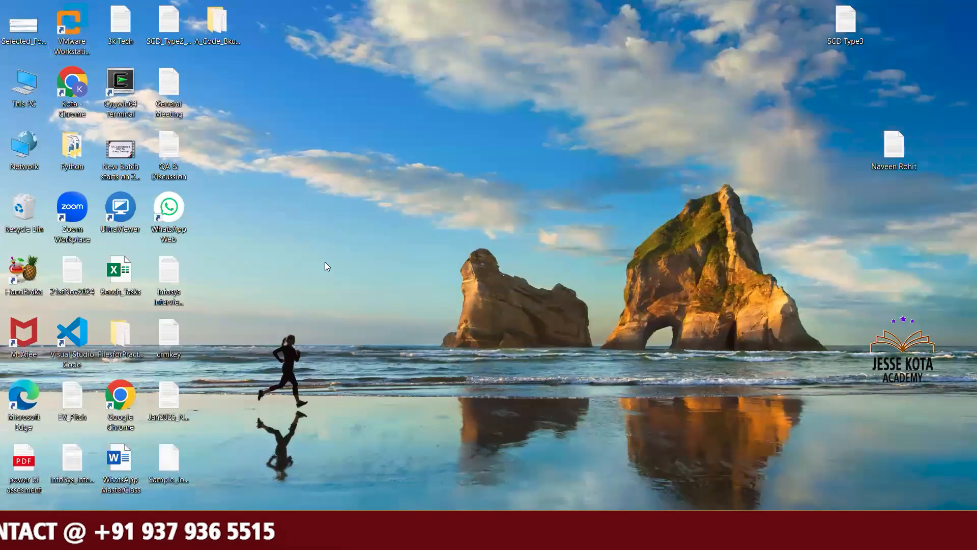
left_click_drag(167, 478, 313, 171)
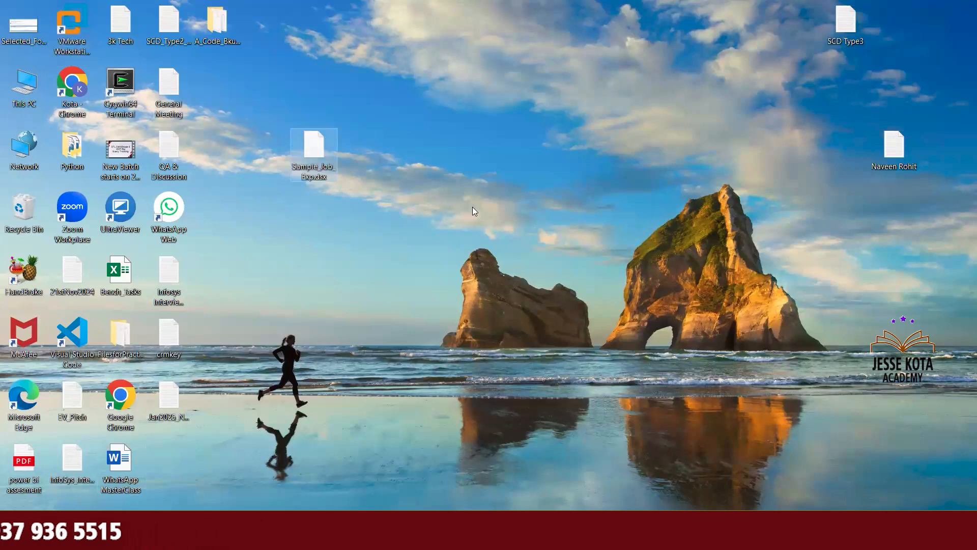
Step: Switch to Chrome, close the WhatsApp tab, maximize the window and open Telegram Web from the bookmarks
mouse_move(451, 537)
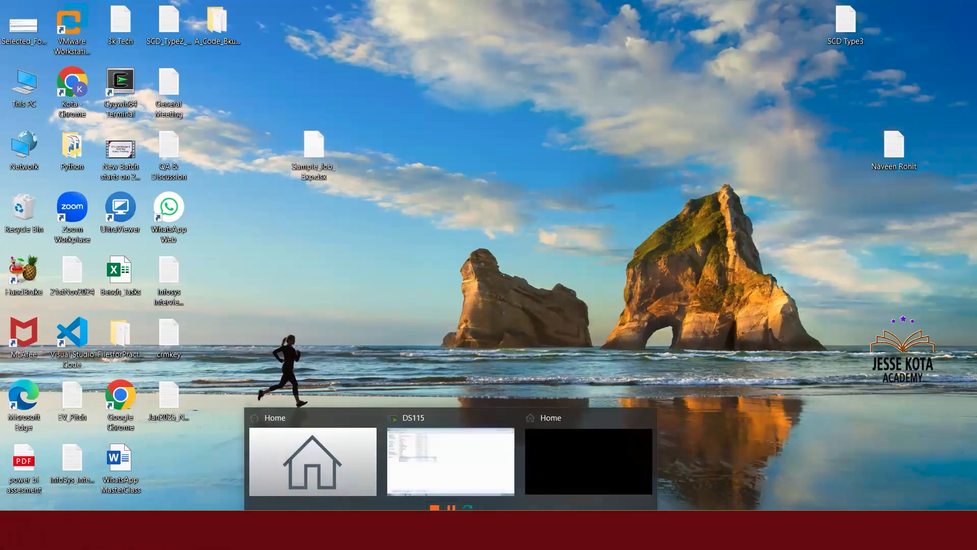
left_click(419, 536)
left_click(663, 355)
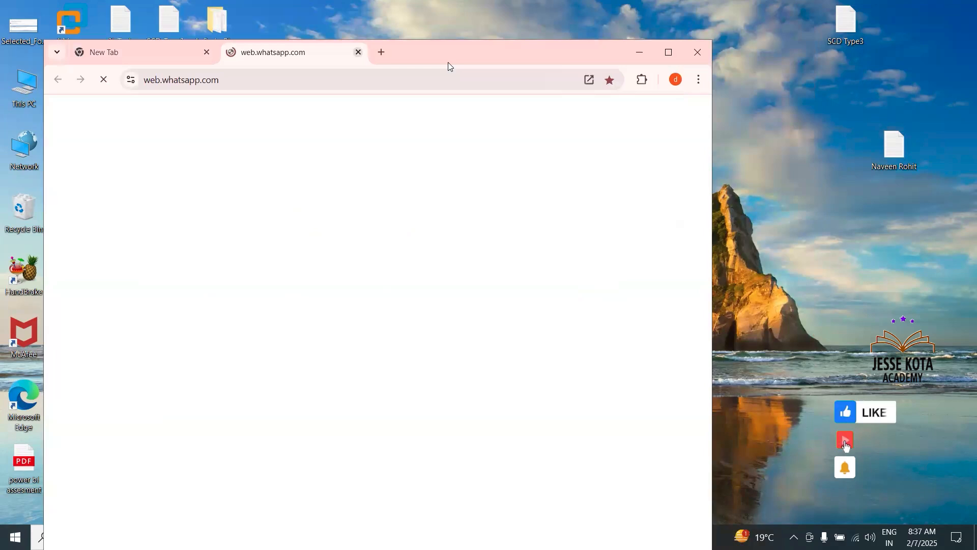
key("ctrl+w")
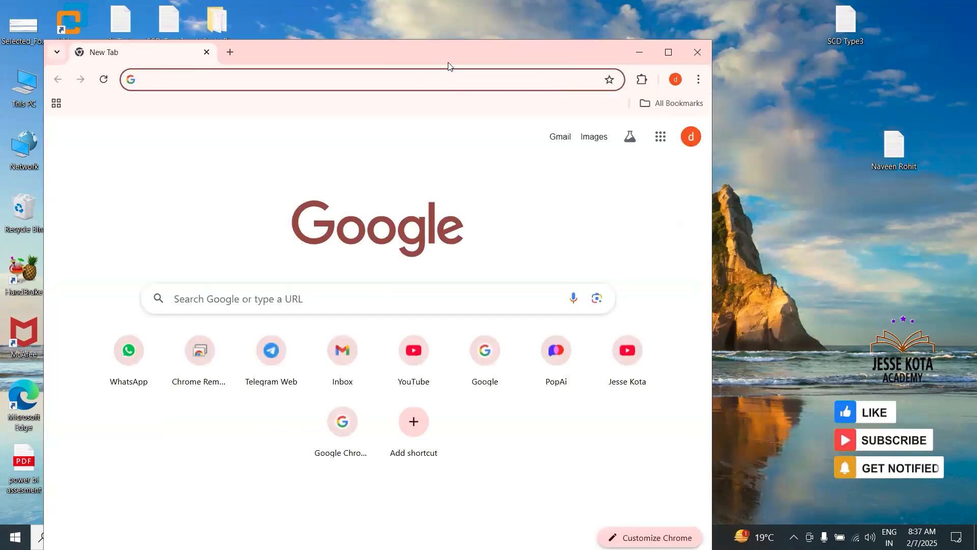
double_click(312, 58)
left_click(963, 66)
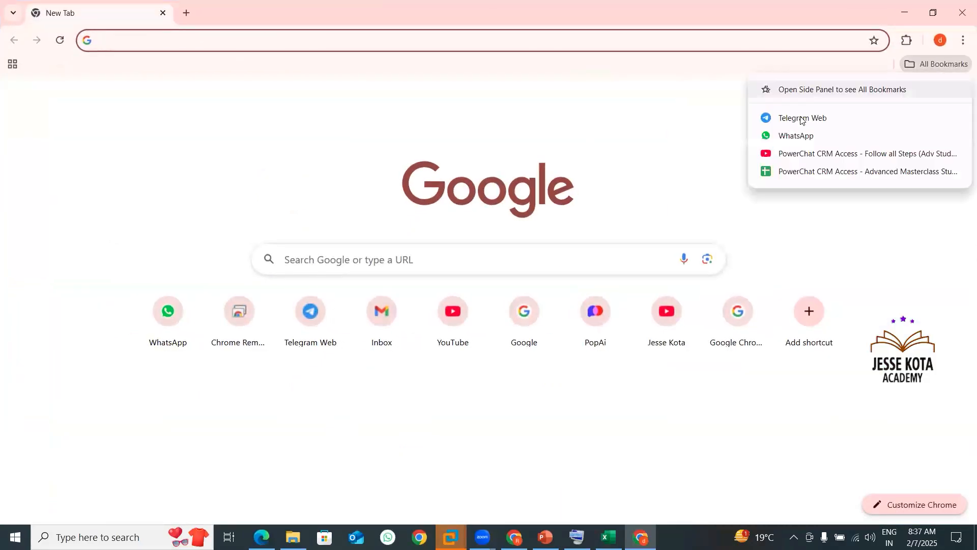
key("Return")
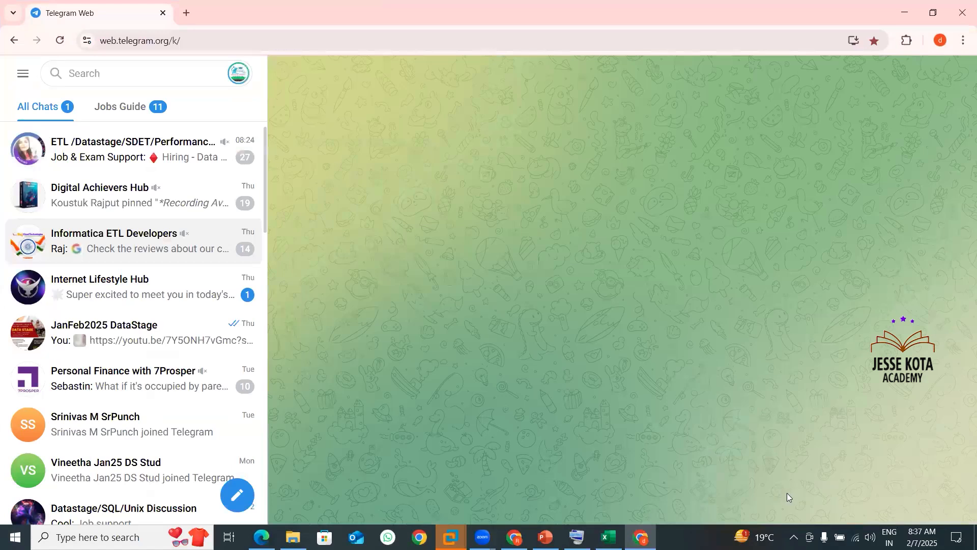
Step: Send Sample_Job_Exp.dsx from the Desktop folder as a document to the JanFeb2025 DataStage group
mouse_move(789, 495)
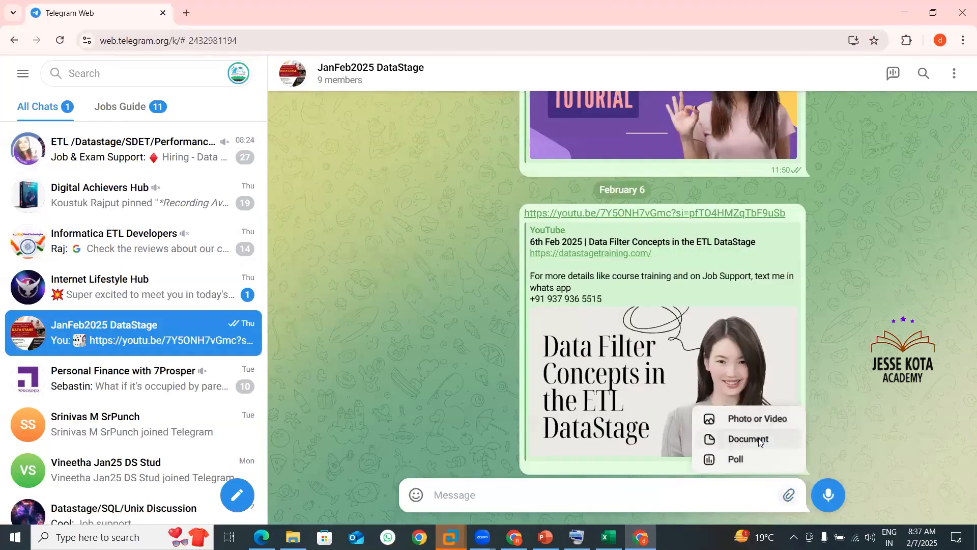
left_click(758, 440)
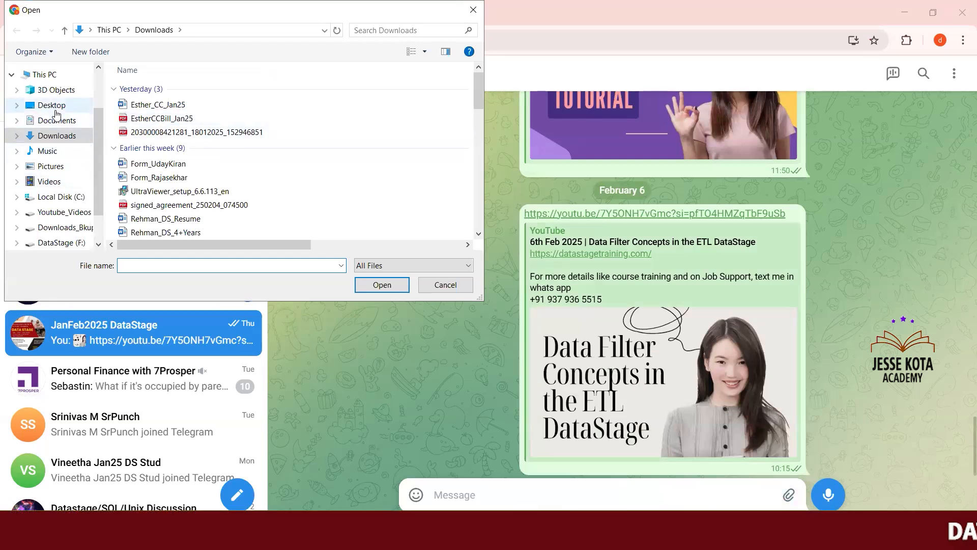
left_click(53, 107)
left_click_drag(480, 110, 476, 192)
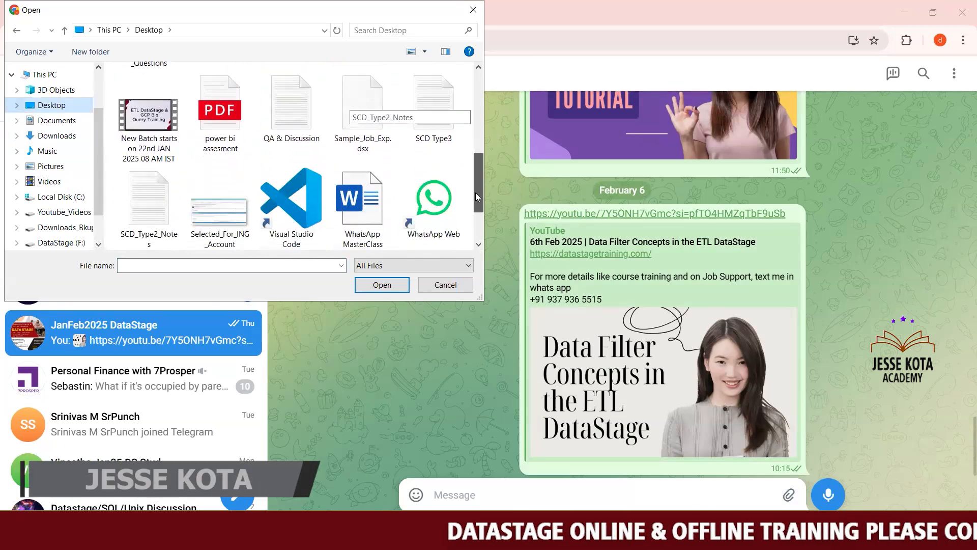
left_click(363, 102)
left_click(374, 286)
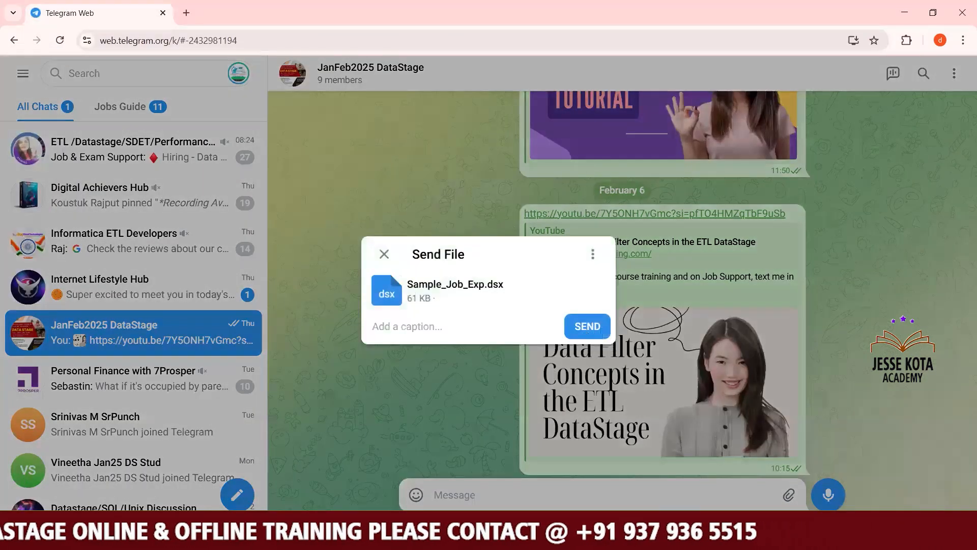
left_click(587, 335)
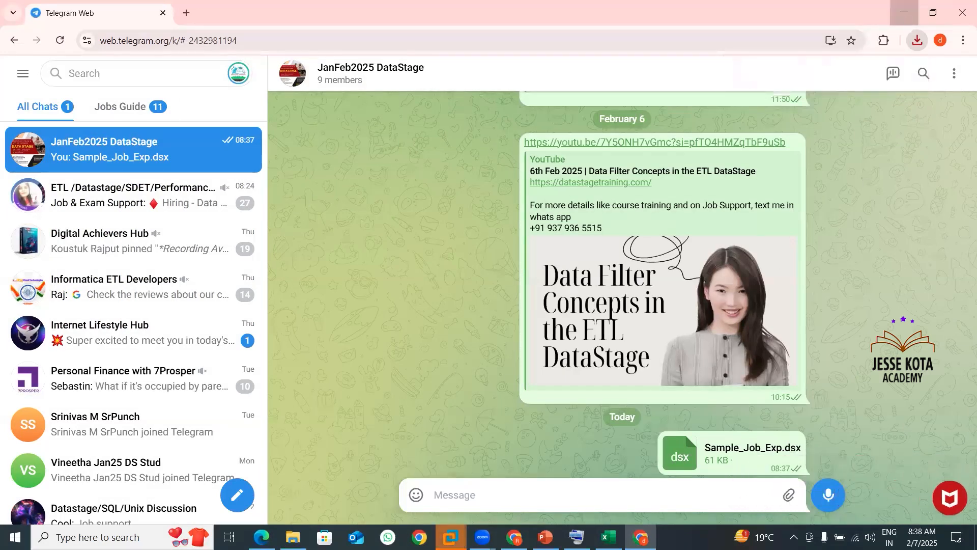
Step: Minimize Chrome, switch to the host's File Explorer and copy Sample_Job_Exp.dsx from the Downloads folder
left_click(904, 12)
left_click(292, 537)
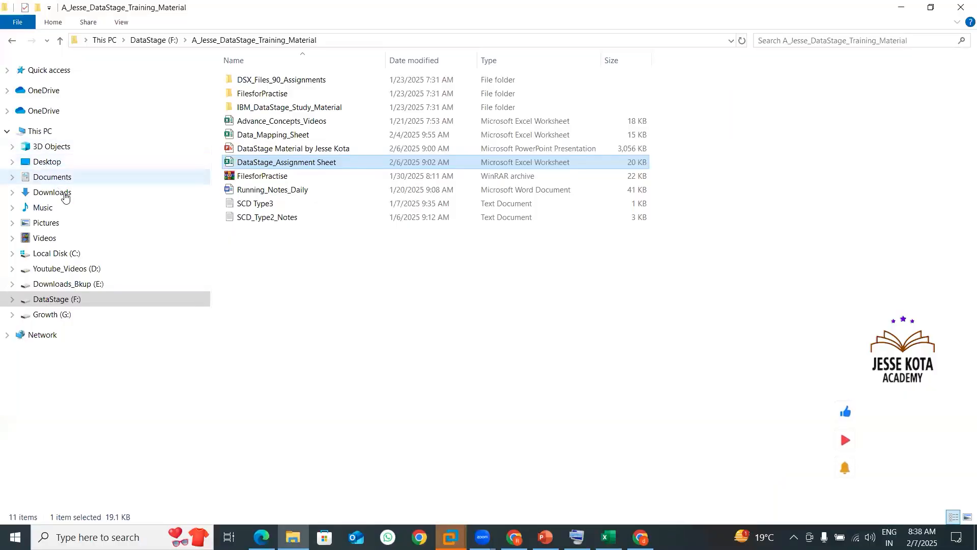
left_click(64, 196)
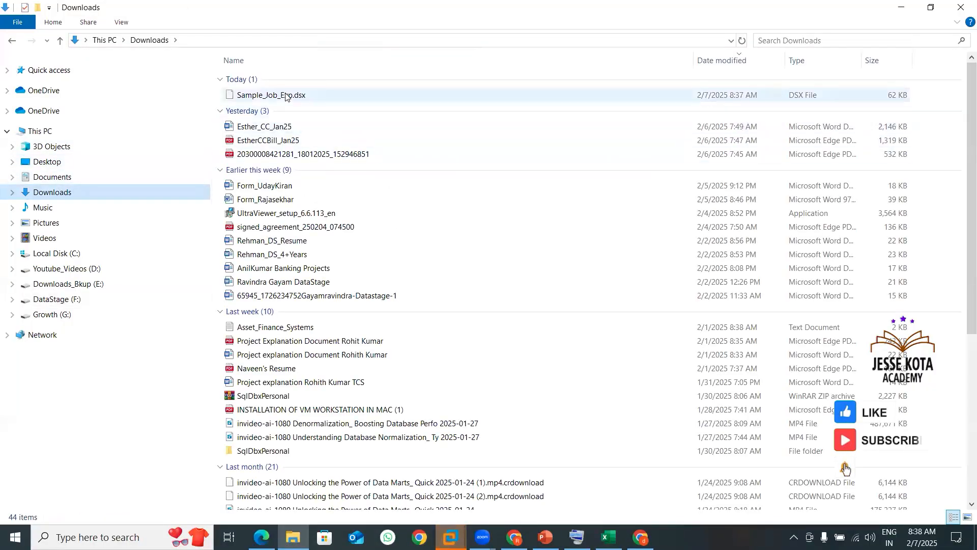
left_click(286, 96)
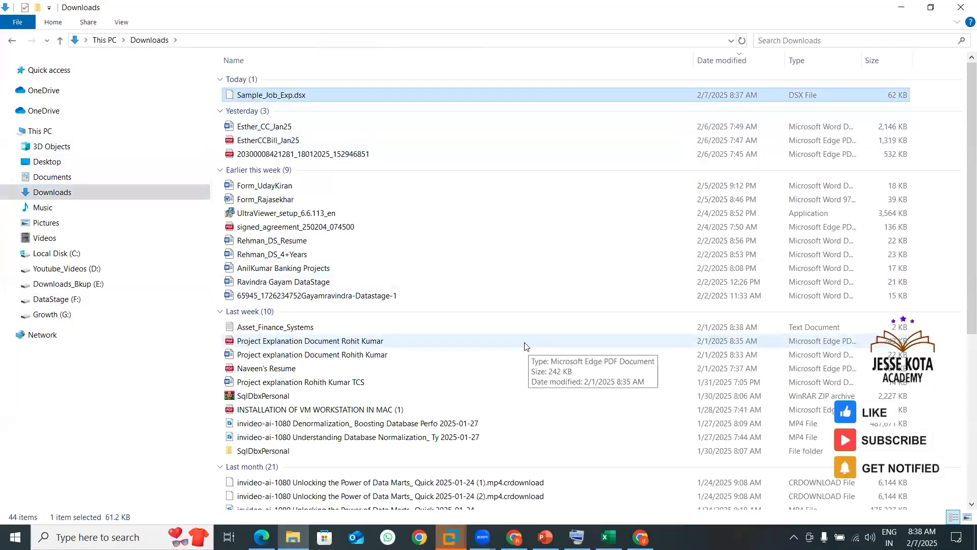
Step: Switch to the DS115 virtual machine and paste Sample_Job_Exp.dsx into Local Disk (C:), replacing the existing copy
left_click(450, 536)
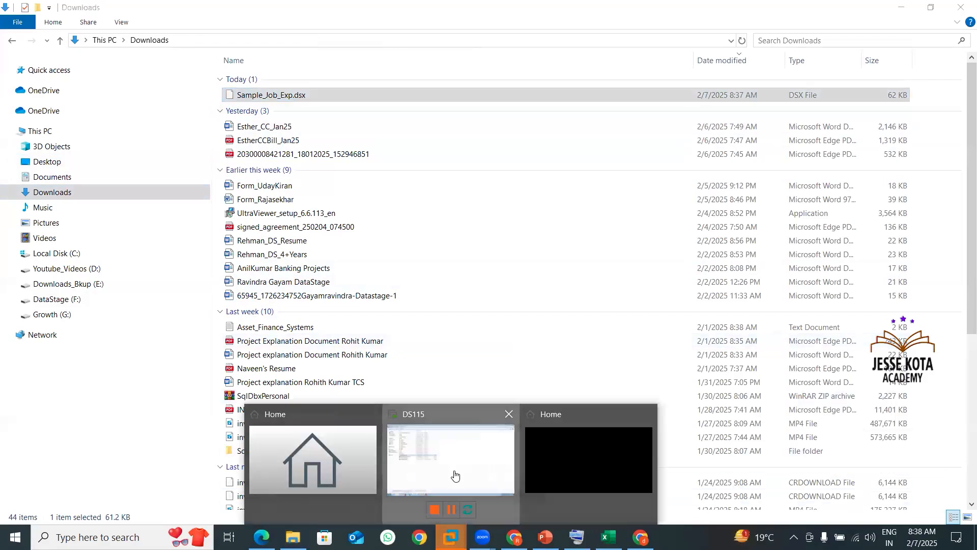
left_click(455, 476)
left_click(366, 385)
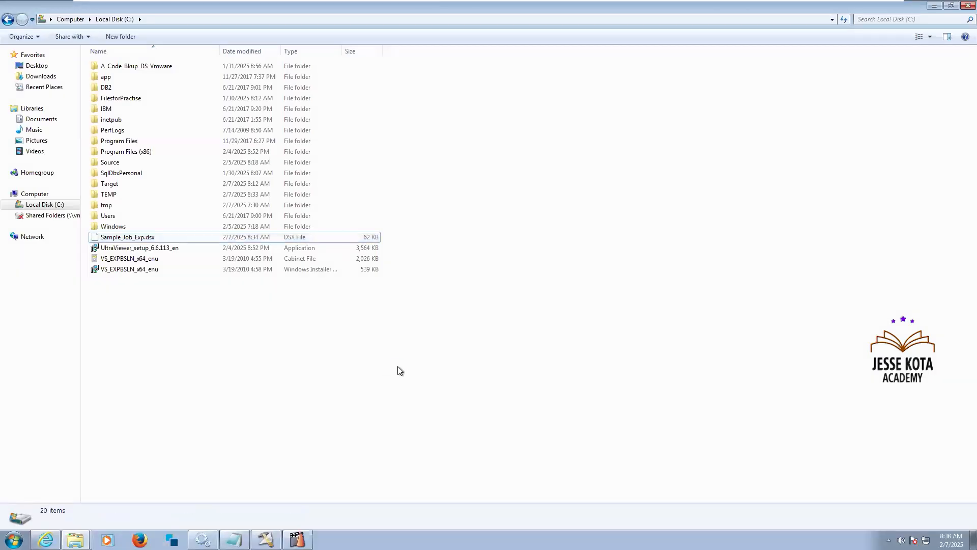
key("ctrl+v")
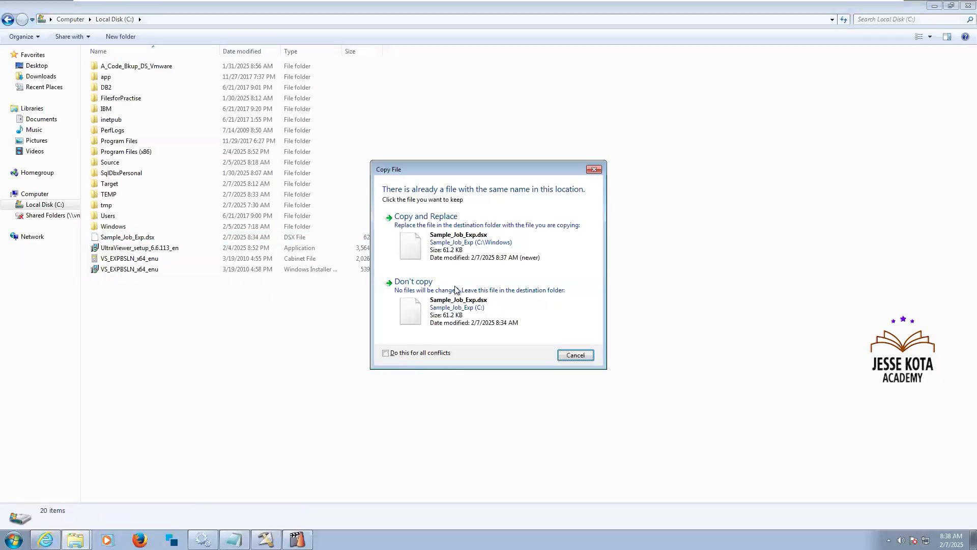
left_click(481, 229)
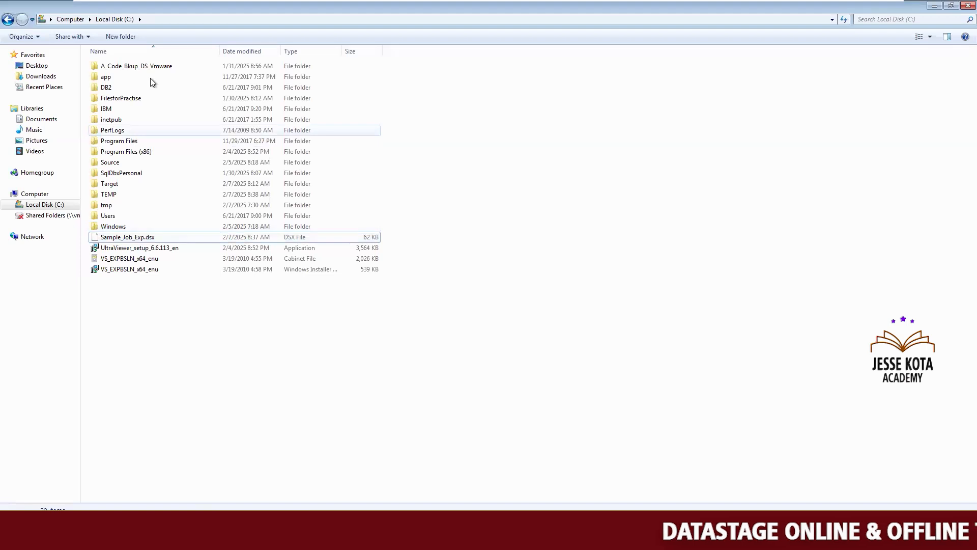
Step: Open the A_Code_Bkup_DS_Vmware folder, look over its DSX files and switch to DataStage Designer
key("Home")
key("Return")
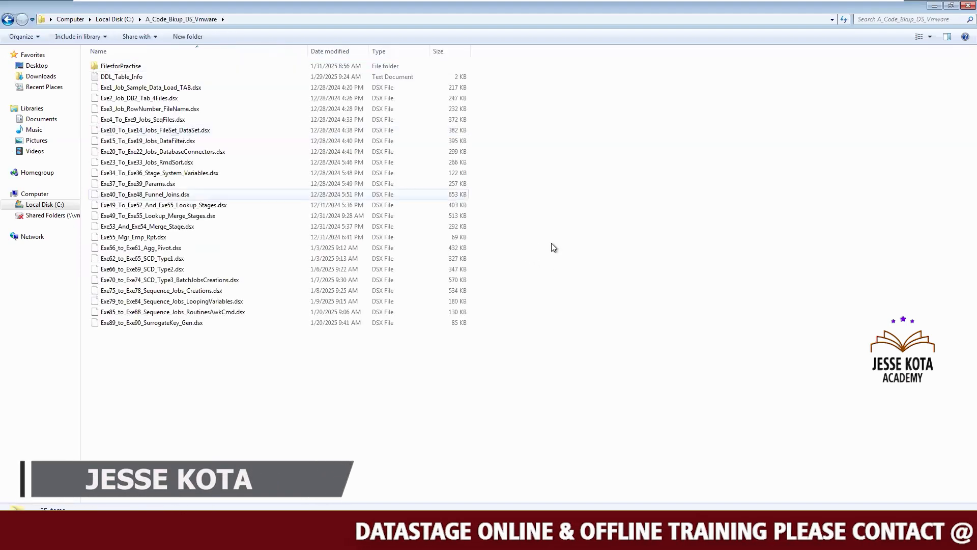
key("End")
left_click(477, 201)
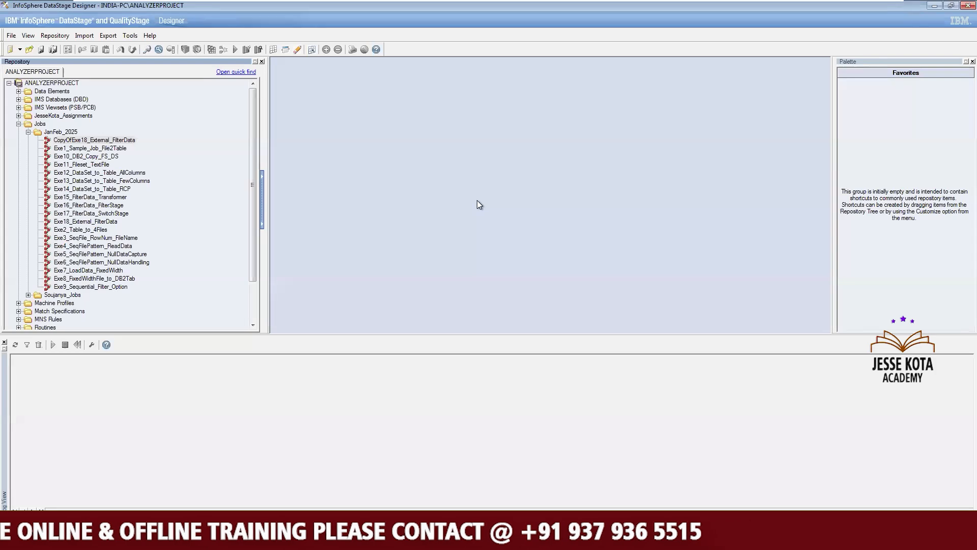
Step: Start a DataStage repository import from C:\Sample_Job_Exp.dsx with the Import selected option and list its components
left_click(84, 35)
left_click(118, 46)
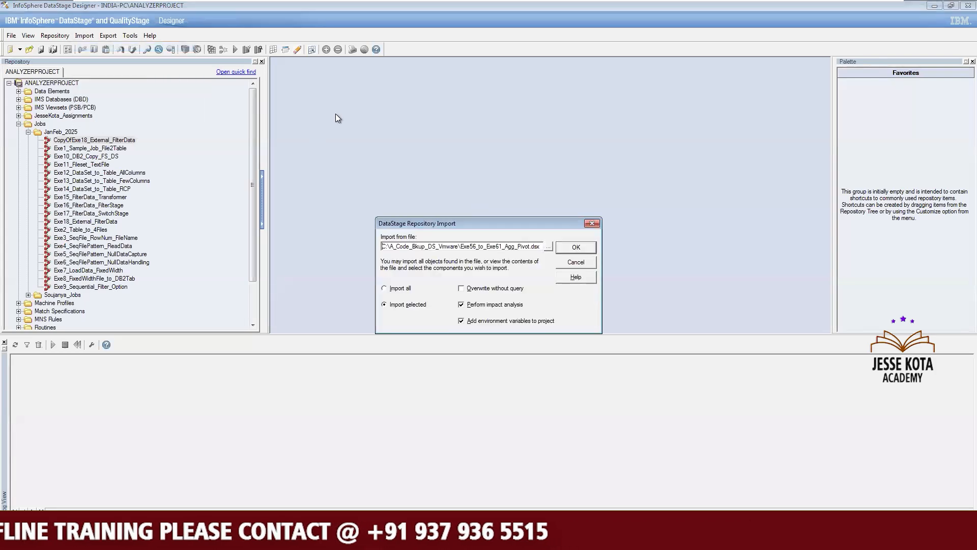
left_click(517, 246)
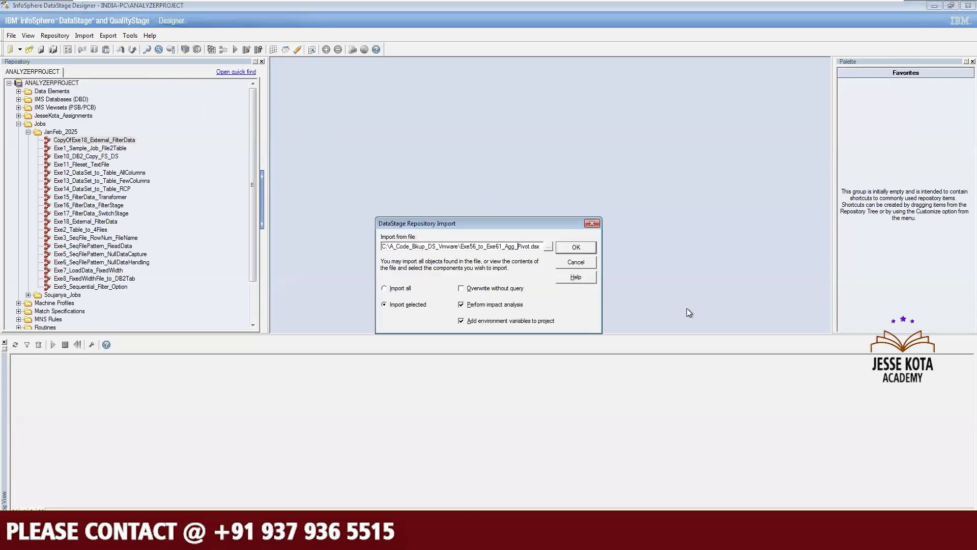
left_click(548, 247)
left_click(325, 111)
left_click(687, 308)
left_click(349, 314)
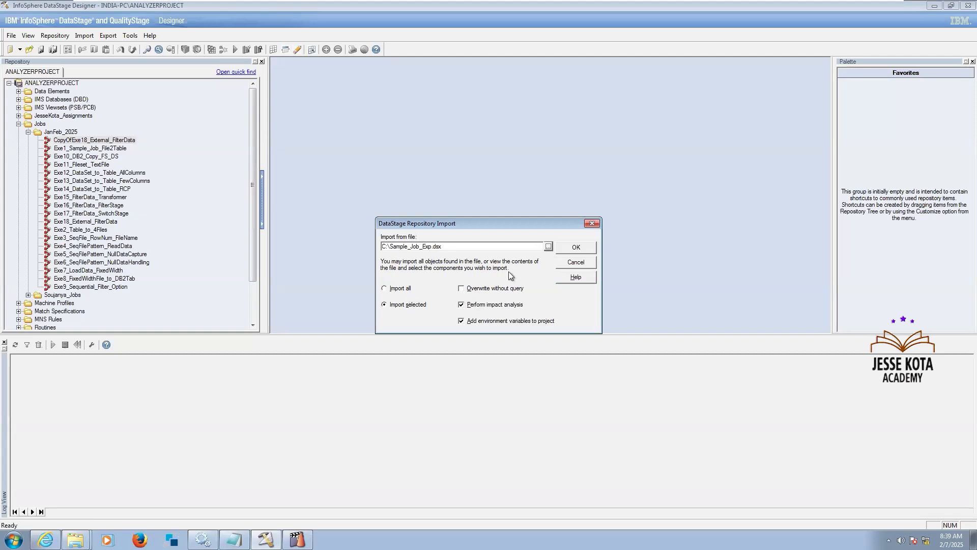
left_click(571, 251)
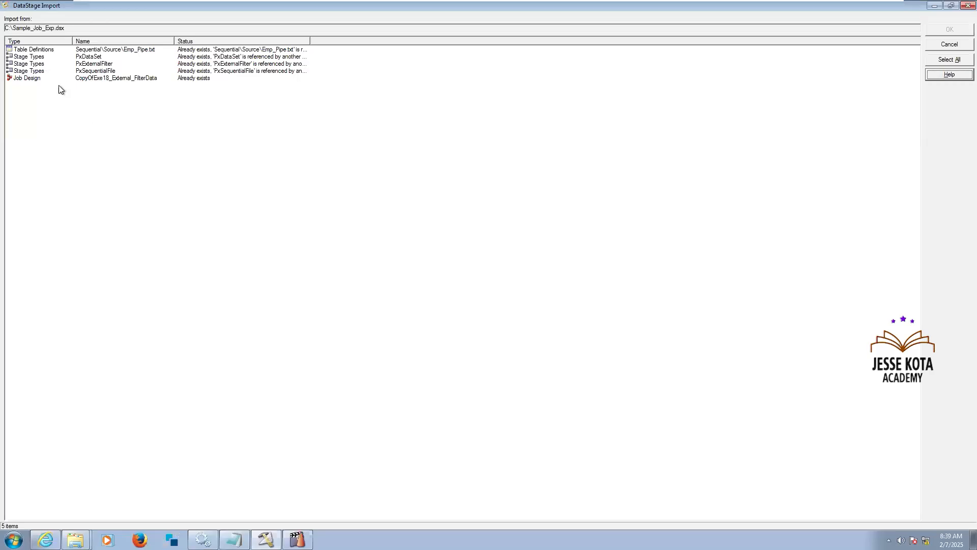
Step: Review the table definition, stage types and job design offered for import, widening the Status column to read it in full
left_click(104, 71)
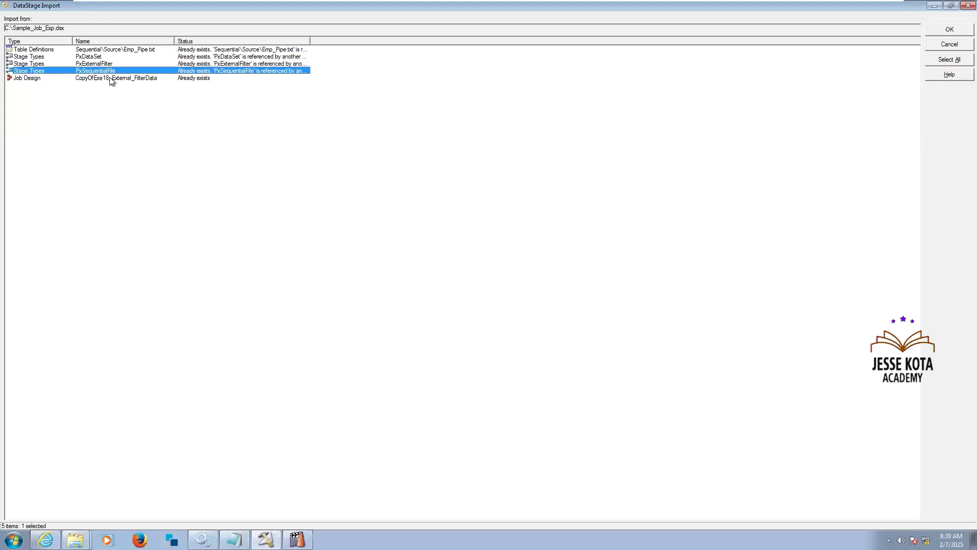
key("Down")
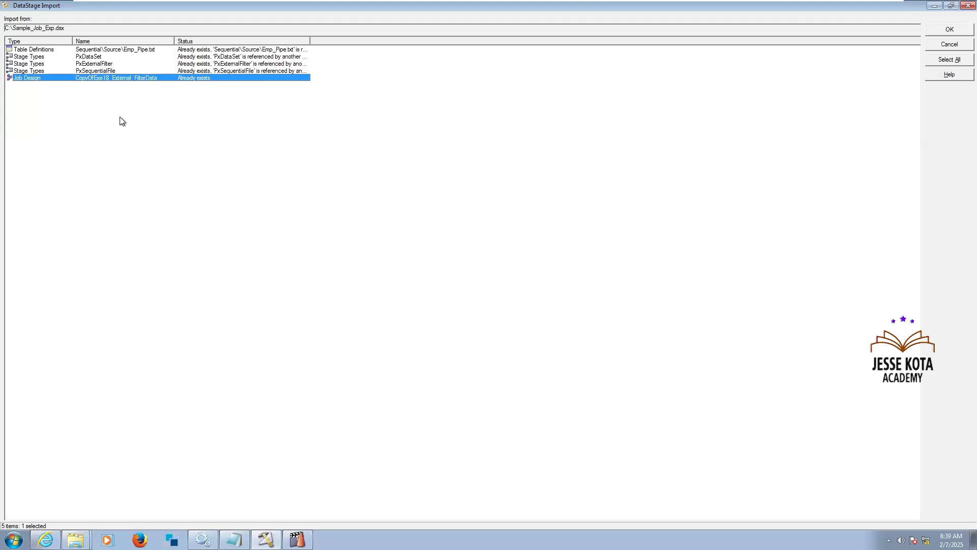
left_click(948, 60)
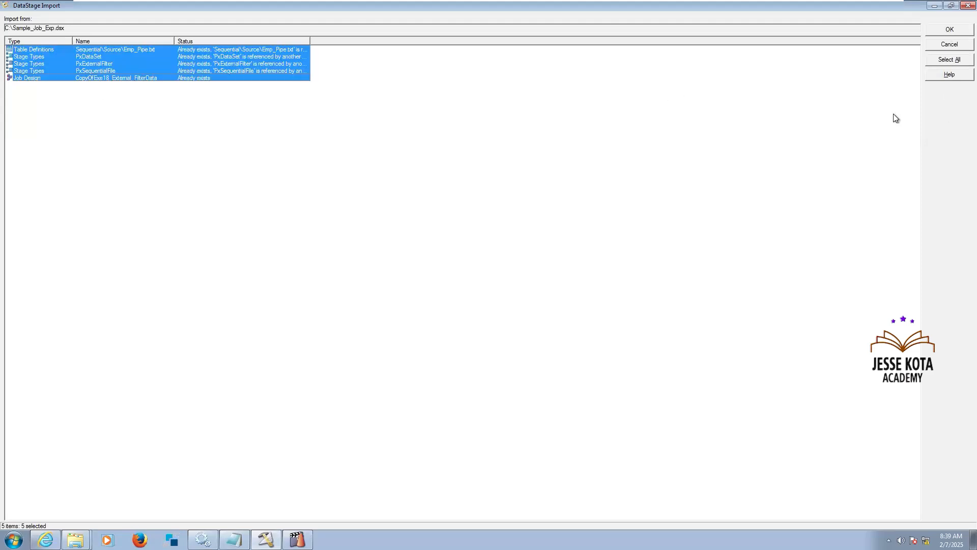
left_click(136, 77)
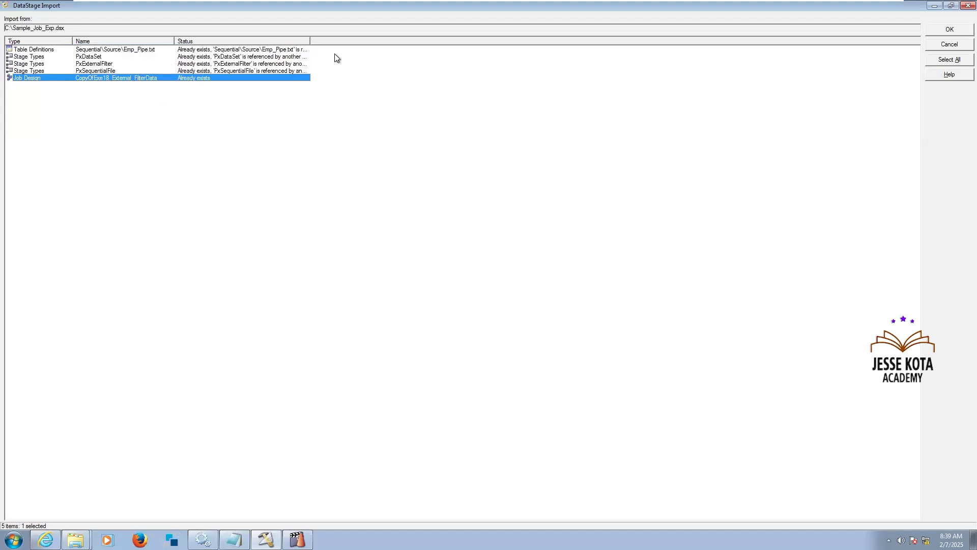
left_click_drag(336, 42, 423, 45)
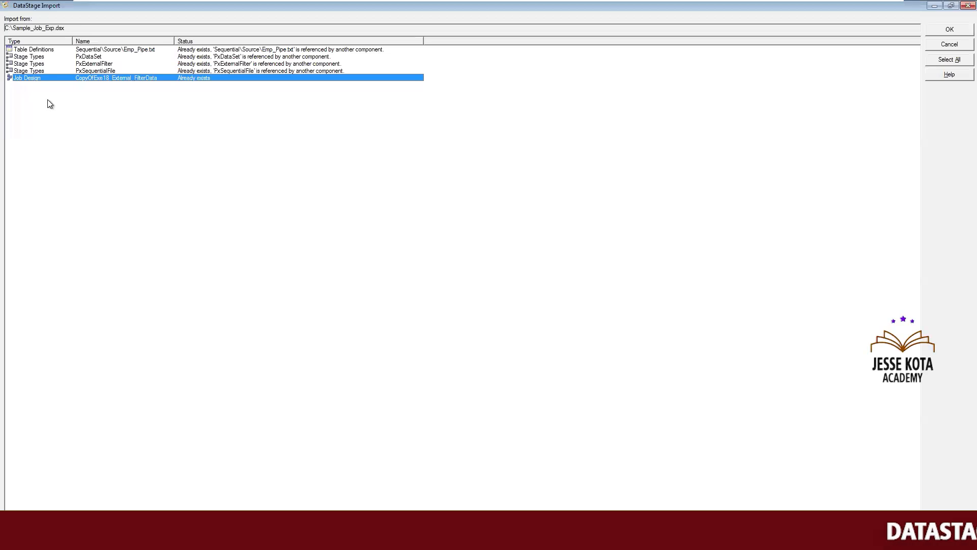
left_click(37, 50)
left_click(47, 57)
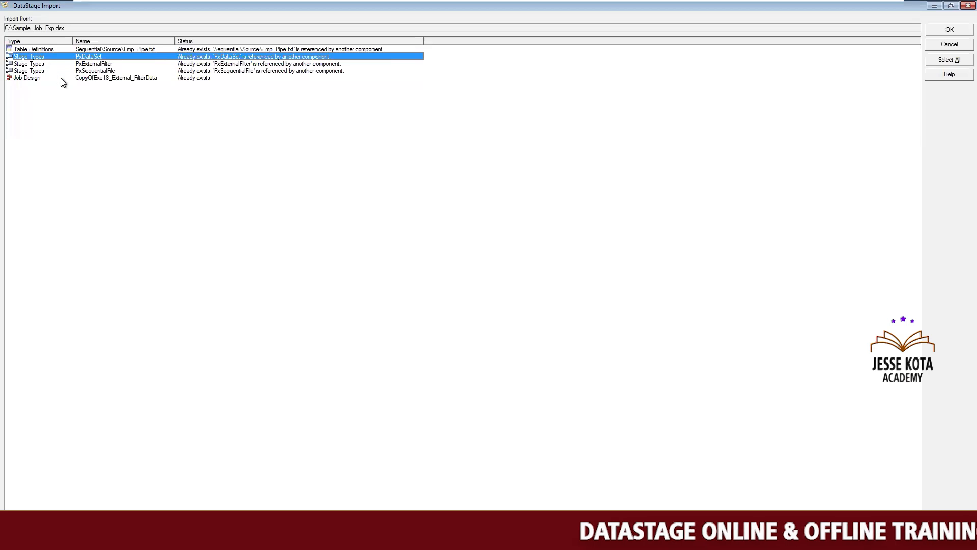
key("Down")
key("Down")
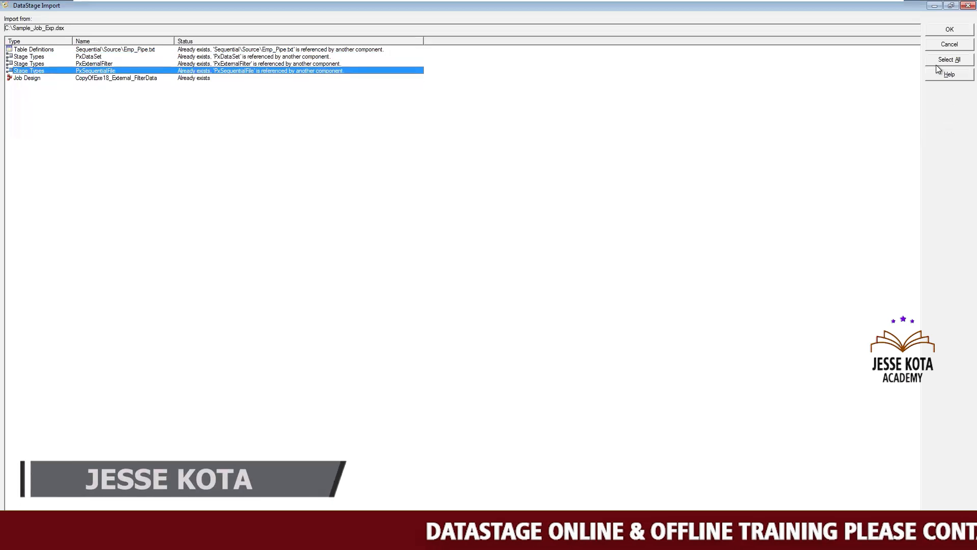
Step: Import all listed components, agreeing to overwrite all existing table definitions and job designs
left_click(939, 61)
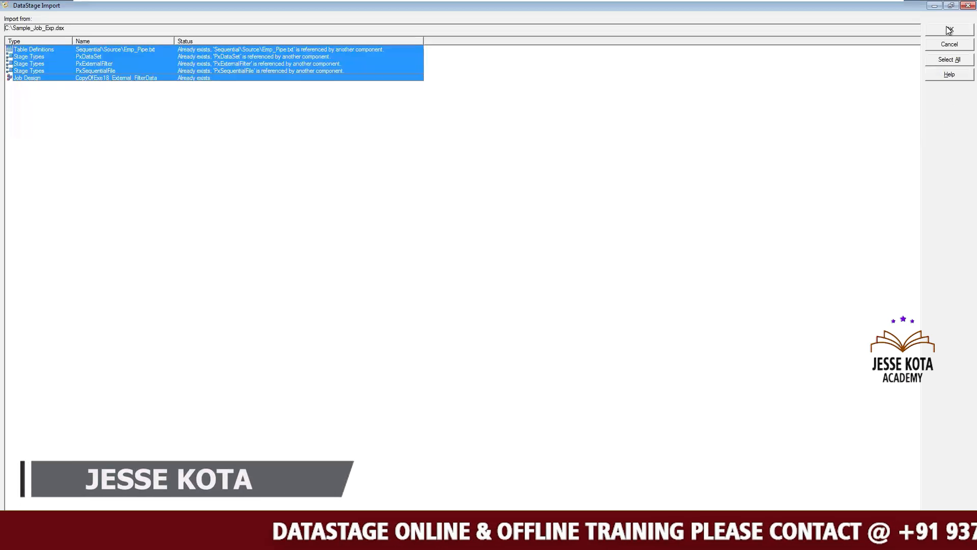
left_click(950, 30)
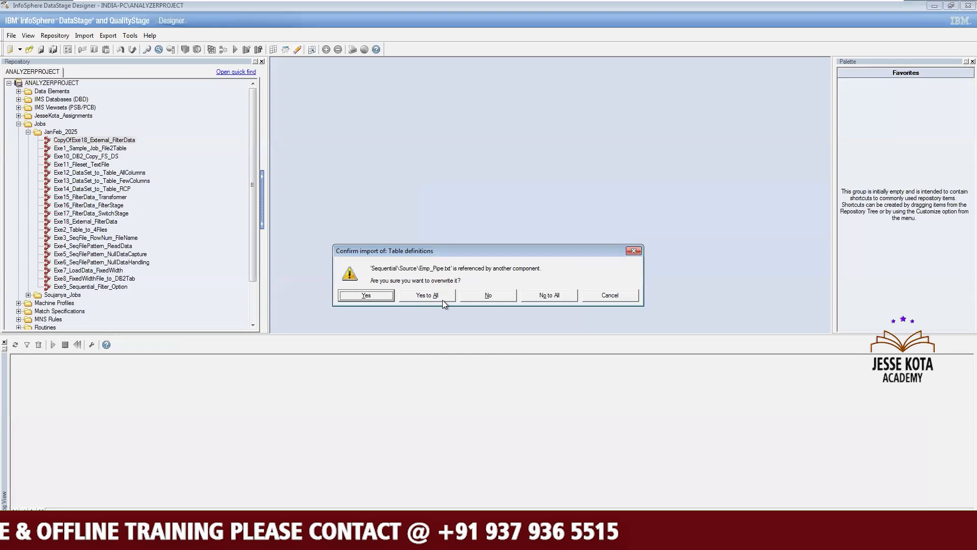
left_click(441, 300)
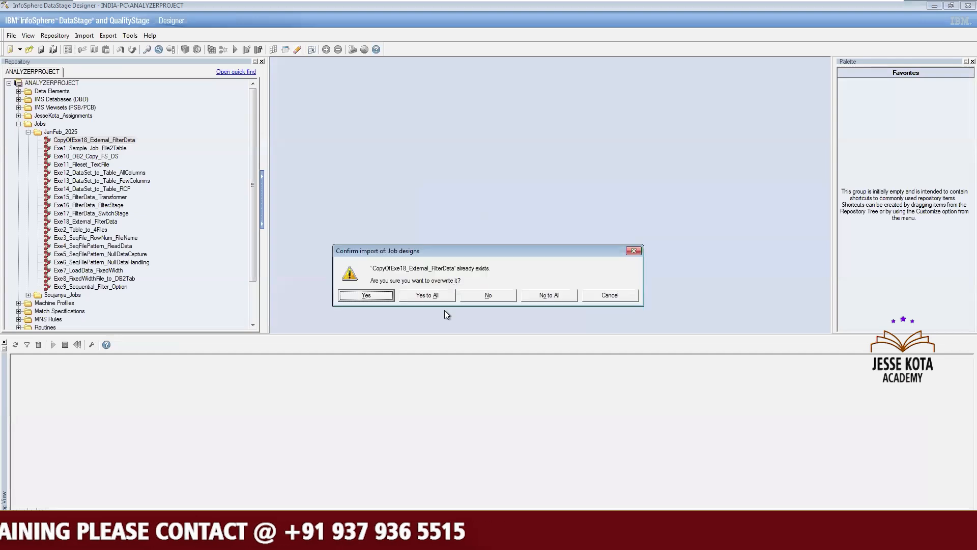
left_click(449, 294)
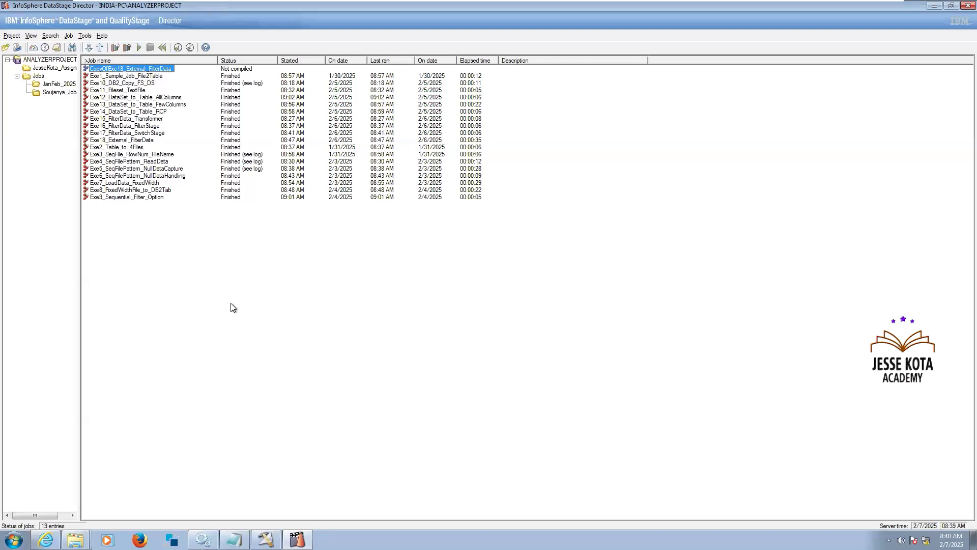
Step: Check the status of CopyOfExe18_External_FilterData in Director, and open and compile that job in Designer
left_click(132, 76)
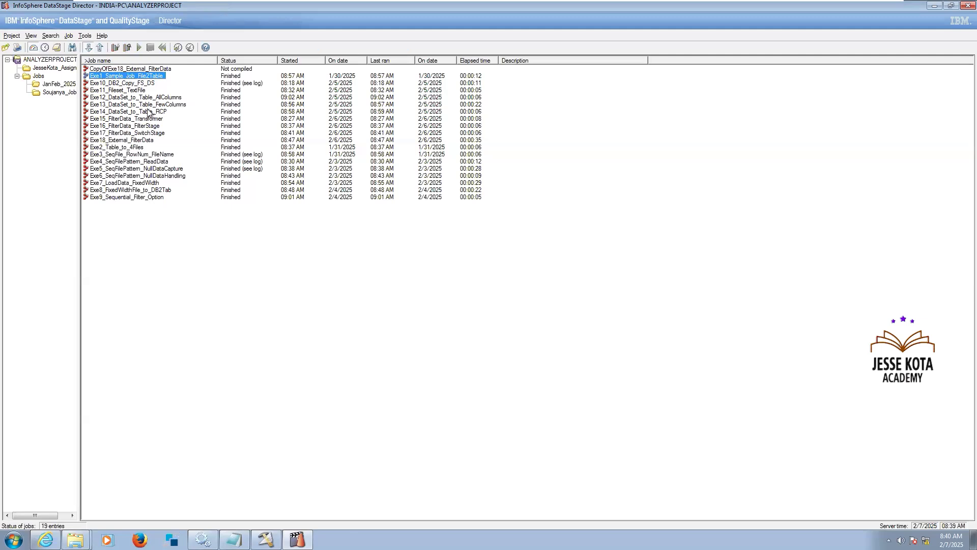
left_click(161, 70)
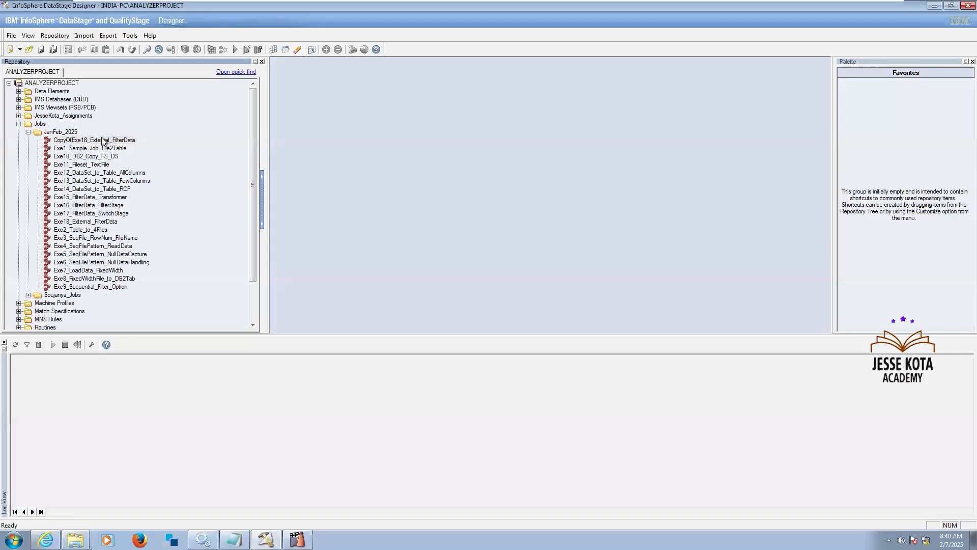
double_click(102, 141)
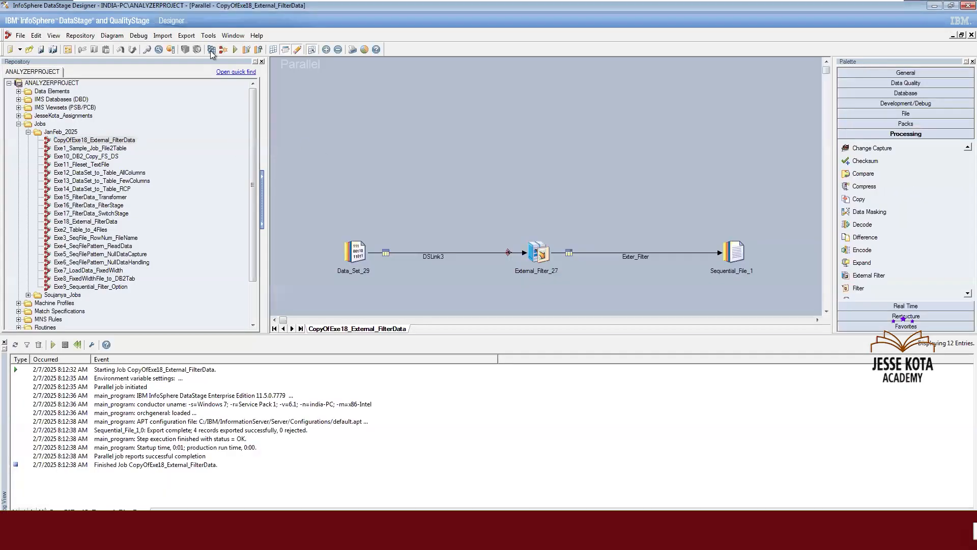
left_click(211, 50)
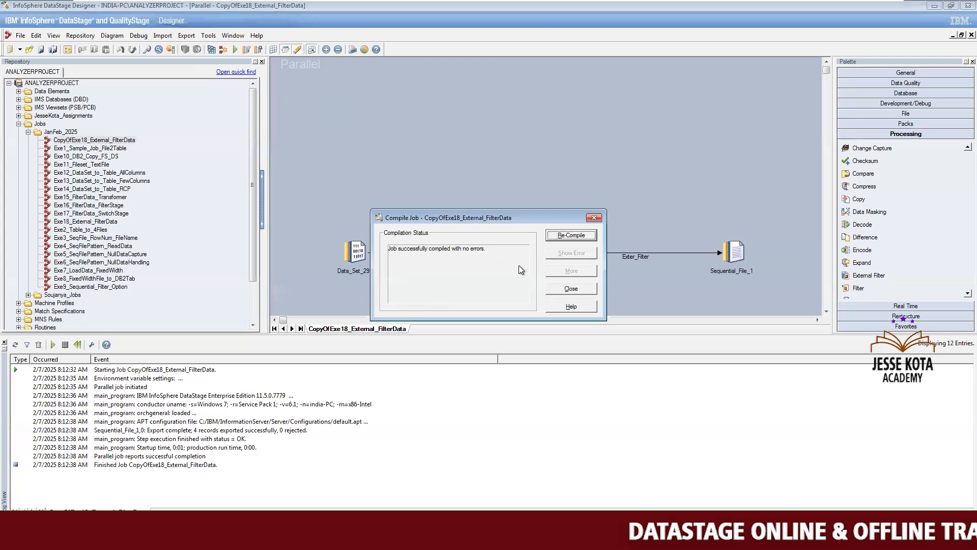
left_click(571, 288)
Step: Switch to Director and run the CopyOfExe18_External_FilterData job with no warning limit and the project default queue
left_click(304, 539)
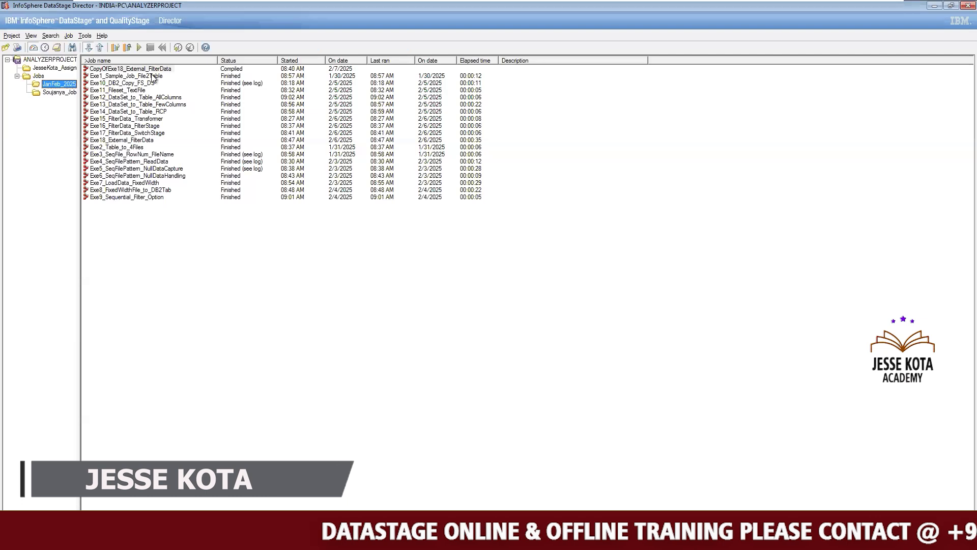
left_click(153, 69)
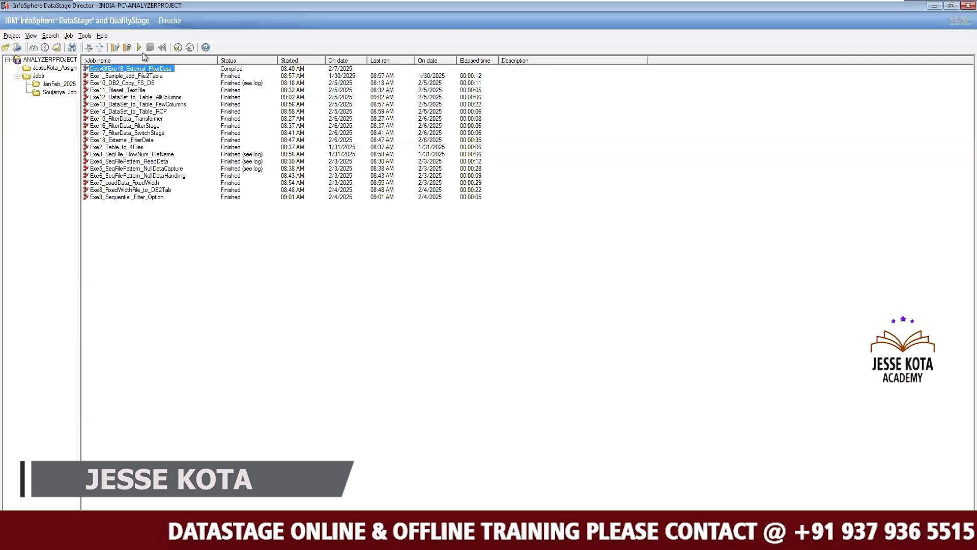
left_click(139, 47)
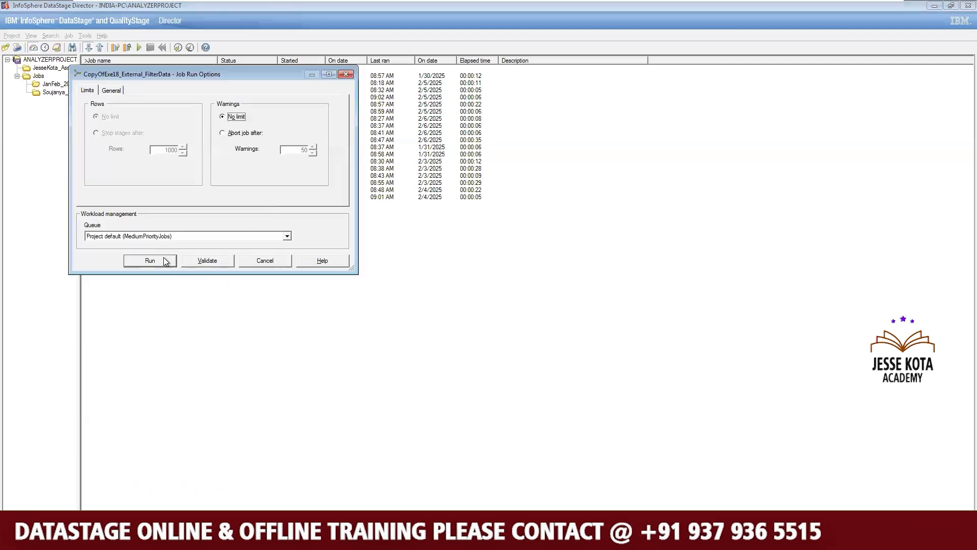
left_click(163, 258)
Step: Monitor the running CopyOfExe18_External_FilterData job, expanding the links under External_Filter_27 and Sequential_File_1
right_click(164, 68)
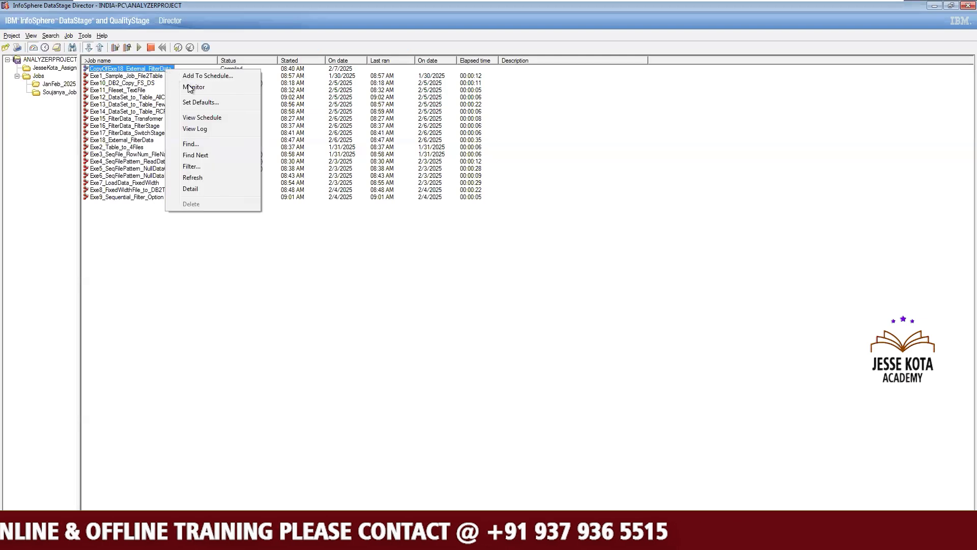
left_click(194, 87)
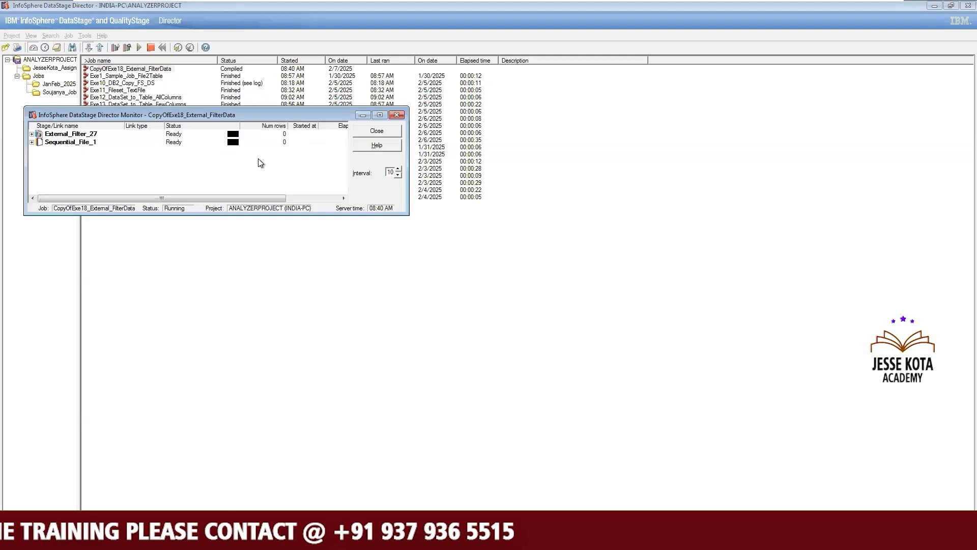
left_click(32, 133)
left_click(32, 159)
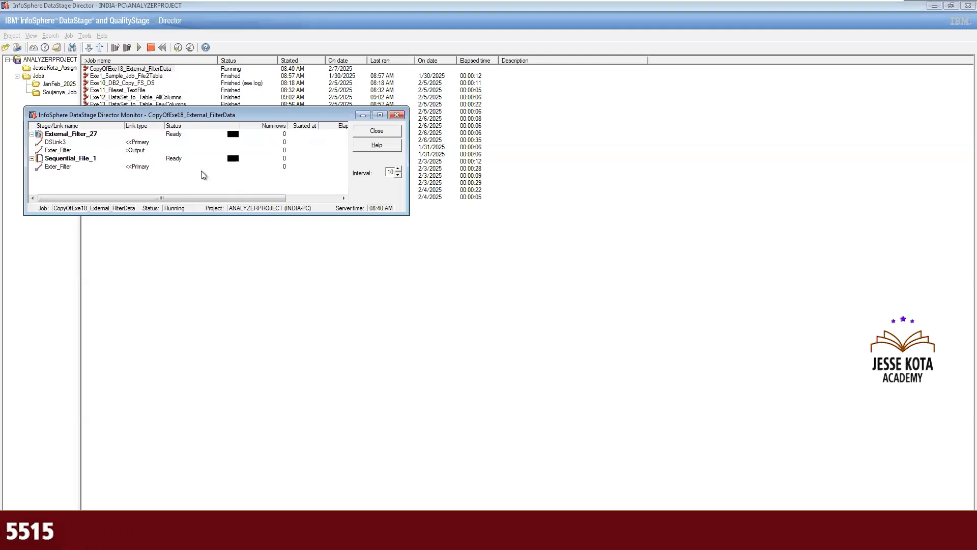
left_click(376, 131)
right_click(158, 69)
left_click(183, 94)
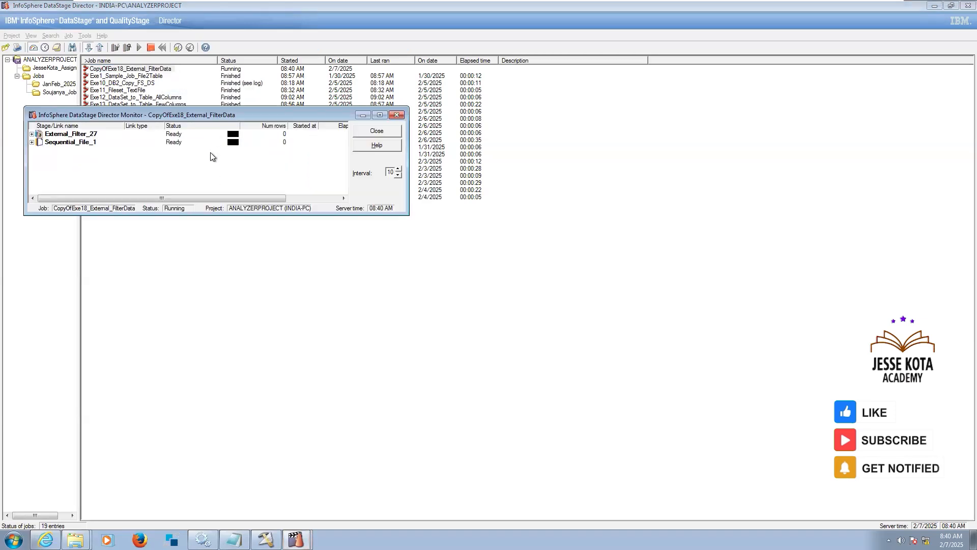
left_click(31, 134)
left_click(376, 132)
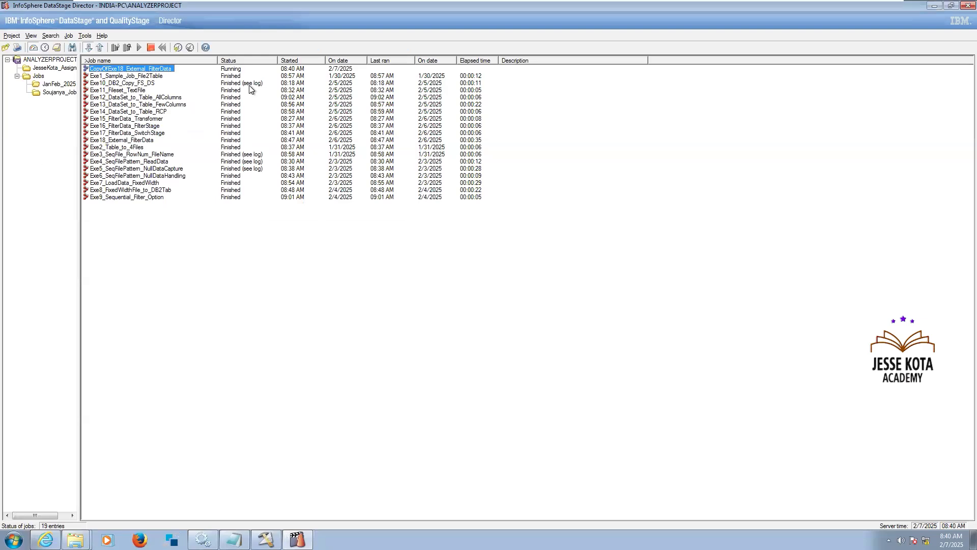
Step: Review the monitor for Exe10_DB2_Copy_FS_DS, expanding the links under its DB2 connector, Copy and File Set stages
right_click(250, 84)
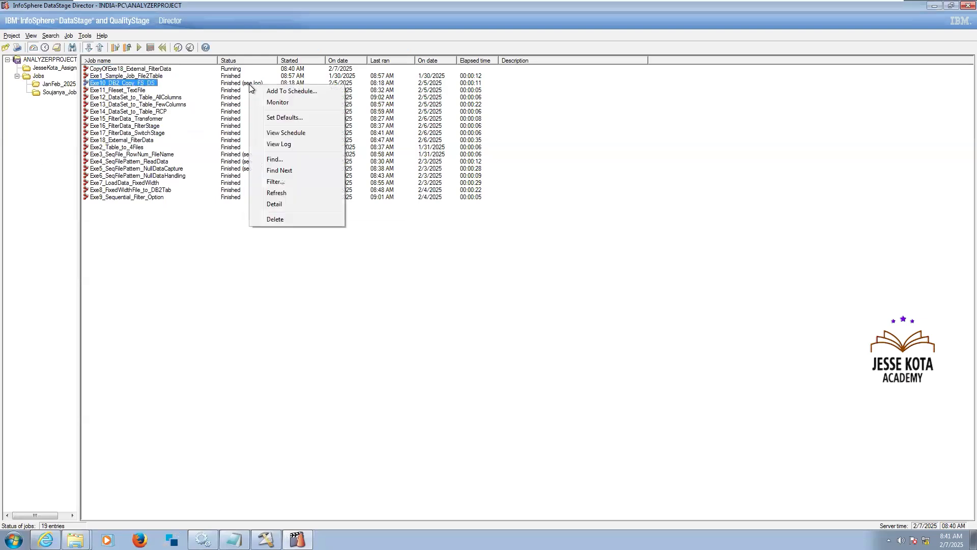
left_click(279, 103)
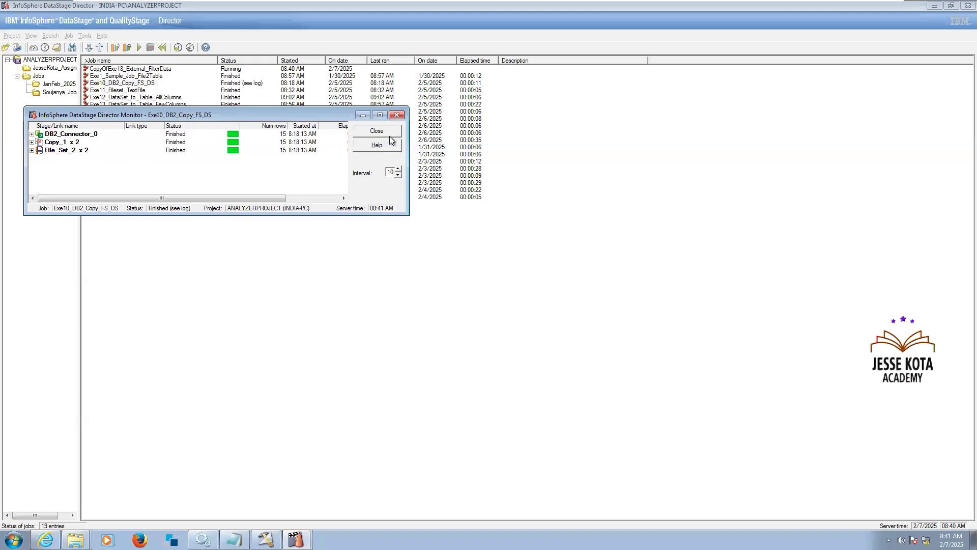
left_click(31, 134)
left_click(31, 151)
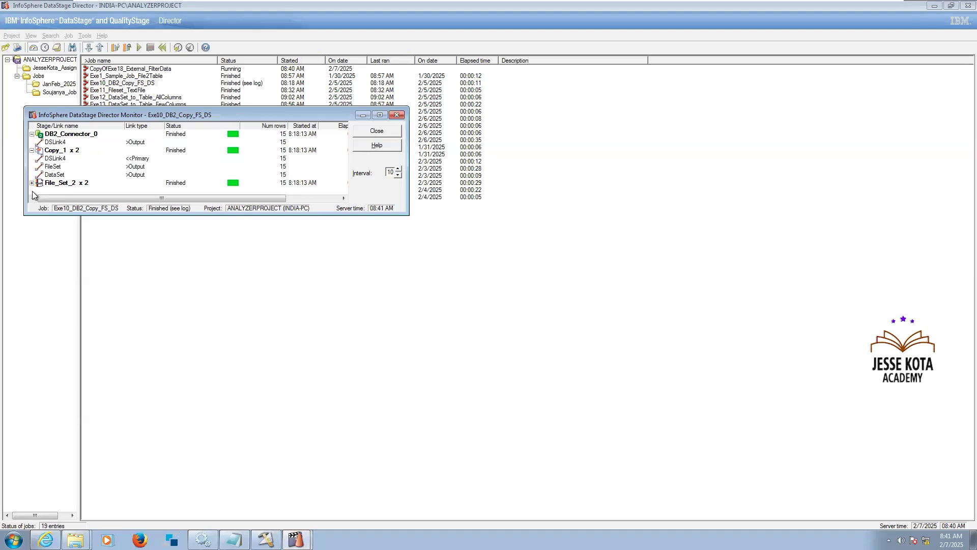
left_click(31, 183)
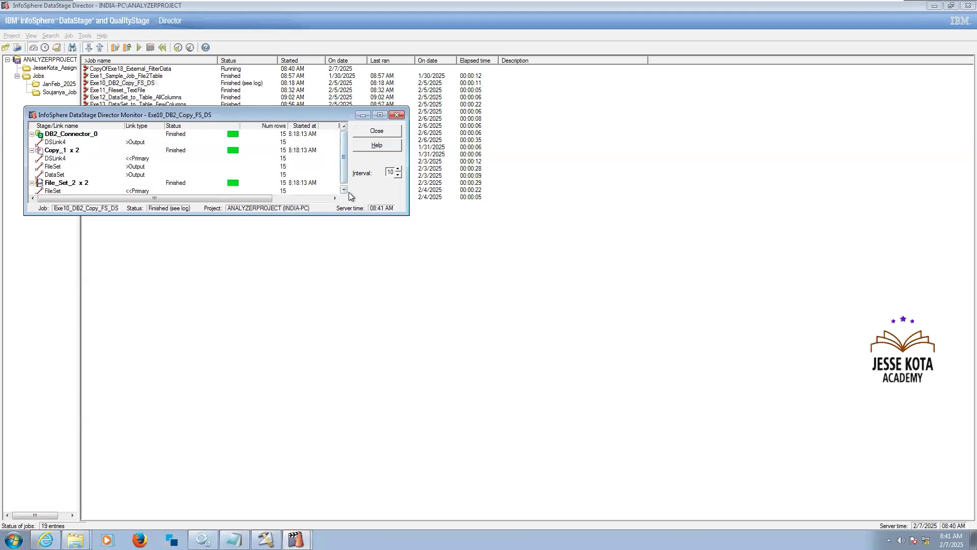
left_click(377, 132)
Step: Check the stage row counts of CopyOfExe18_External_FilterData in the monitor and view its job status details
right_click(148, 71)
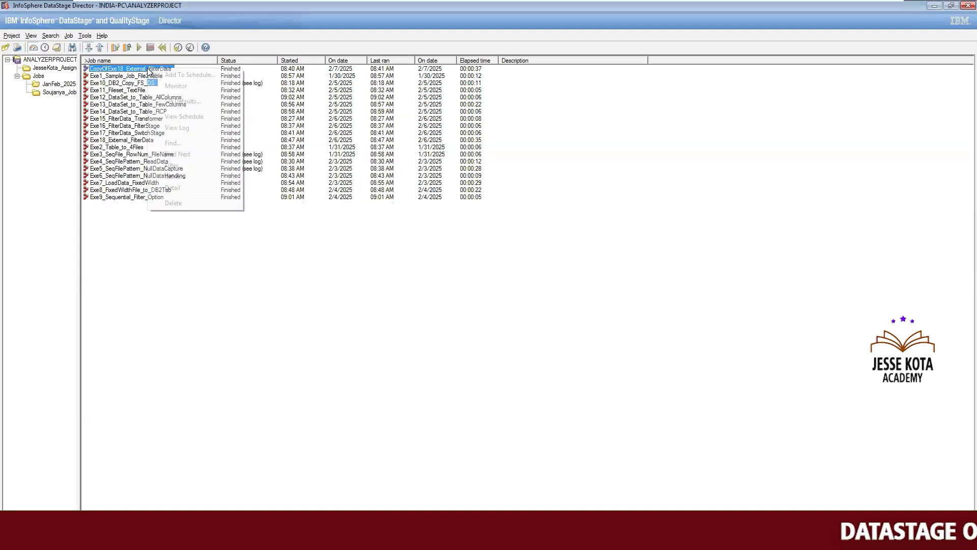
left_click(184, 85)
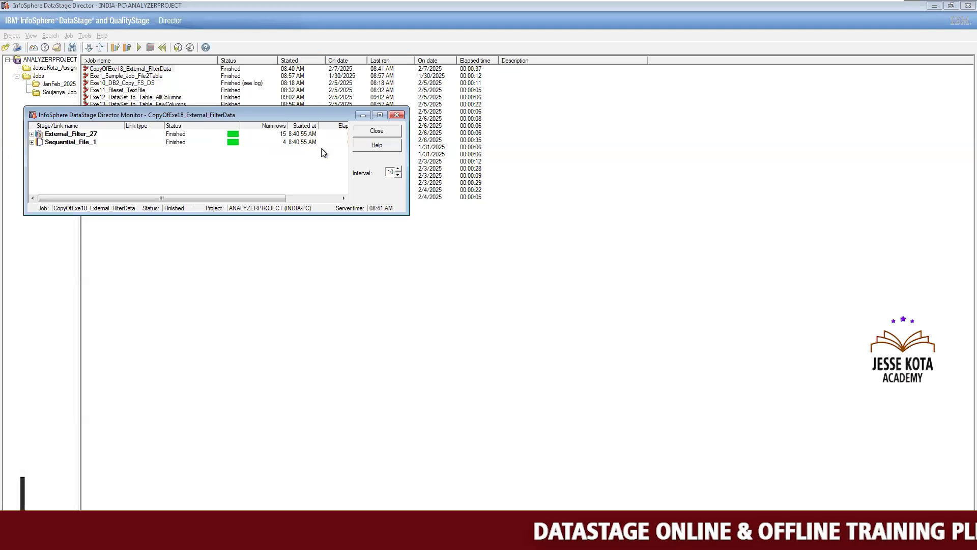
left_click(365, 130)
double_click(280, 252)
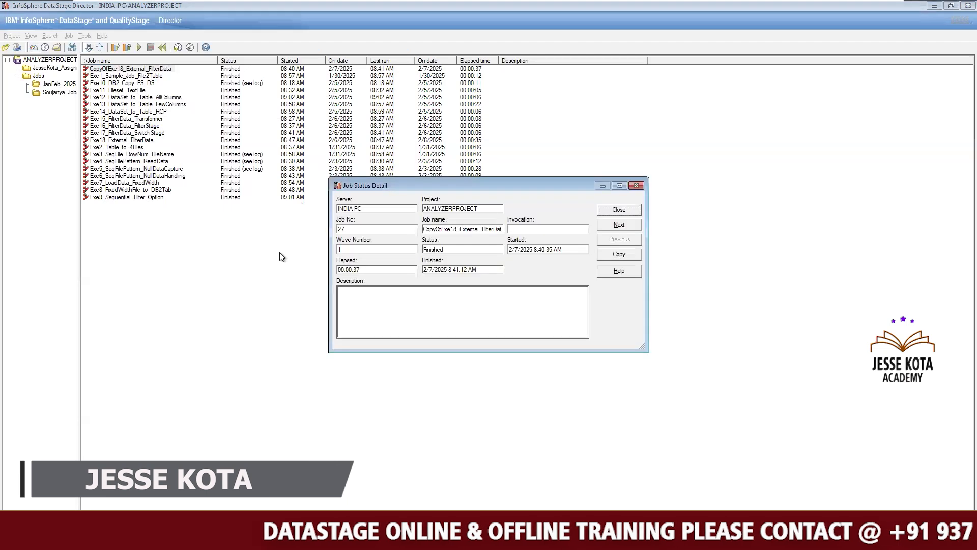
left_click(610, 210)
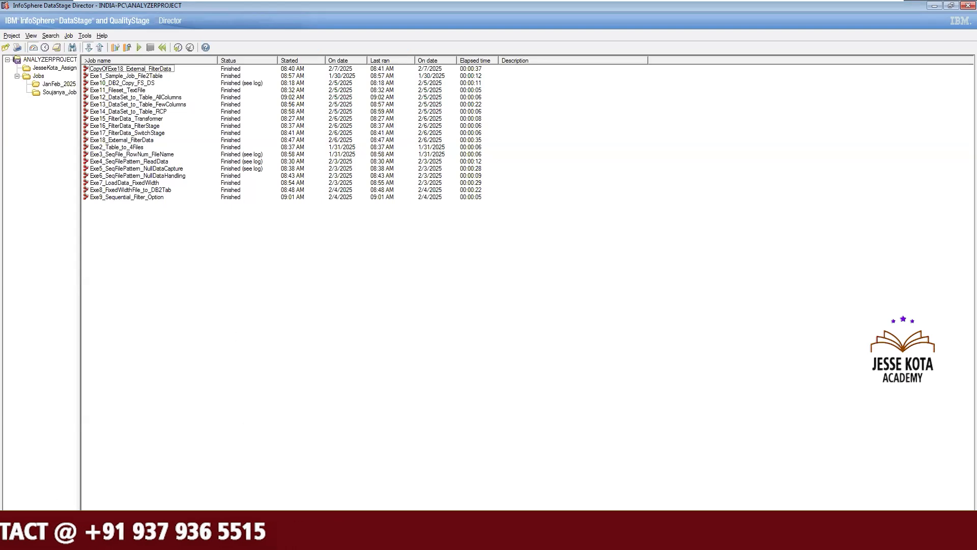
Step: Switch to Designer, expand the assignments folder in place of Jobs, and close the open job design
key("alt+Tab")
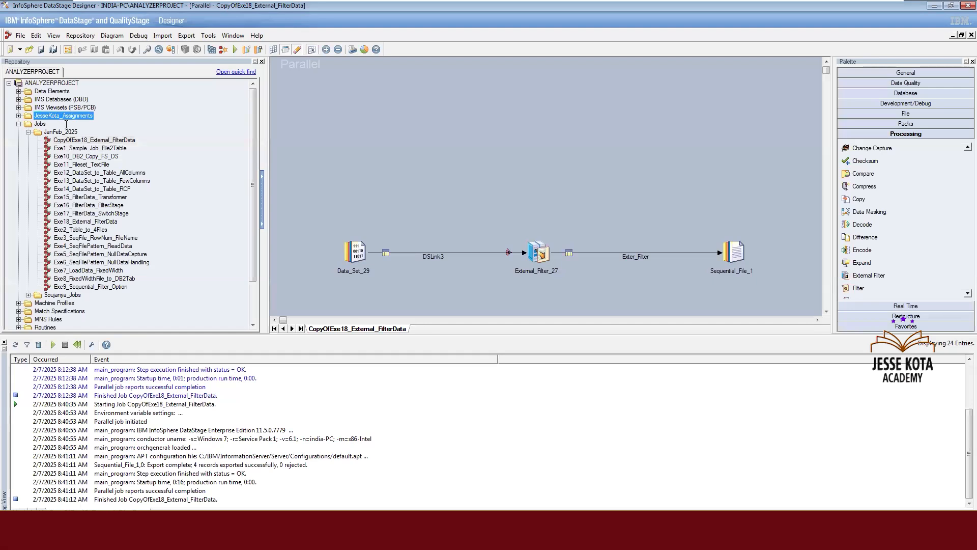
left_click(19, 124)
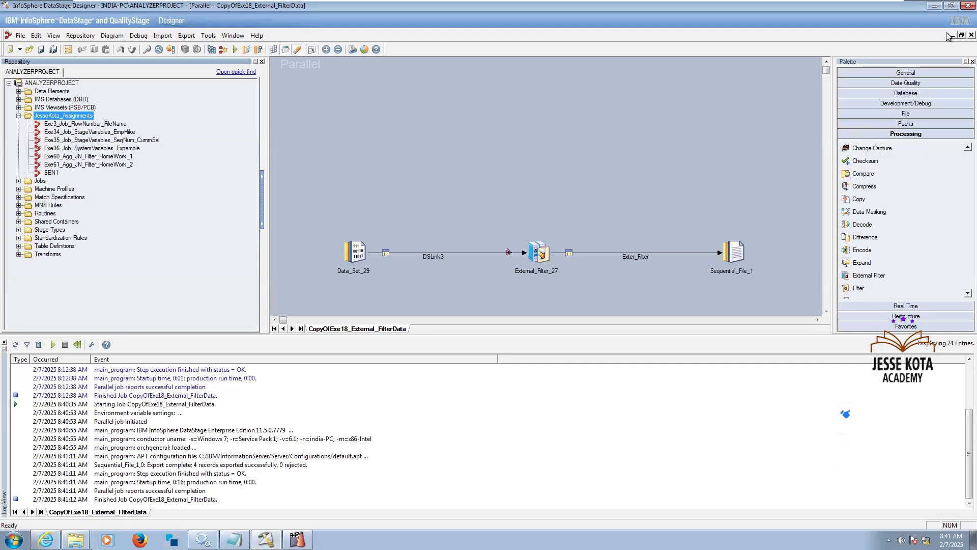
key("ctrl+F4")
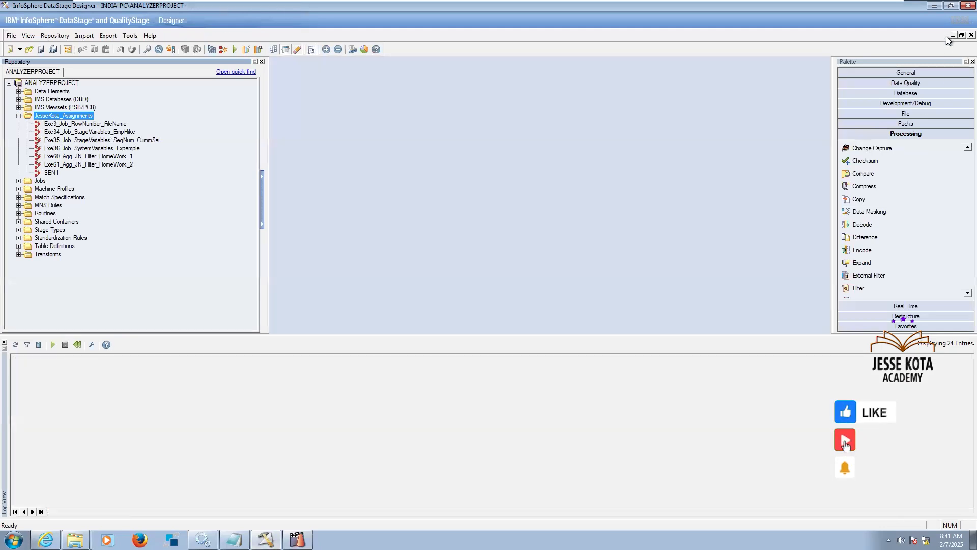
Step: Start a DataStage components import and choose Exe15_To_Exe19_Jobs_DataFilter.dsx from C:\A_Code_Bkup_DS_Vmware as the source file
left_click(85, 37)
left_click(94, 38)
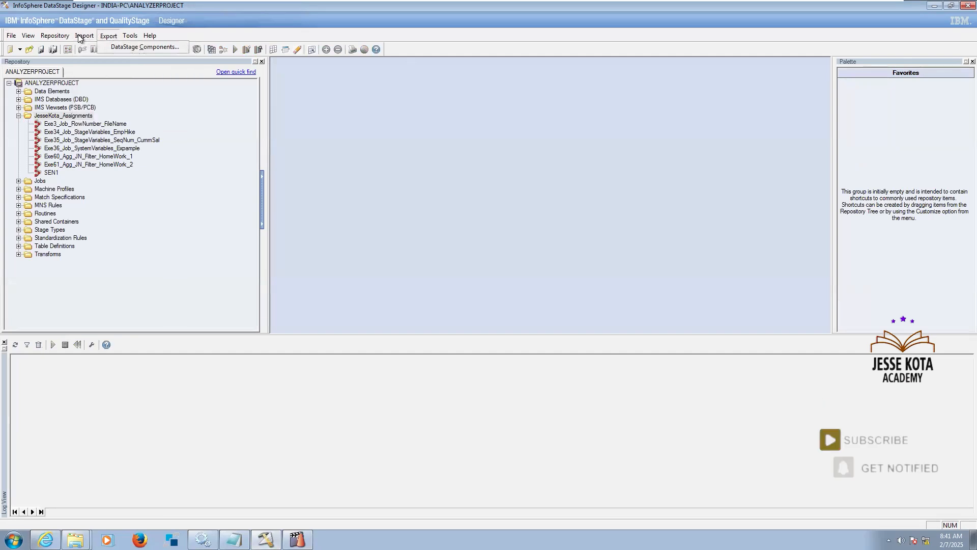
left_click(83, 37)
left_click(87, 47)
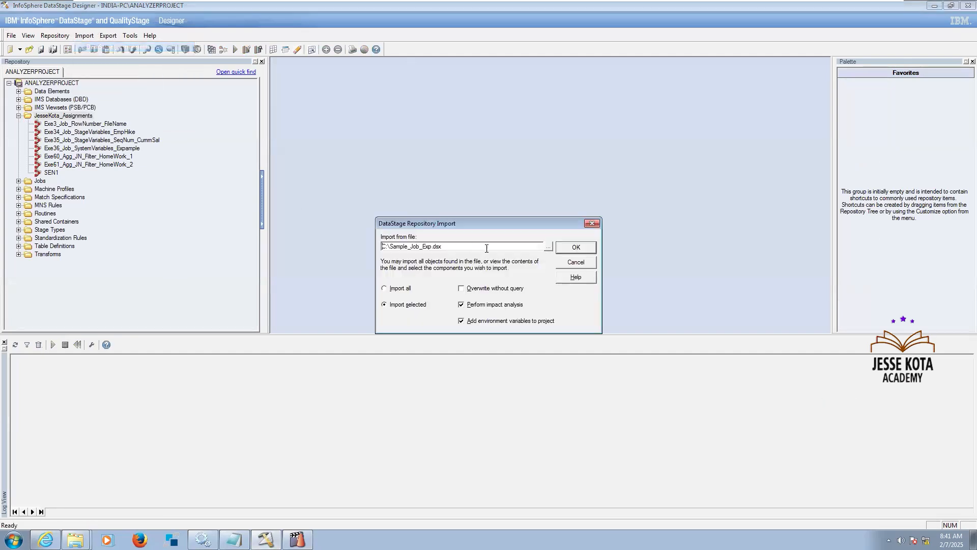
left_click(547, 246)
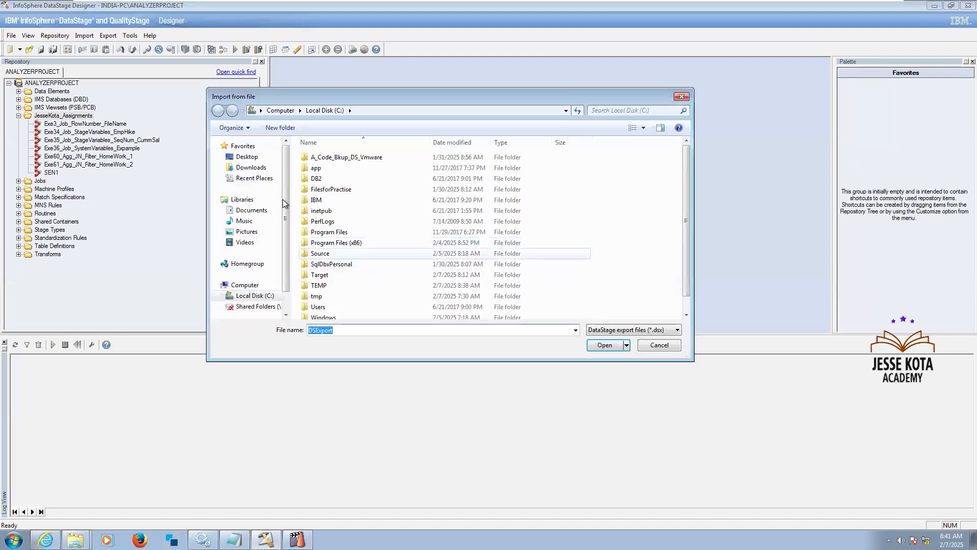
double_click(339, 158)
scroll(414, 237, "down", 3)
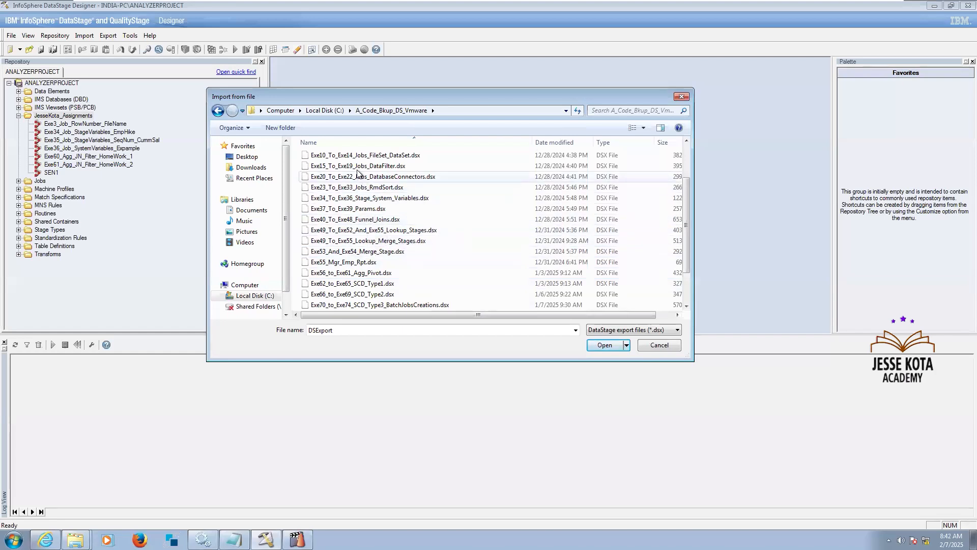
left_click(377, 166)
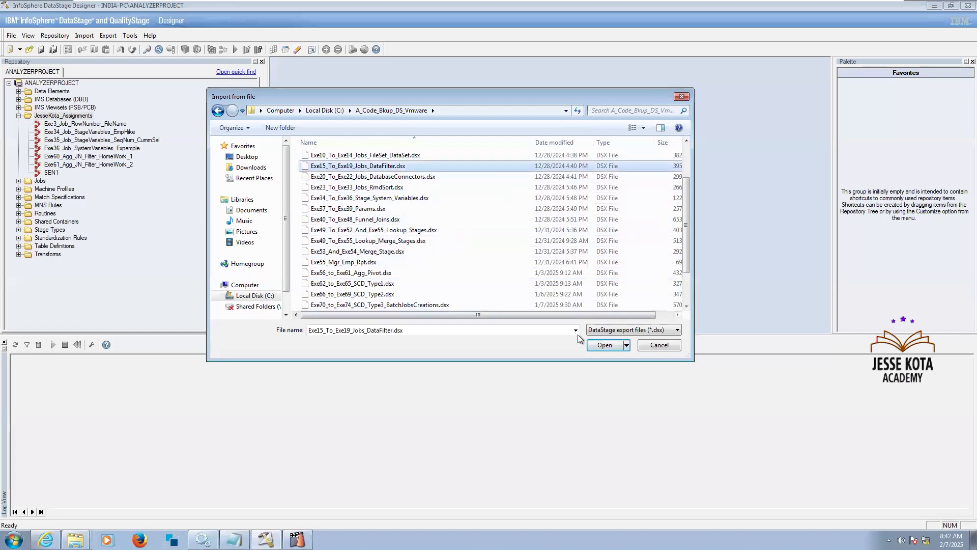
left_click(604, 346)
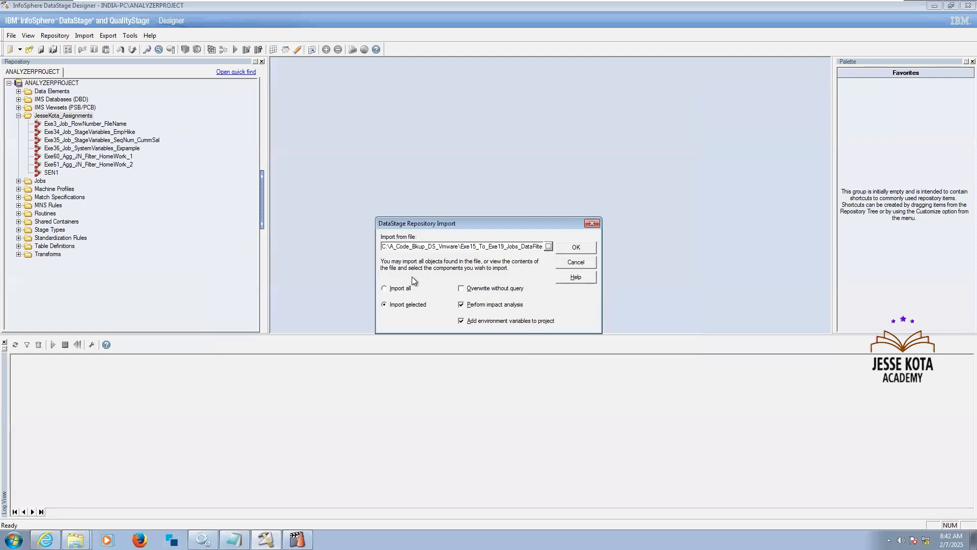
Step: Change the source file to Exe20_To_Exe22_Jobs_DatabaseConnectors.dsx and import all of its components
left_click(549, 246)
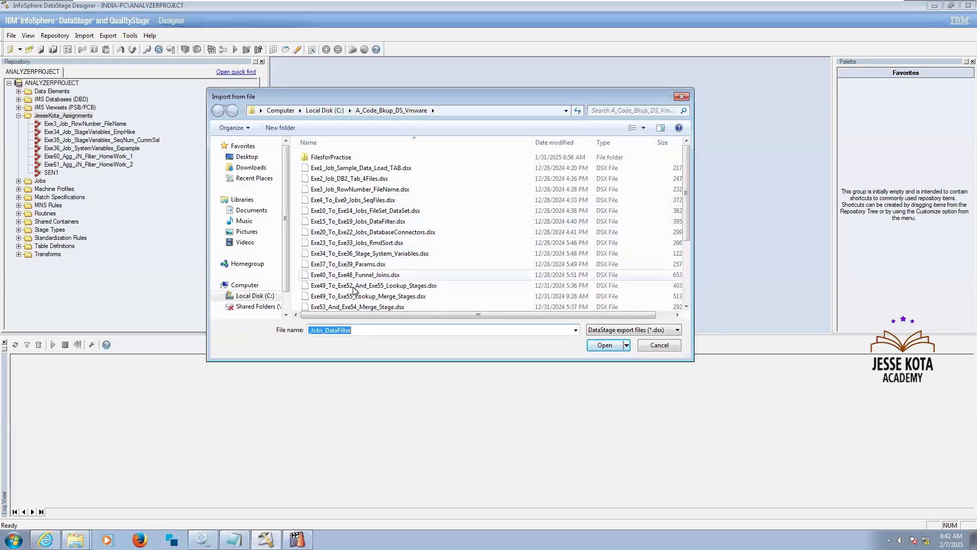
left_click(686, 306)
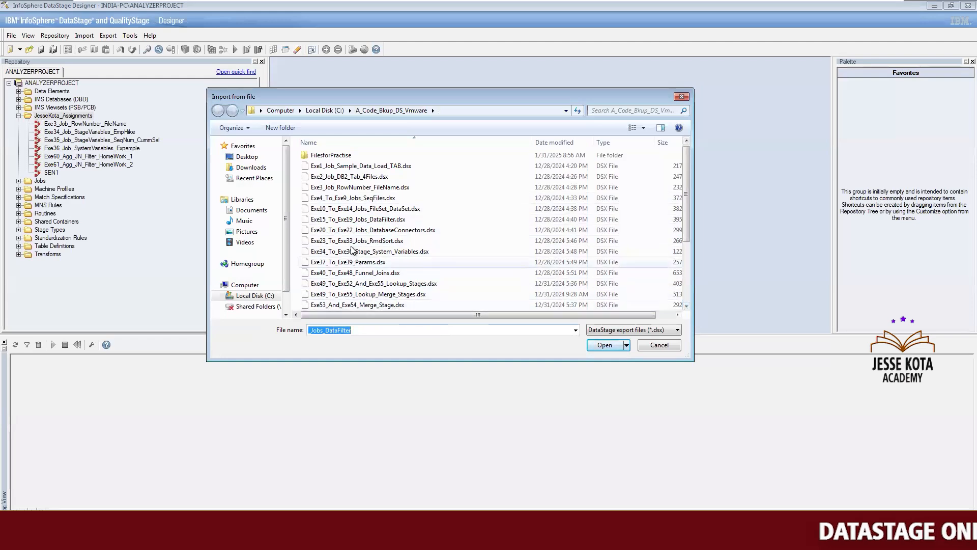
left_click(457, 230)
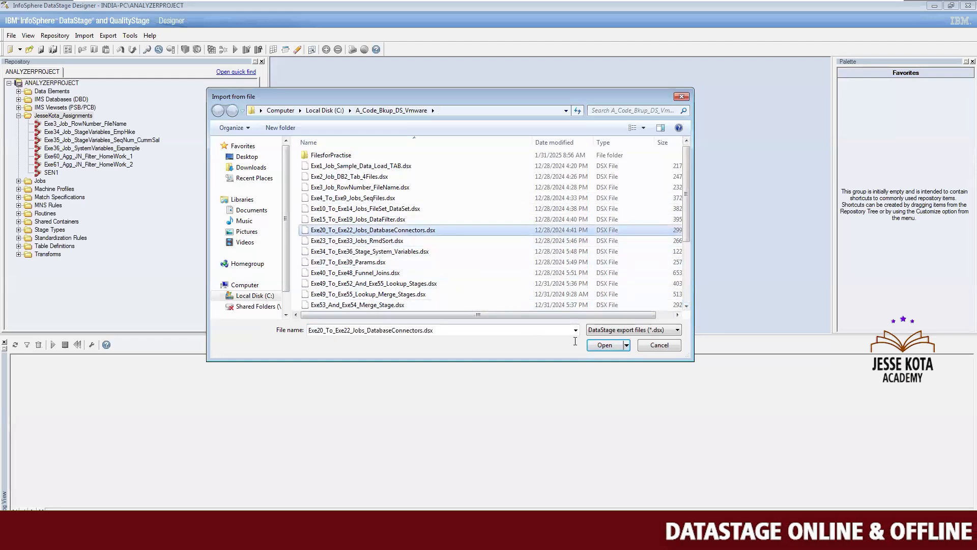
left_click(606, 345)
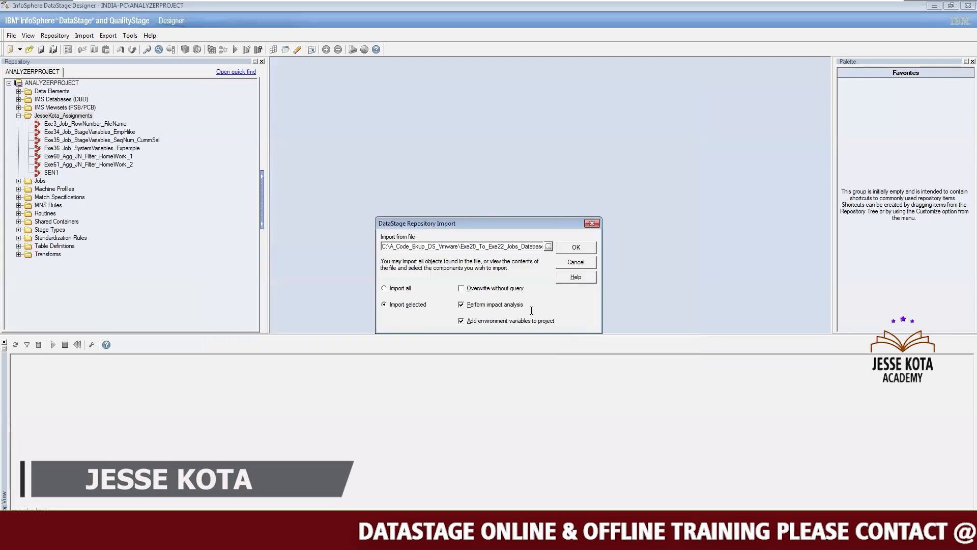
left_click(572, 248)
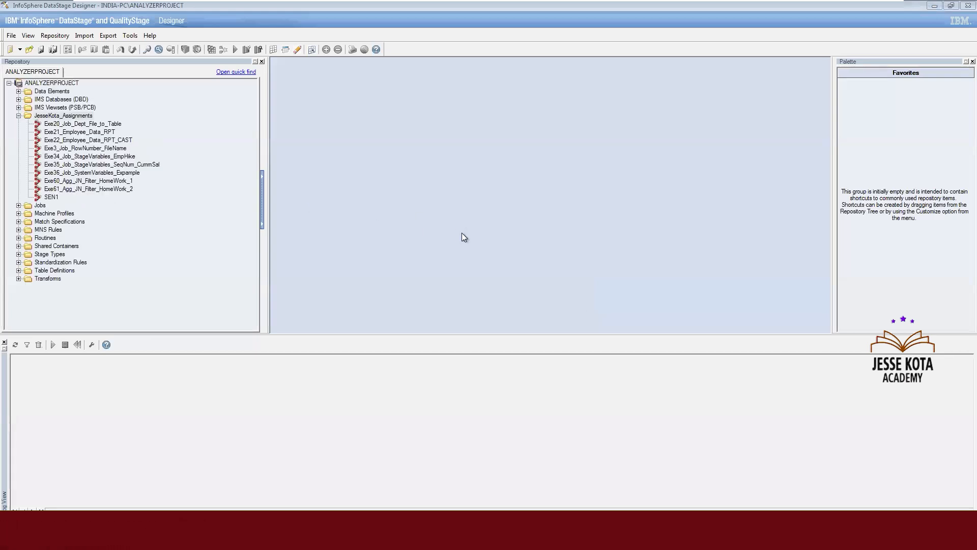
Step: Start importing selected DataStage components from Exe15_To_Exe19_Jobs_DataFilter.dsx and widen the component list's Status column
left_click(100, 181)
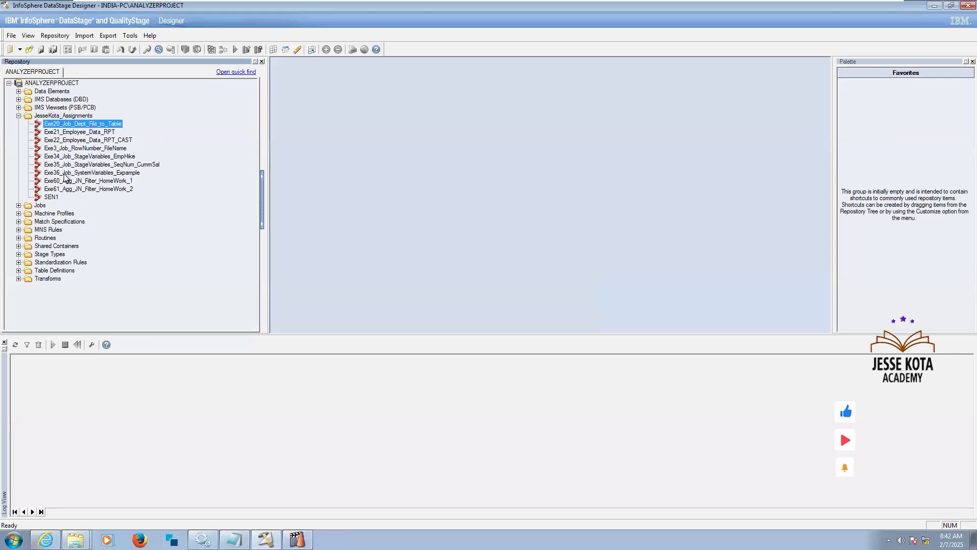
left_click(86, 37)
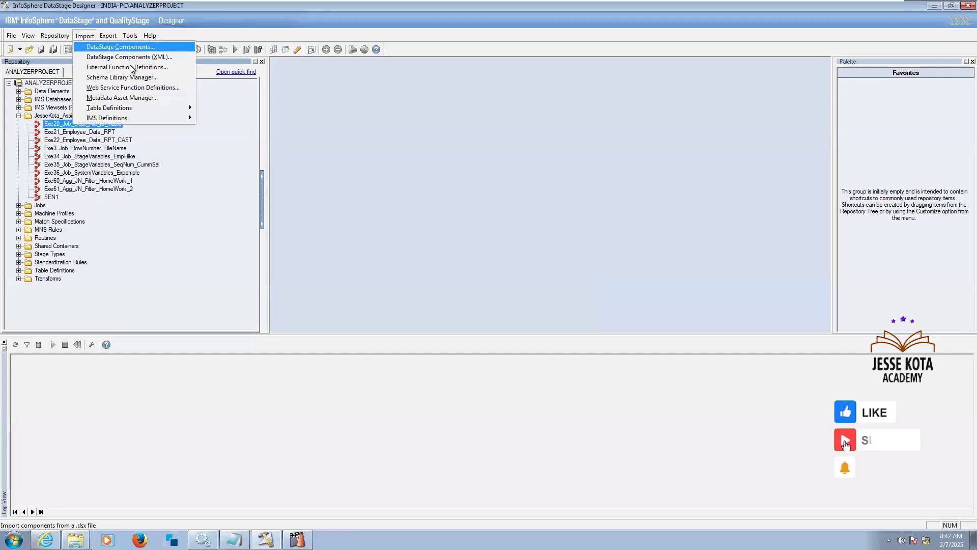
left_click(122, 47)
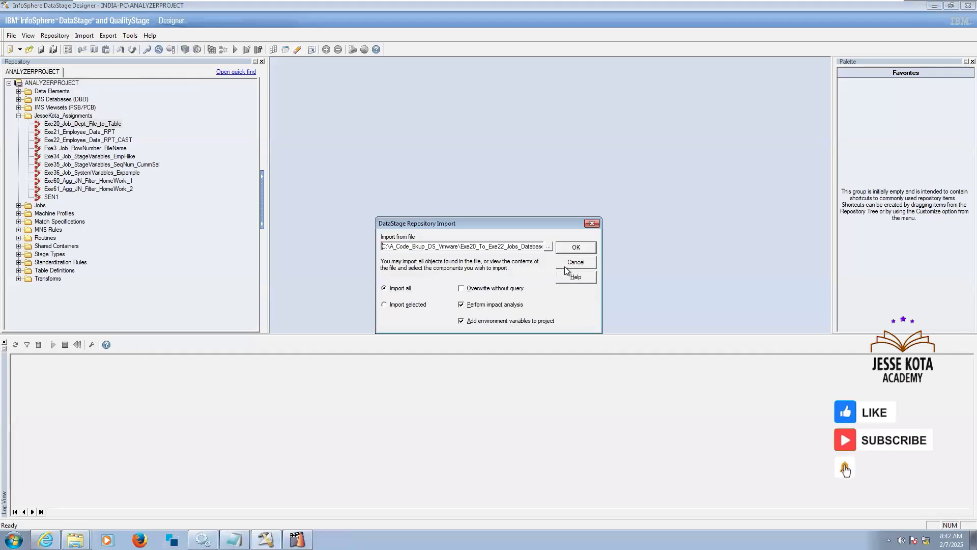
left_click(546, 246)
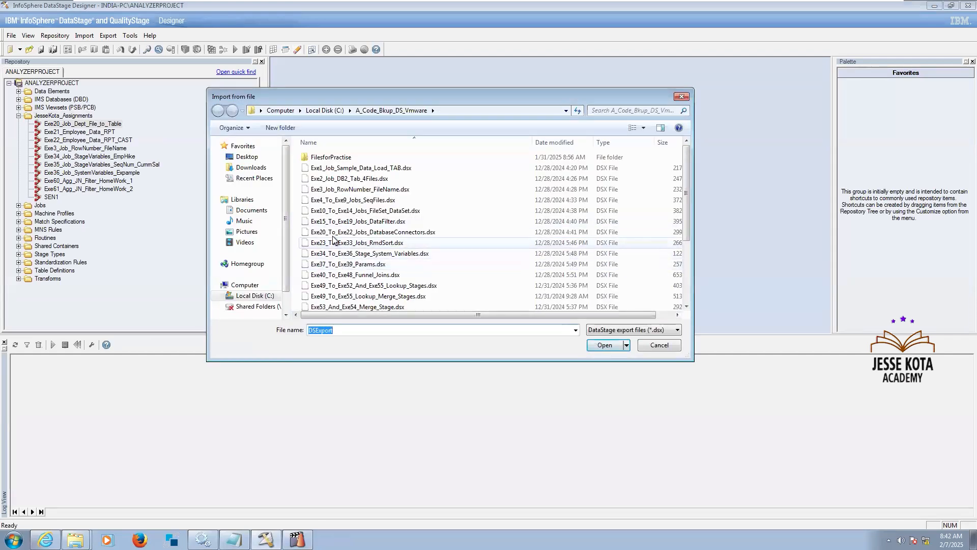
left_click(344, 222)
left_click(604, 345)
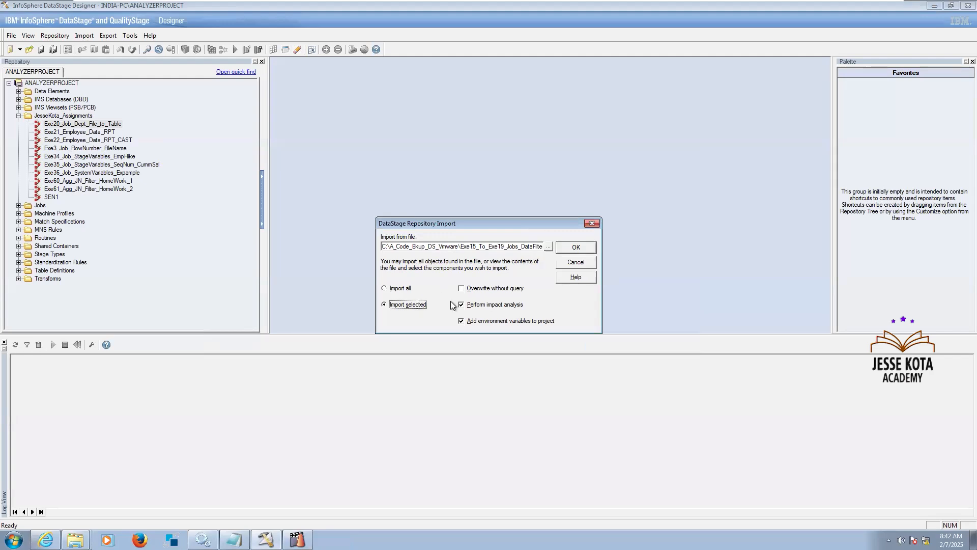
left_click(570, 248)
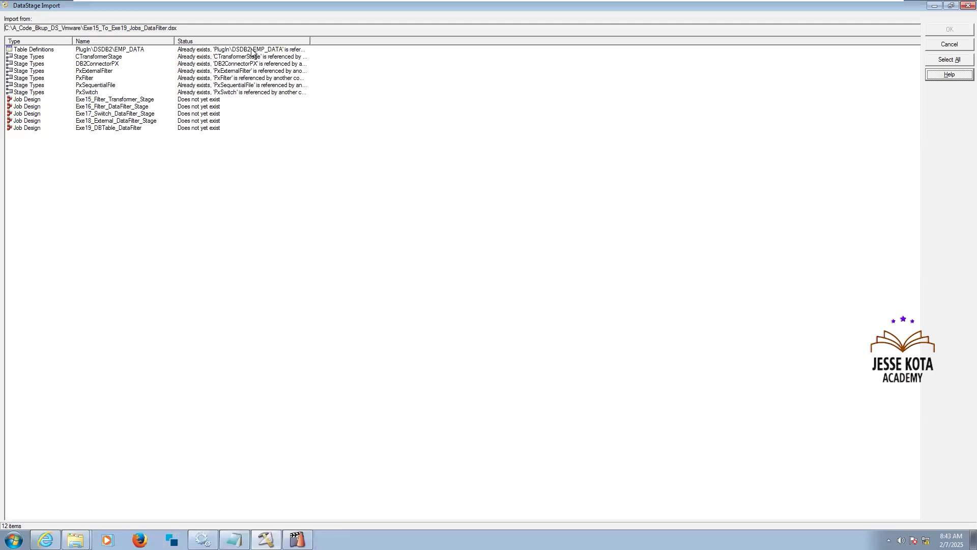
left_click_drag(519, 72, 522, 72)
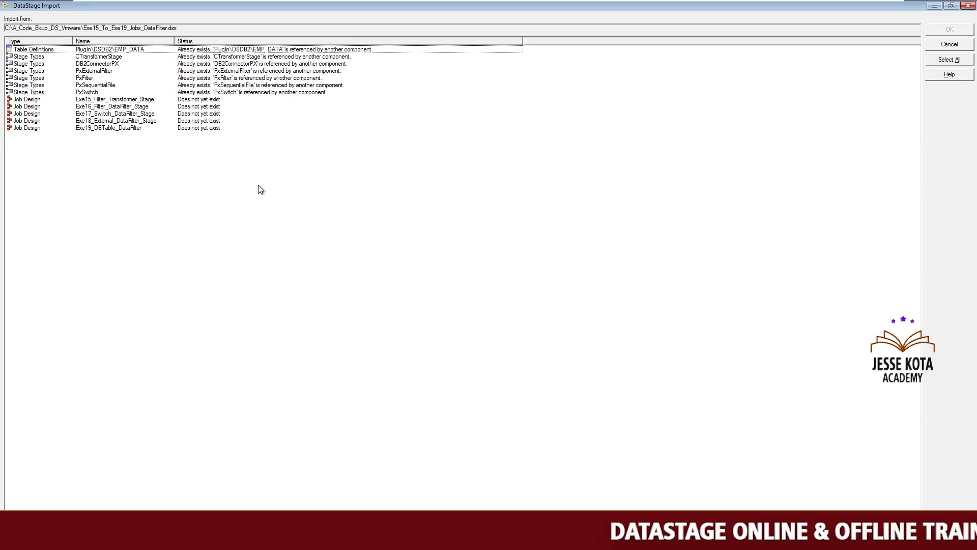
left_click(99, 128)
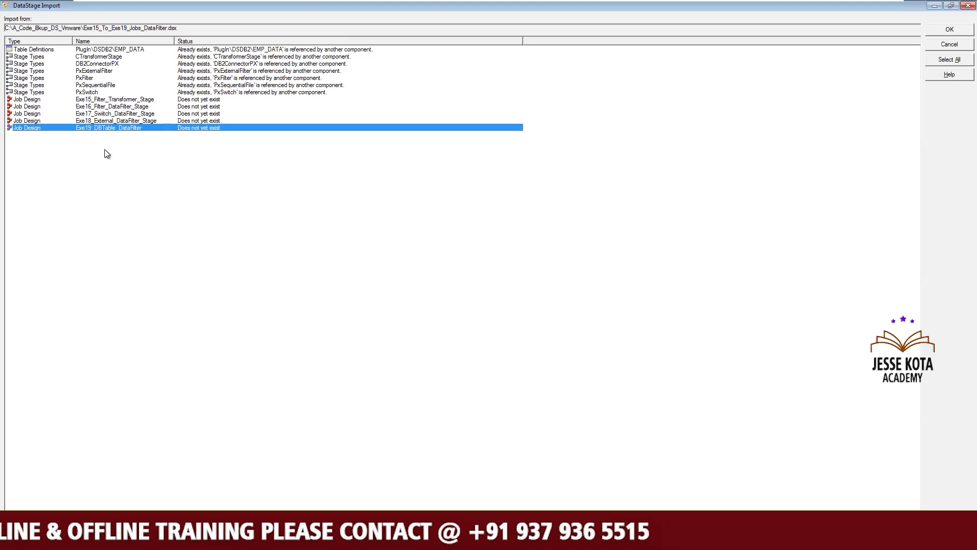
left_click(123, 56)
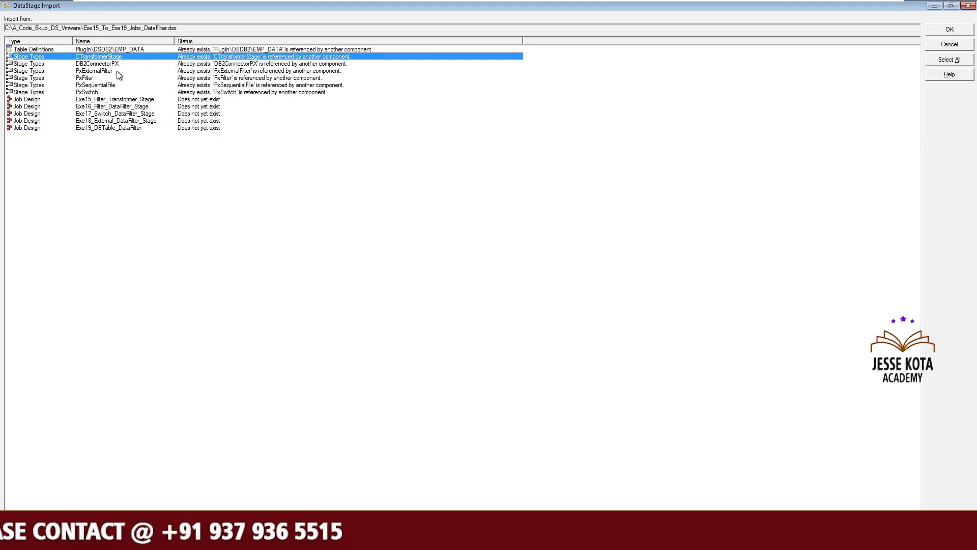
left_click(108, 64, "ctrl")
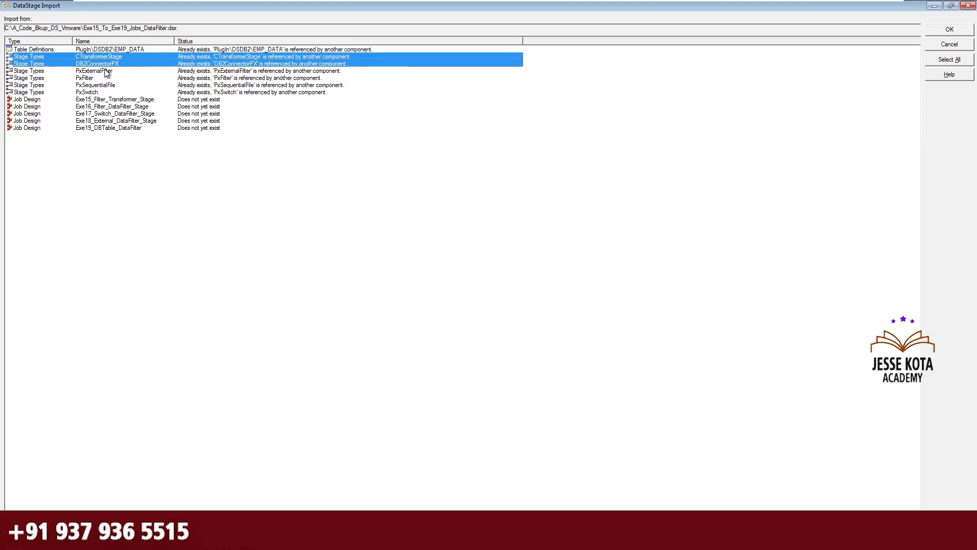
left_click(107, 71, "ctrl")
left_click(107, 78, "ctrl")
left_click(105, 85, "ctrl")
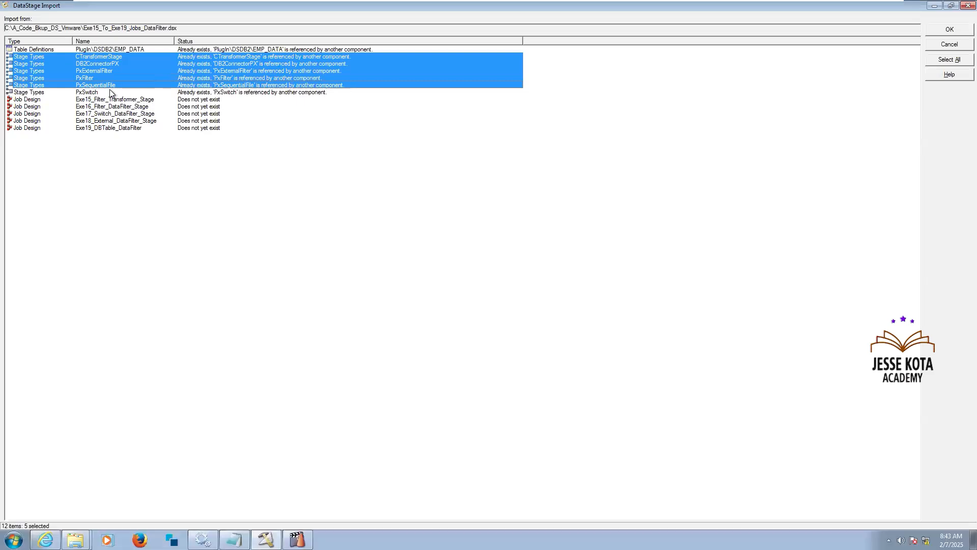
left_click(106, 84)
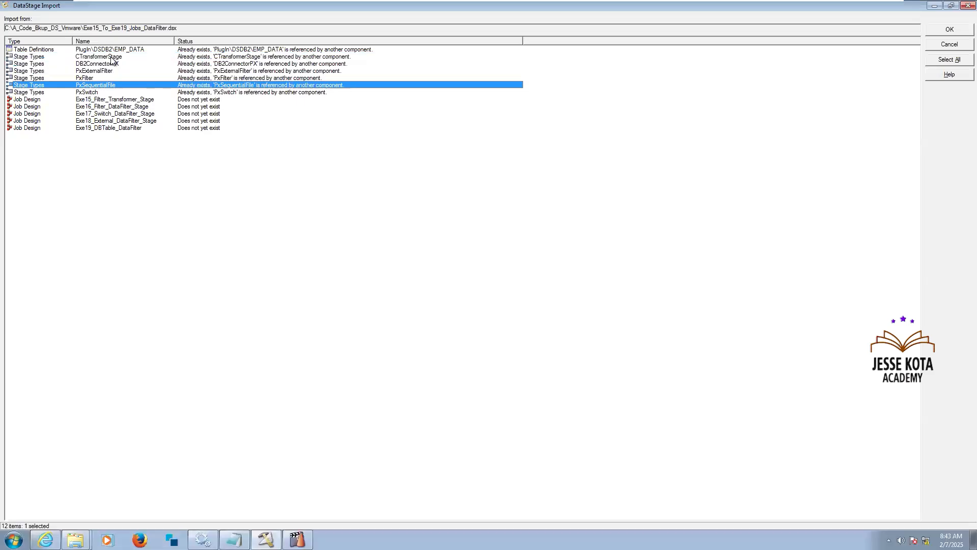
left_click(112, 58)
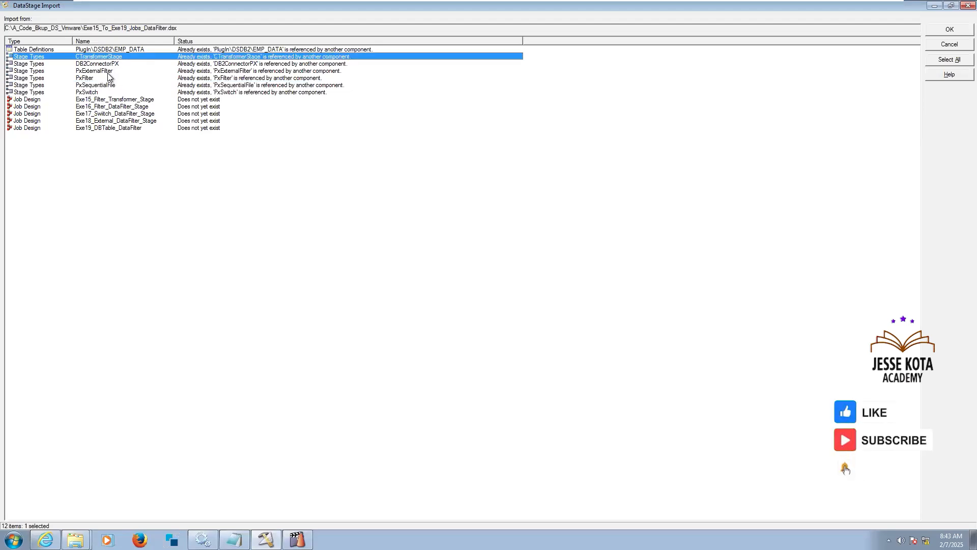
left_click(108, 64, "ctrl")
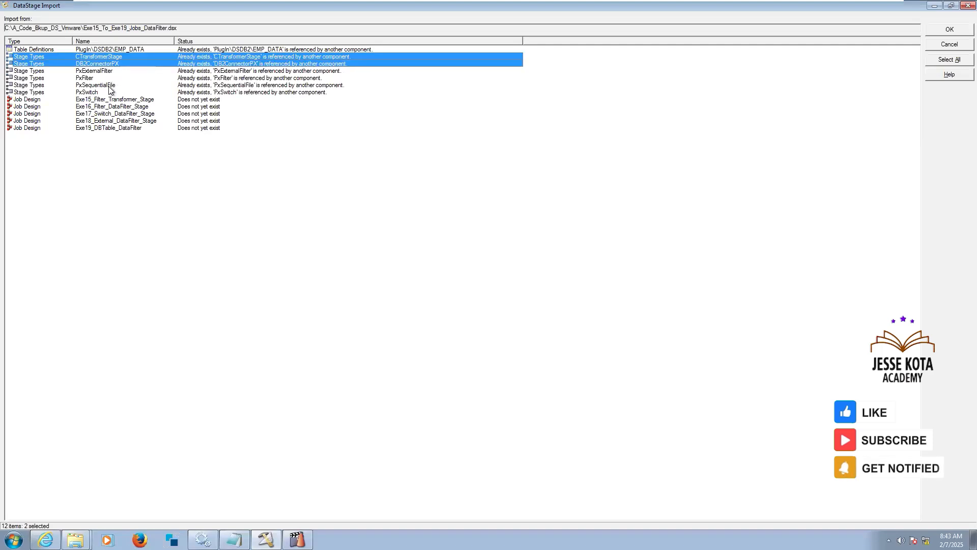
left_click(105, 135)
Step: Import only the CTransformerStage and DB2ConnectorPX stage types together with the Exe19_DBTable_DataFilter job design
left_click(127, 57)
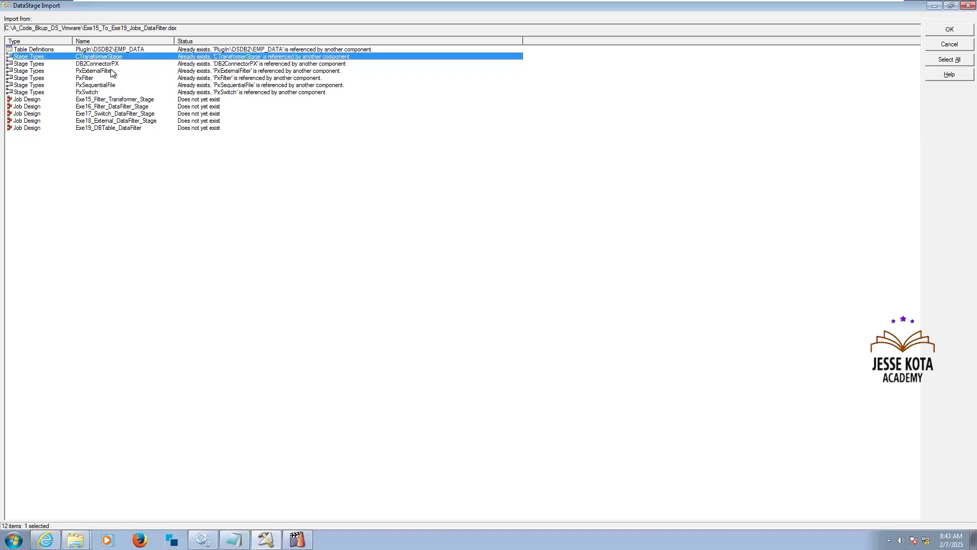
left_click(110, 65, "ctrl")
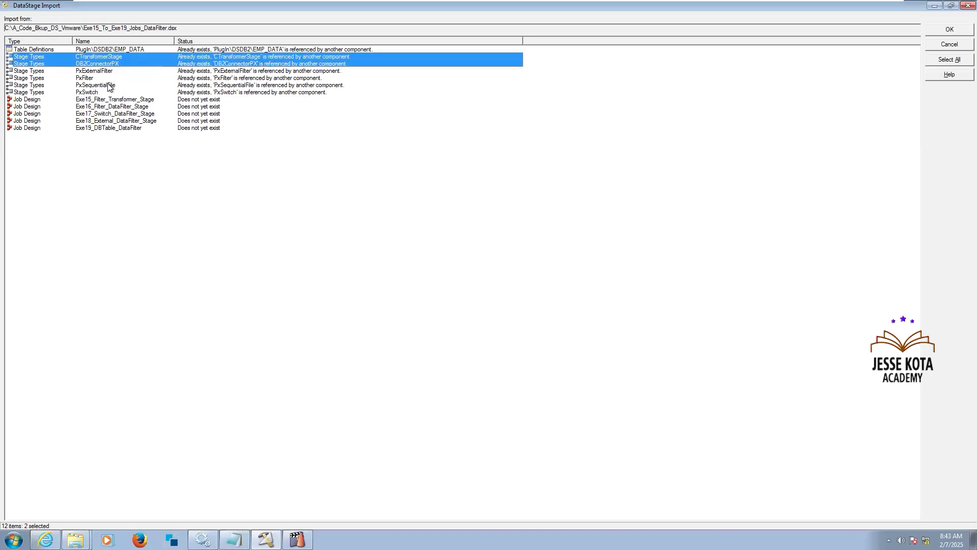
left_click(95, 129, "ctrl")
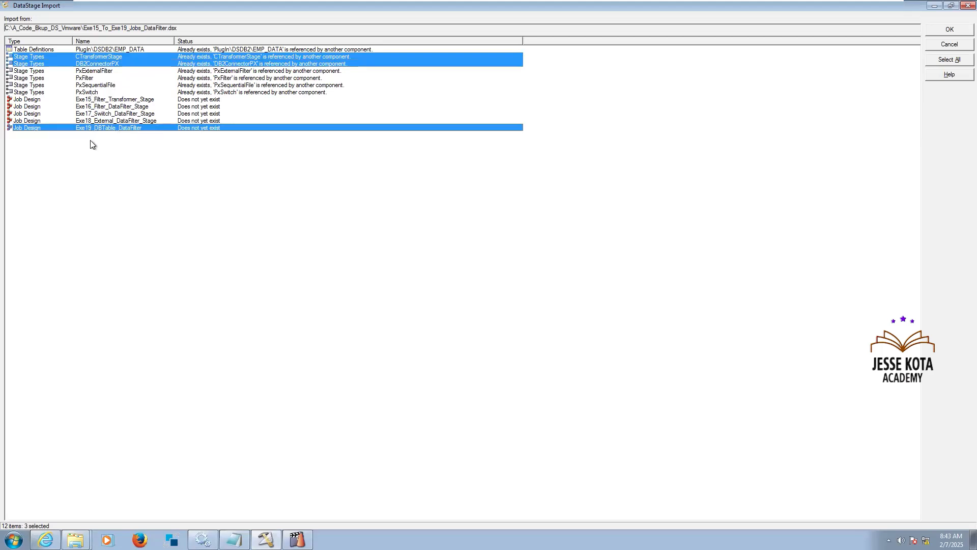
left_click(947, 32)
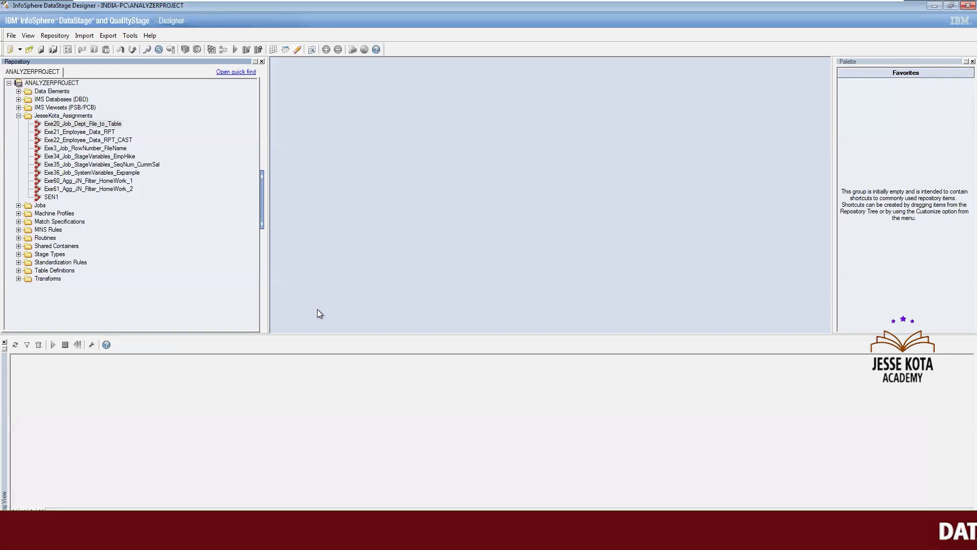
Step: Open the imported Exe19_DBTable_DataFilter job from the JesseKota_Assignments folder
double_click(82, 124)
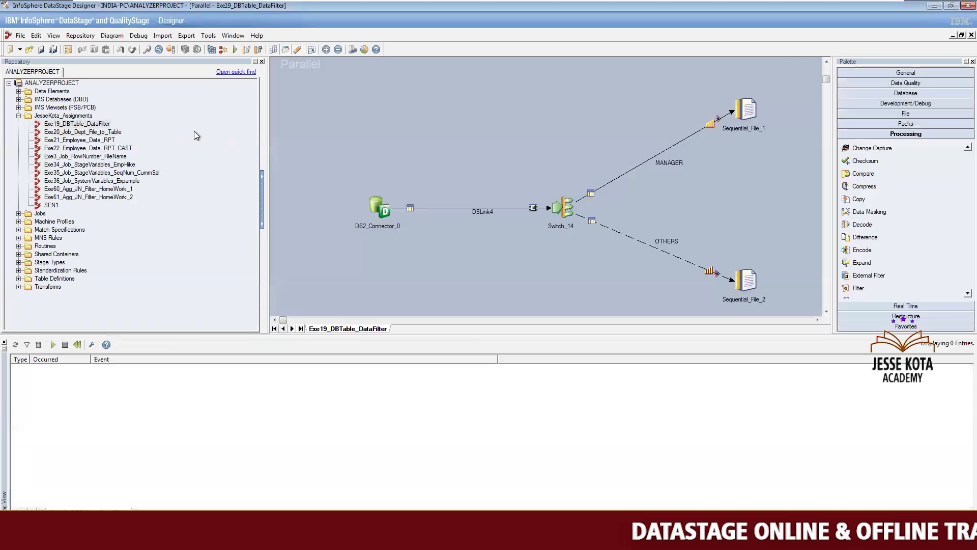
mouse_move(194, 130)
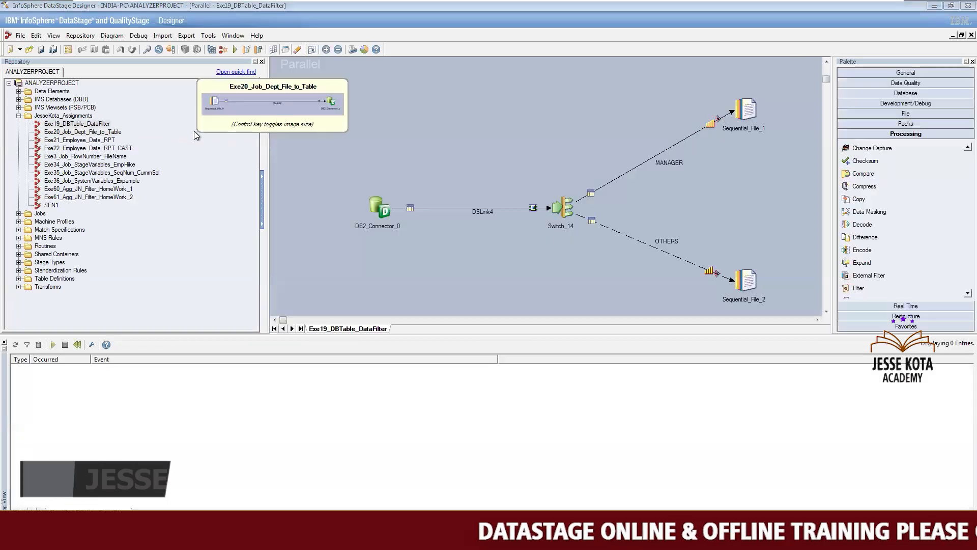
left_click(825, 311)
Step: Copy the full SELECT statement from the DB2_Connector_0 properties and close the connector without changes
double_click(379, 188)
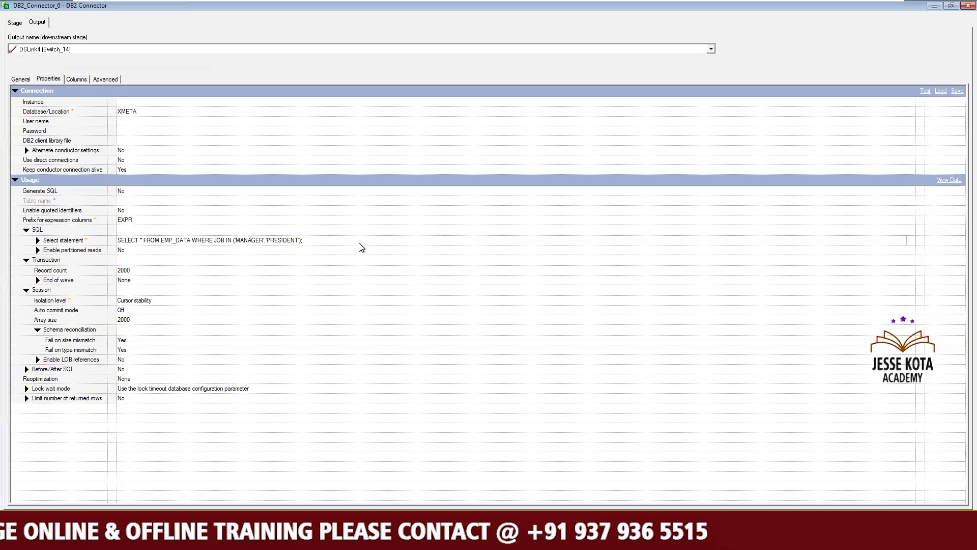
left_click(386, 245)
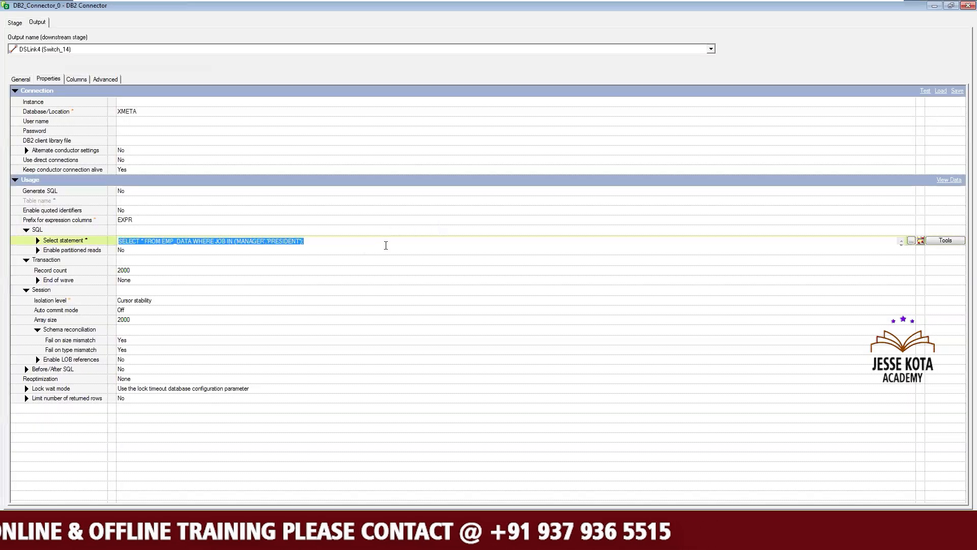
left_click(911, 241)
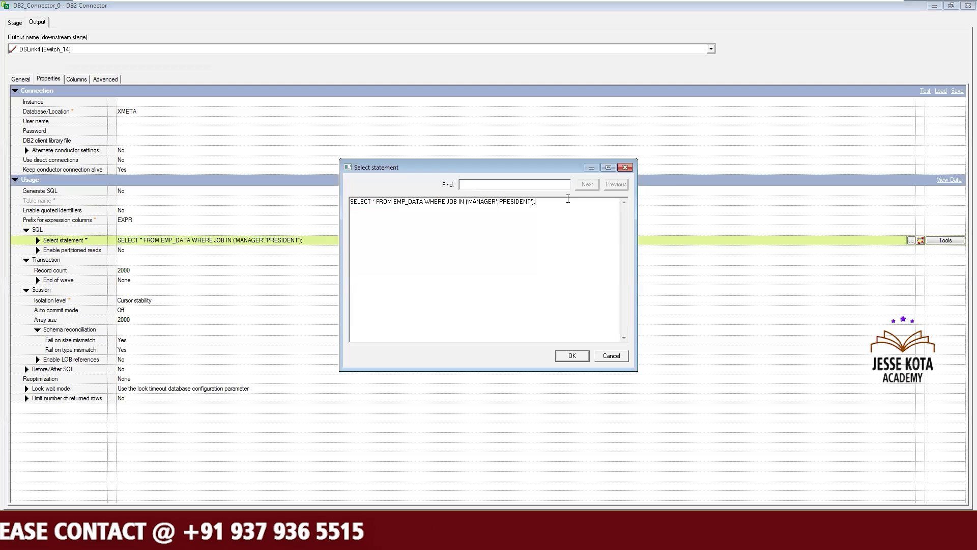
left_click_drag(568, 198, 200, 163)
key("ctrl+c")
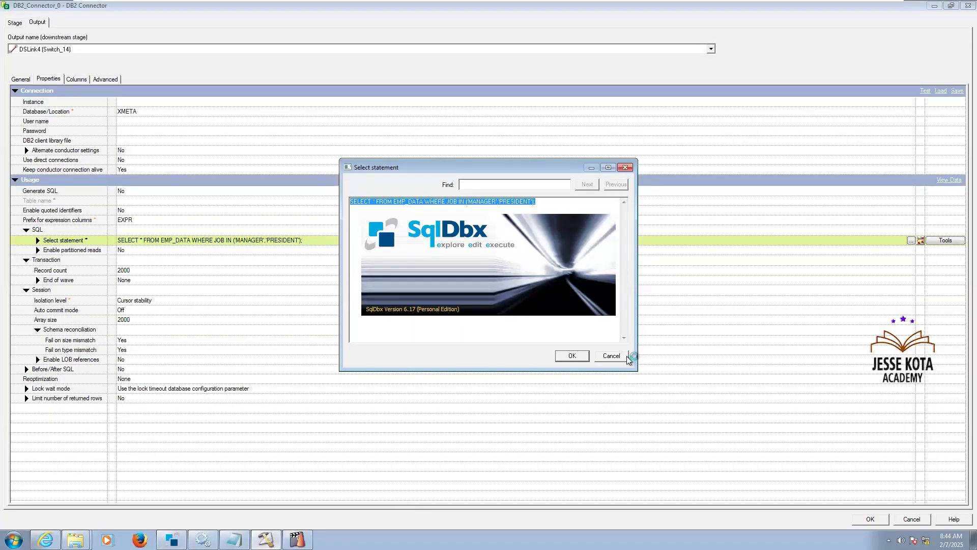
left_click(625, 356)
left_click(911, 519)
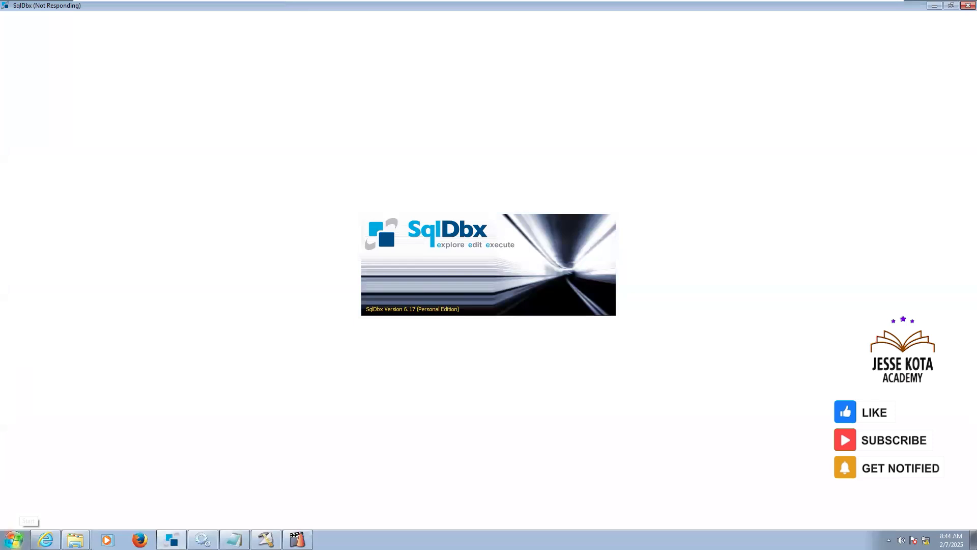
Step: Open a new Notepad document, paste the copied SELECT statement into it and maximize the window
left_click(15, 537)
left_click(20, 318)
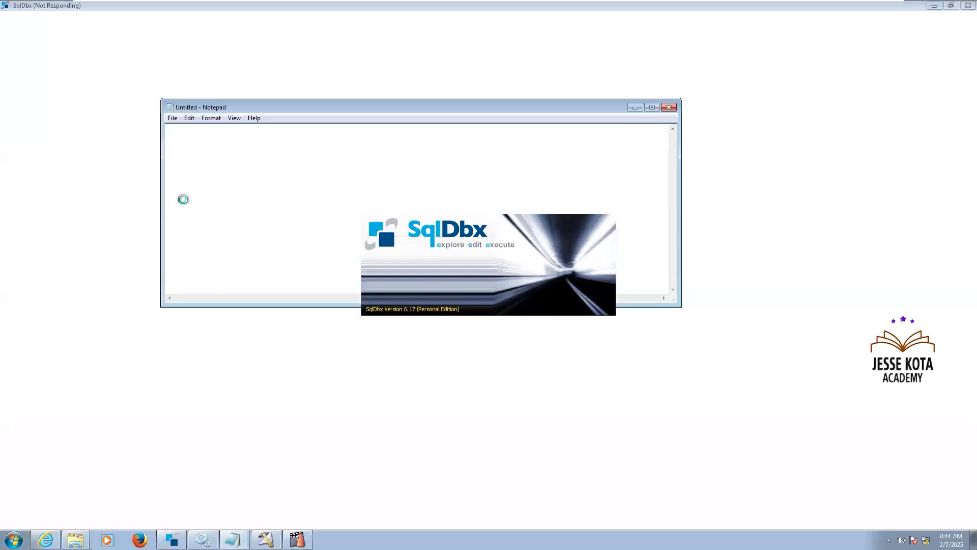
key("ctrl+v")
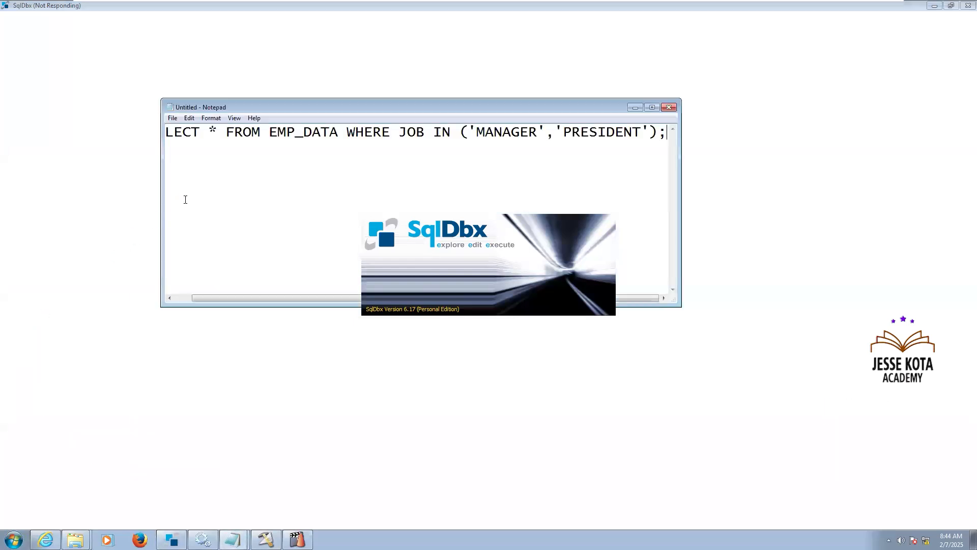
left_click(652, 108)
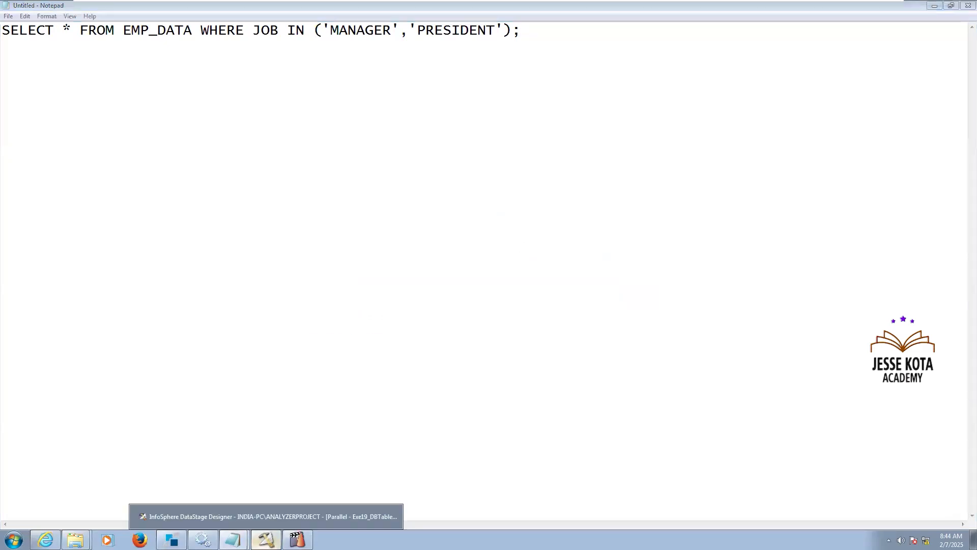
Step: Switch to SqlDbx, log in to the XMETA database on IBM DB2 LUW and list the tables of the DSADM schema
left_click(213, 518)
left_click(171, 539)
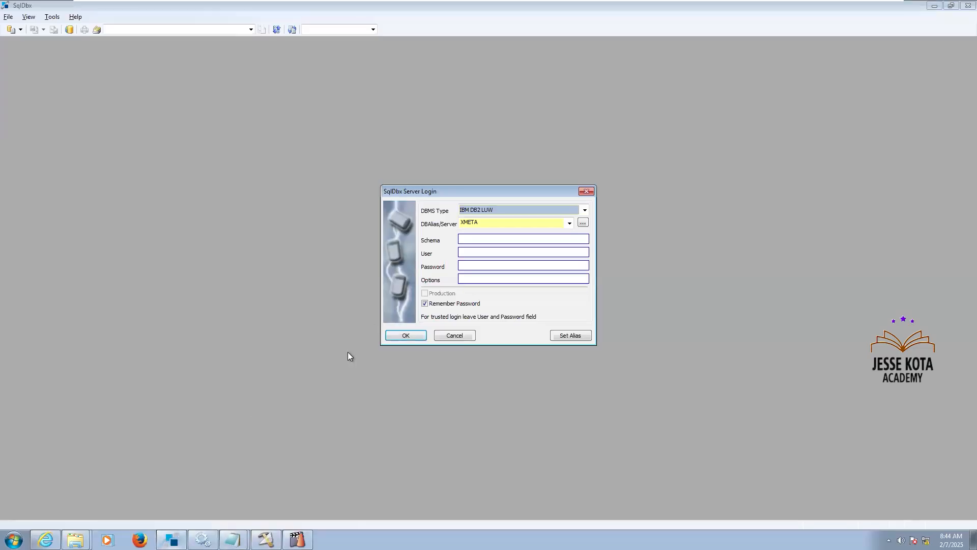
left_click(406, 334)
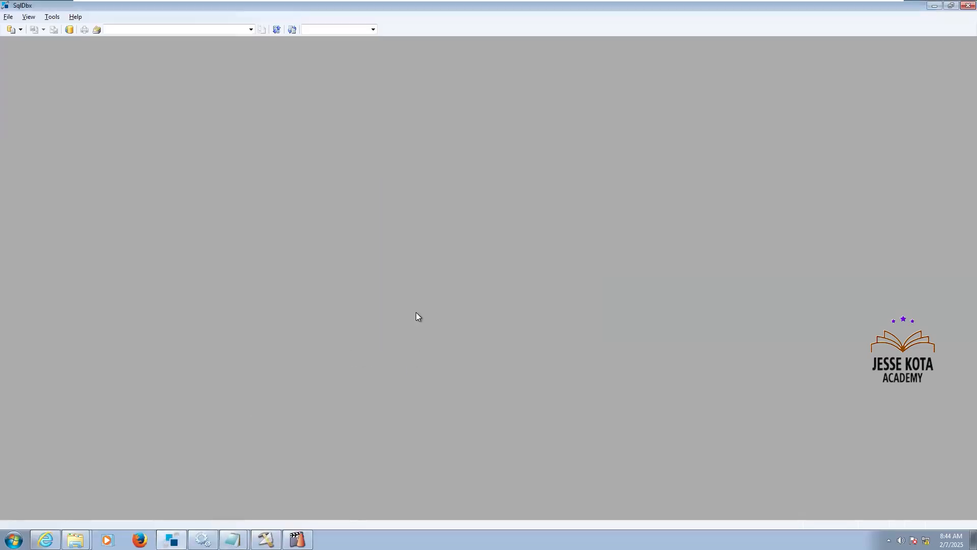
left_click(795, 46)
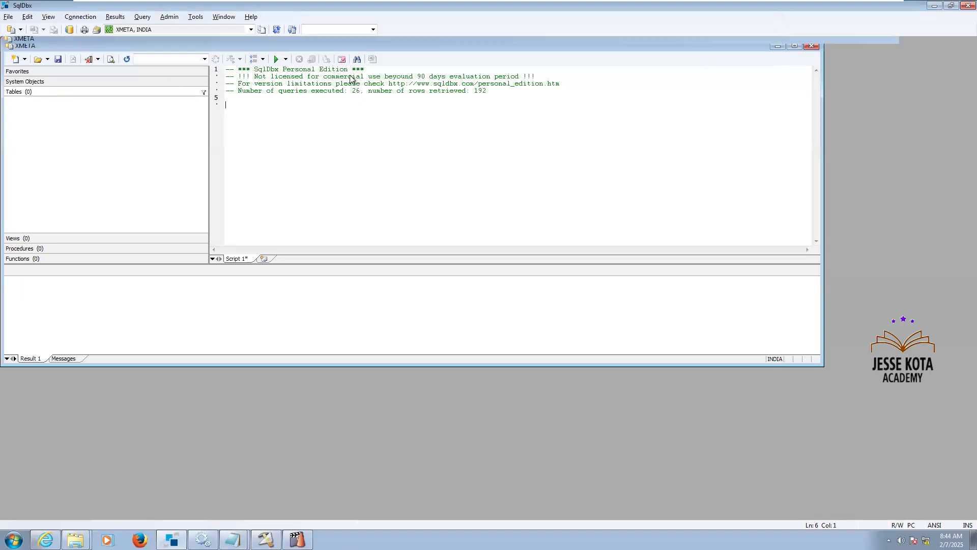
left_click(200, 44)
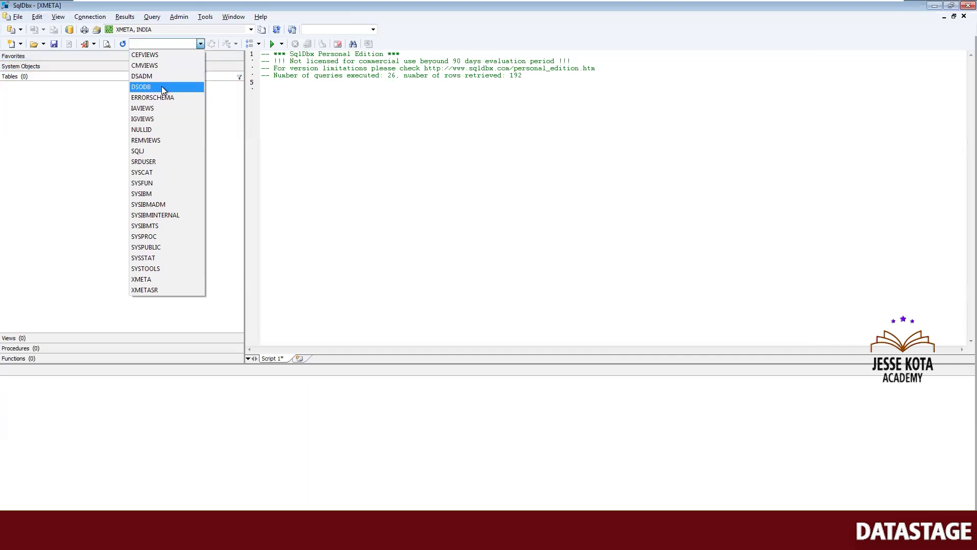
left_click(157, 77)
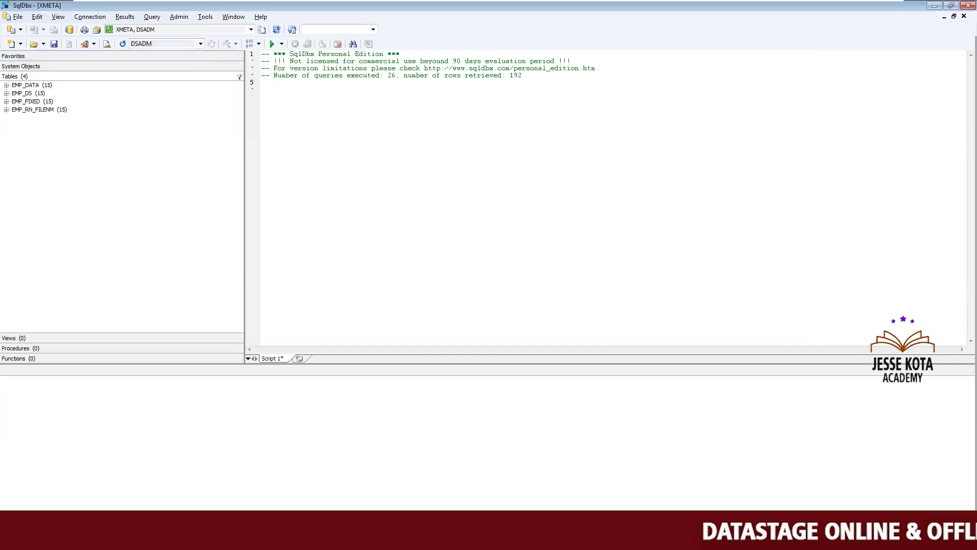
Step: Switch to DataStage Designer and review the Switch_14 stage's Selector and Case mapping and its link ordering, closing it unchanged
key("alt+Tab")
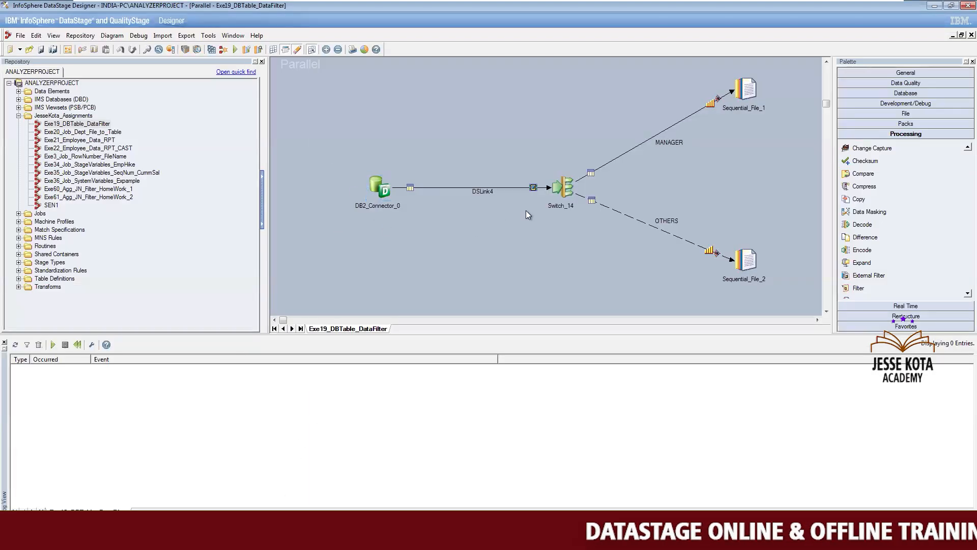
double_click(562, 188)
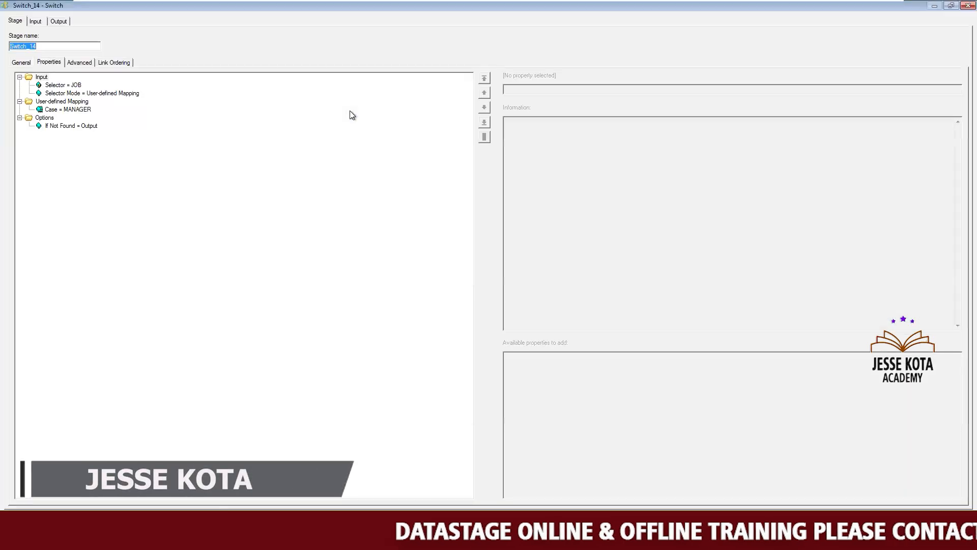
left_click(63, 85)
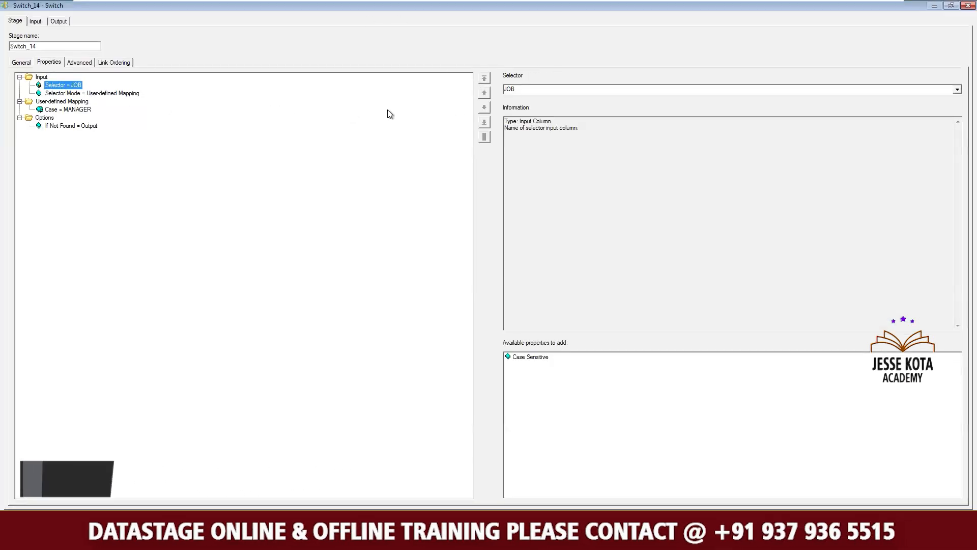
left_click(79, 109)
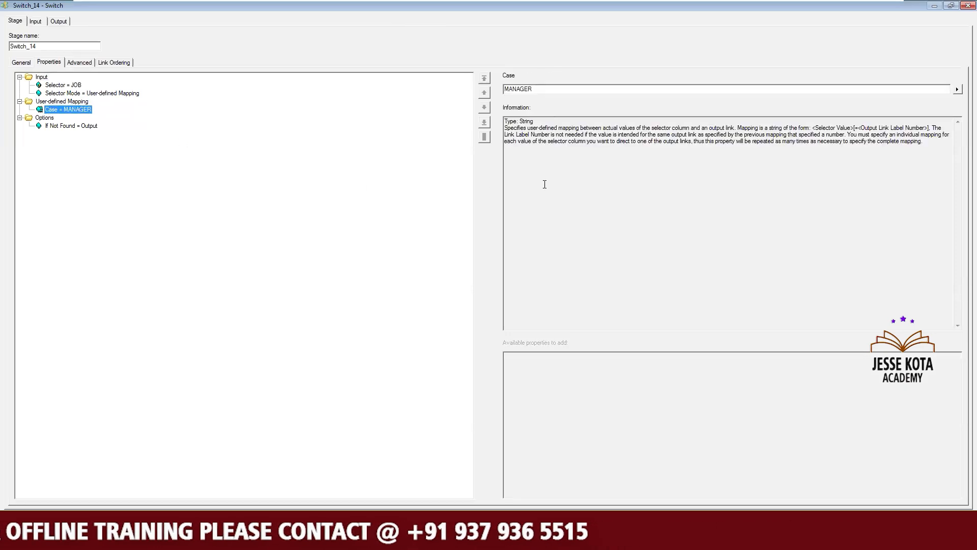
left_click(119, 63)
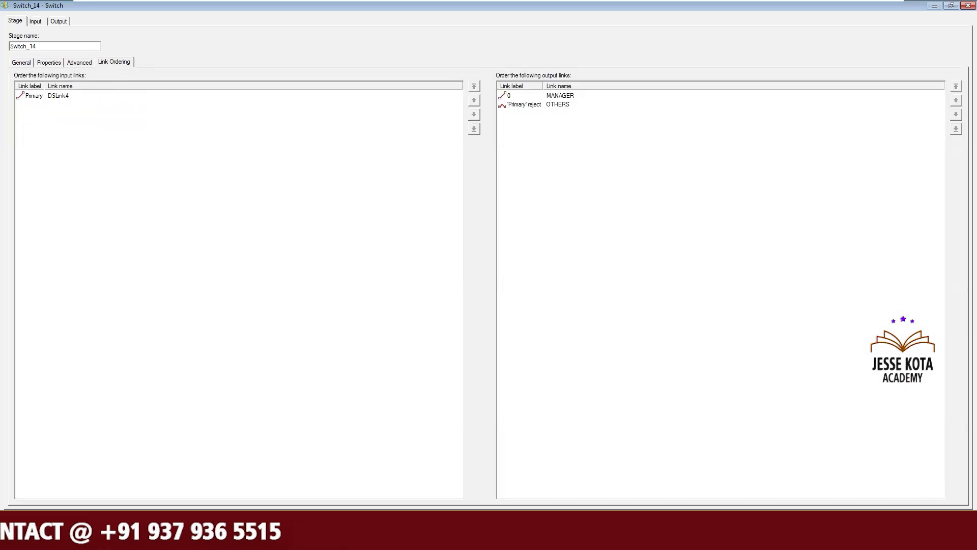
key("Return")
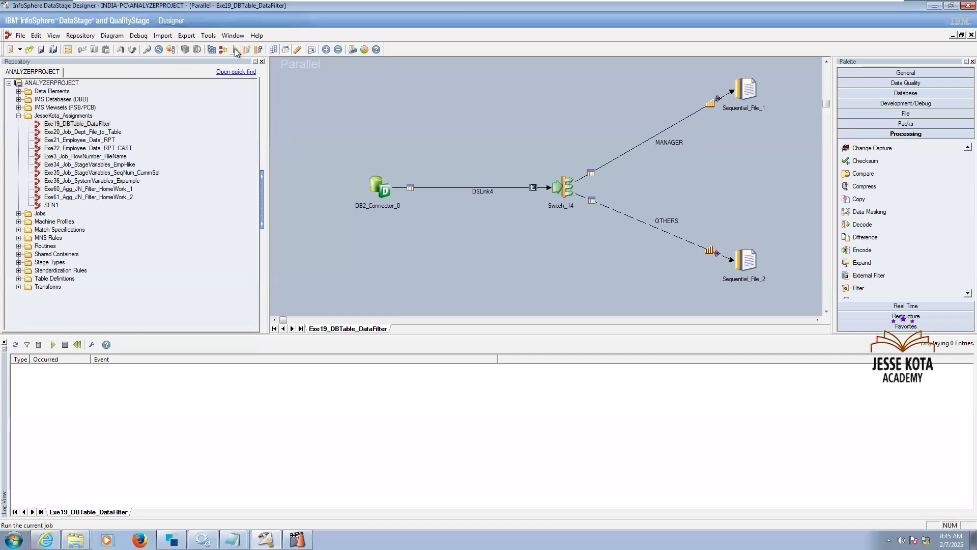
left_click(297, 538)
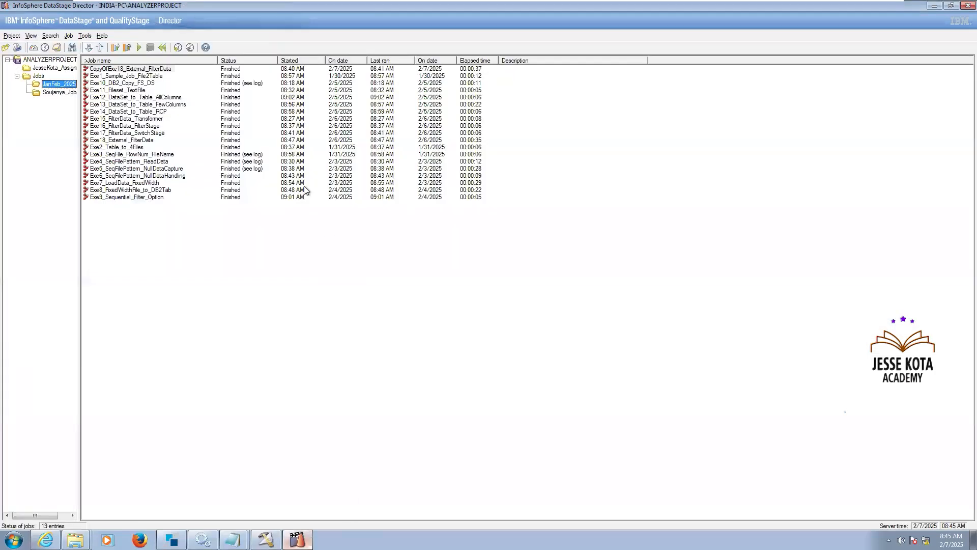
left_click(60, 68)
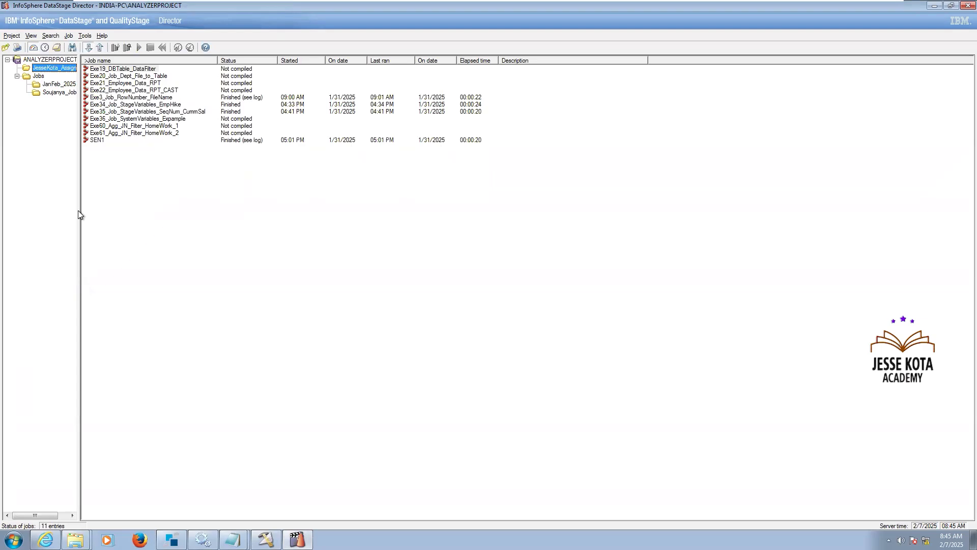
left_click(266, 540)
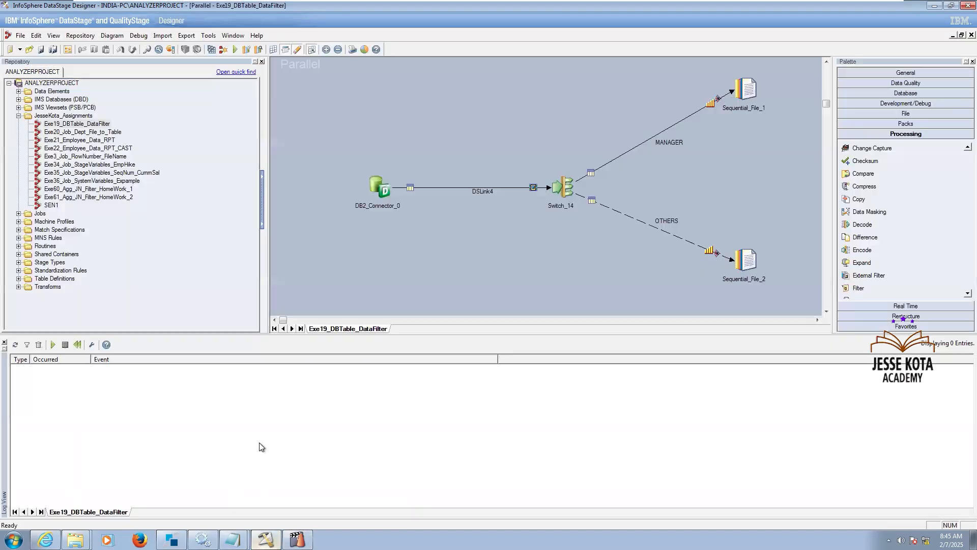
Step: Start a Multiple Job Compile, accept the untrusted certificate and clear the Mainframe and Sequence job types in the selection criteria
left_click(208, 35)
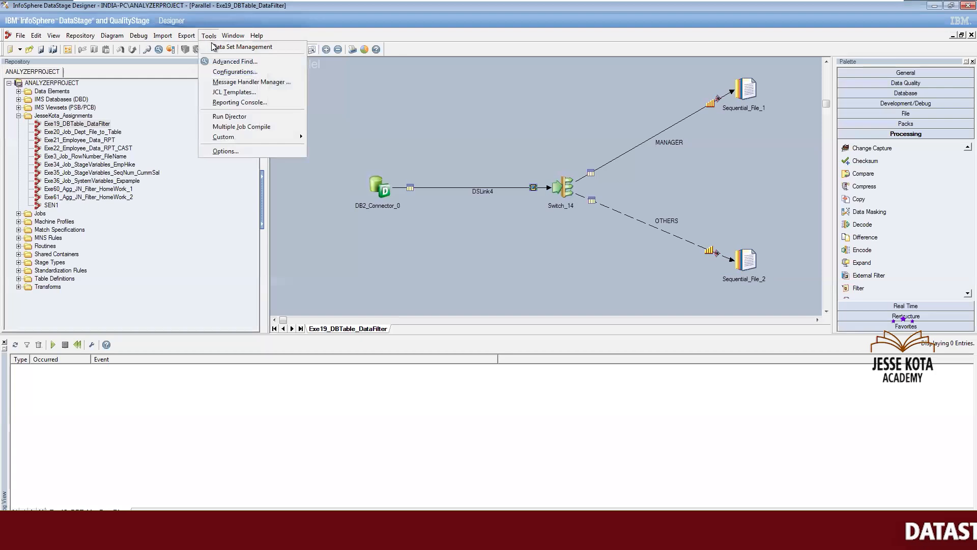
left_click(245, 129)
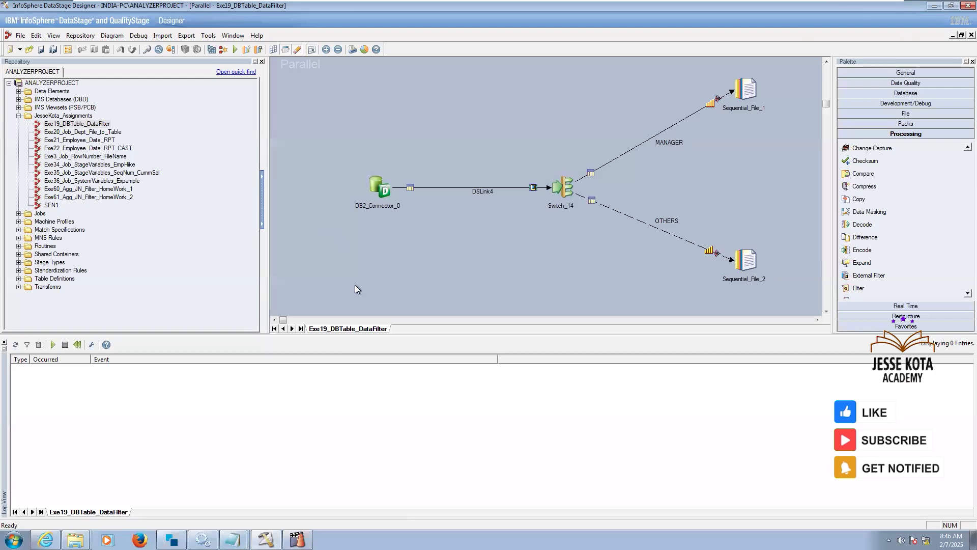
left_click(207, 37)
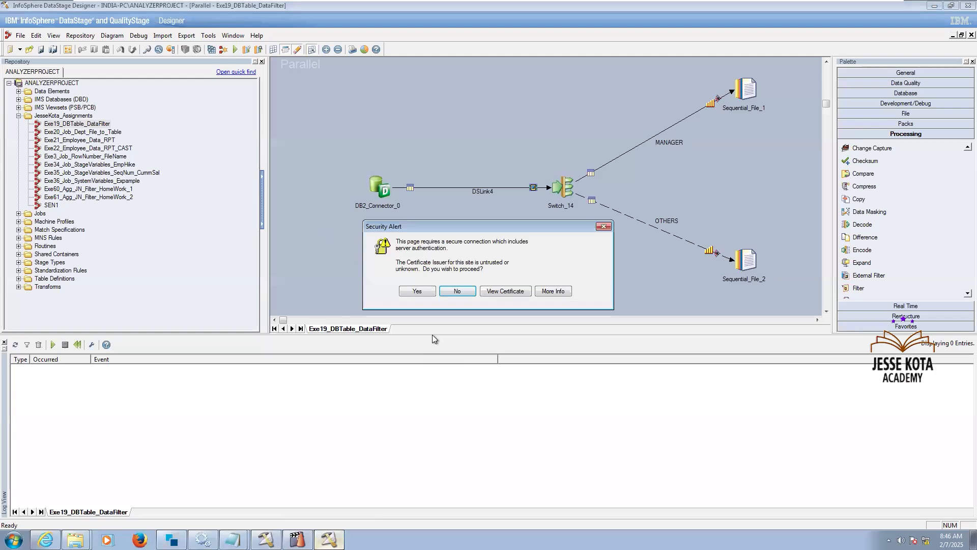
left_click(417, 291)
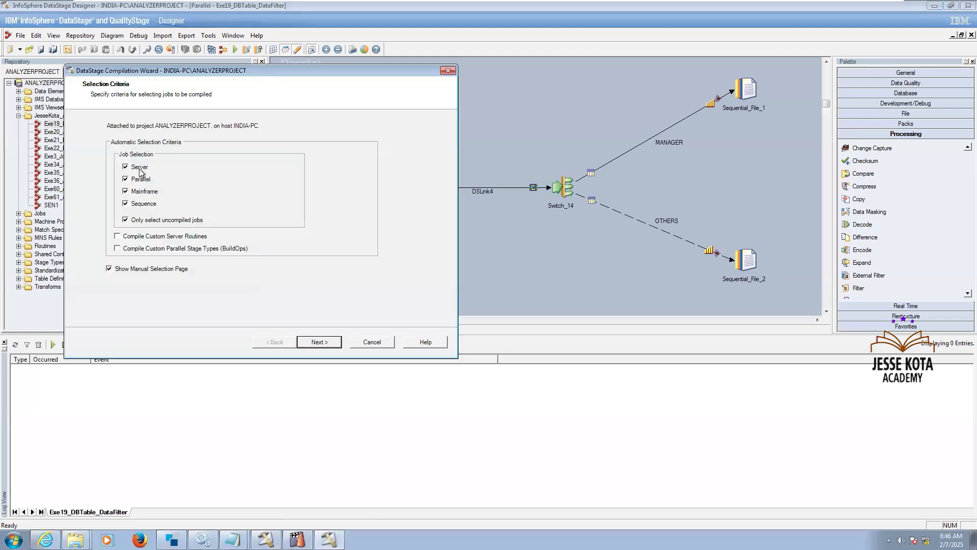
left_click(148, 193)
left_click(148, 205)
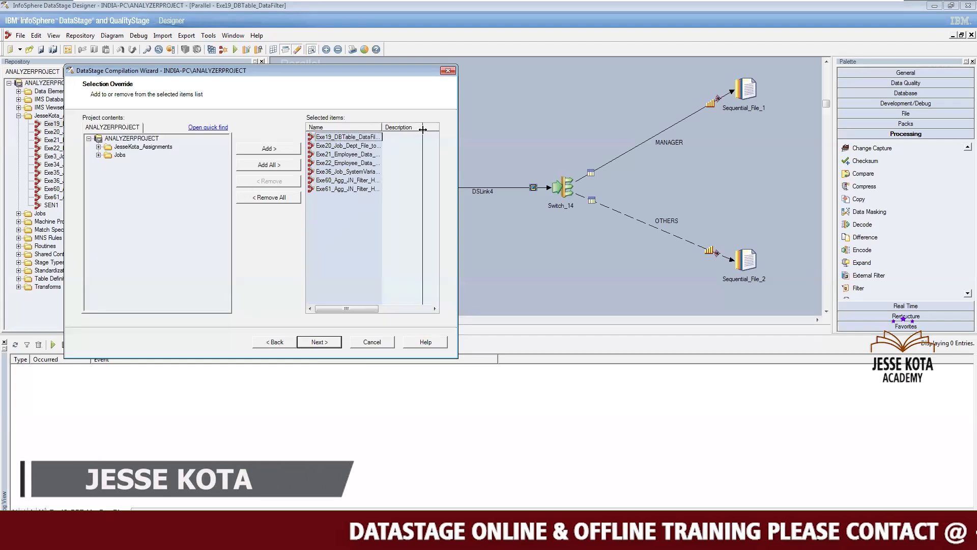
Step: Keep the automatically selected jobs and the Force compile option, and compile them all with a report shown at the end
double_click(382, 127)
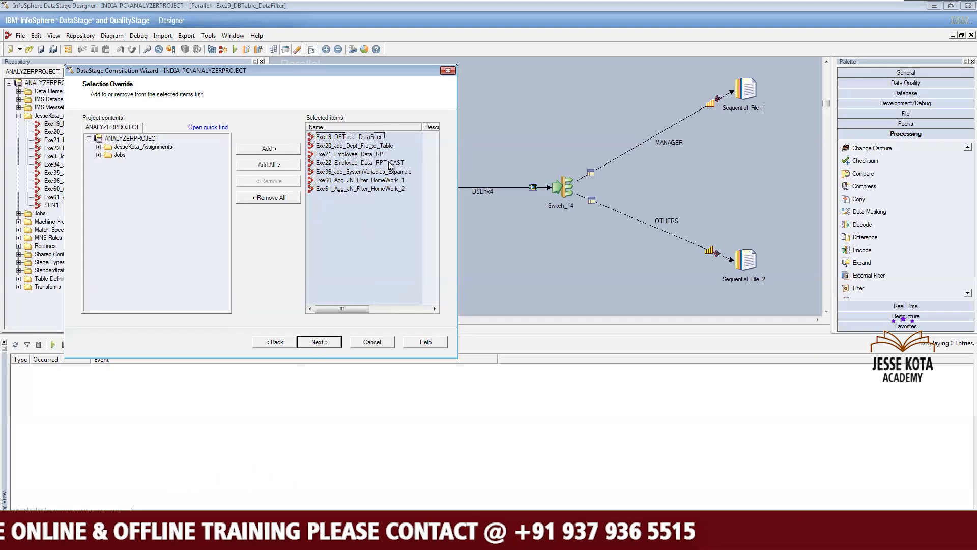
left_click(319, 341)
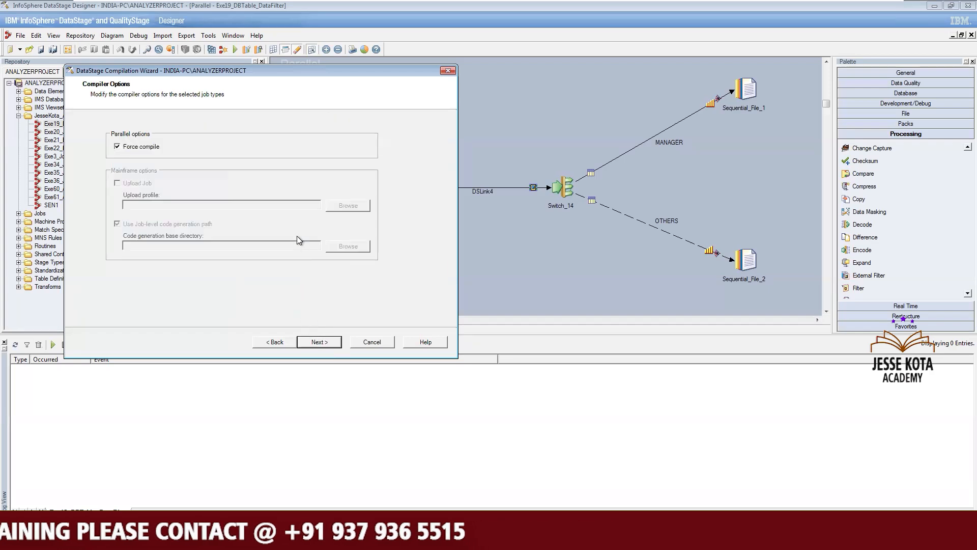
left_click(319, 341)
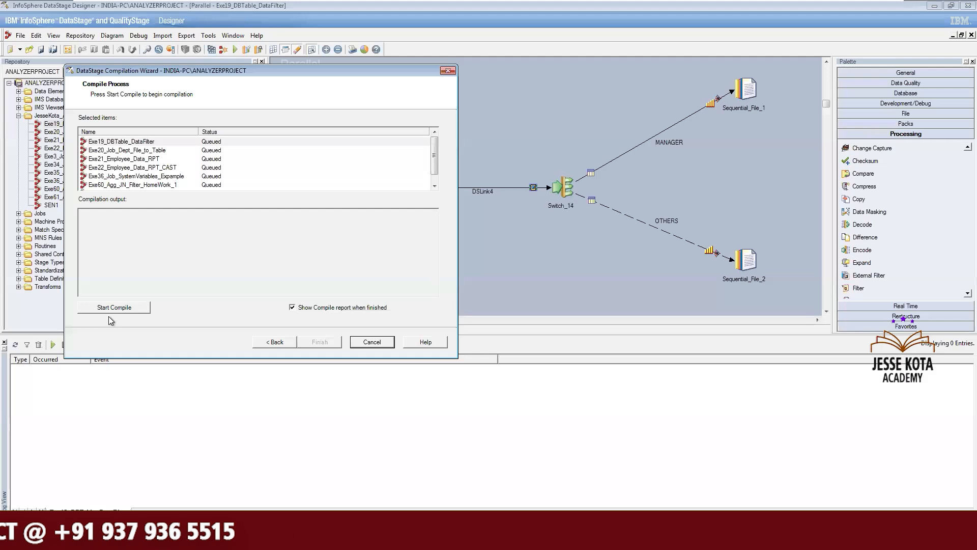
left_click(113, 307)
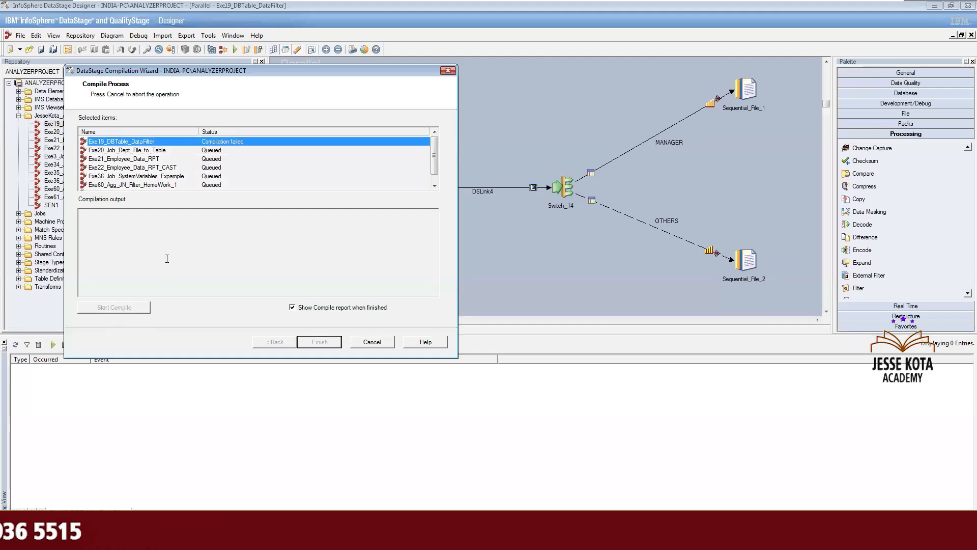
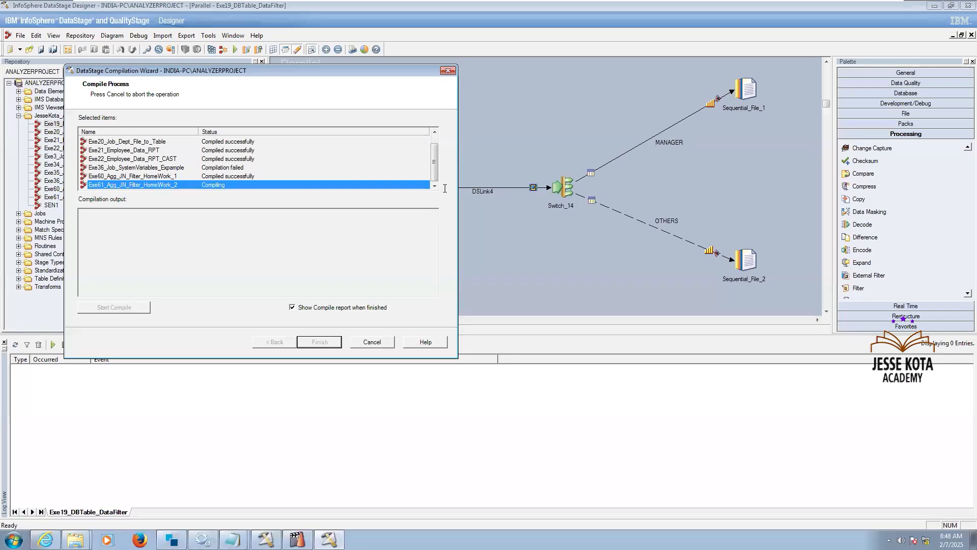
left_click(435, 132)
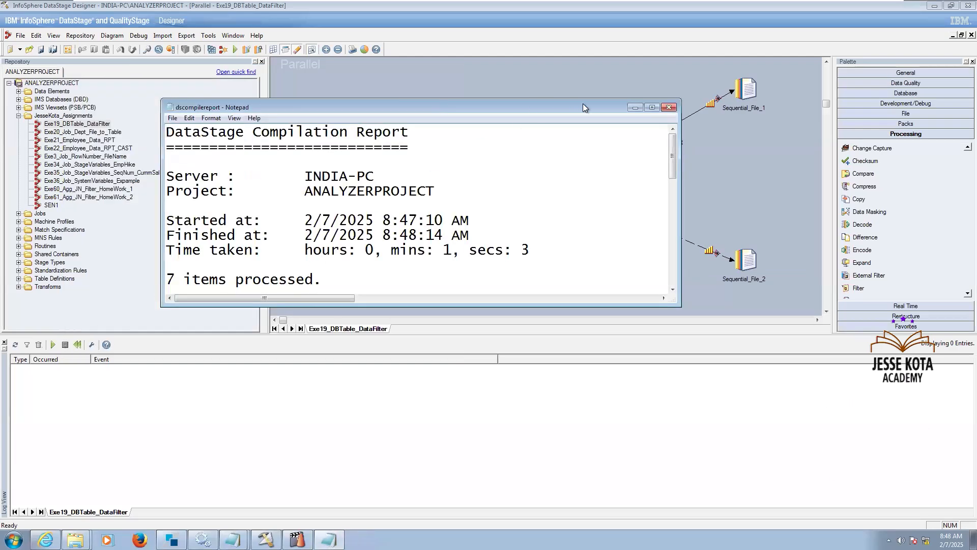
Step: Maximize the compilation report and examine why Exe19_DBTable_DataFilter was not compiled
left_click(652, 107)
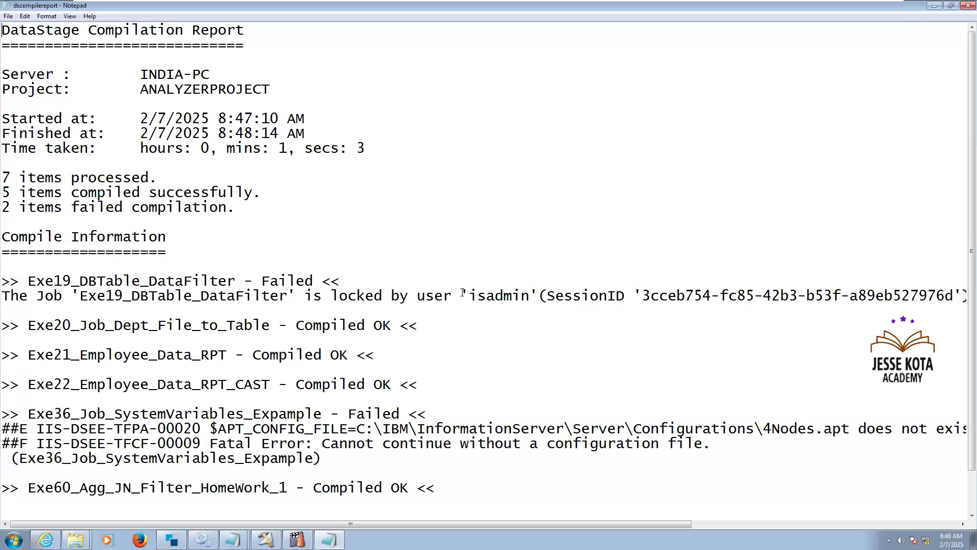
left_click_drag(462, 294, 581, 295)
left_click(481, 332)
scroll(480, 333, "down", 1)
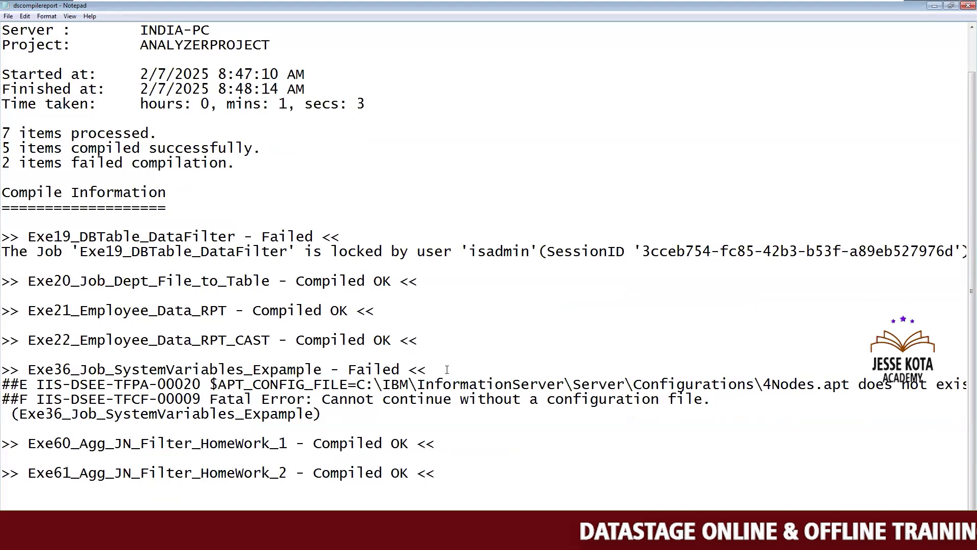
Step: Examine the compile error and configuration file path reported for Exe36_Job_SystemVariables_Expample, and minimize the report
left_click_drag(729, 406, 430, 369)
left_click(392, 422)
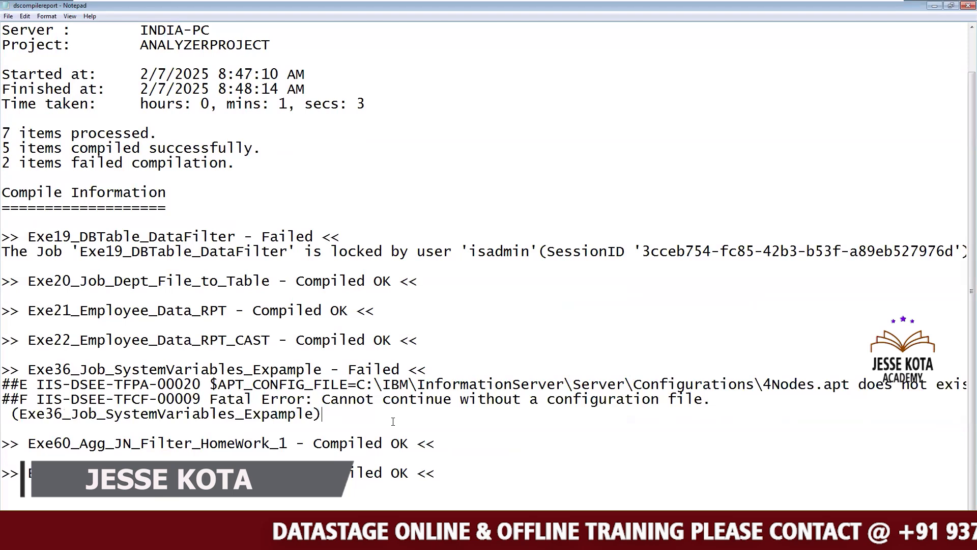
left_click_drag(326, 414, 4, 369)
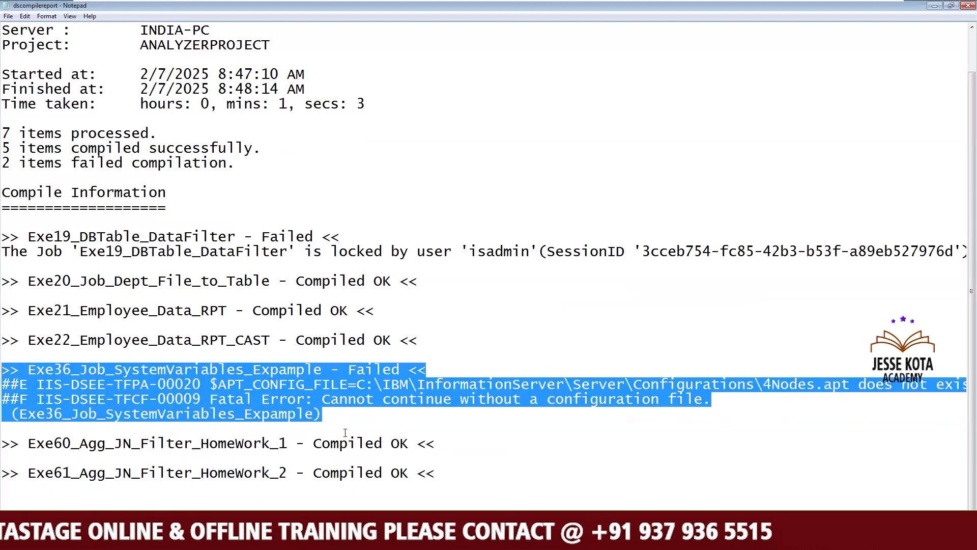
left_click(326, 415)
left_click_drag(324, 414, 225, 400)
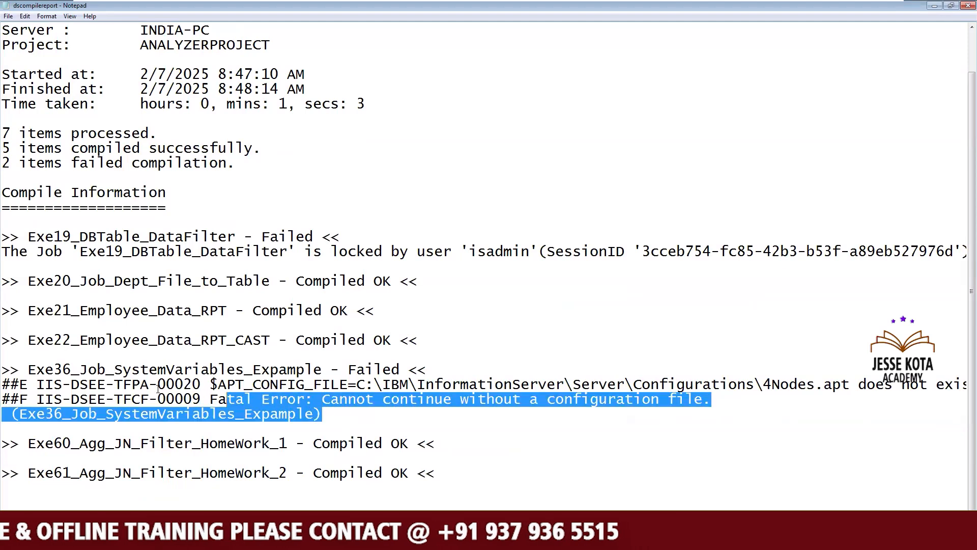
left_click_drag(158, 386, 2, 384)
left_click(792, 443)
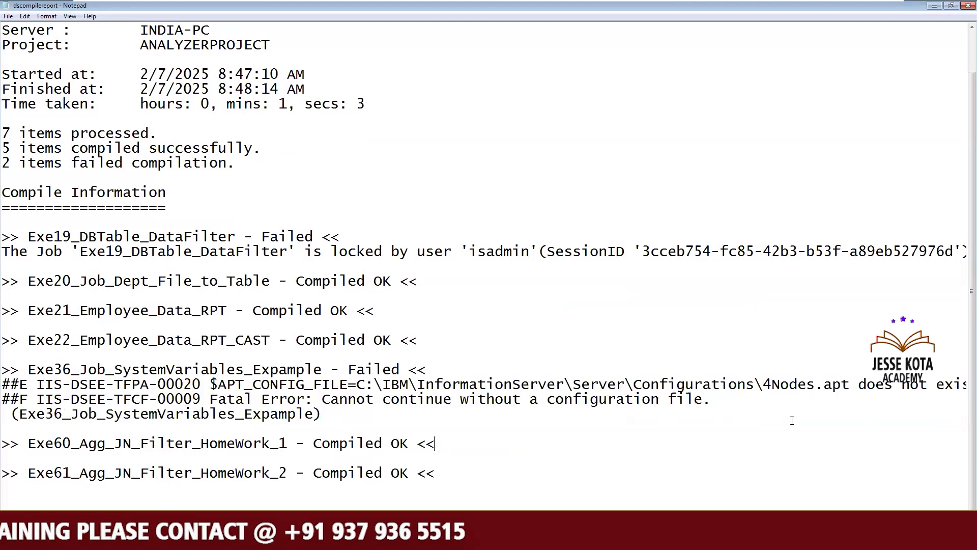
left_click_drag(763, 385, 860, 379)
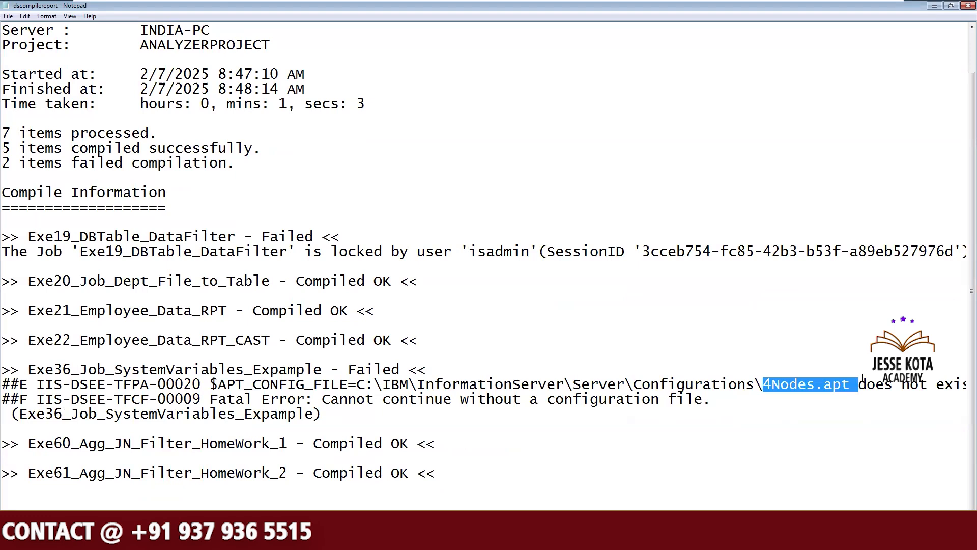
left_click(727, 400)
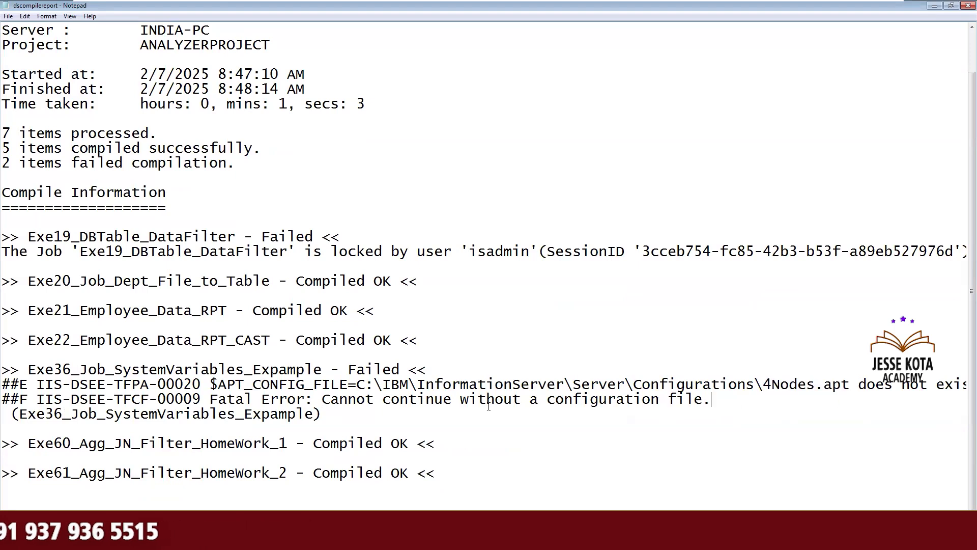
scroll(488, 406, "up", 1)
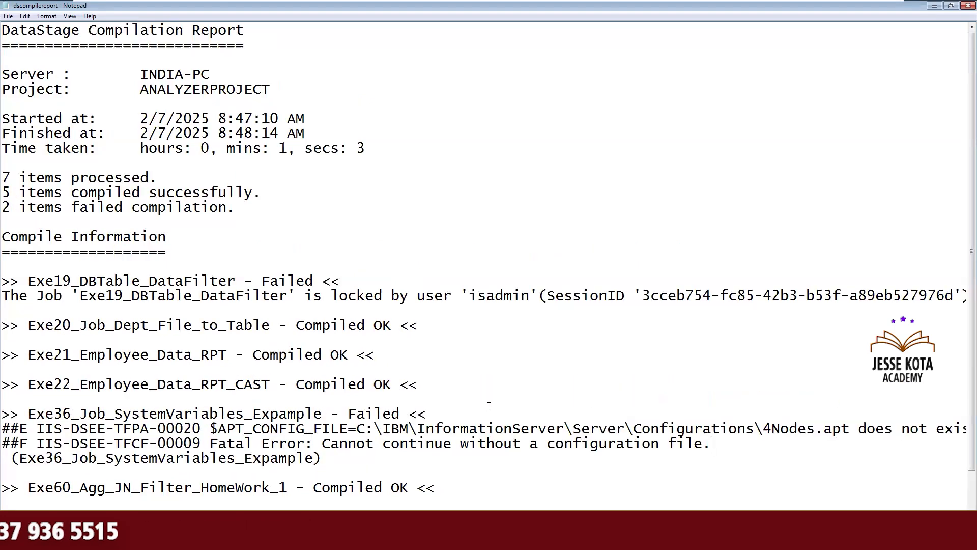
left_click(936, 6)
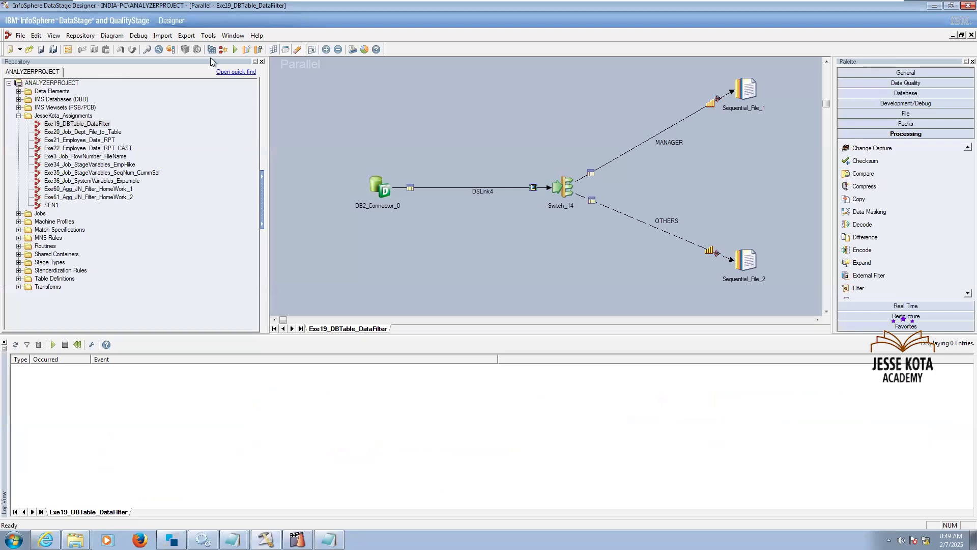
Step: Compile the open Exe19_DBTable_DataFilter job and run it with no warning limit in the project default queue
left_click(212, 51)
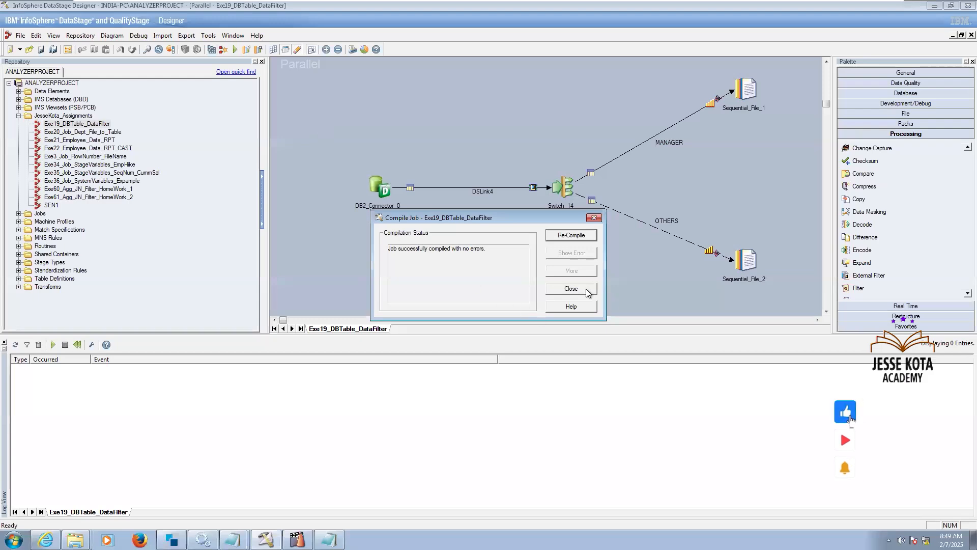
left_click(586, 289)
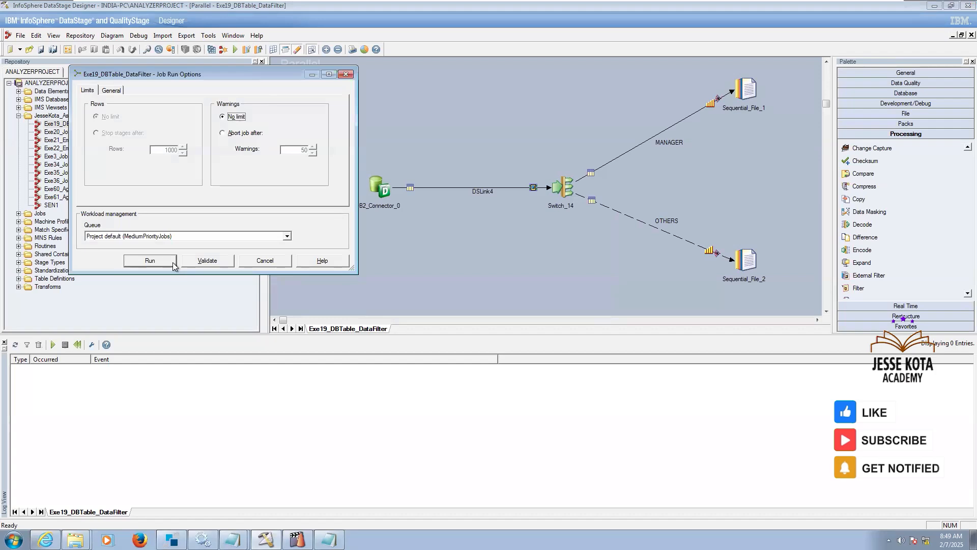
left_click(153, 261)
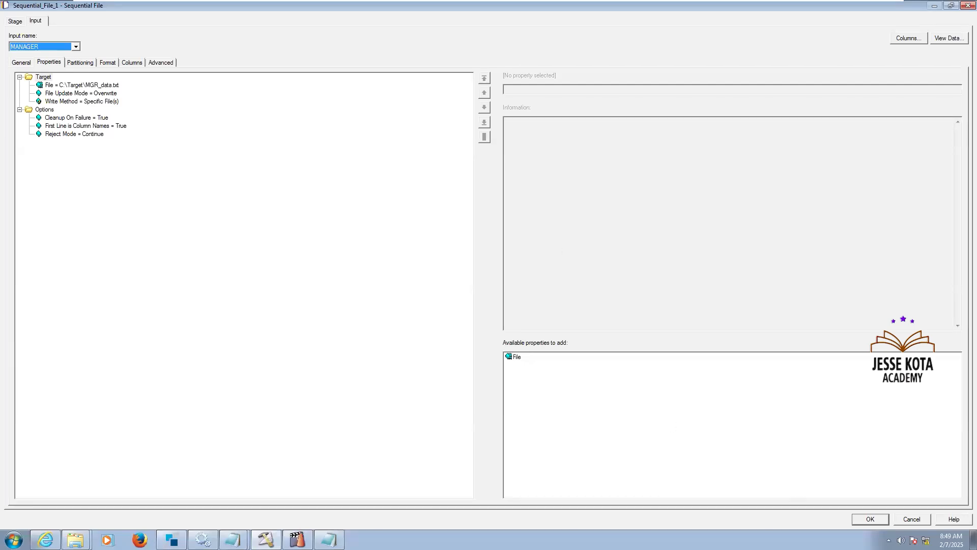
Step: Review the target file properties of Sequential_File_1, close without changes and switch to SqlDbx
key("Escape")
key("Escape")
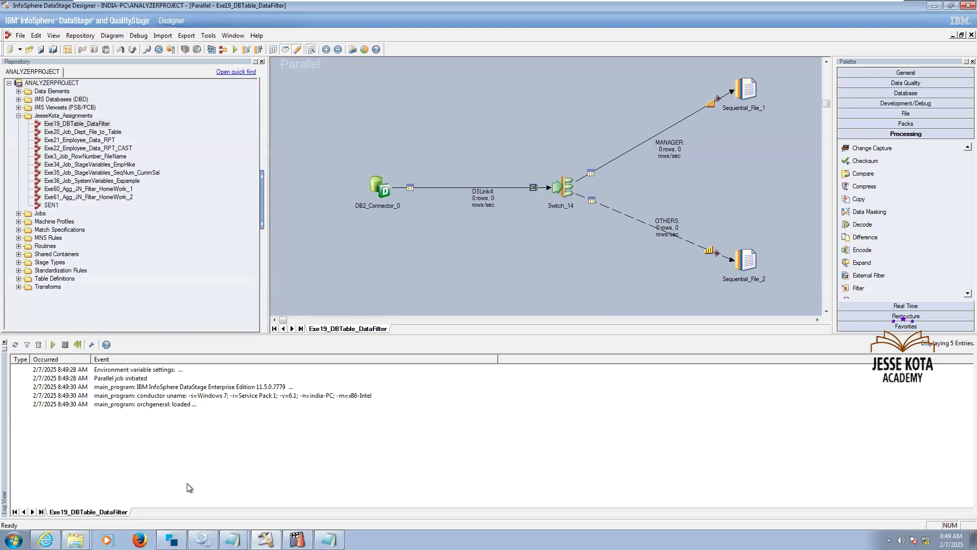
left_click(171, 540)
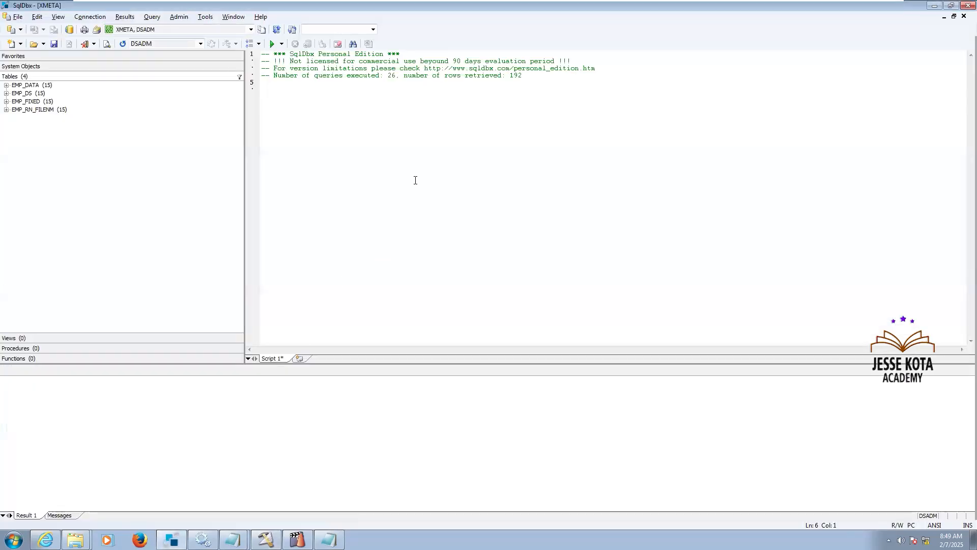
Step: Query EMP_DATA for all rows whose JOB is in ('MANAGER','PRESIDENT') and enlarge the results pane
type("SELECT * FROM EMP_DATA WHERE JOB IN ('MANAGER','PRESIDENT');")
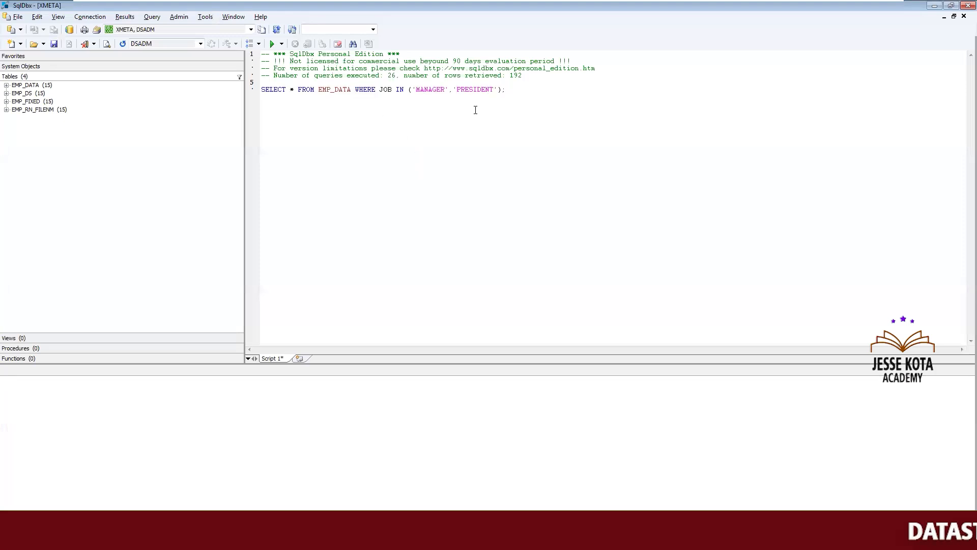
left_click(274, 45)
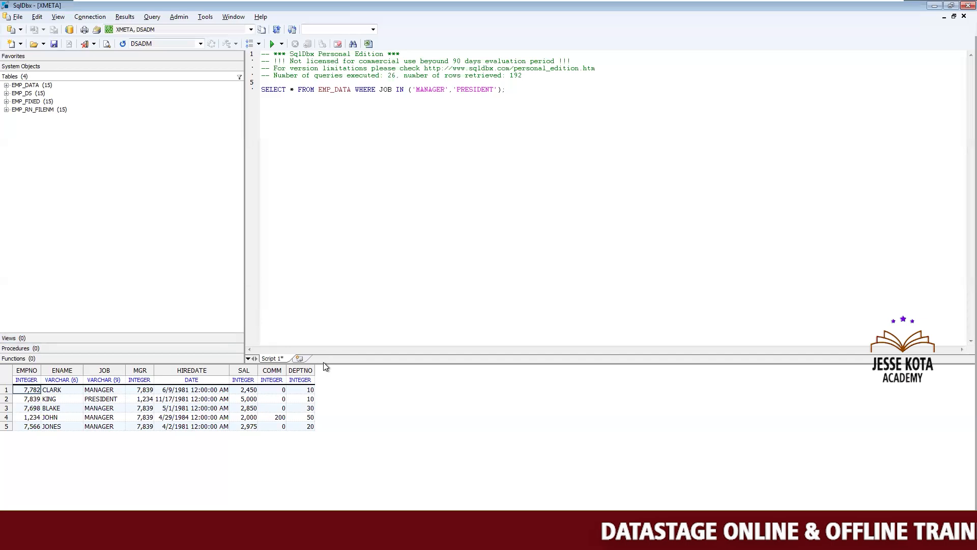
left_click_drag(324, 366, 364, 264)
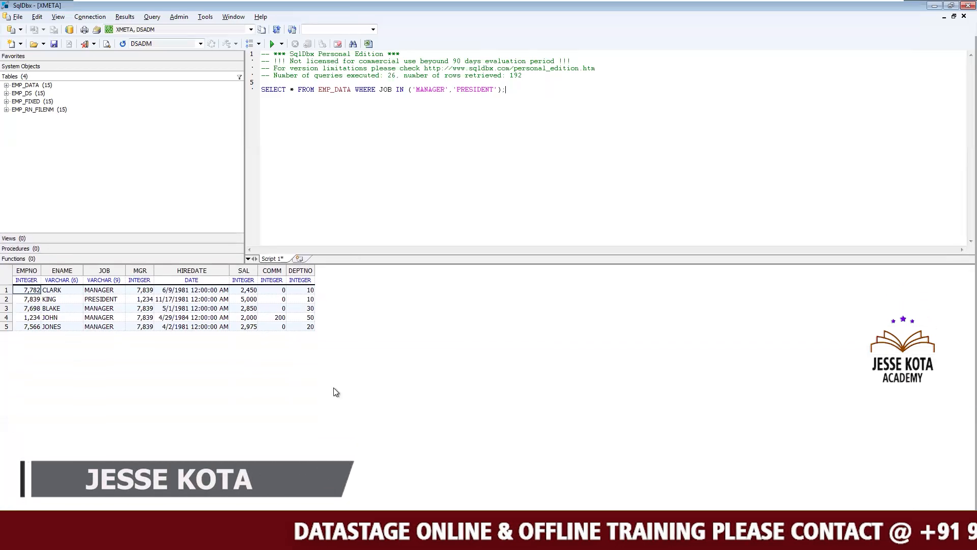
Step: Return to DataStage Designer to review the link row counts, and examine the MGR_data text file in C:\Target before closing it
key("alt+Tab")
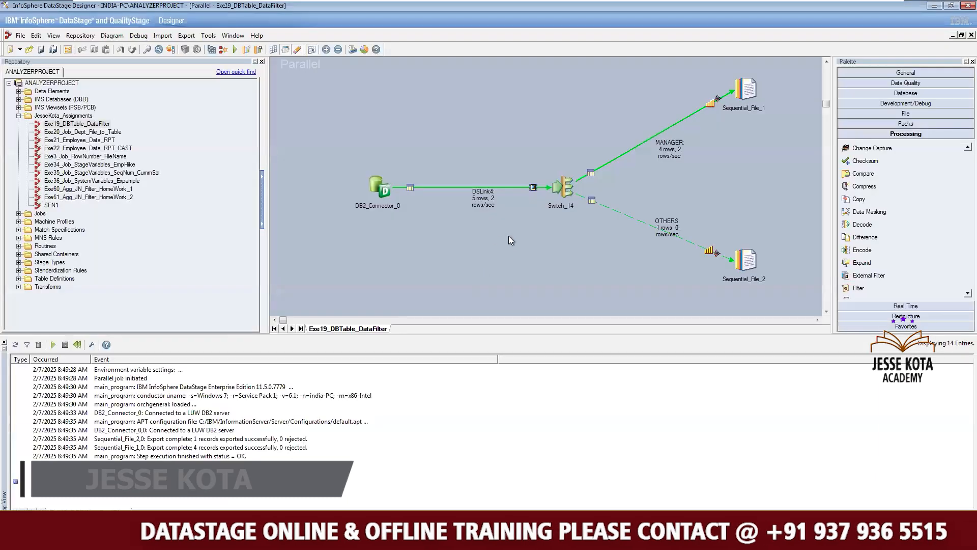
left_click(745, 89)
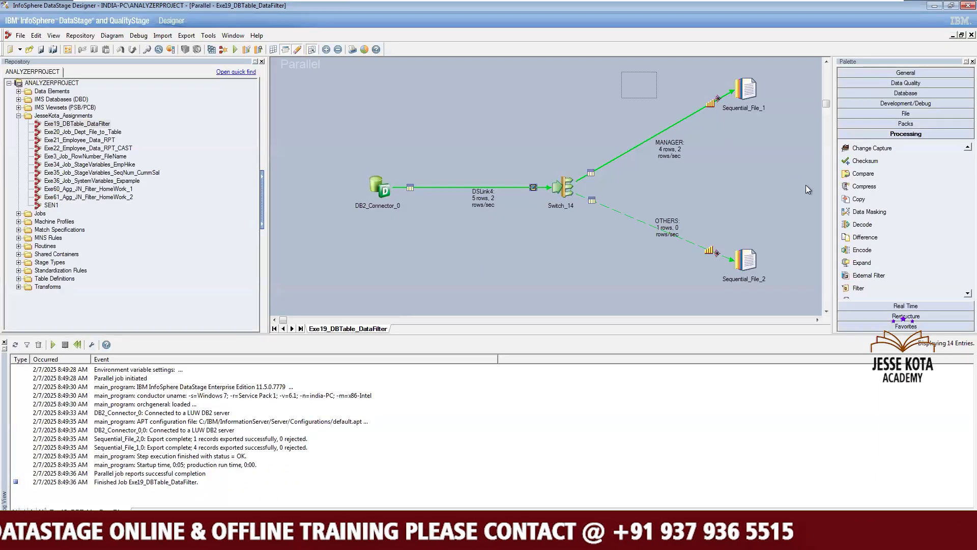
left_click(710, 234)
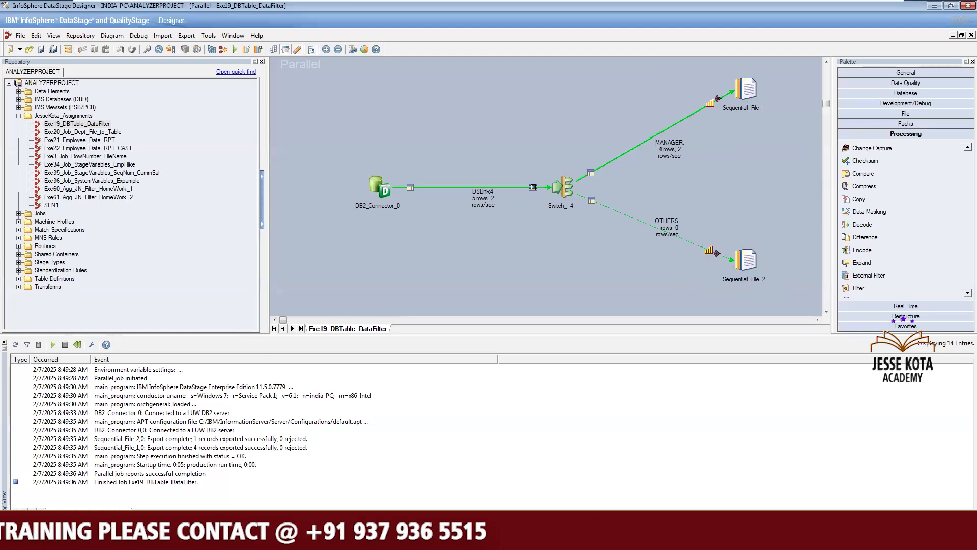
left_click(57, 499)
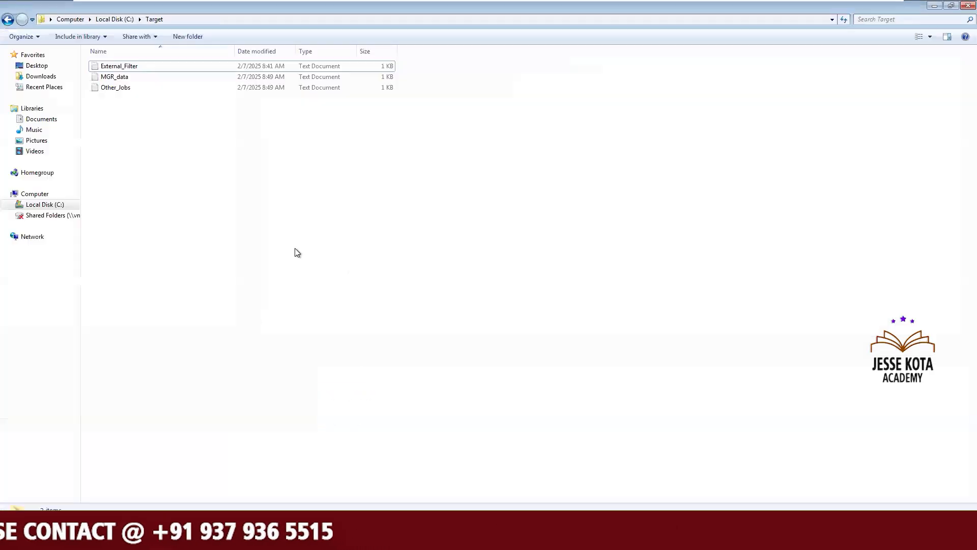
double_click(110, 77)
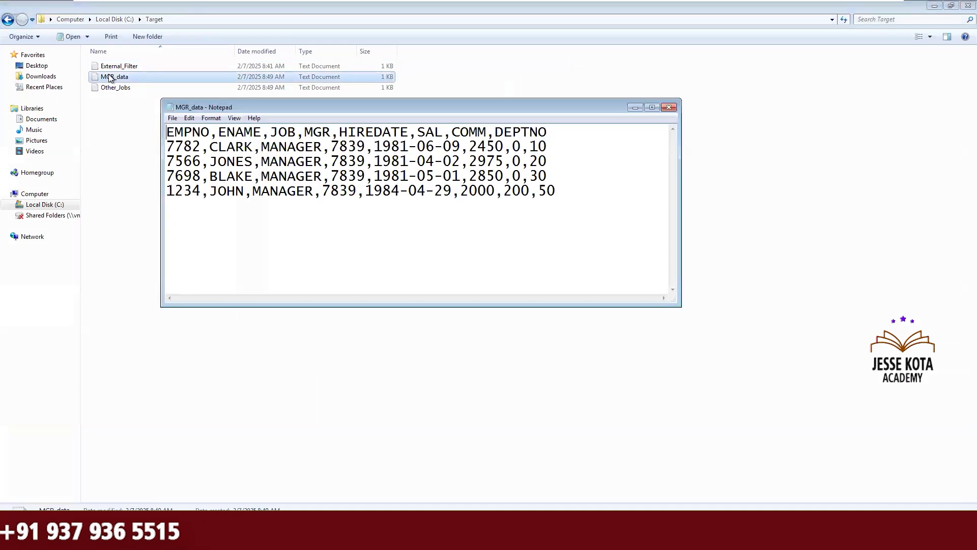
left_click_drag(556, 192, 85, 148)
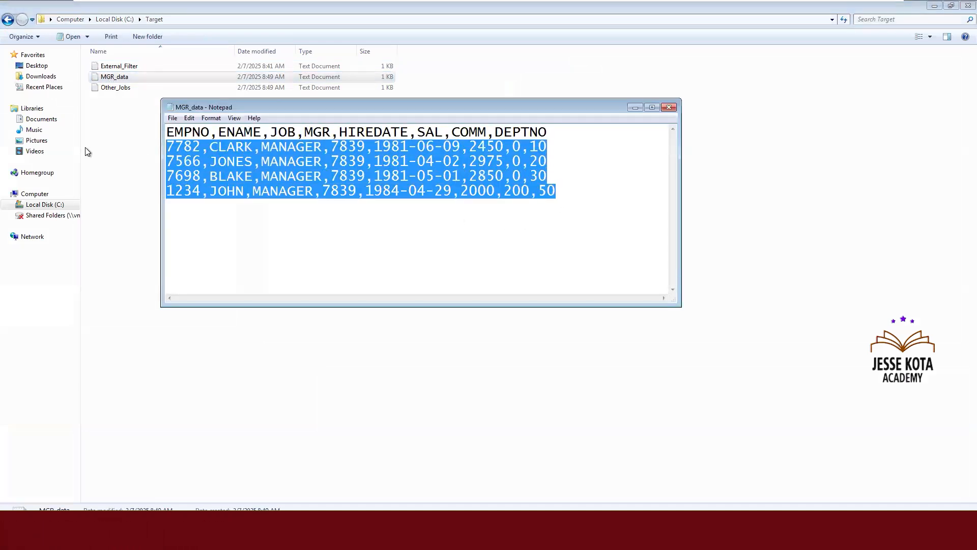
left_click(671, 109)
Step: Examine the Other_Jobs text file in C:\Target, close it and return to DataStage Designer
left_click(179, 142)
double_click(116, 87)
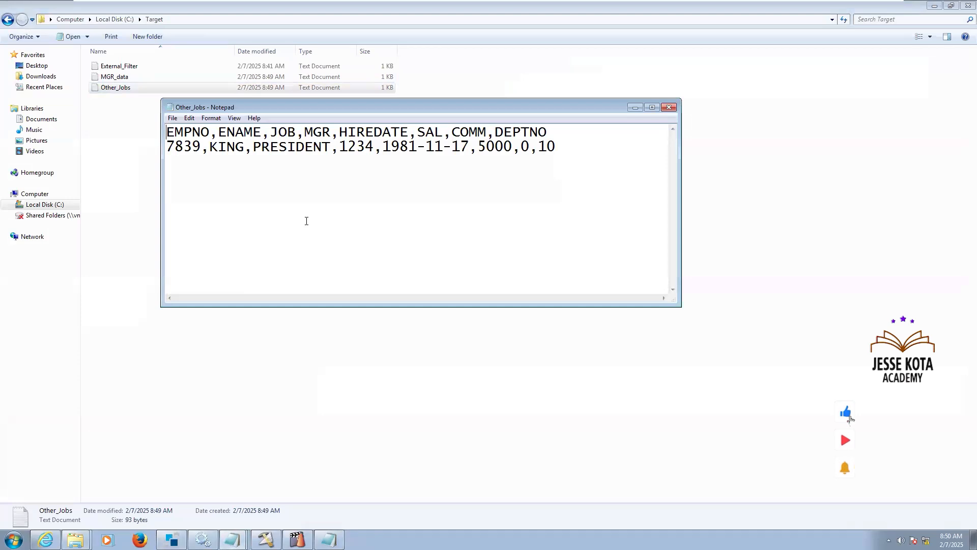
left_click(668, 107)
key("alt+Tab")
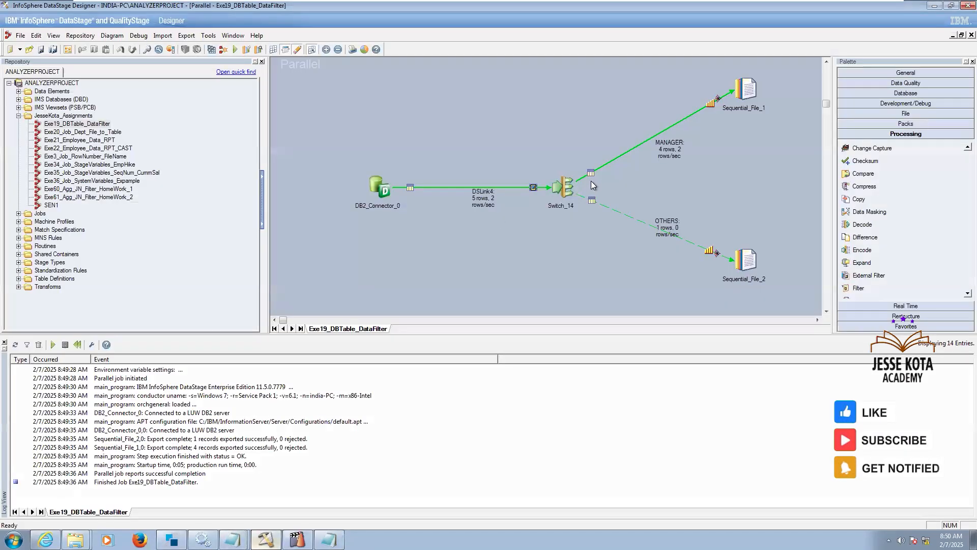
Step: Review the If Not Found option of the Switch_14 stage and close its properties without changes
double_click(571, 189)
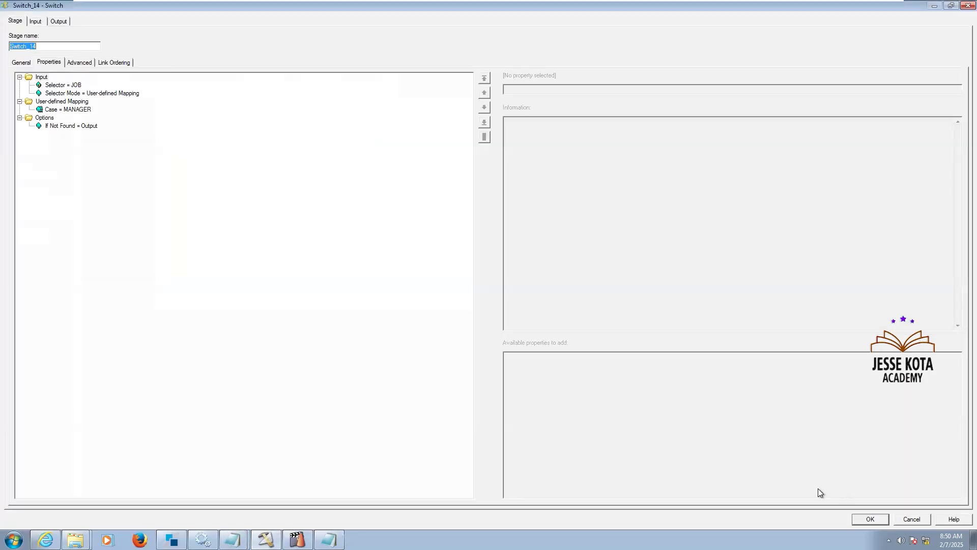
left_click(90, 126)
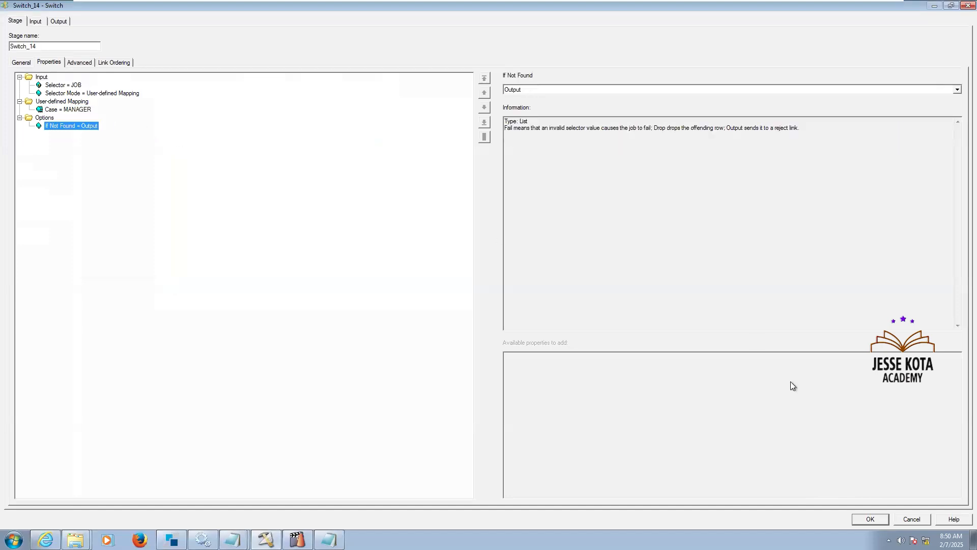
key("Escape")
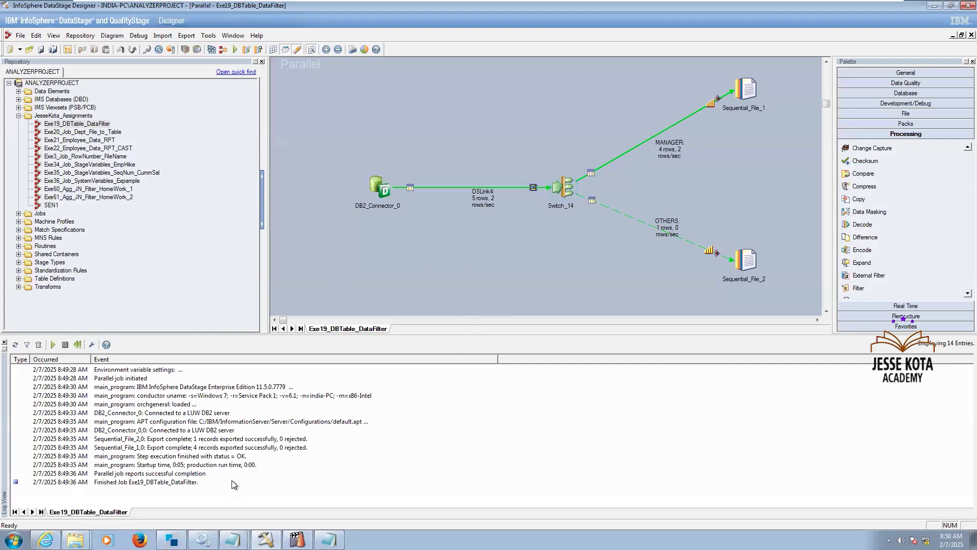
Step: Switch to SqlDbx to recheck the EMP_DATA filter query, and go back to DataStage Designer
key("alt+Tab")
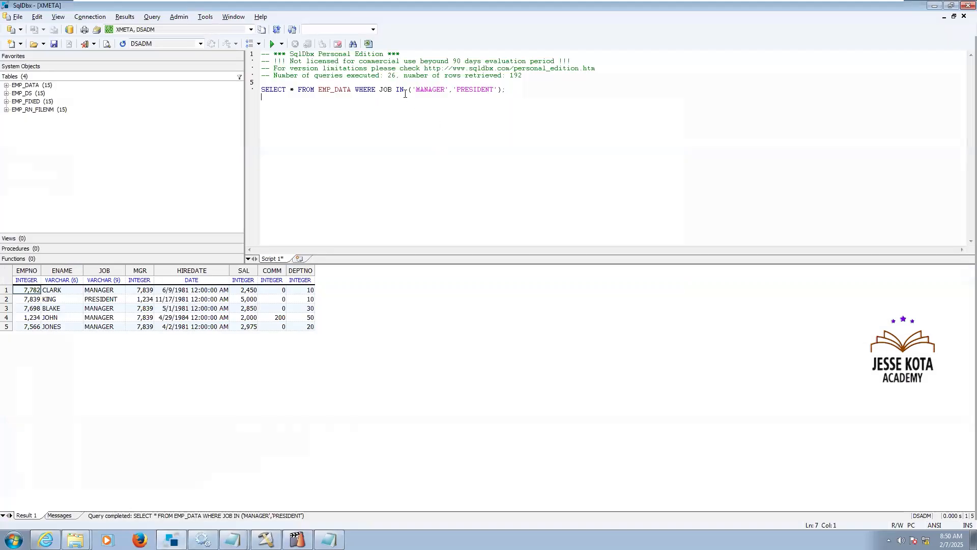
left_click_drag(507, 87, 545, 89)
left_click(547, 105)
key("alt+Tab")
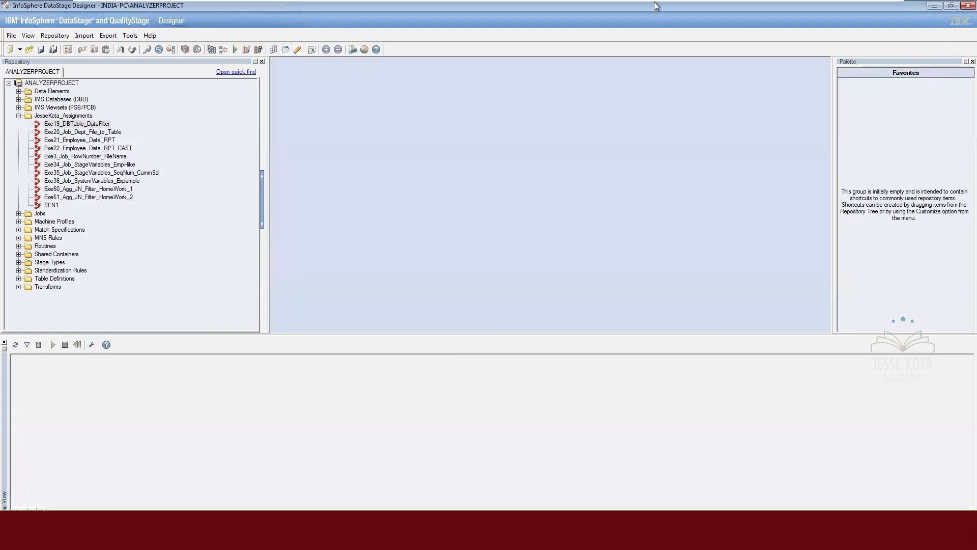
Step: Minimize the DS115 virtual machine and the Downloads window, and look up exercises 20 and 21 in the DataStage_Assignment Sheet workbook in Excel
mouse_move(679, 1)
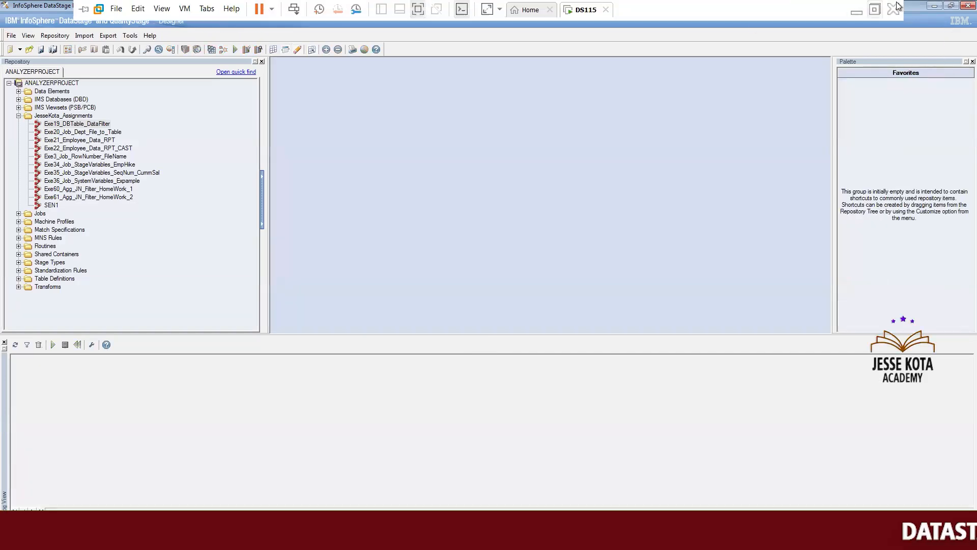
left_click(857, 10)
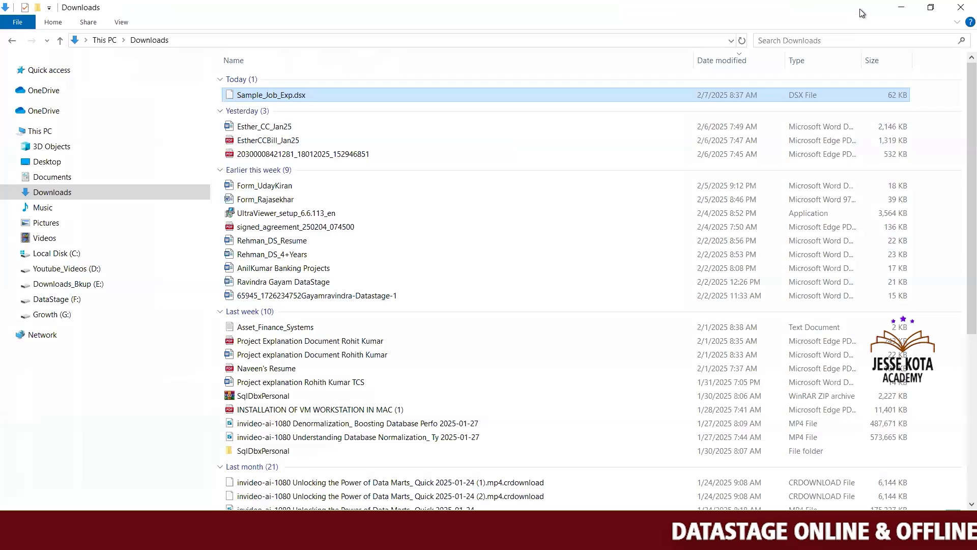
left_click(891, 7)
key("alt+Tab")
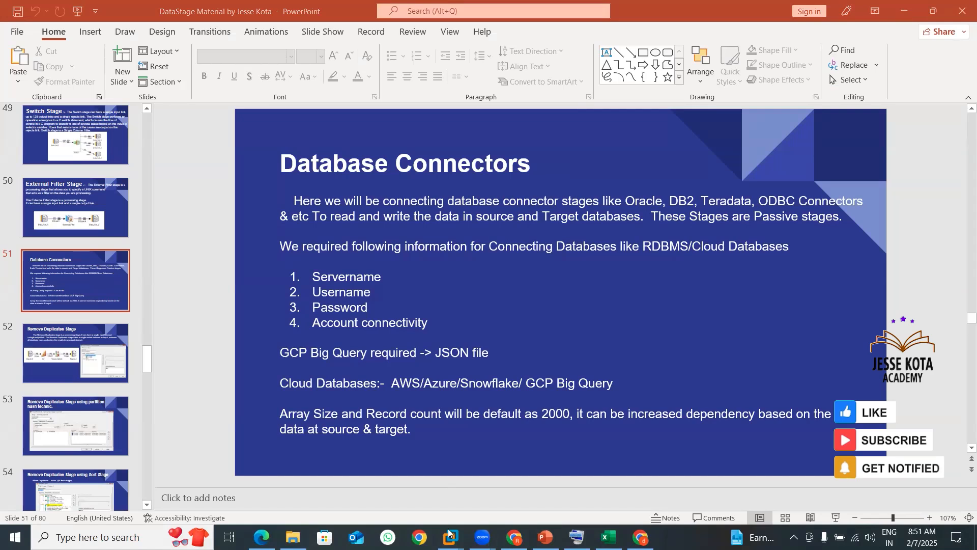
left_click(608, 537)
left_click(308, 321)
left_click(71, 283)
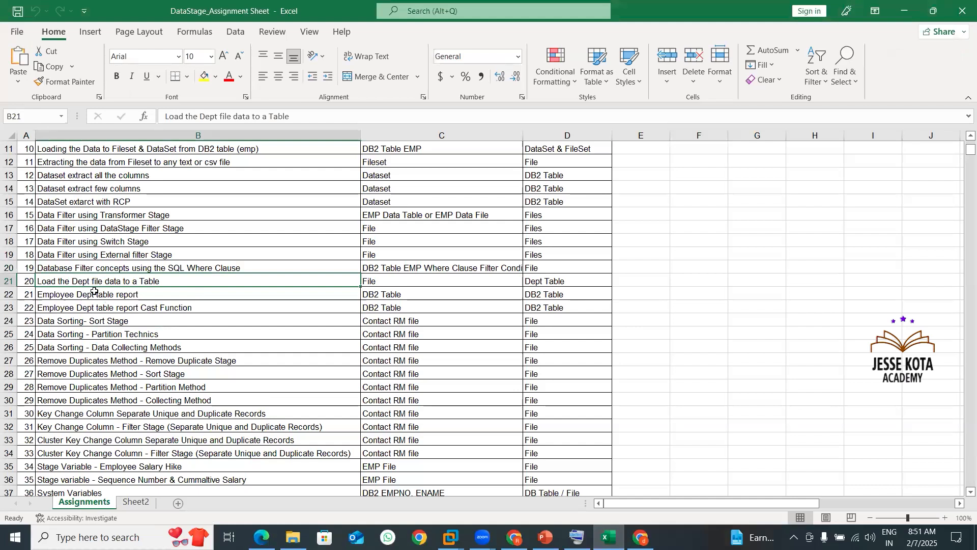
left_click(204, 294)
Step: Return to the DS115 virtual machine, open the job Exe20_Job_Dept_File_to_Table and display the properties of its Sequential_File_0 stage
mouse_move(450, 536)
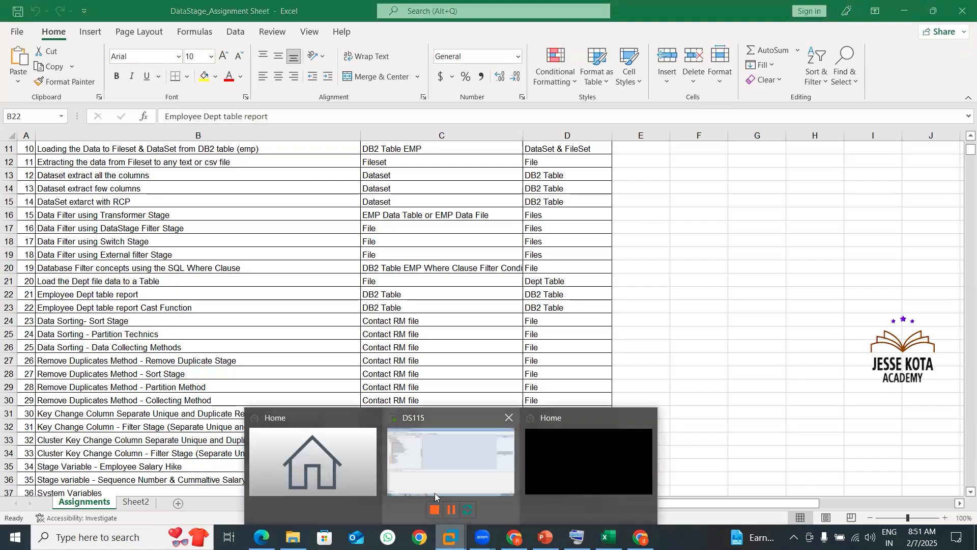
left_click(441, 467)
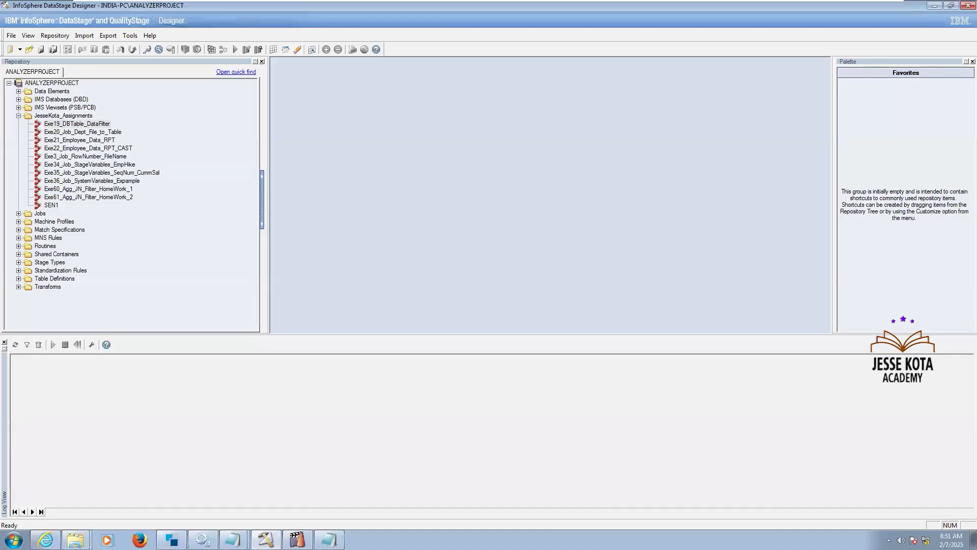
double_click(53, 132)
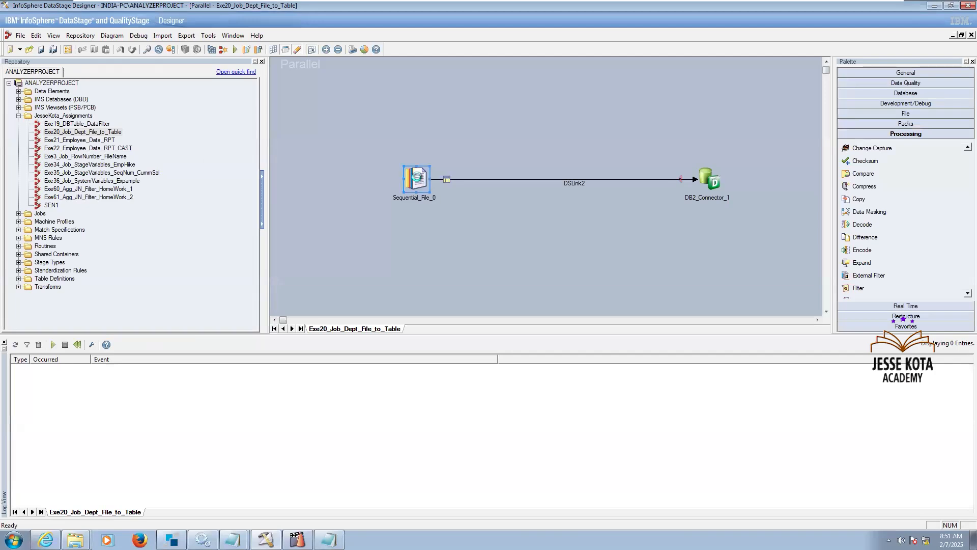
double_click(416, 178)
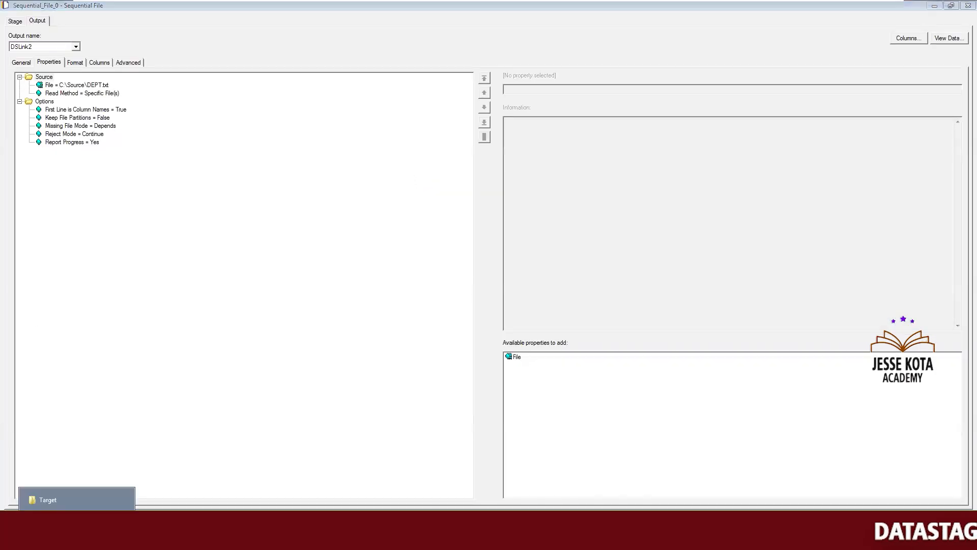
Step: Switch to the file explorer and check the C:\Source folder for the DEPT.txt source file
left_click(76, 538)
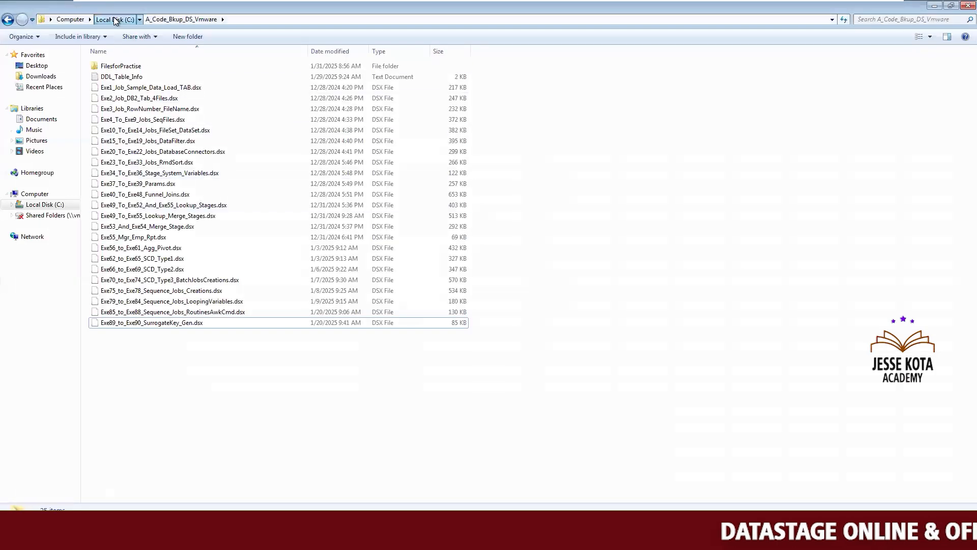
left_click(114, 18)
double_click(123, 163)
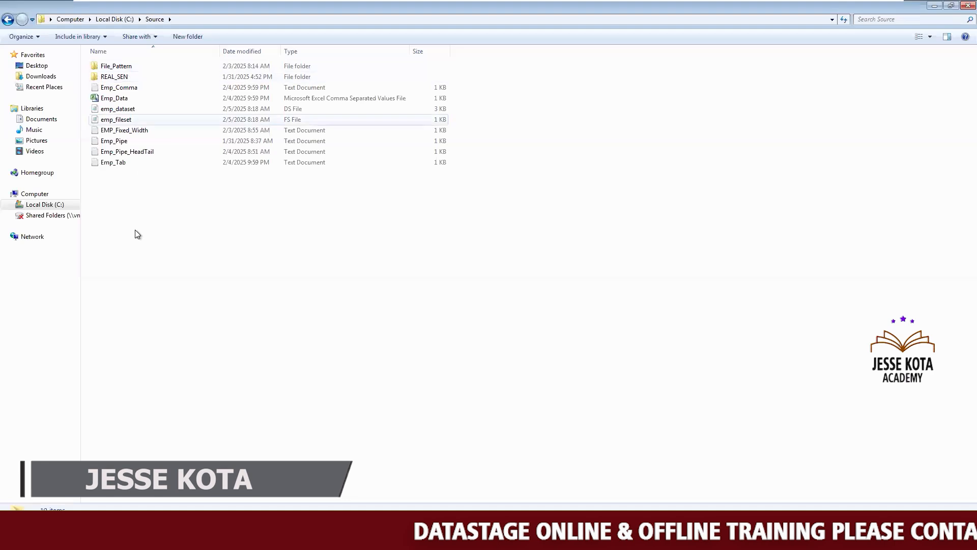
Step: Copy the DEPT CSV file and the DEPT, DEPT_Ref and DEPT_TAB text files from C:\FilesforPractise
left_click(105, 22)
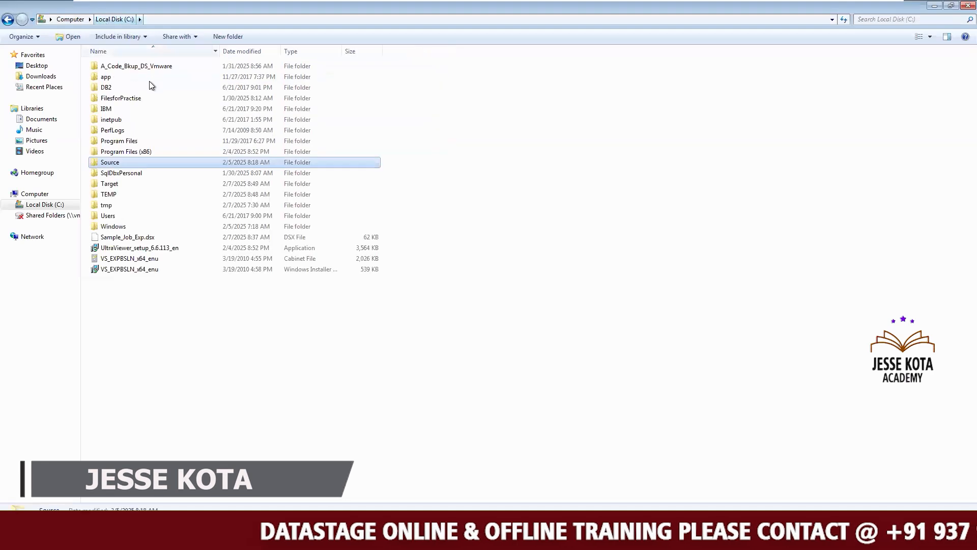
left_click(129, 100)
double_click(130, 99)
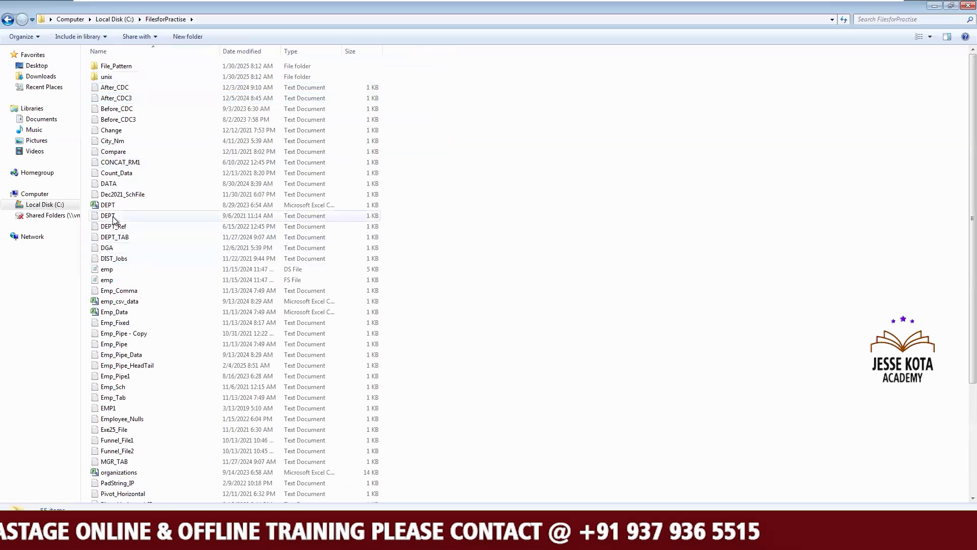
left_click(133, 215)
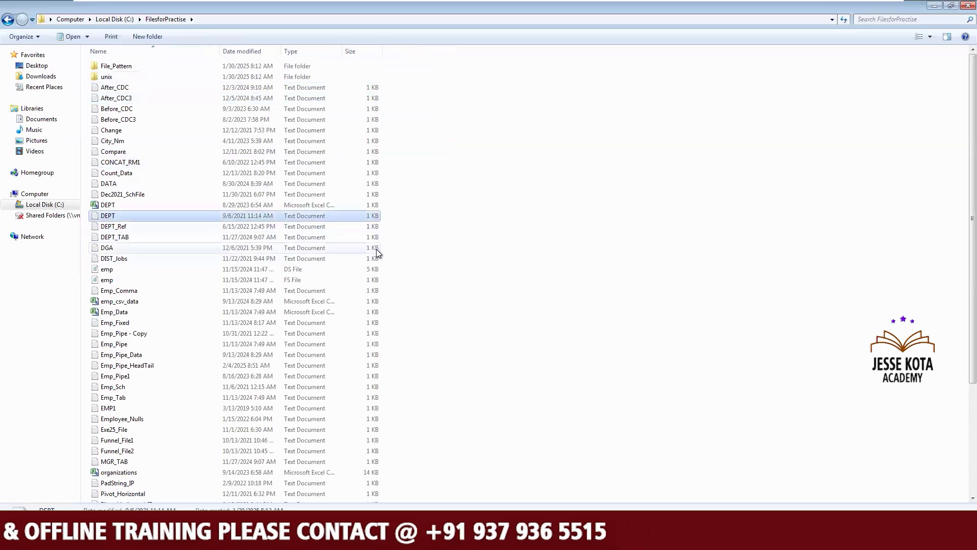
key("shift+Down")
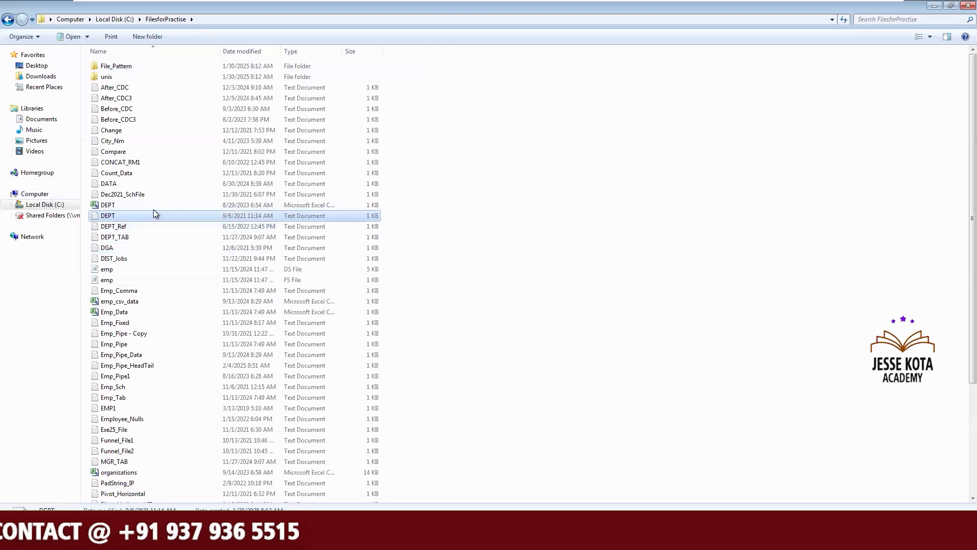
left_click(154, 209)
key("shift+Down")
key("shift+Down")
key("shift+Down")
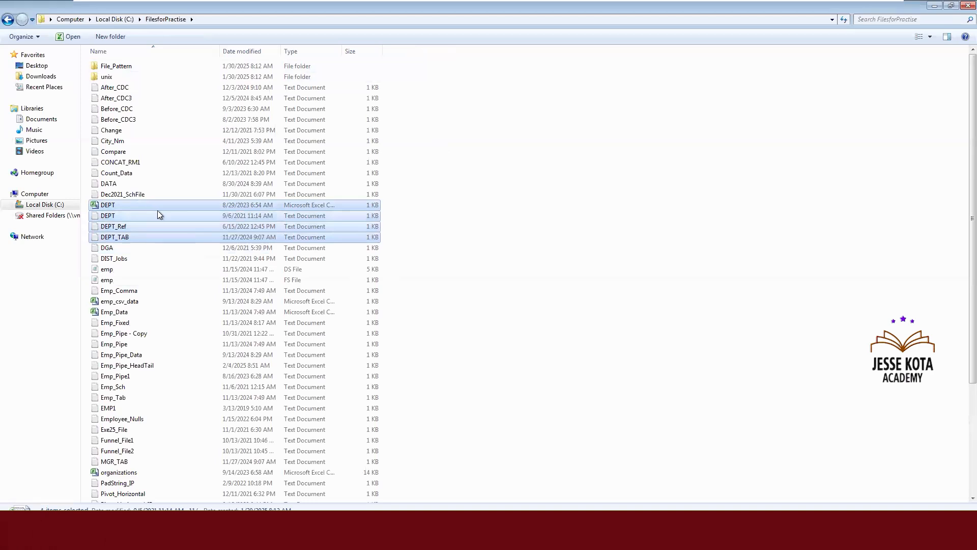
Step: Paste the copied department files into the C:\Source folder
left_click(34, 208)
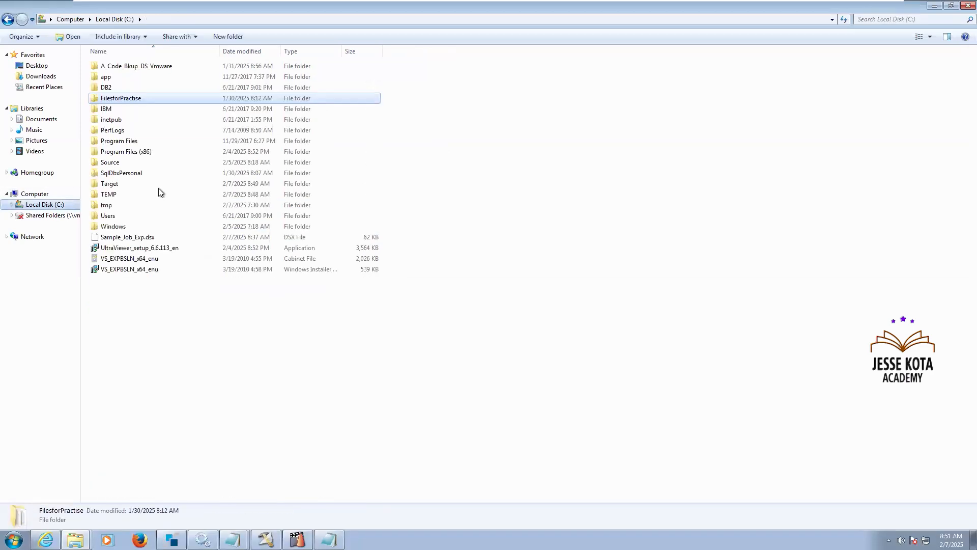
double_click(112, 164)
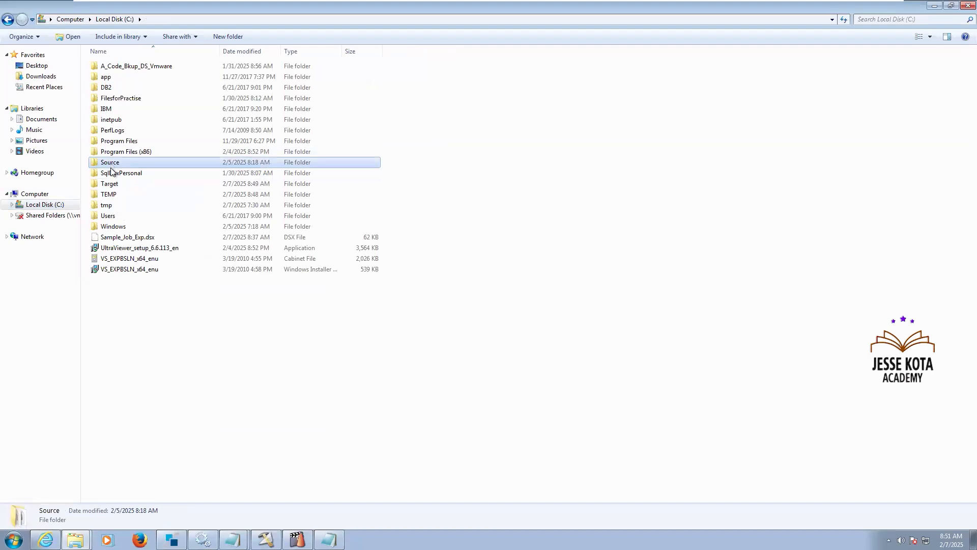
right_click(136, 216)
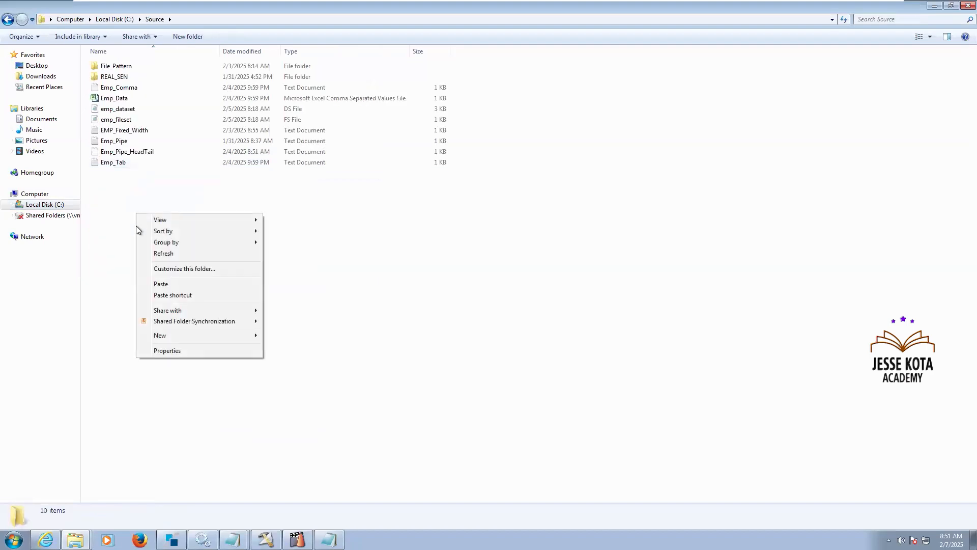
left_click(161, 285)
left_click(162, 279)
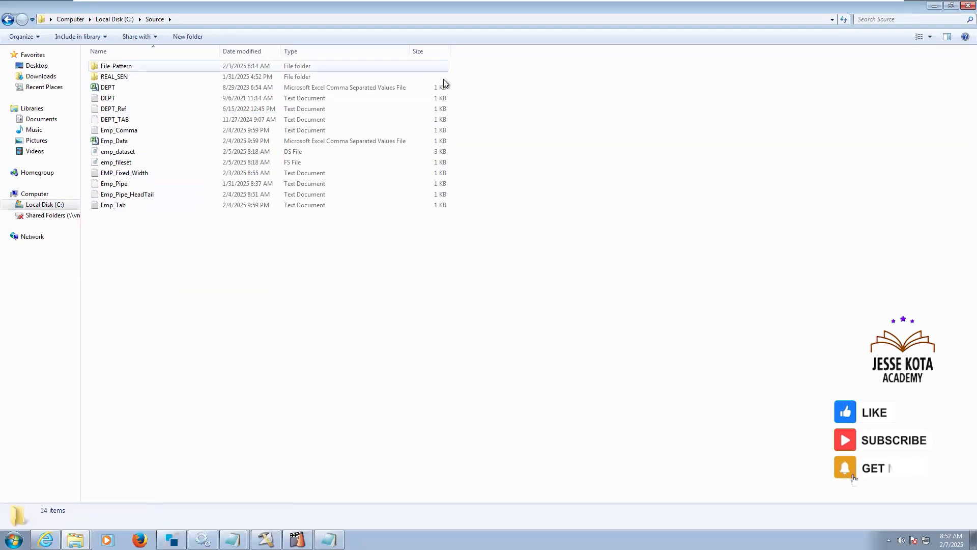
Step: Widen the Type and Size columns of the Source folder listing and inspect the contents of the DEPT text file
left_click_drag(282, 51, 304, 53)
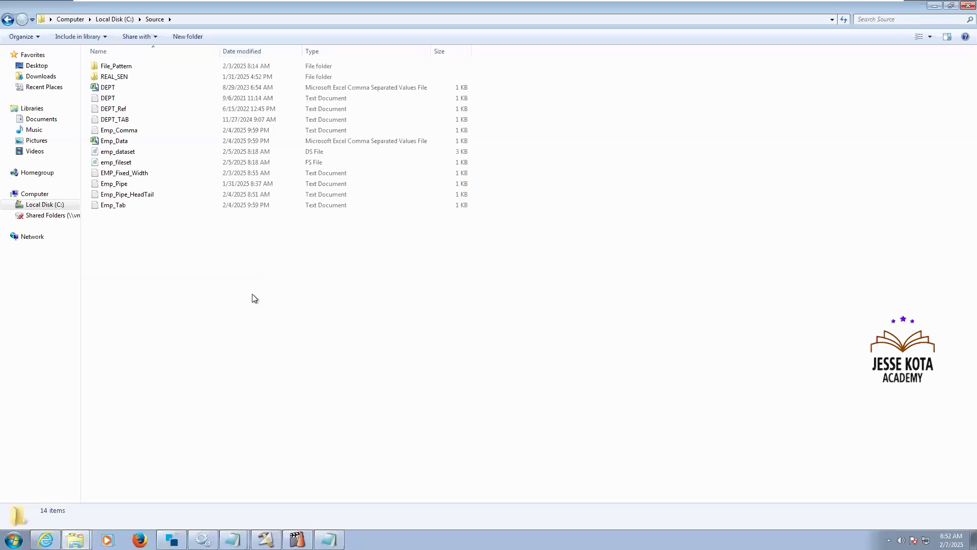
left_click_drag(462, 54, 466, 53)
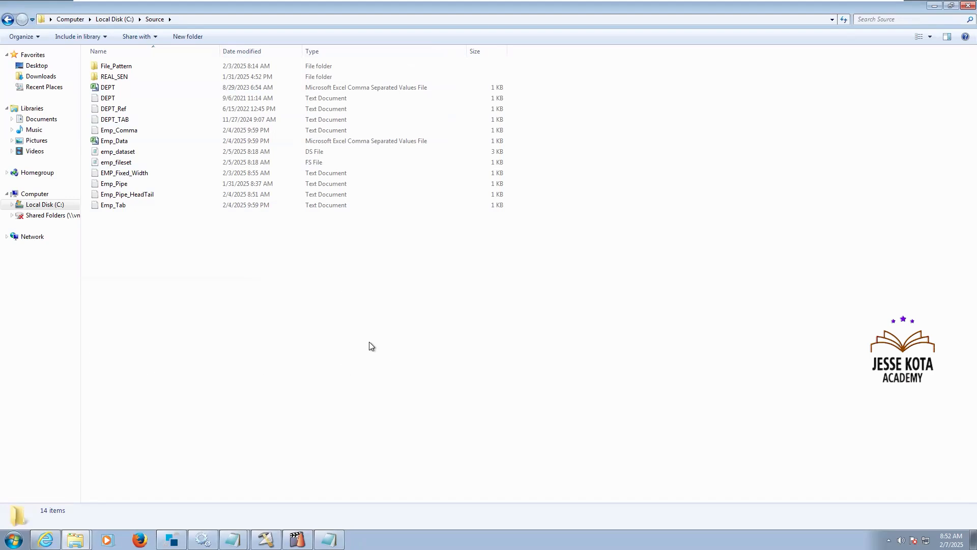
double_click(107, 97)
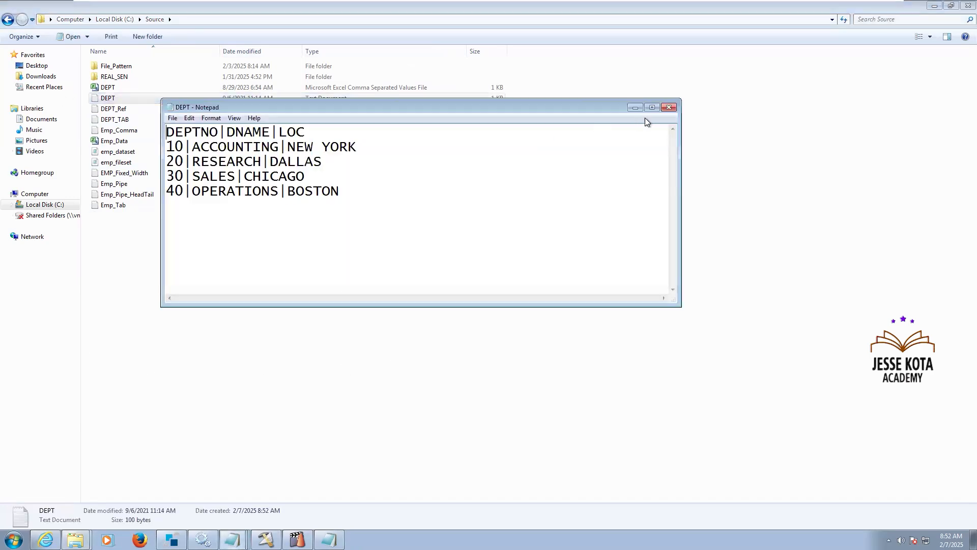
left_click(670, 107)
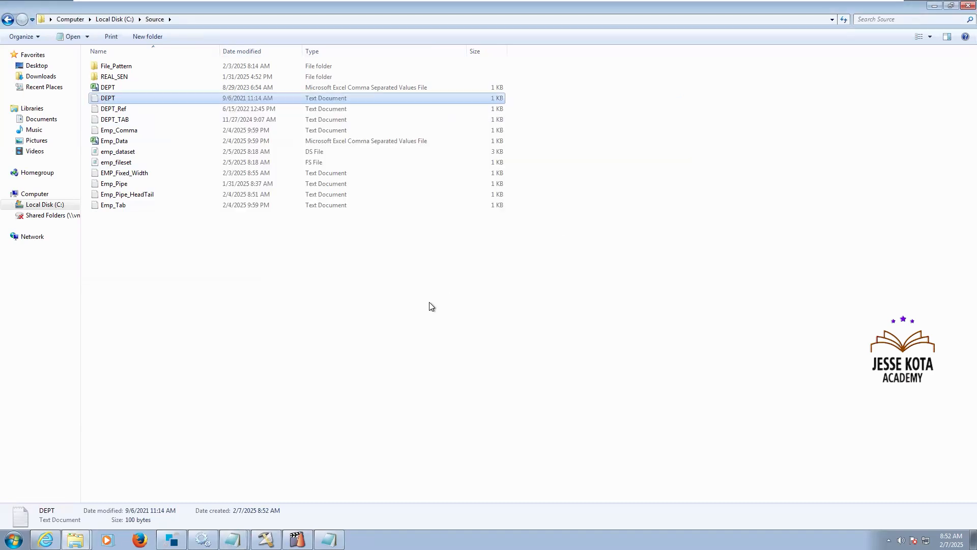
left_click(417, 301)
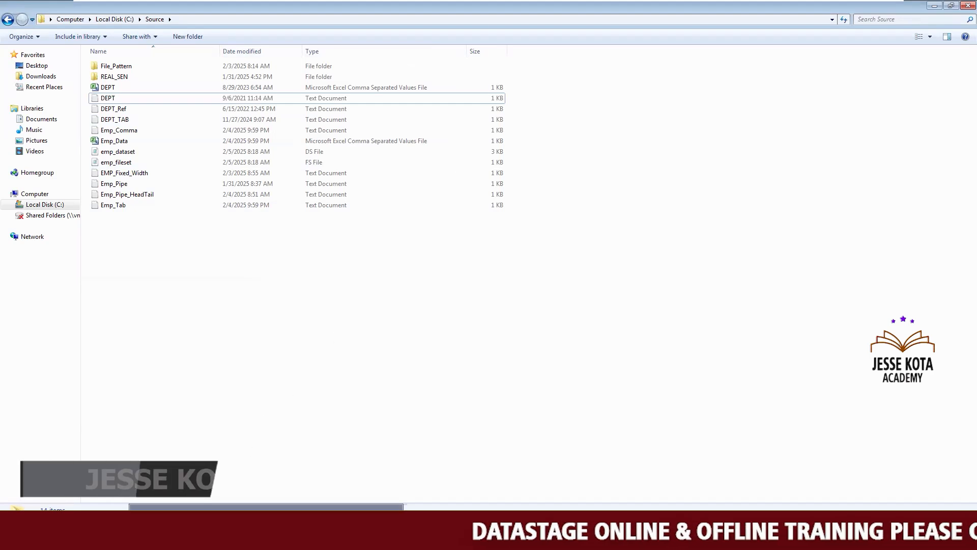
Step: Return to the Sequential_File_0 stage, review its format and column definitions, and close its properties
left_click(356, 518)
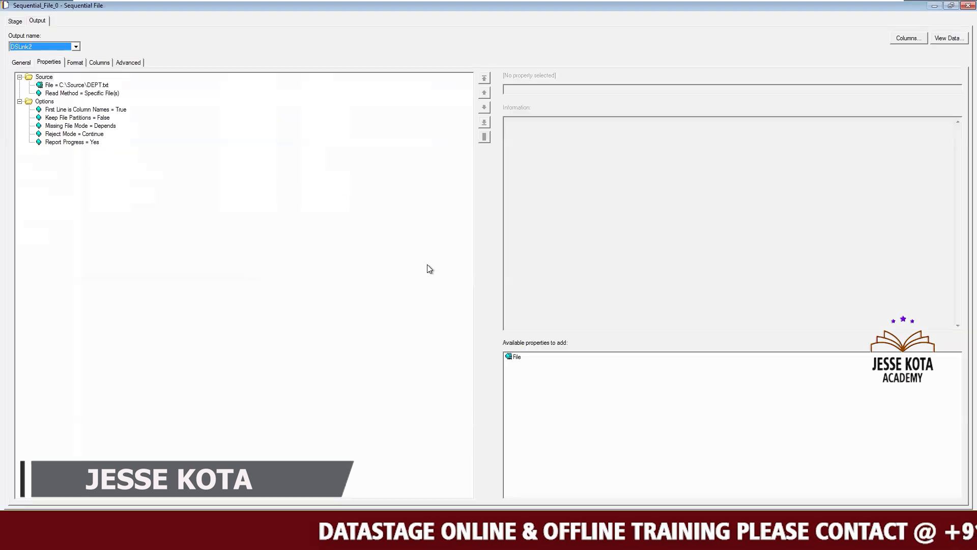
left_click(75, 62)
left_click(100, 62)
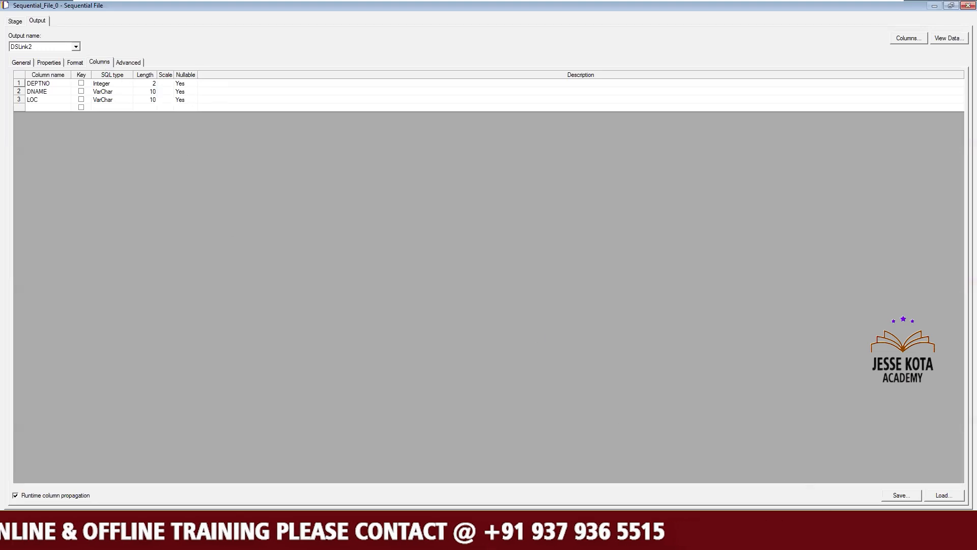
left_click(862, 519)
Step: Review the input properties of the DB2_Connector_1 stage and check the existing tables in SqlDbx
left_click(709, 178)
left_click(717, 175)
double_click(716, 175)
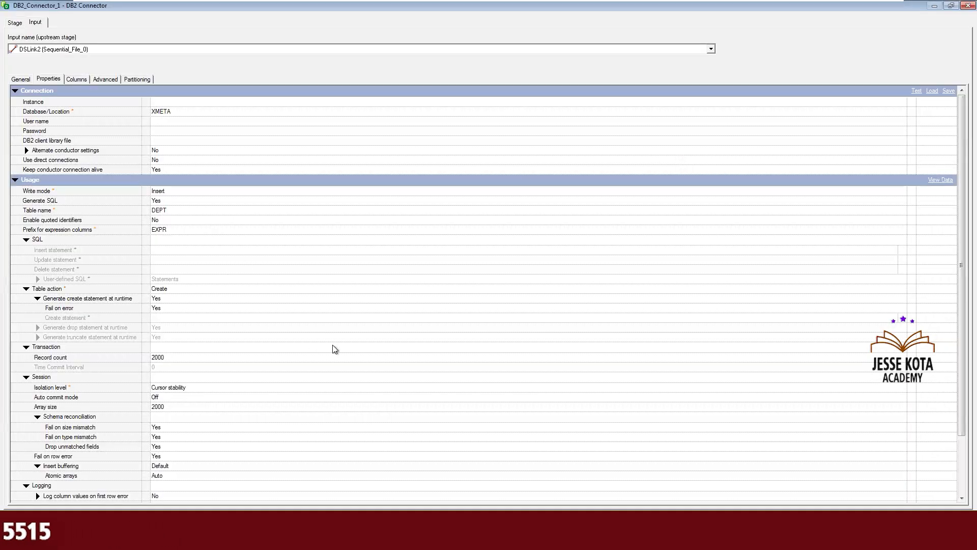
left_click(870, 518)
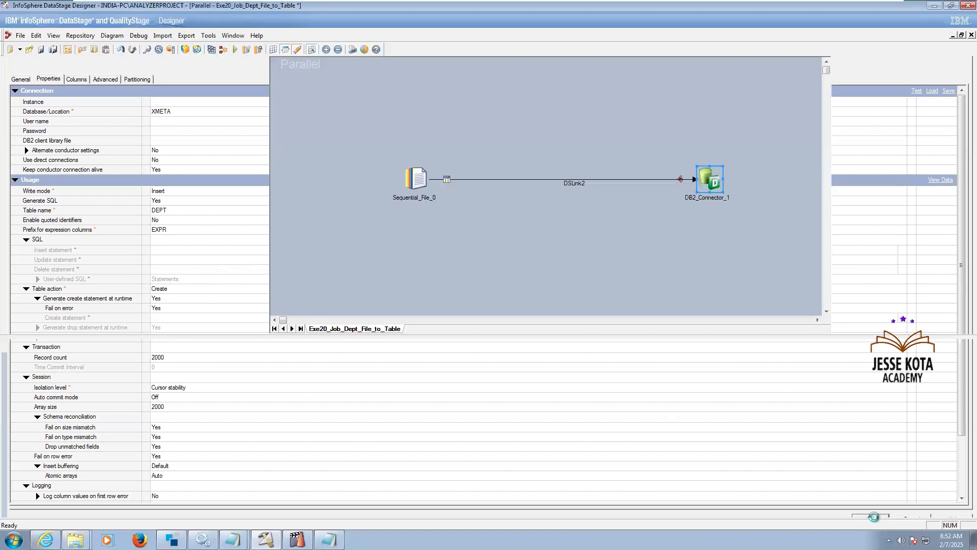
key("alt+Tab")
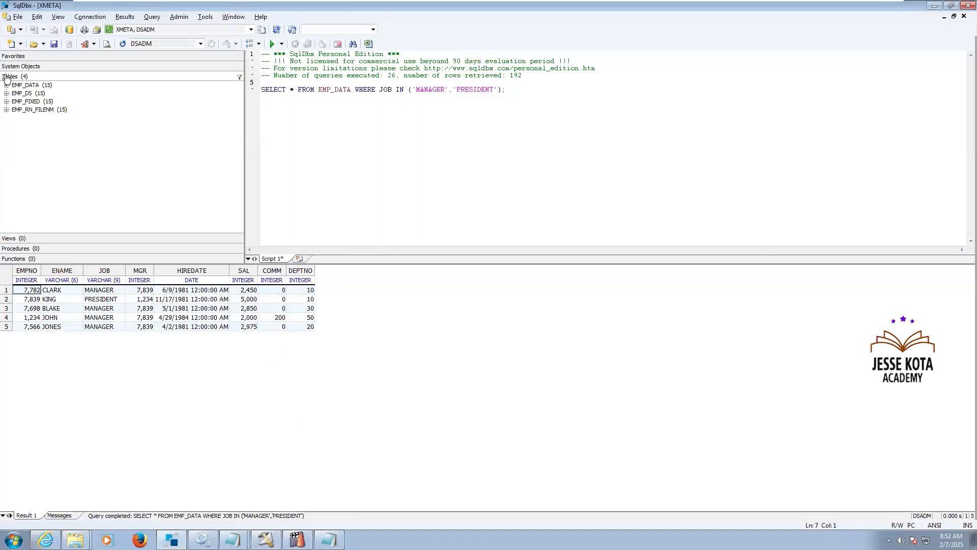
key("alt+Tab")
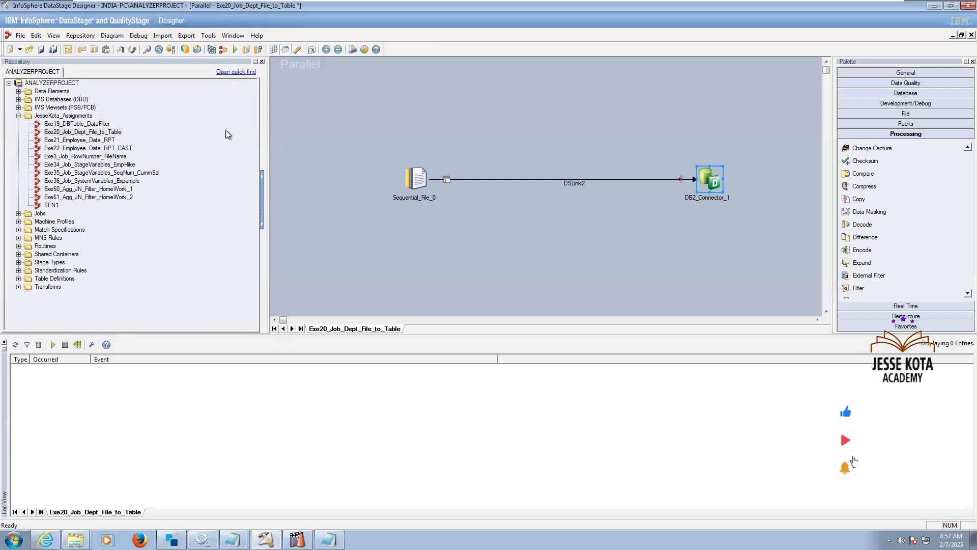
Step: Compile the job Exe20_Job_Dept_File_to_Table and run it with no warnings limit
left_click(239, 50)
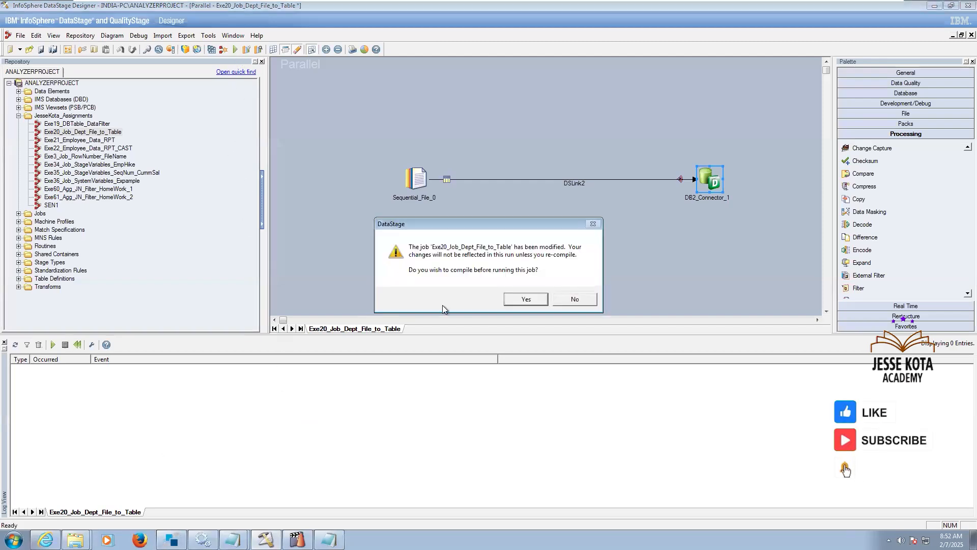
left_click(545, 304)
key("Return")
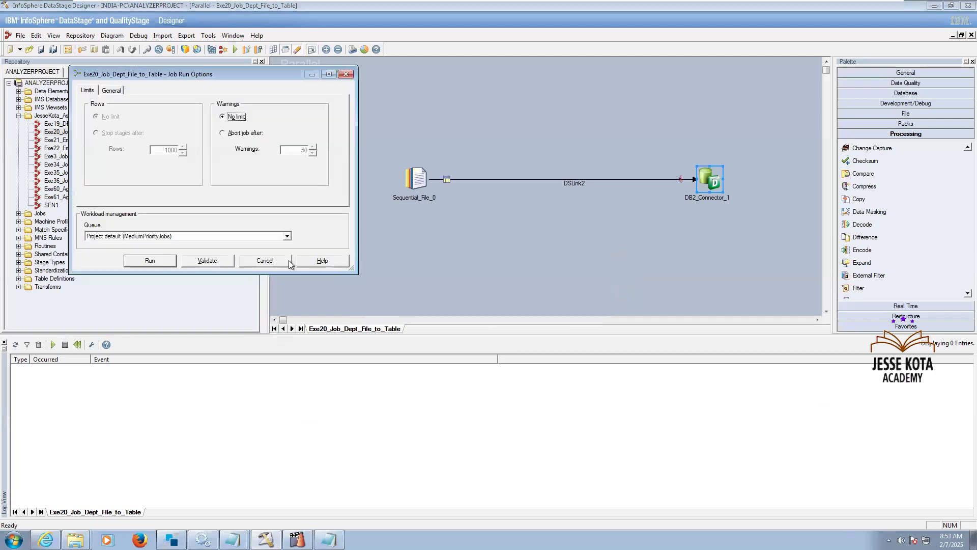
left_click(151, 260)
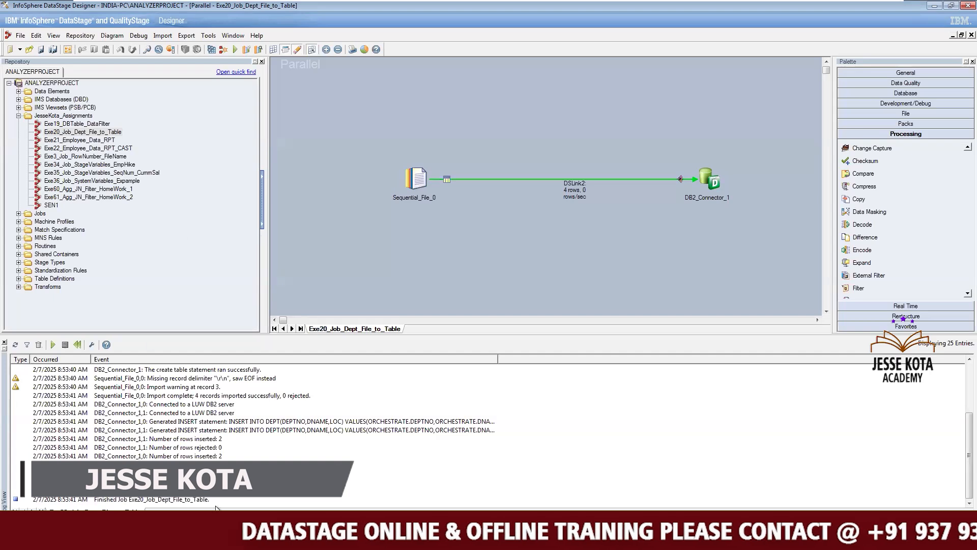
Step: Switch to SqlDbx, refresh the table list and display all rows of the DEPT table
key("alt+Tab")
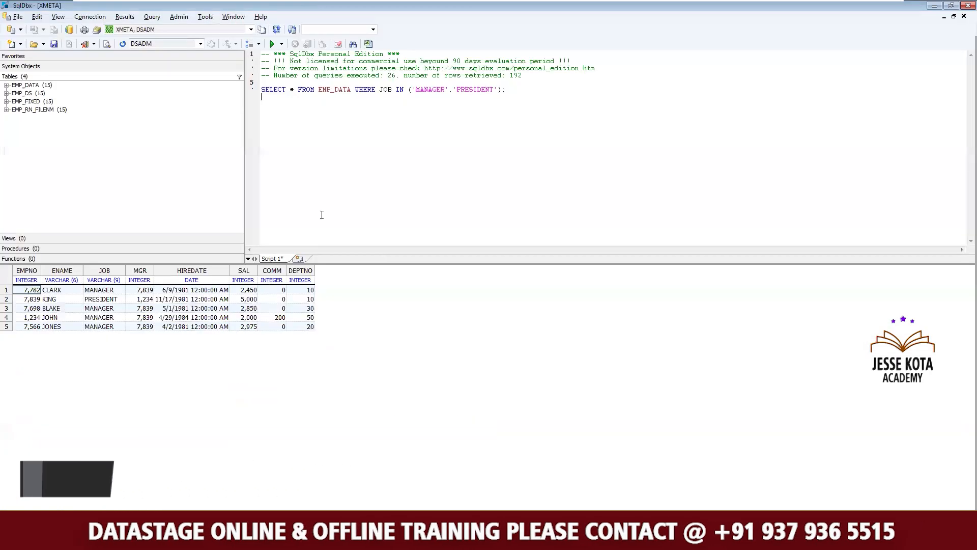
left_click(90, 17)
left_click(117, 40)
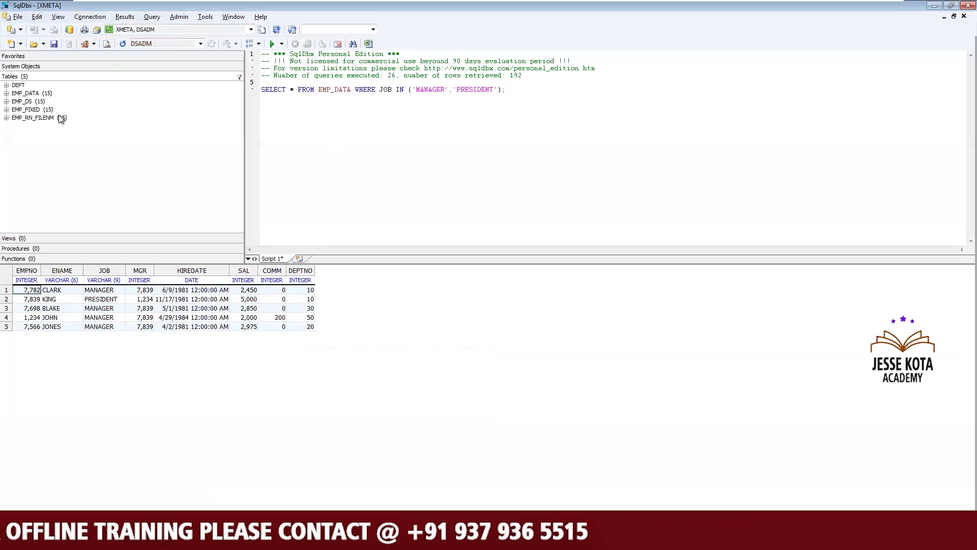
right_click(18, 85)
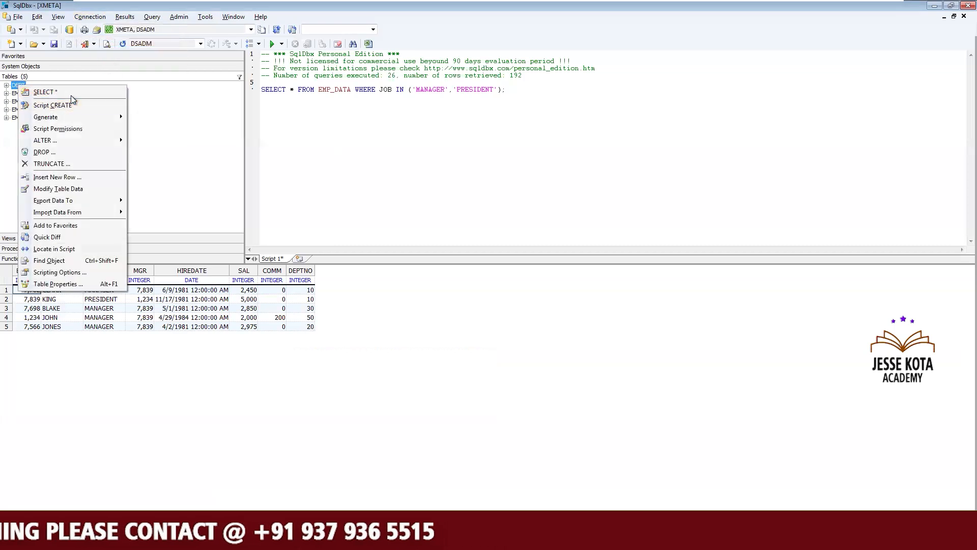
left_click(71, 93)
Step: Replace the script text with the query SELECT * FROM DEPT and execute it
key("ctrl+a")
key("BackSpace")
type("sele")
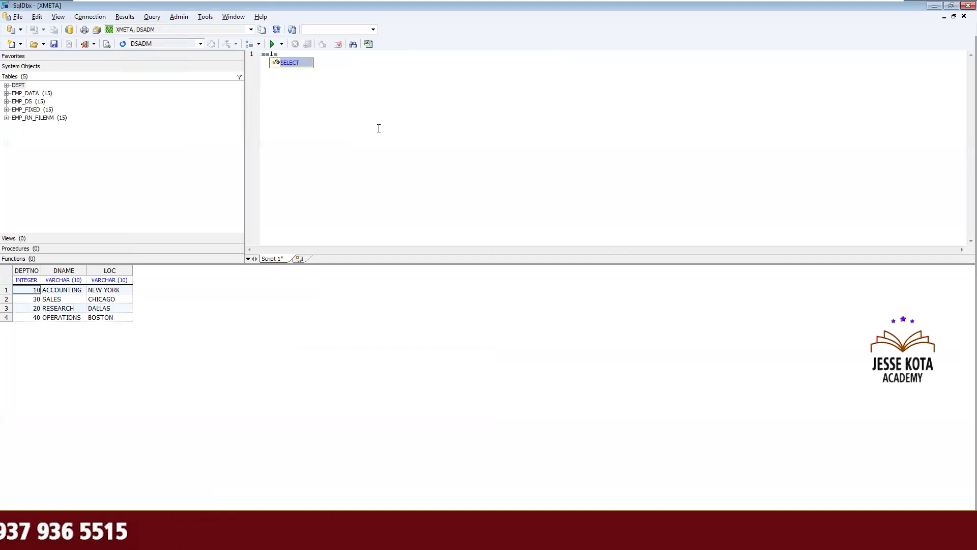
key("Return")
type("* fro")
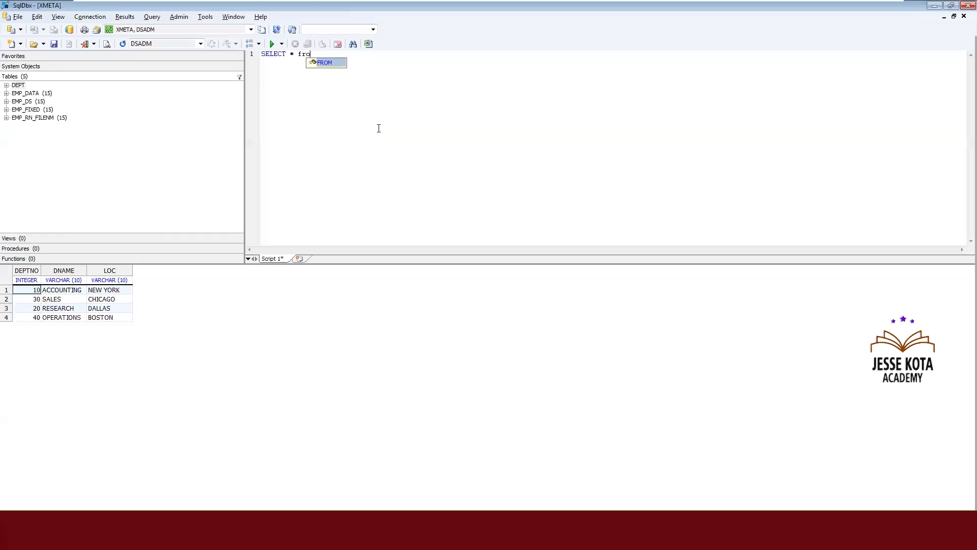
key("Return")
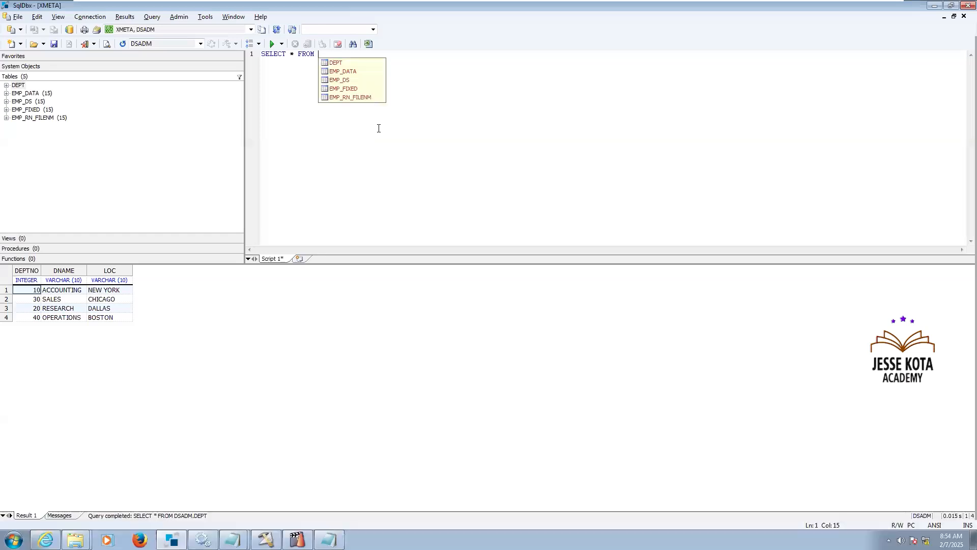
left_click(343, 59)
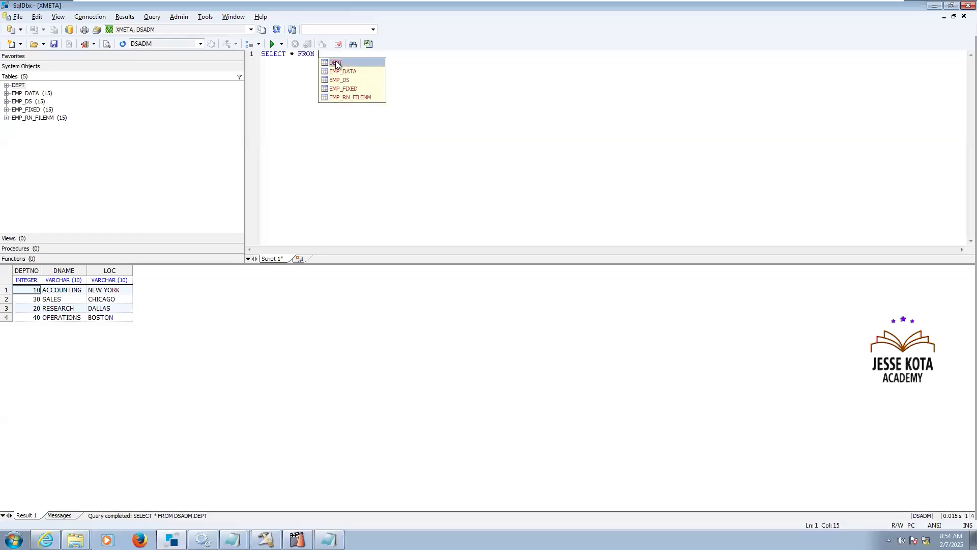
double_click(336, 63)
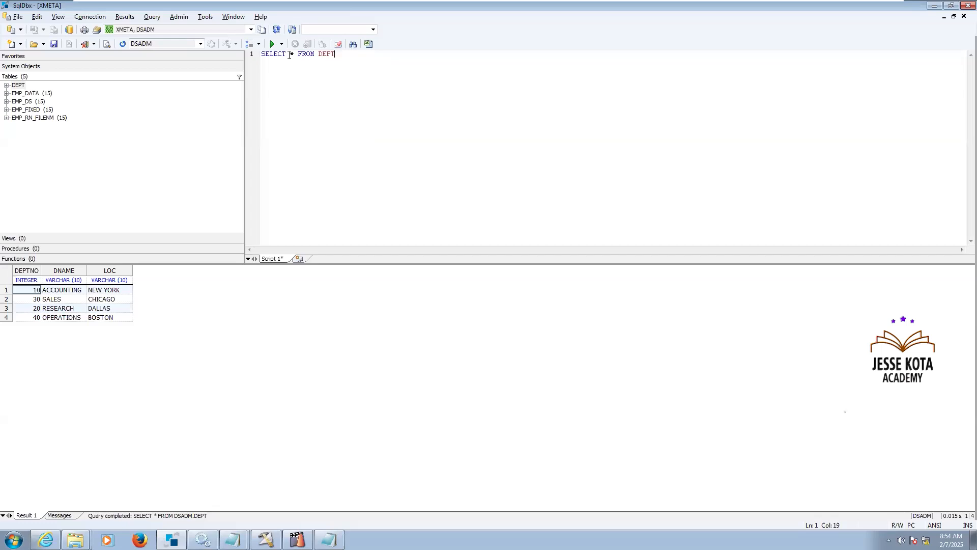
left_click(271, 44)
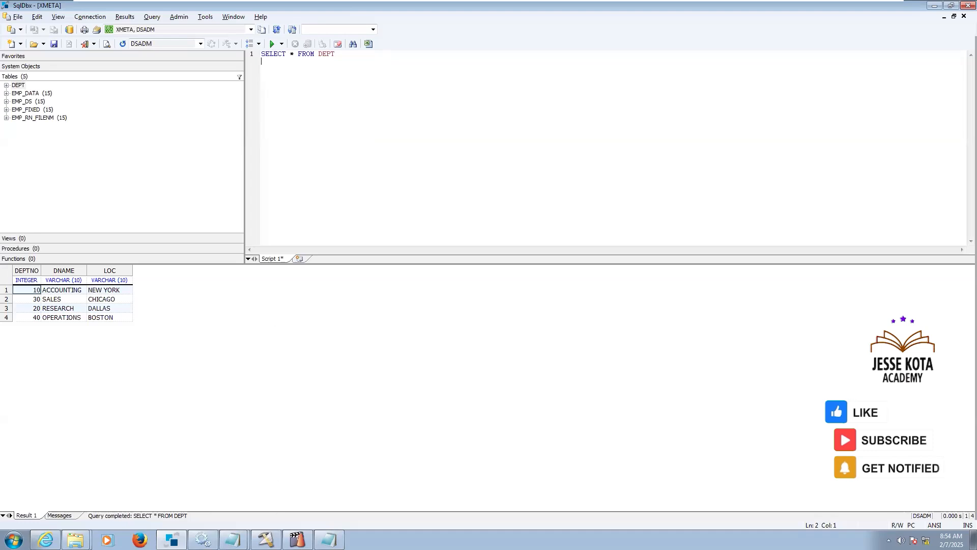
Step: Close the Exe20 job in DataStage Designer and return to assignment 21, Employee Dept table report, in the Excel assignment sheet
key("alt+Tab")
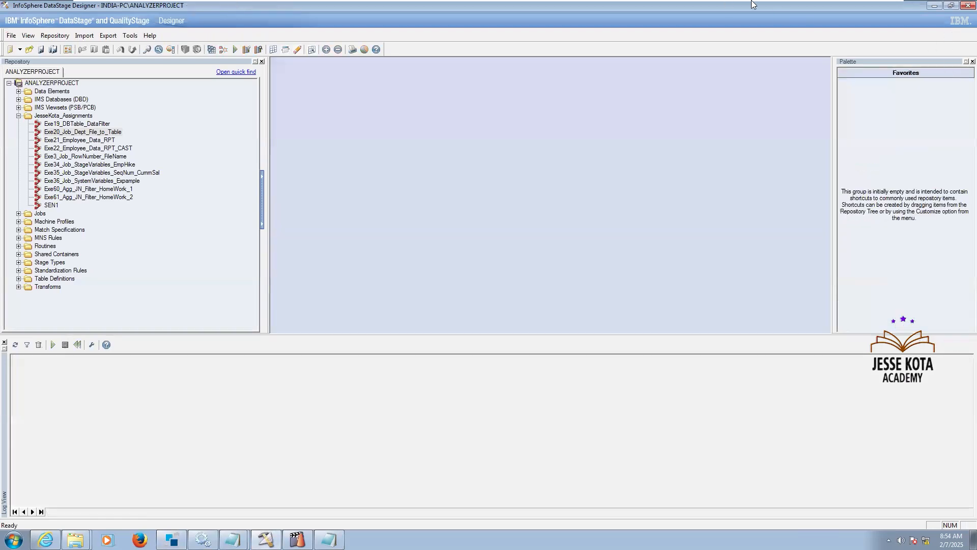
mouse_move(753, 3)
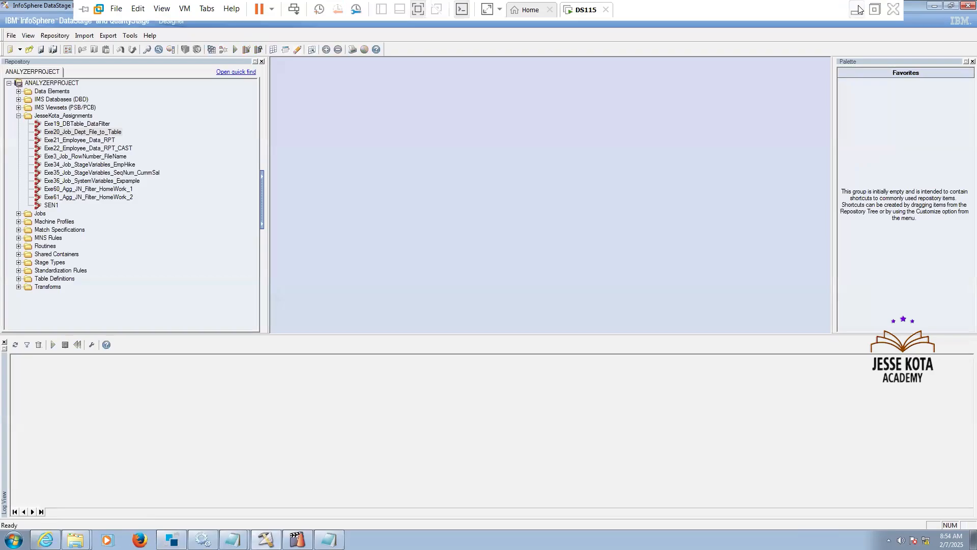
left_click(858, 10)
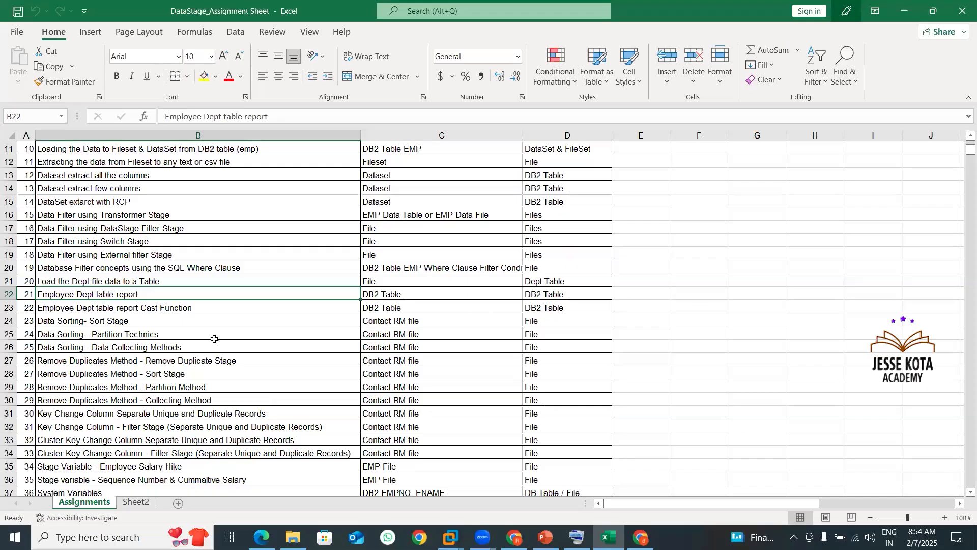
left_click(698, 294)
left_click(116, 293)
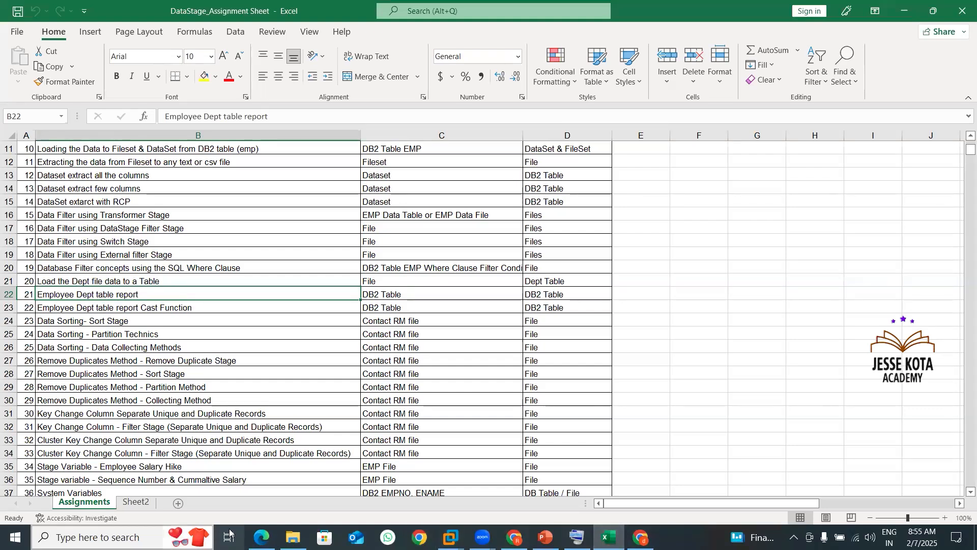
Step: Open the Data_Mapping_Sheet workbook from the DataStage training material folder on the DataStage (F:) drive
left_click(292, 536)
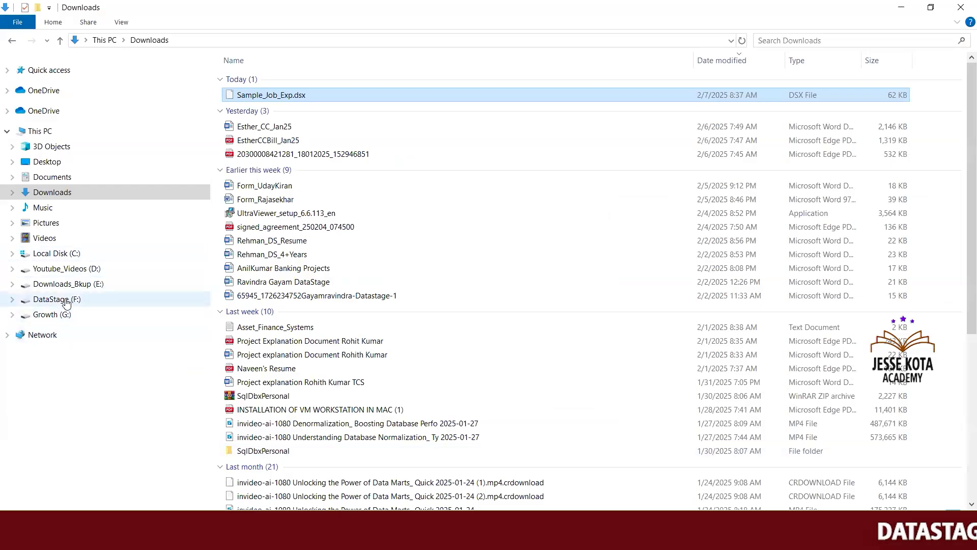
left_click(65, 300)
double_click(285, 79)
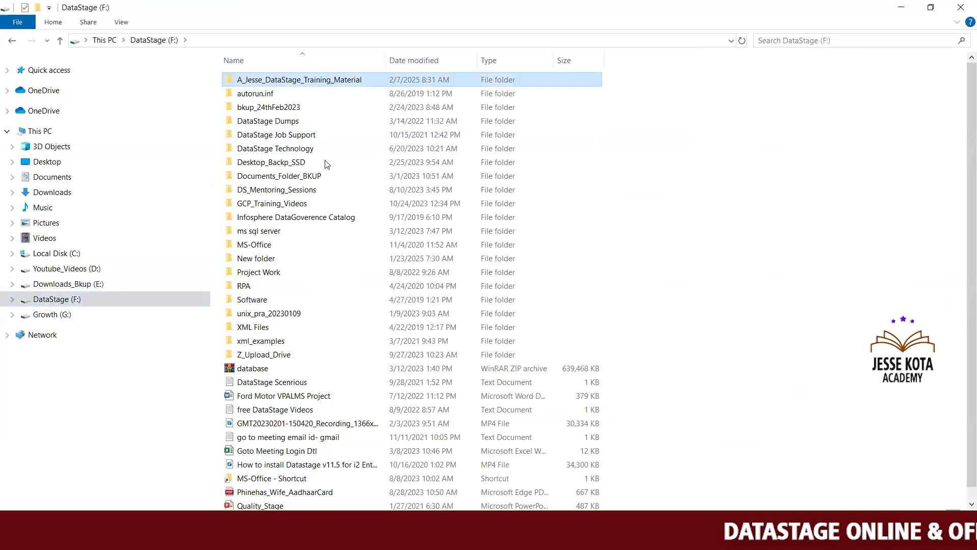
double_click(279, 134)
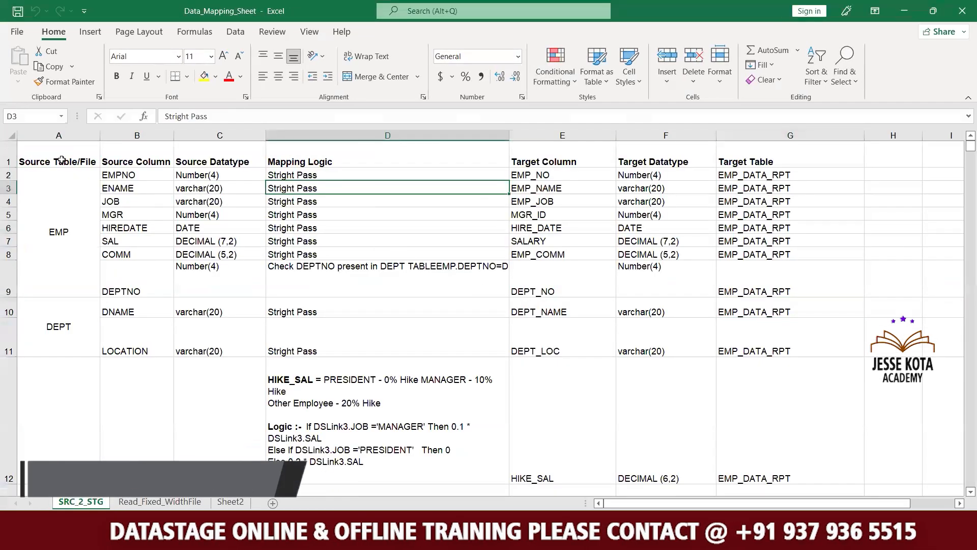
Step: Examine the EMP and DEPT source tables on the SRC_2_STG sheet and the DNAME row's mapping to its target column
key("ctrl+Home")
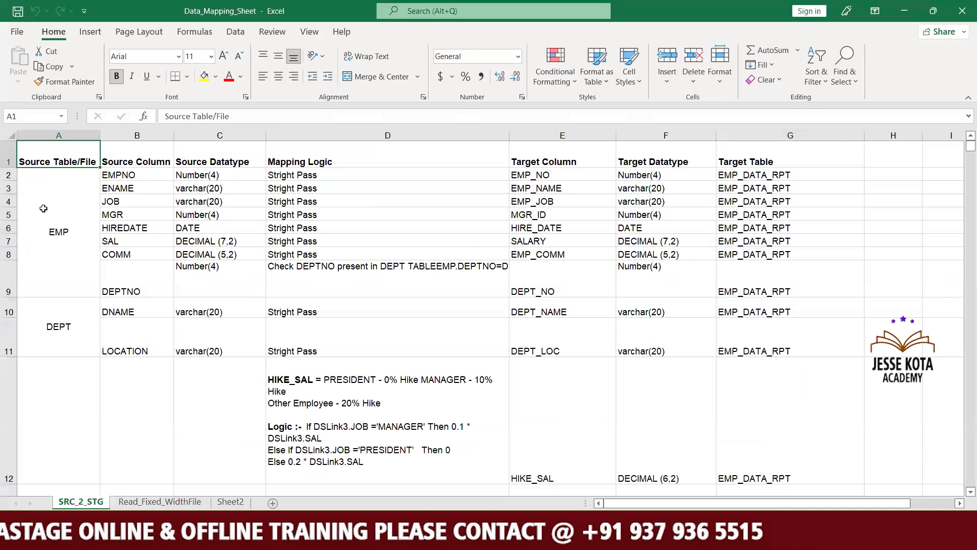
left_click(43, 208)
left_click(54, 314)
left_click(55, 265)
left_click(58, 304)
left_click(59, 280)
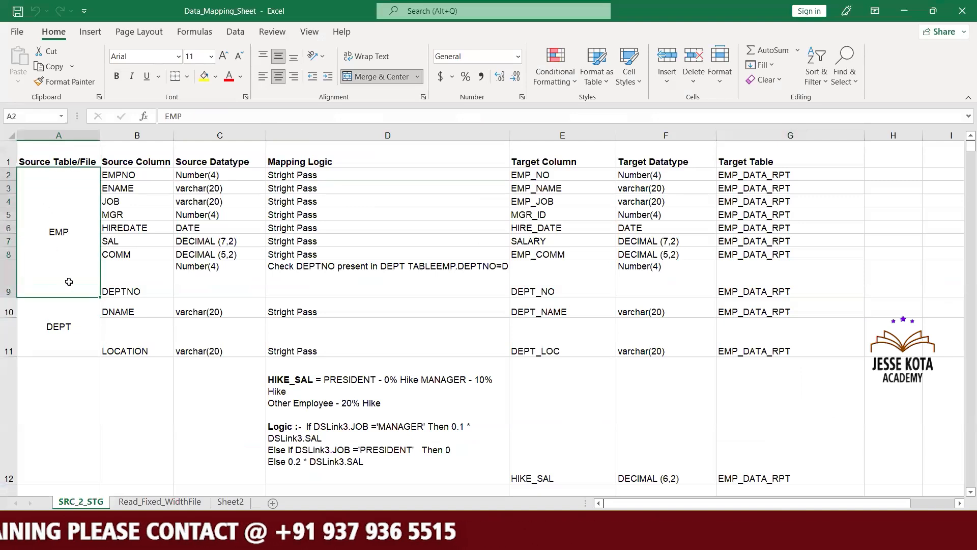
left_click(56, 336)
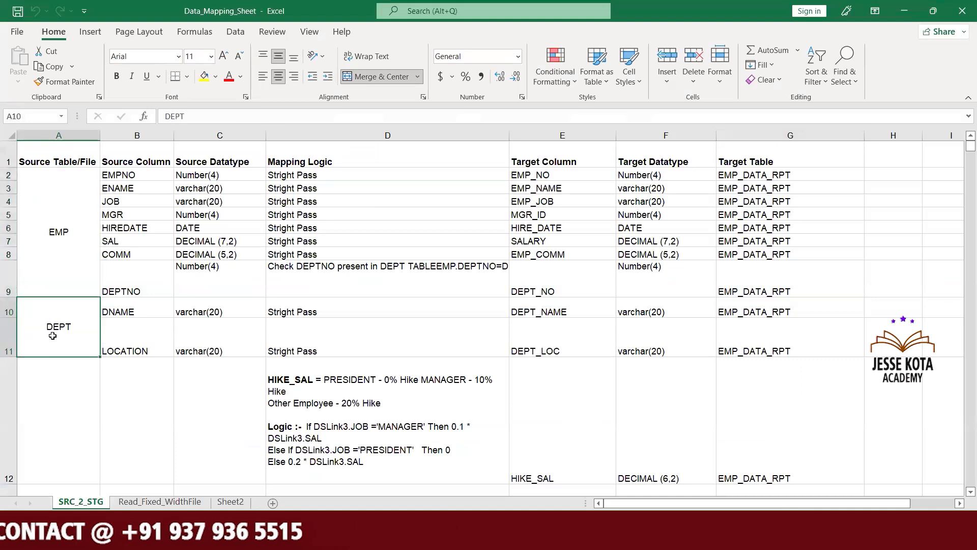
key("Right")
key("Right")
key("Right")
key("Right")
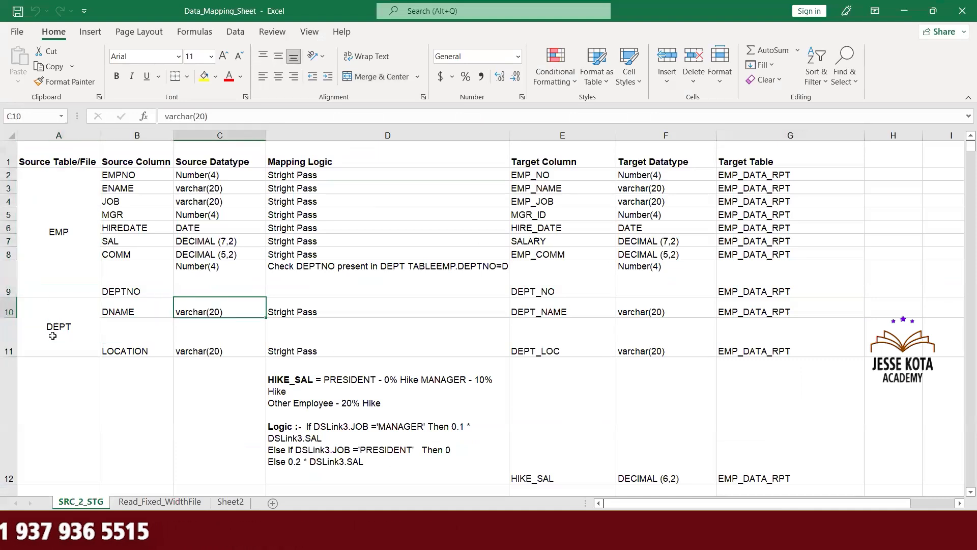
key("Right")
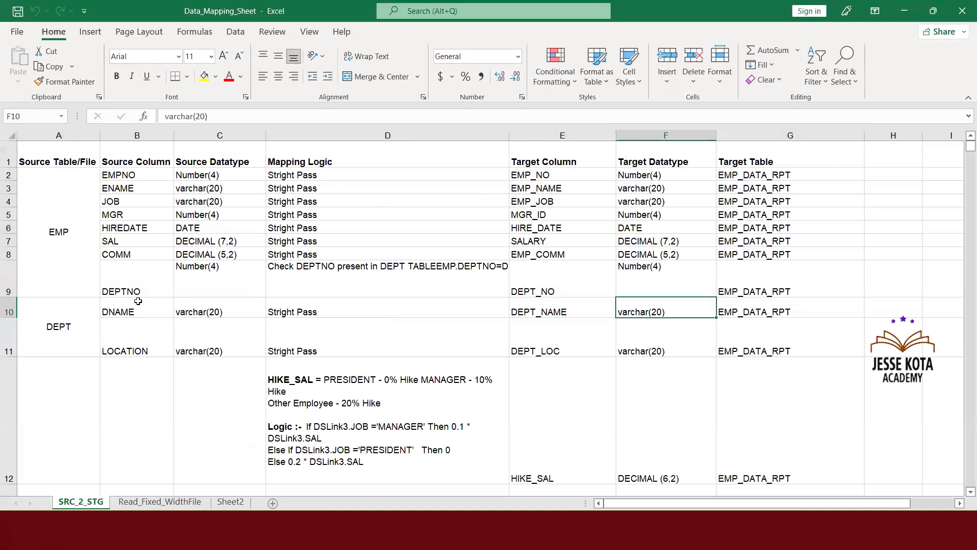
Step: Widen the Target Datatype column slightly and autofit the Target Table column to its contents on the SRC_2_STG sheet
left_click(372, 163)
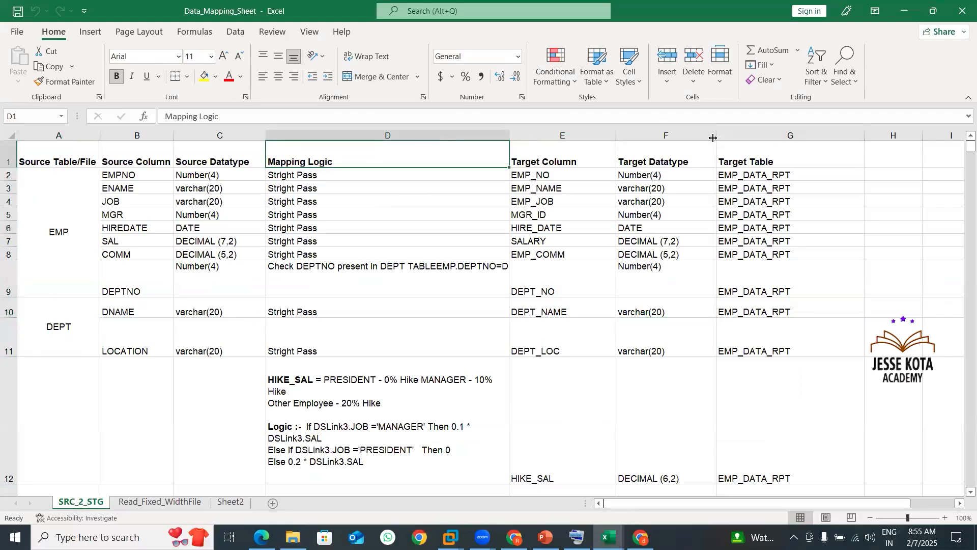
left_click_drag(713, 137, 743, 138)
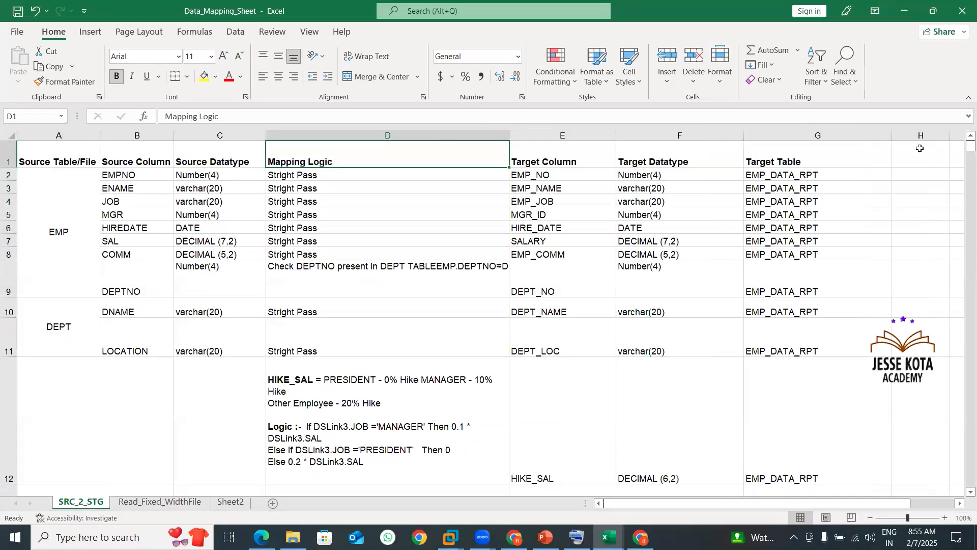
double_click(894, 138)
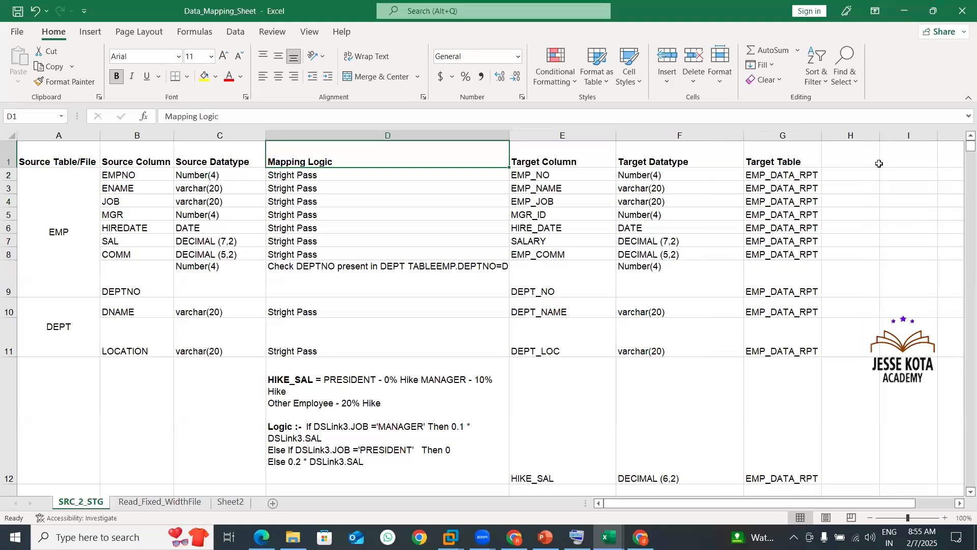
left_click(832, 302)
scroll(833, 311, "down", 9)
scroll(832, 316, "up", 9)
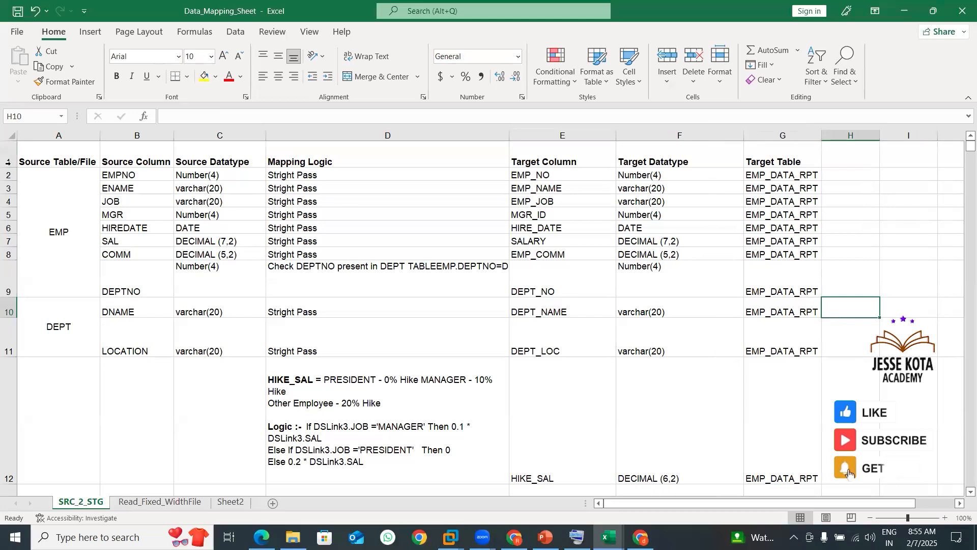
Step: Examine the SRC_2_STG headers for source table, column and datatype, the mapping logic, and the target column, datatype and table
left_click(64, 201)
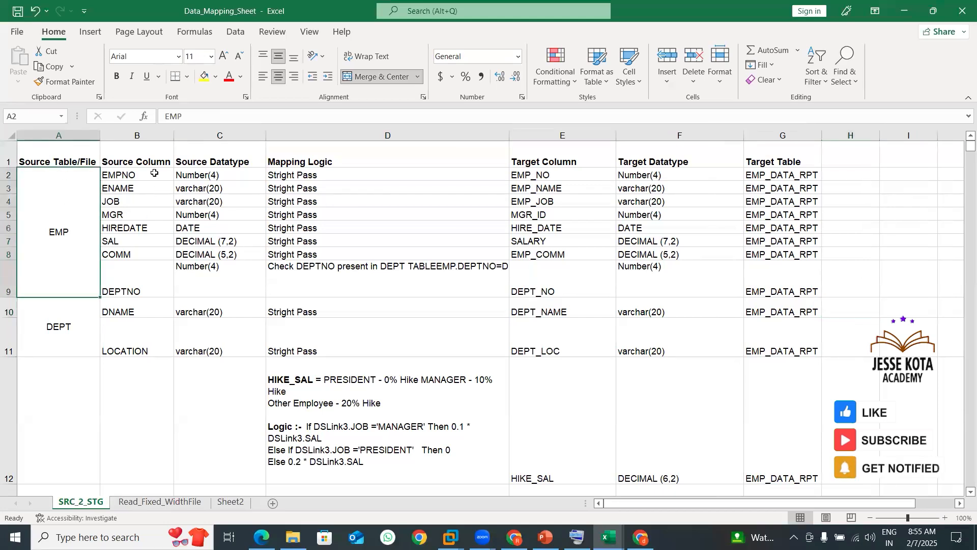
left_click(150, 155)
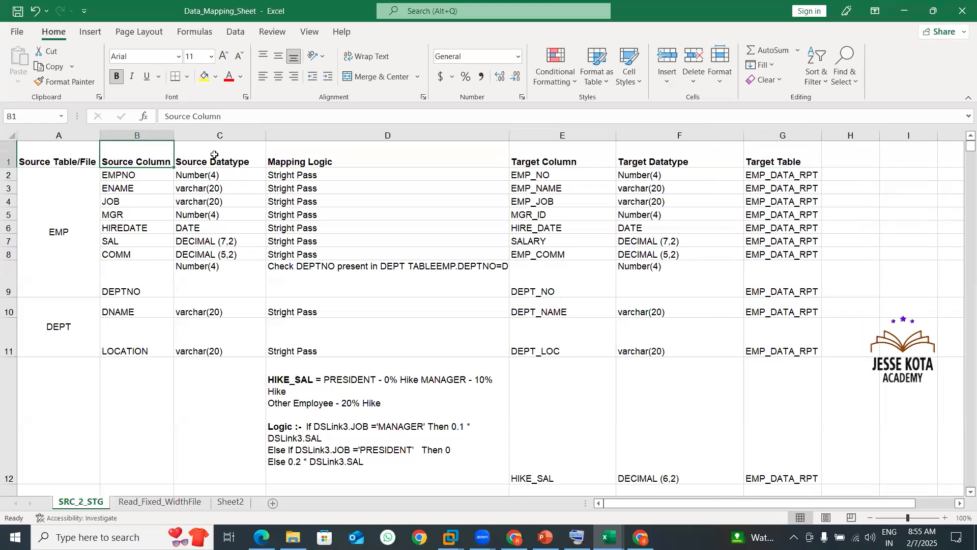
left_click(253, 162)
left_click(351, 161)
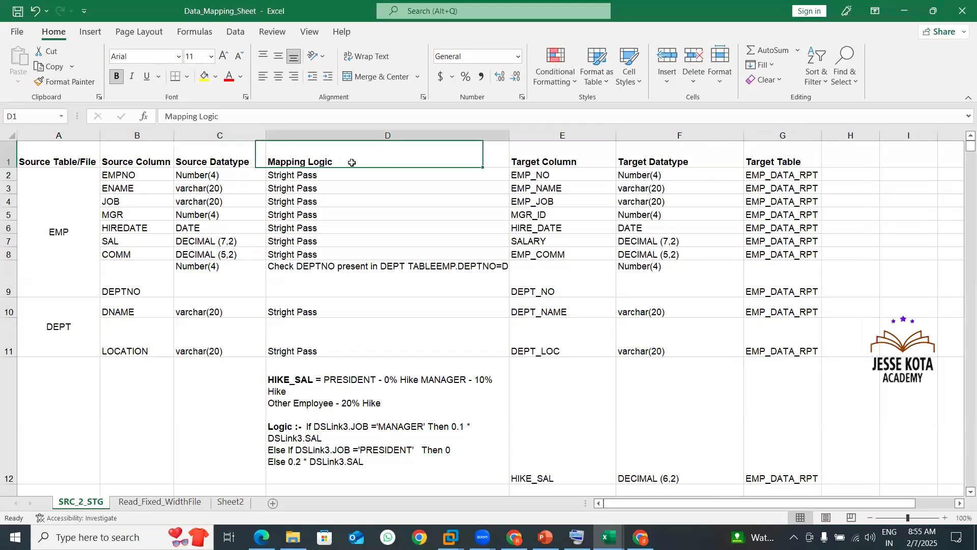
left_click(572, 152)
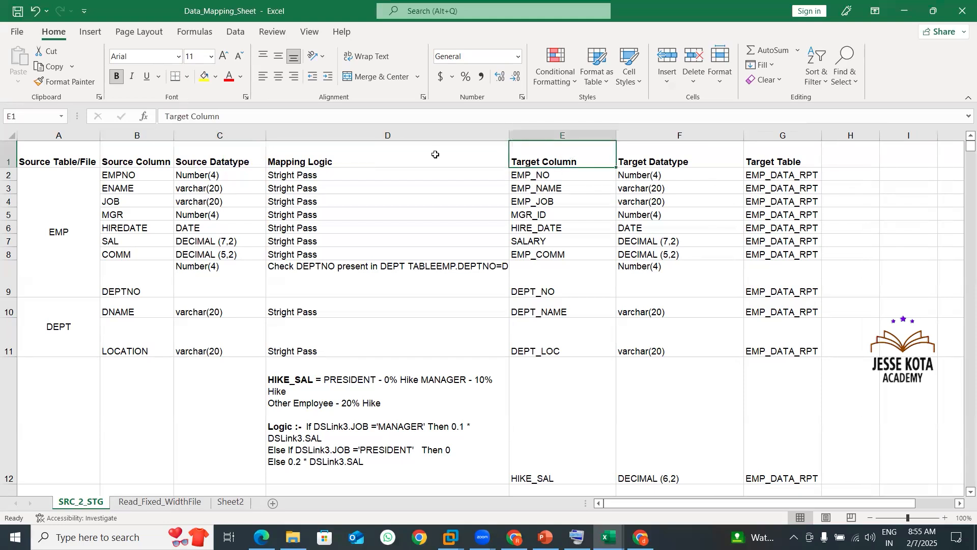
left_click(288, 152)
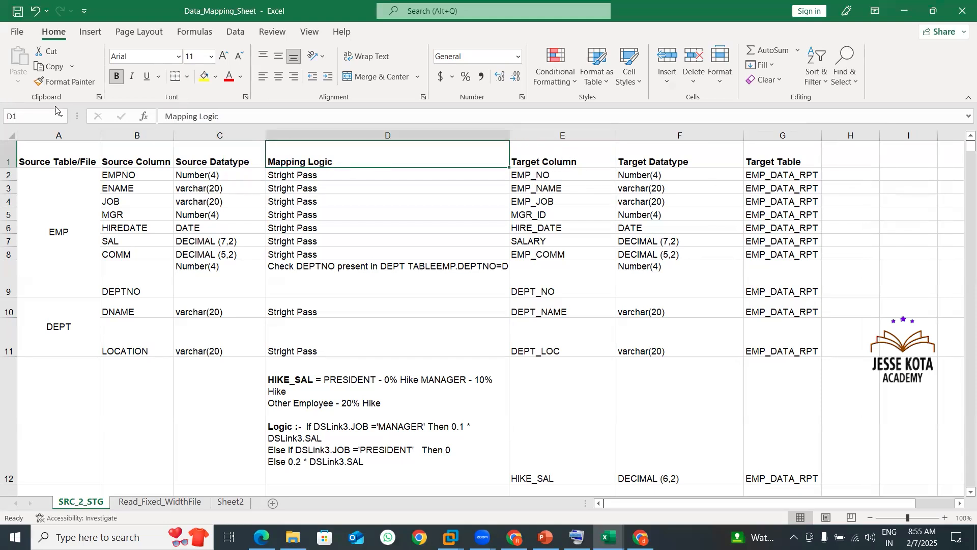
left_click(53, 154)
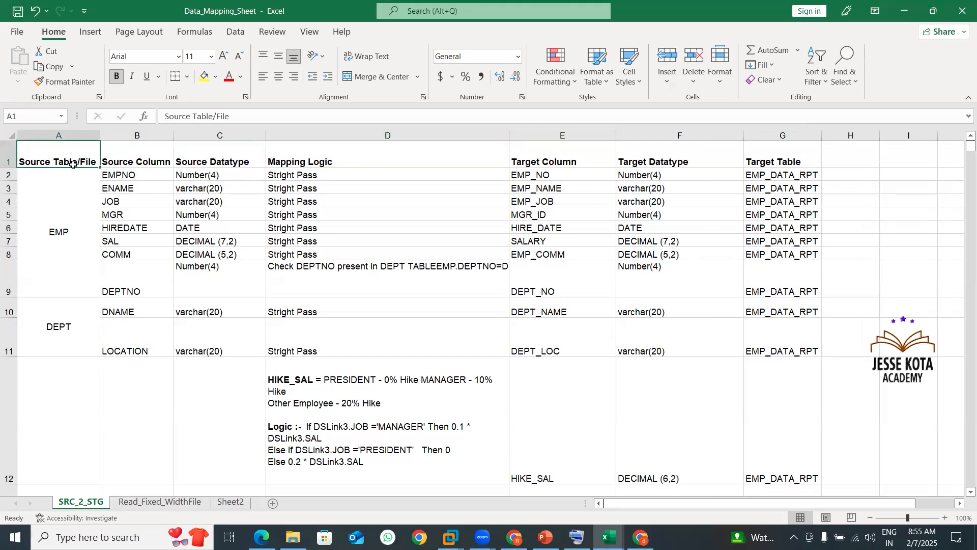
left_click(146, 153)
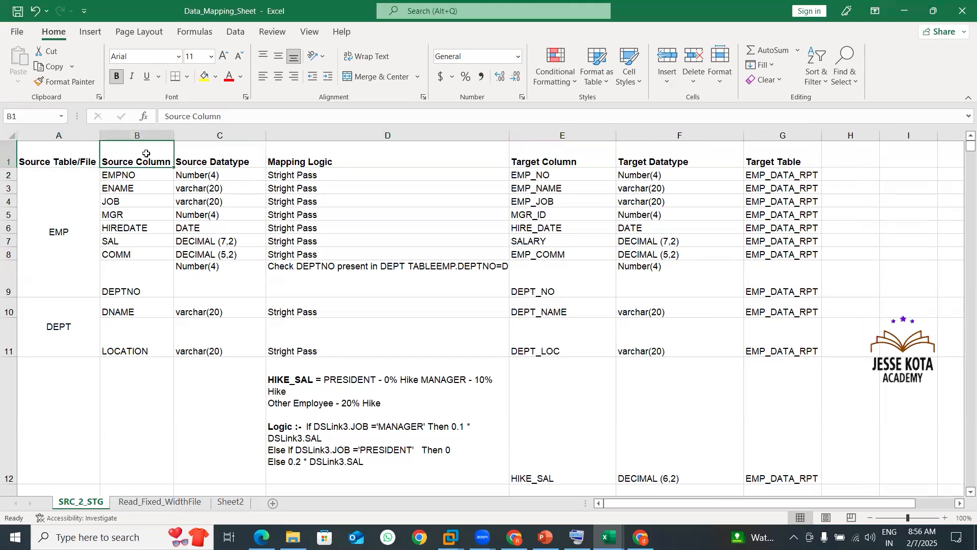
left_click(224, 149)
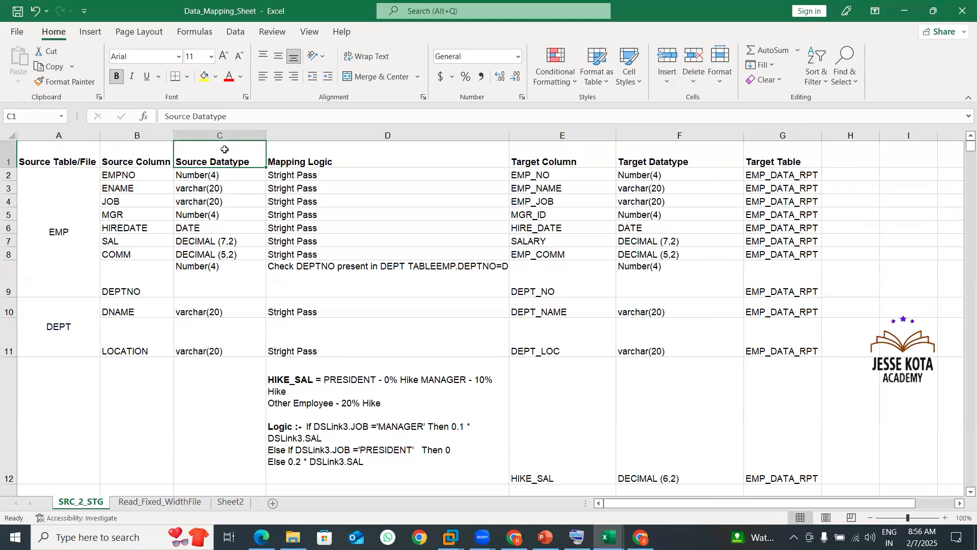
left_click(153, 178)
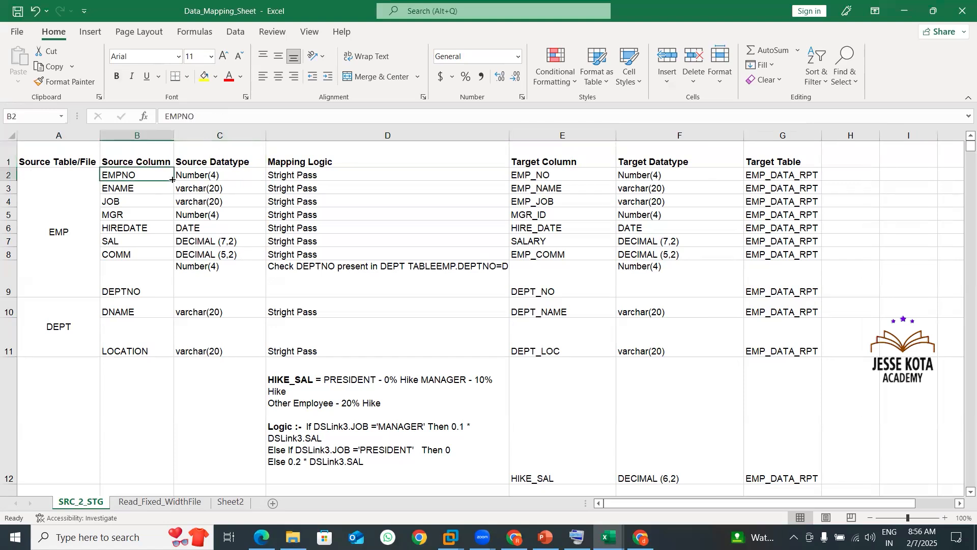
left_click(209, 174)
left_click(671, 151)
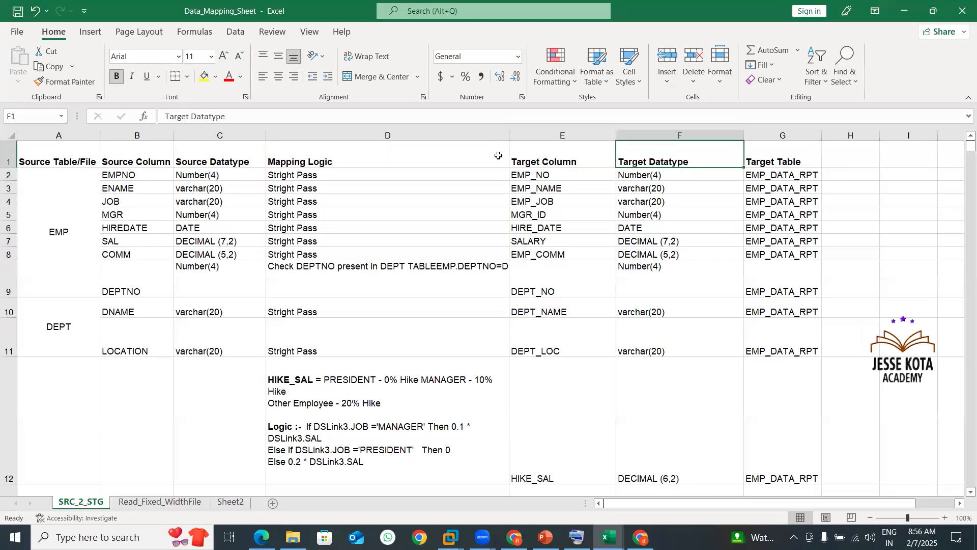
left_click(529, 164)
left_click(654, 152)
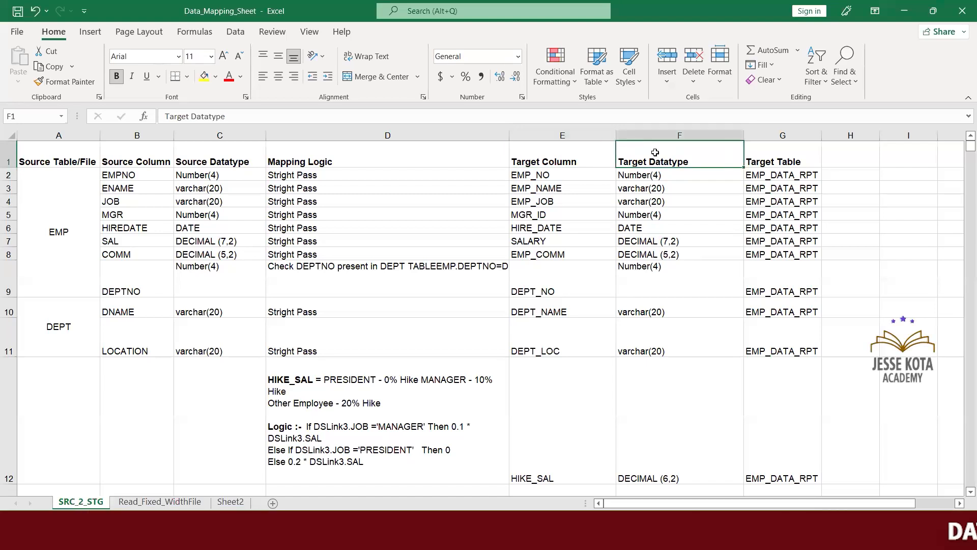
left_click(778, 158)
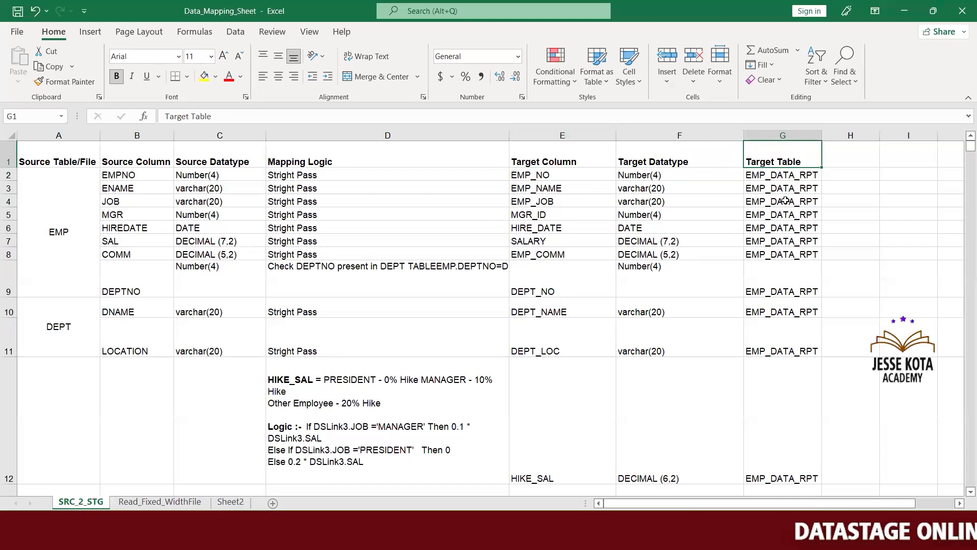
Step: Compare the source and target datatypes of the EMP and DEPT columns in the SRC_2_STG mapping sheet
left_click(648, 178)
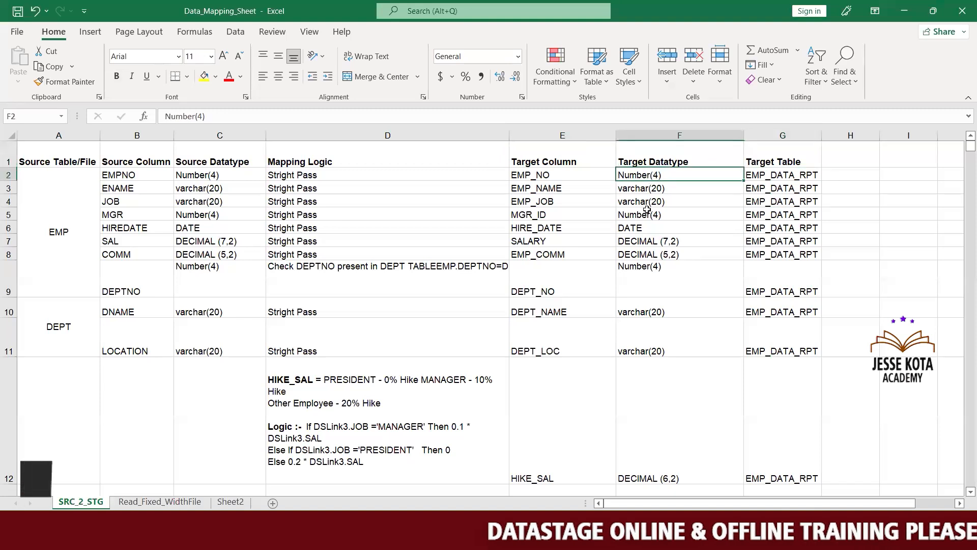
key("Down")
left_click(647, 213)
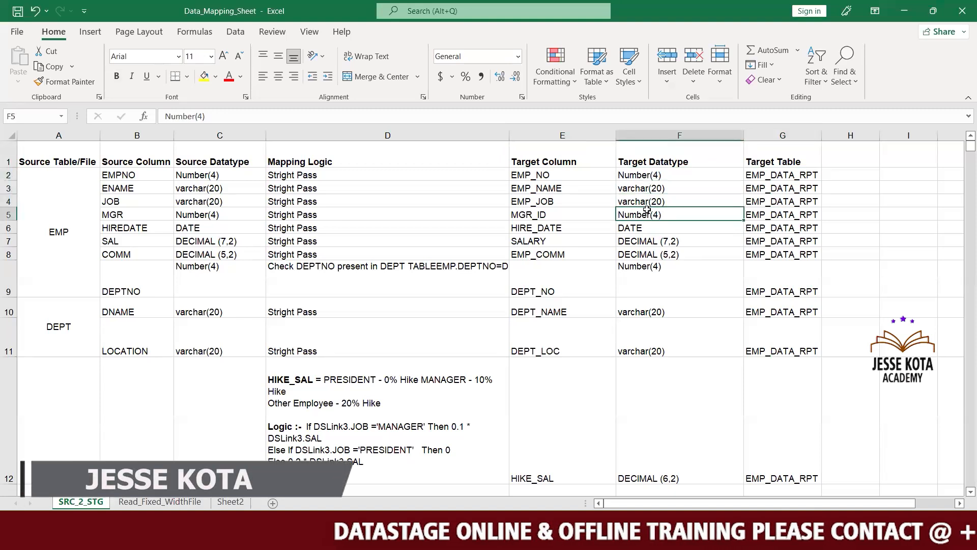
key("Down")
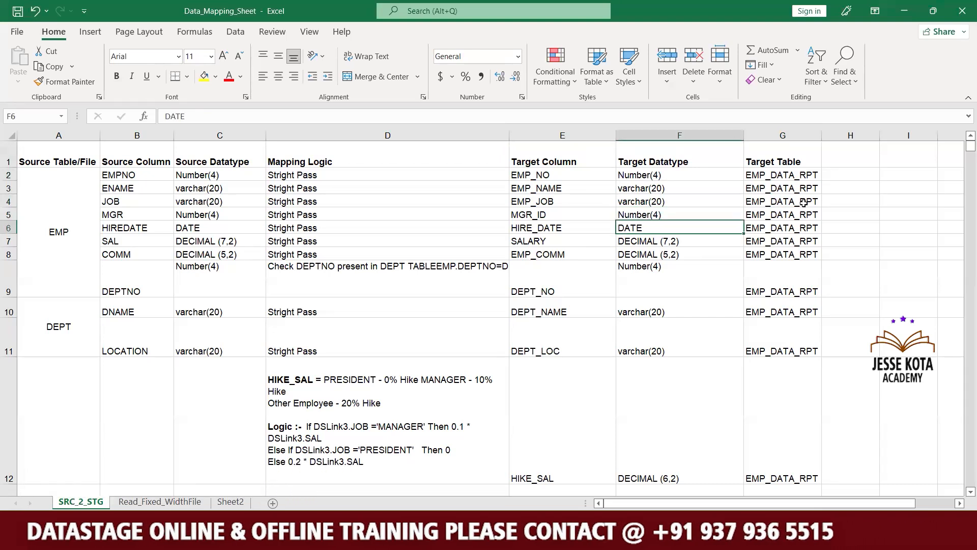
key("Down")
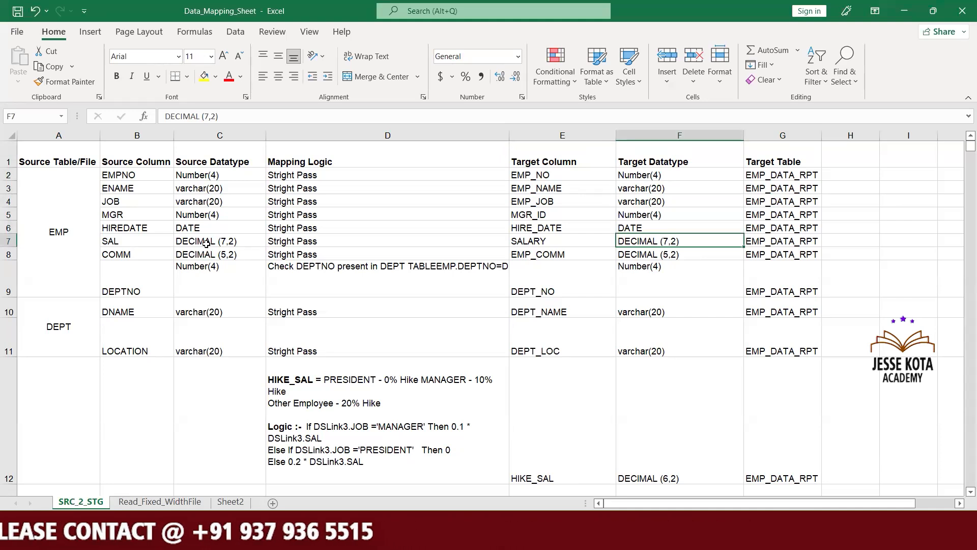
key("Left")
key("Left")
key("Left")
left_click(224, 257)
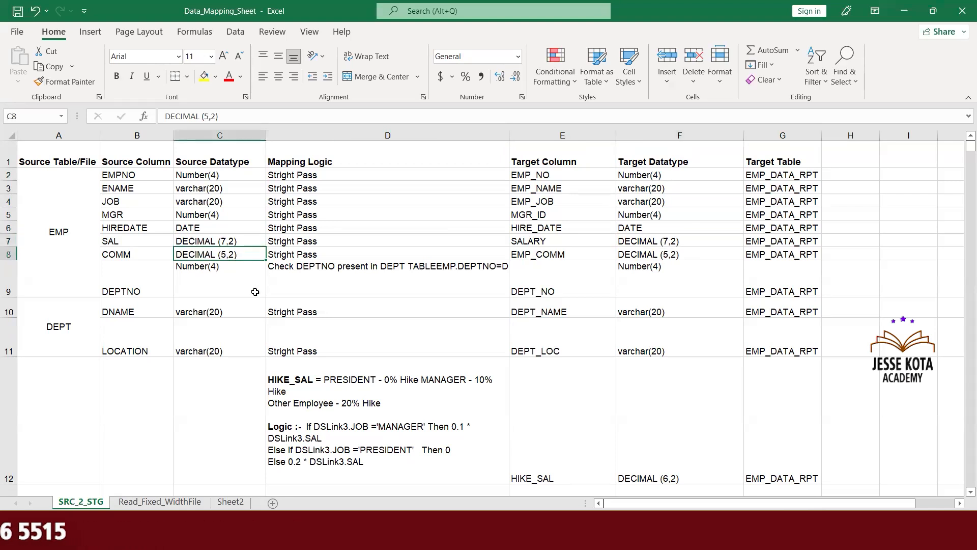
left_click(234, 281)
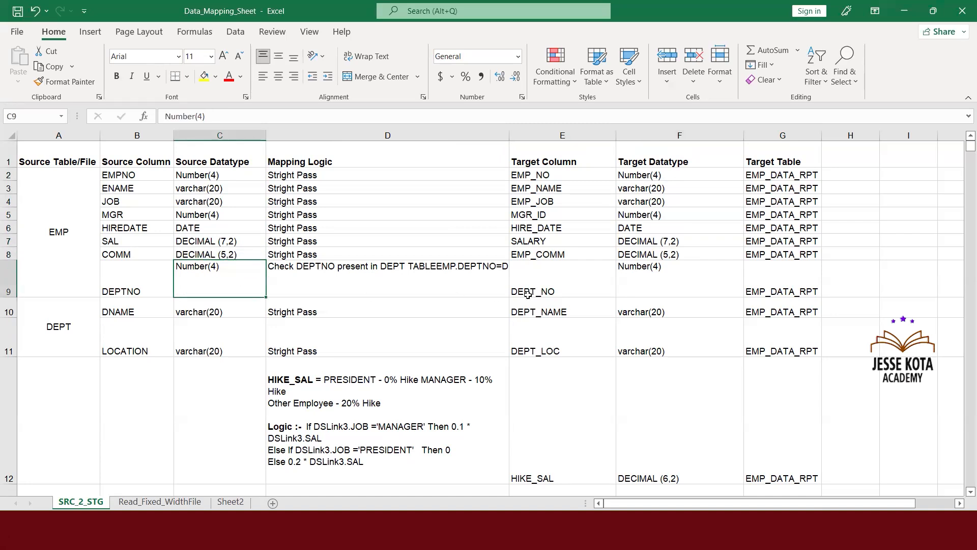
left_click(677, 275)
left_click(650, 314)
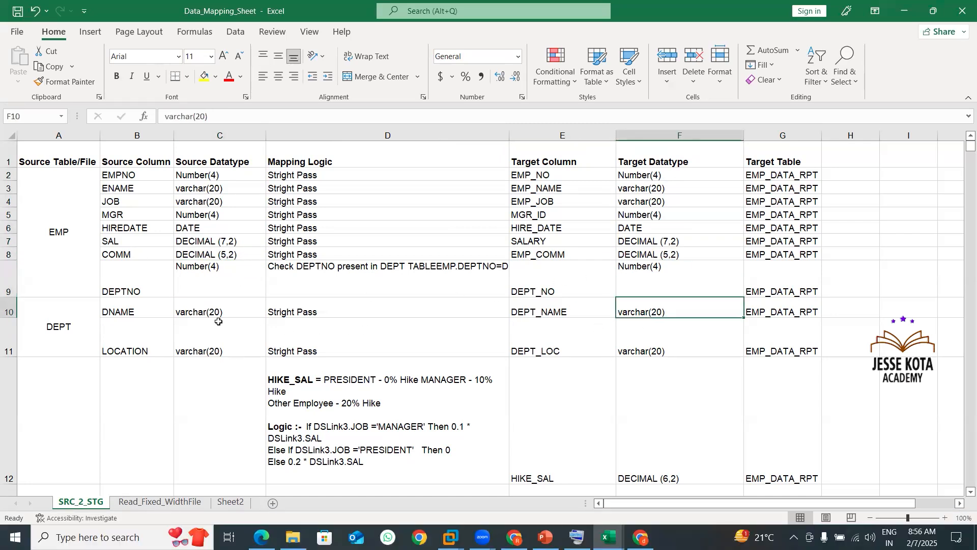
left_click(260, 312)
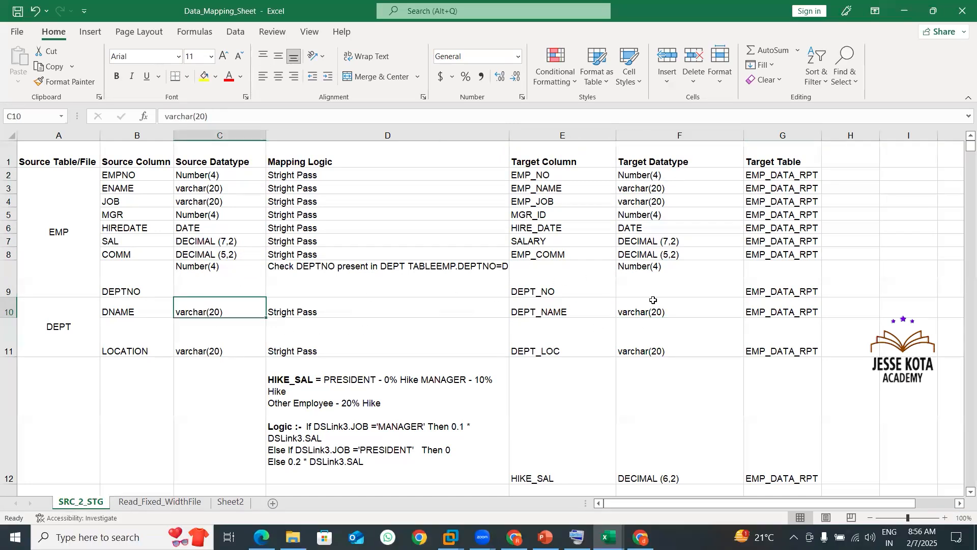
left_click(660, 304)
left_click(218, 290)
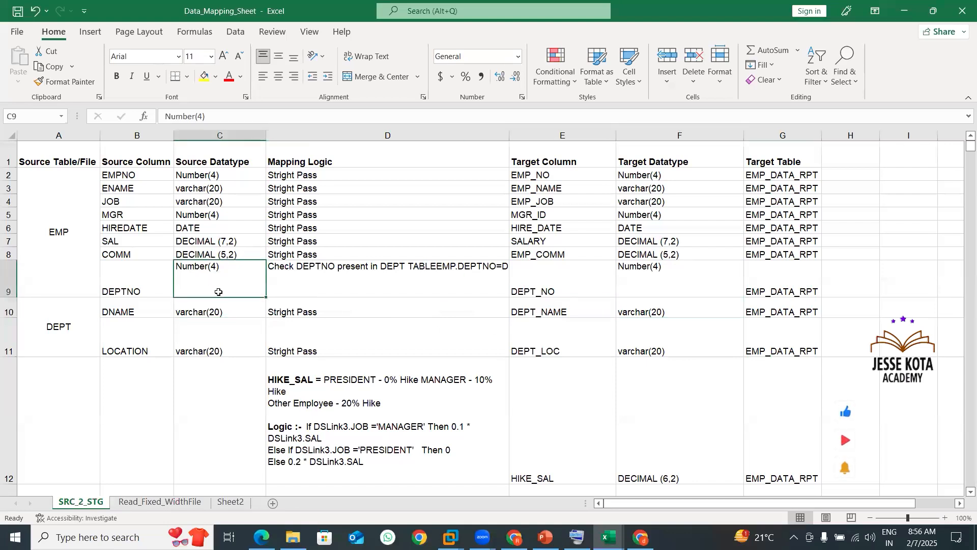
Step: Check which source table the DEPTNO, DNAME and LOCATION columns belong to in the mapping sheet
left_click(121, 285)
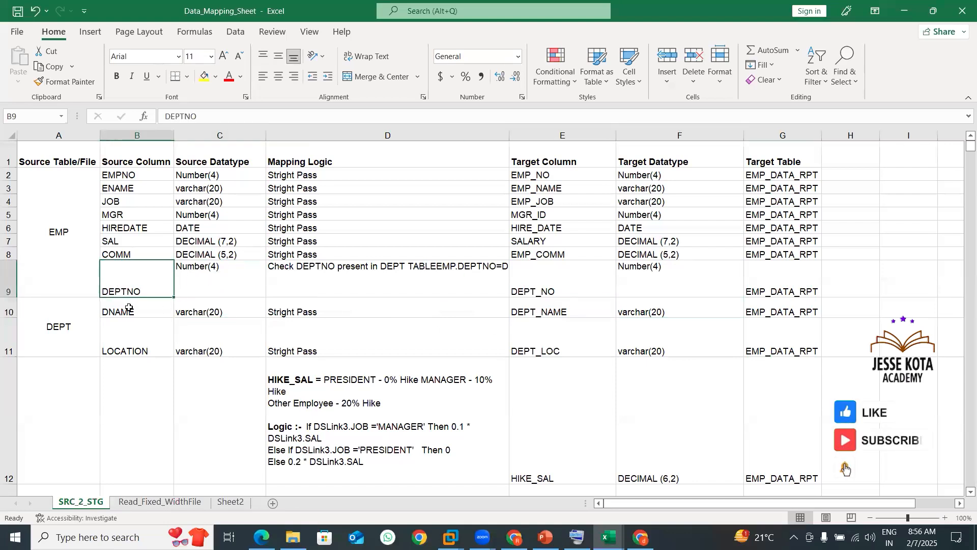
left_click(125, 308)
left_click(136, 289)
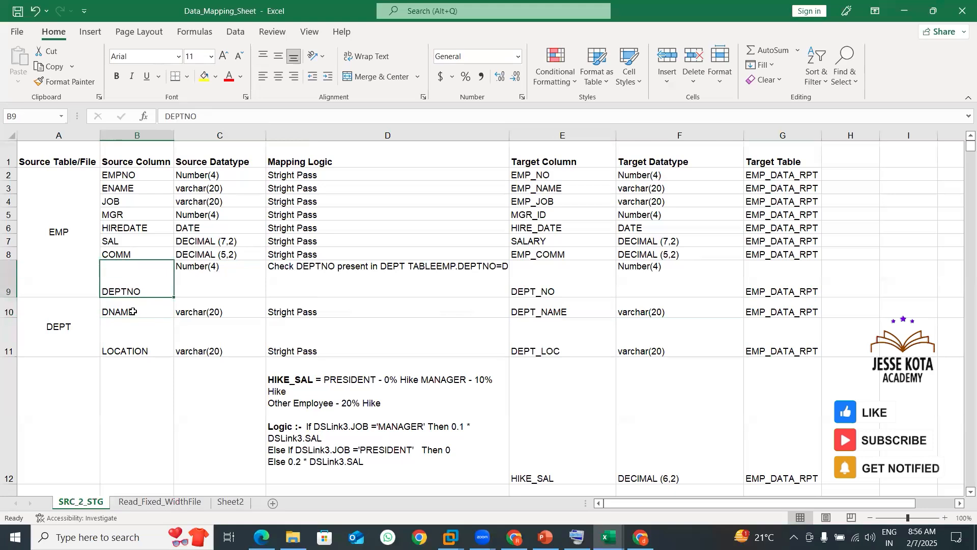
left_click(70, 256)
left_click(121, 312)
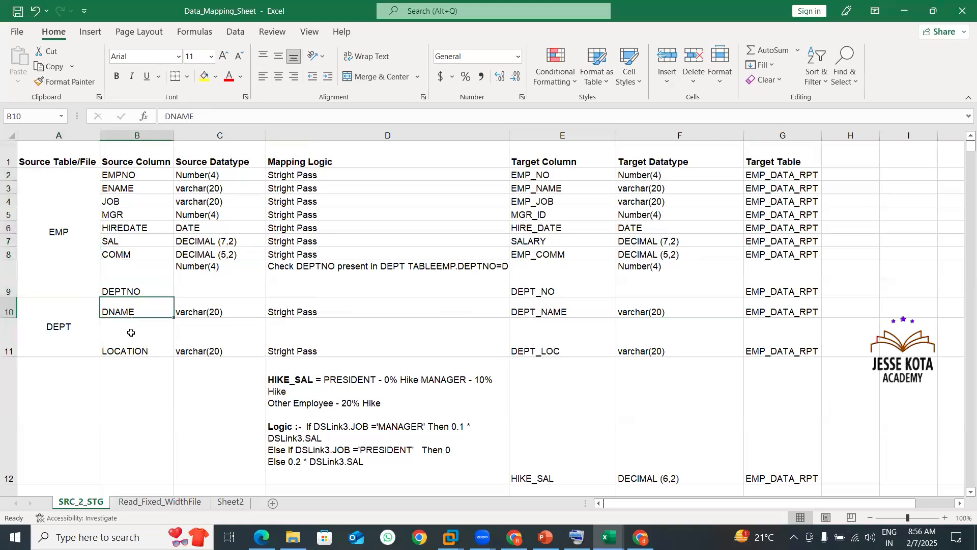
key("Down")
Step: Review the HIKE_SAL and TOTAL_SAL target columns and their EMP_DATA_RPT target table in the mapping sheet
left_click(540, 399)
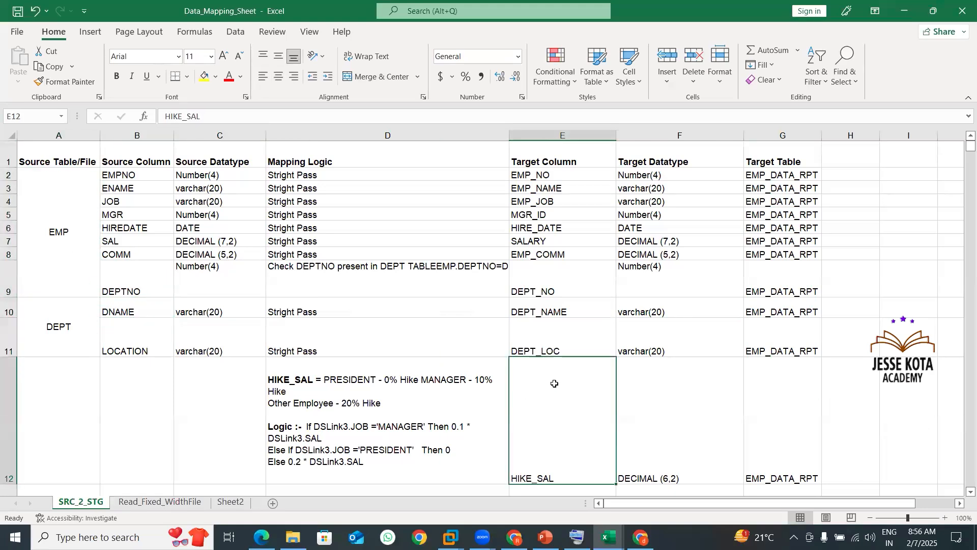
left_click(552, 342)
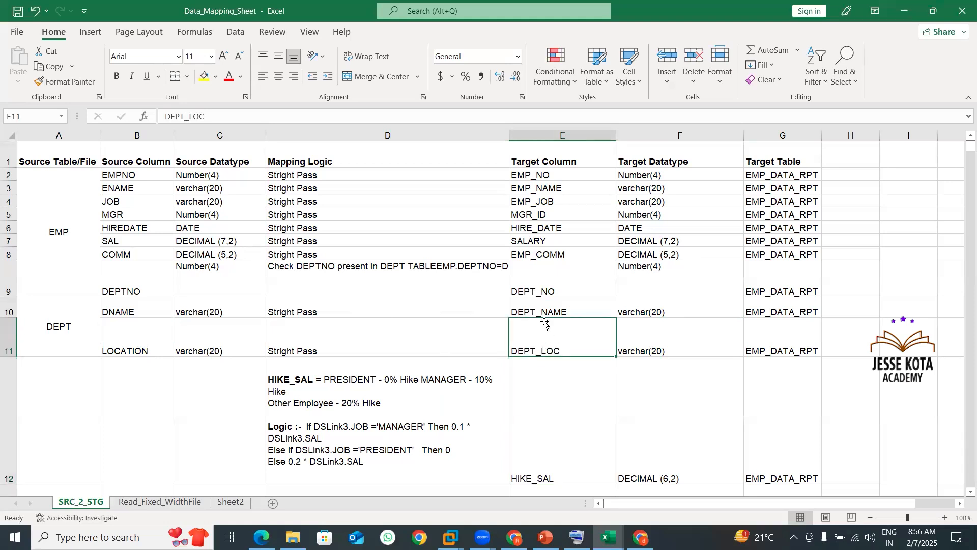
left_click(560, 399)
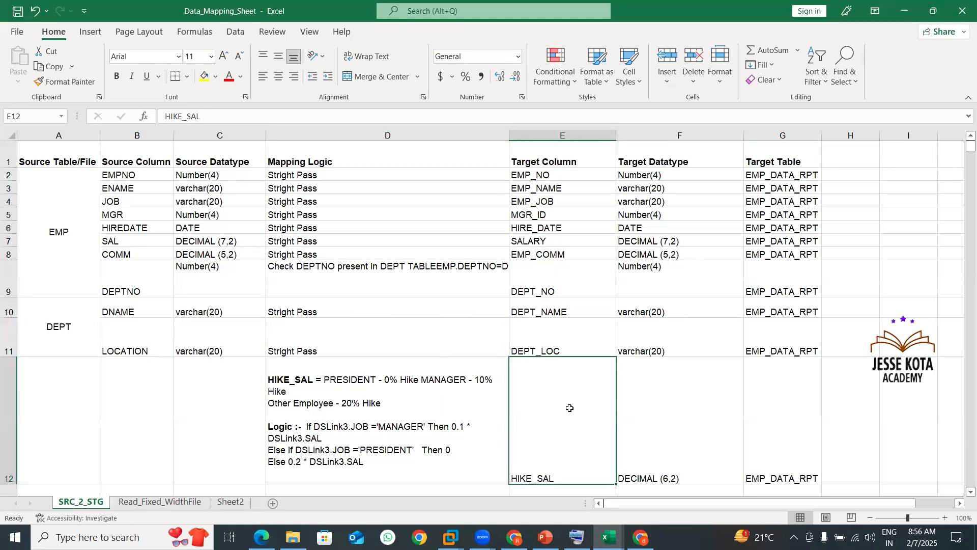
key("Down")
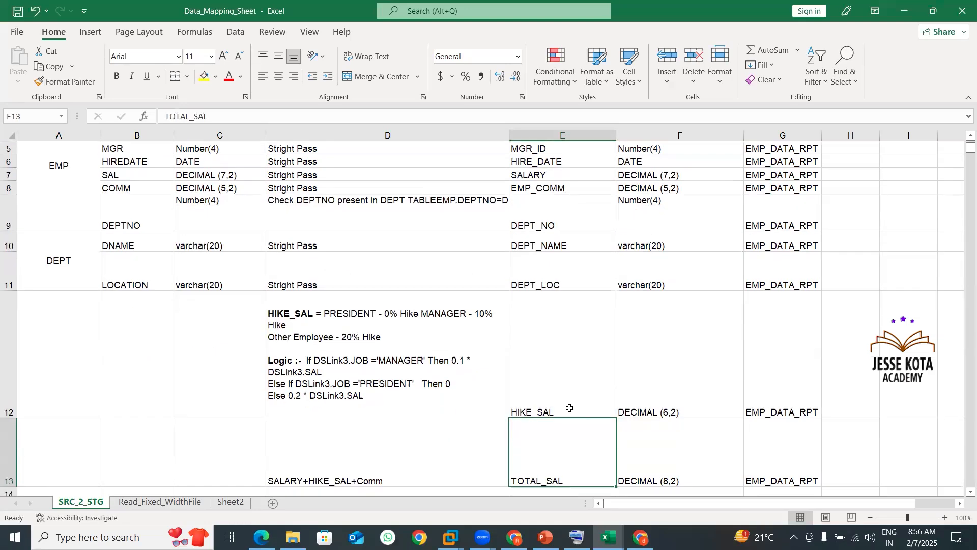
left_click(570, 408)
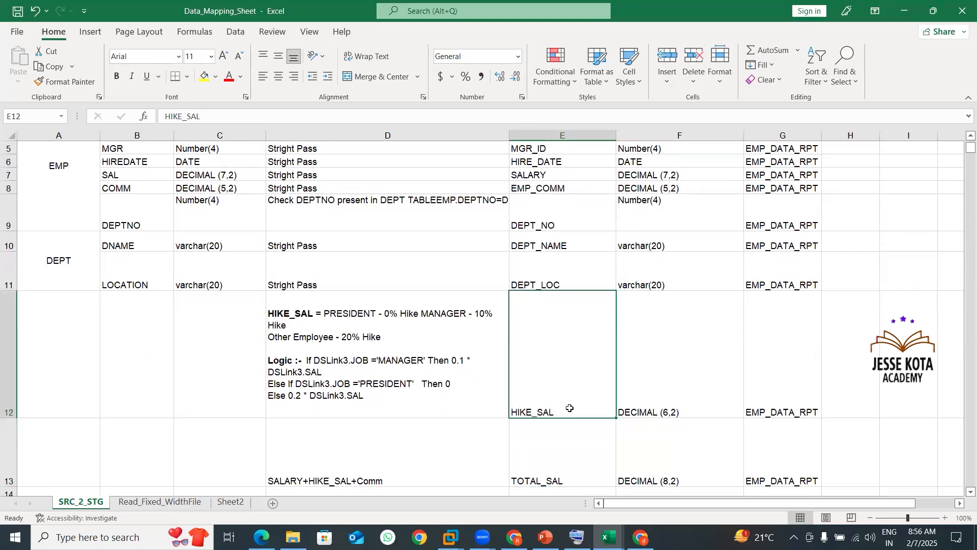
key("Down")
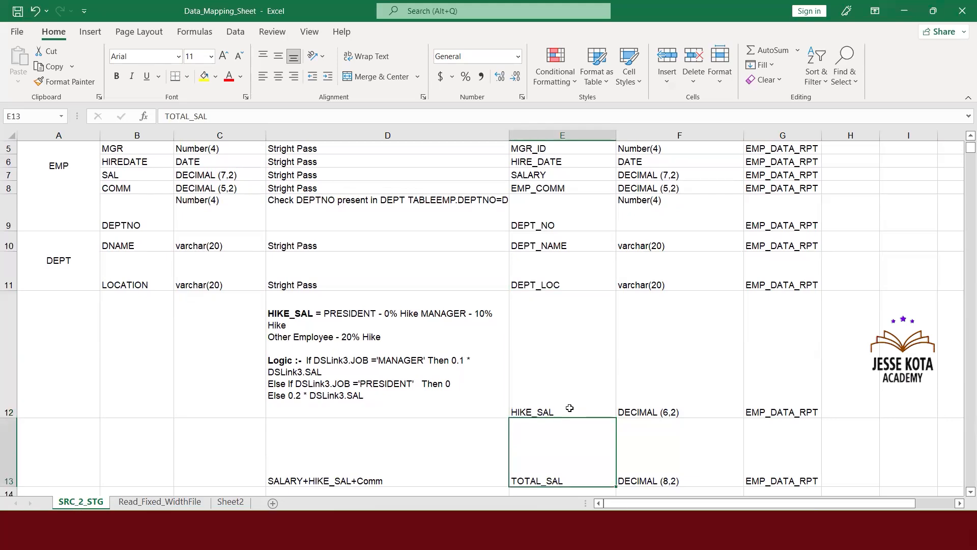
scroll(570, 407, "down", 2)
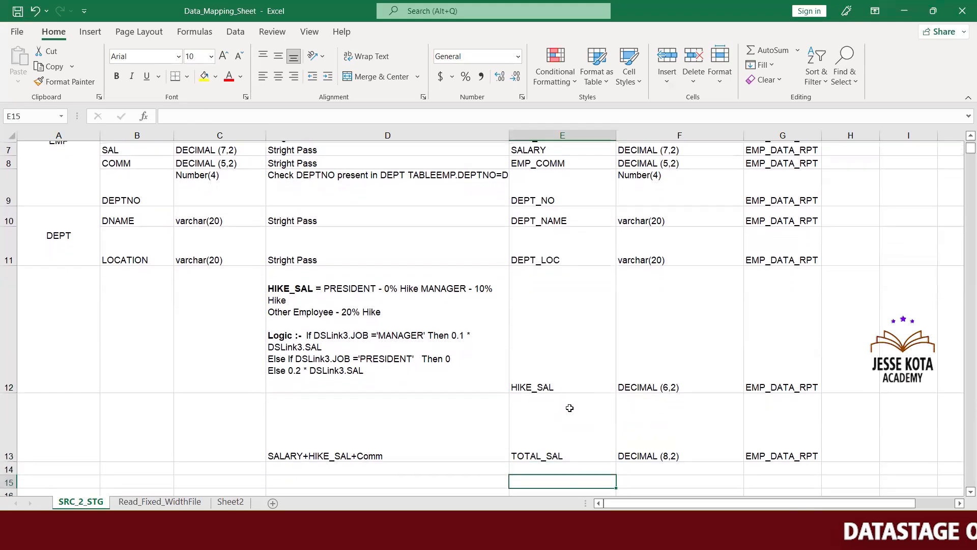
key("Up")
key("Down")
key("Up")
key("Right")
key("Right")
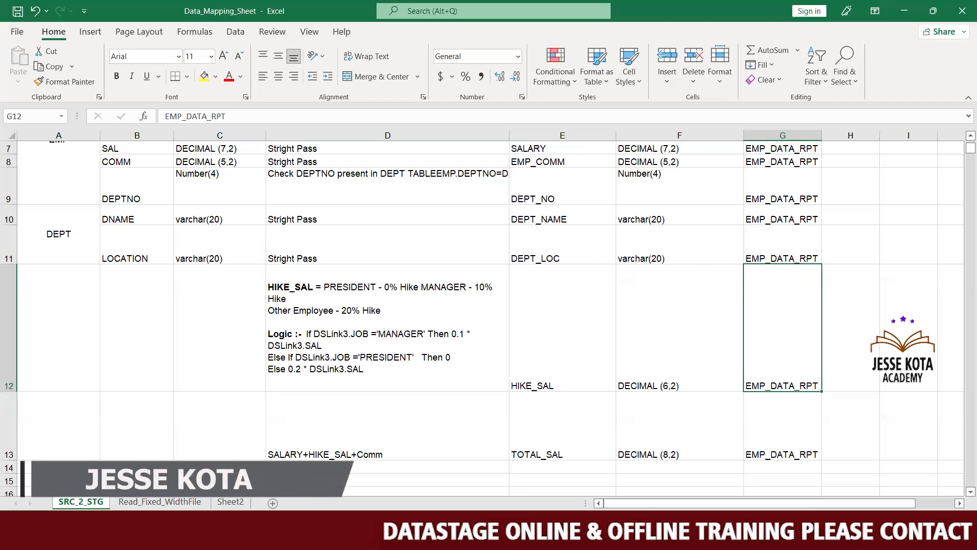
Step: Switch to File Explorer, showing the A_Jesse_DataStage_Training_Material folder
key("alt+Tab")
mouse_move(450, 539)
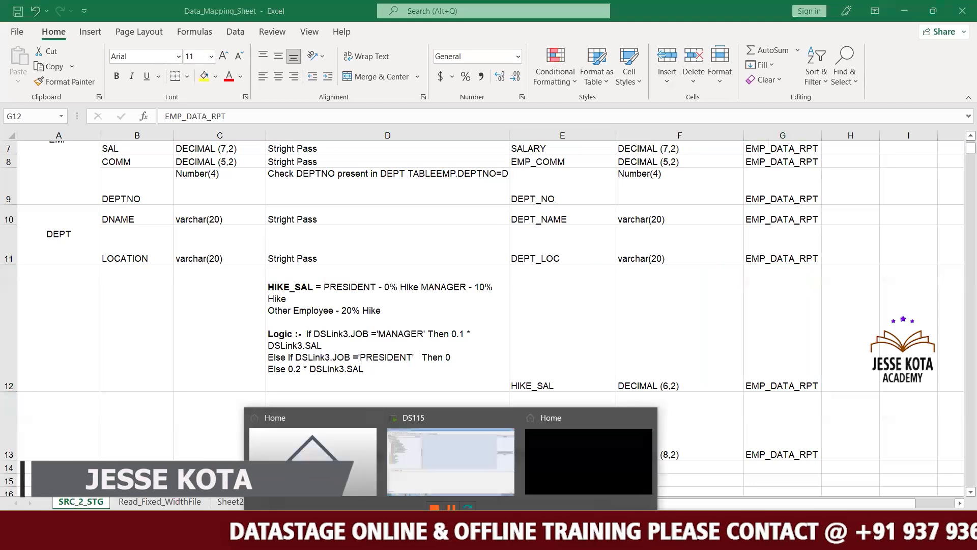
left_click(313, 458)
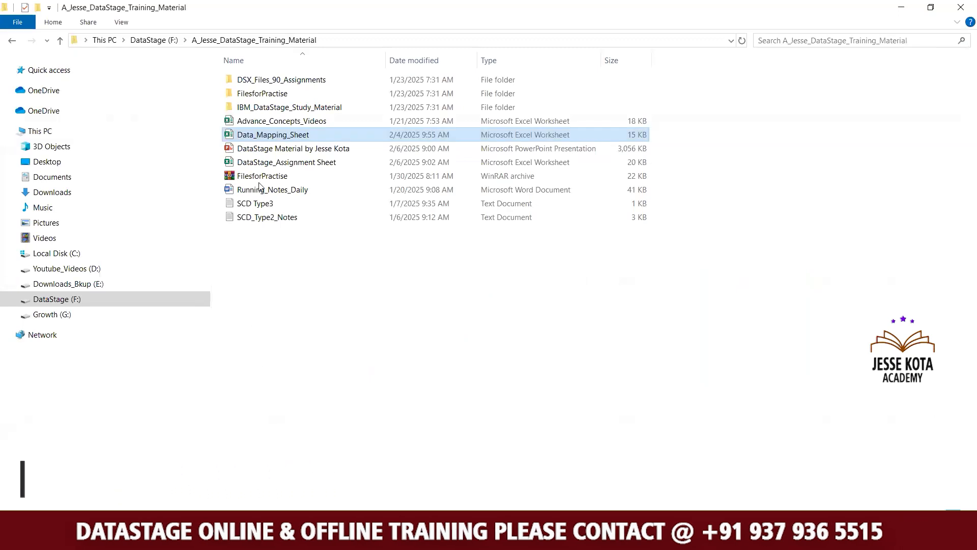
left_click(280, 294)
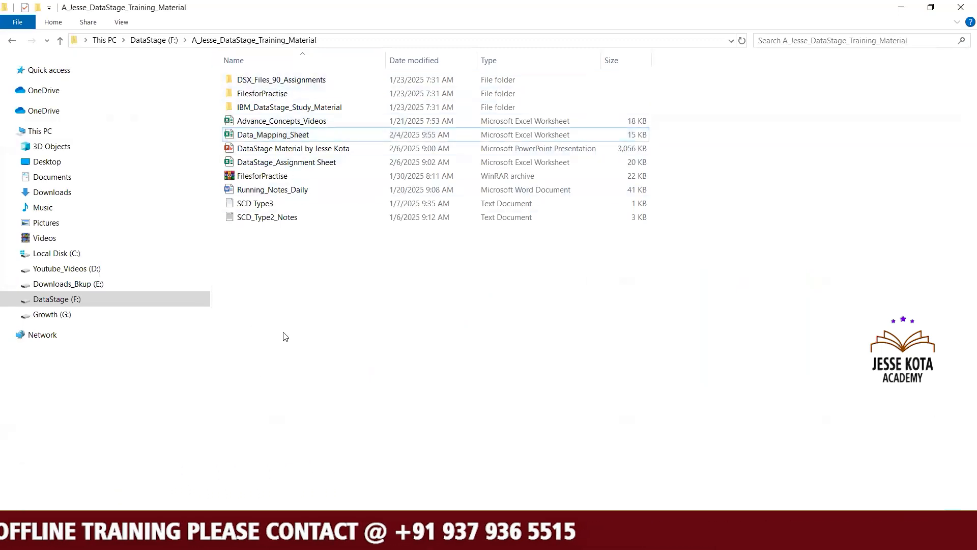
Step: Copy the A_Code_Bkup_DS_Vmware folder from the desktop into the A_Jesse_DataStage_Training_Material folder
key("super+d")
double_click(221, 39)
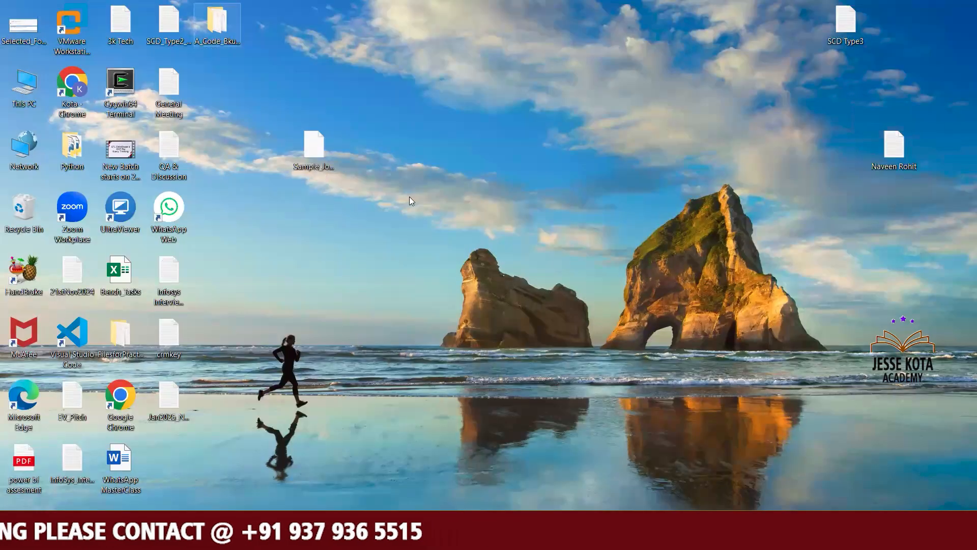
left_click(961, 6)
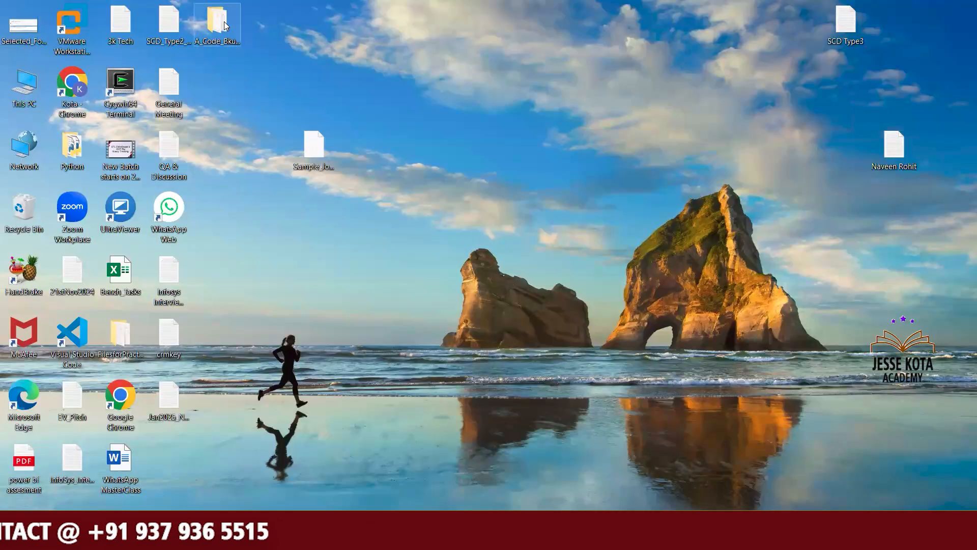
right_click(224, 23)
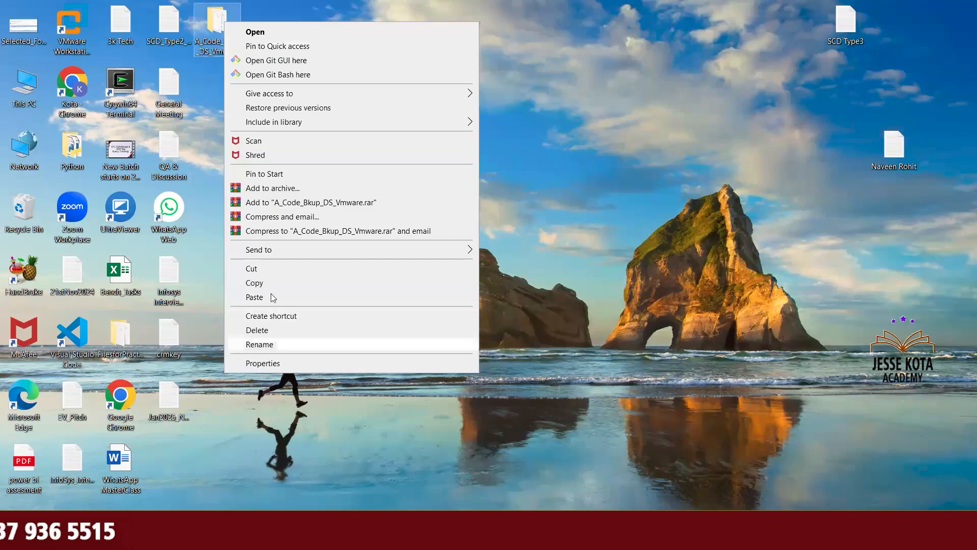
left_click(273, 273)
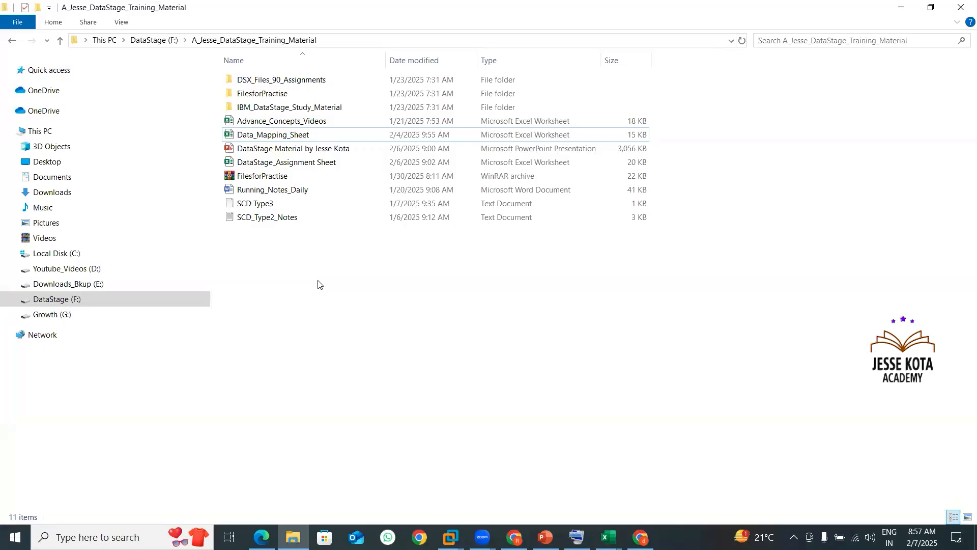
right_click(319, 283)
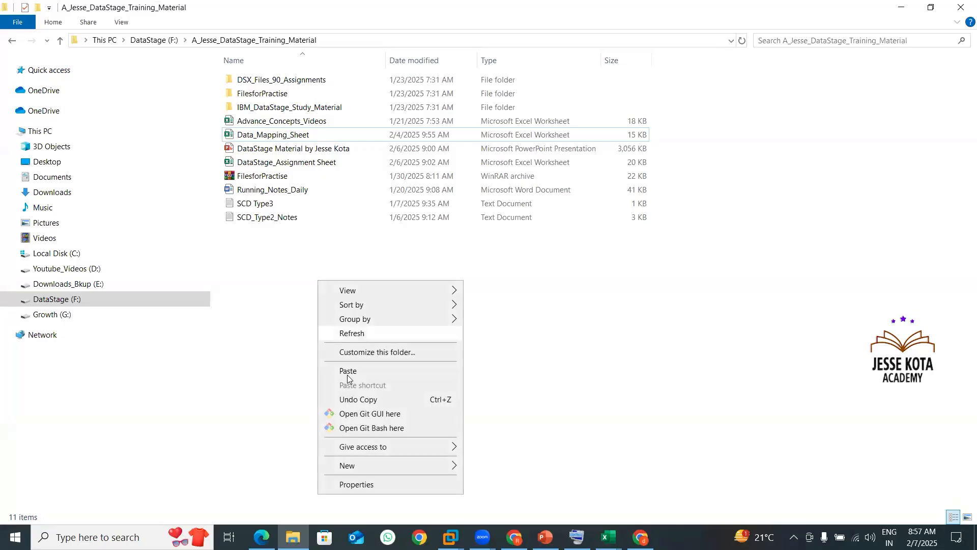
left_click(349, 375)
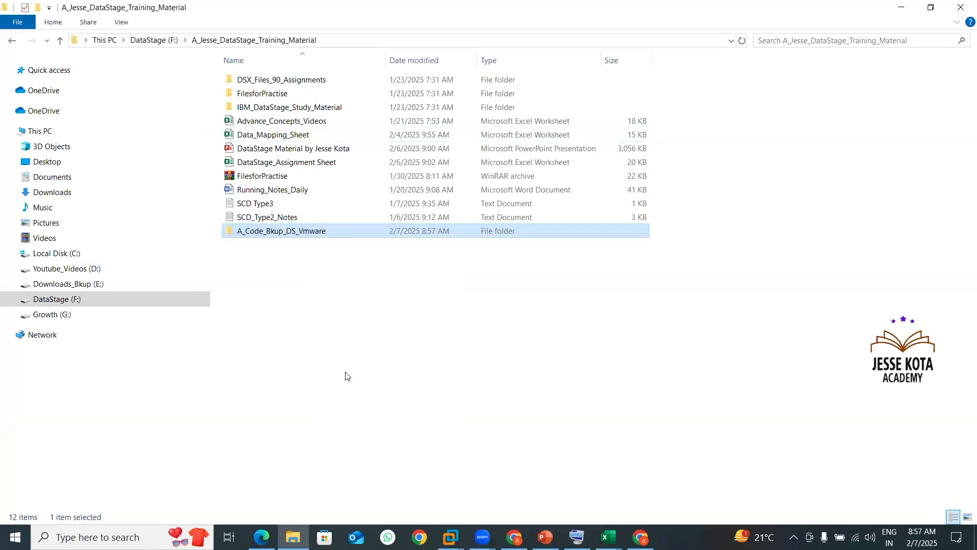
left_click(346, 373)
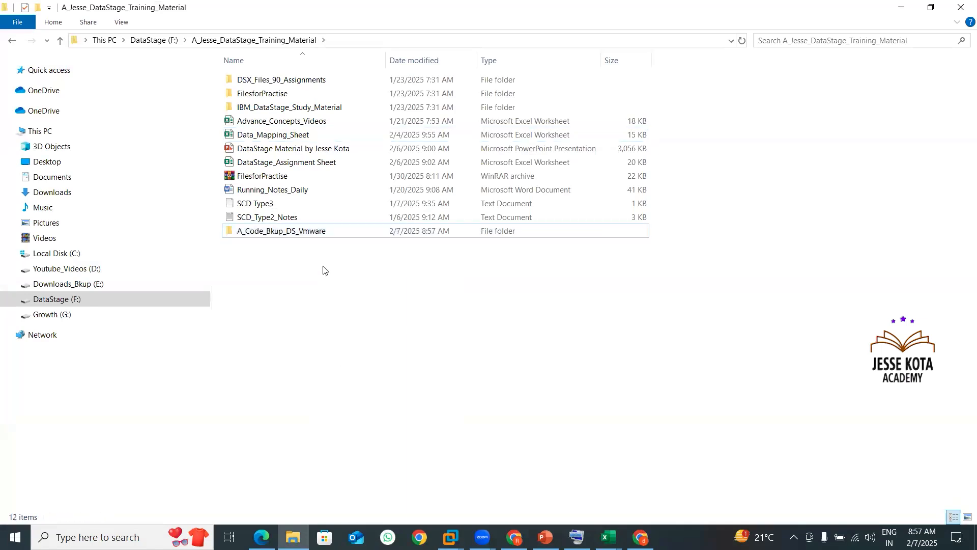
Step: Open DDL_Table_Info from the copied A_Code_Bkup_DS_Vmware folder and find the CREATE TABLE statement for DSADM.EMP_DATA_RPT
double_click(313, 235)
double_click(281, 95)
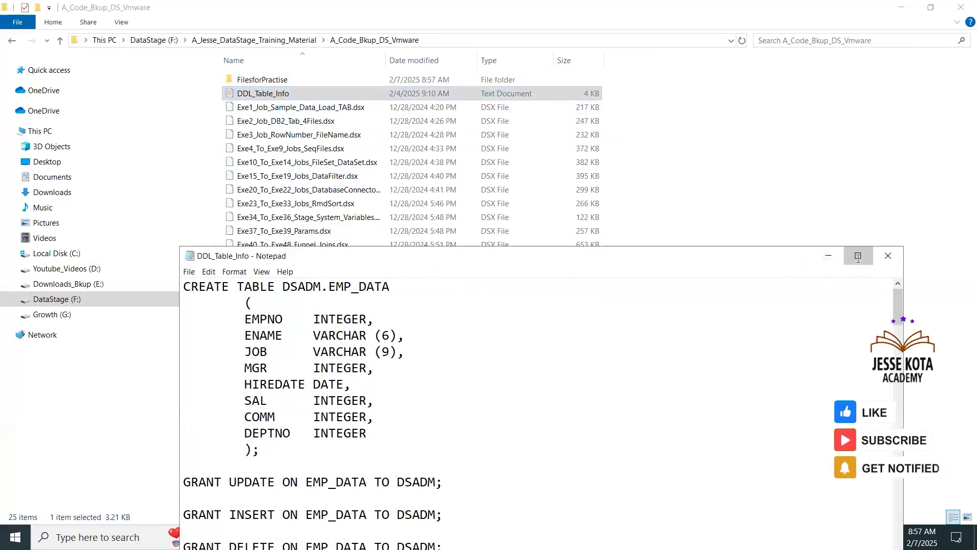
left_click(858, 261)
scroll(438, 328, "down", 9)
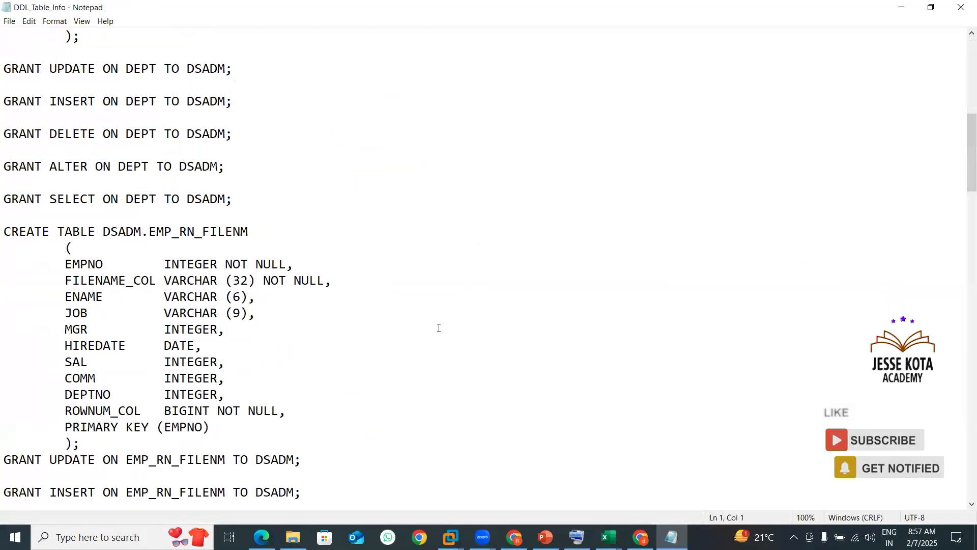
scroll(439, 328, "up", 9)
scroll(377, 305, "down", 20)
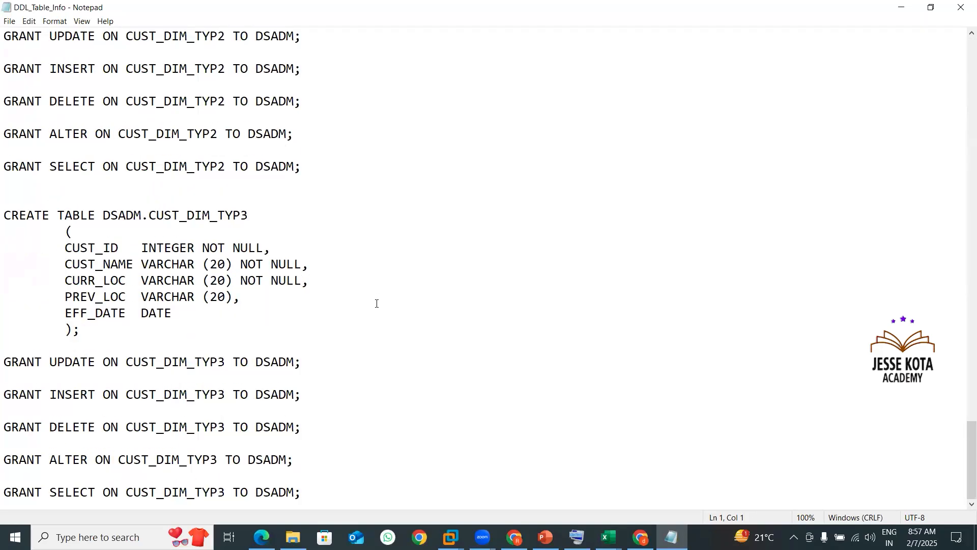
scroll(377, 298, "up", 20)
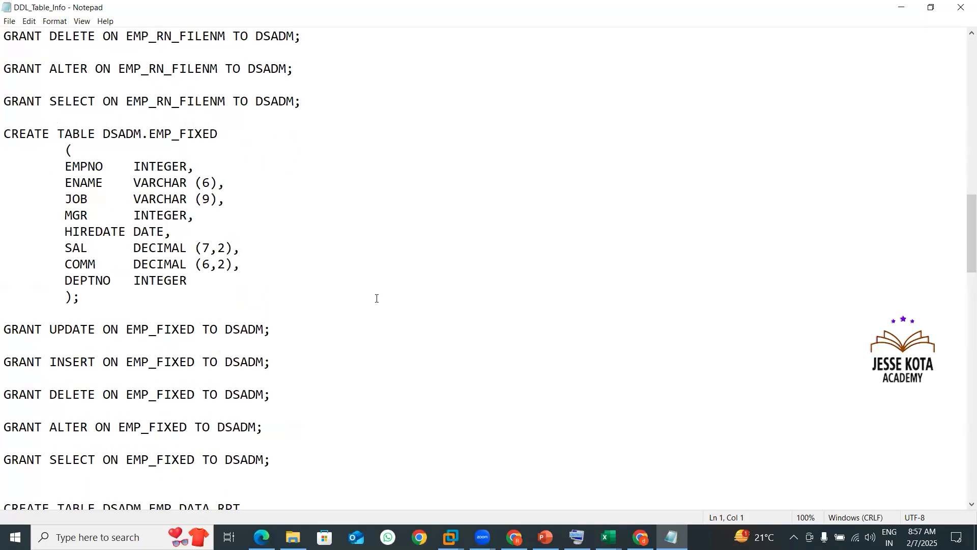
scroll(376, 298, "down", 9)
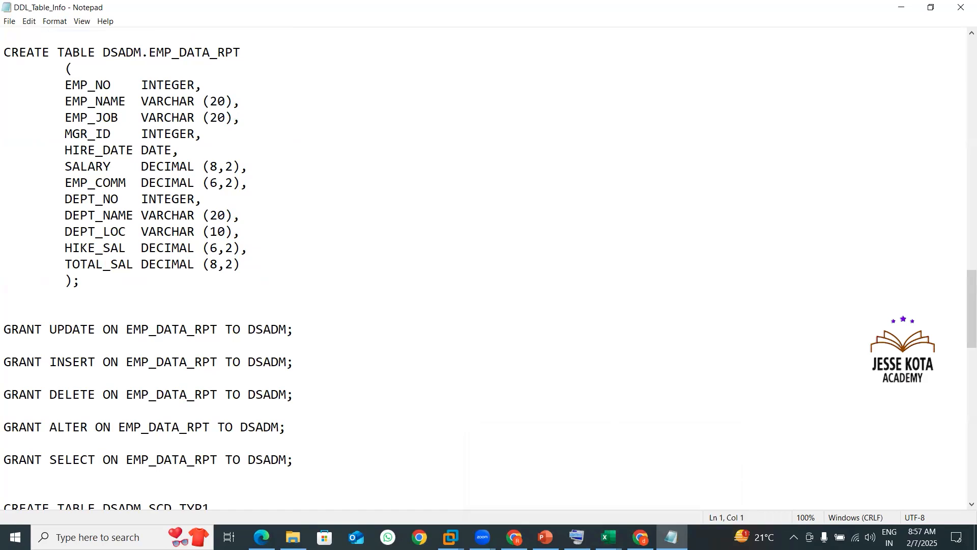
Step: Switch to the Data_Mapping_Sheet workbook in Excel and review the target columns from EMP_NO to HIKE_SAL
mouse_move(609, 537)
left_click(645, 505)
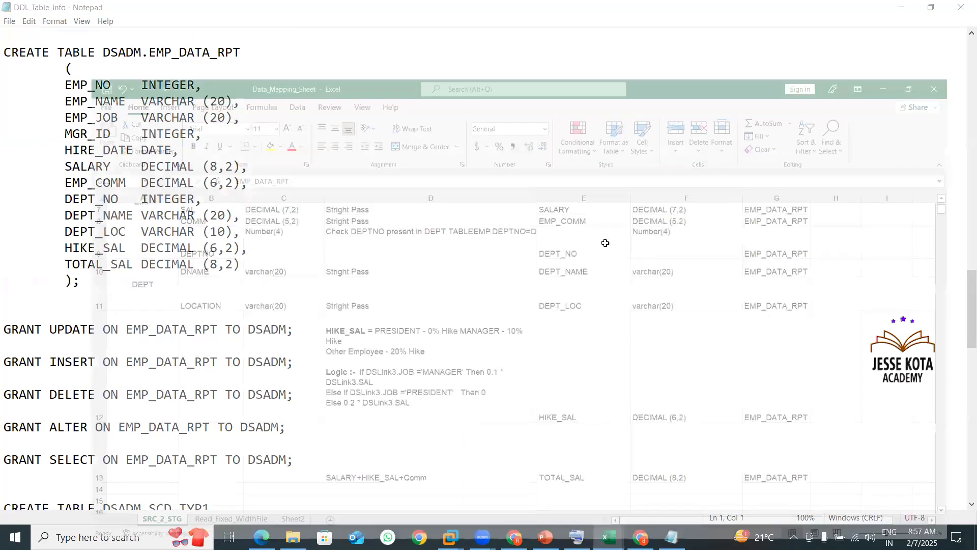
scroll(537, 215, "up", 1)
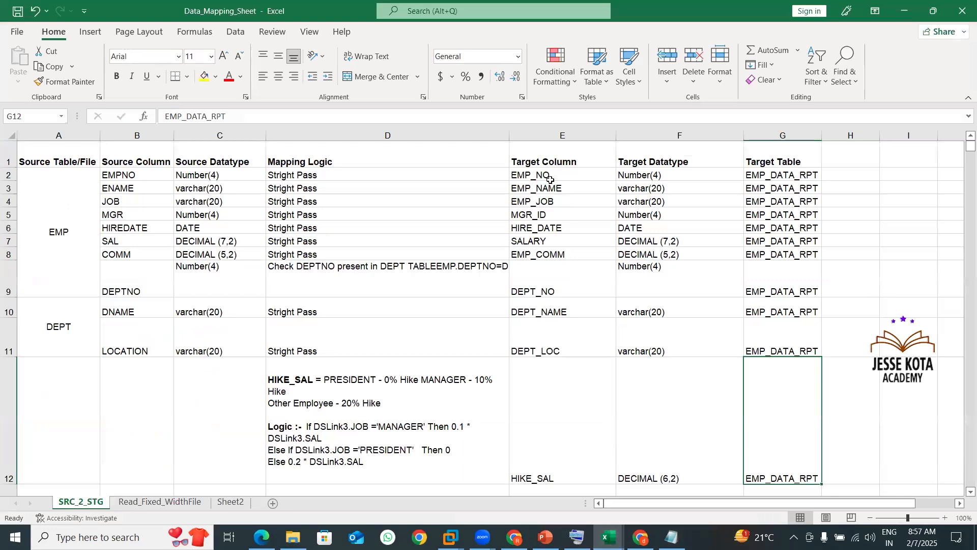
left_click_drag(552, 171, 563, 424)
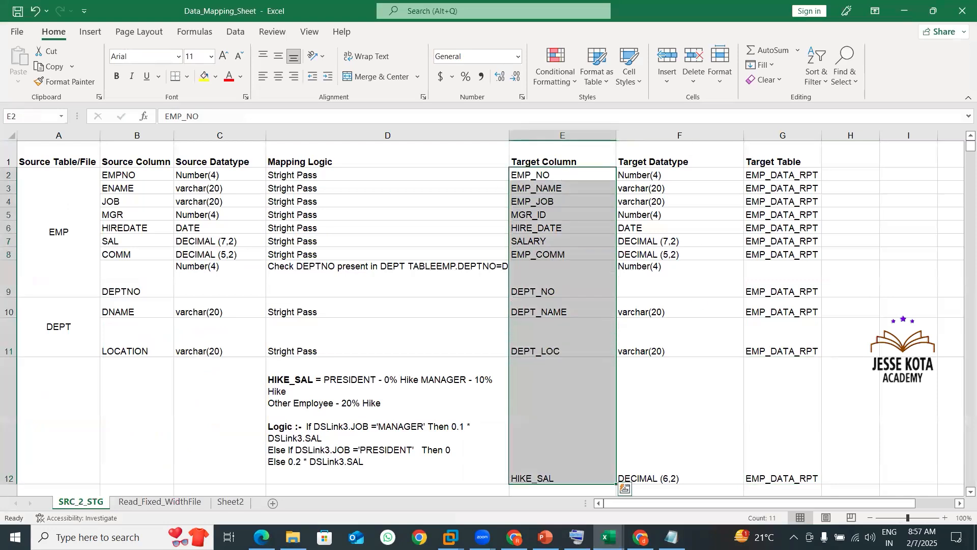
Step: Switch back to DDL_Table_Info in Notepad and copy the complete CREATE TABLE statement for DSADM.EMP_DATA_RPT
key("alt+Tab")
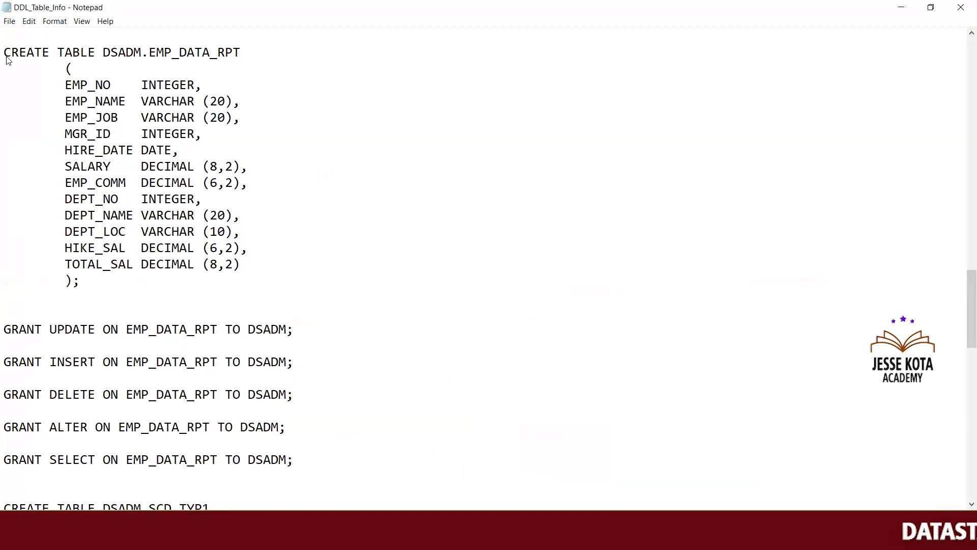
left_click_drag(5, 53, 115, 289)
key("ctrl+c")
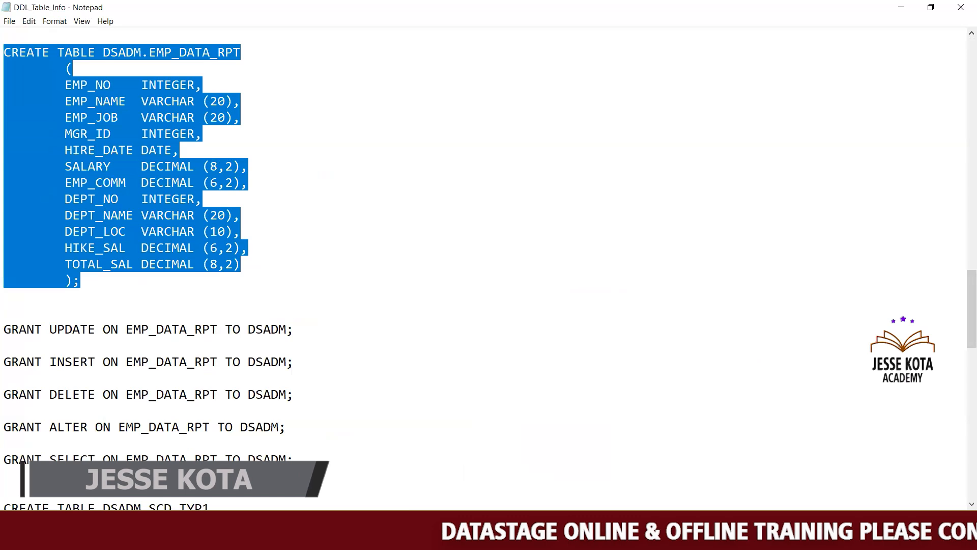
Step: Switch to SqlDbx in the DS115 virtual machine, replace the DEPT query with the copied CREATE TABLE statement and execute it
mouse_move(451, 540)
left_click(459, 459)
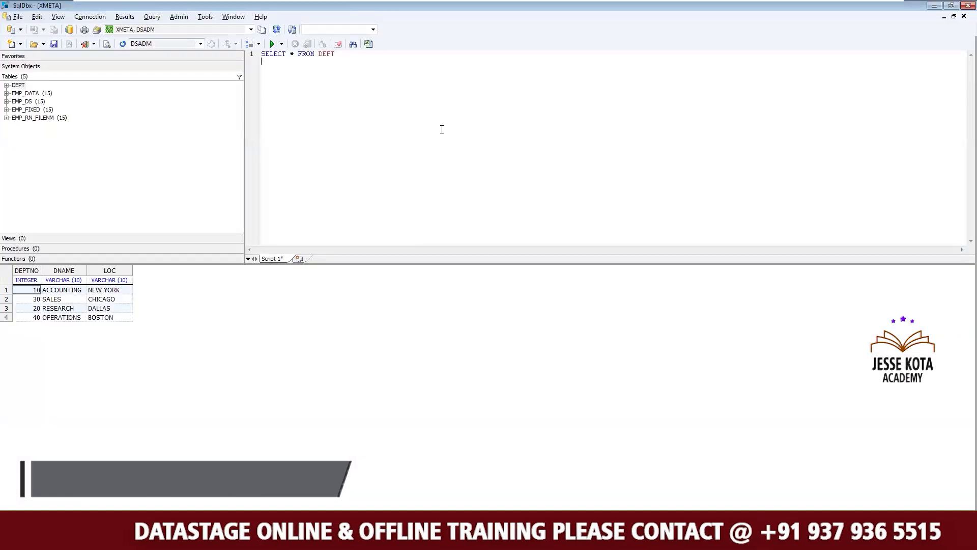
key("ctrl+a")
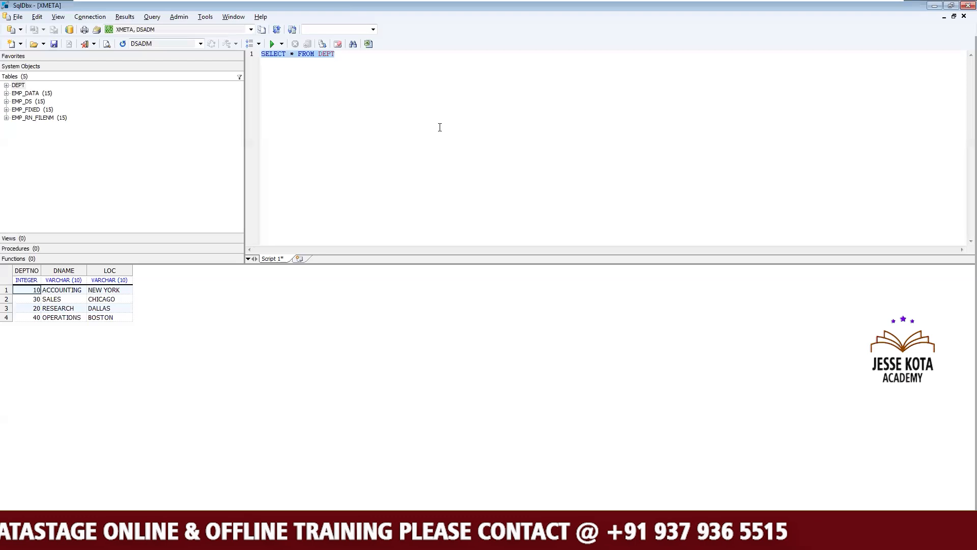
key("Delete")
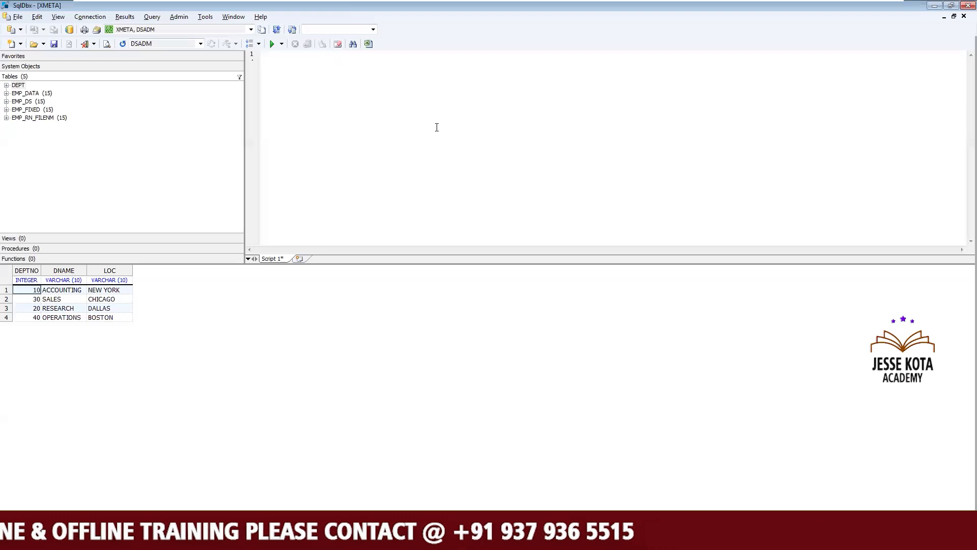
key("ctrl+v")
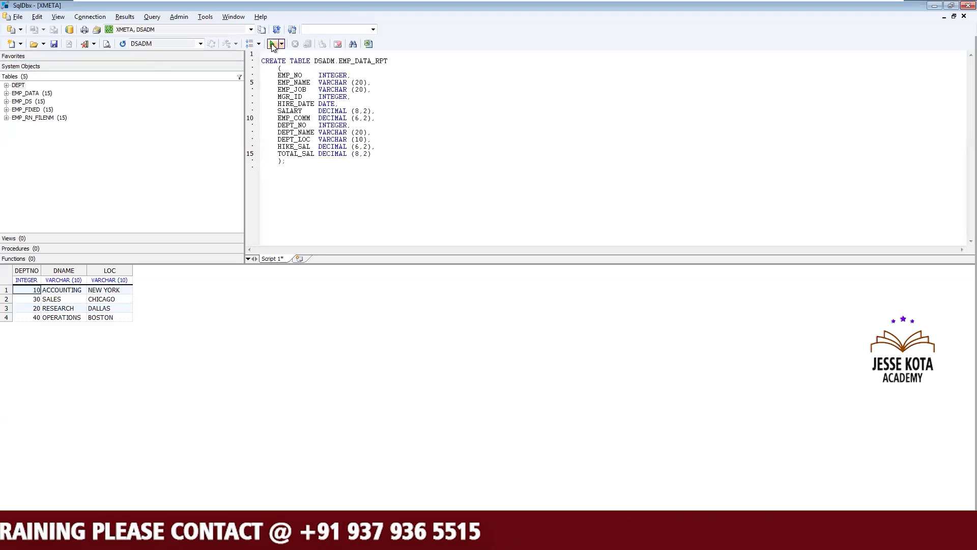
left_click(271, 45)
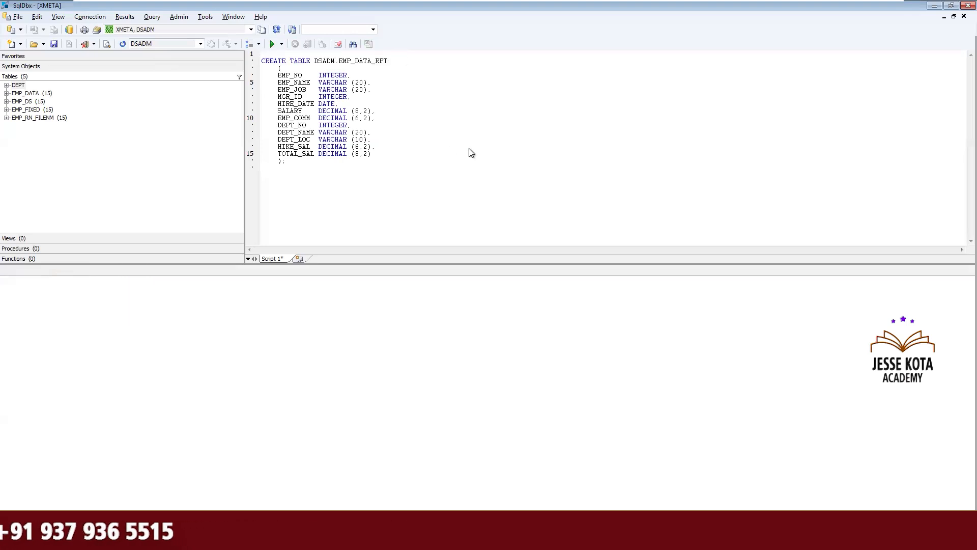
left_click(468, 148)
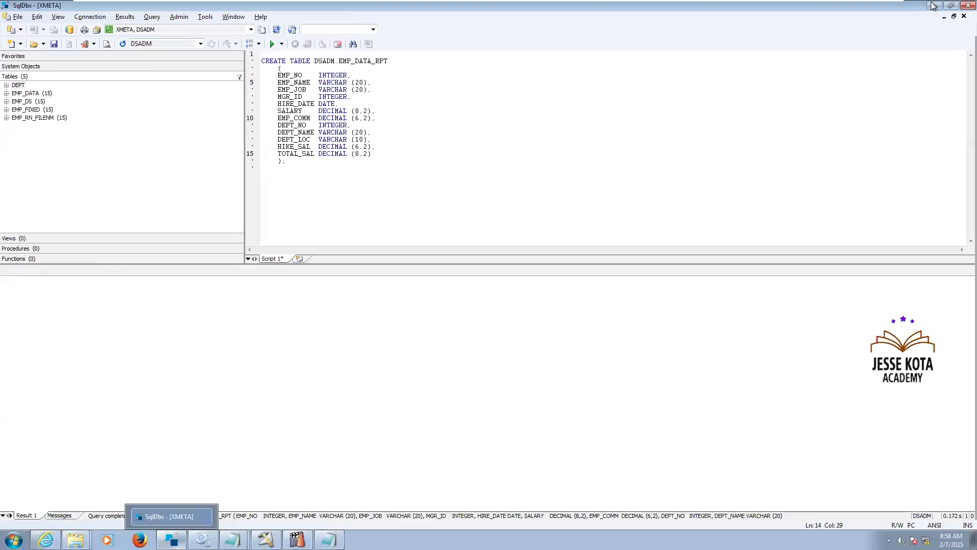
Step: Return to DDL_Table_Info in Notepad and copy the UPDATE, INSERT, DELETE, ALTER and SELECT grant statements for EMP_DATA_RPT
mouse_move(844, 10)
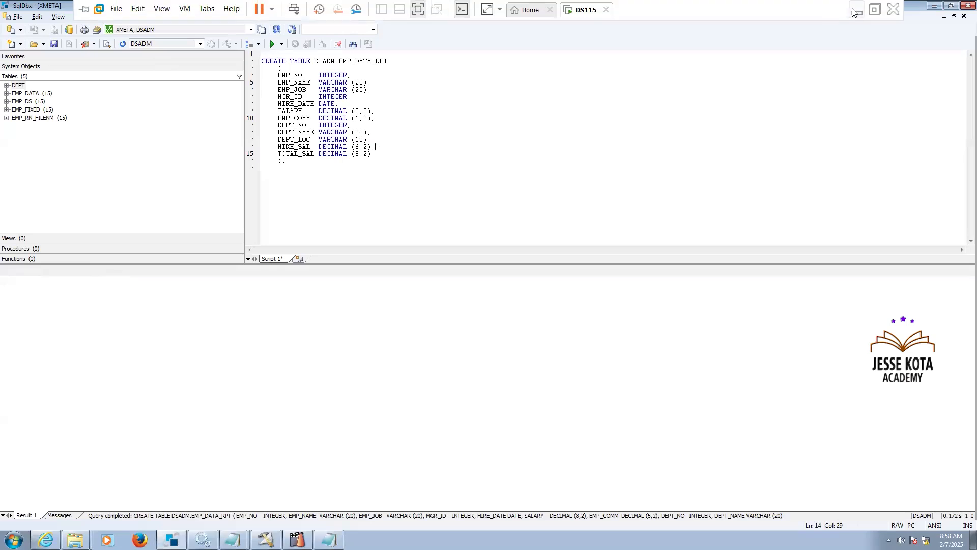
key("alt+Tab")
left_click(109, 377)
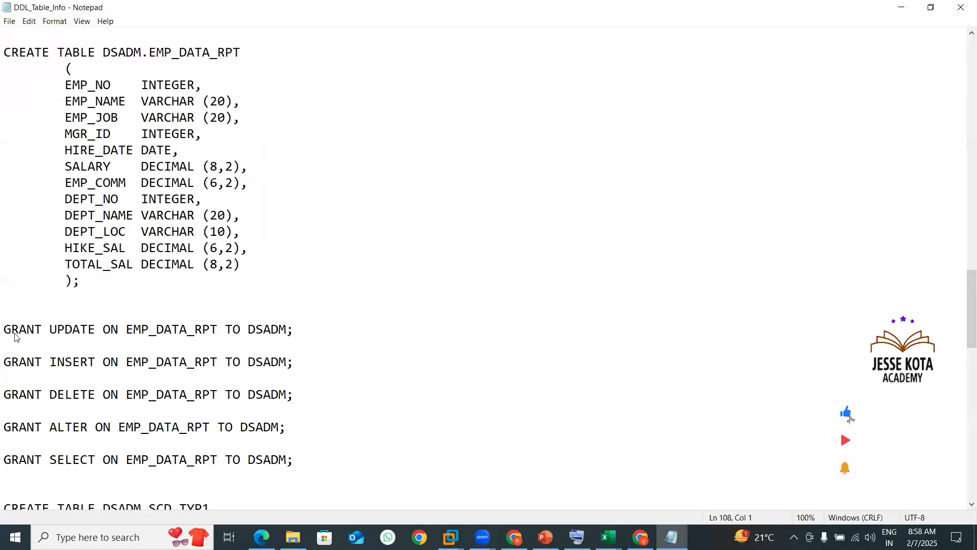
left_click_drag(28, 340, 299, 484)
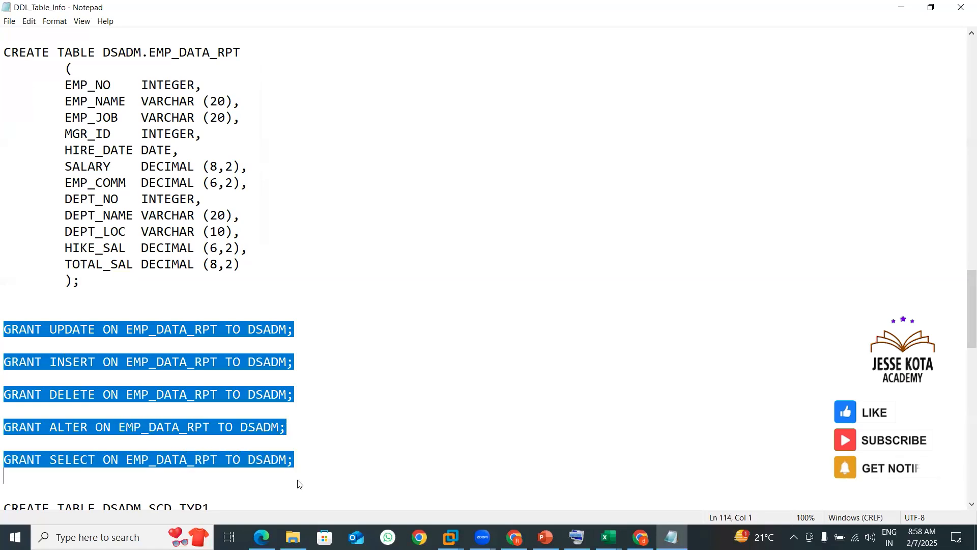
right_click(221, 339)
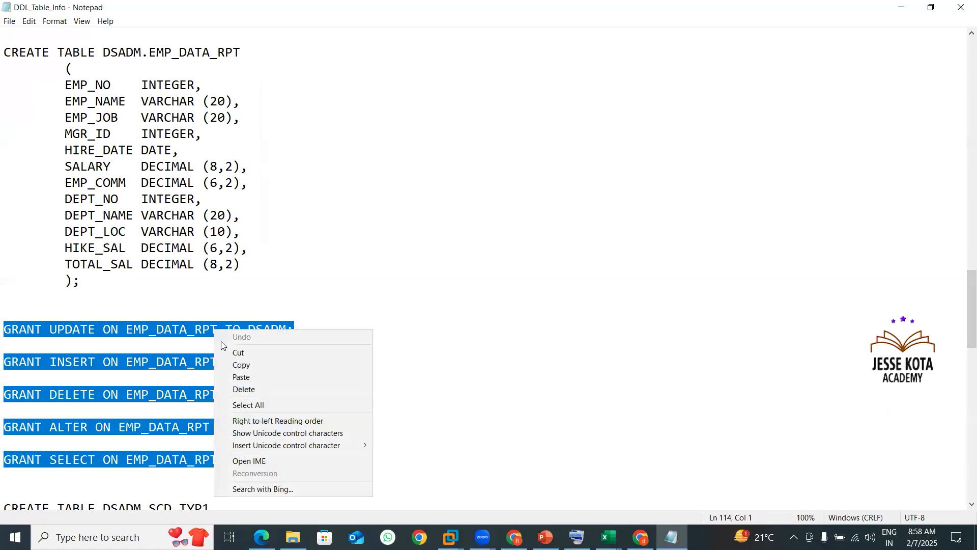
left_click(247, 361)
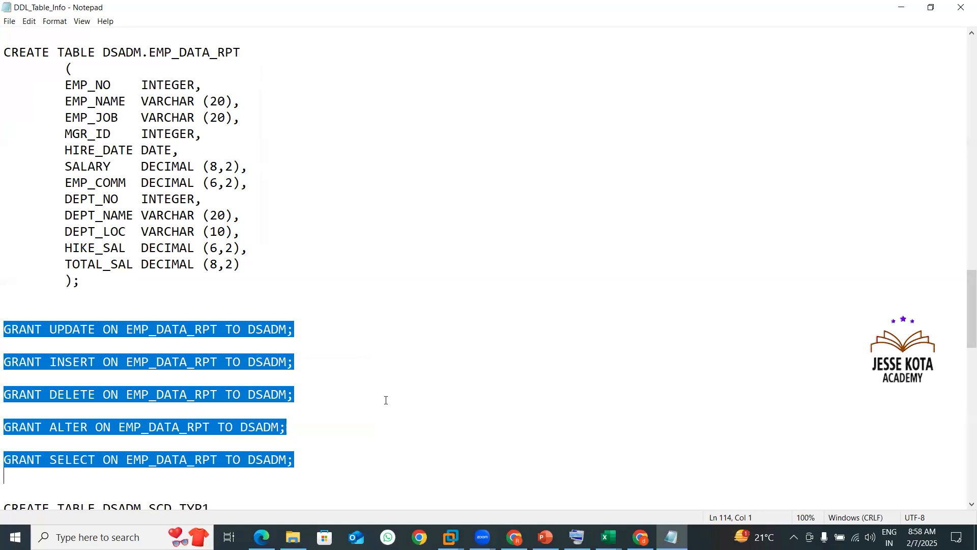
Step: Switch back to SqlDbx in the DS115 virtual machine and refresh the connection's table list
mouse_move(451, 536)
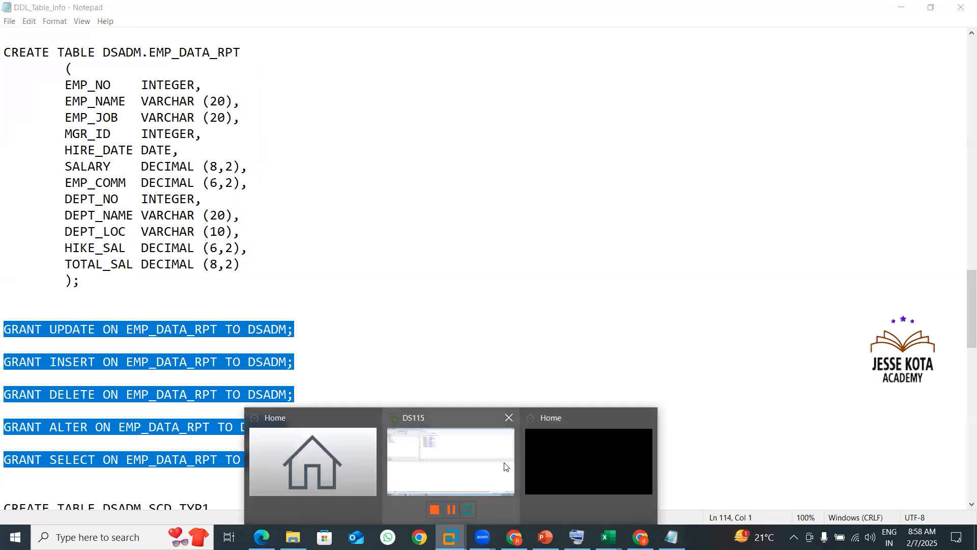
left_click(505, 467)
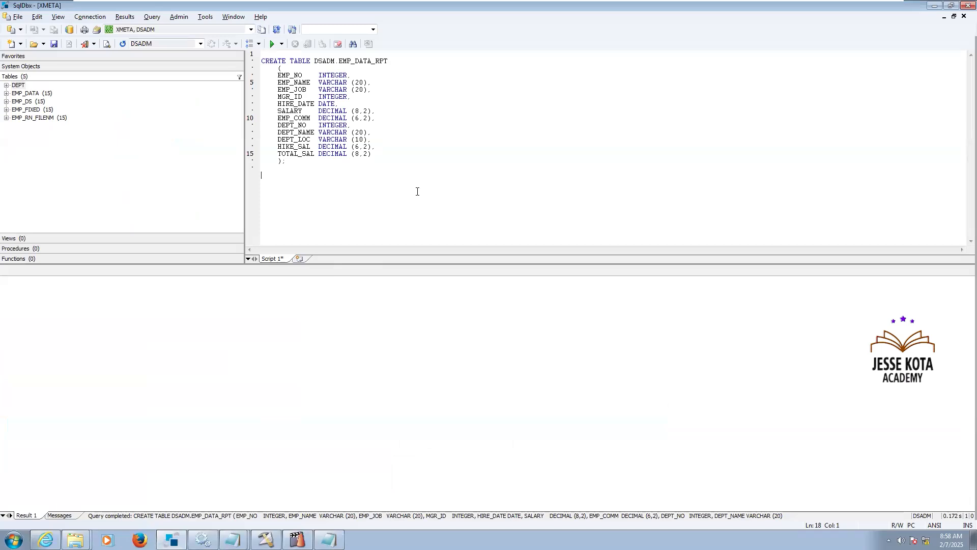
key("ctrl+a")
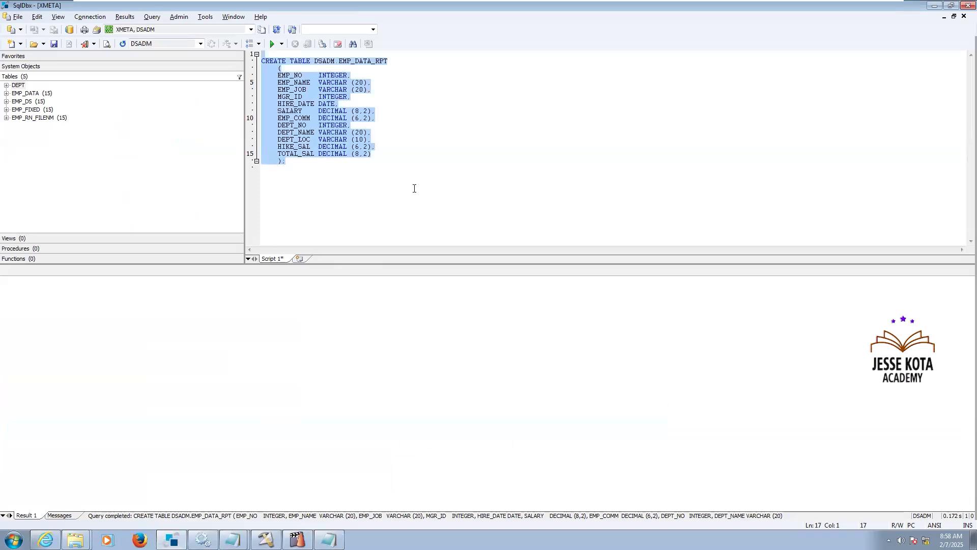
left_click(85, 18)
left_click(86, 39)
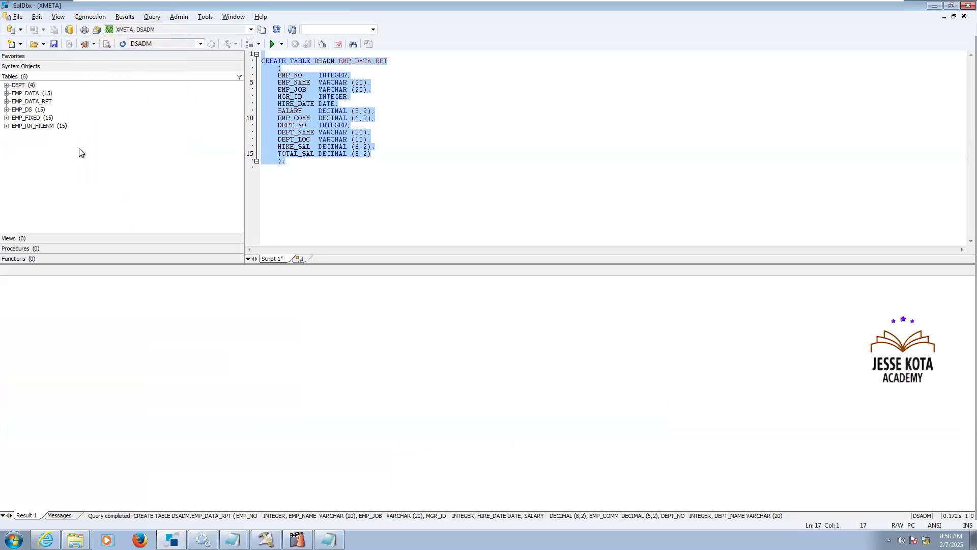
Step: Clear the CREATE TABLE script and query all rows and columns of the EMP_DATA_RPT table
left_click(341, 191)
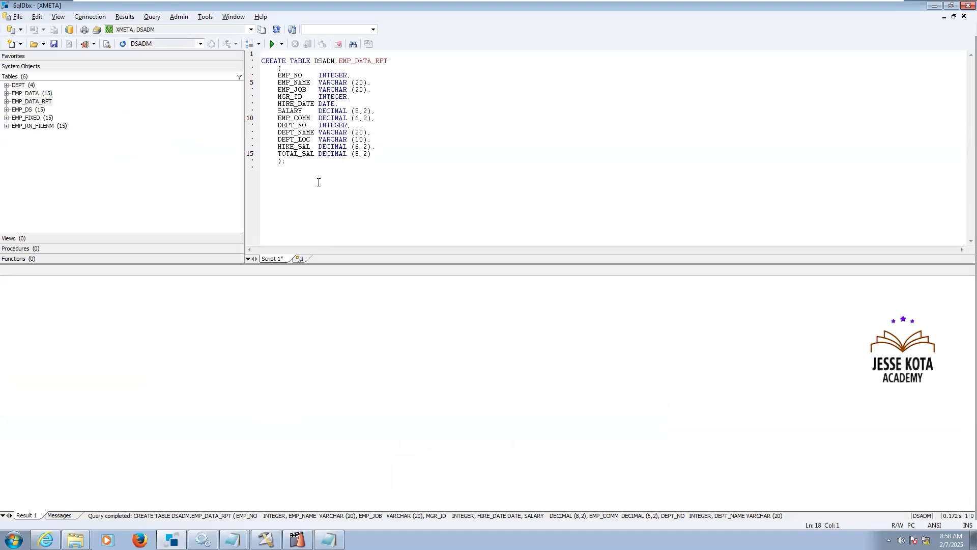
key("ctrl+a")
key("Delete")
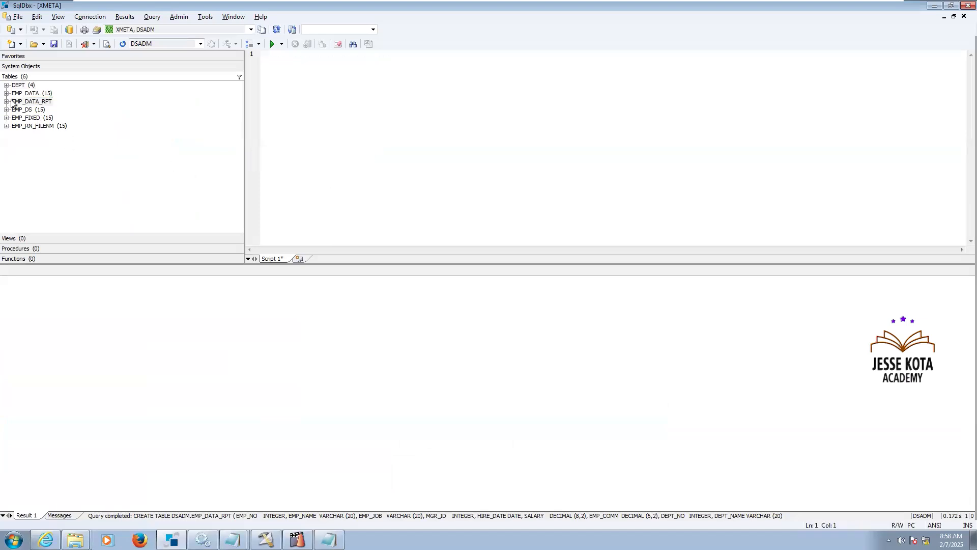
right_click(27, 102)
left_click(43, 105)
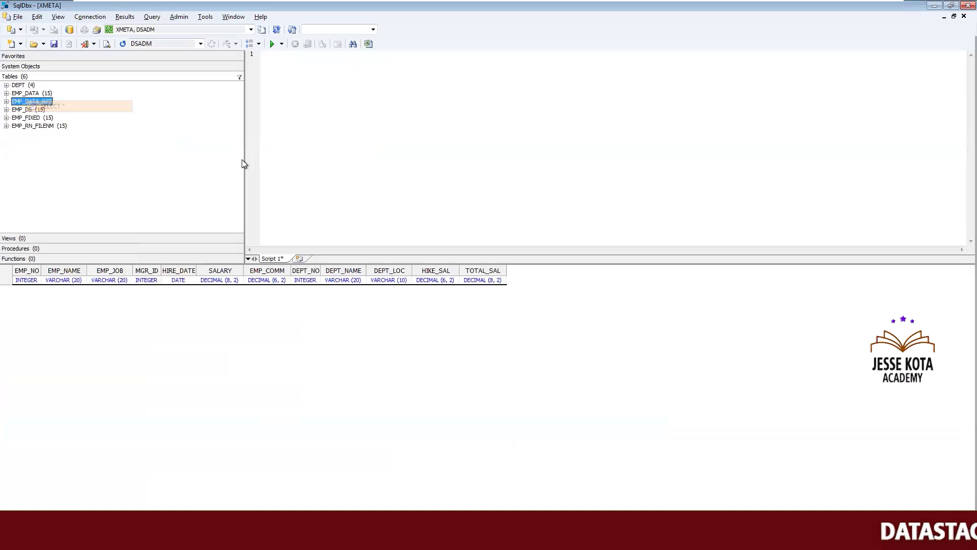
Step: Paste the copied grant statements into the empty script and execute only GRANT UPDATE ON EMP_DATA_RPT TO DSADM
left_click(335, 133)
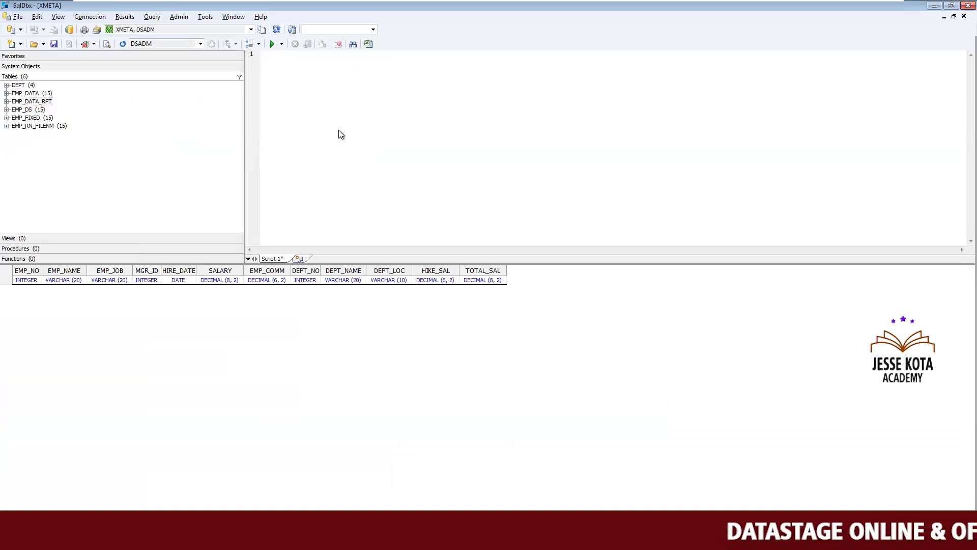
key("ctrl+v")
left_click_drag(422, 62, 259, 63)
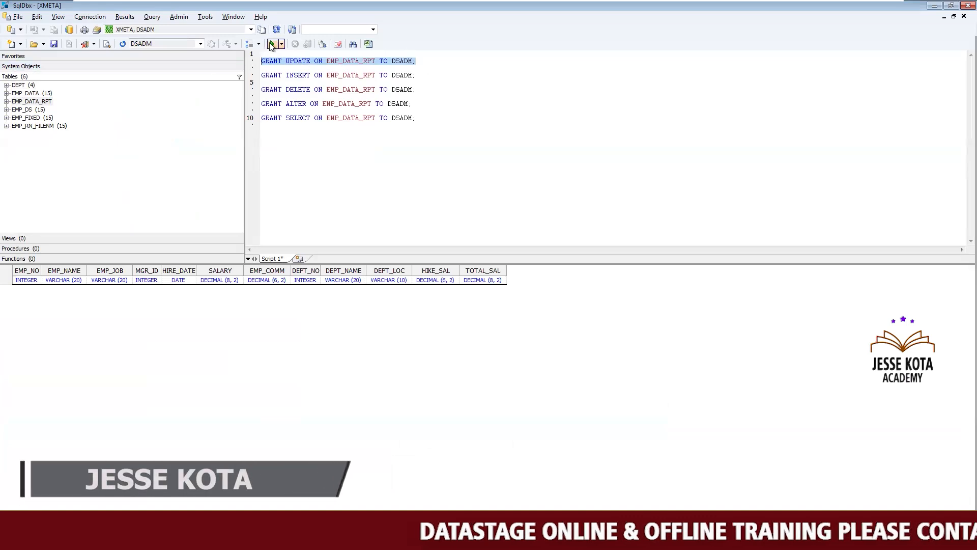
key("F5")
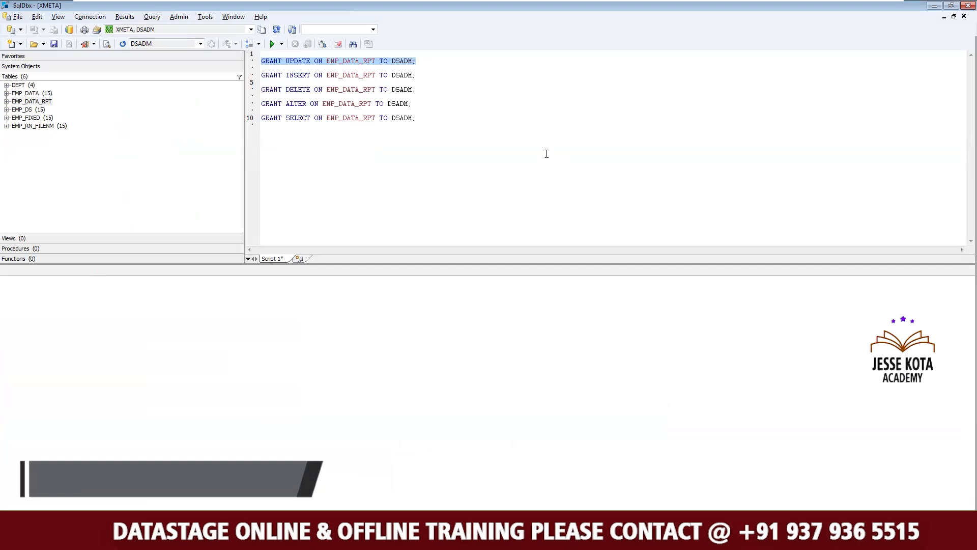
Step: Execute the INSERT, DELETE, ALTER and SELECT grants on EMP_DATA_RPT to DSADM one at a time
left_click_drag(416, 75, 265, 75)
left_click_drag(188, 67, 172, 69)
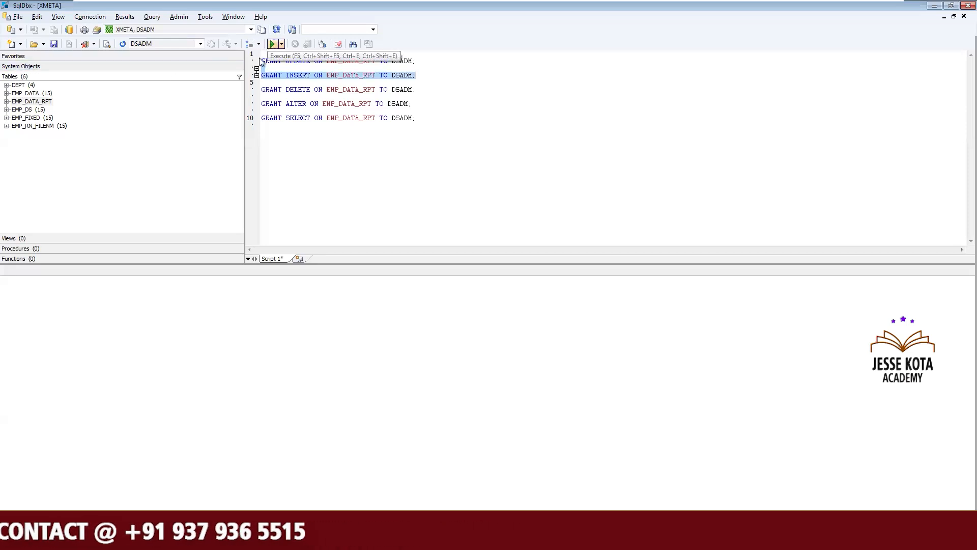
left_click_drag(436, 94, 231, 87)
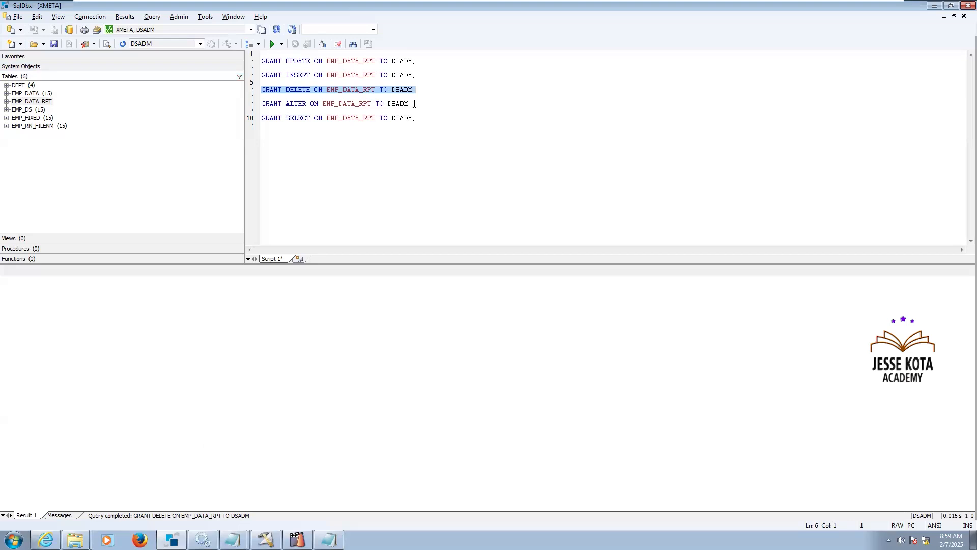
left_click_drag(414, 103, 212, 97)
key("Down")
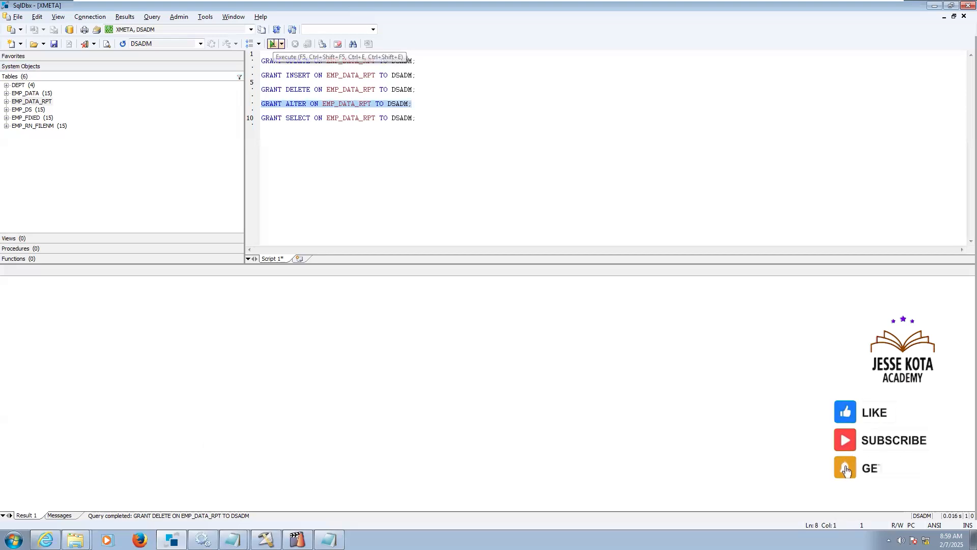
left_click(271, 44)
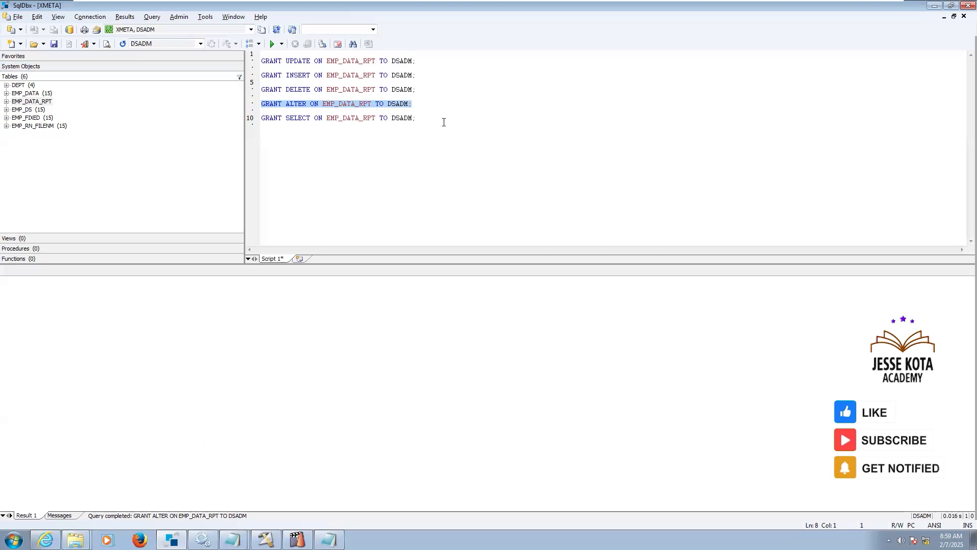
left_click_drag(443, 120, 175, 116)
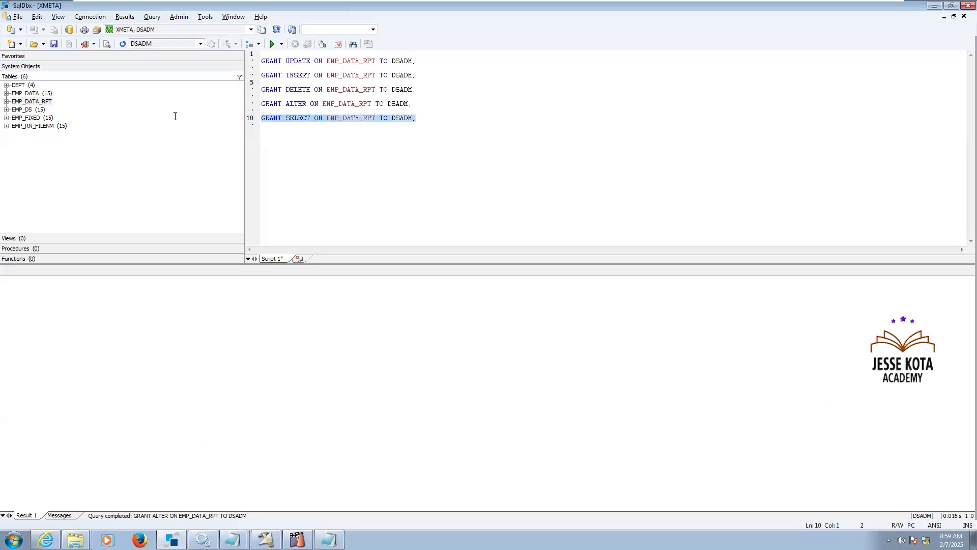
left_click(271, 44)
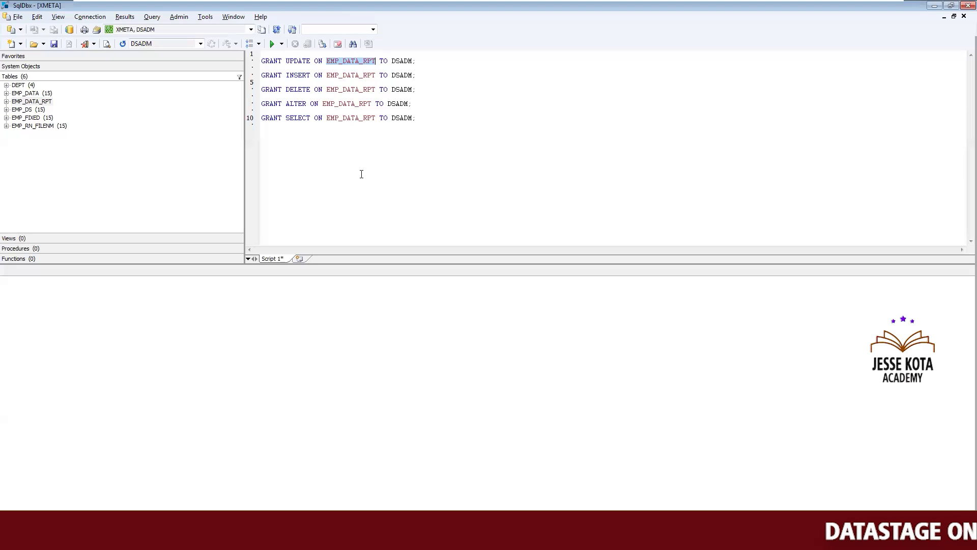
Step: Replace every EMP_DATA_RPT with DEPT throughout the current script of grant statements
key("ctrl+h")
key("Tab")
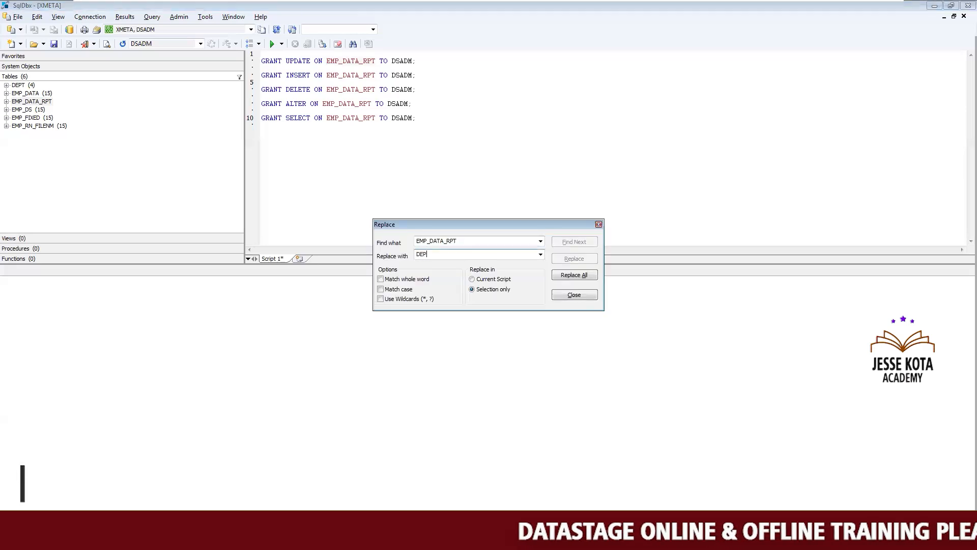
type("DEPT")
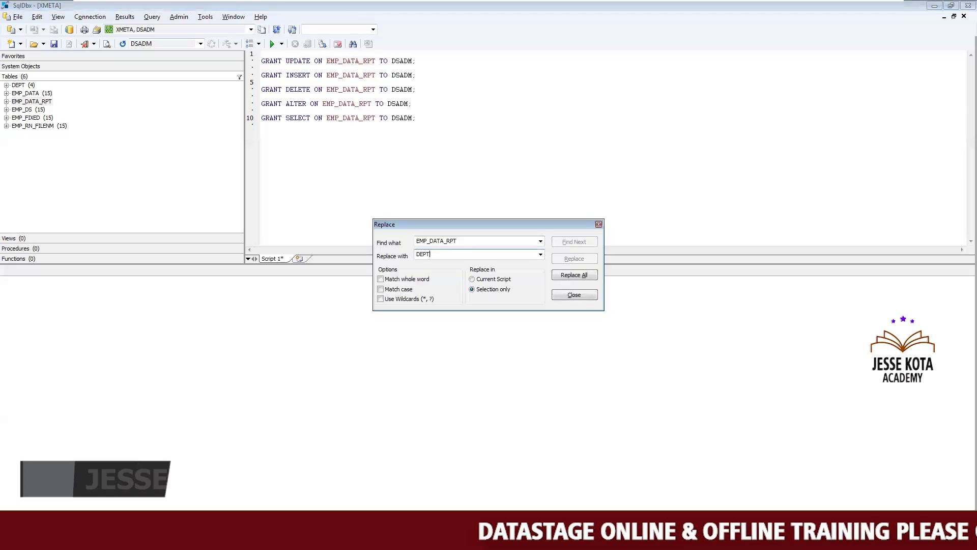
left_click(510, 279)
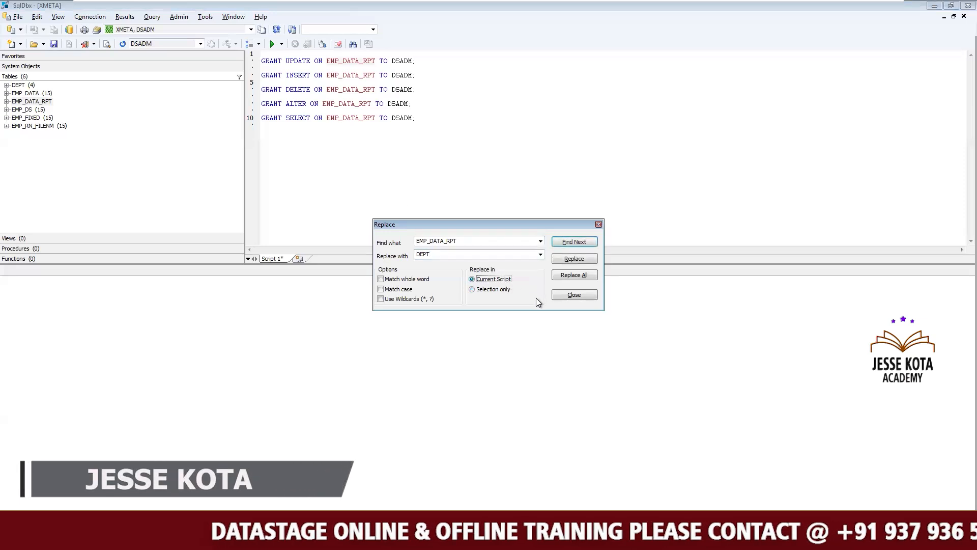
left_click(581, 275)
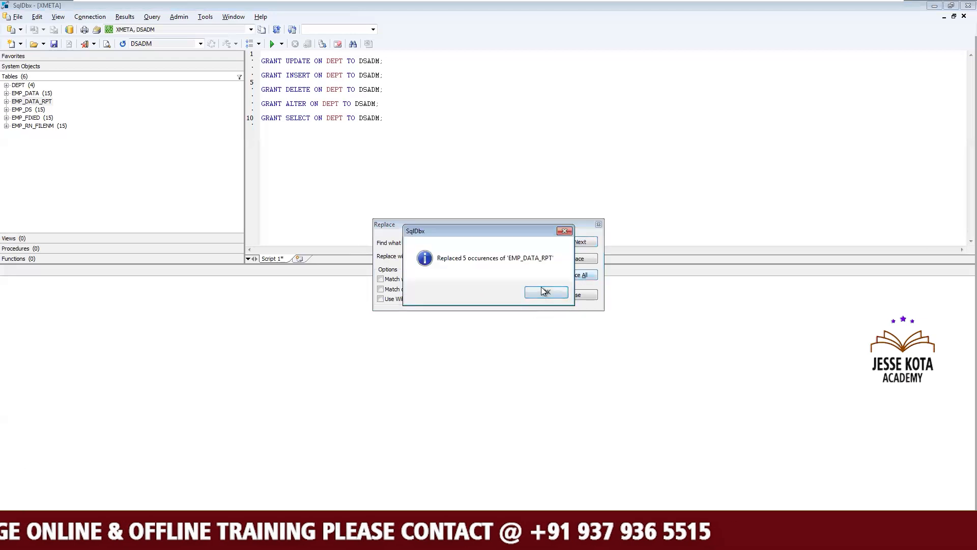
left_click(552, 290)
left_click(574, 293)
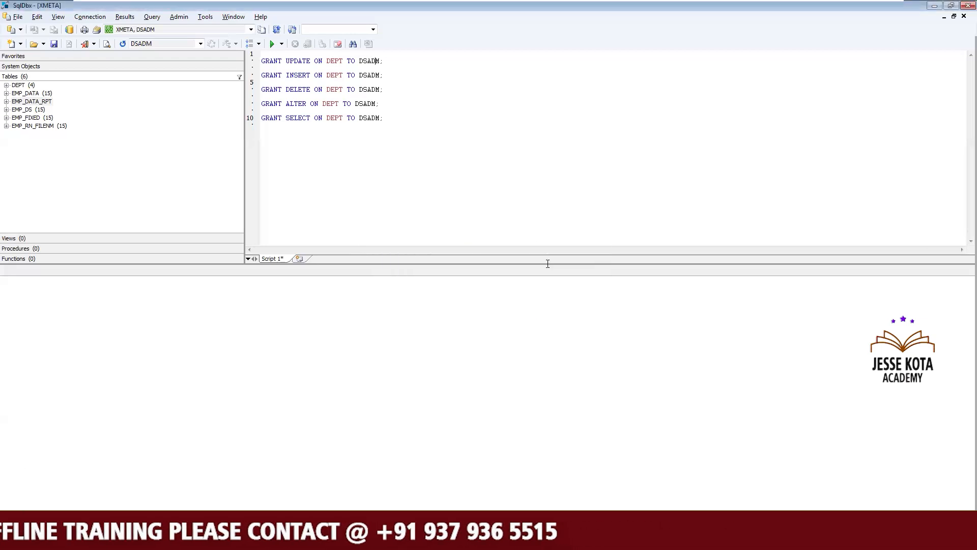
Step: Execute the UPDATE, INSERT, DELETE, ALTER and SELECT grants on DEPT to DSADM one at a time
left_click_drag(399, 66, 261, 61)
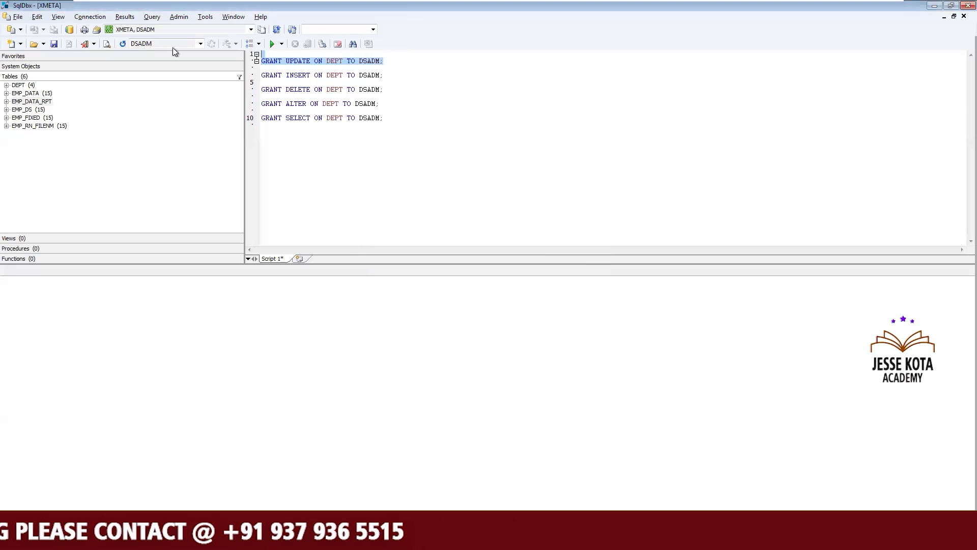
left_click_drag(397, 77, 257, 69)
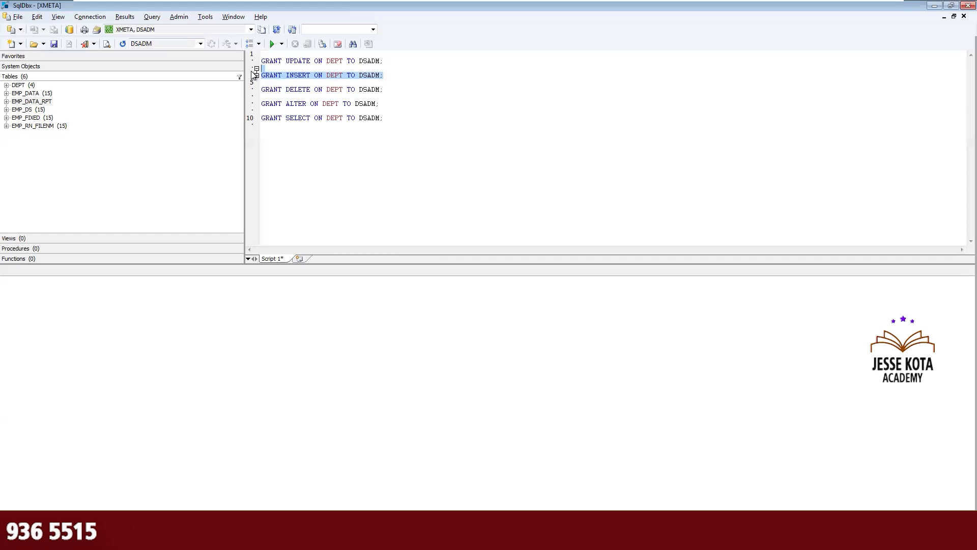
left_click(387, 87)
left_click(271, 43)
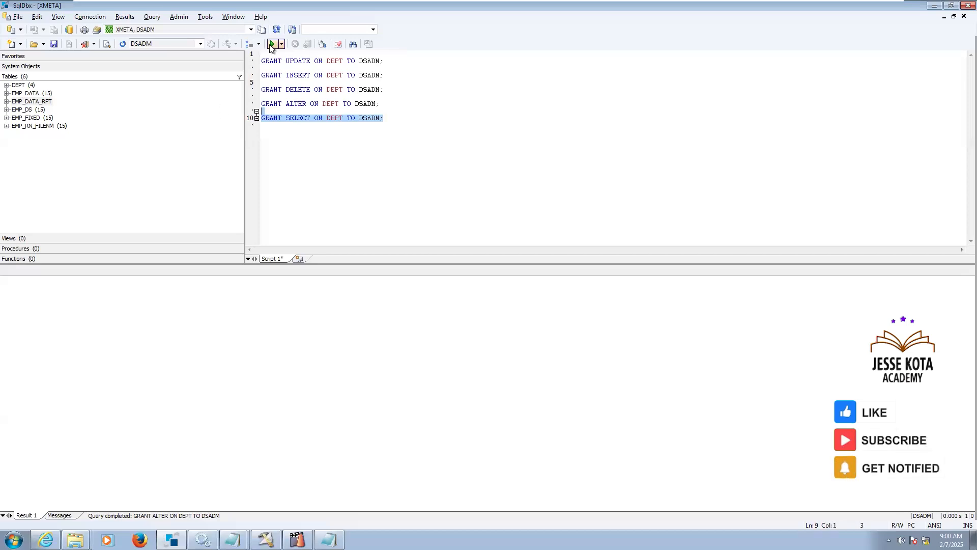
left_click(326, 147)
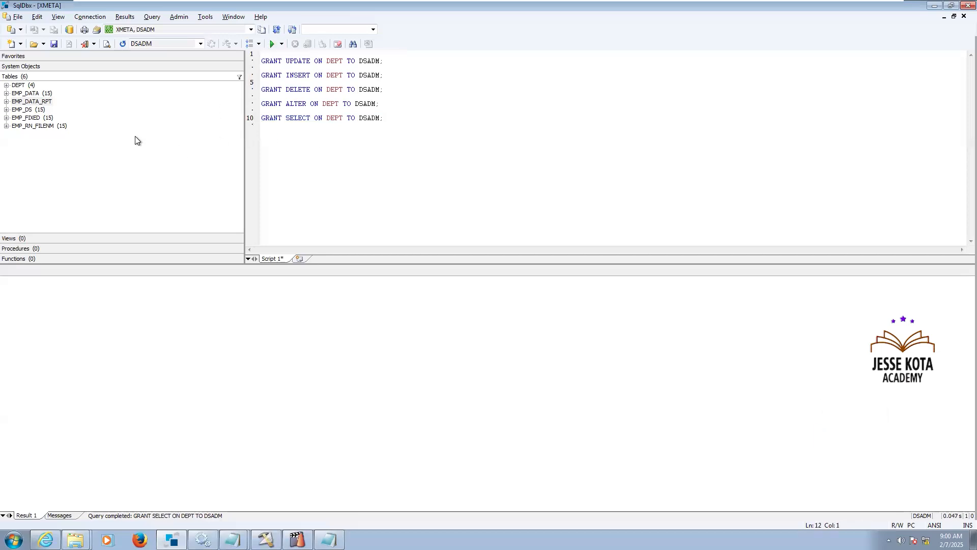
Step: Query all rows and columns of the EMP_DATA table and clear the grant statements from the script
right_click(34, 98)
left_click(84, 102)
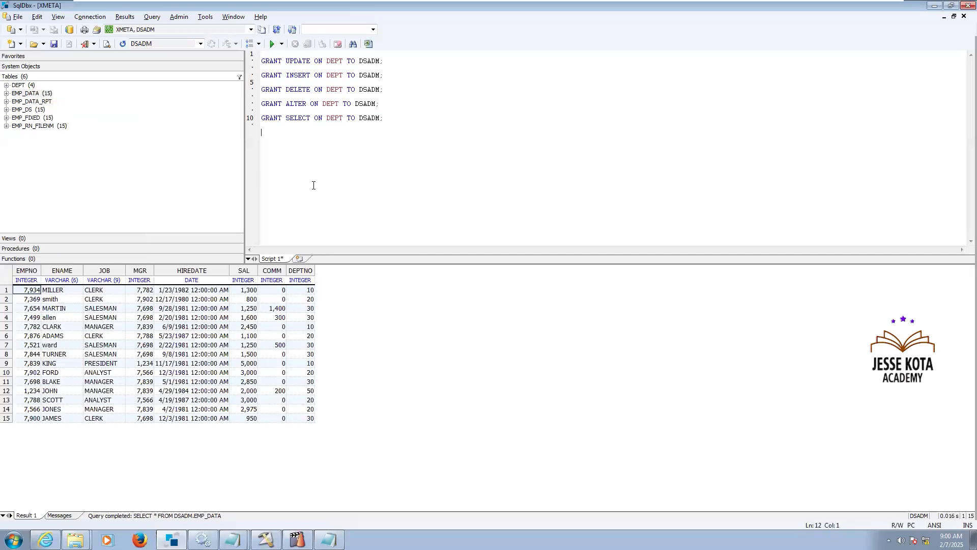
key("ctrl+a")
key("Delete")
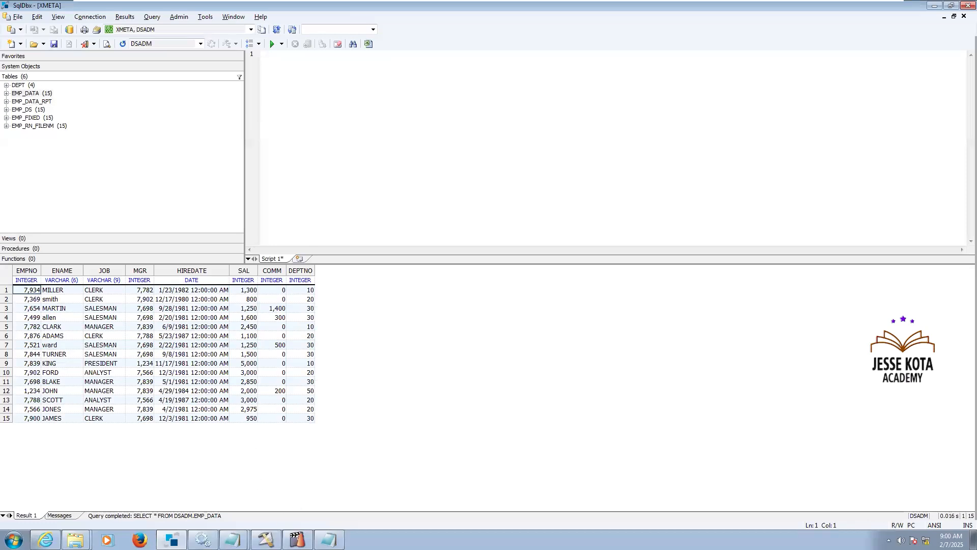
Step: Switch to DataStage Designer and open the Exe21_Employee_Data_RPT job from the JesseKota_Assignments folder
key("alt+Tab")
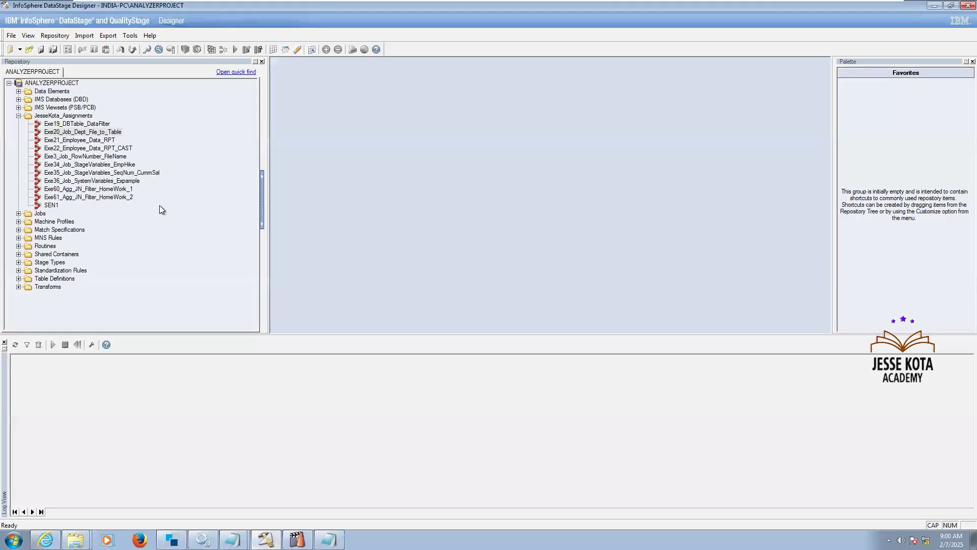
mouse_move(160, 205)
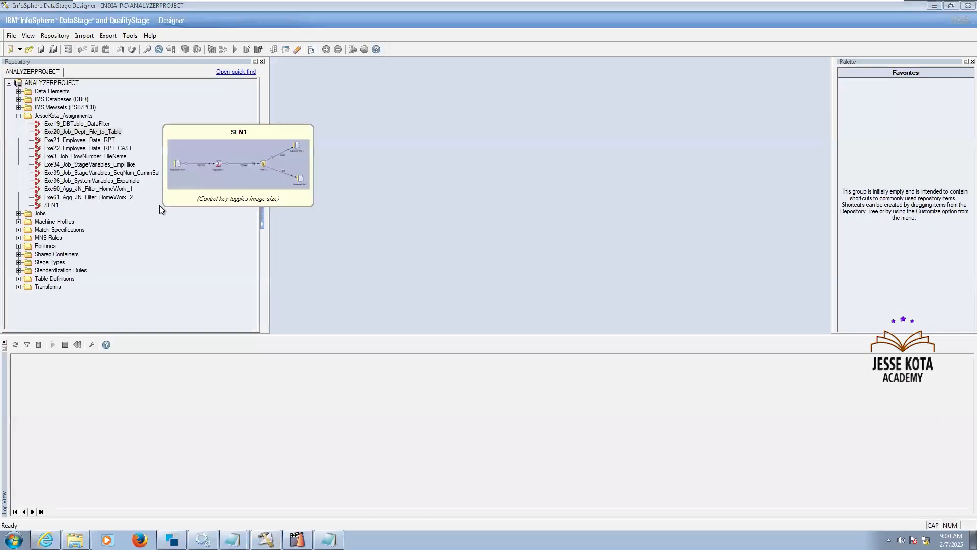
mouse_move(788, 9)
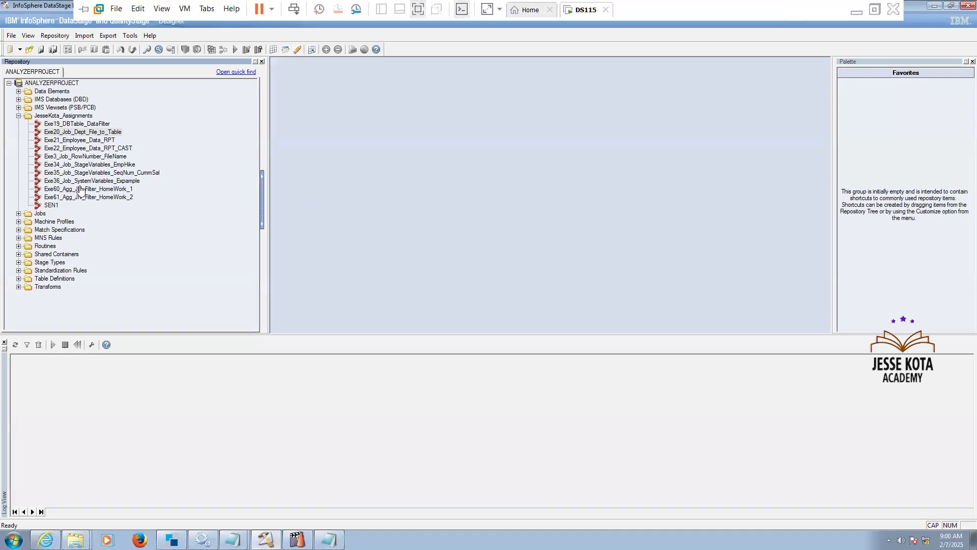
left_click(106, 142)
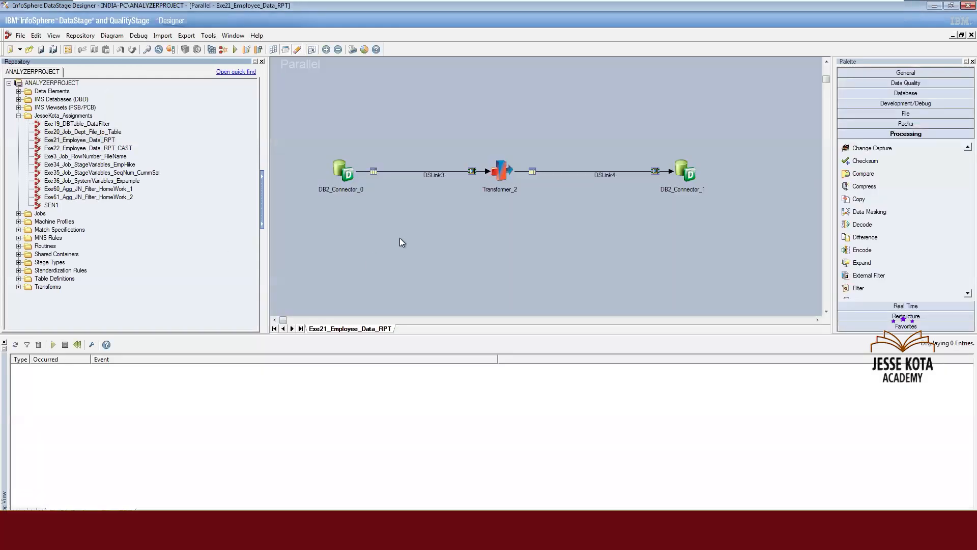
Step: Open the select statement of DB2_Connector_0 in its separate editor and select the whole query for copying
double_click(352, 172)
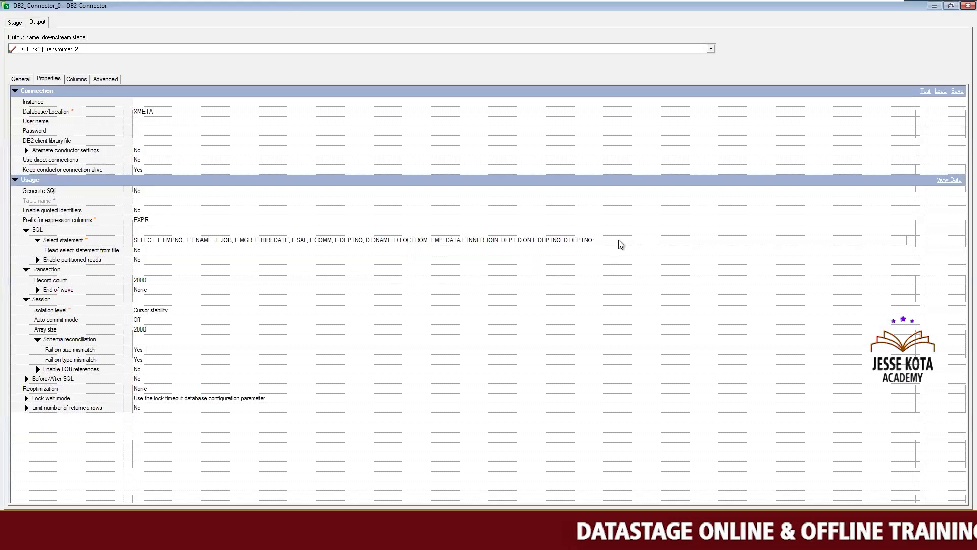
left_click(621, 244)
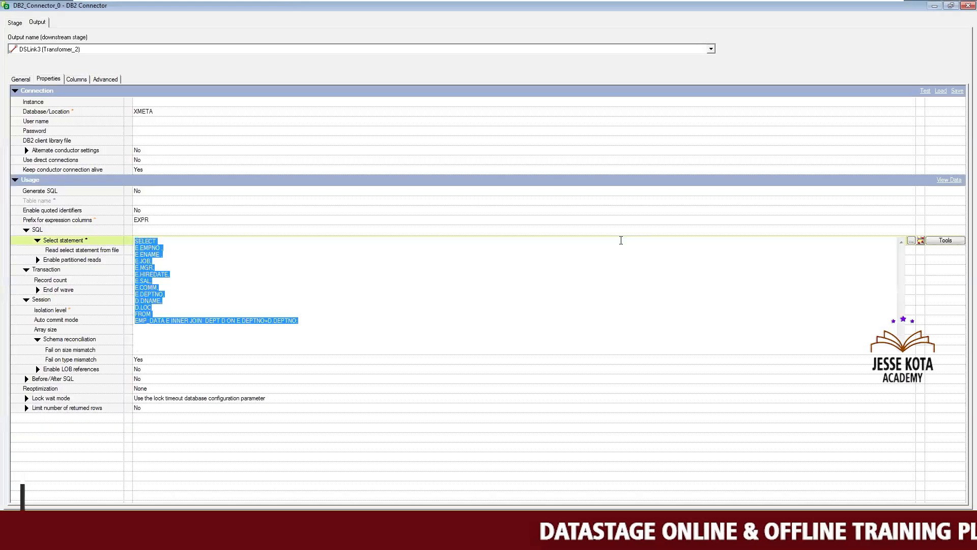
left_click(911, 240)
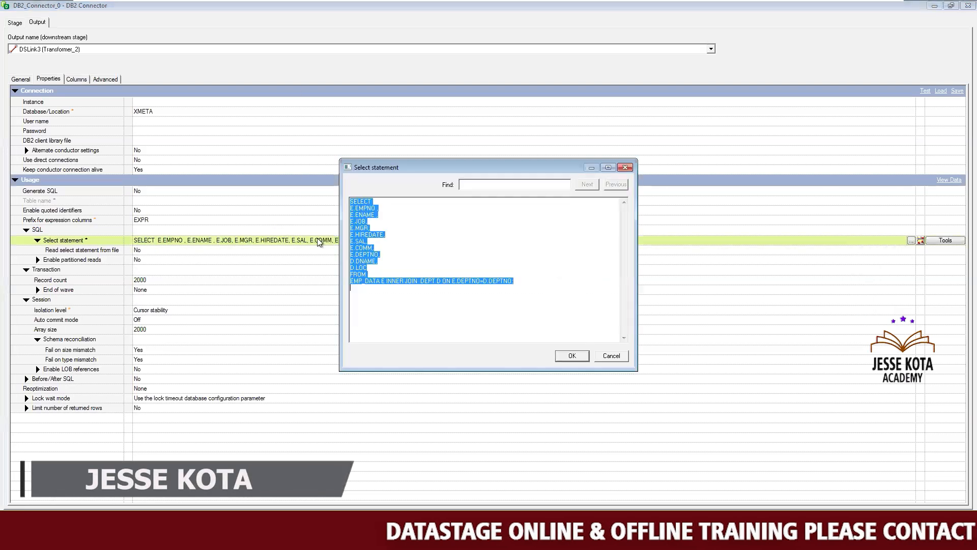
left_click(524, 284)
left_click_drag(525, 284, 285, 196)
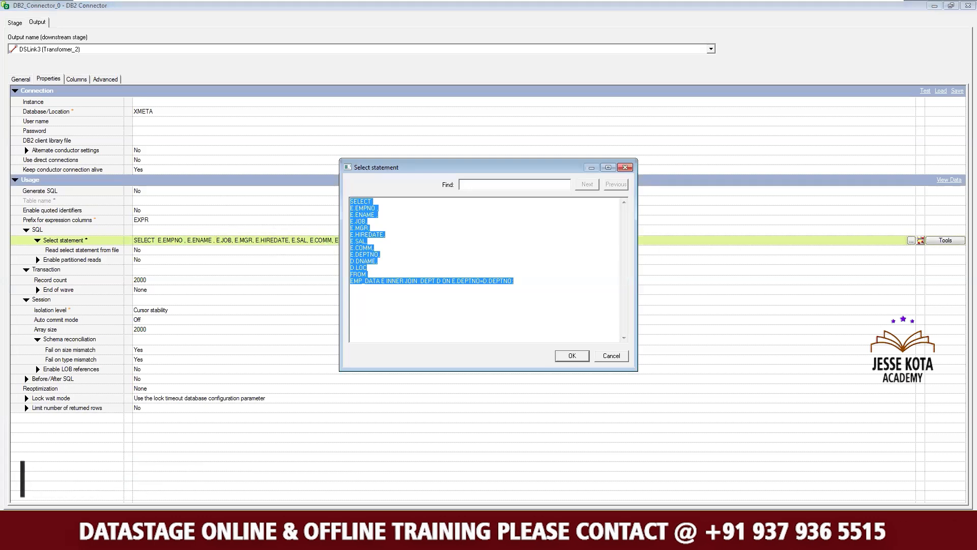
Step: Close the DataStage compilation report in Notepad and return to the connector's select statement
key("alt+Tab")
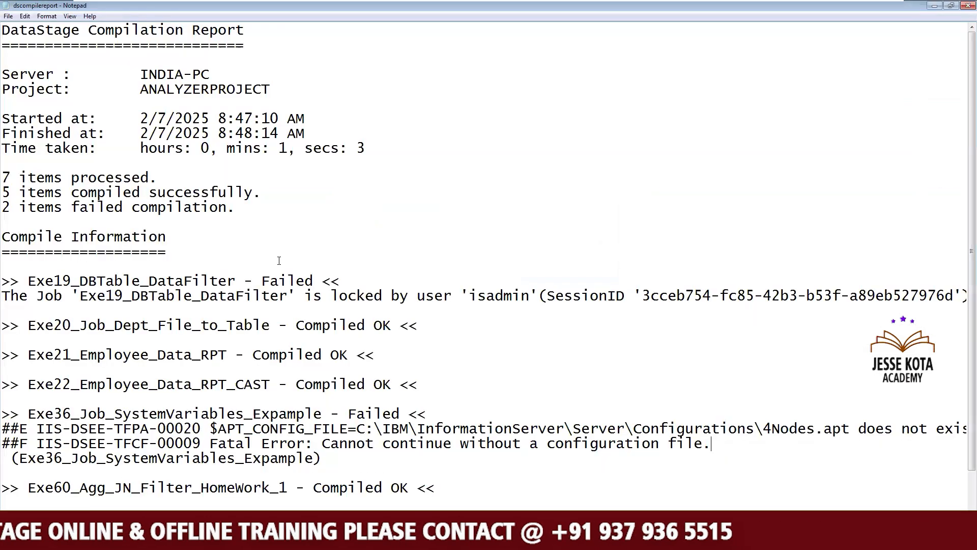
scroll(488, 274, "down", 1)
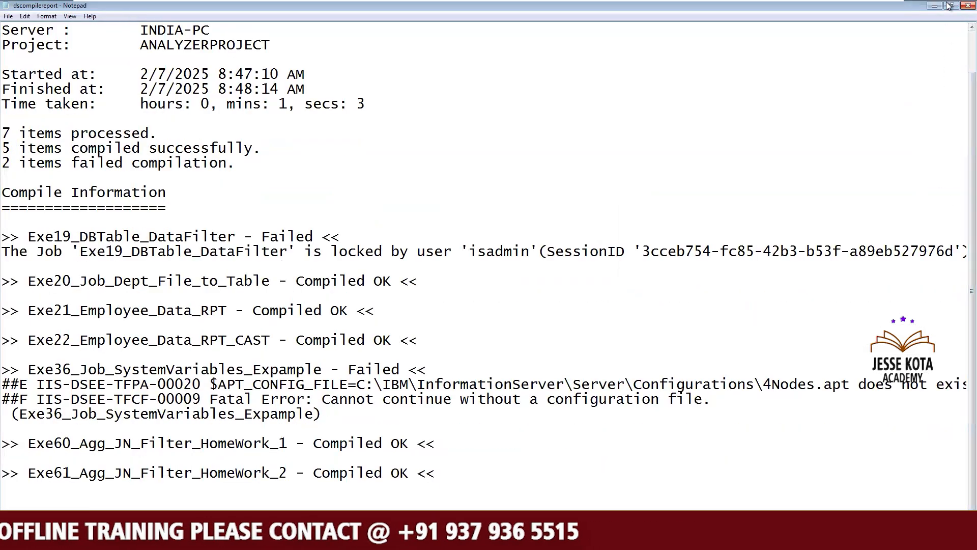
key("alt+Tab")
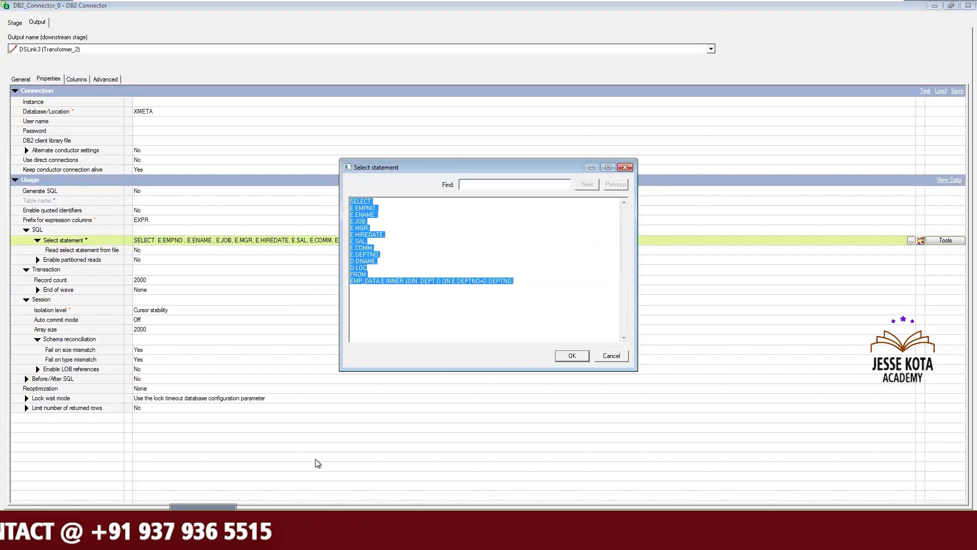
Step: Switch from the virtual machine to Telegram Web and send the EMP_DATA and DEPT join query to the JanFeb2025 DataStage group
mouse_move(833, 5)
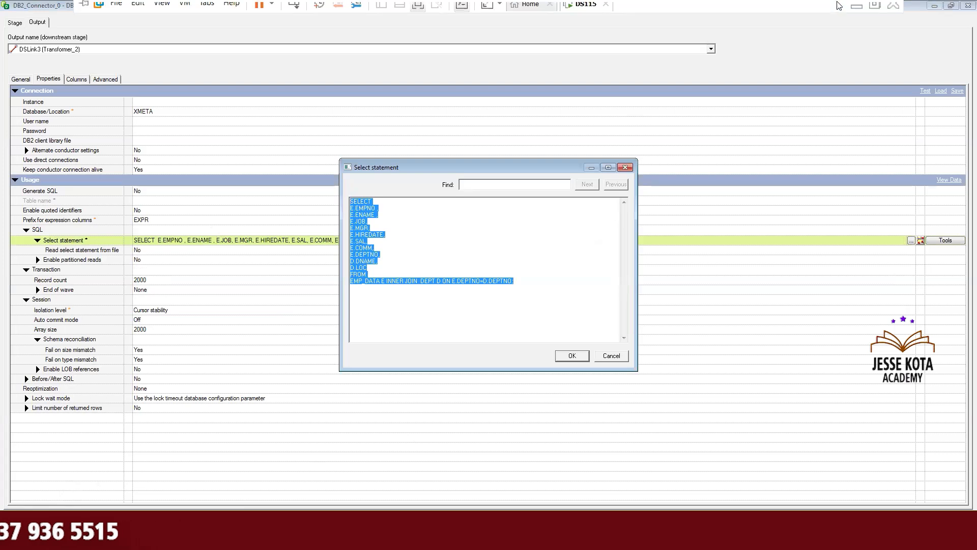
left_click(862, 8)
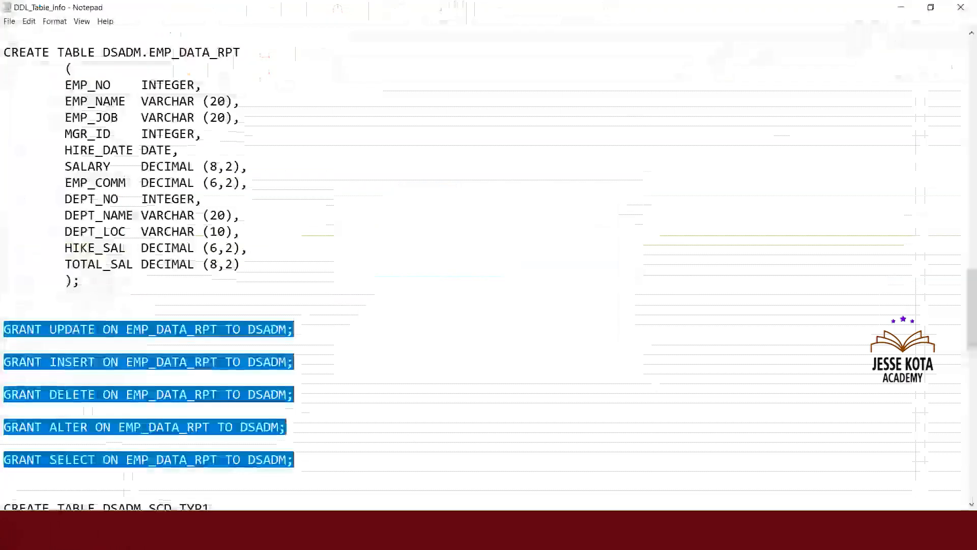
left_click(640, 537)
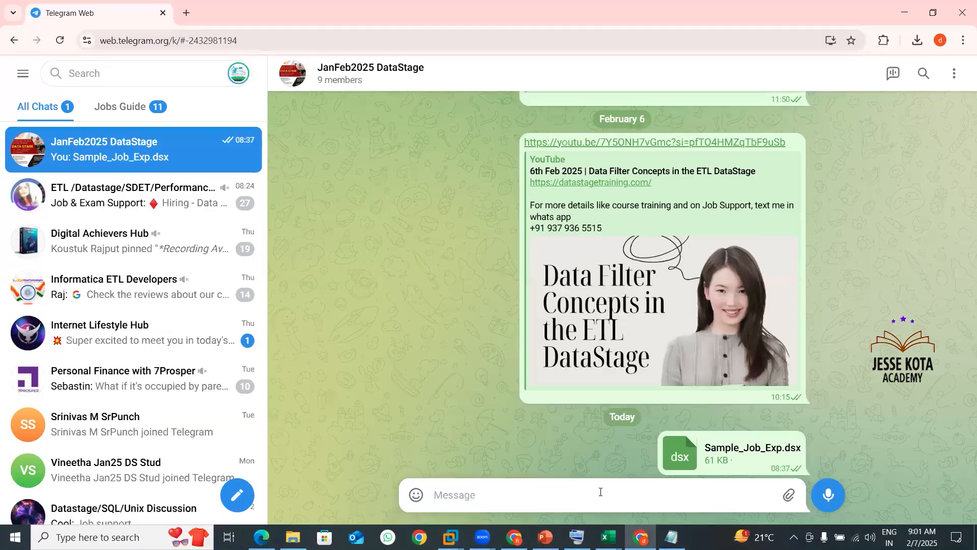
type("SELECT E.EMPNO , E.ENAME ,E.JOB, E.MGR,E.HIREDATE, E.SAL,E.COMM, E.DEPTNO,D.DNAME, D.LOCFROM EMP_DATA E INNER JOIN  DEPT D ON E.DEPTNO=D.DEPTNO;")
key("Return")
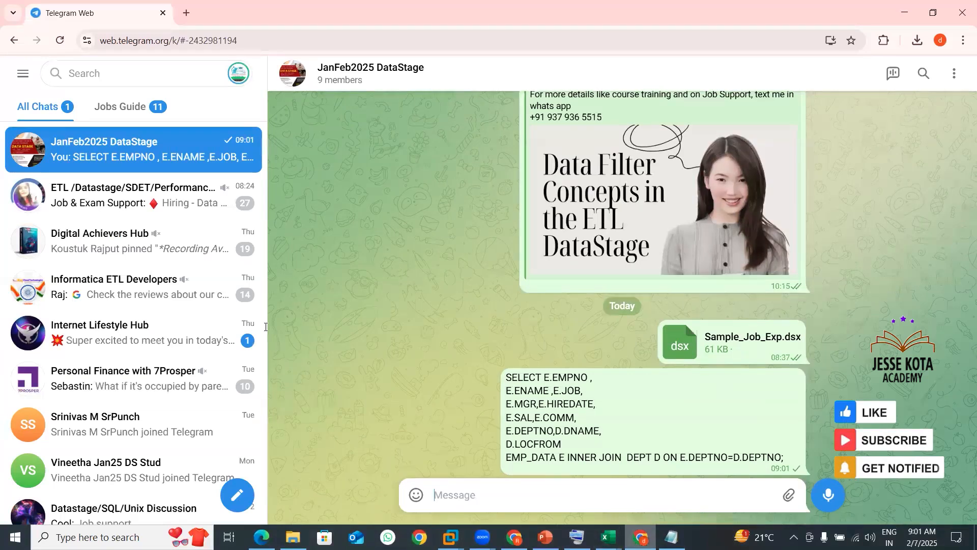
Step: Copy the EMP_DATA_RPT CREATE TABLE and GRANT statements from DDL_Table_Info in Notepad and send them to the JanFeb2025 DataStage group
key("alt+Tab")
left_click_drag(5, 53, 321, 476)
key("ctrl+c")
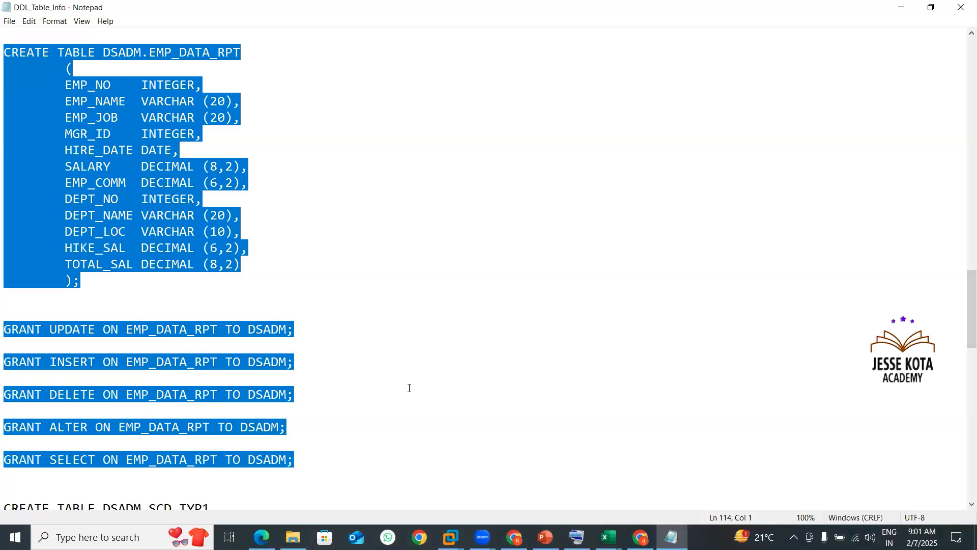
key("alt+Tab")
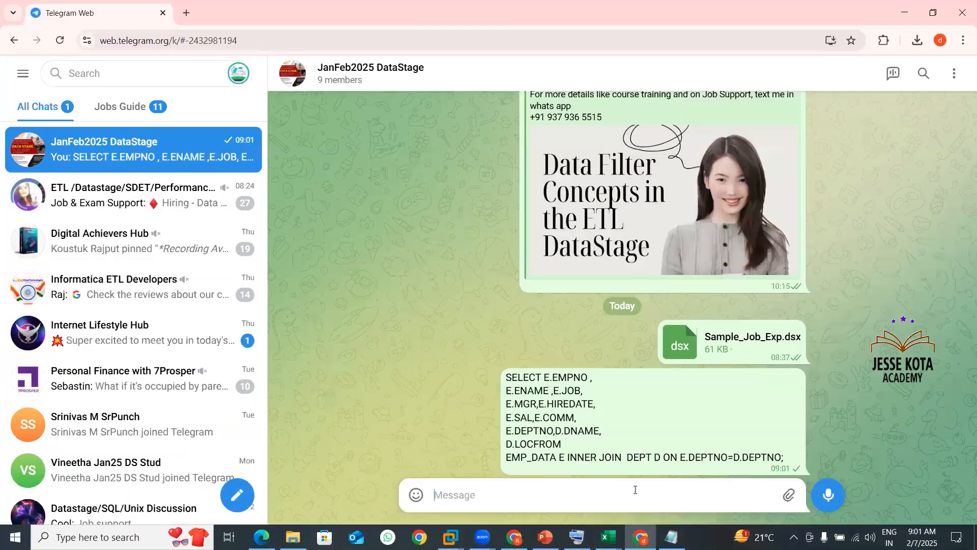
key("ctrl+v")
key("Return")
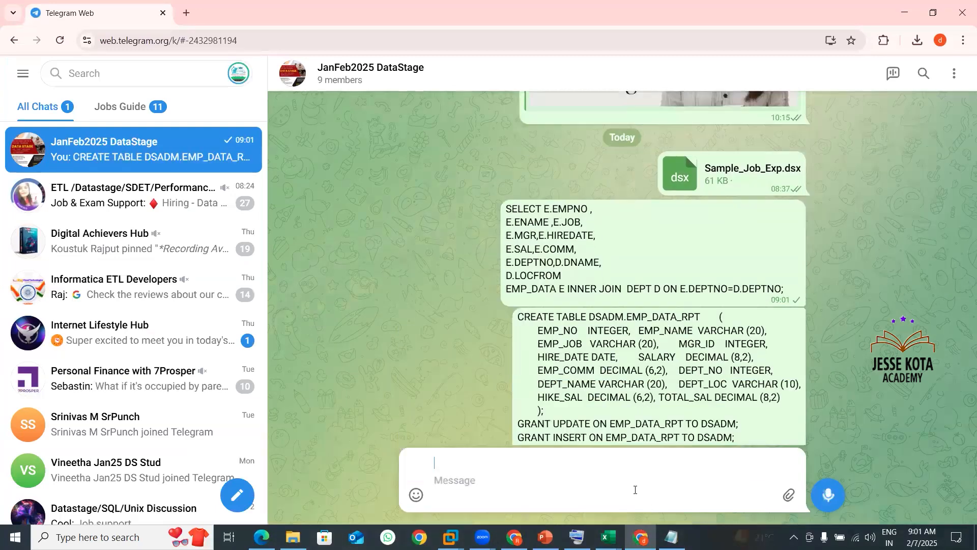
Step: Bring the cleared DEPT grant statements back into the SqlDbx script in the DS115 virtual machine, remove them again and return to the host desktop
key("alt+Tab")
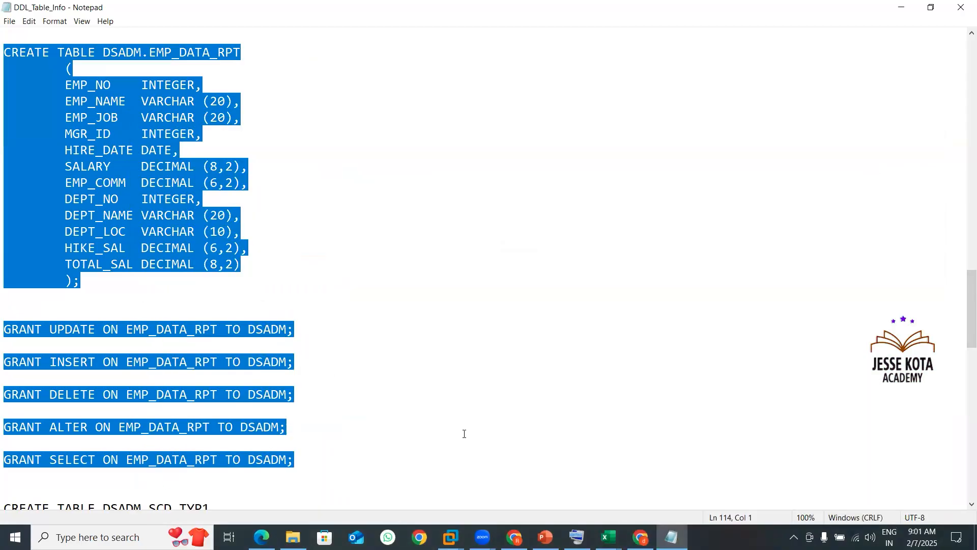
mouse_move(450, 536)
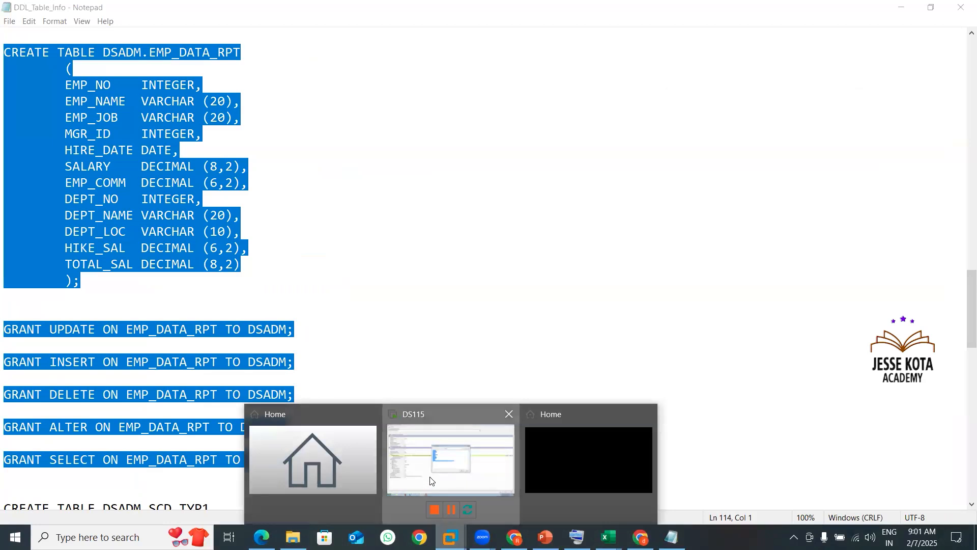
left_click(432, 482)
left_click(173, 539)
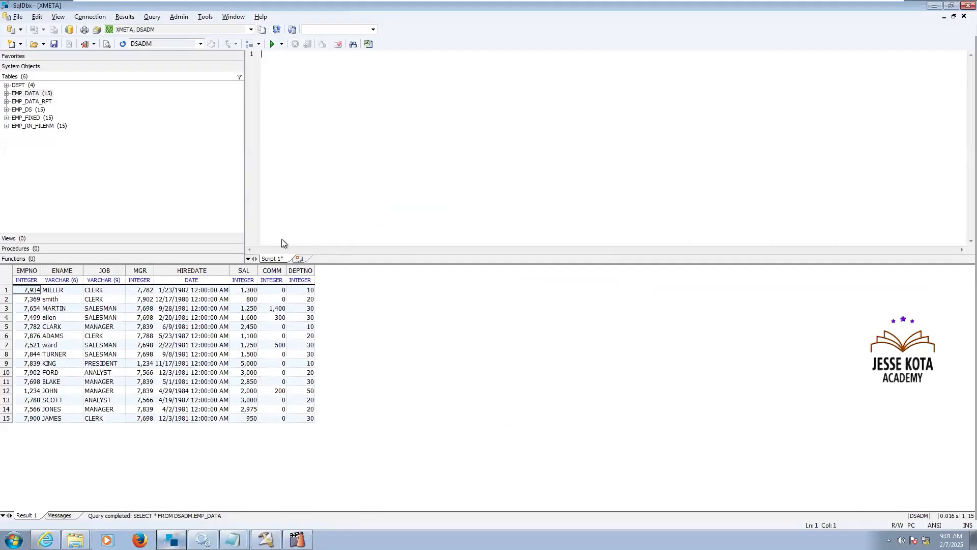
key("ctrl+v")
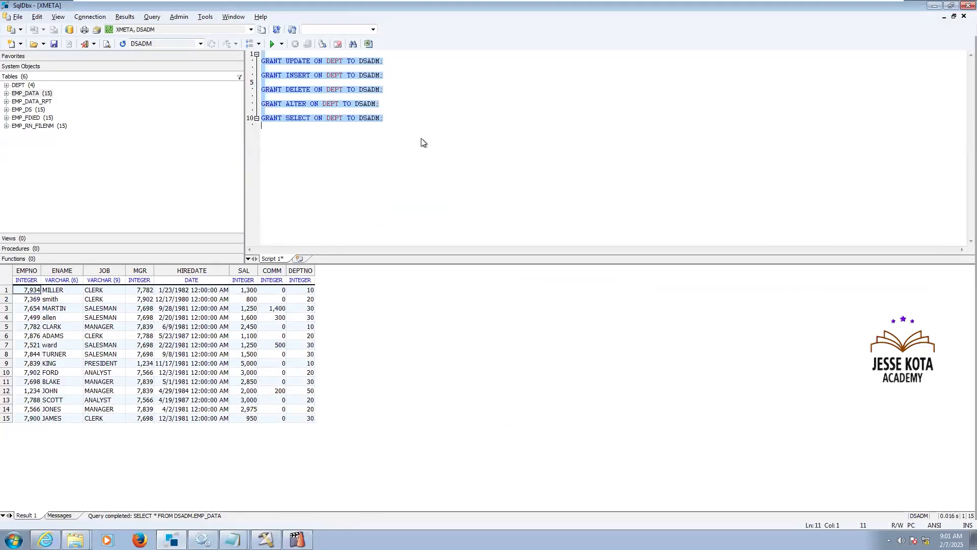
key("ctrl+z")
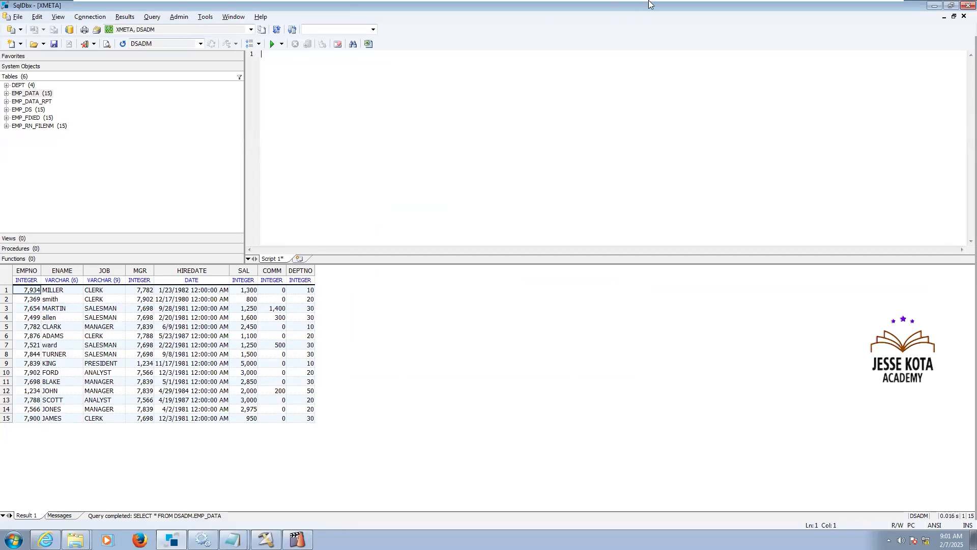
left_click(859, 6)
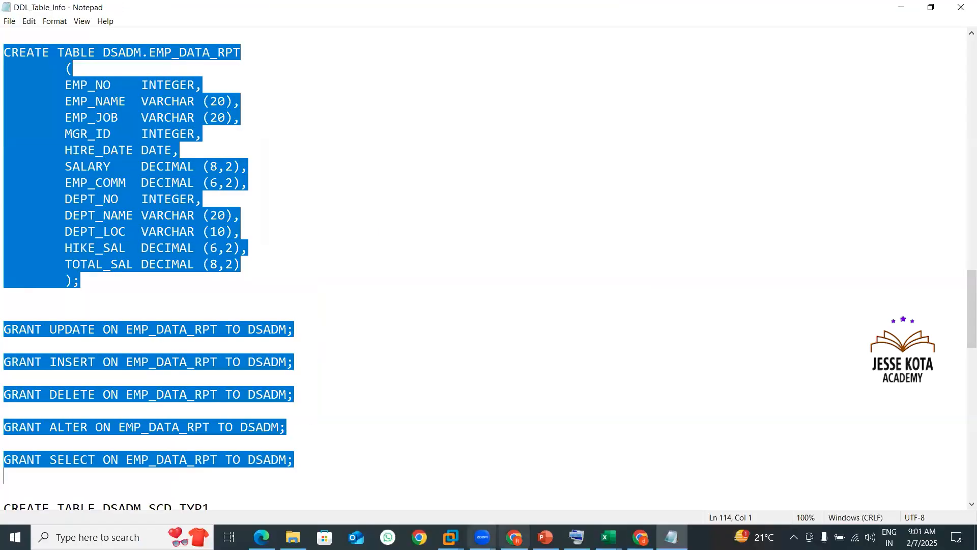
Step: Switch to Telegram Web and send the five DEPT grant statements for DSADM to the JanFeb2025 DataStage group
left_click(640, 535)
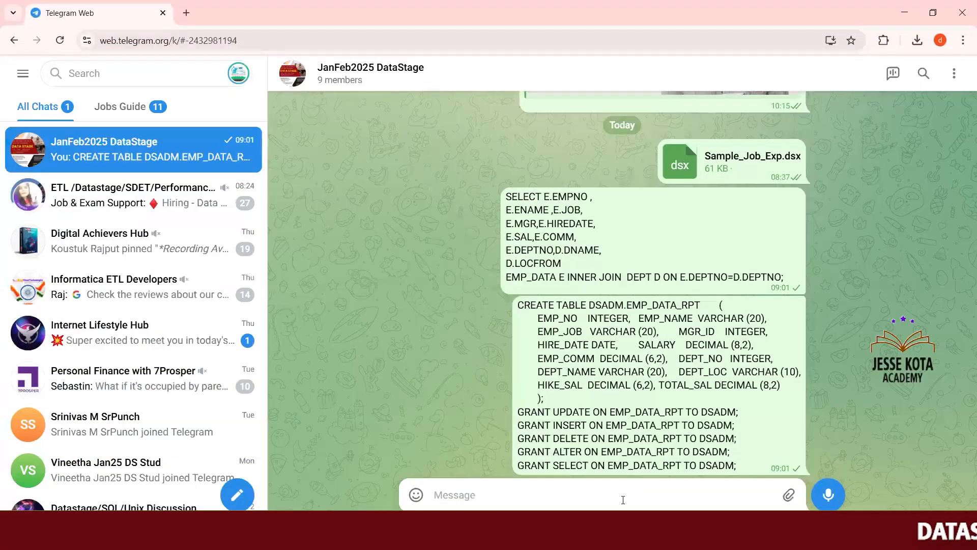
type("GRANT UPDATE ON DEPT TO DSADM; GRANT INSERT ON DEPT TO DSADM; GRANT DELETE ON DEPT TO DSADM; GRANT ALTER ON DEPT TO DSADM; GRANT SELECT ON DEPT TO DSADM;")
key("Return")
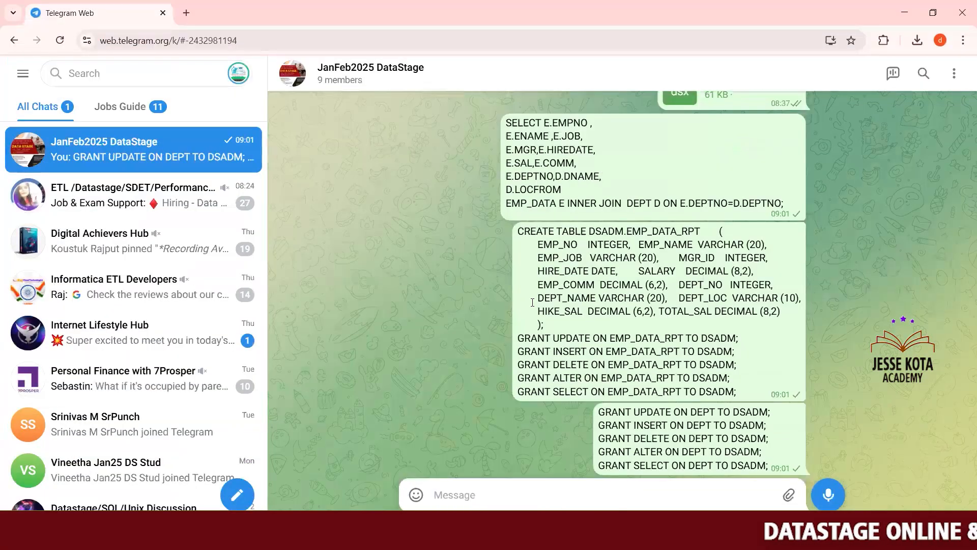
scroll(532, 302, "up", 5)
scroll(712, 229, "down", 5)
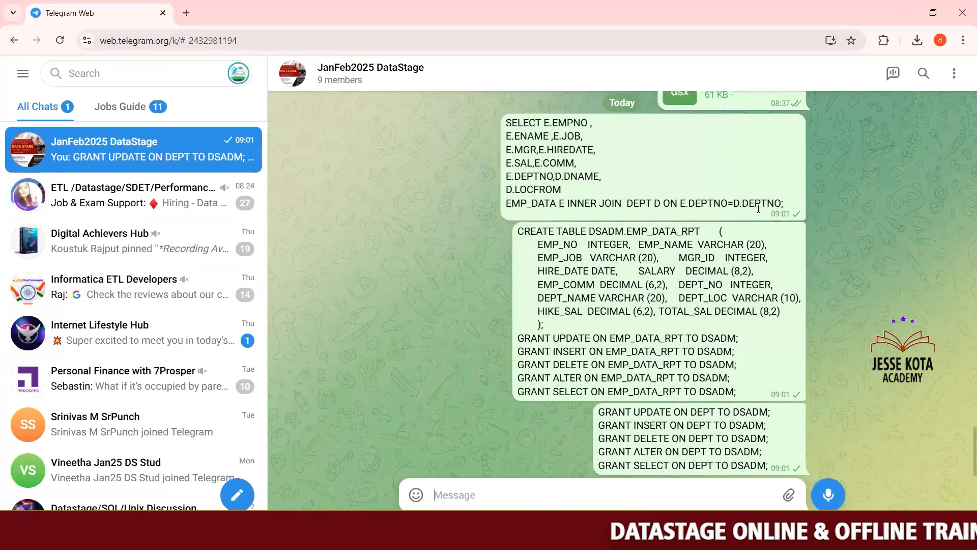
Step: Copy the EMP_DATA and DEPT join query from the group chat, minimise Telegram Web and close the DDL_Table_Info notes
left_click_drag(785, 203, 503, 122)
right_click(520, 122)
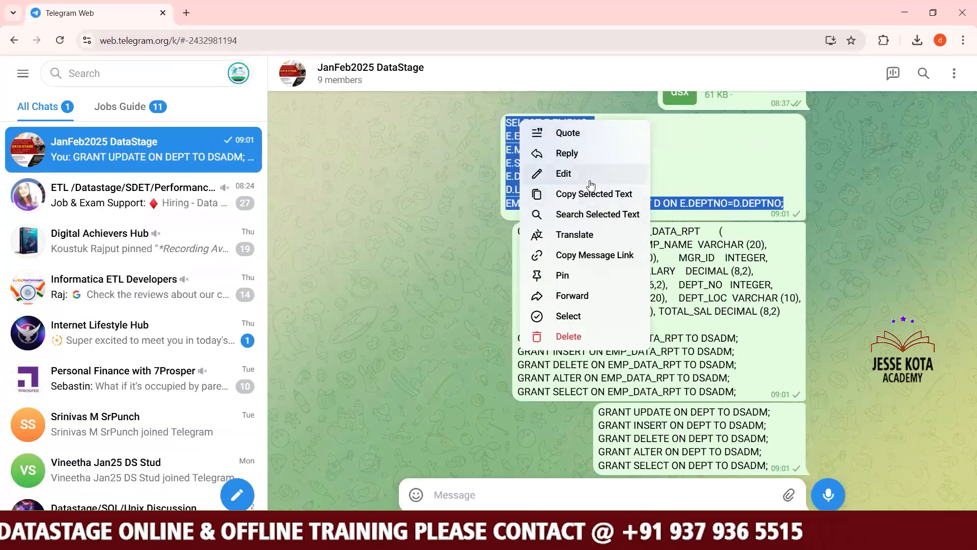
left_click(612, 203)
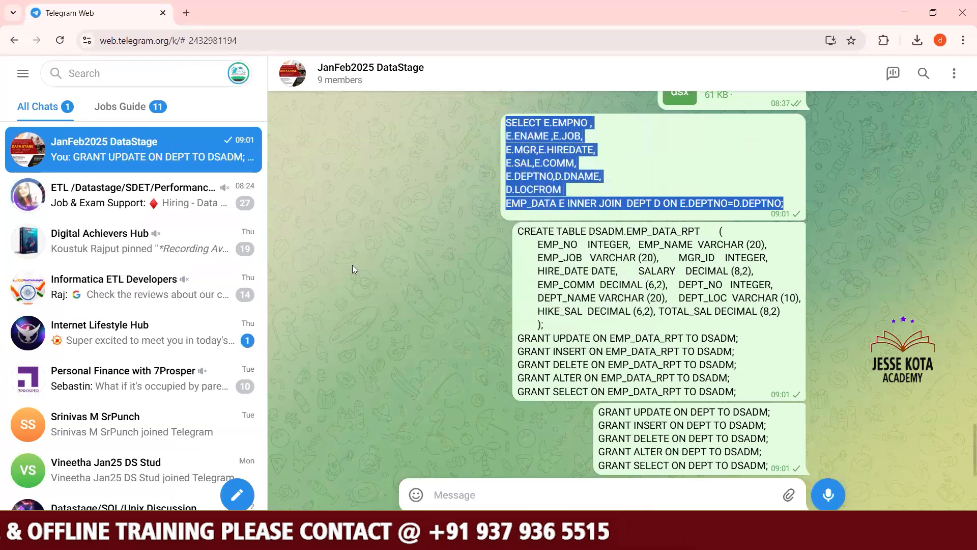
left_click(904, 14)
left_click(578, 335)
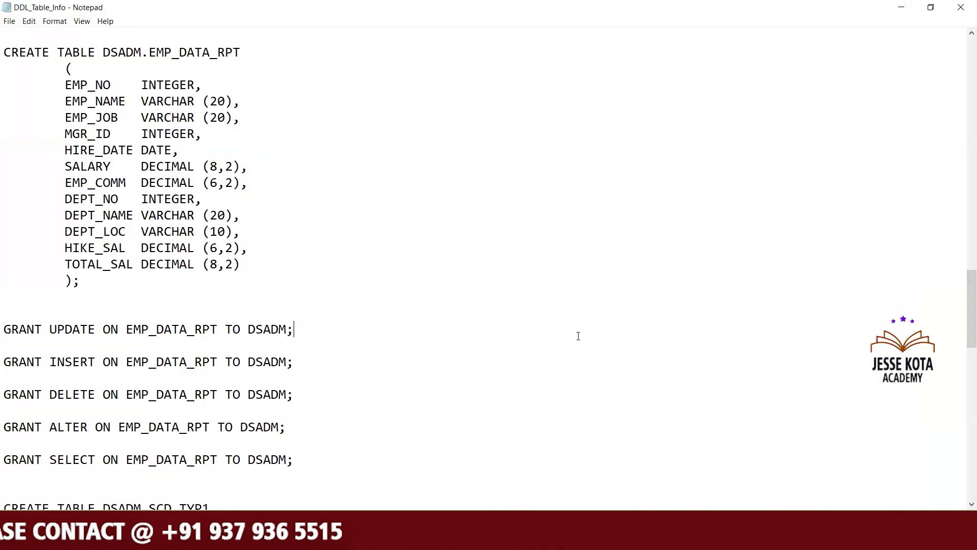
scroll(578, 336, "down", 20)
left_click(962, 12)
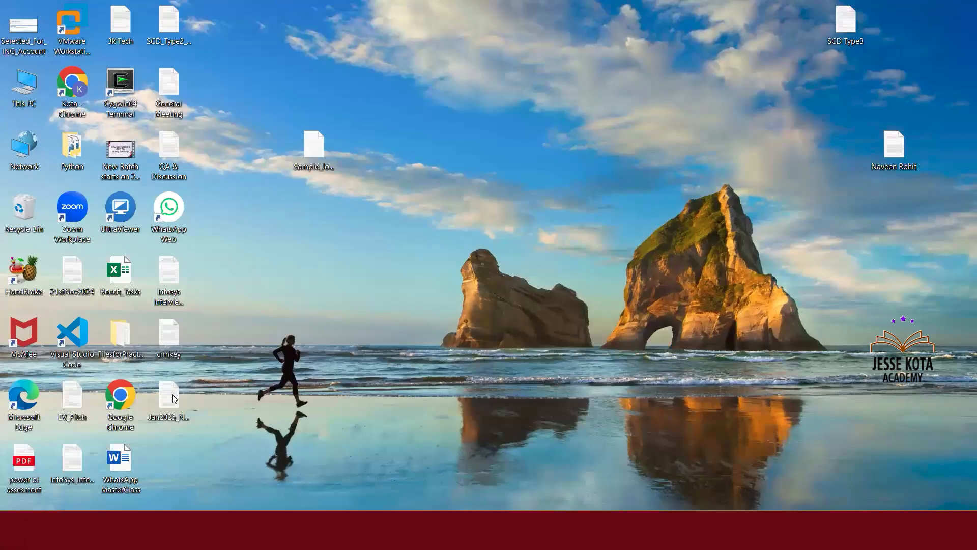
Step: Open the Jan2025_Notes file from the desktop and paste the copied join query at its end
double_click(172, 394)
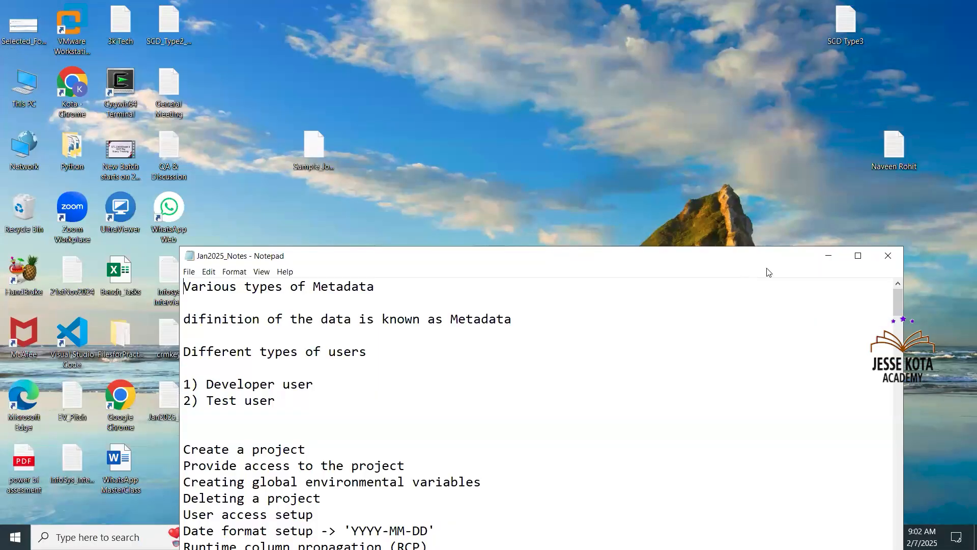
left_click(858, 257)
scroll(5, 76, "down", 20)
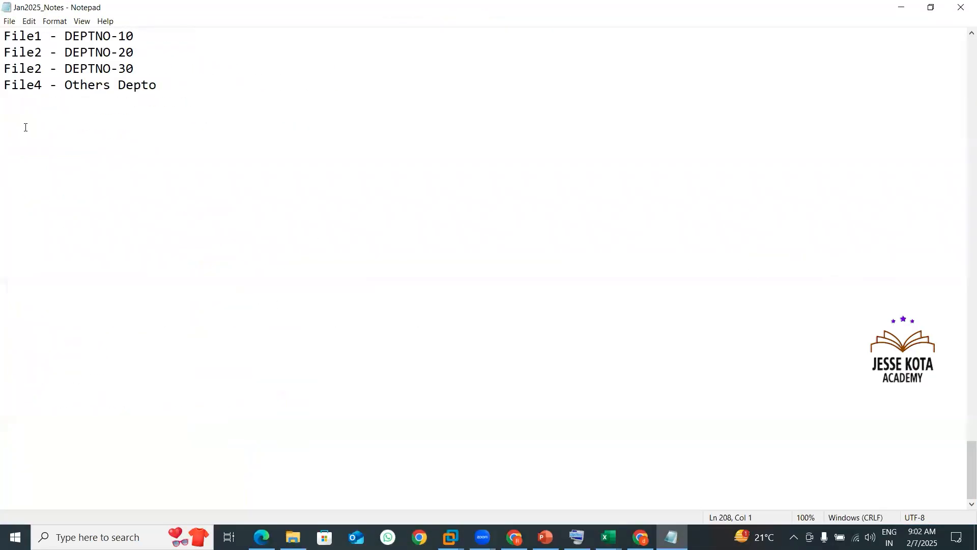
key("ctrl+v")
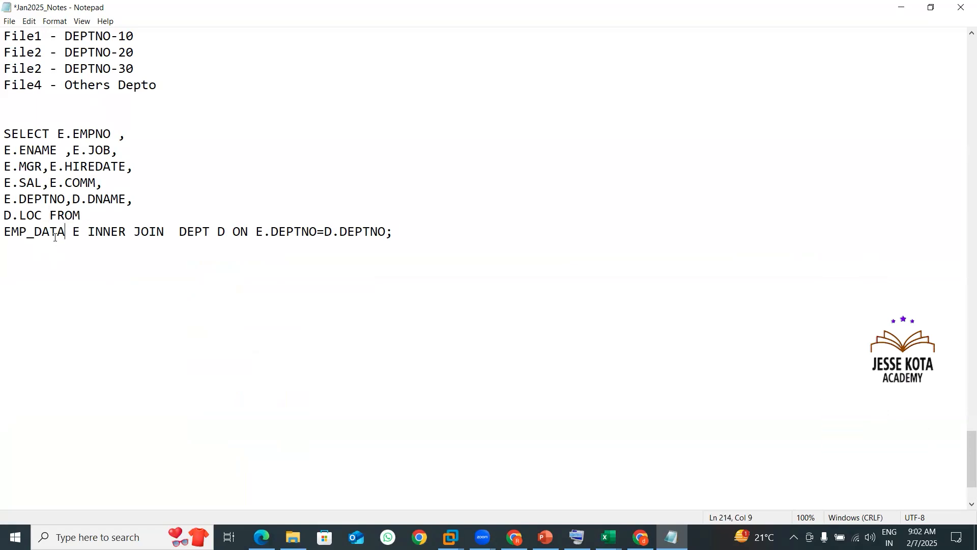
Step: Switch to Data_Mapping_Sheet in Excel and change the first source table name on SRC_2_STG to EMP_DATA
left_click_drag(55, 237, 5, 235)
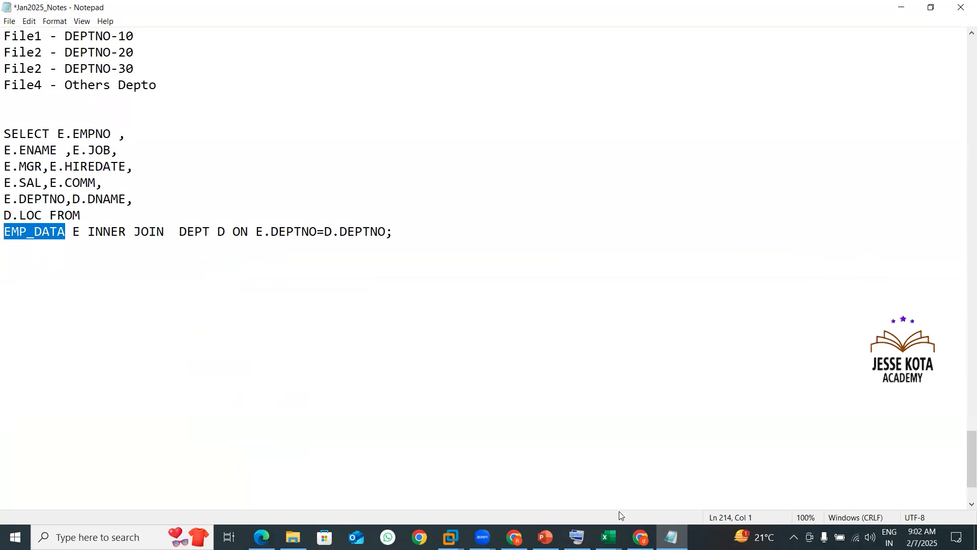
left_click(675, 468)
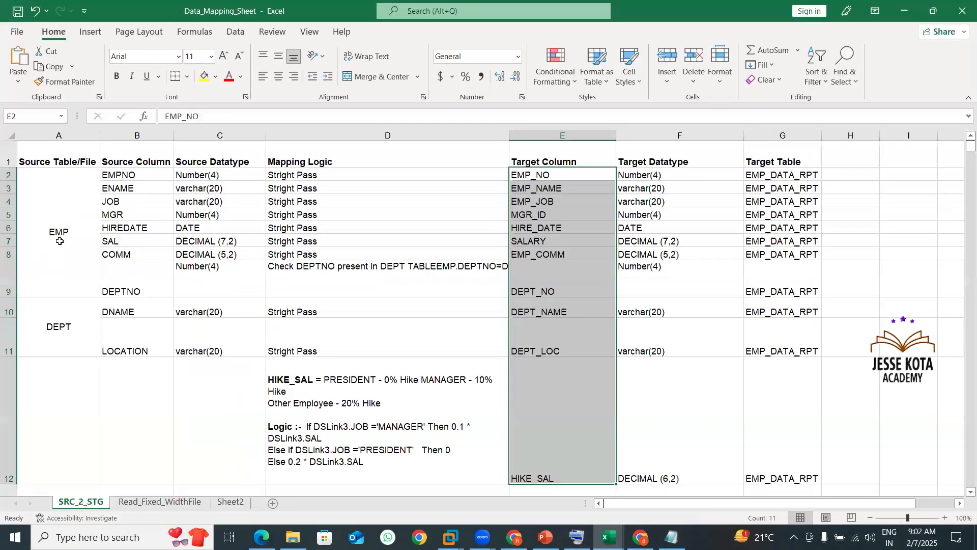
left_click(60, 241)
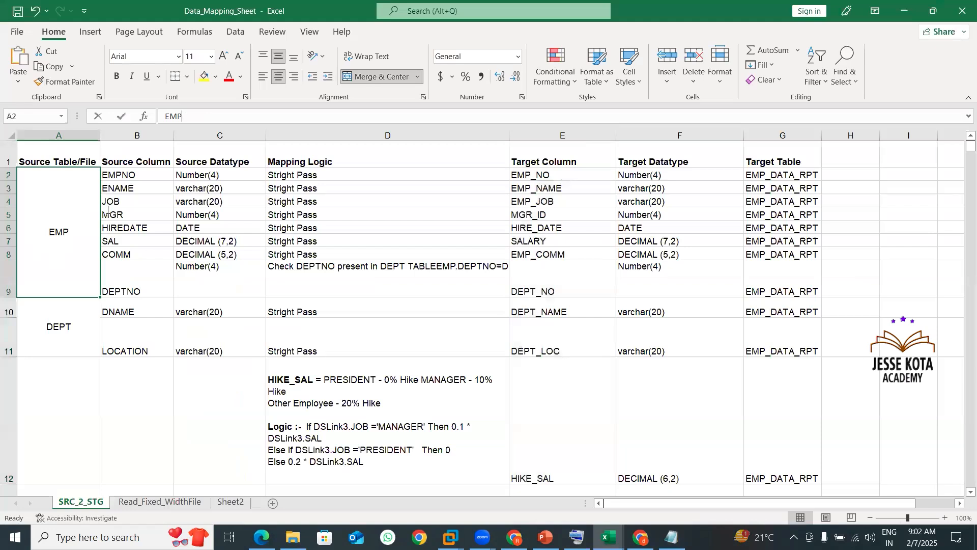
key("F2")
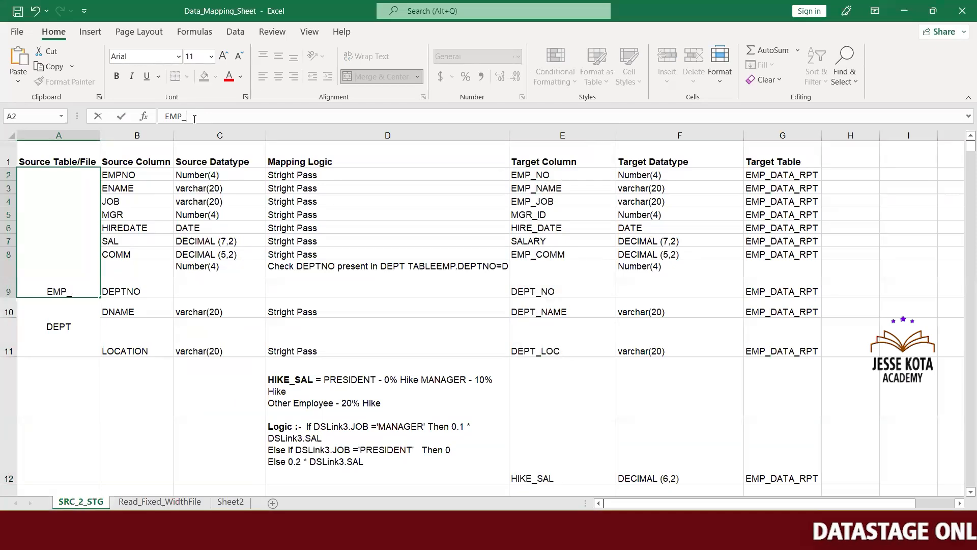
type("DATA")
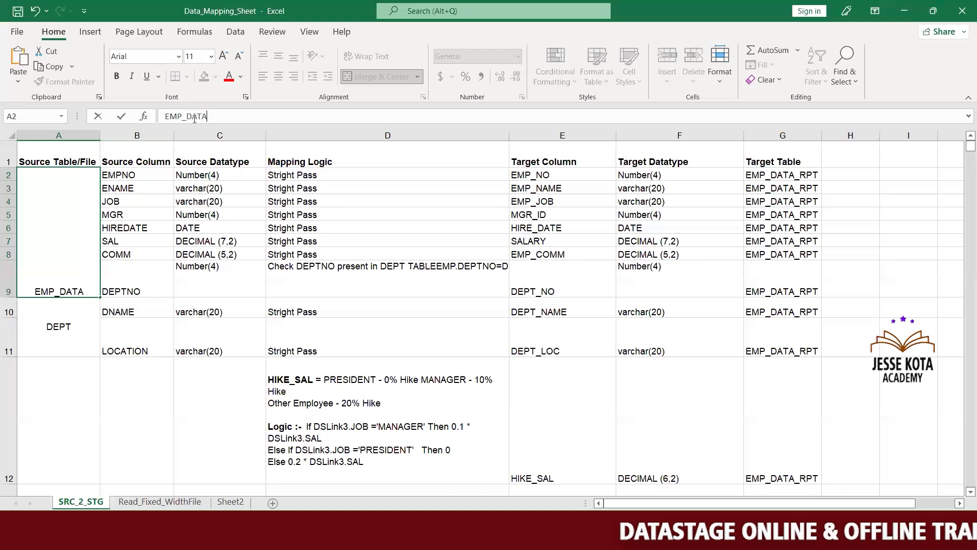
left_click(48, 327)
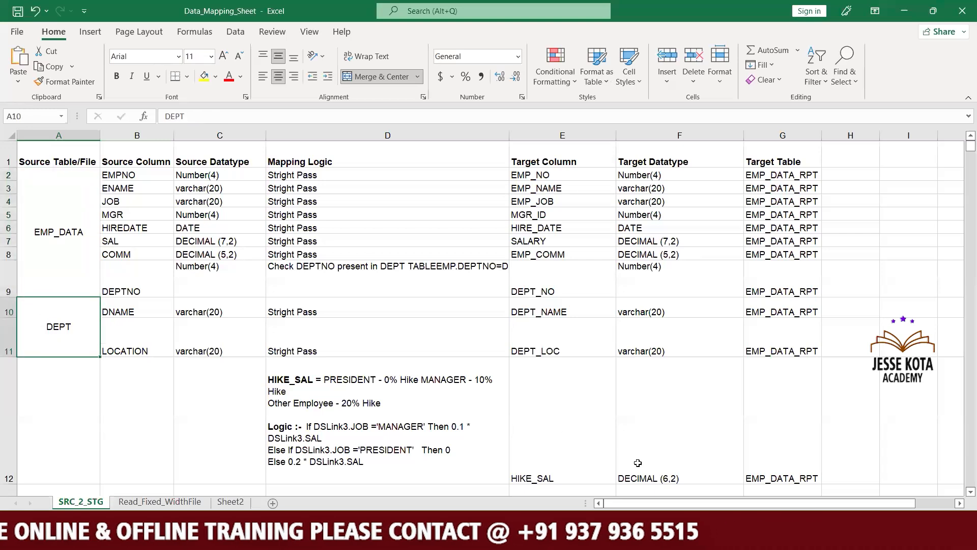
Step: Return to Jan2025_Notes and examine the join query's selected columns, table aliases and ON condition
key("alt+Tab")
left_click(204, 281)
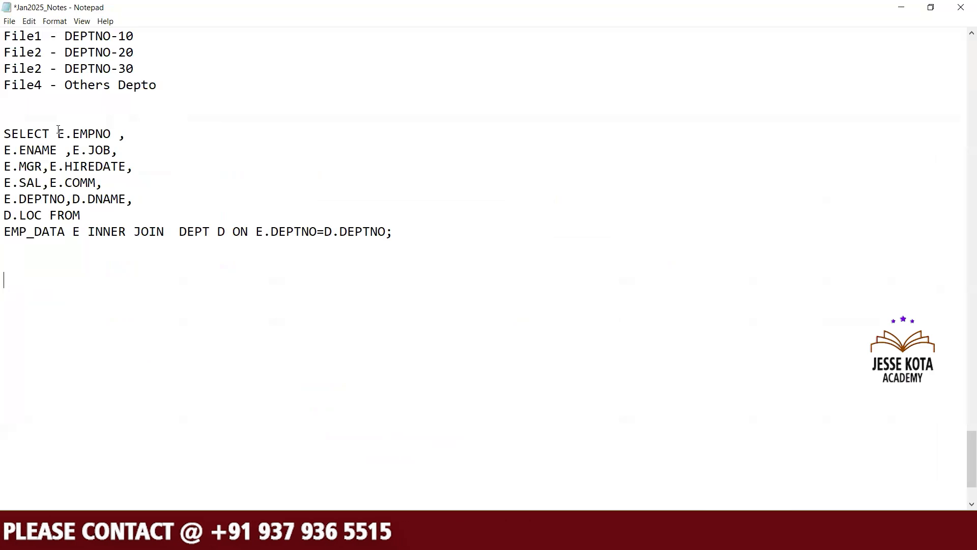
left_click_drag(59, 132, 100, 131)
left_click(102, 187)
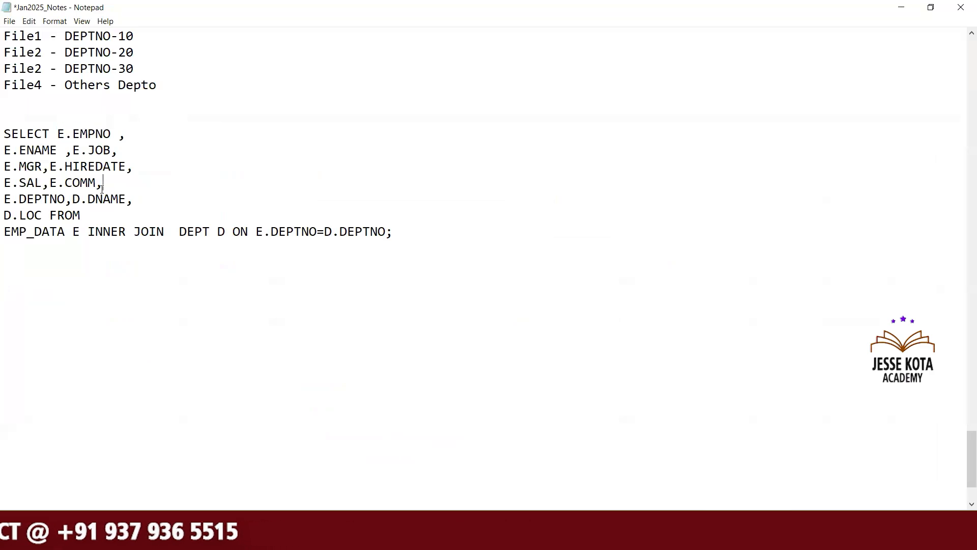
left_click_drag(72, 232, 4, 234)
left_click(97, 243)
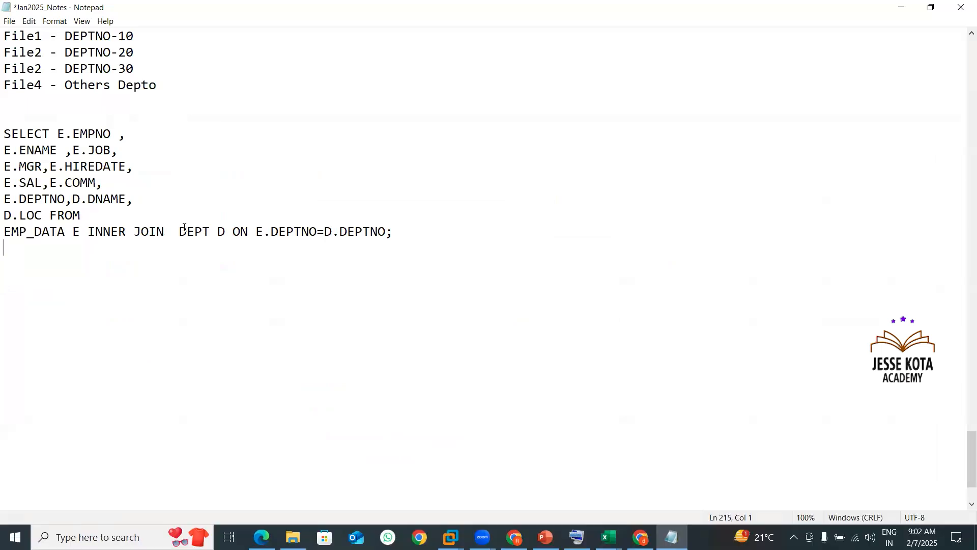
left_click(218, 231)
left_click_drag(238, 230, 261, 230)
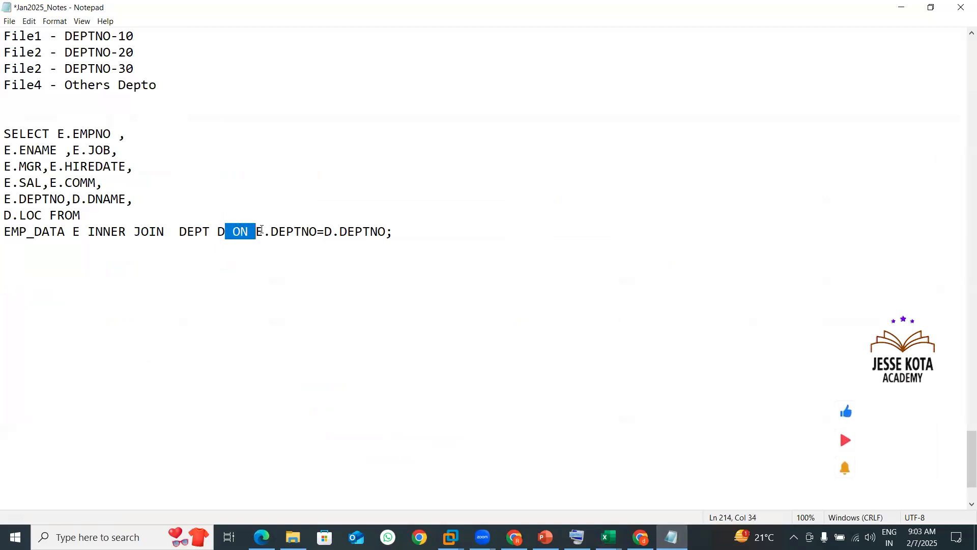
left_click(257, 264)
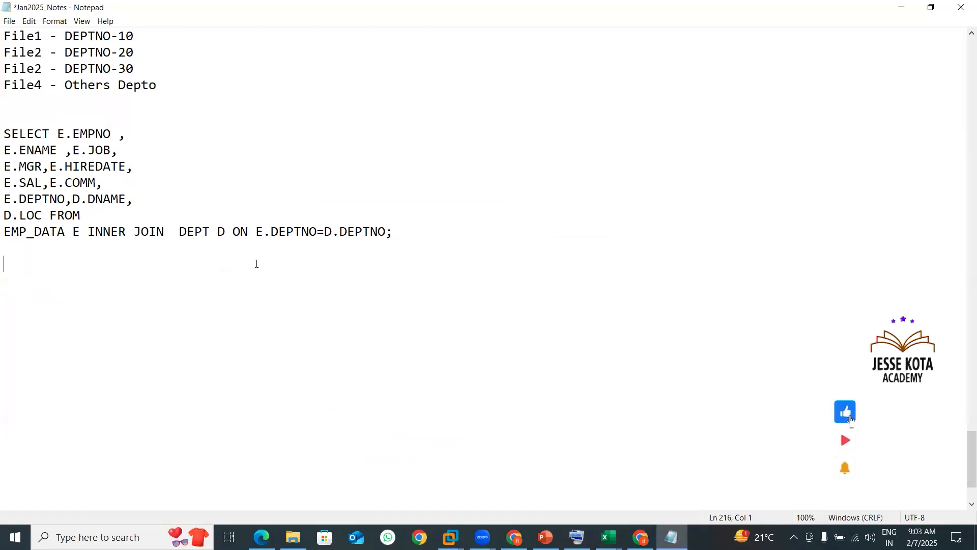
double_click(257, 235)
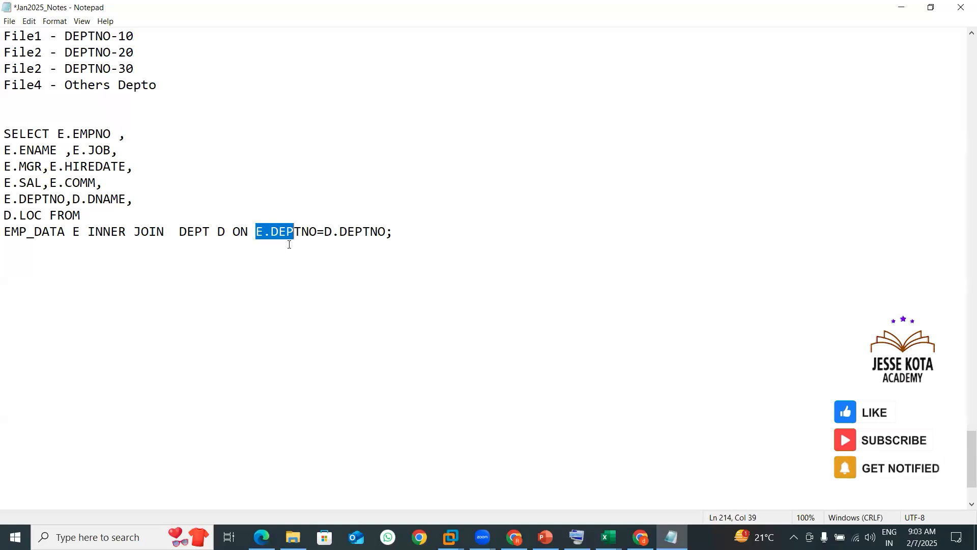
left_click(292, 263)
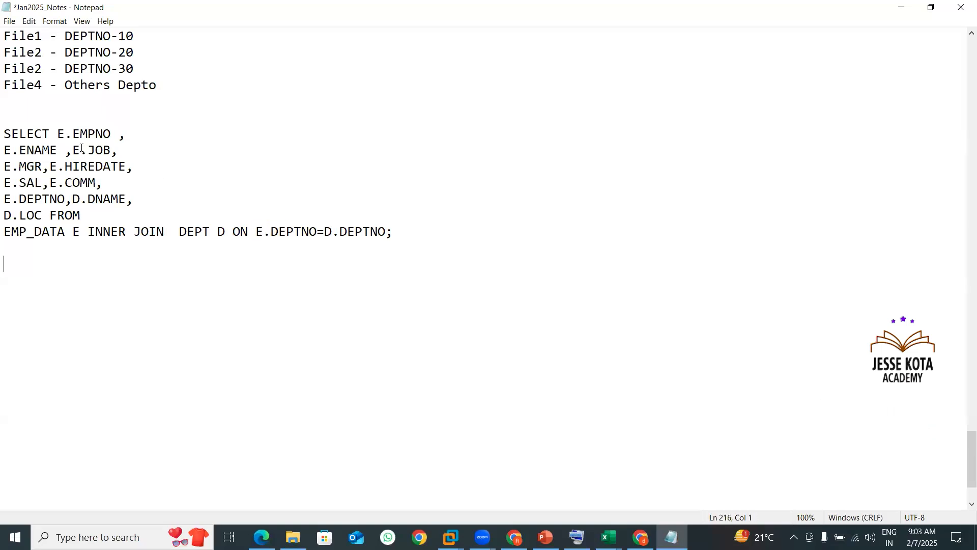
Step: Reformat the join query in Jan2025_Notes so that SELECT, every selected column and FROM each stand on their own line
key("Return")
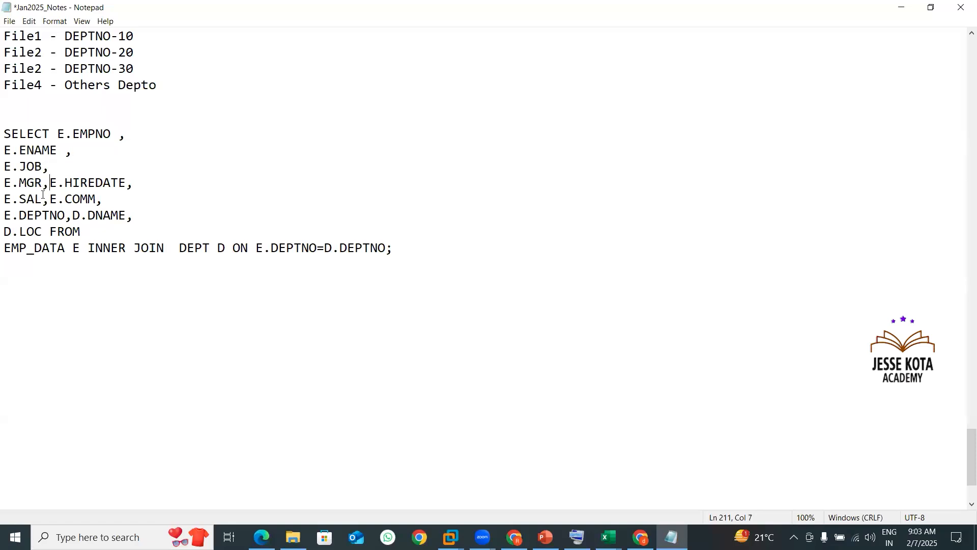
key("Return")
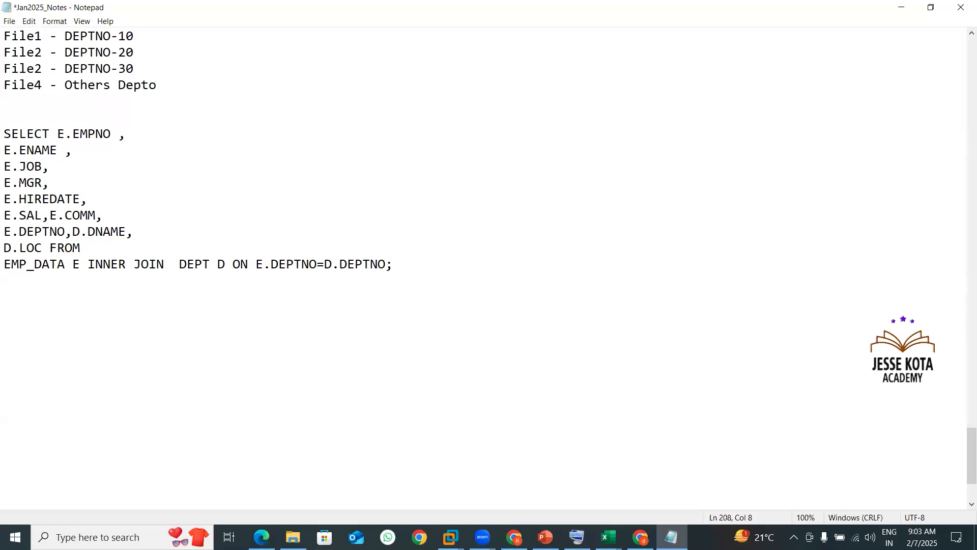
key("Return")
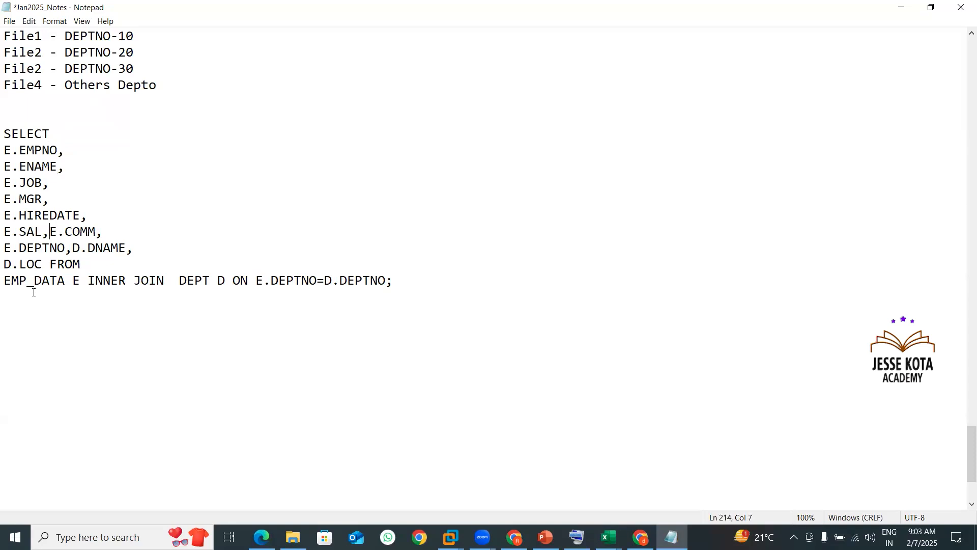
key("Return")
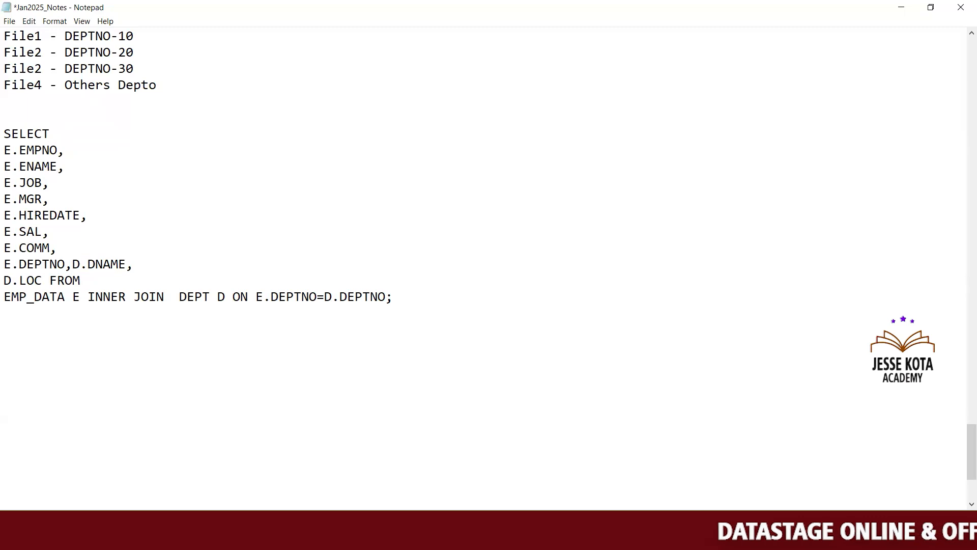
left_click(71, 264)
key("Return")
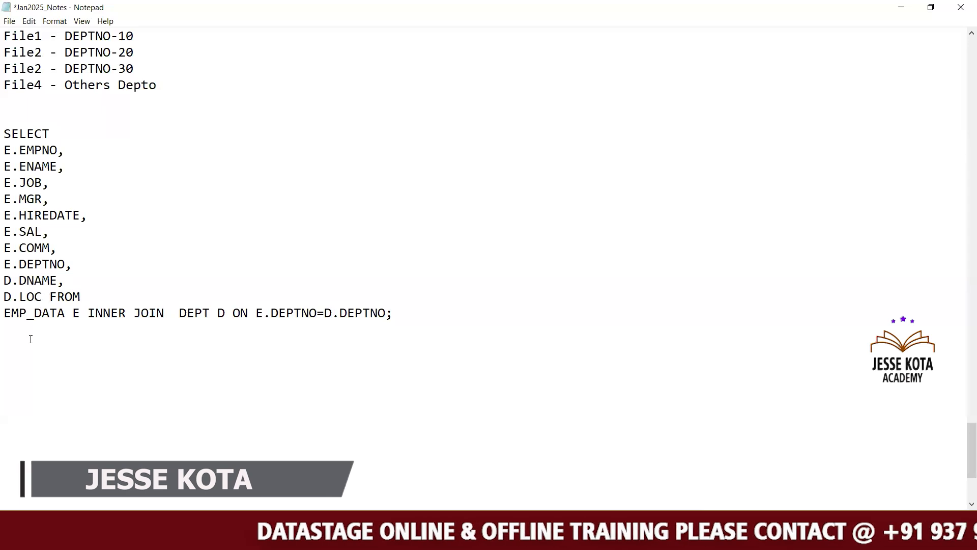
left_click(50, 297)
key("Return")
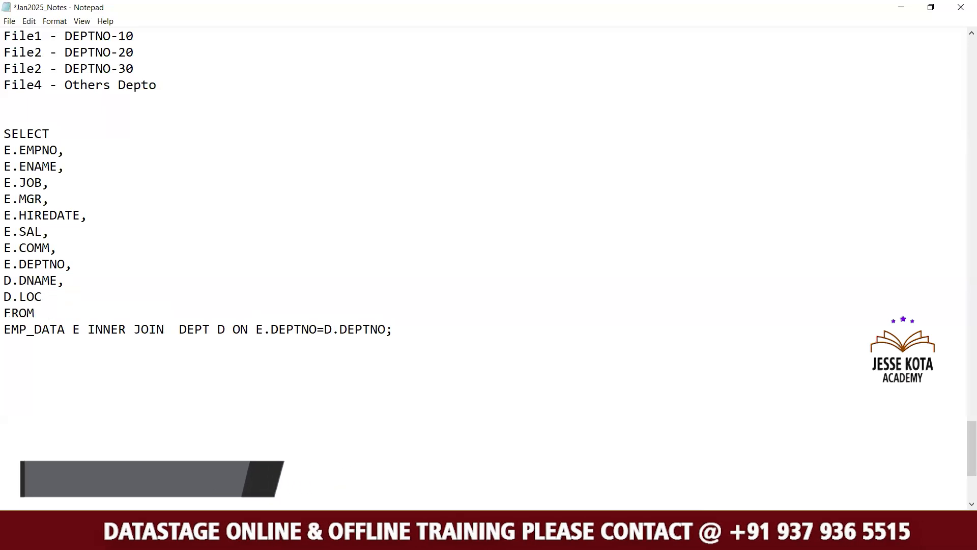
Step: Copy the reformatted join query from Jan2025_Notes and send it to the JanFeb2025 DataStage group in Telegram Web
left_click_drag(411, 331, 5, 120)
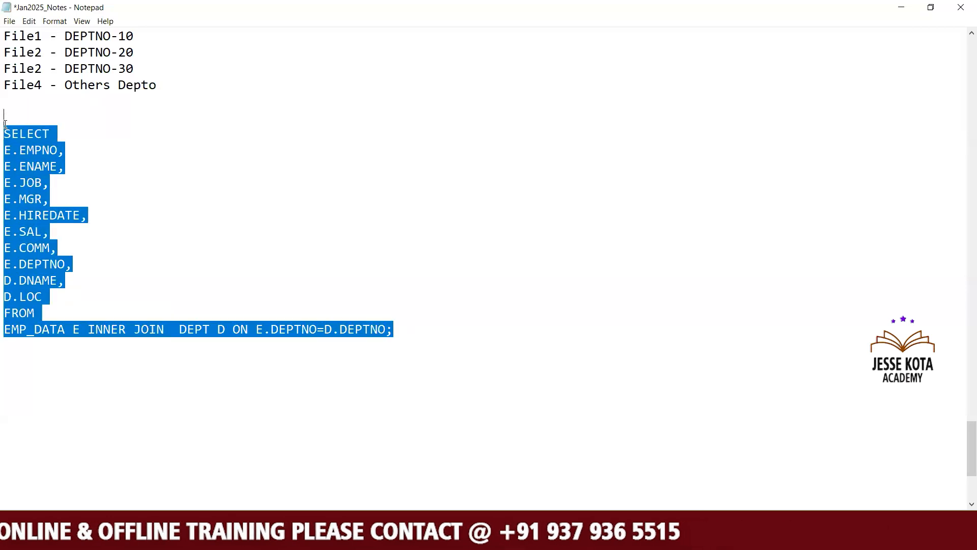
right_click(31, 146)
left_click(75, 182)
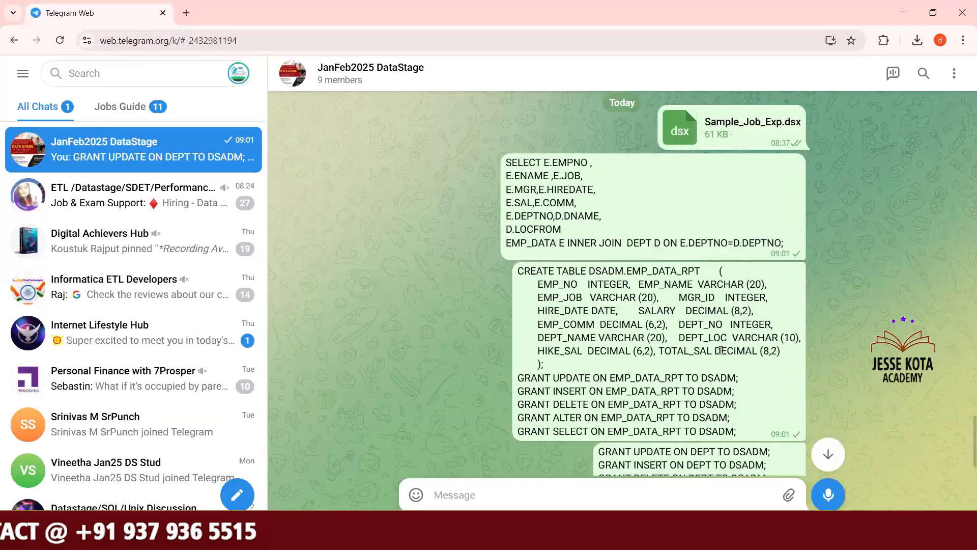
scroll(822, 167, "down", 2)
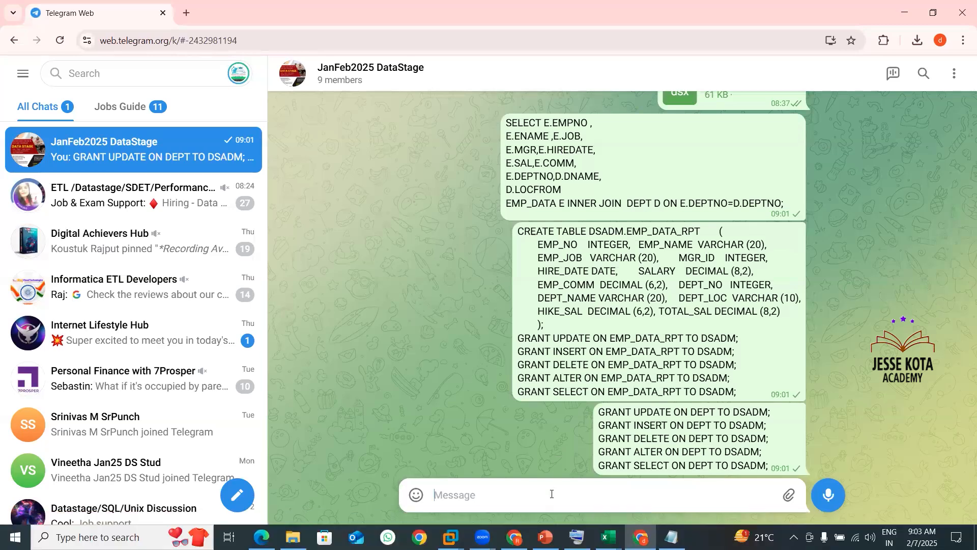
key("ctrl+v")
key("Return")
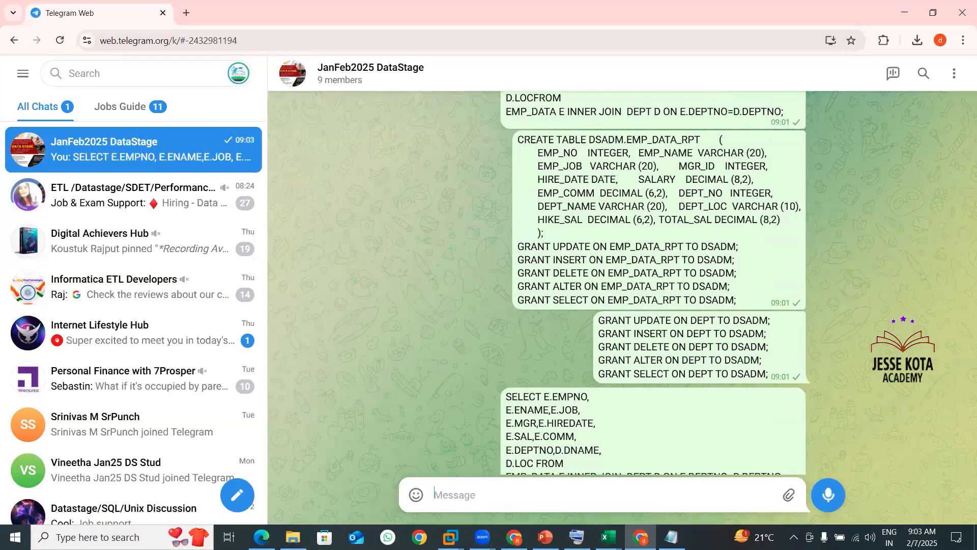
Step: Switch to SqlDbx in the virtual machine and paste the reformatted EMP_DATA and DEPT join query into the empty script
mouse_move(449, 535)
left_click(470, 473)
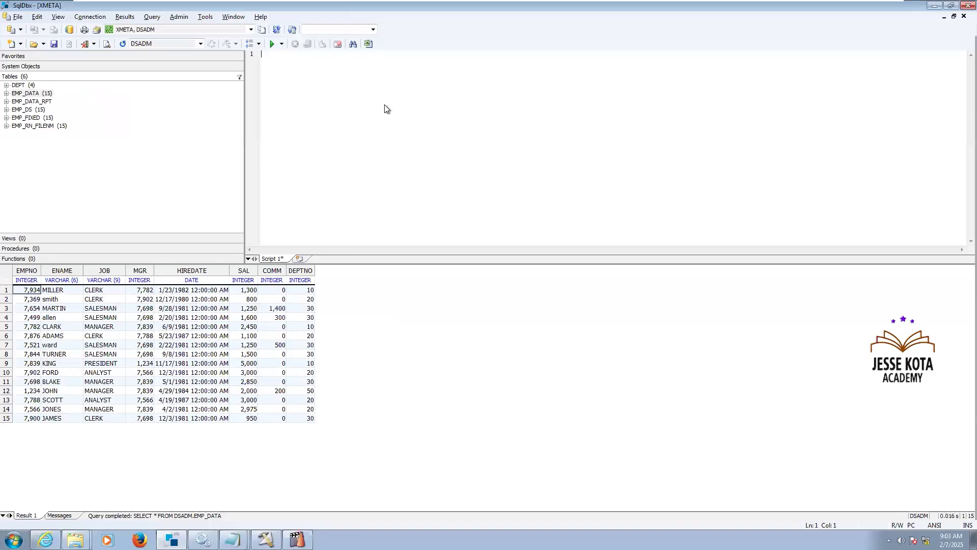
key("ctrl+v")
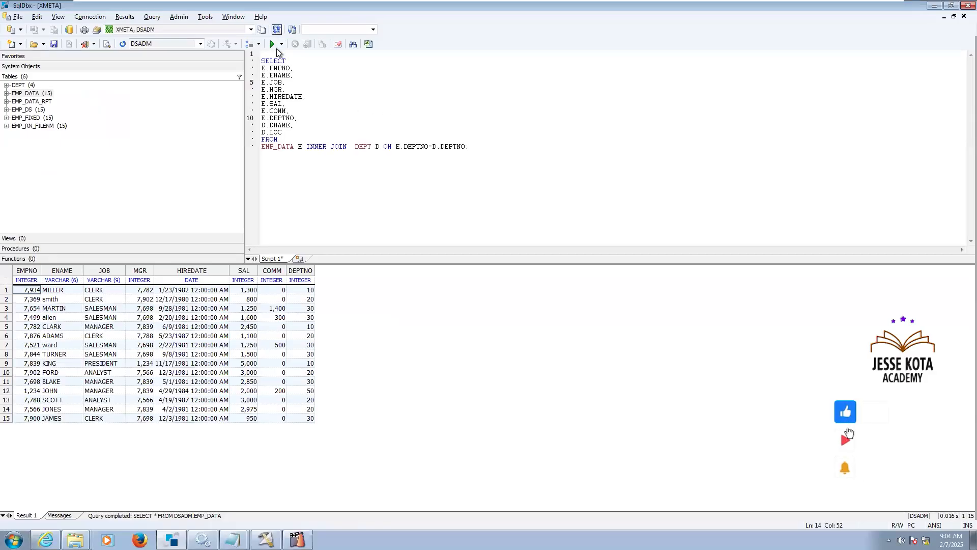
Step: Run the pasted join query, and replace the select statement of DB2_Connector_0 in DataStage Designer with the same query
left_click(271, 45)
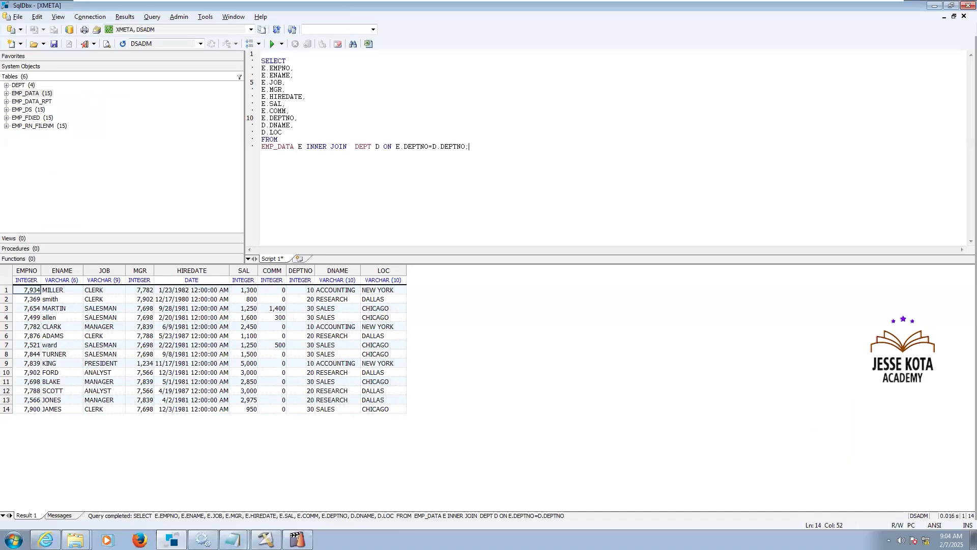
key("alt+Tab")
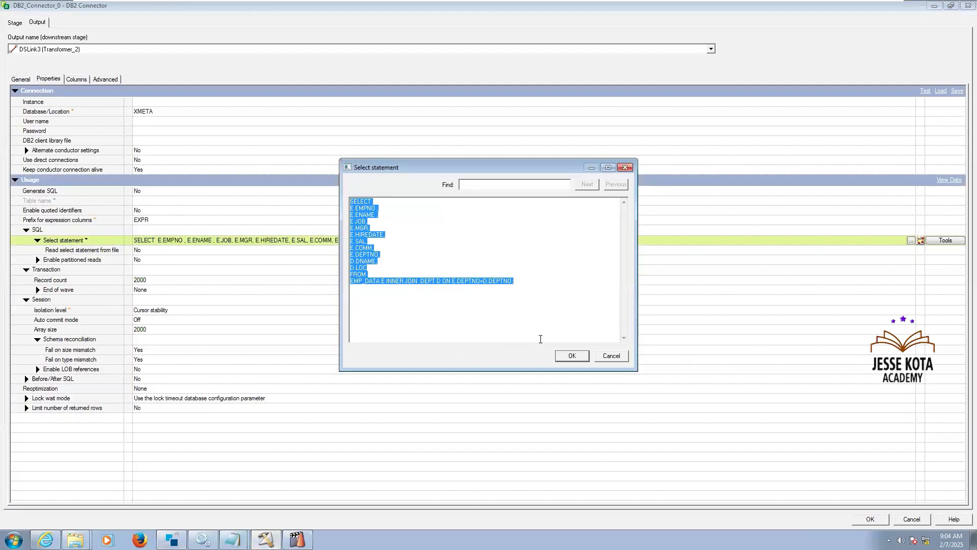
key("Delete")
key("ctrl+v")
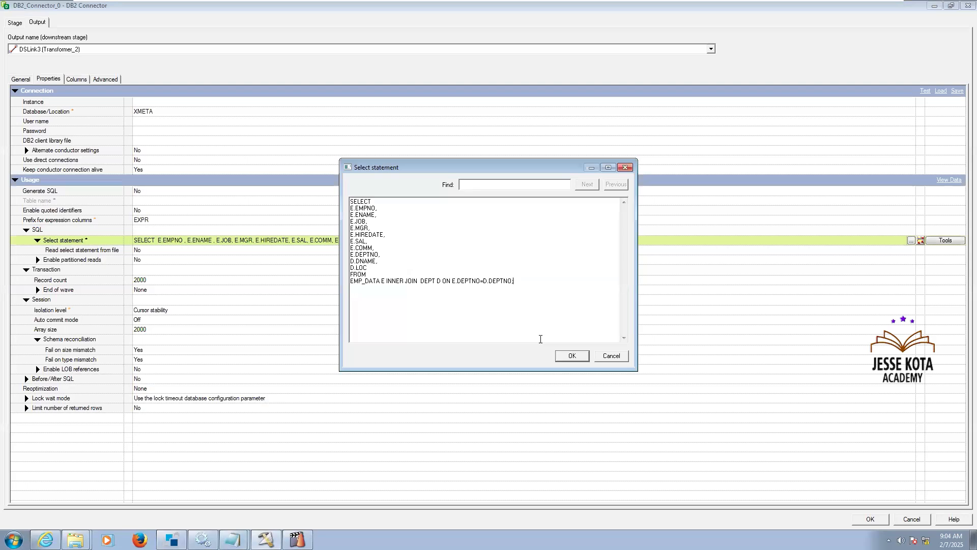
left_click(570, 360)
Step: Review the output columns of DB2_Connector_0 and the DSLink3 to DSLink4 mappings in Transformer_2
left_click(77, 79)
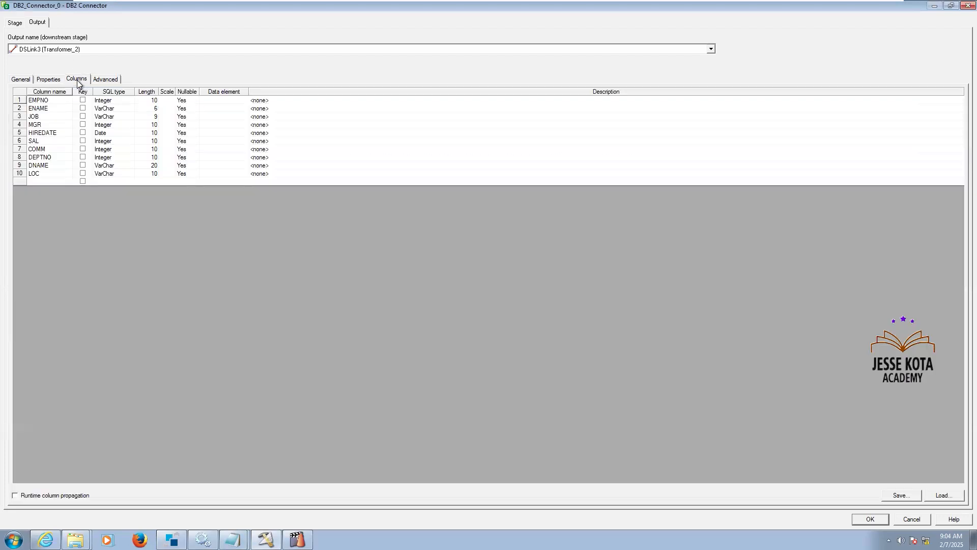
left_click_drag(80, 95, 84, 95)
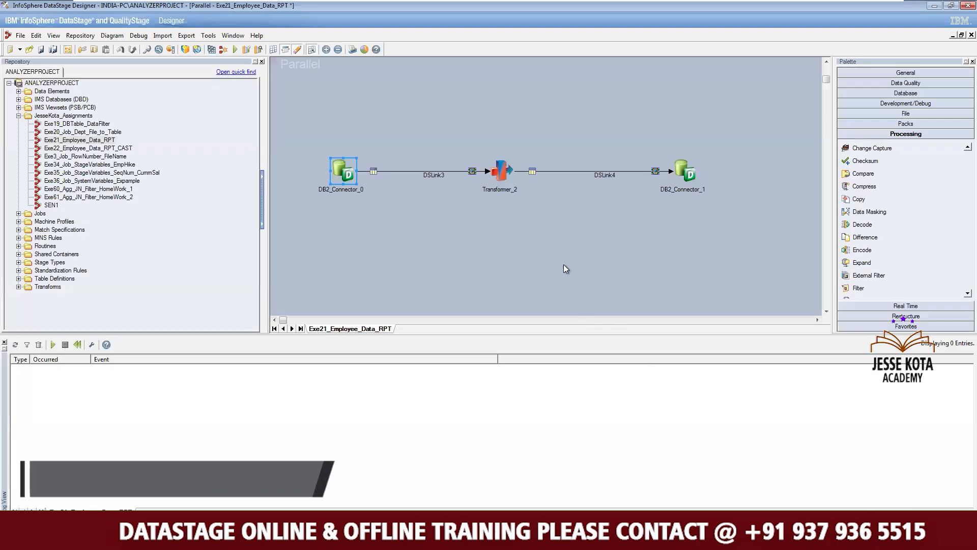
left_click(555, 262)
left_click(502, 170)
double_click(503, 170)
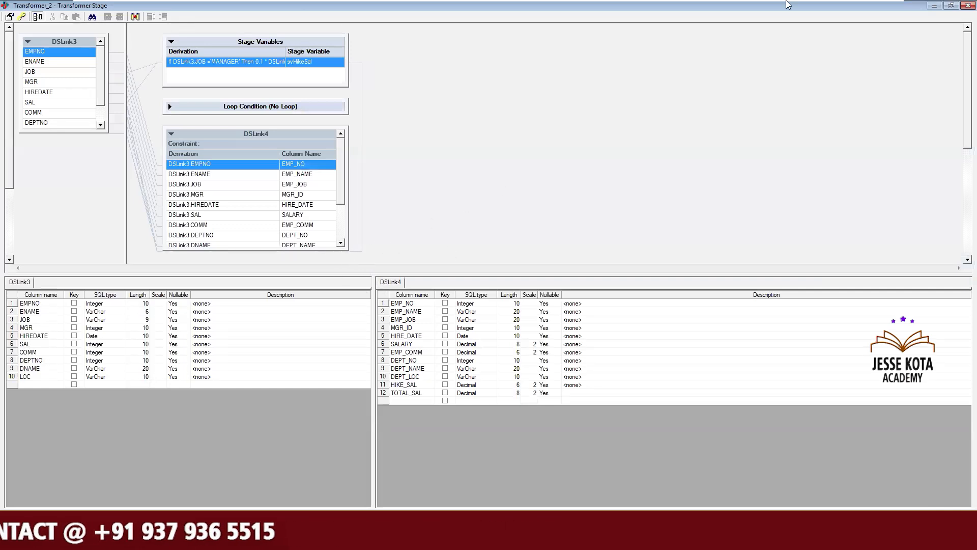
left_click(873, 517)
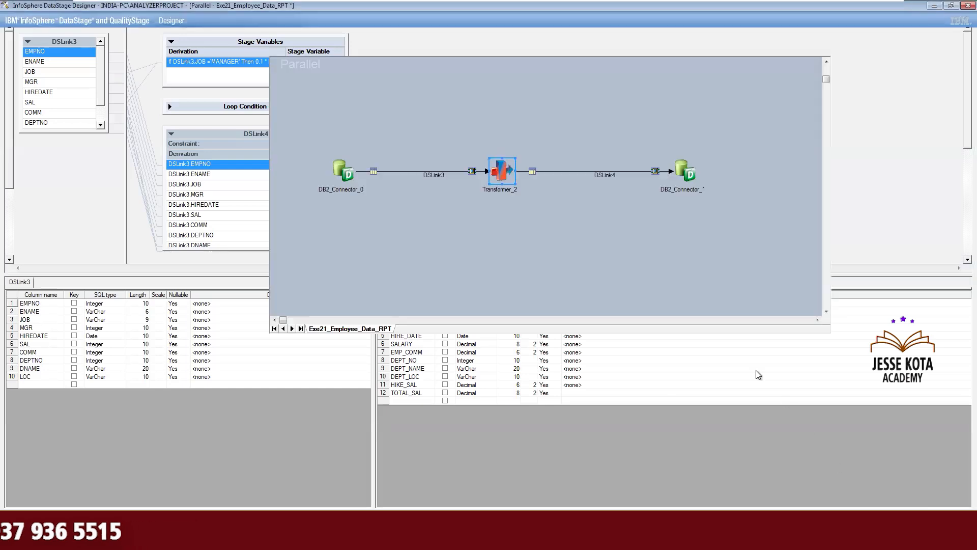
Step: Delete all DSLink4 output columns in Transformer_2, from EMP_NO through TOTAL_SAL, and accept the change
double_click(501, 169)
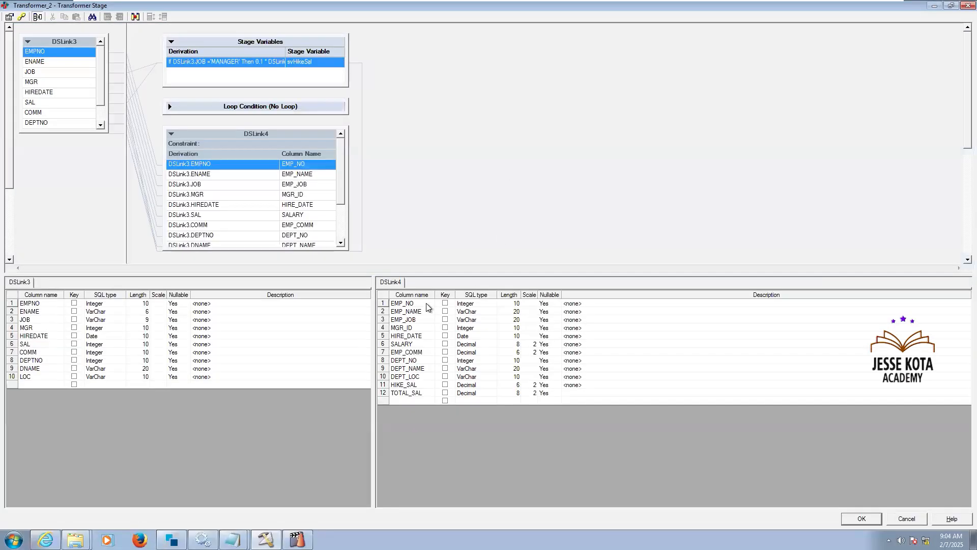
left_click(427, 304)
key("shift+Down")
key("shift+Down")
key("shift+Down")
key("shift+Down")
key("shift+Down")
key("shift+Down")
key("shift+Down")
key("shift+Down")
key("shift+Down")
key("shift+Down")
key("shift+Down")
key("shift+Down")
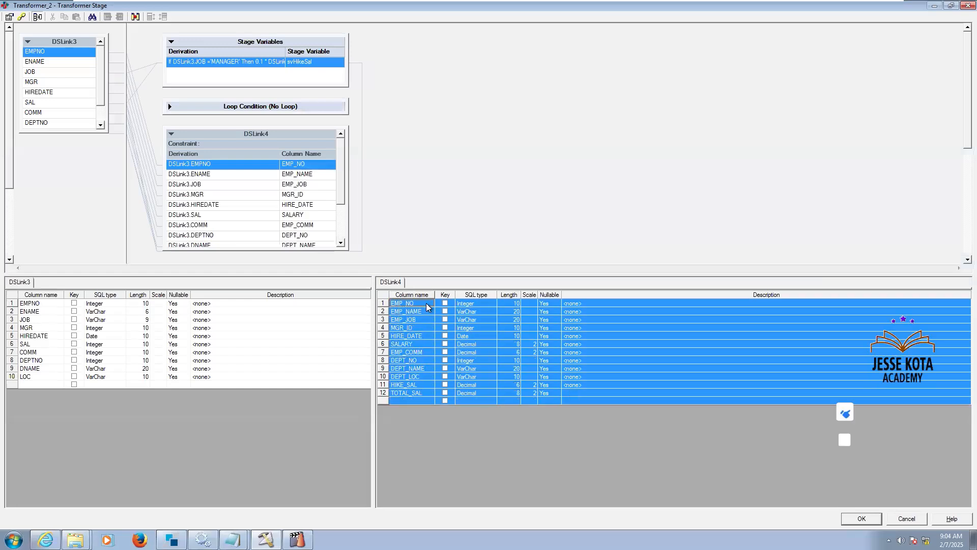
key("Delete")
key("Return")
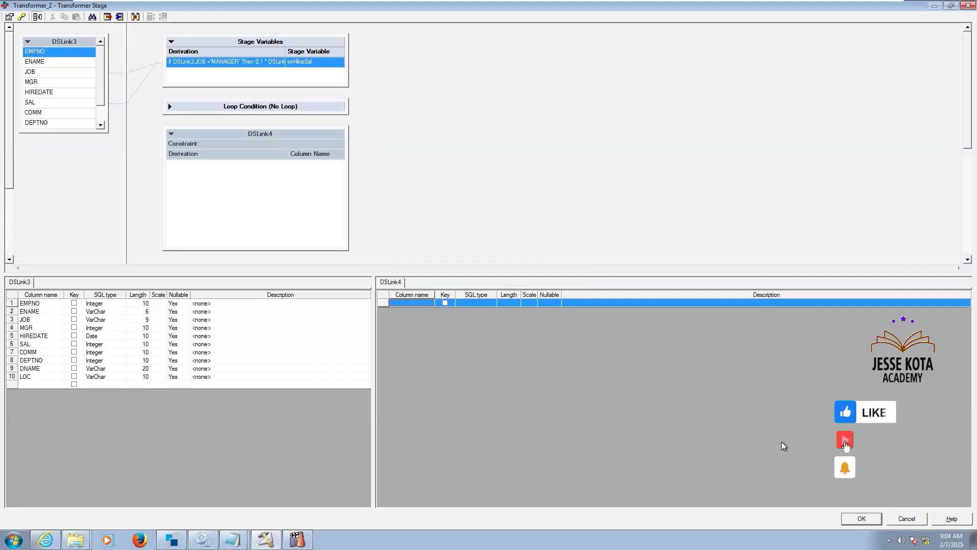
left_click(861, 518)
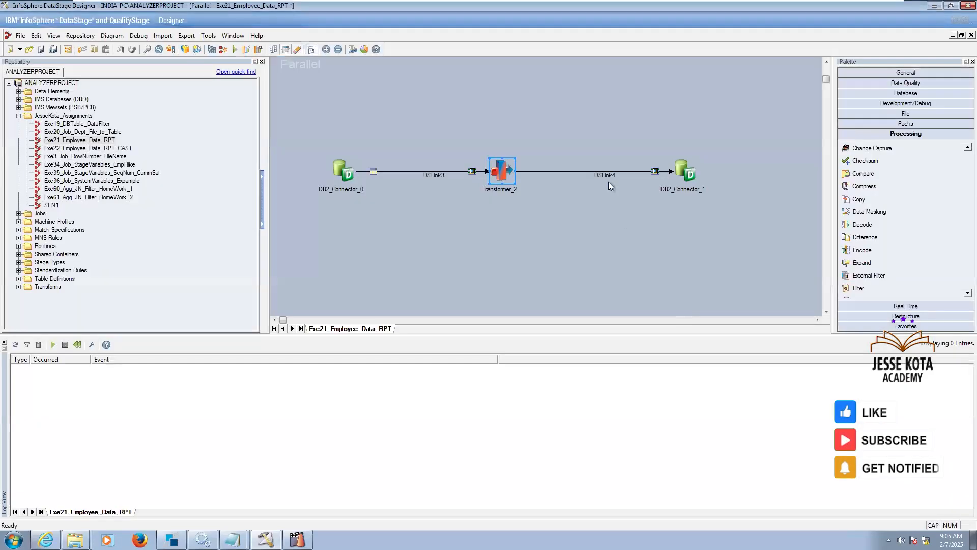
Step: Check the target table in DB2_Connector_1 and browse the table definitions to PlugIn > DSDB2 for loading its columns
double_click(687, 171)
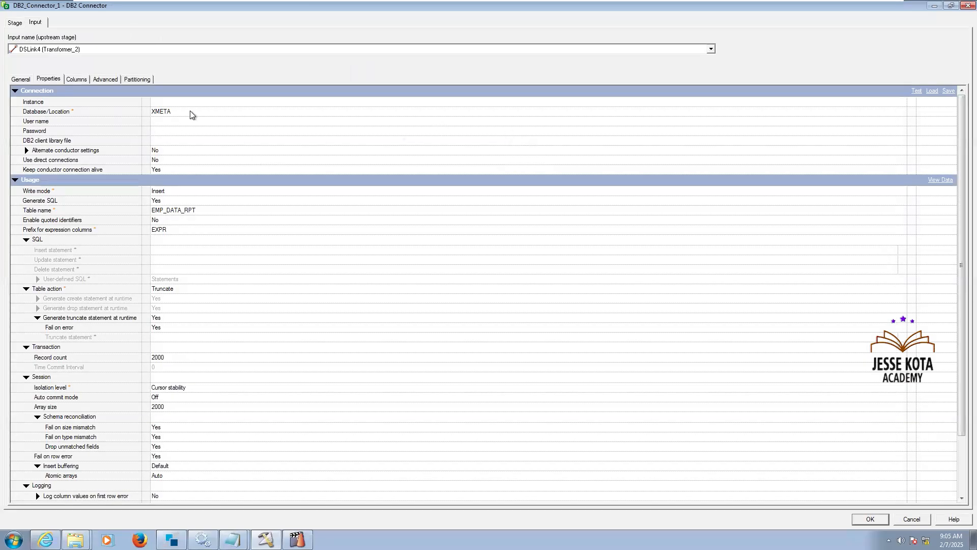
left_click(199, 210)
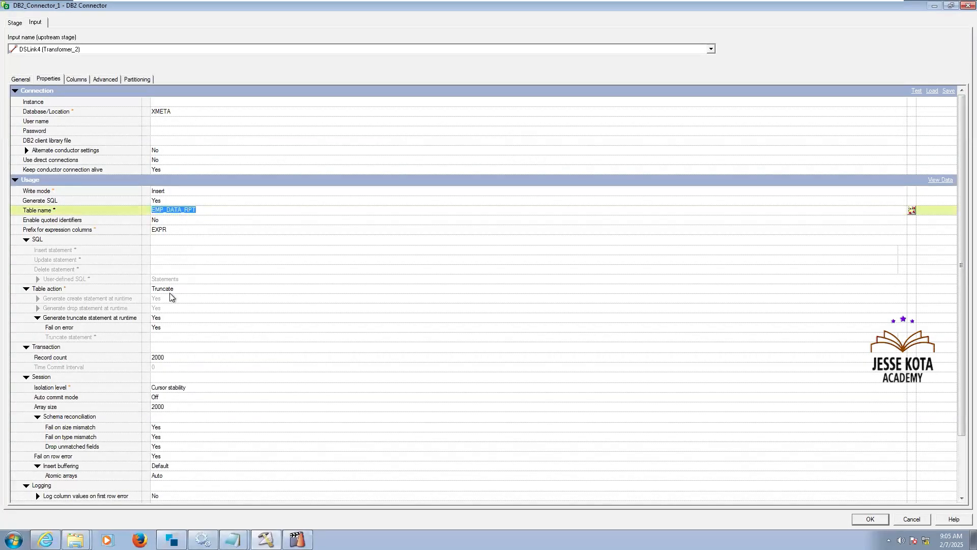
left_click(80, 79)
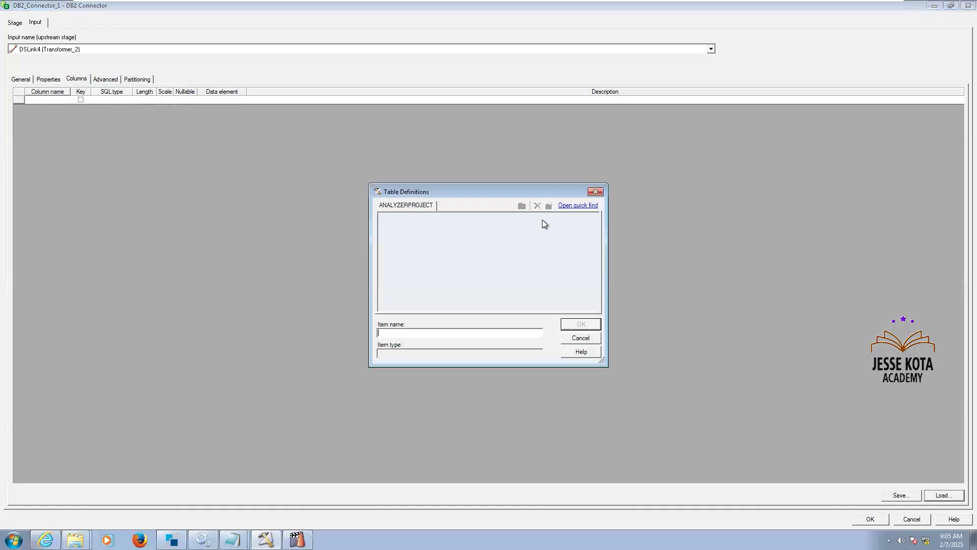
left_click(393, 224)
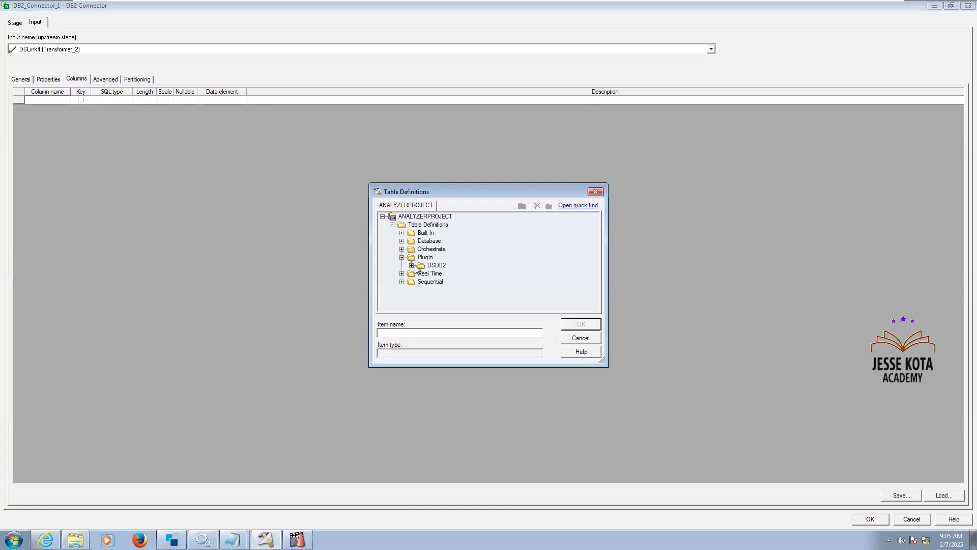
left_click(411, 266)
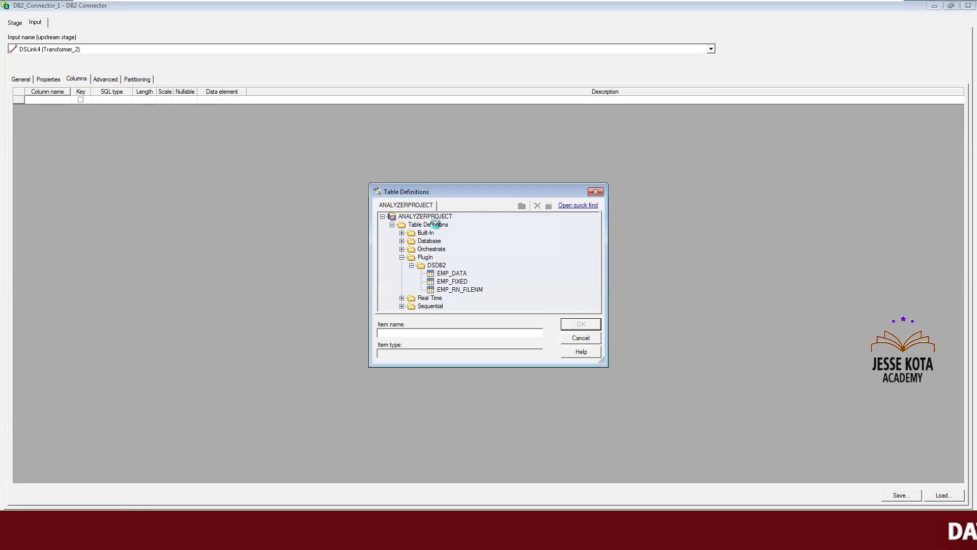
Step: Start a plug-in metadata import under Table Definitions using the DSDB2 plug-in, with XMETA as server and Tables included
right_click(436, 225)
mouse_move(475, 255)
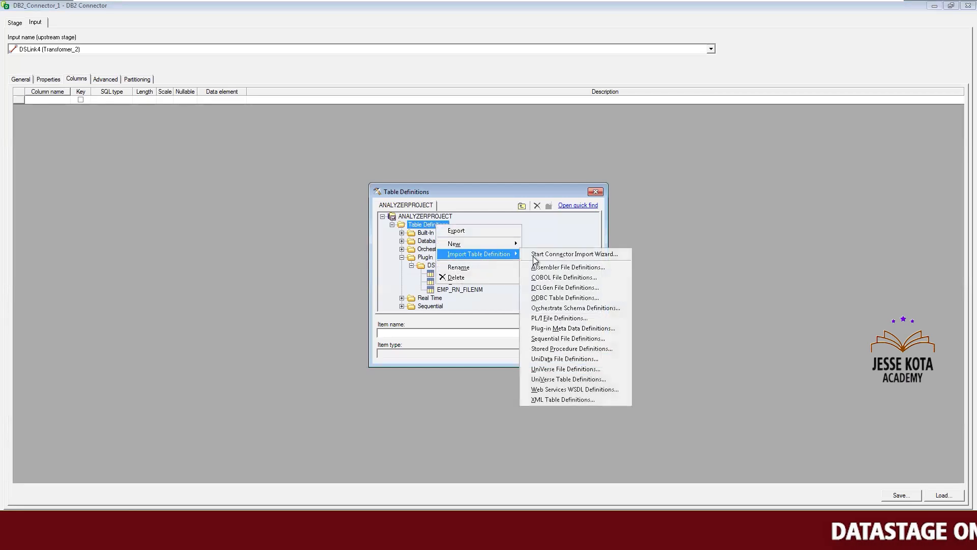
left_click(568, 328)
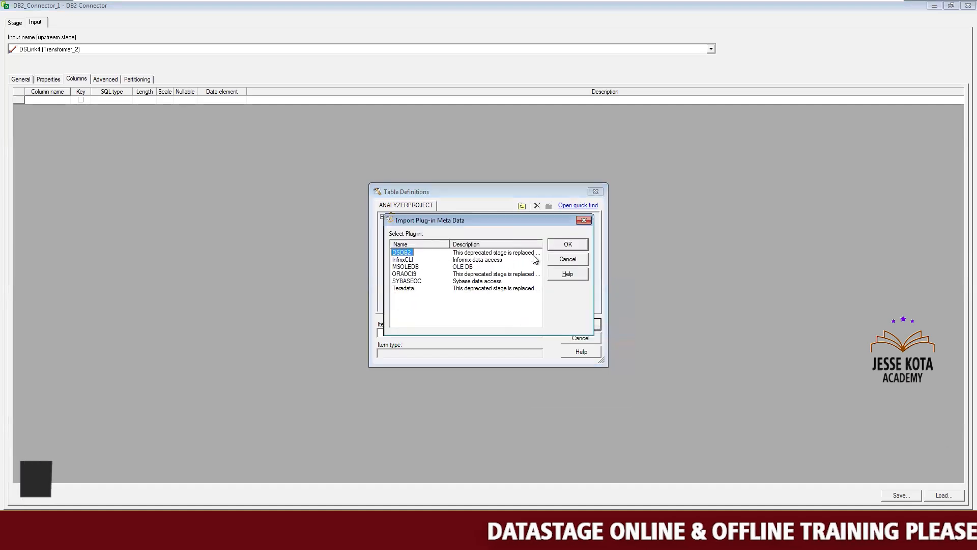
left_click(569, 245)
left_click(392, 289)
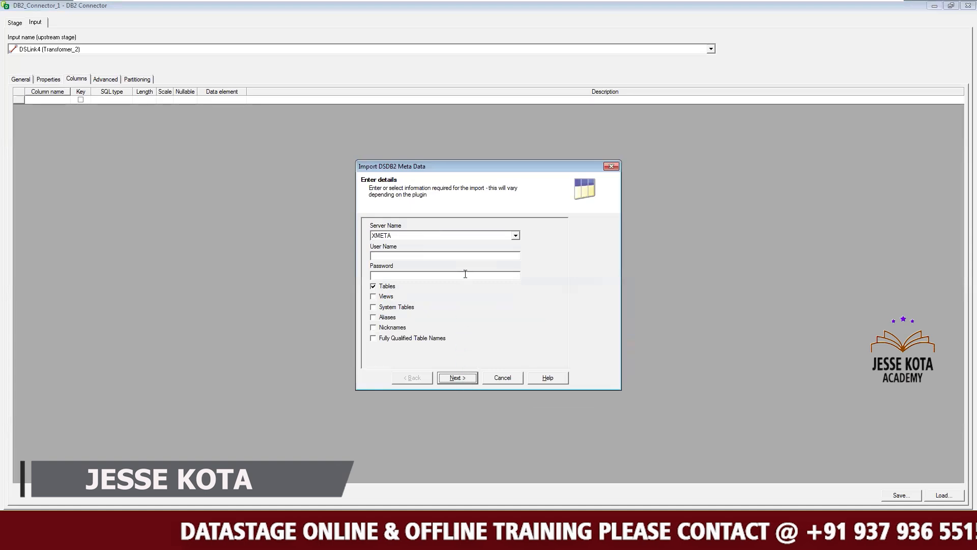
Step: Import the EMP_DATA_RPT table definition from XMETA and load all its columns into the input of DB2_Connector_1
left_click(436, 275)
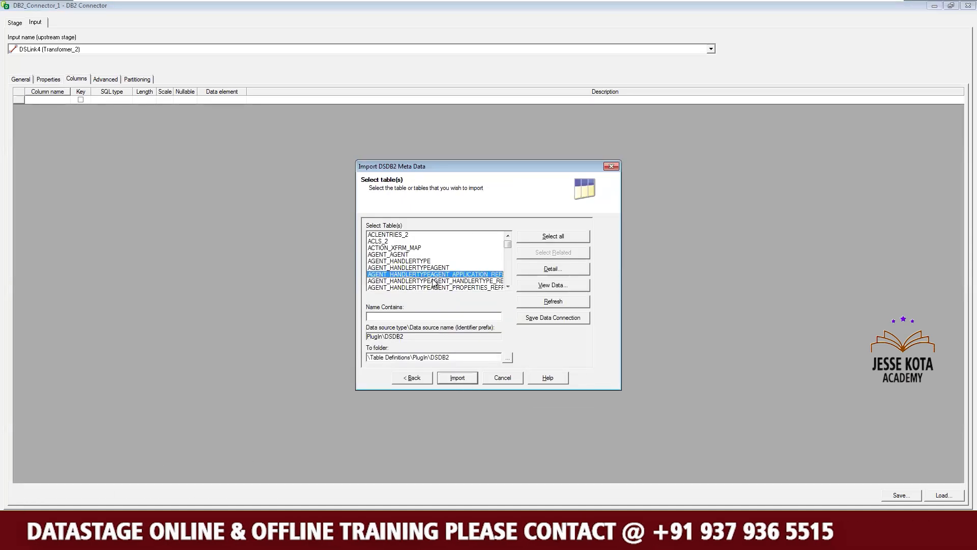
key("e")
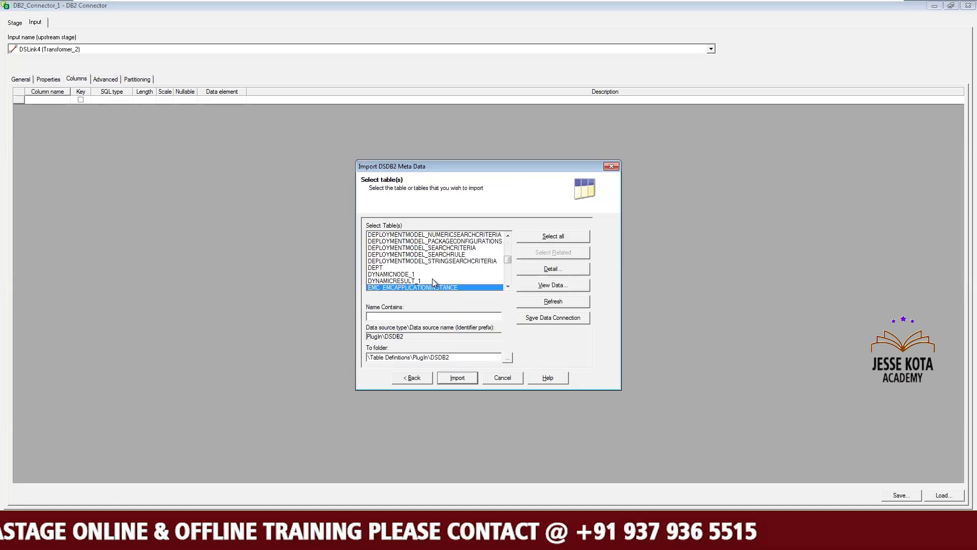
left_click(507, 287)
left_click(508, 287)
left_click(508, 287)
left_click(508, 287)
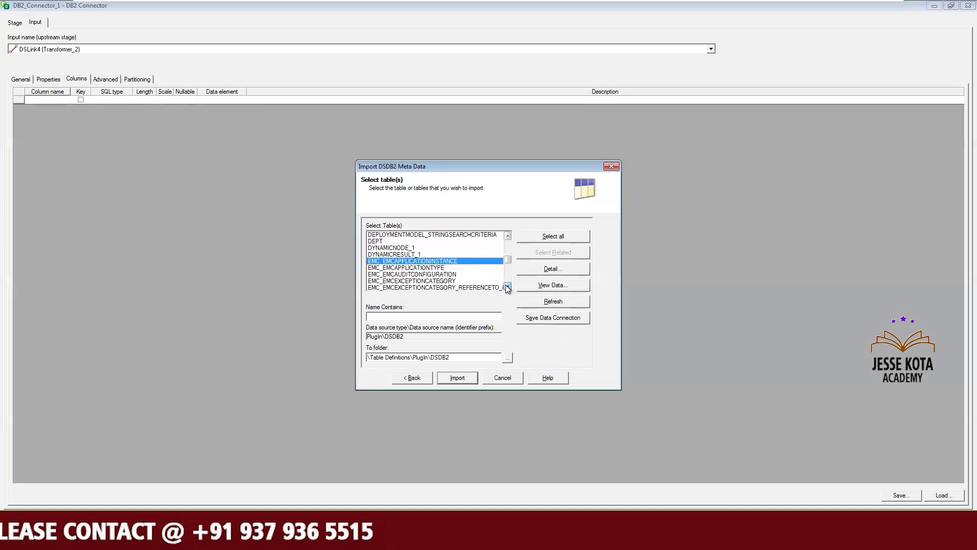
left_click(507, 286)
left_click(507, 286)
left_click(507, 286)
left_click(507, 286)
left_click(507, 287)
left_click(508, 287)
left_click(507, 286)
left_click(507, 287)
left_click(508, 287)
left_click(508, 286)
left_click(507, 286)
left_click(507, 286)
left_click(507, 287)
left_click(507, 287)
left_click(507, 287)
left_click(507, 287)
left_click(507, 287)
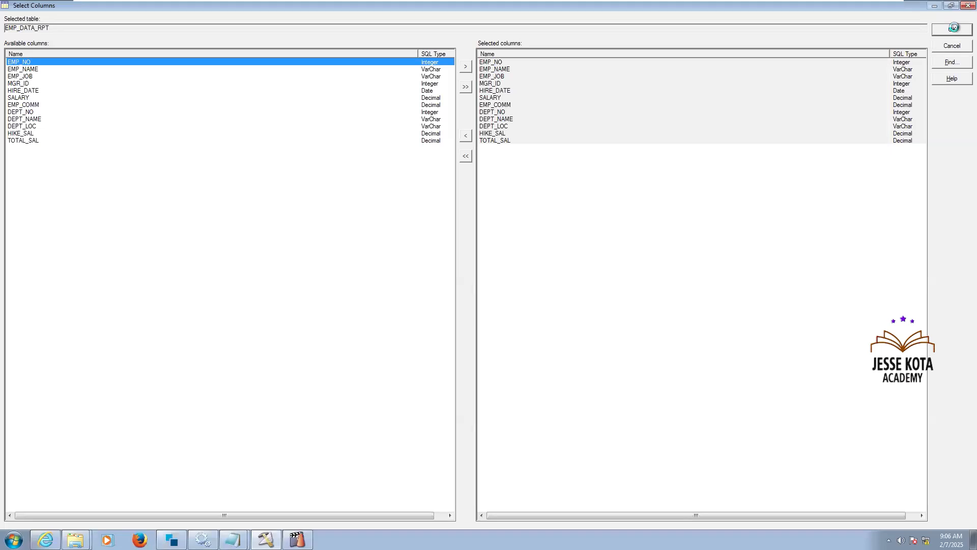
left_click(952, 28)
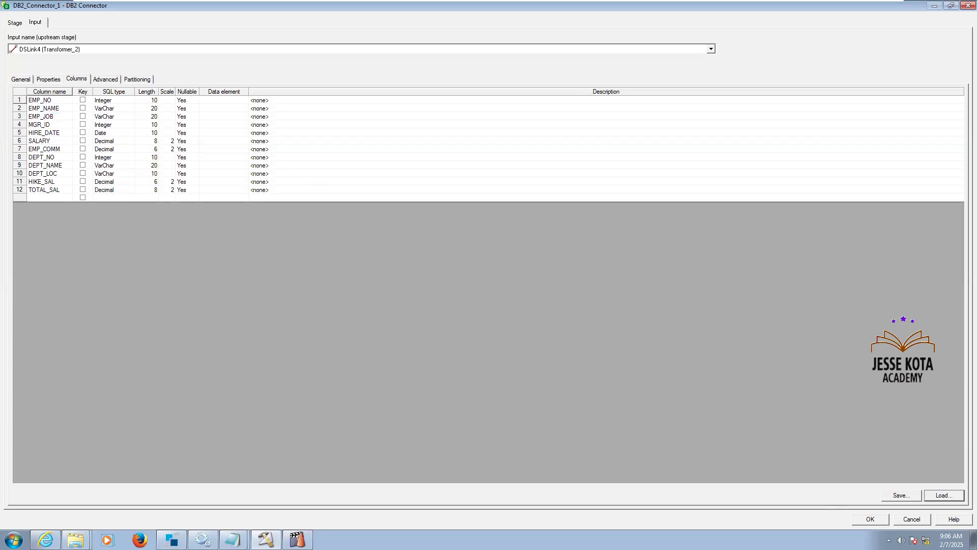
key("Escape")
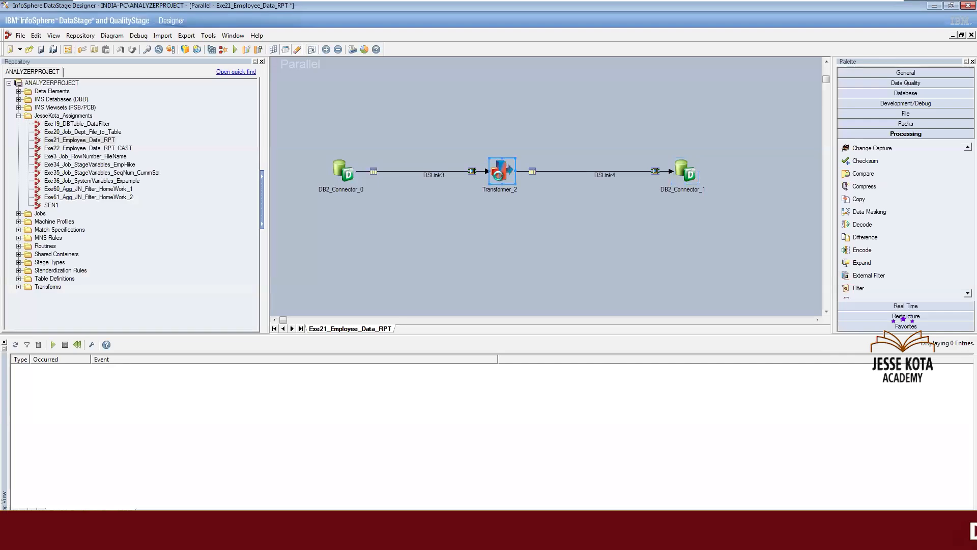
Step: Open Transformer_2 and examine the DSLink4 output columns from EMP_NO to TOTAL_SAL and their derivations
double_click(499, 175)
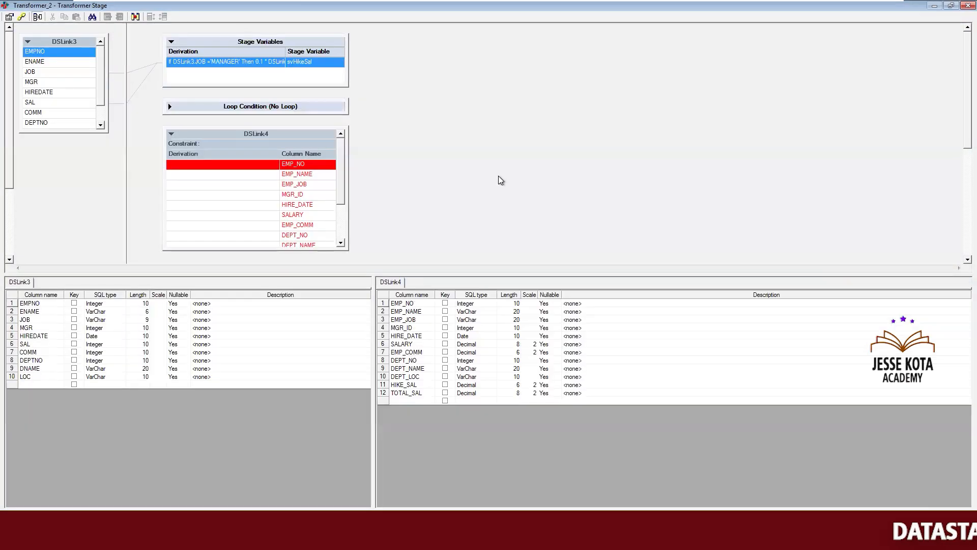
left_click(341, 244)
left_click(341, 244)
left_click(340, 244)
left_click(341, 244)
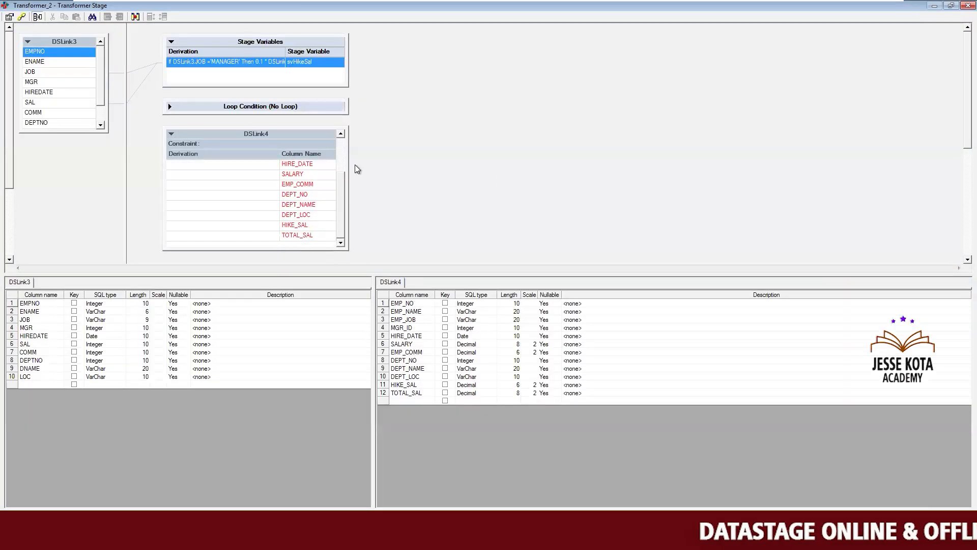
left_click(340, 134)
left_click(340, 133)
left_click(341, 134)
left_click(341, 133)
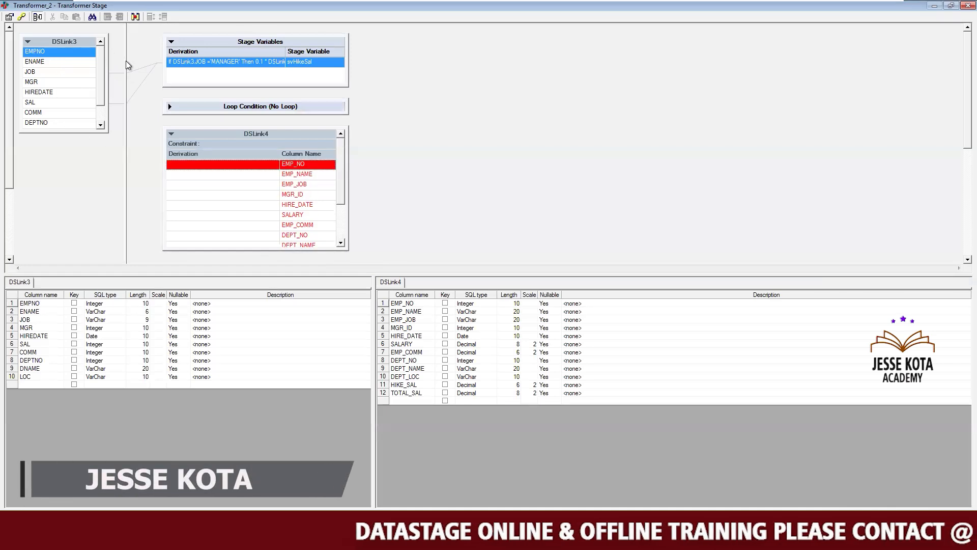
Step: Try to auto-match all DSLink3 columns to DSLink4 by name and check the output derivations
left_click(135, 16)
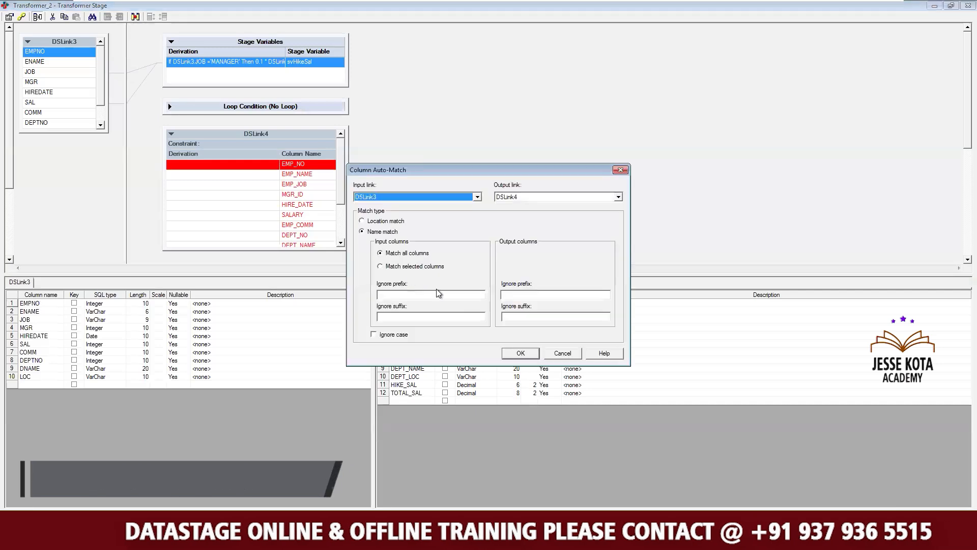
left_click(526, 351)
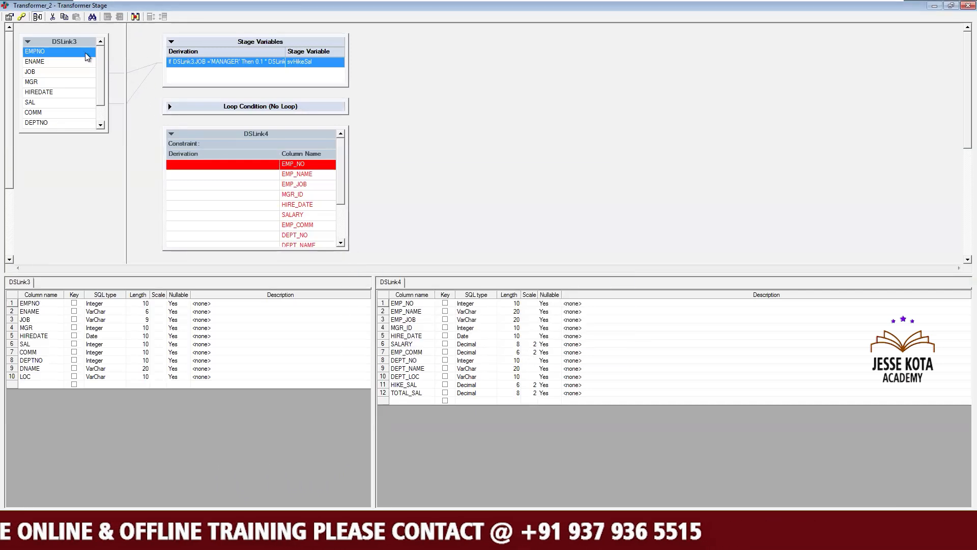
left_click(268, 177)
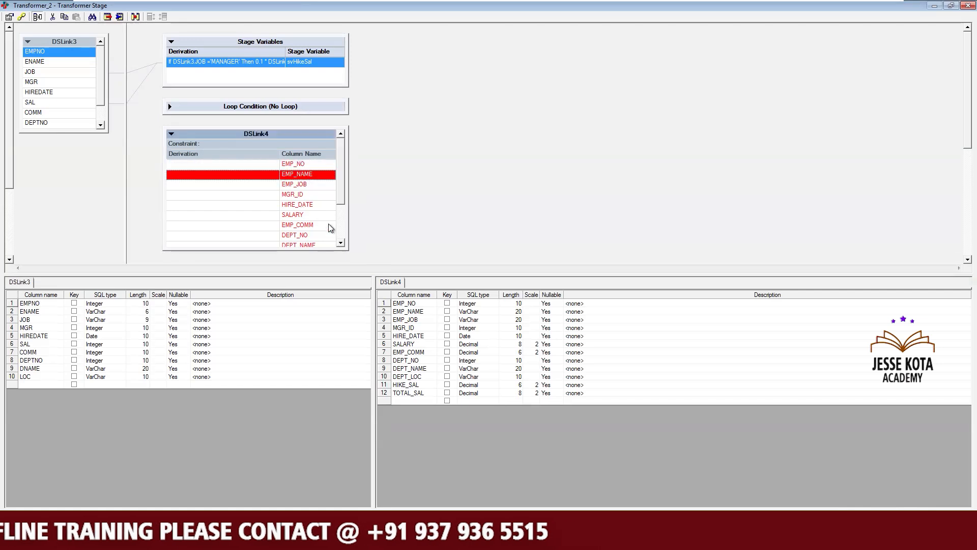
left_click(341, 233)
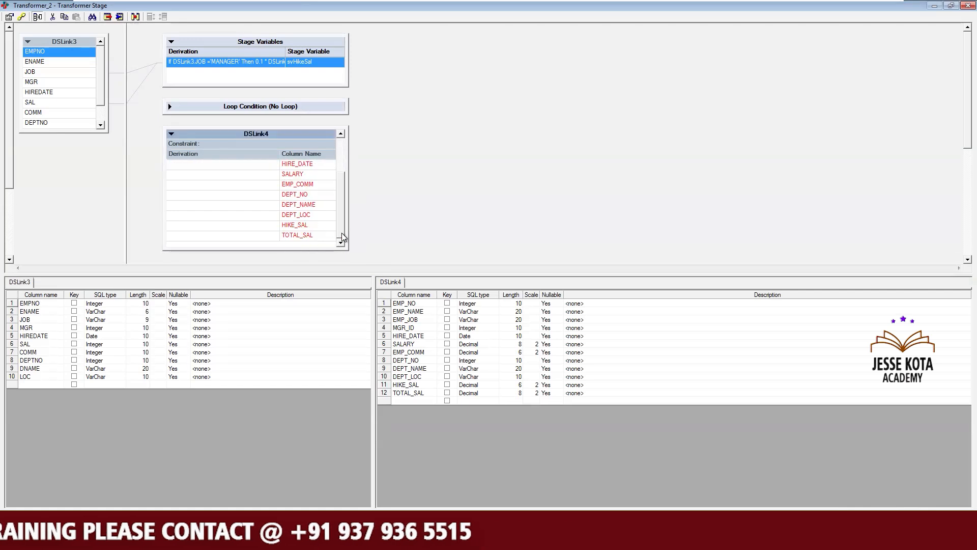
left_click(341, 147)
left_click(255, 162)
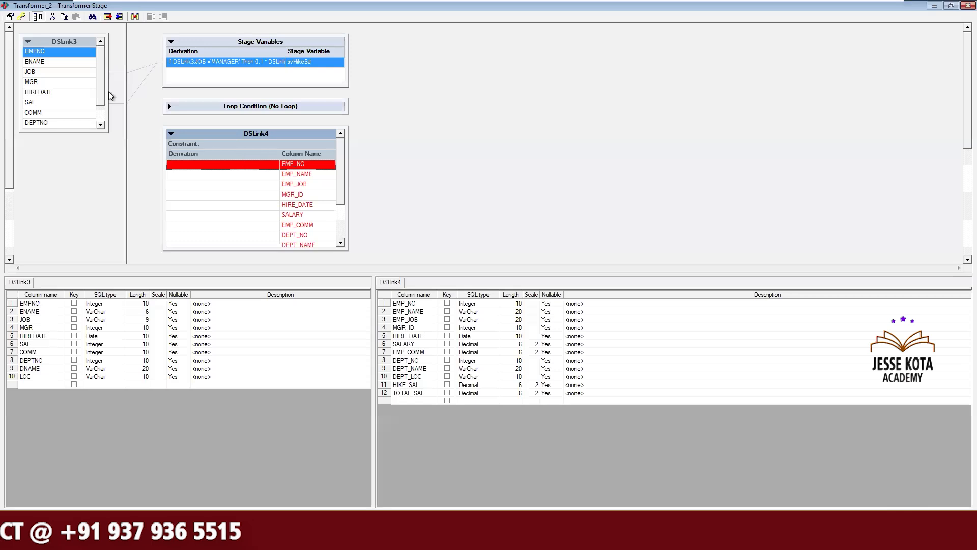
Step: Map the DSLink3 columns EMPNO, ENAME, JOB, MGR and HIREDATE to EMP_NO, EMP_NAME, EMP_JOB, MGR_ID and HIRE_DATE in DSLink4
mouse_move(78, 54)
left_mouse_down()
mouse_move(177, 181)
mouse_move(181, 166)
left_mouse_up()
left_click_drag(72, 60, 178, 180)
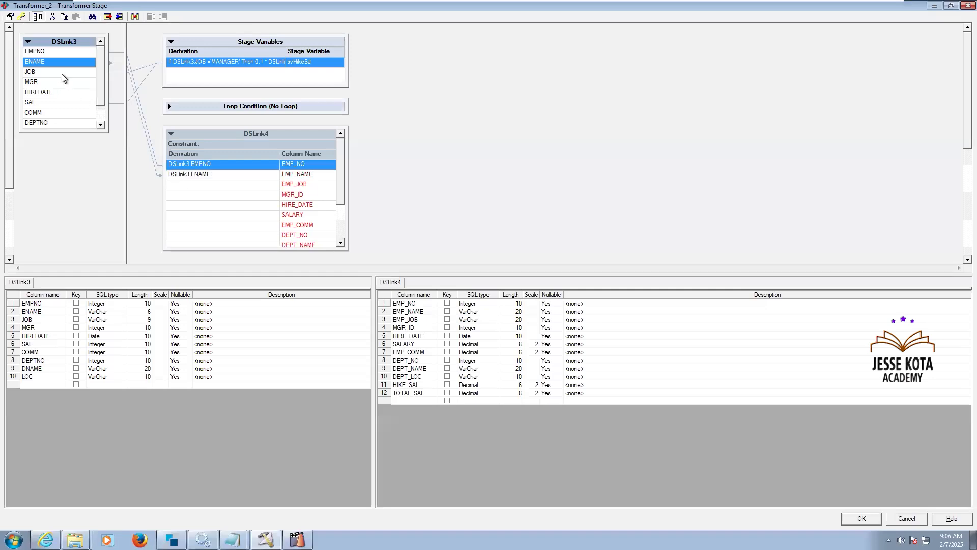
left_click_drag(62, 73, 176, 185)
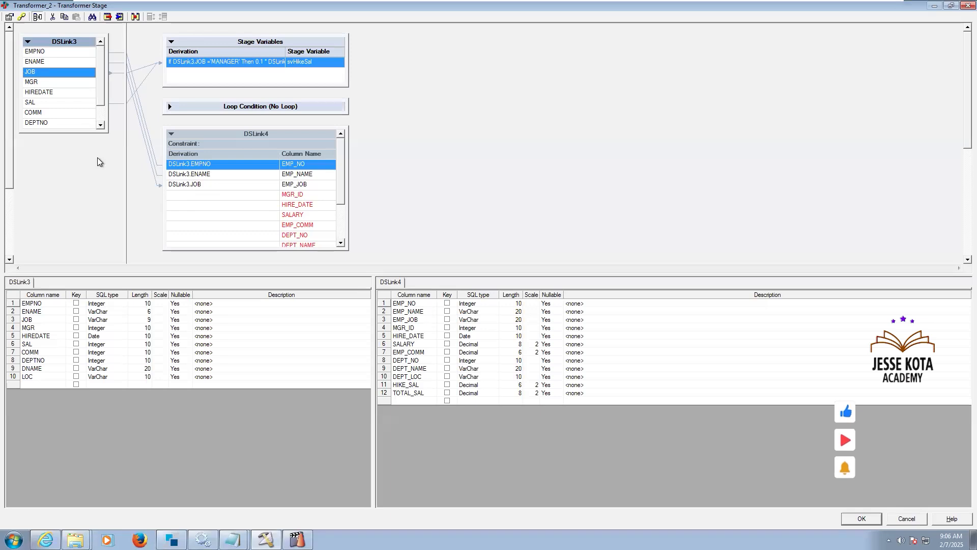
left_click_drag(60, 84, 179, 198)
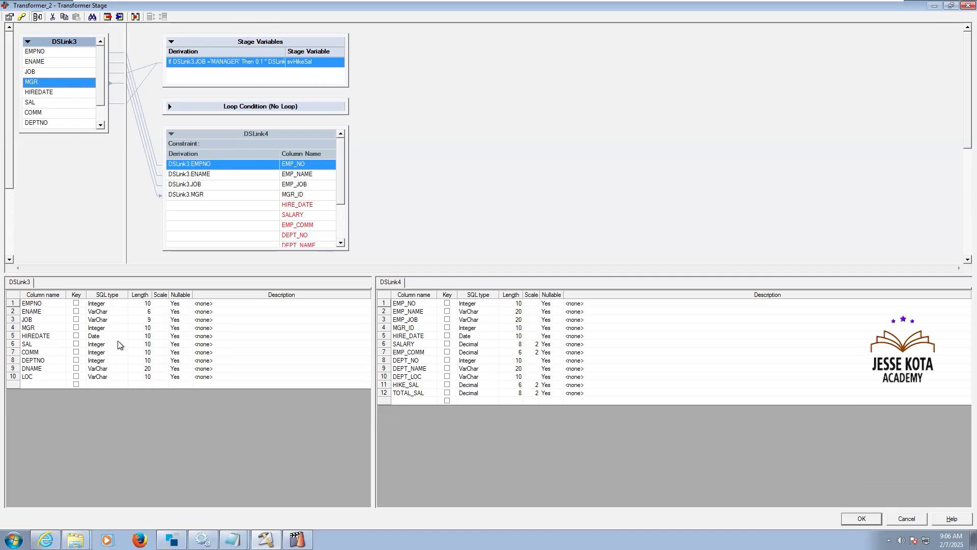
left_click(70, 93)
left_click_drag(83, 94, 186, 212)
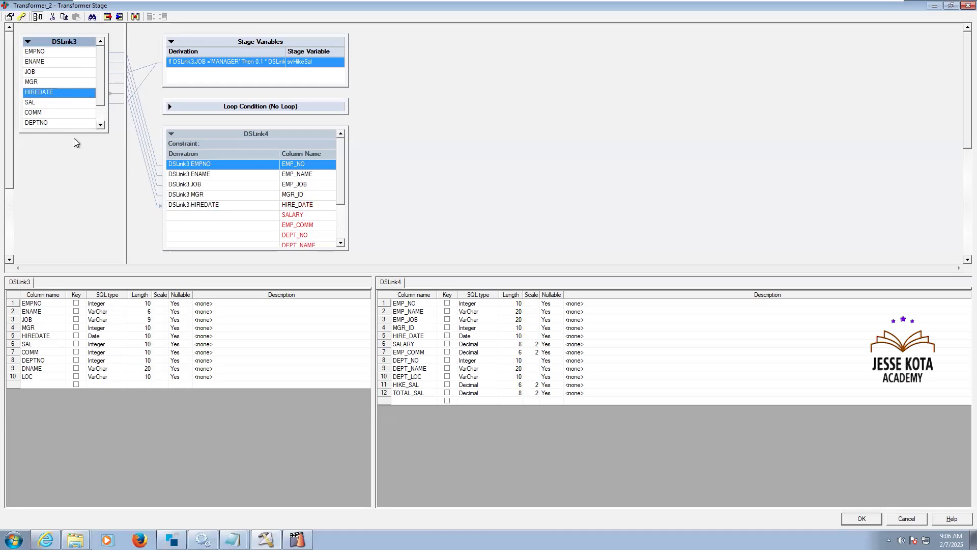
Step: Map the DSLink3 columns SAL and COMM to SALARY and EMP_COMM in DSLink4
left_click(57, 103)
left_click_drag(68, 102, 178, 214)
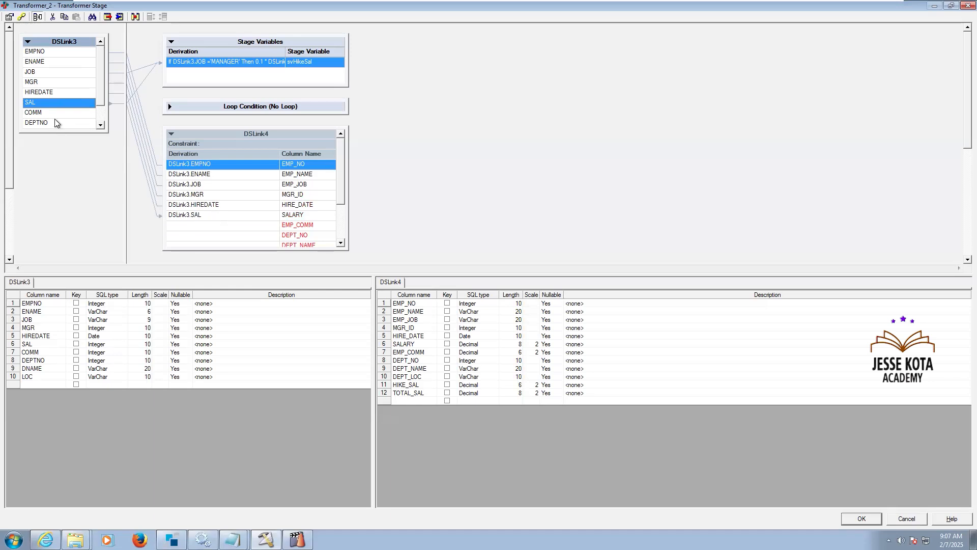
mouse_move(72, 109)
left_mouse_down()
mouse_move(154, 232)
mouse_move(178, 225)
left_mouse_up()
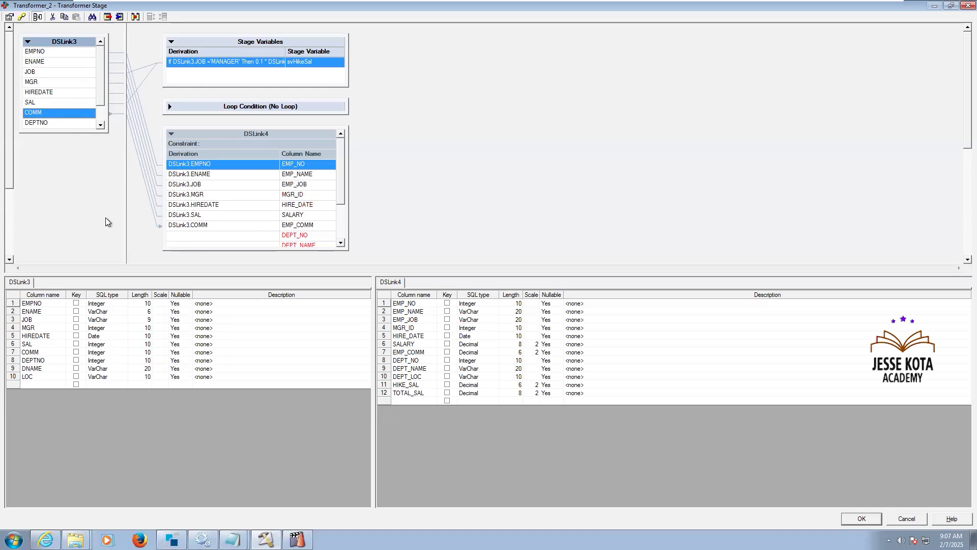
Step: Map the DSLink3 columns DEPTNO, DNAME and LOC to DEPT_NO, DEPT_NAME and DEPT_LOC in DSLink4
left_click(340, 243)
left_click(340, 244)
left_click(339, 245)
mouse_move(65, 122)
left_mouse_down()
mouse_move(105, 192)
mouse_move(171, 220)
mouse_move(176, 204)
left_mouse_up()
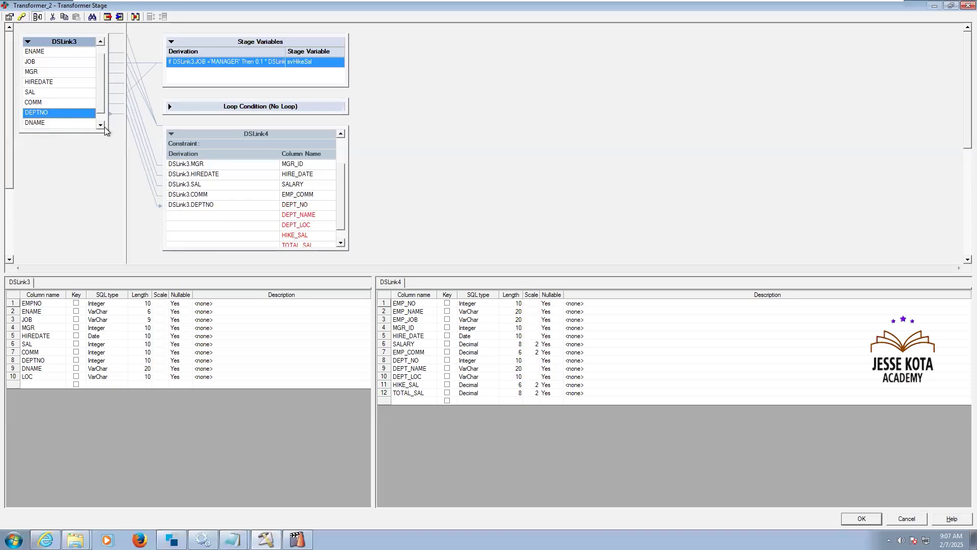
left_click(102, 129)
left_click_drag(70, 114, 170, 214)
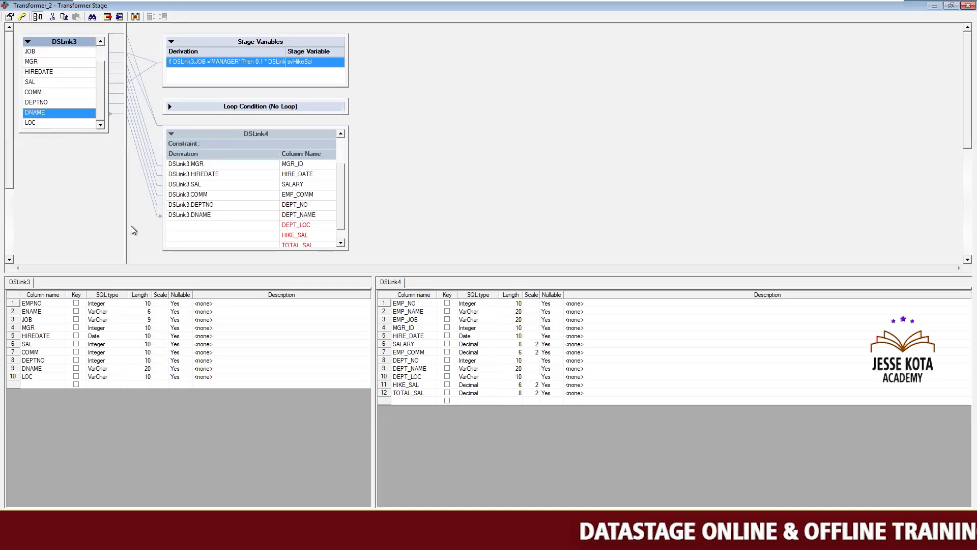
left_click(49, 122)
left_click_drag(72, 119, 178, 231)
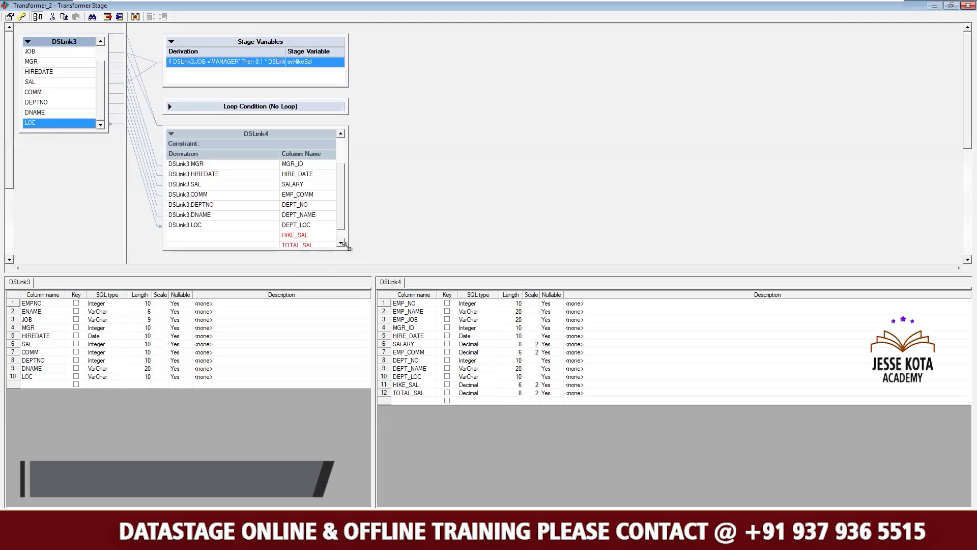
Step: Enlarge the DSLink4 output table and adjust its column widths to give the derivations more room
left_click_drag(346, 247, 399, 262)
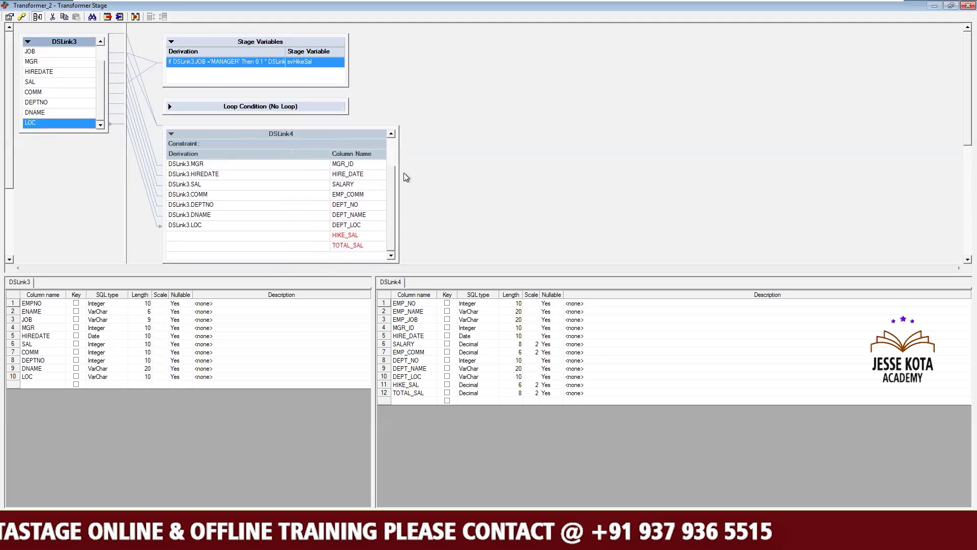
left_click_drag(399, 171, 520, 201)
left_click_drag(451, 154, 391, 155)
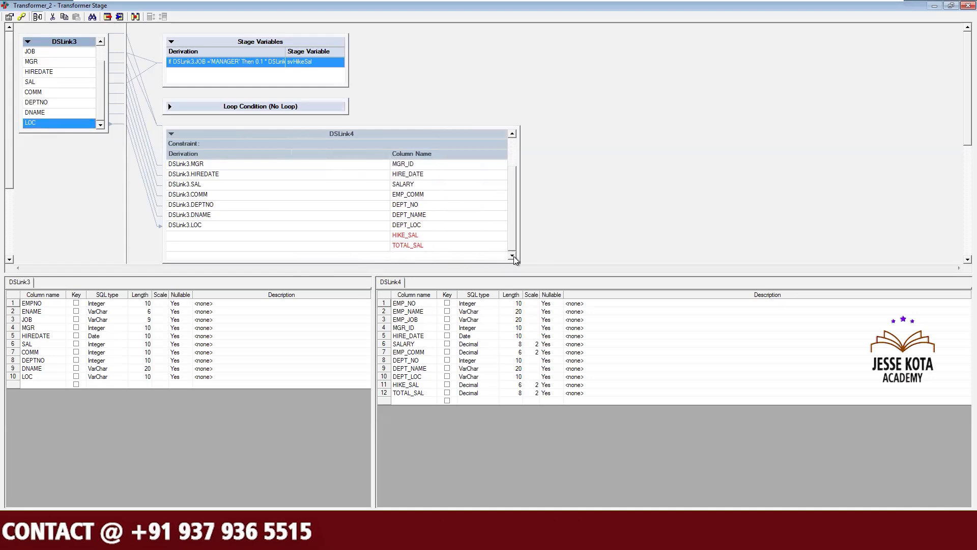
left_click(87, 112)
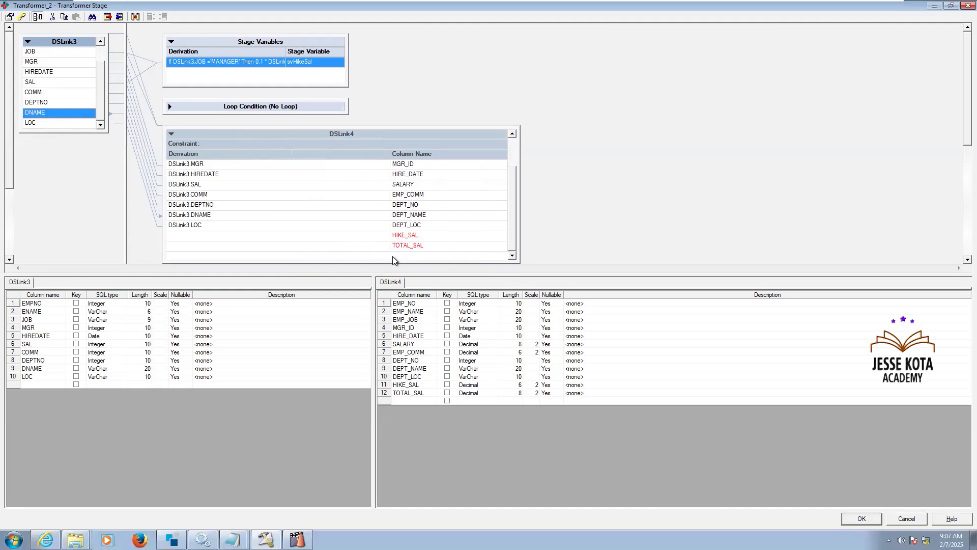
left_click(415, 238)
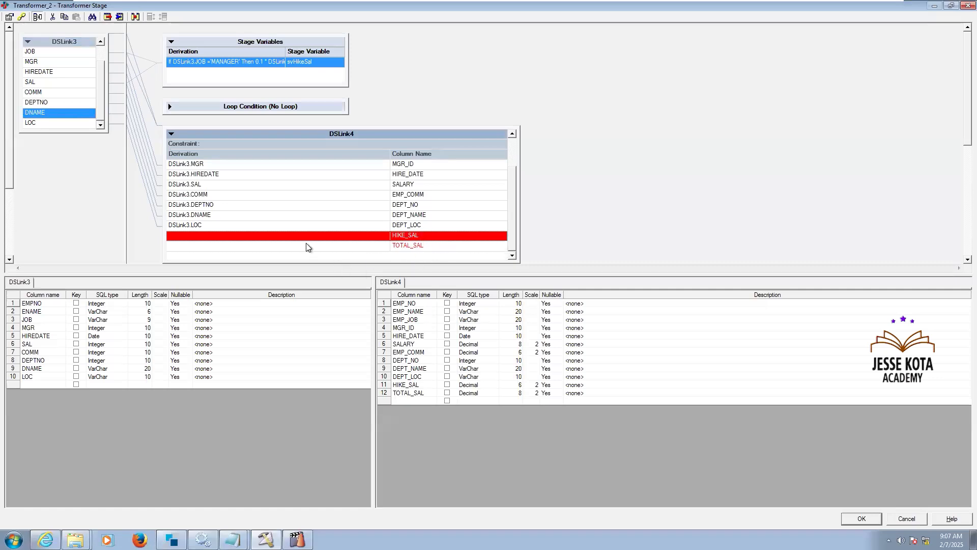
left_click(304, 228)
Step: Switch to the Data_Mapping_Sheet workbook in Excel and examine the mapping logic for HIKE_SAL and TOTAL_SAL
mouse_move(762, 6)
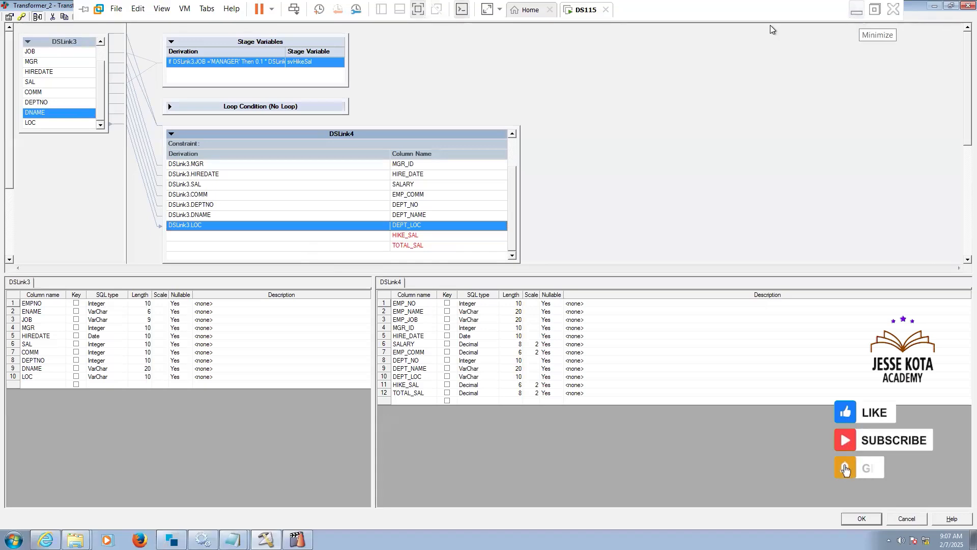
left_click(857, 10)
left_click(682, 456)
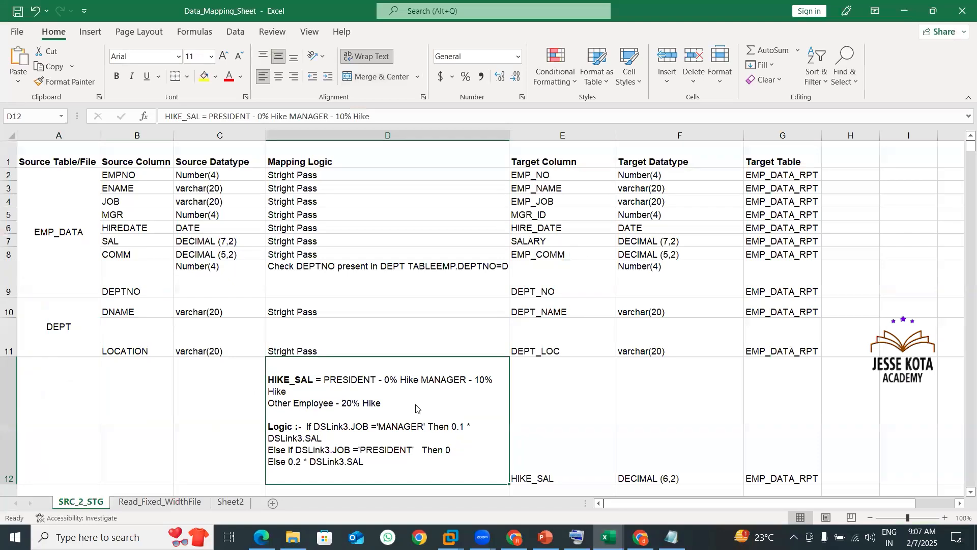
left_click(482, 35)
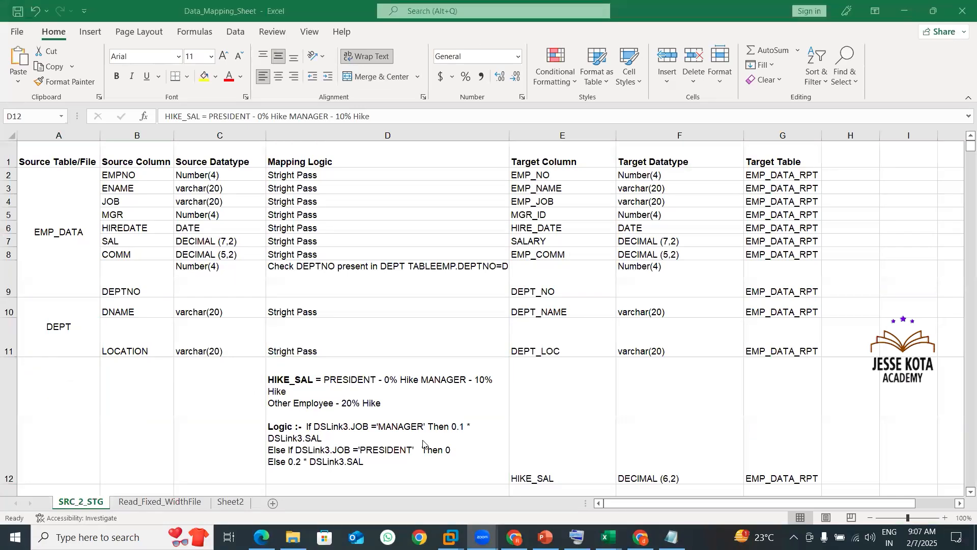
left_click(425, 427)
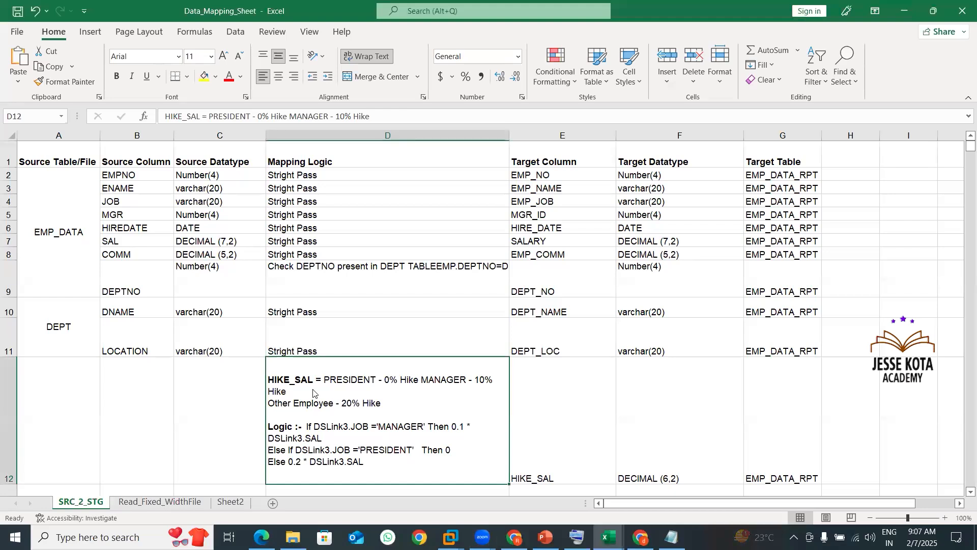
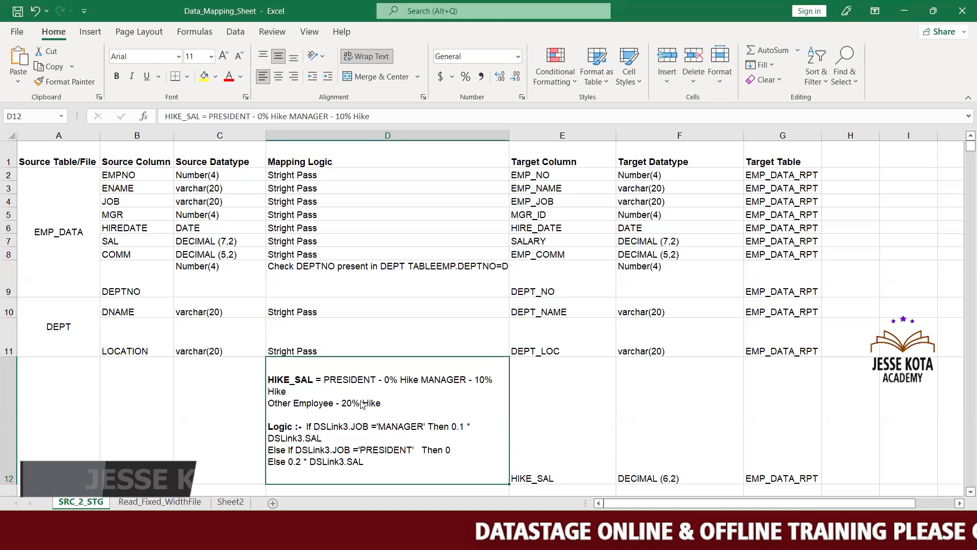
key("Down")
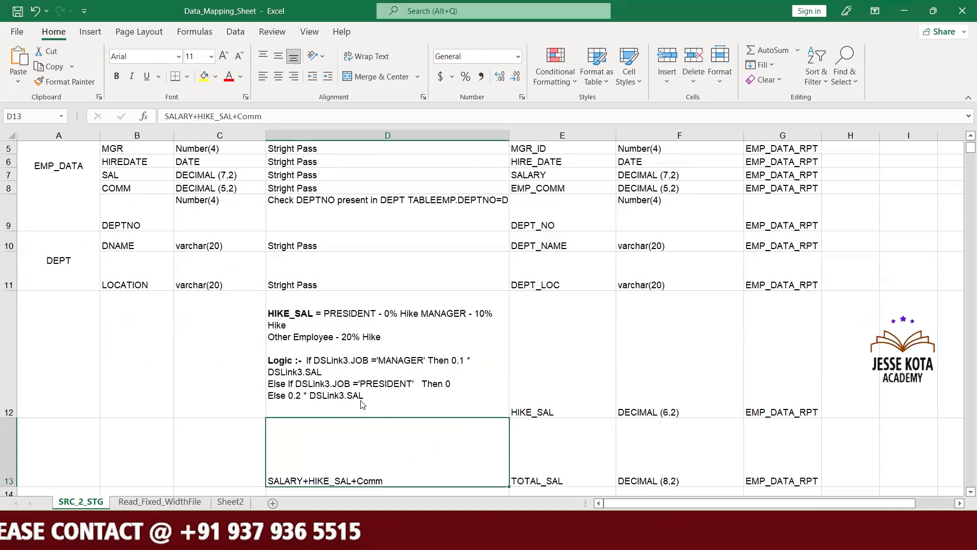
key("Right")
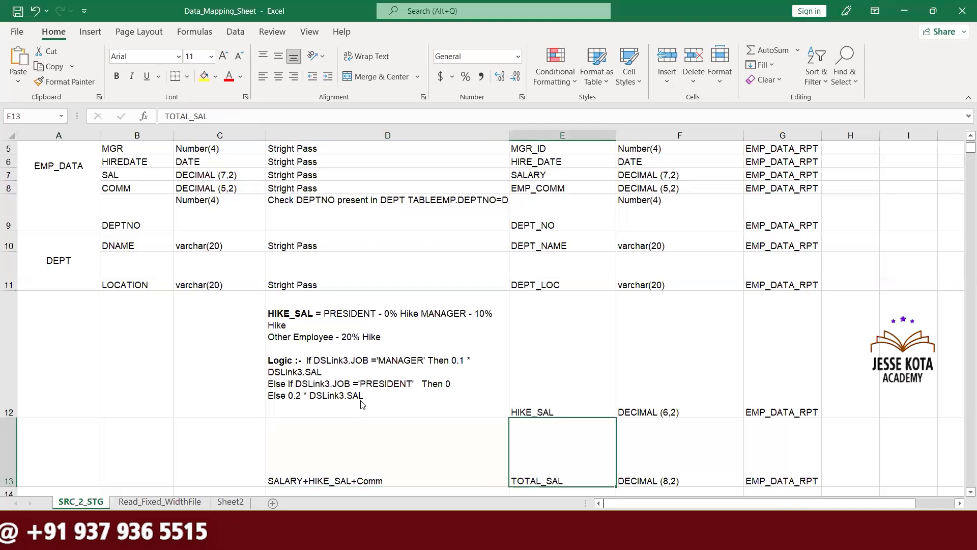
key("Right")
key("Left")
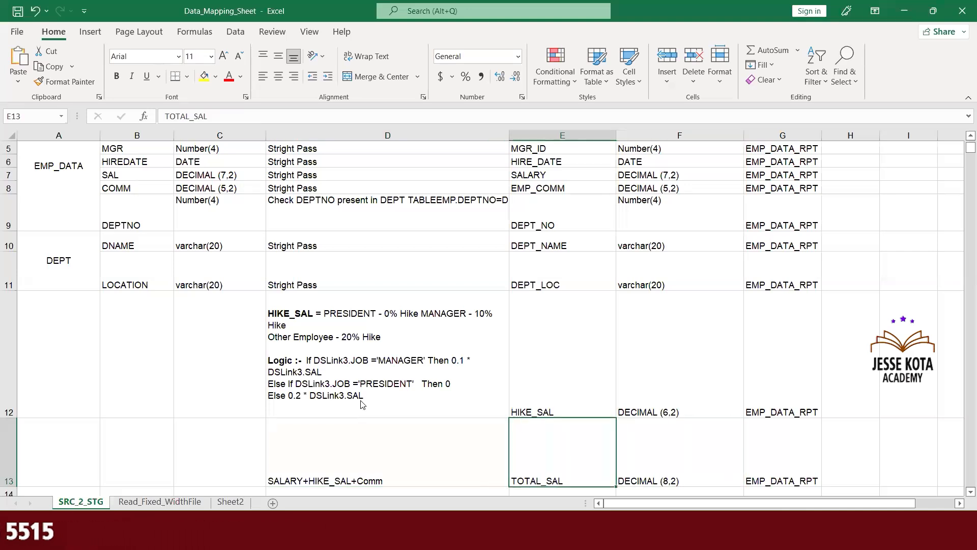
key("Left")
key("Right")
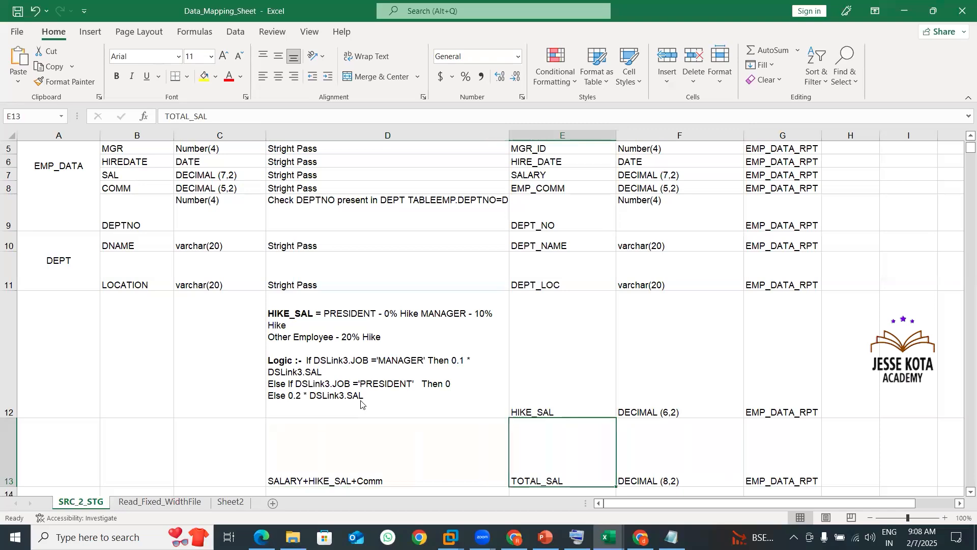
key("Up")
key("Left")
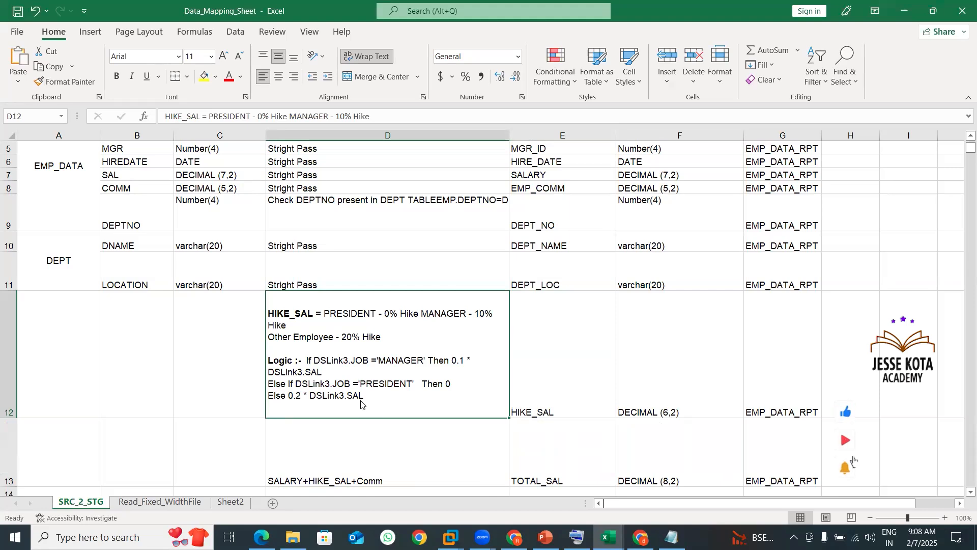
Step: Return to the DS115 virtual machine and delete the svHikeSal stage variable from the Transformer_2 stage properties
left_click(450, 536)
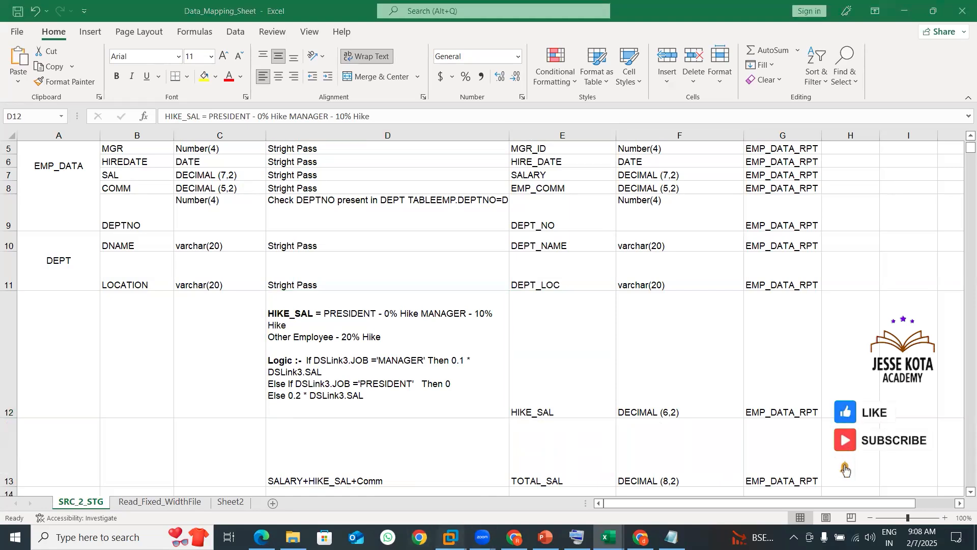
left_click(473, 453)
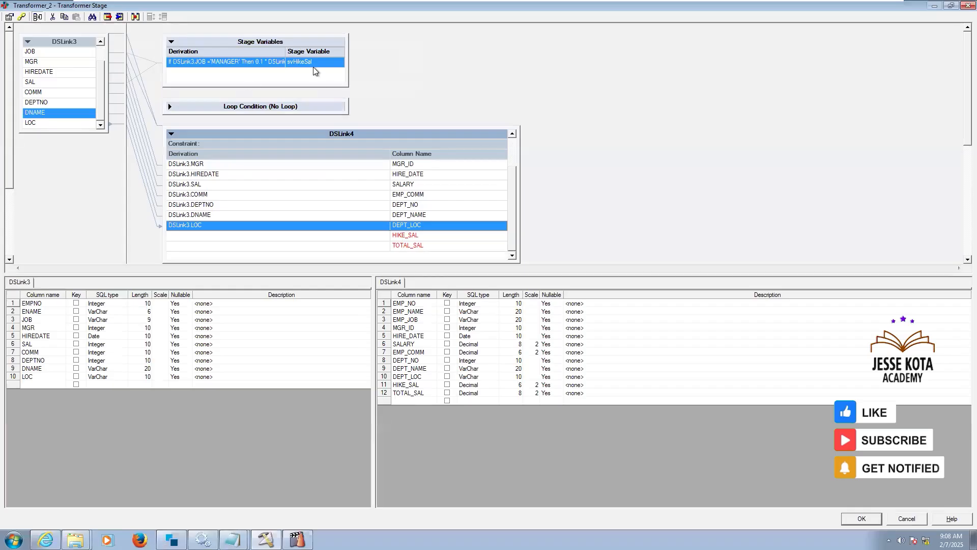
right_click(242, 58)
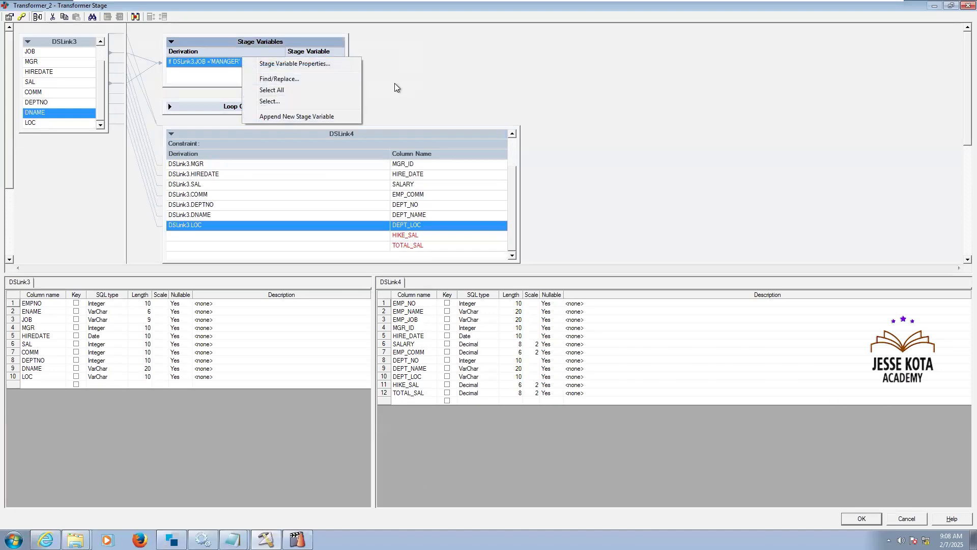
left_click(426, 82)
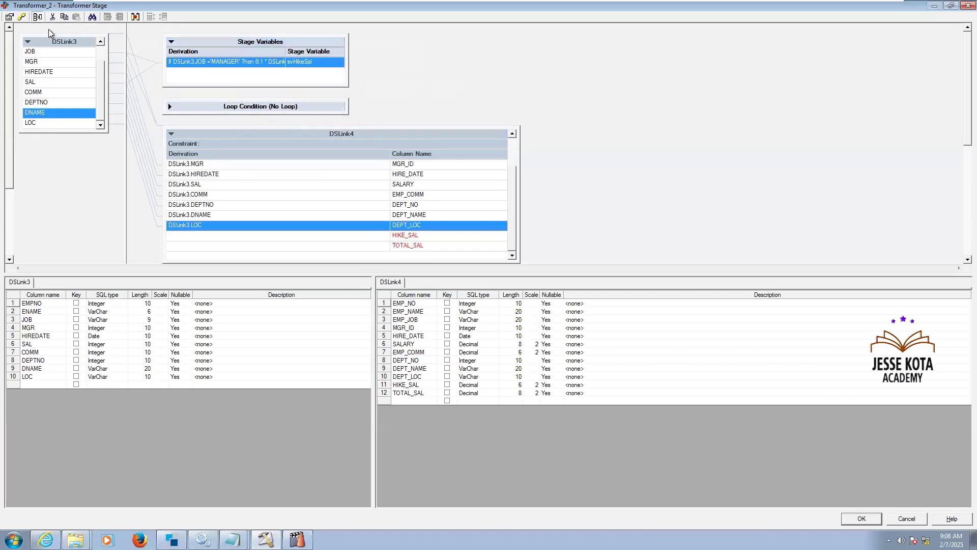
left_click(9, 17)
left_click(379, 214)
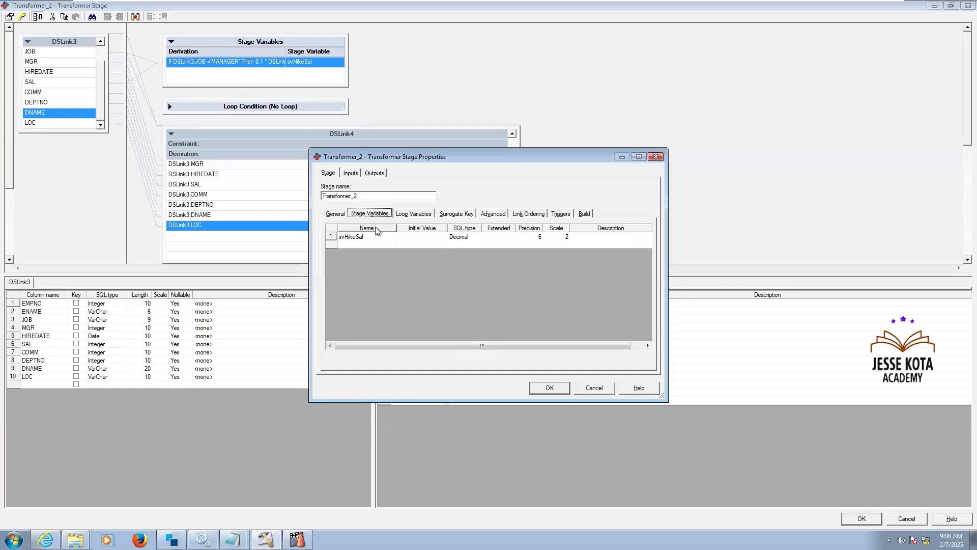
left_click(367, 237)
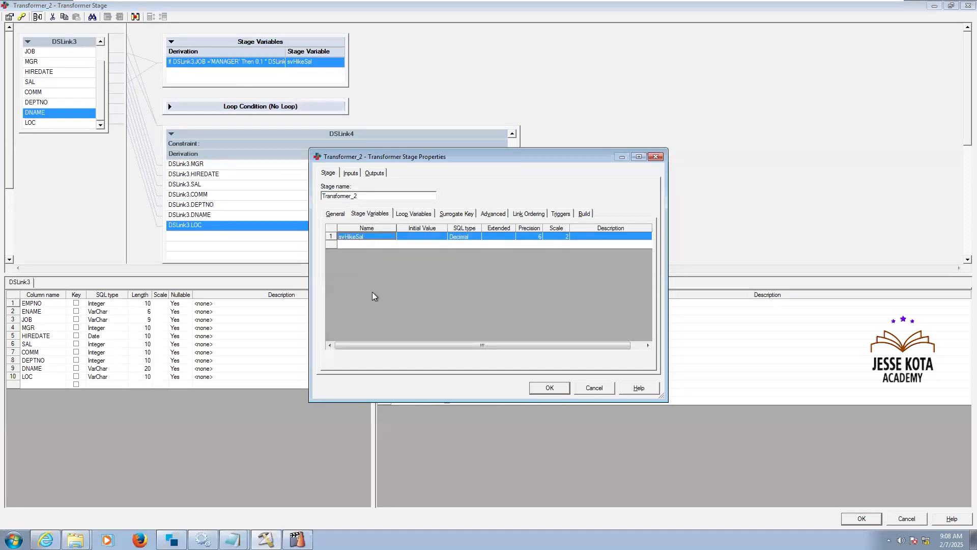
key("Delete")
key("Return")
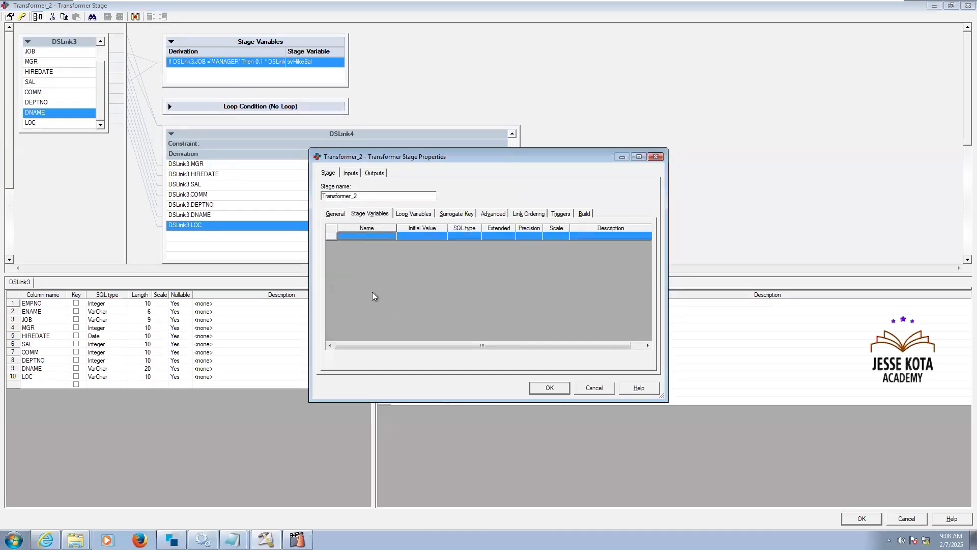
left_click(549, 386)
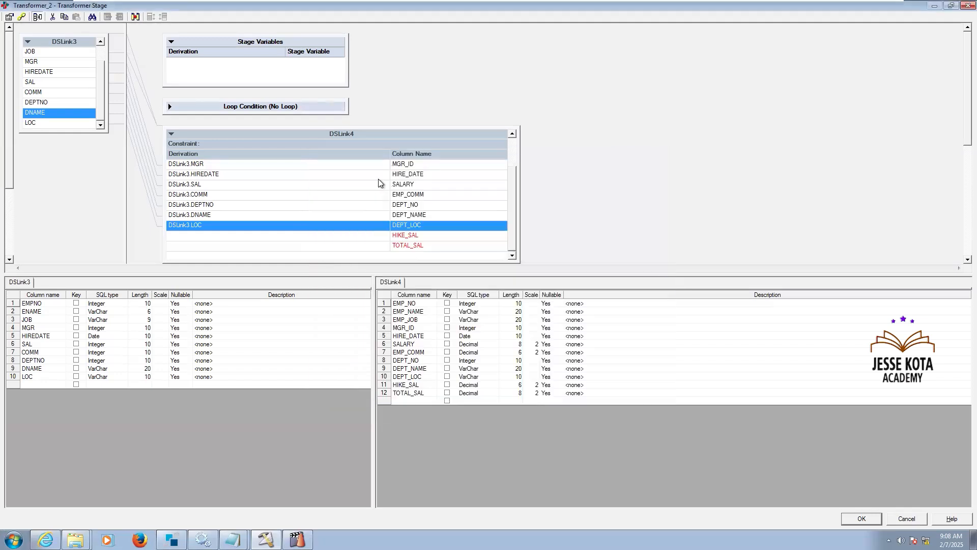
Step: Insert a new stage variable in Transformer_2 and name it svHikeSal in the stage properties
left_click(256, 64)
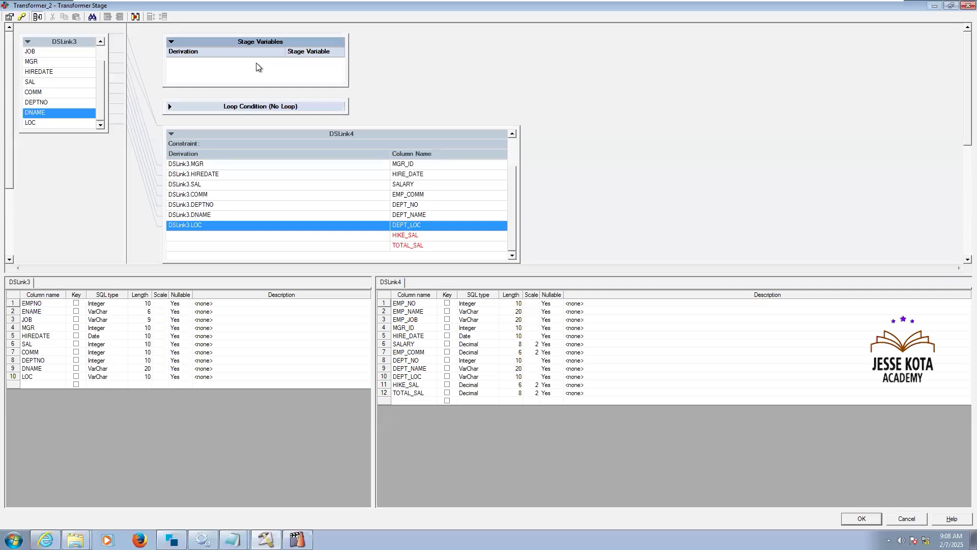
right_click(256, 67)
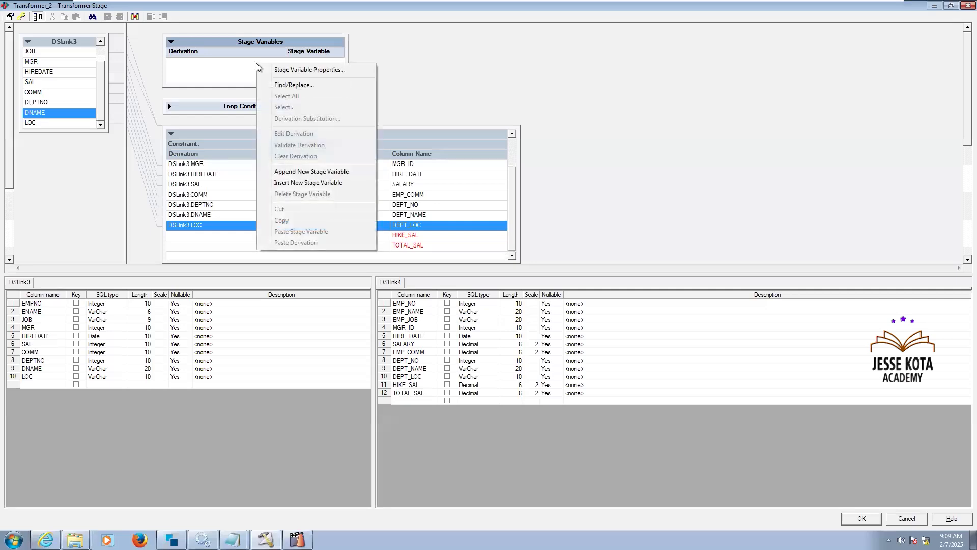
left_click(304, 184)
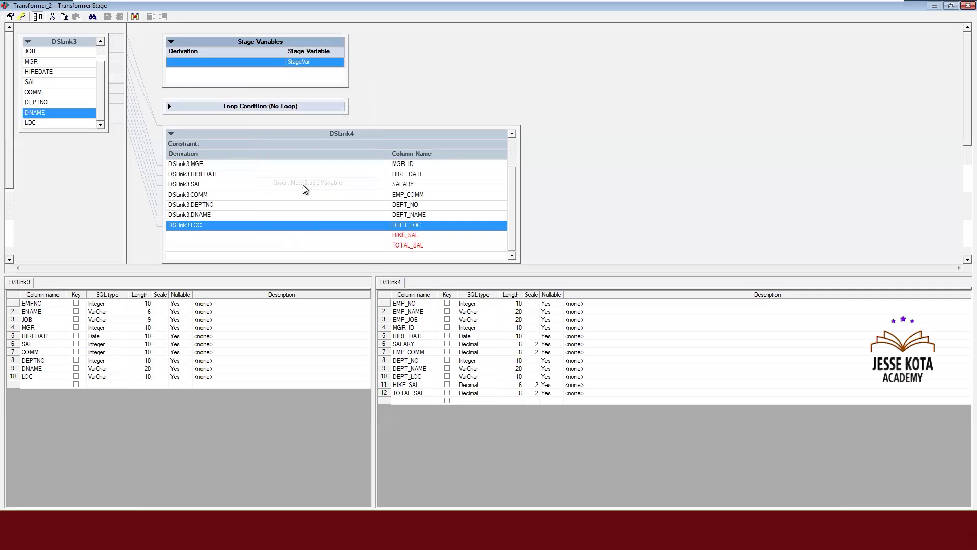
left_click(8, 16)
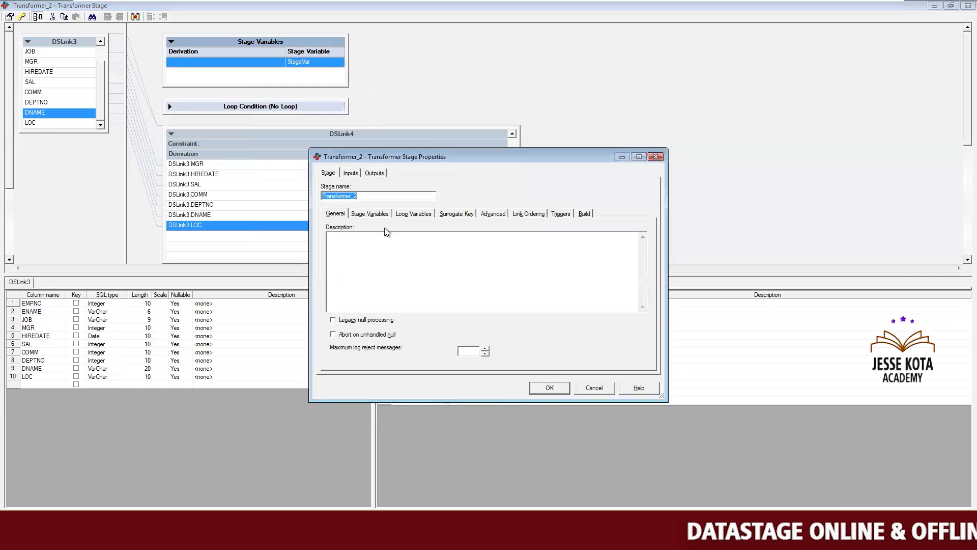
left_click(369, 213)
left_click(351, 236)
left_click(351, 236)
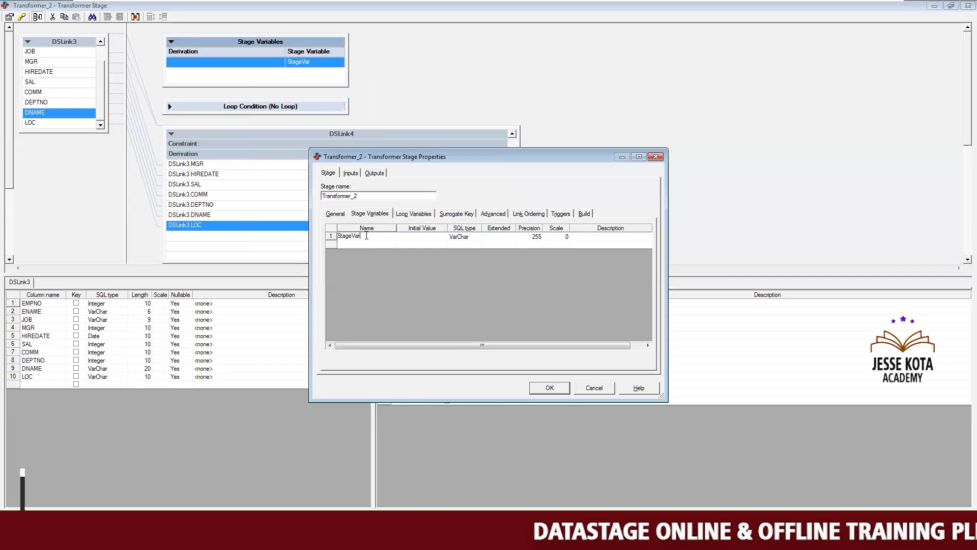
type("sv")
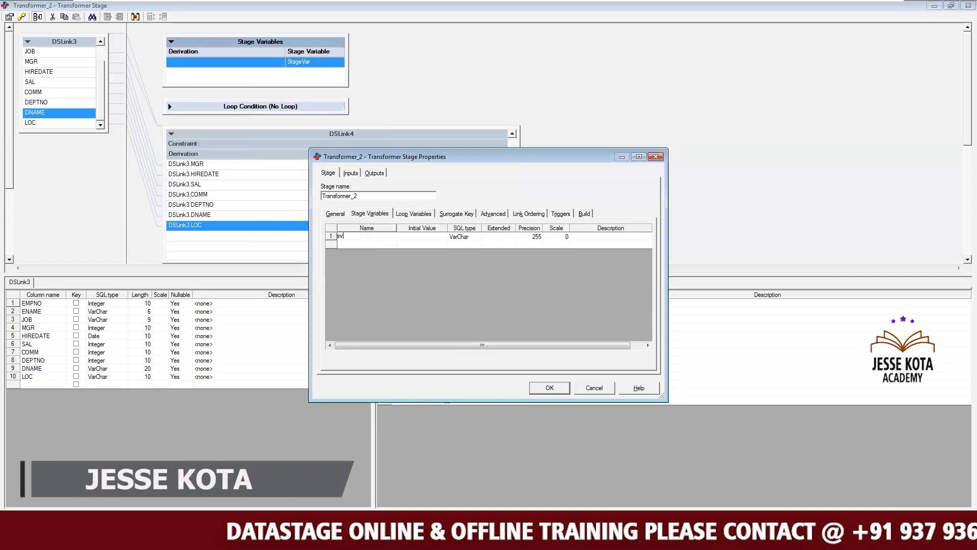
type("HikeS")
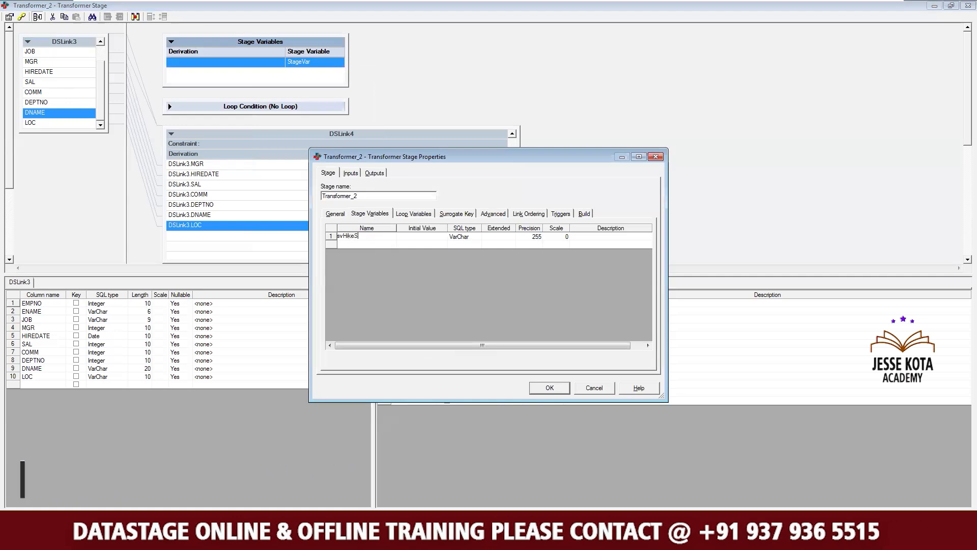
type("al")
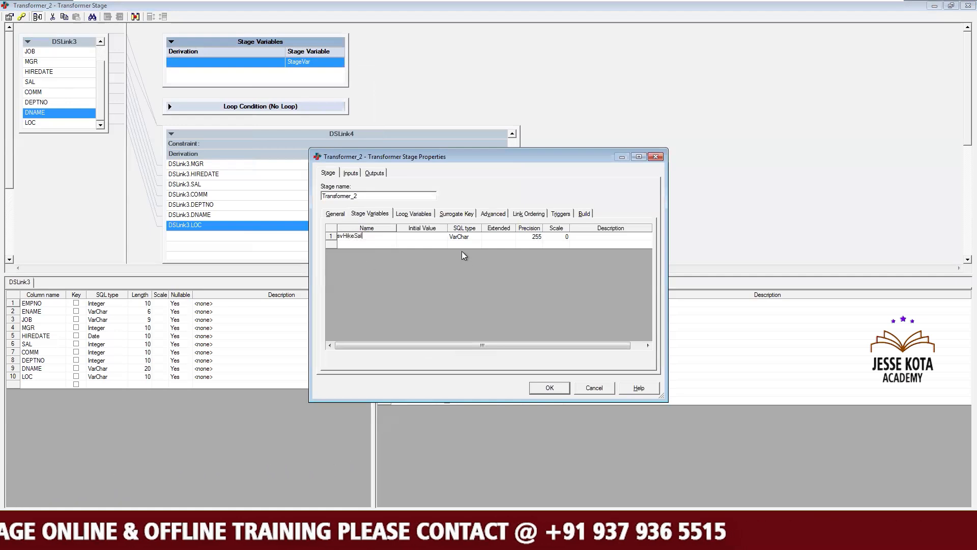
Step: Set svHikeSal to Decimal with precision 6 and scale 2, and enlarge the Stage Variables table
left_click(471, 236)
type("de")
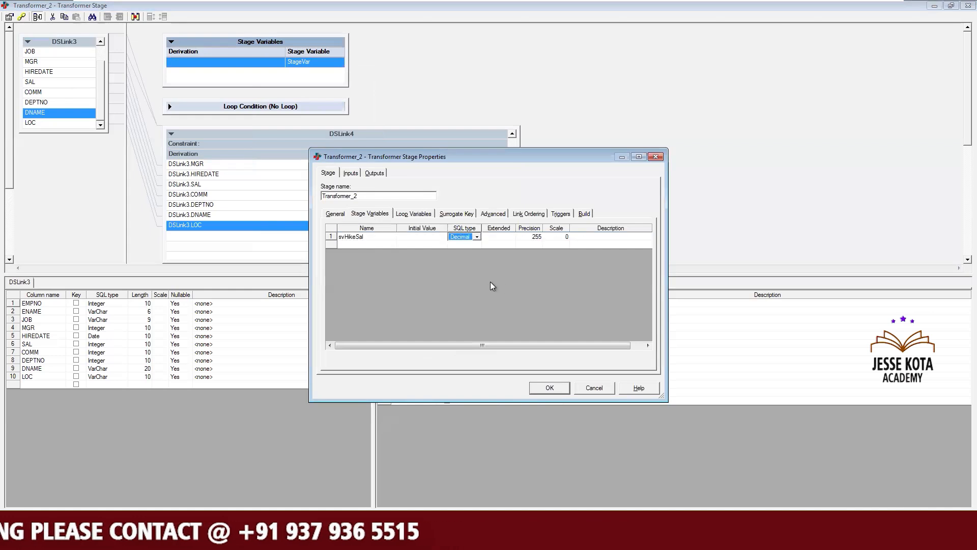
key("Tab")
key("Tab")
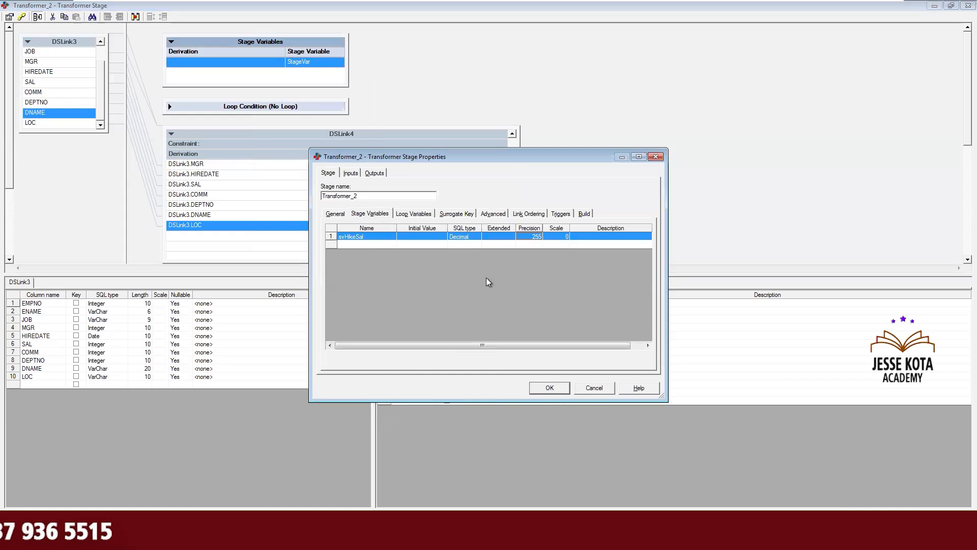
type("6")
key("Tab")
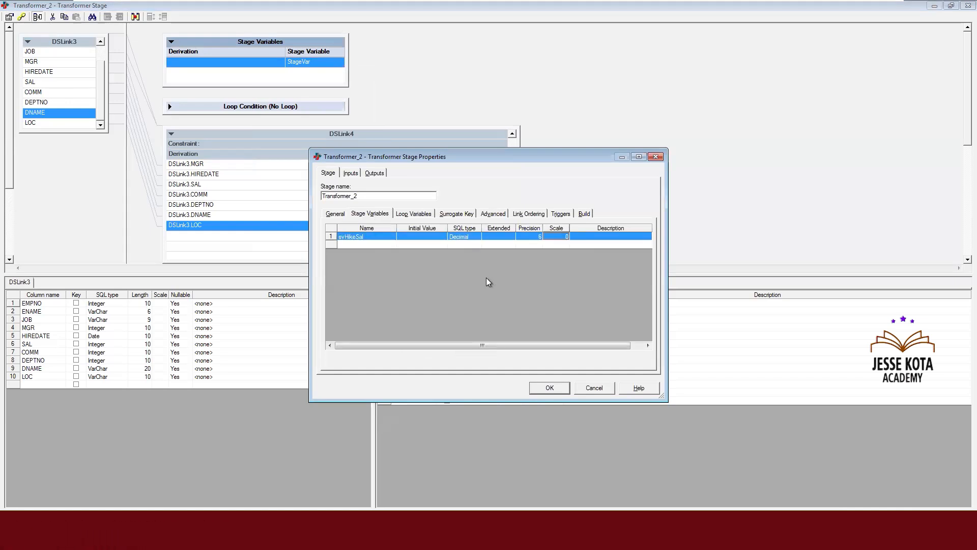
type("2")
key("Return")
key("Down")
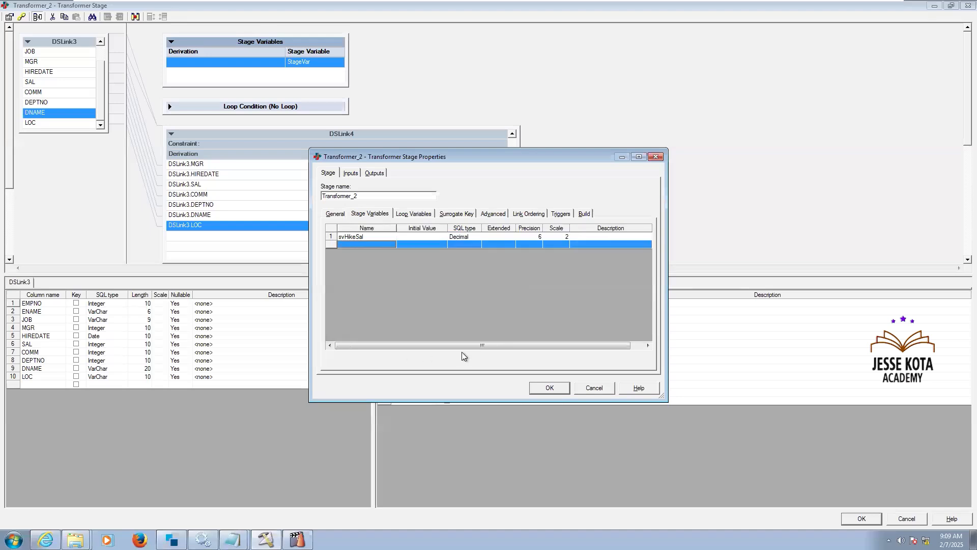
left_click(550, 389)
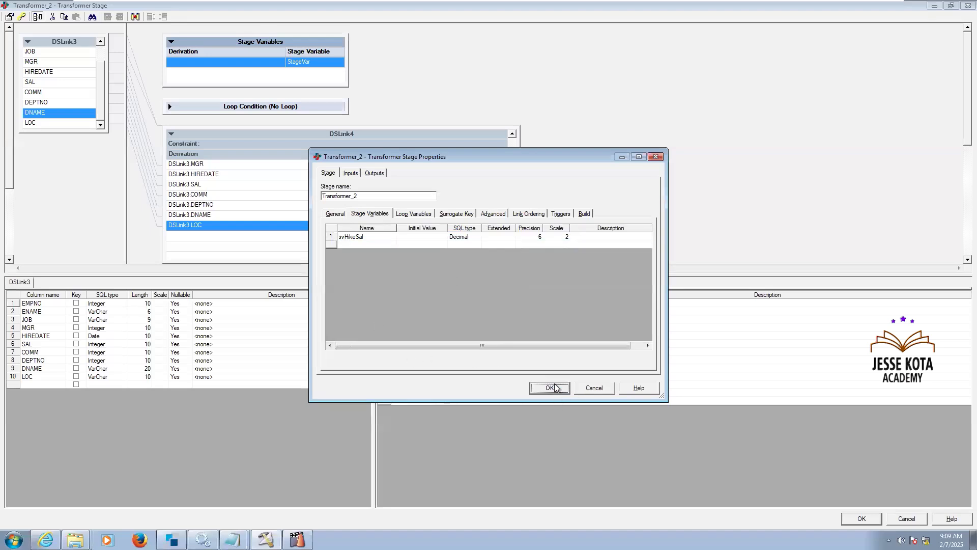
left_click_drag(350, 85, 577, 151)
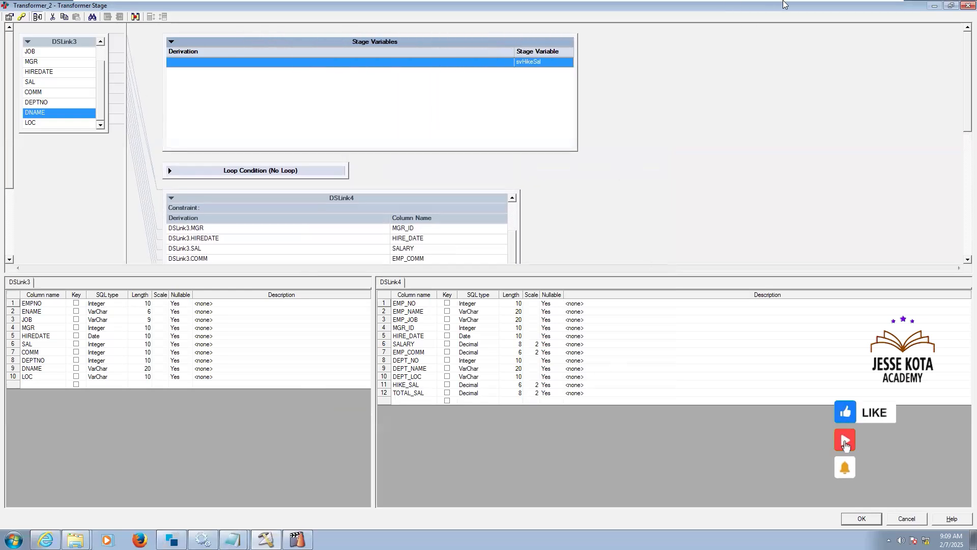
Step: Switch to the Data_Mapping_Sheet workbook in Excel to review the HIKE_SAL logic, and return to the DS115 virtual machine
mouse_move(786, 0)
left_click(857, 10)
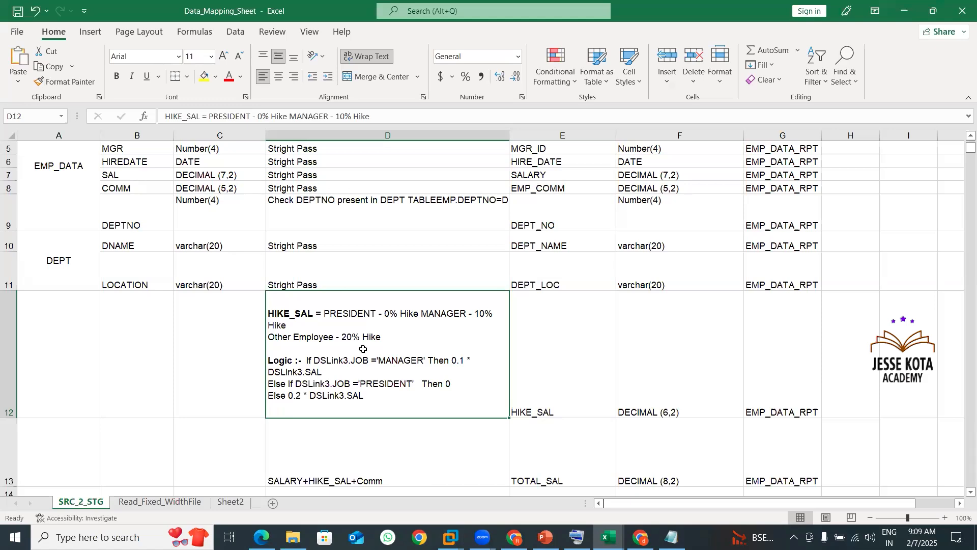
left_click(450, 537)
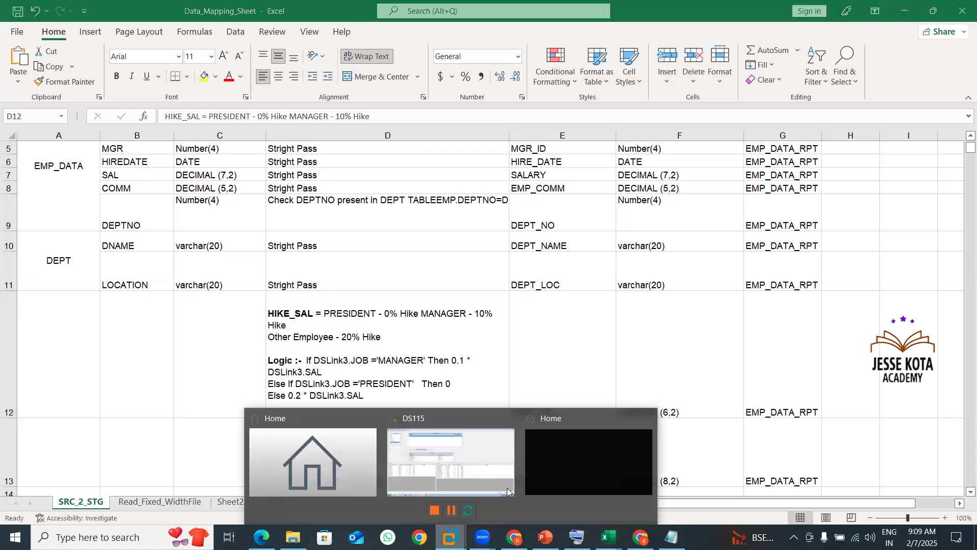
left_click(486, 455)
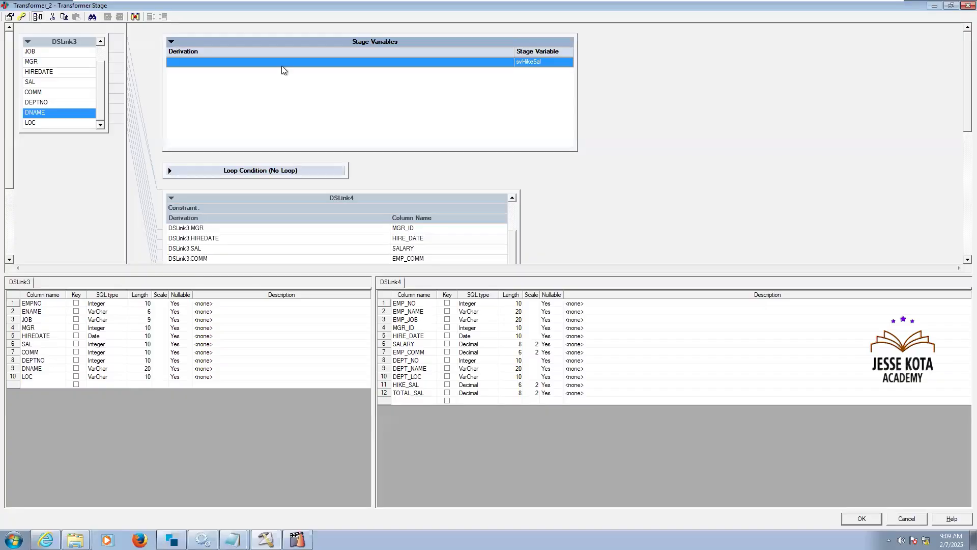
Step: Start the svHikeSal derivation with an If Then Else expression and the condition DSLink3.JOB ='MANAGER'
double_click(283, 66)
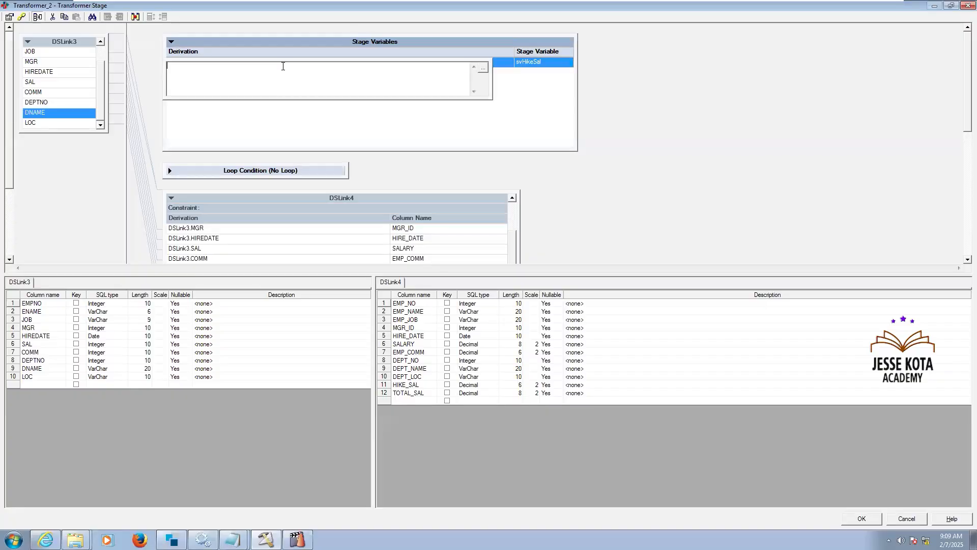
left_click(484, 68)
left_click(231, 176)
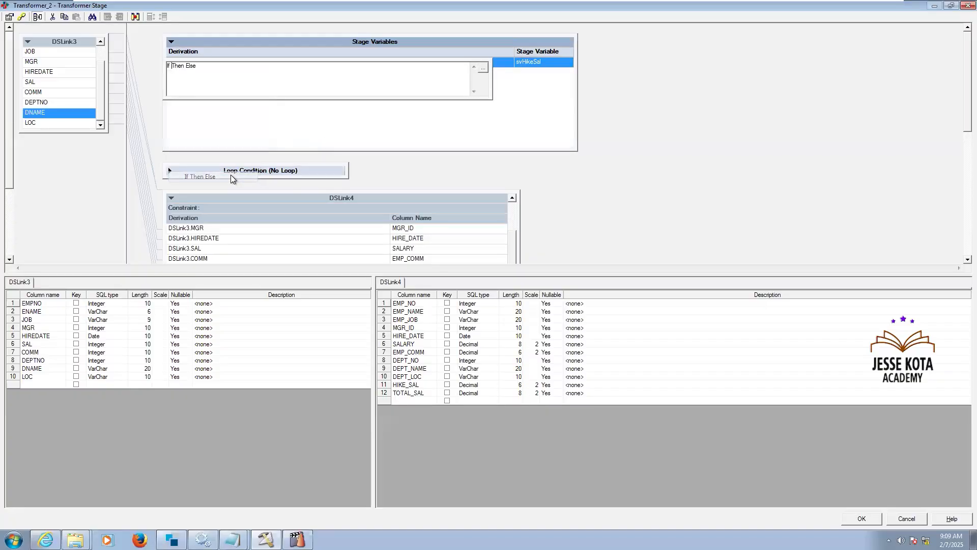
left_click(483, 68)
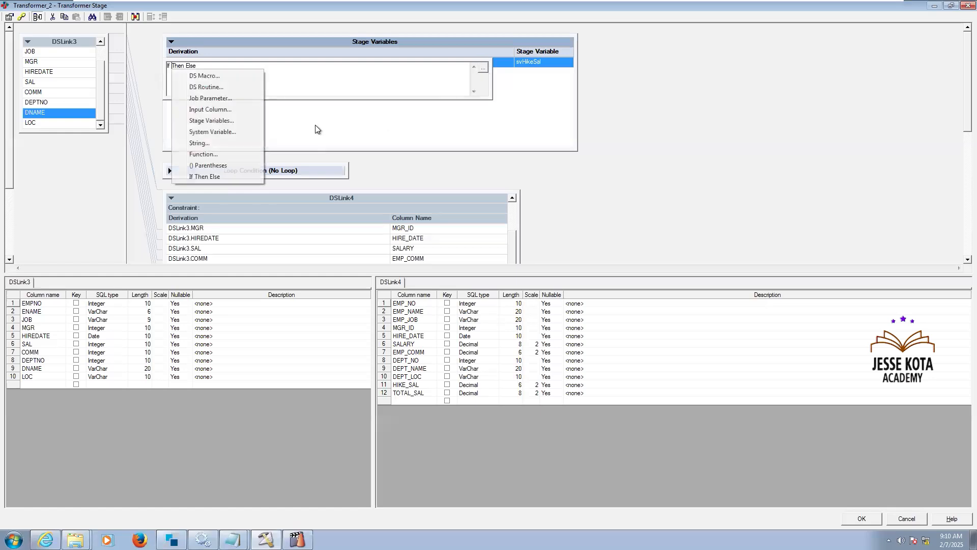
left_click(215, 109)
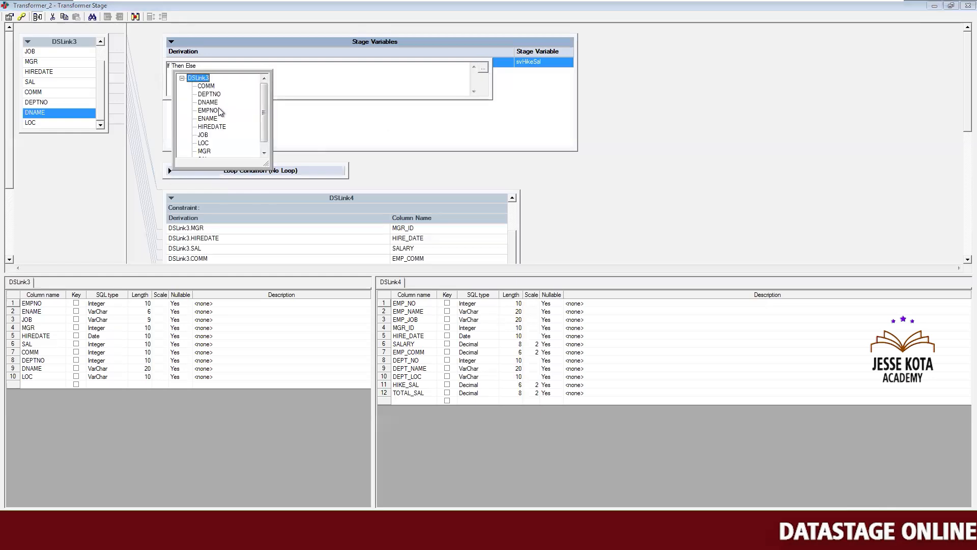
double_click(203, 134)
left_click(483, 69)
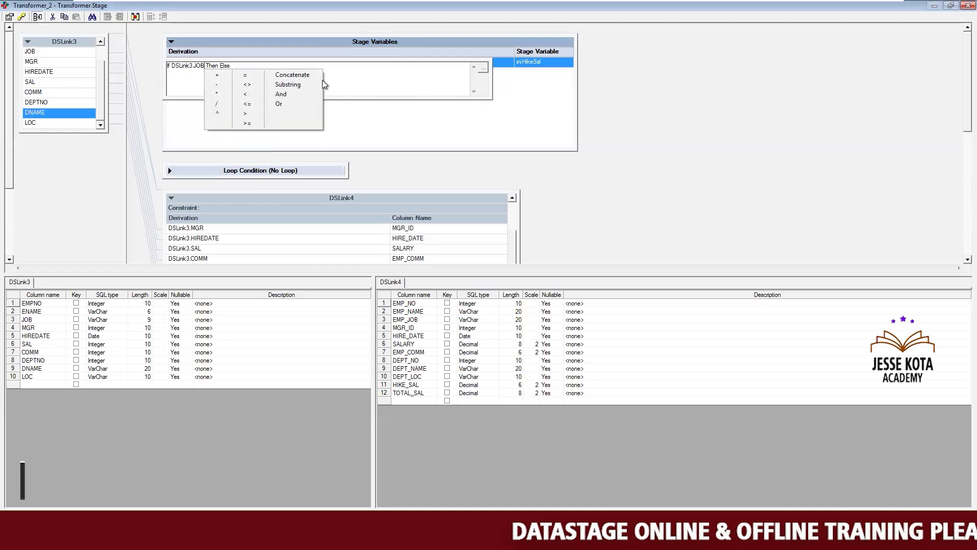
left_click(247, 75)
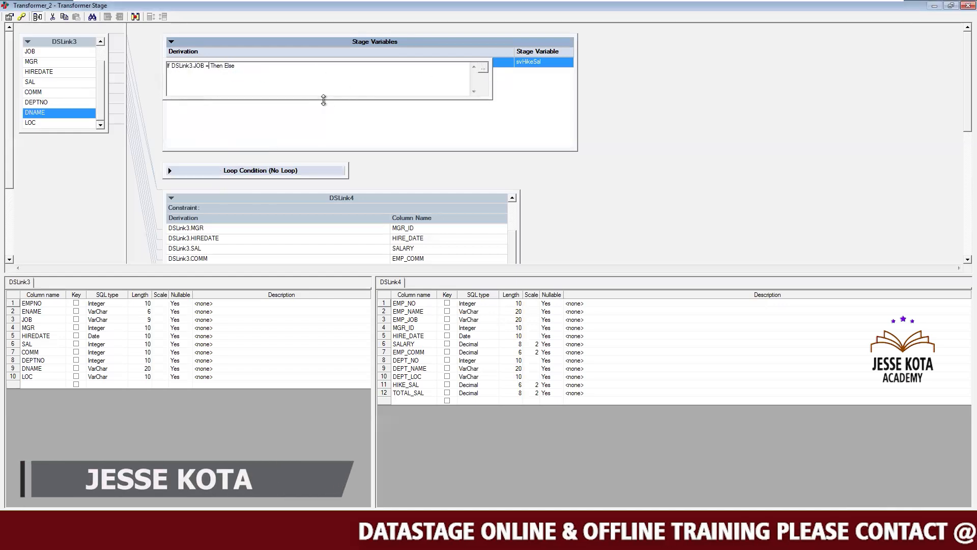
type("'MA")
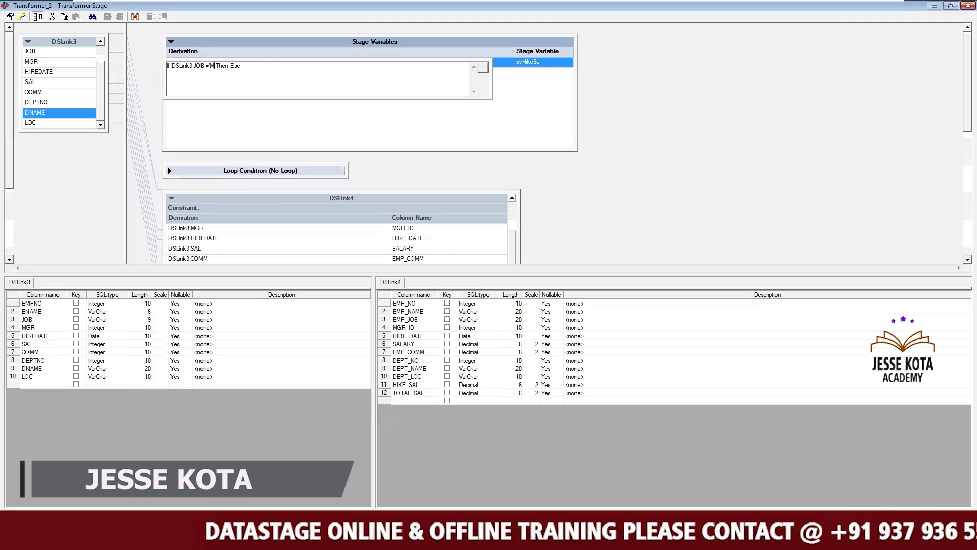
type("NAGER")
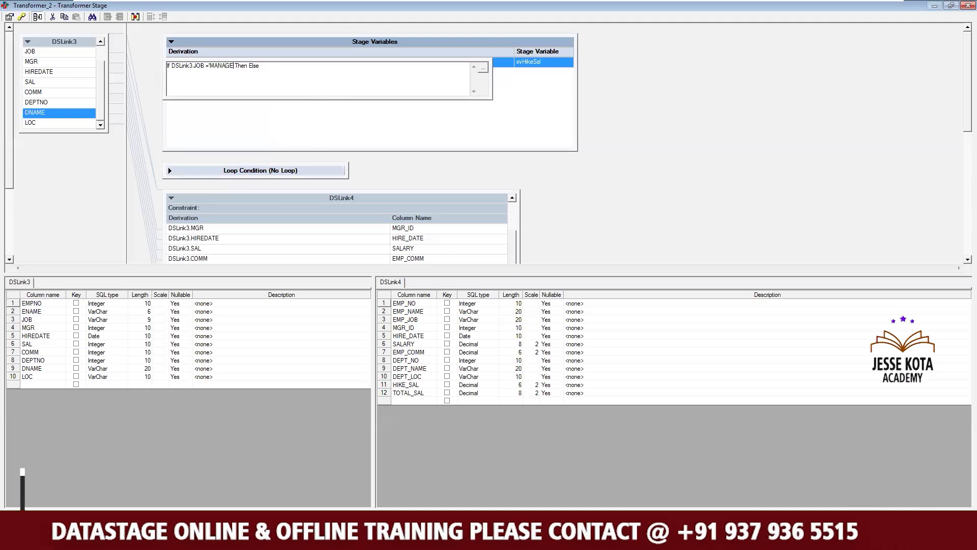
type("'")
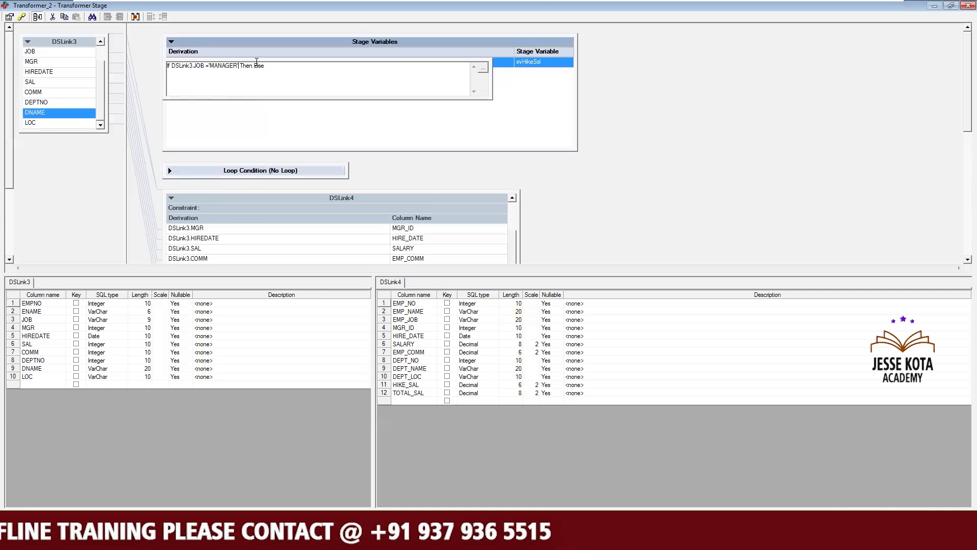
Step: Fill the Then branch of the svHikeSal derivation with DSLink3.SAL *0.1
left_click(483, 67)
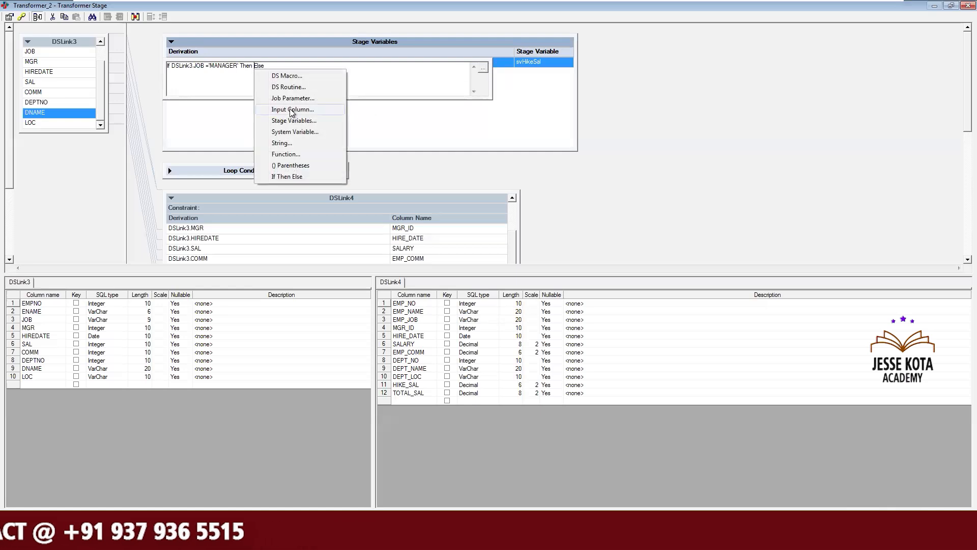
left_click(291, 110)
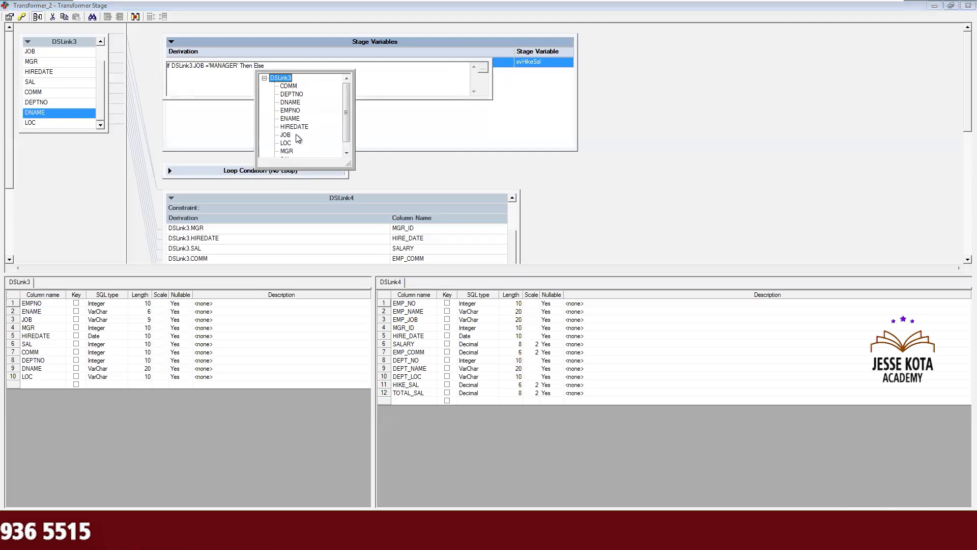
scroll(295, 133, "down", 1)
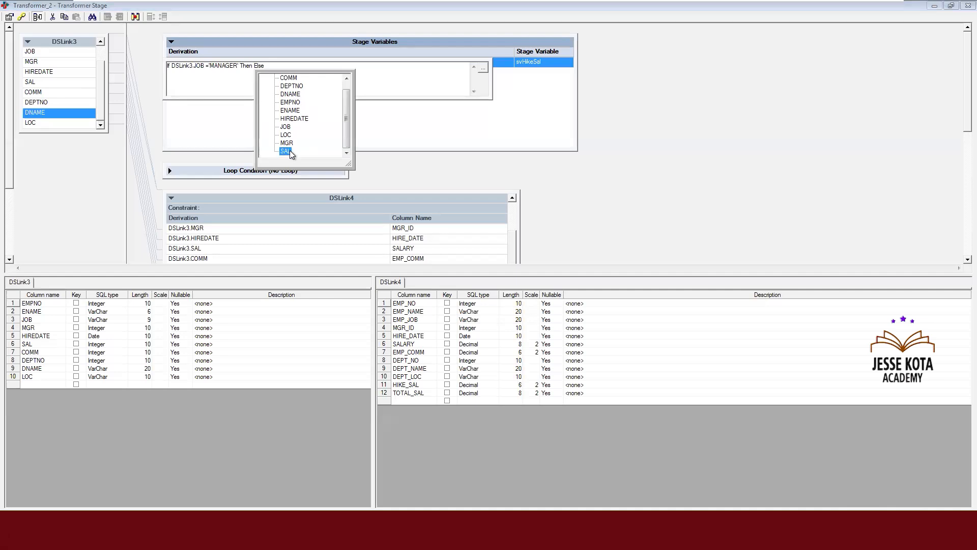
left_click(289, 151)
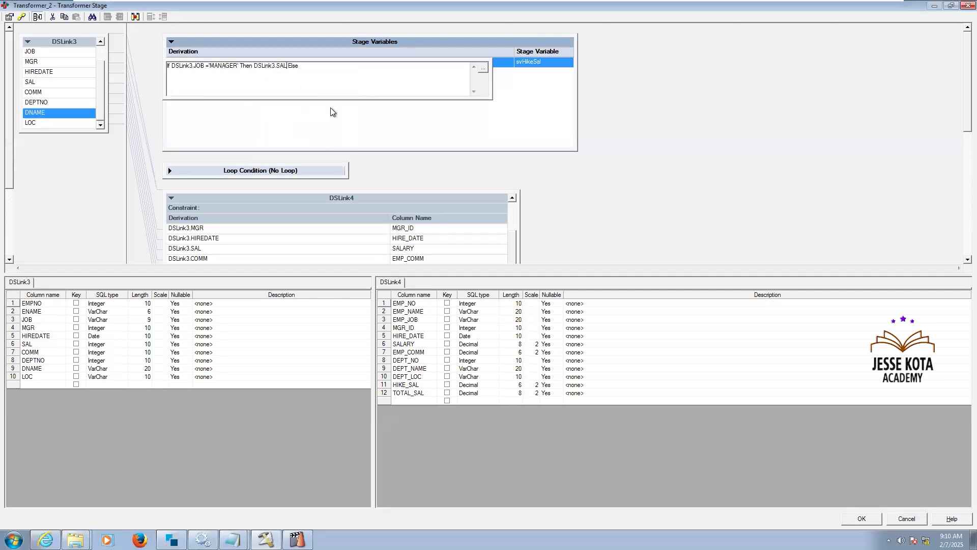
left_click(484, 67)
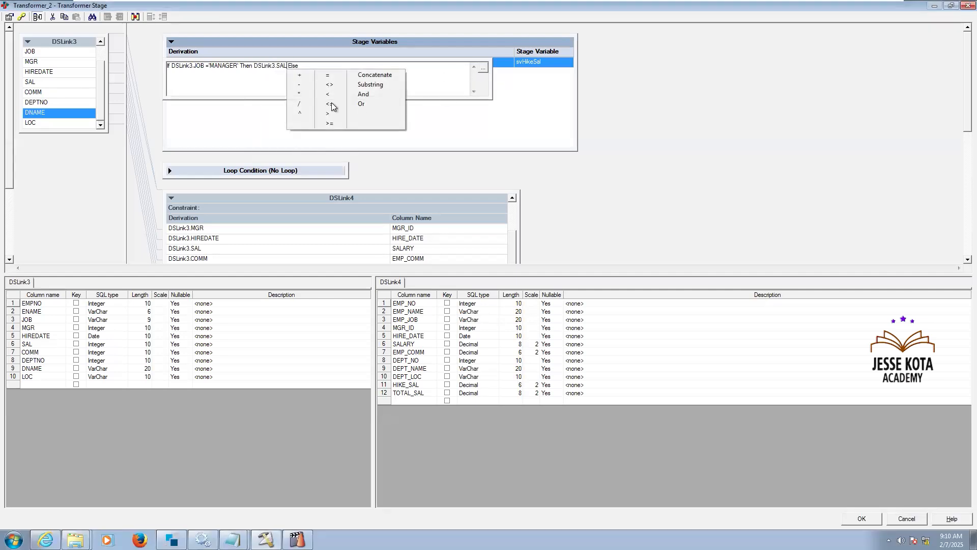
left_click(300, 95)
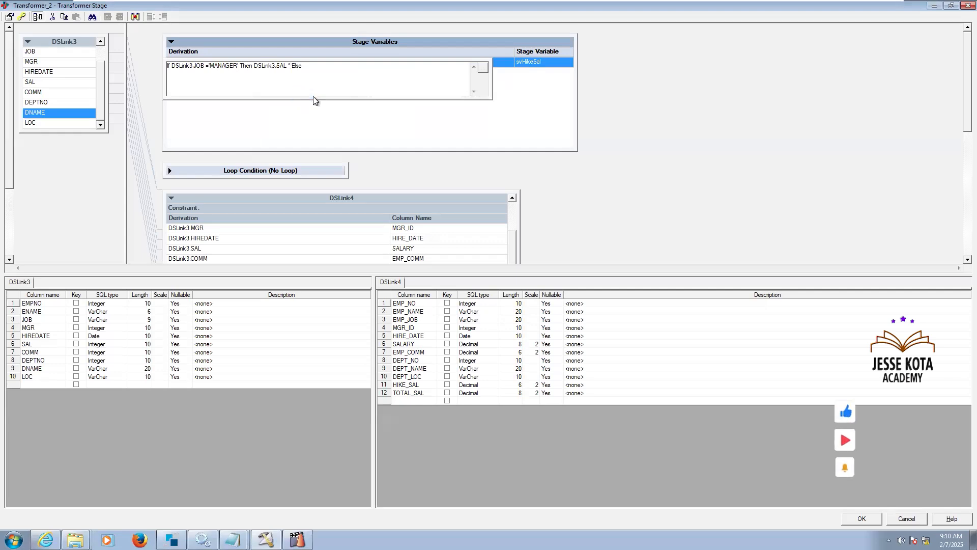
type("0")
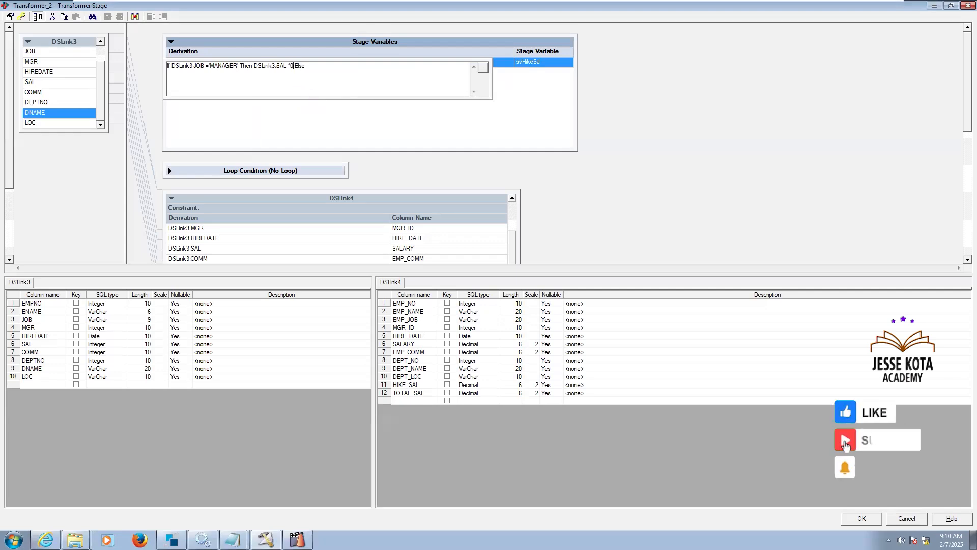
type(".1")
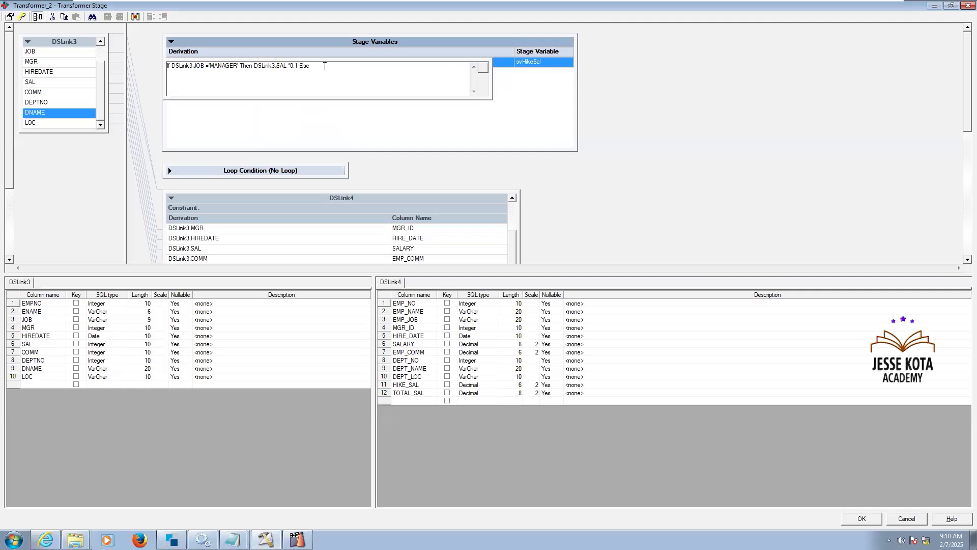
Step: Nest a second If Then Else in the Else branch of the svHikeSal derivation, starting its condition with DSLink3.JOB
left_click(483, 68)
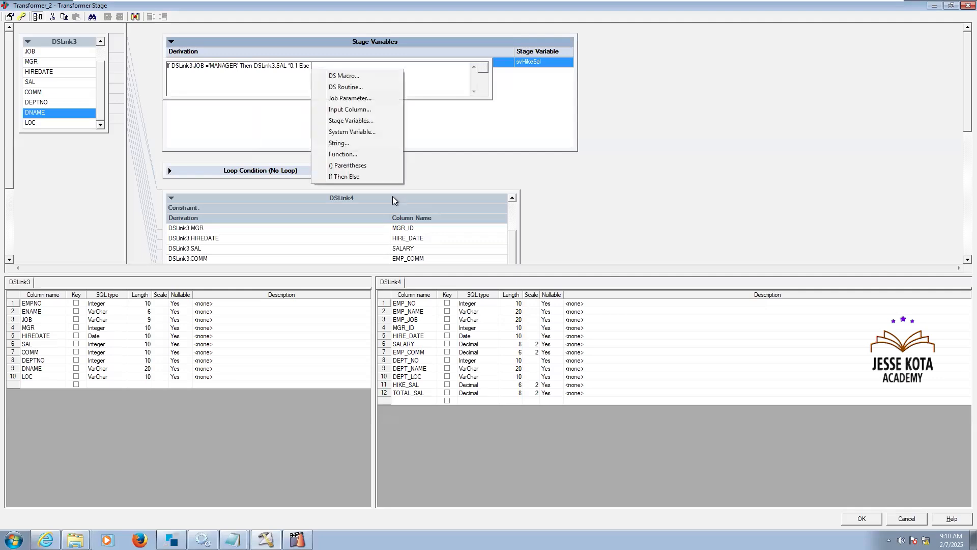
left_click(371, 177)
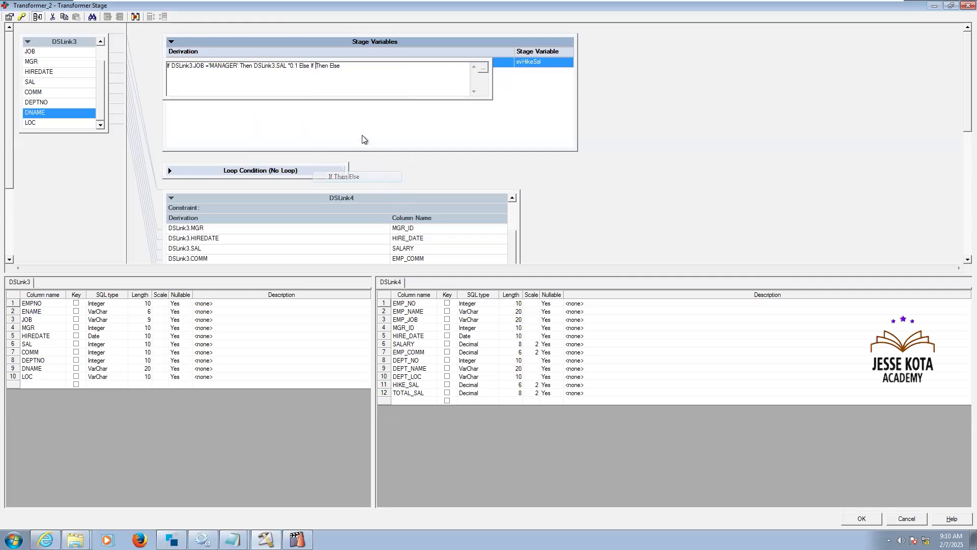
left_click(483, 70)
left_click(371, 109)
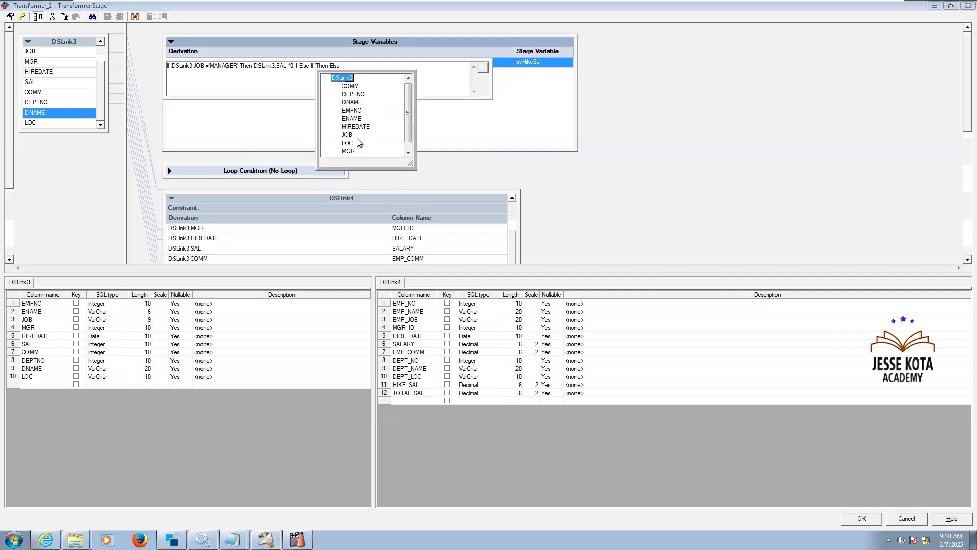
left_click(347, 134)
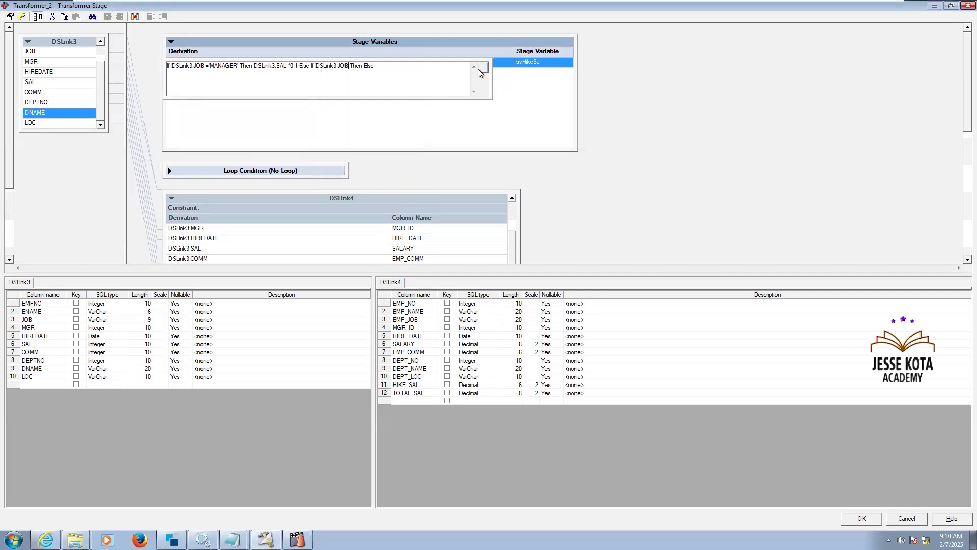
Step: Complete the nested condition as DSLink3.JOB ='PRESIDENT' and set its Then result to 0
left_click(483, 69)
left_click(399, 81)
left_click(396, 76)
type("'")
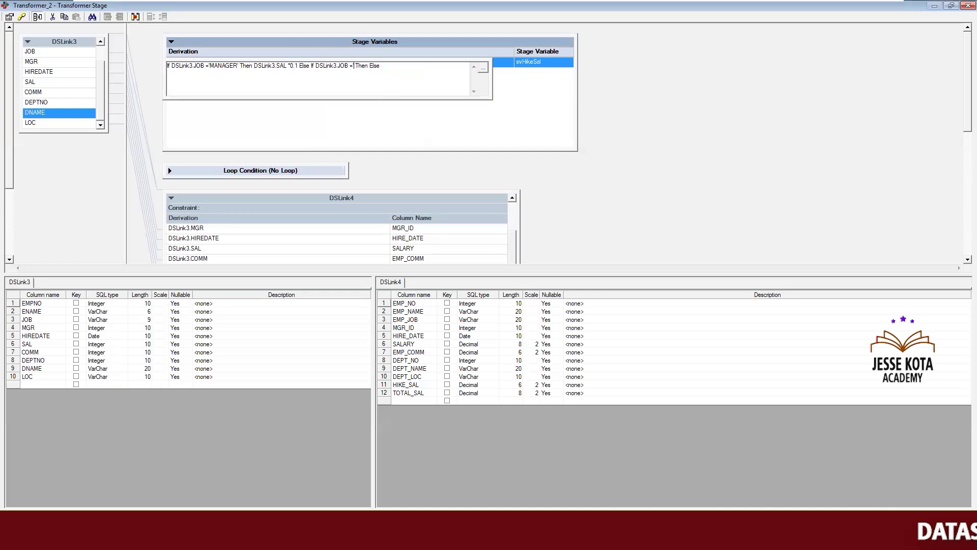
type("PRESIDE")
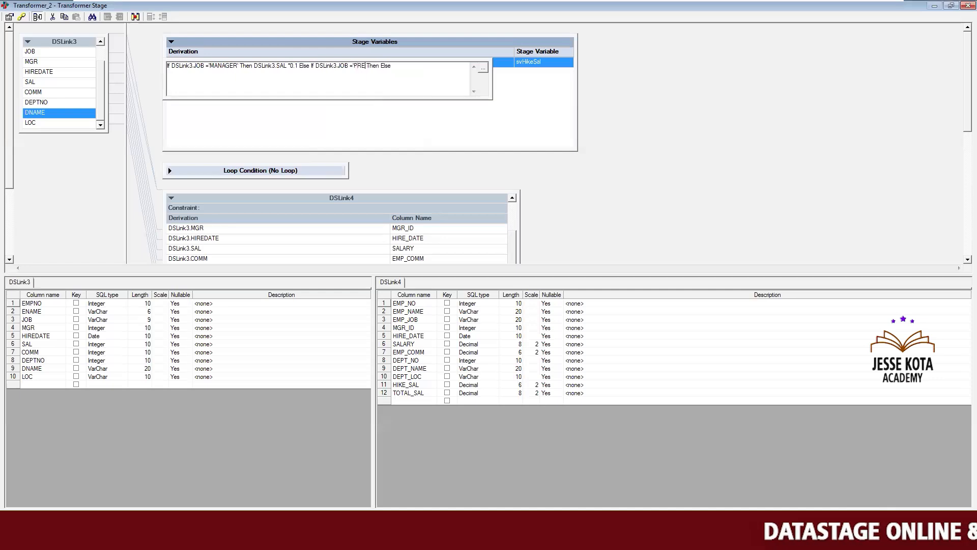
type("NT")
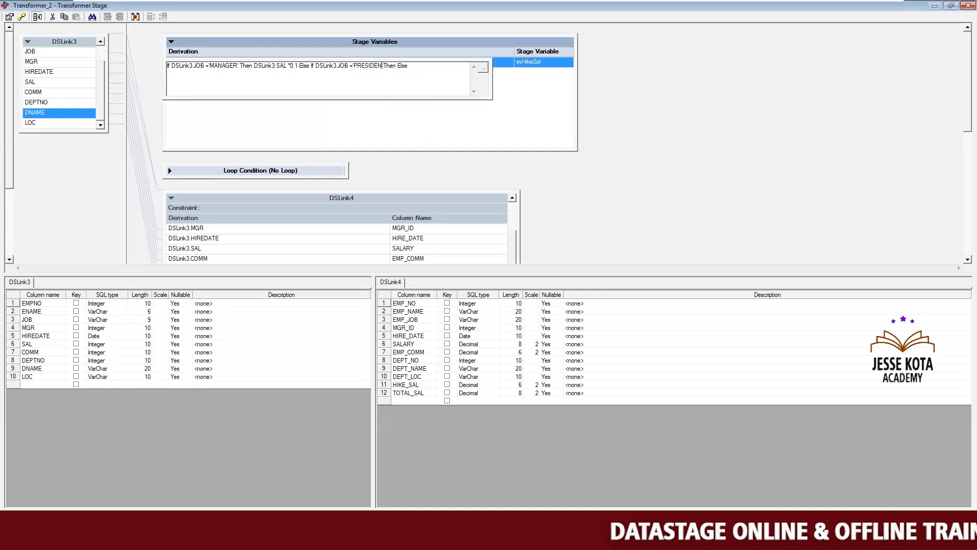
type("'")
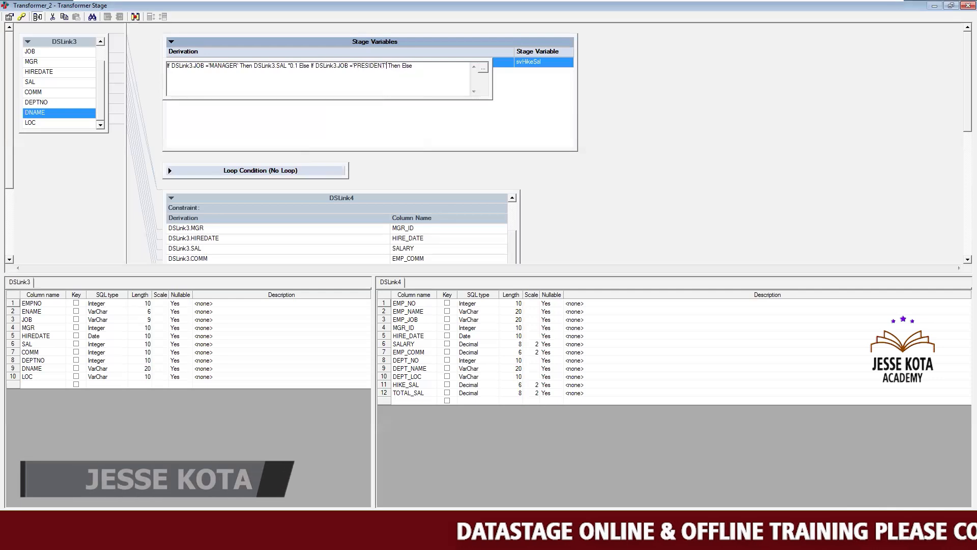
type("  Then ")
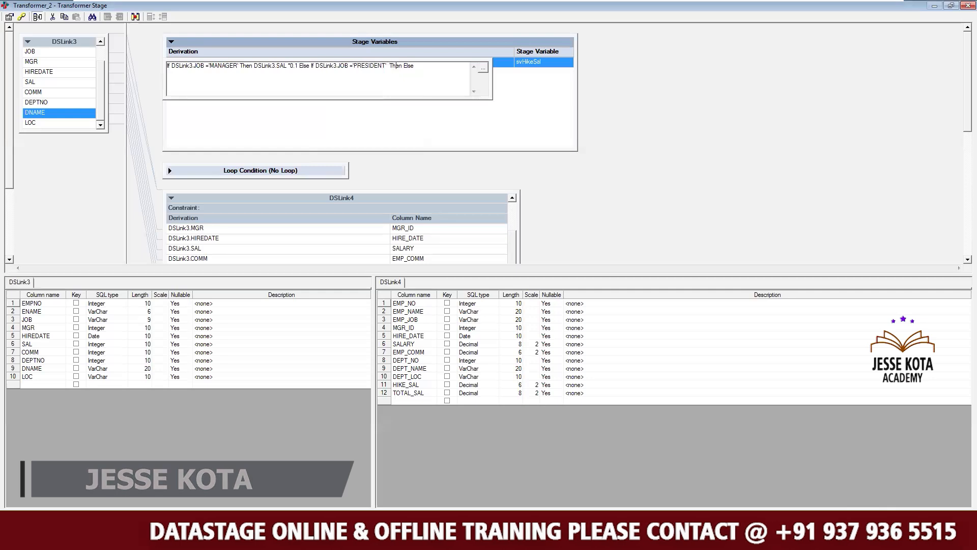
type("0")
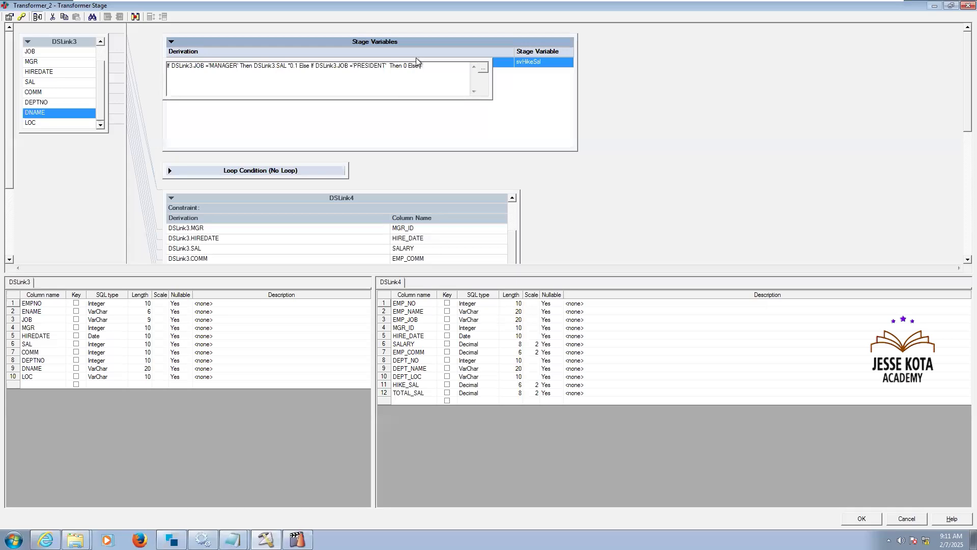
Step: Set the final Else result of the svHikeSal derivation to DSLink3.SAL*0.2 and commit the expression
left_click(484, 67)
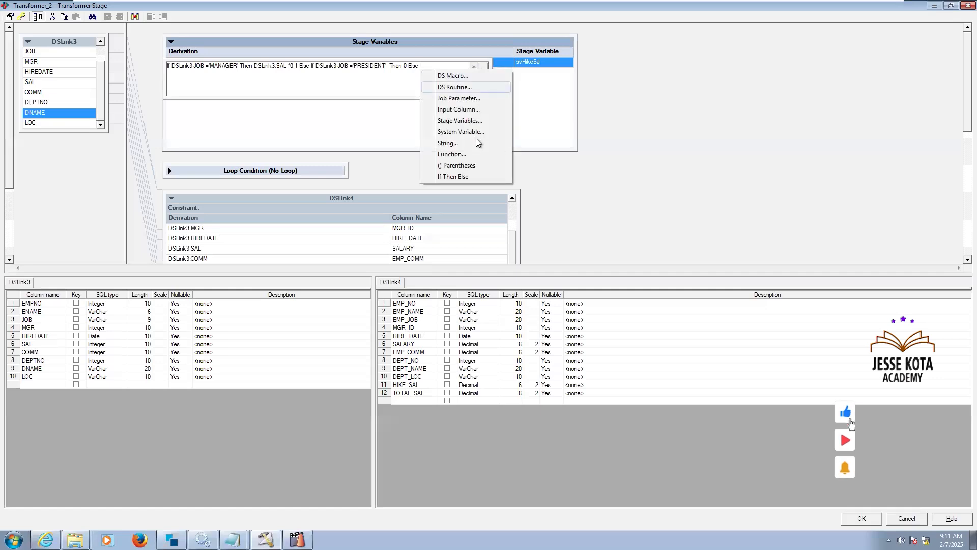
left_click(472, 110)
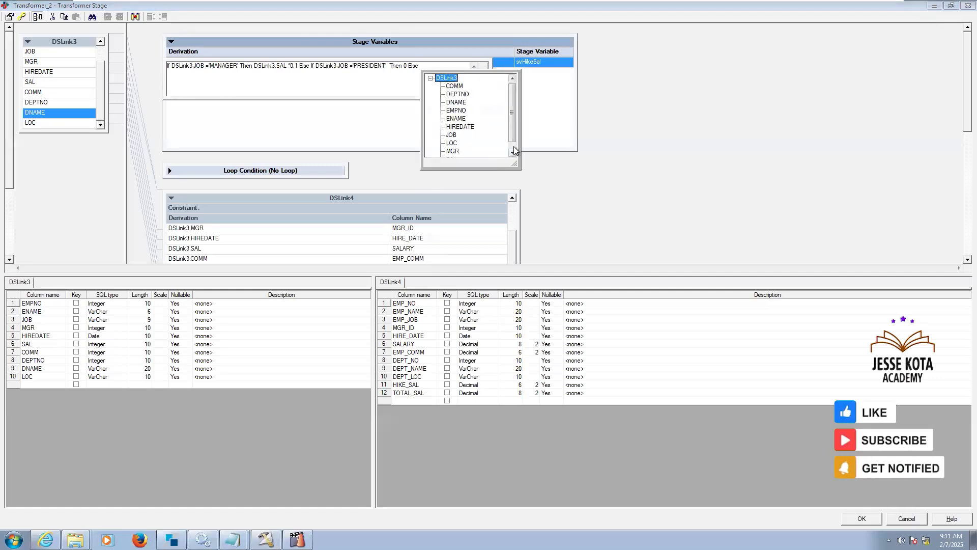
left_click(513, 151)
double_click(451, 151)
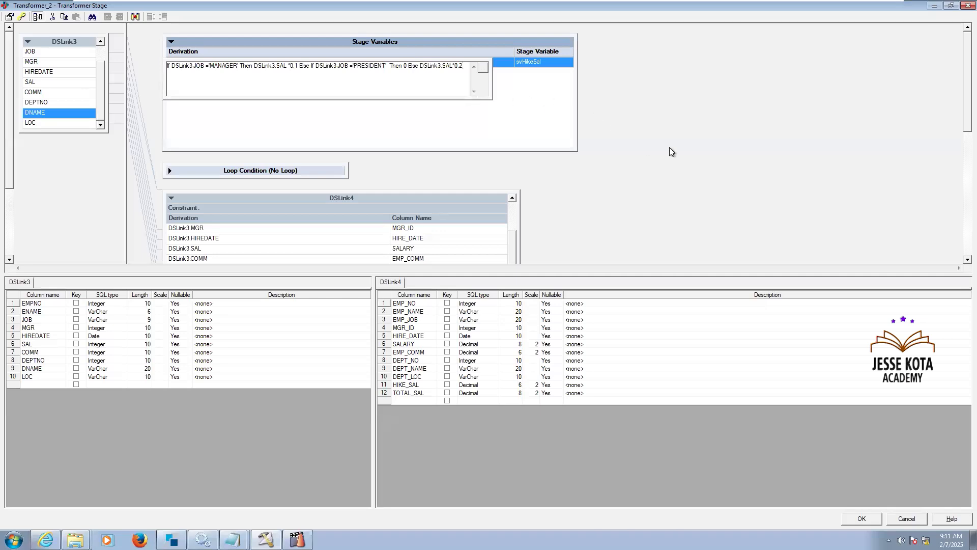
left_click(441, 118)
Step: Copy the complete svHikeSal derivation into the untitled Notepad file, leaving a blank line below the SELECT query
double_click(384, 59)
left_click_drag(463, 65, 167, 66)
key("ctrl+c")
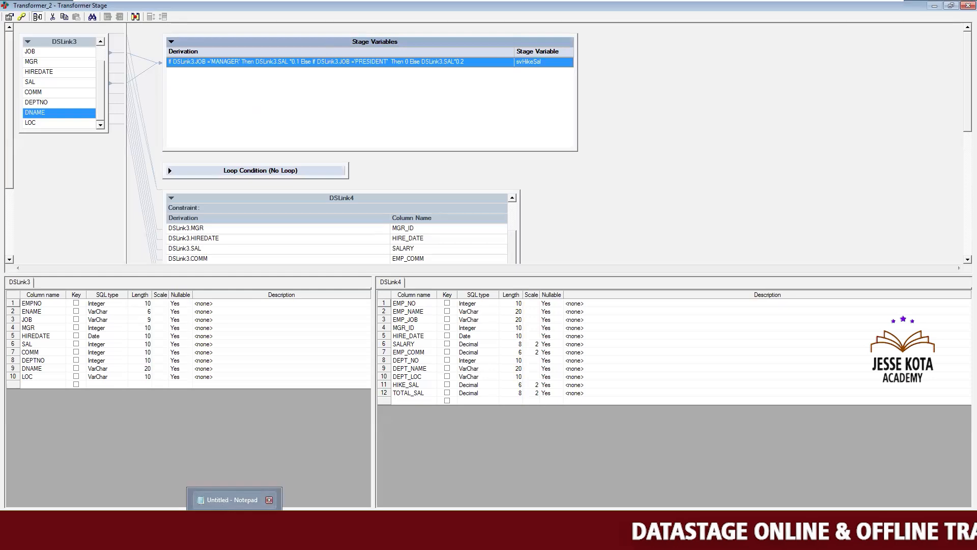
left_click(225, 500)
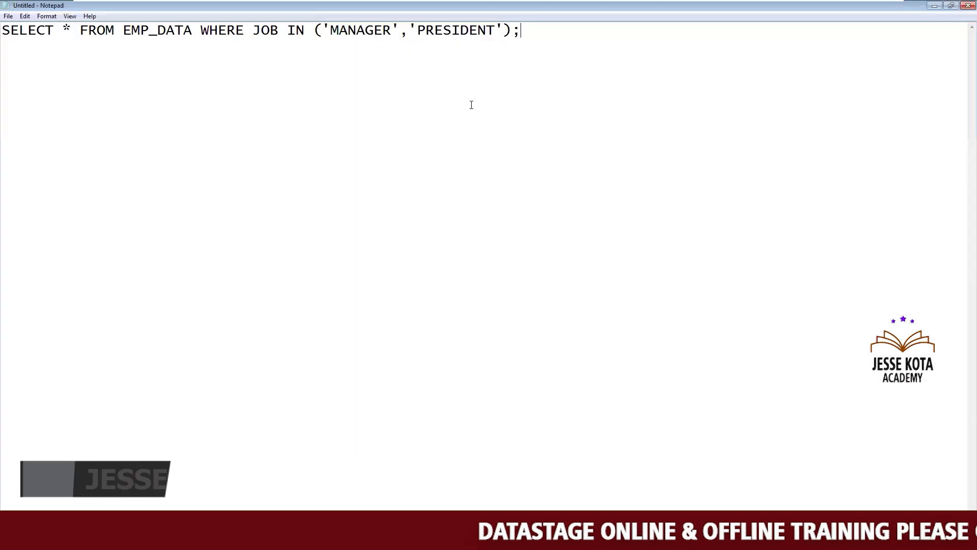
key("Return")
key("Return")
key("ctrl+v")
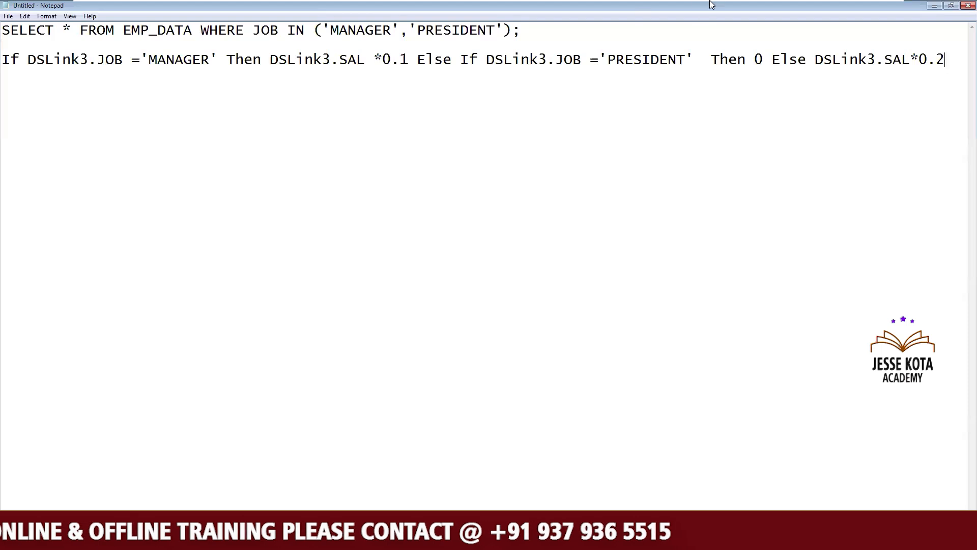
Step: Send the svHikeSal expression to the JanFeb2025 DataStage group in Telegram Web, and return to the Transformer_2 stage in the DS115 virtual machine
mouse_move(795, 19)
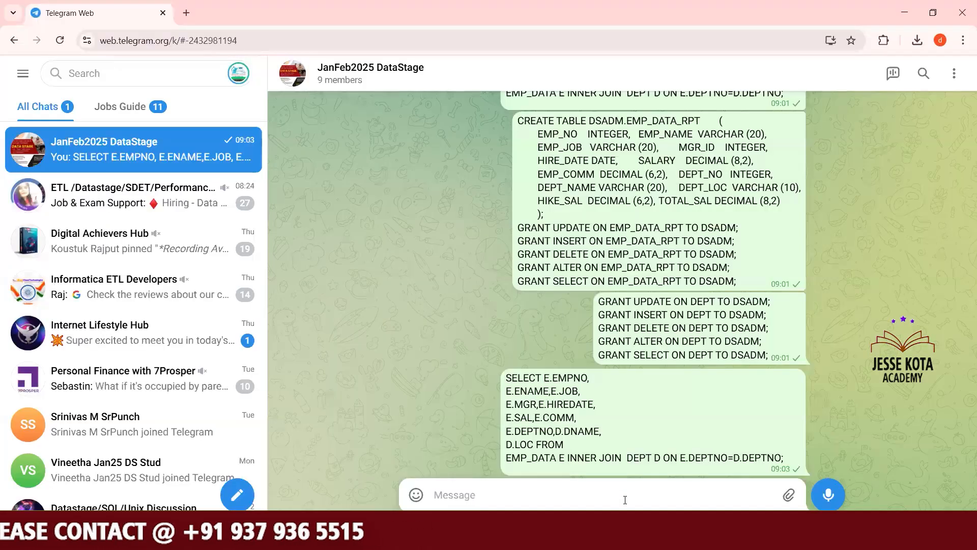
type("If DSLink3.JOB ='MANAGER' Then DSLink3.SAL *0.1 Else If DSLink3.JOB ='PRESIDENT' Then 0 Else DSLink3.SAL *0.2")
key("Return")
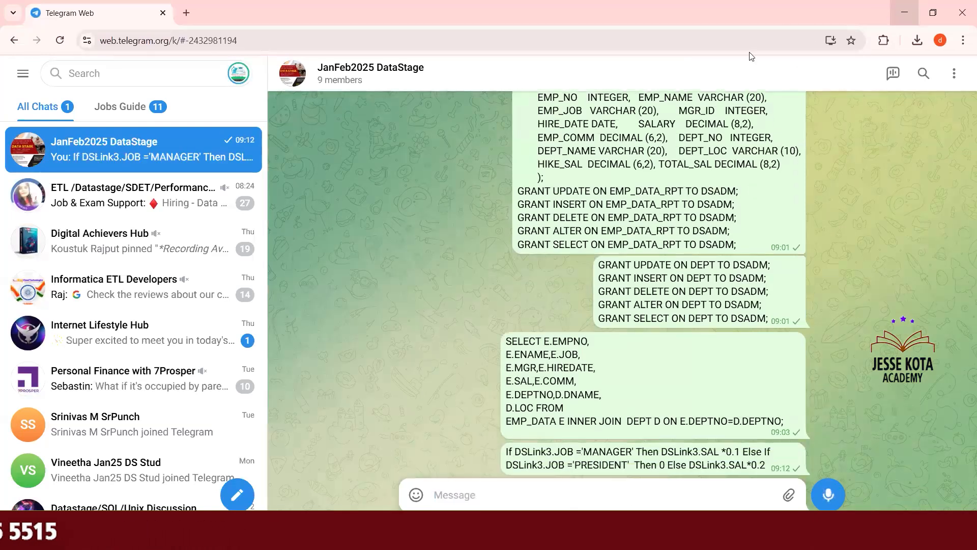
key("alt+Tab")
left_click(450, 537)
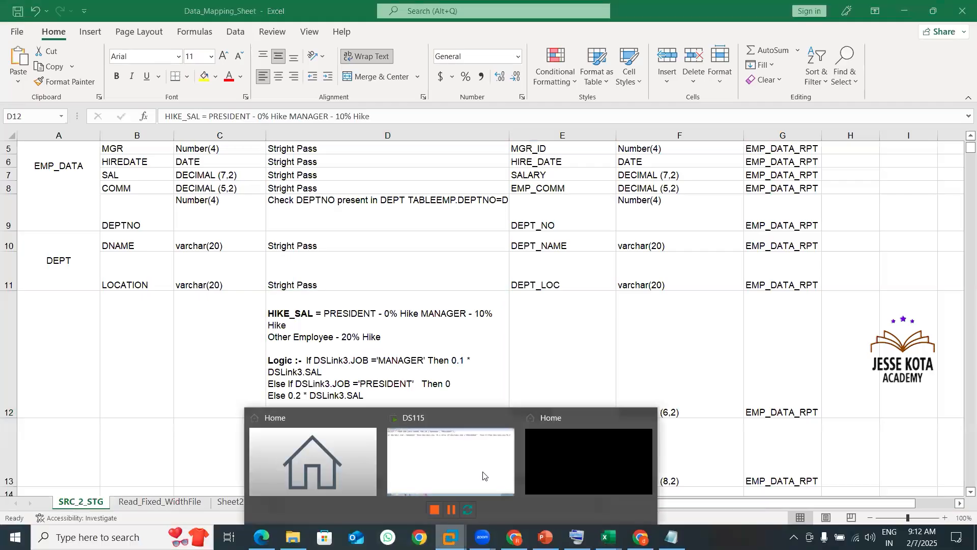
left_click(310, 499)
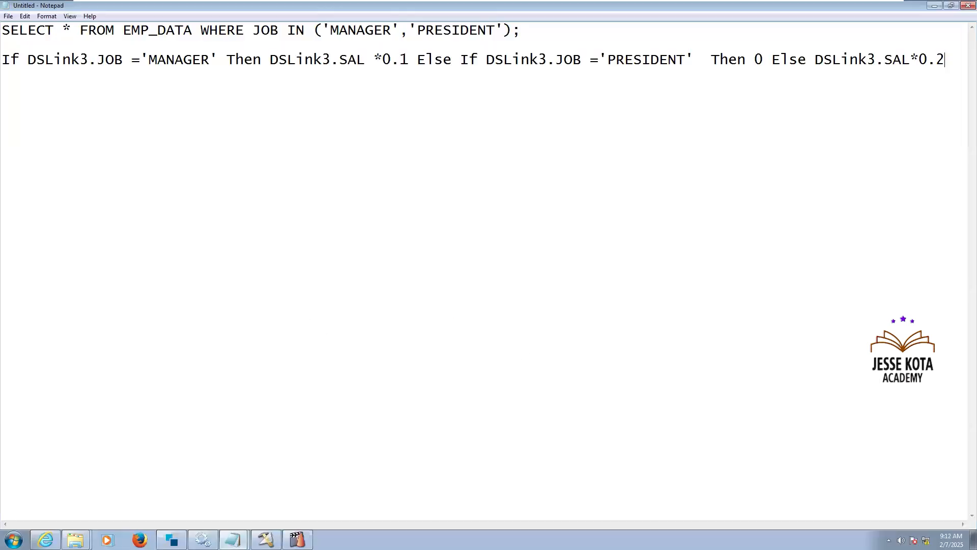
left_click(265, 539)
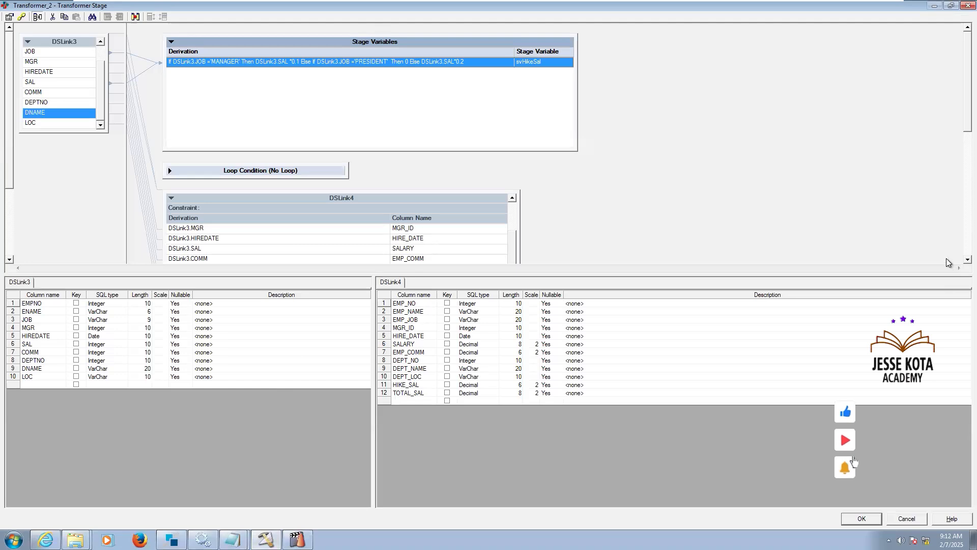
Step: Set the derivation of the HIKE_SAL output column in DSLink4 to the stage variable svHikeSal
scroll(946, 258, "down", 2)
scroll(946, 259, "down", 3)
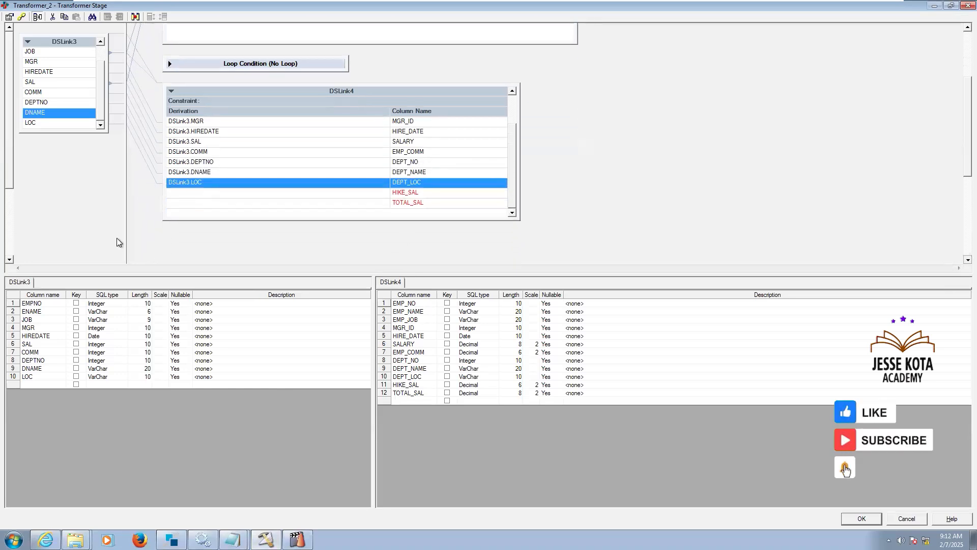
left_click(202, 194)
left_click(211, 195)
left_click(380, 198)
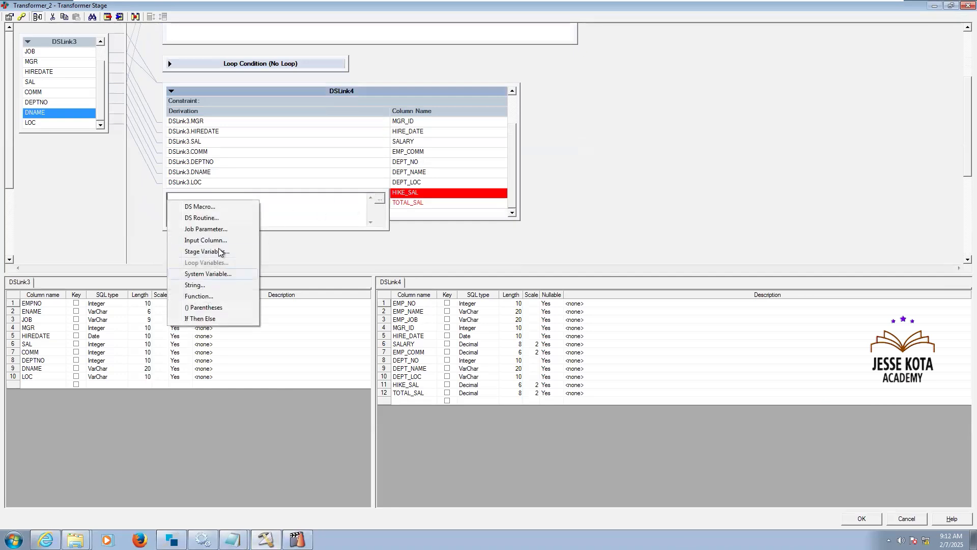
left_click(220, 251)
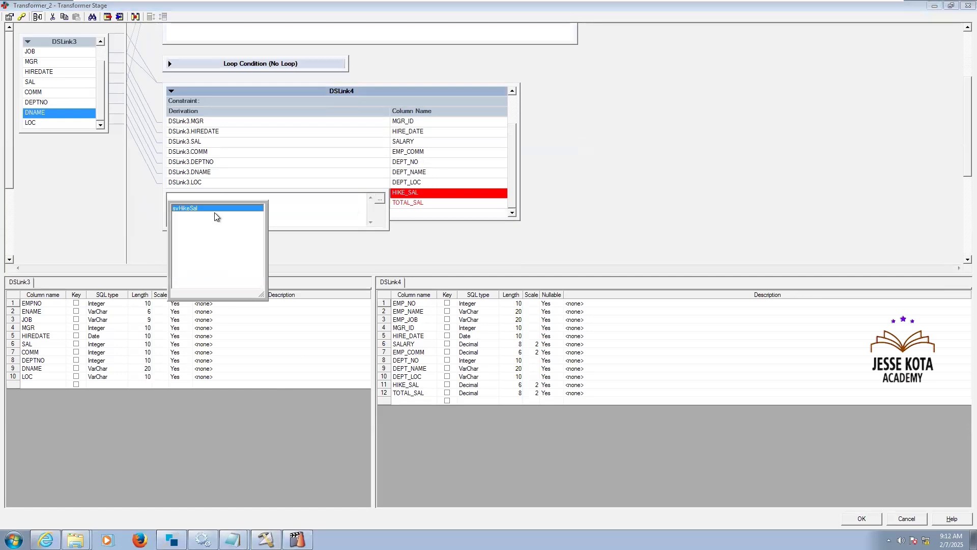
double_click(215, 209)
left_click(747, 195)
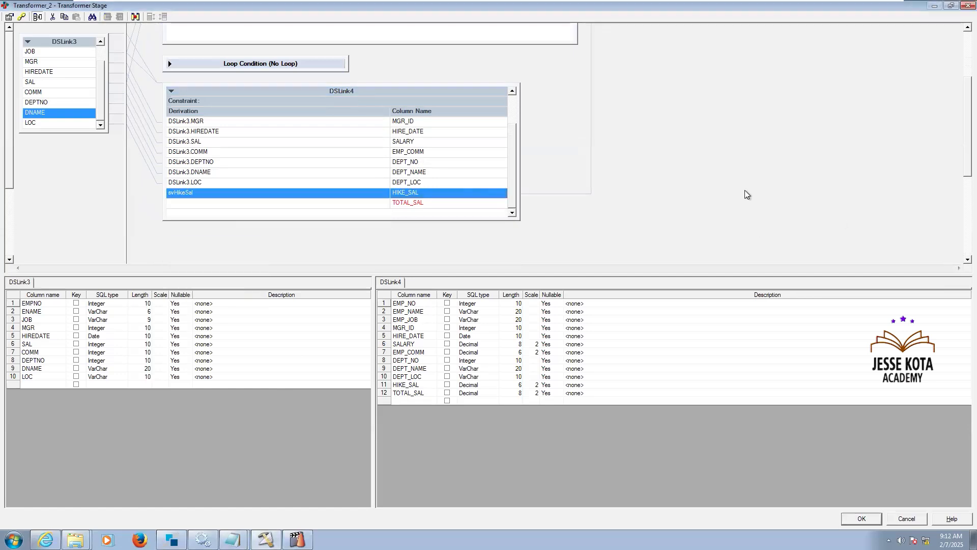
Step: Start the TOTAL_SAL derivation in DSLink4 with the input column DSLink3.SAL followed by a plus operator
left_click(351, 204)
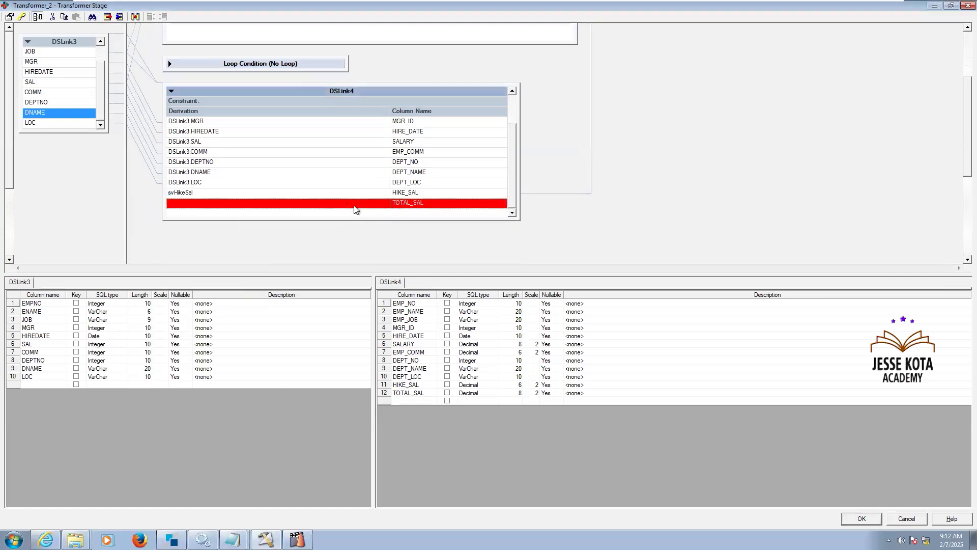
double_click(304, 203)
left_click(380, 209)
left_click(222, 251)
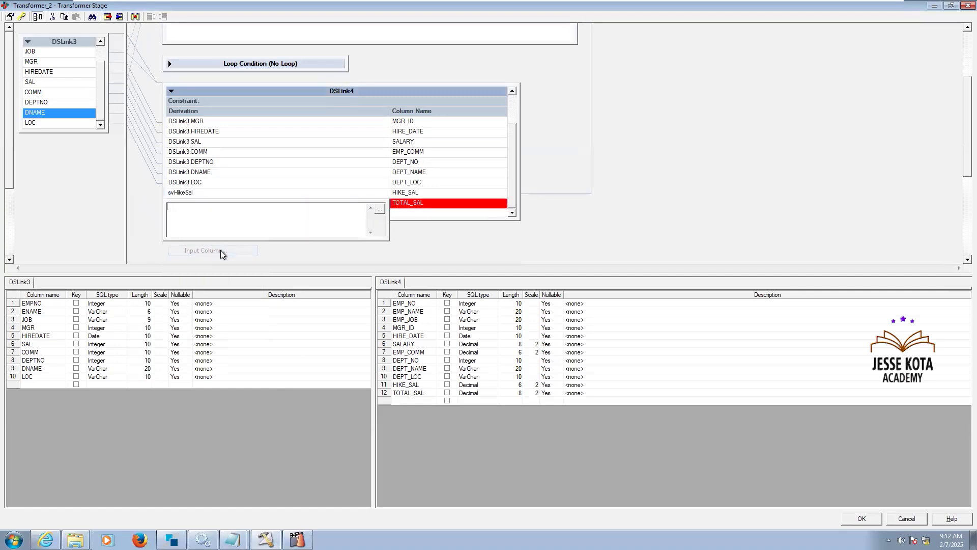
scroll(244, 290, "down", 1)
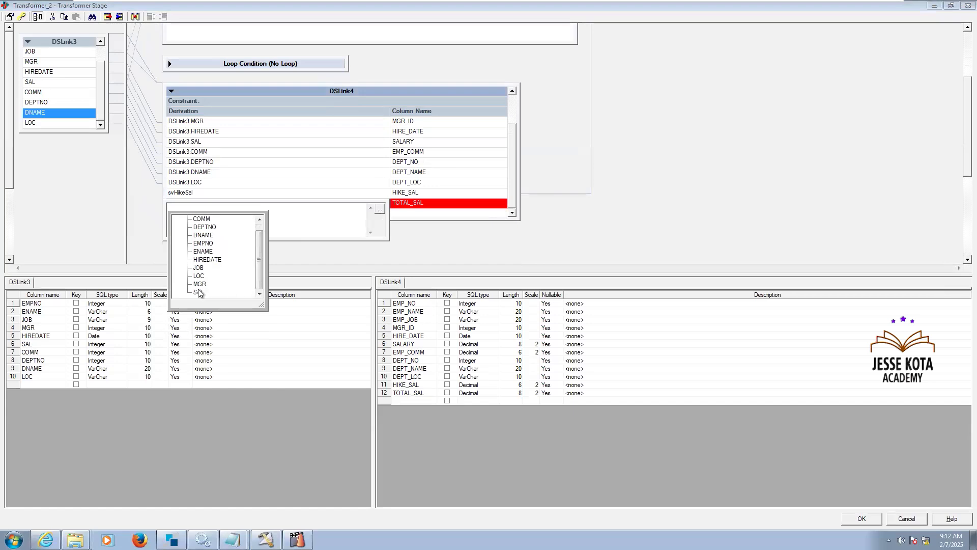
left_click(199, 293)
left_click(380, 209)
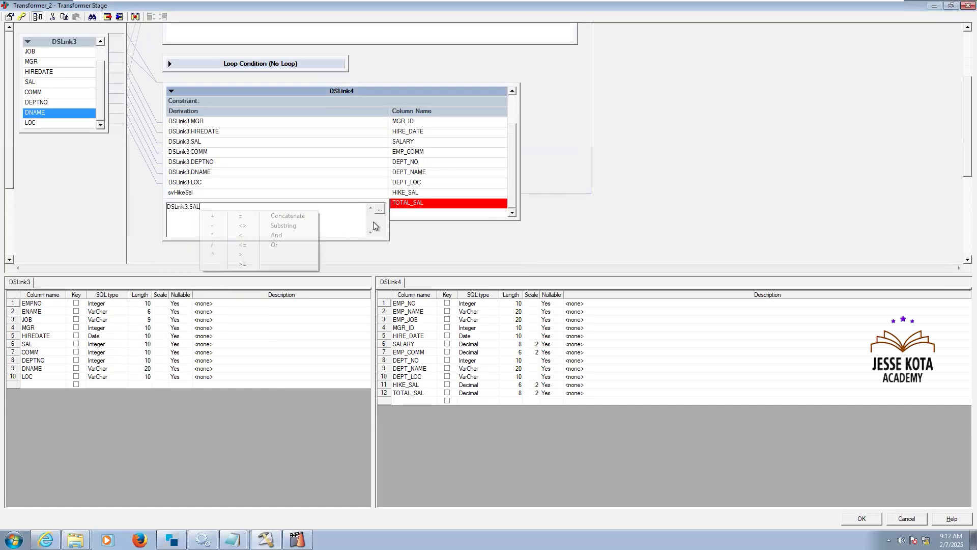
left_click(219, 216)
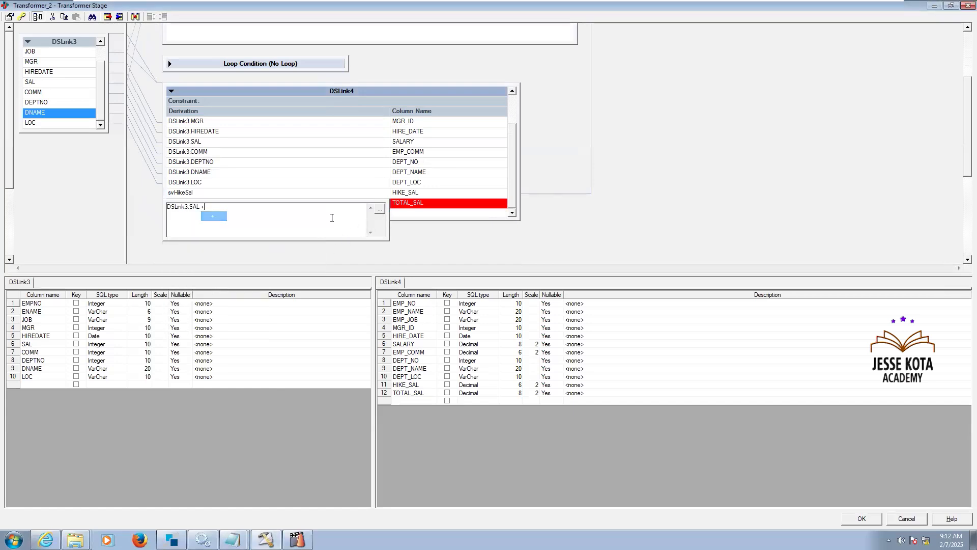
Step: Complete the TOTAL_SAL derivation in DSLink4 as DSLink3.SAL + svHikeSal + DSLink3.COMM
left_click(380, 209)
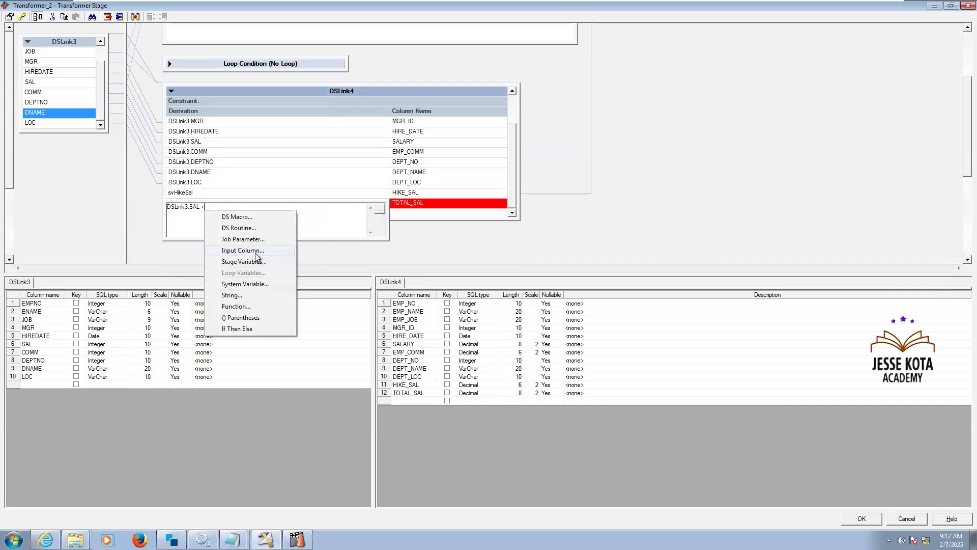
left_click(256, 262)
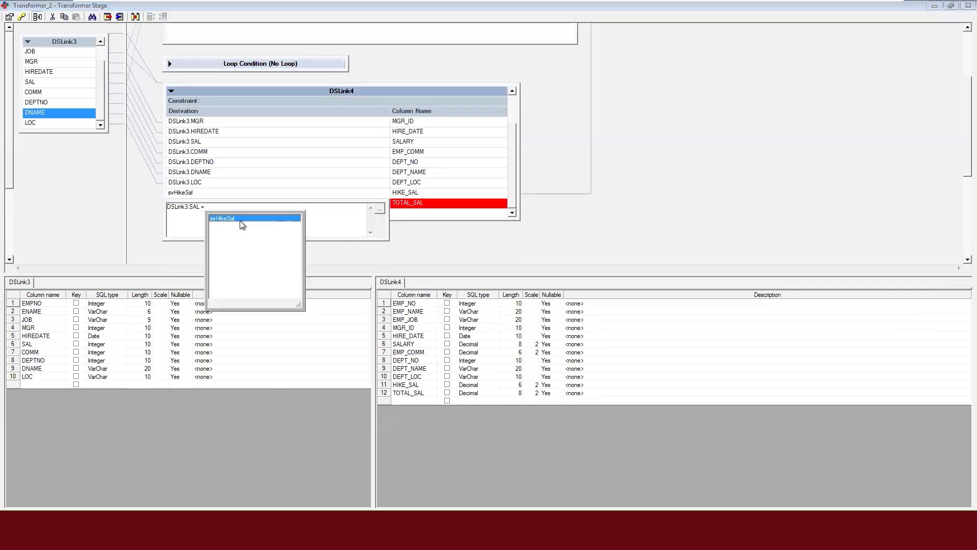
left_click(240, 221)
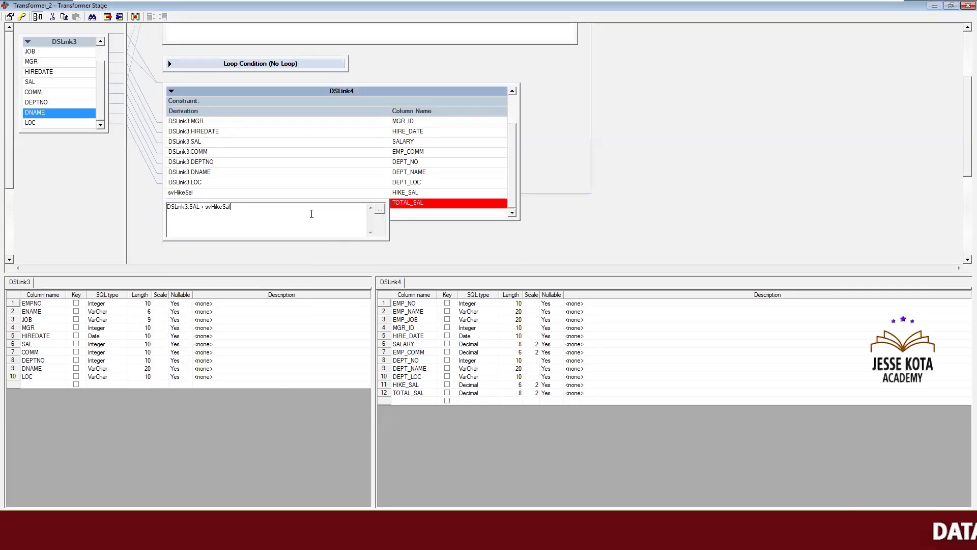
left_click(380, 210)
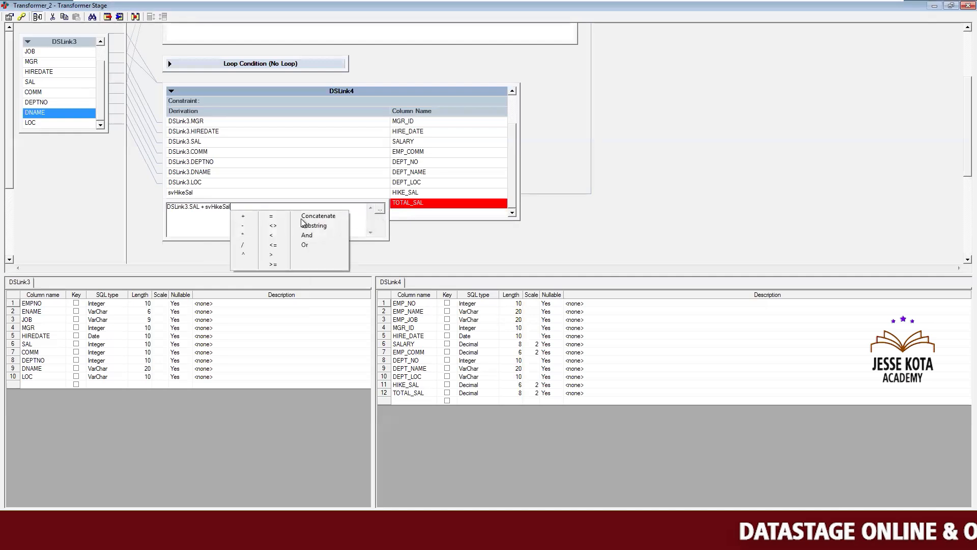
left_click(243, 216)
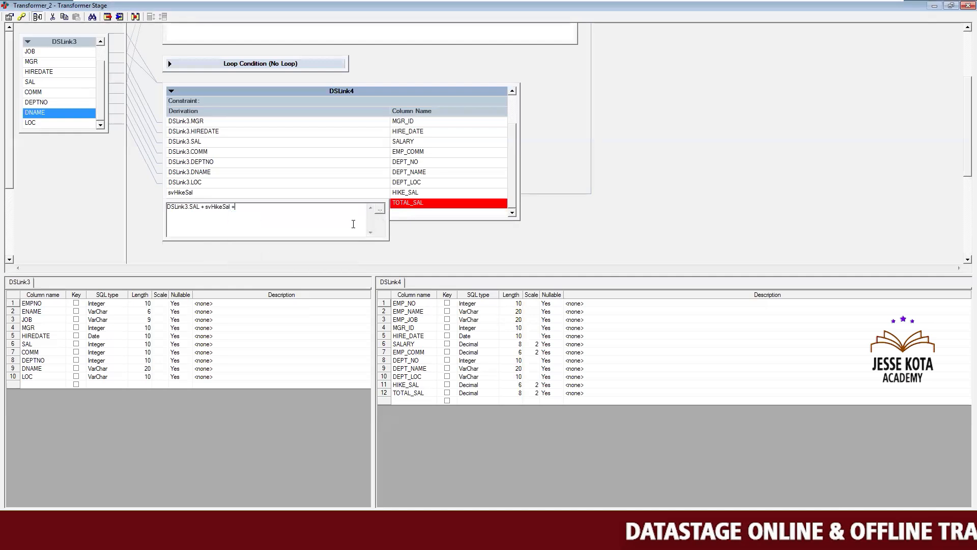
left_click(380, 209)
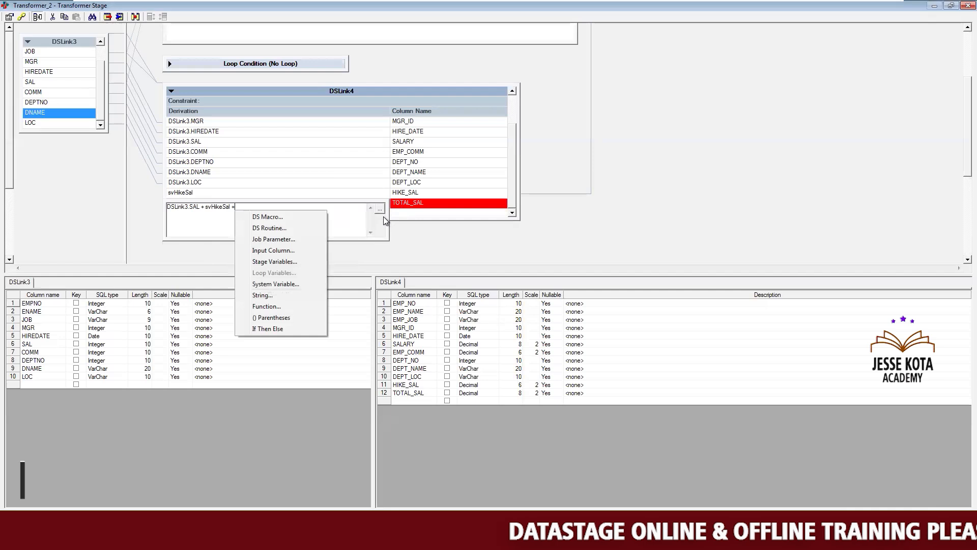
left_click(279, 251)
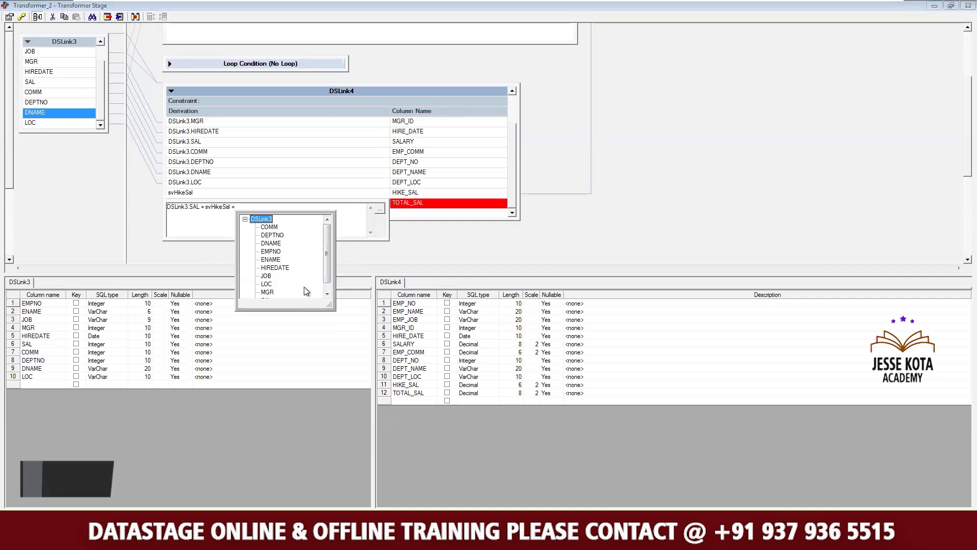
scroll(282, 255, "up", 1)
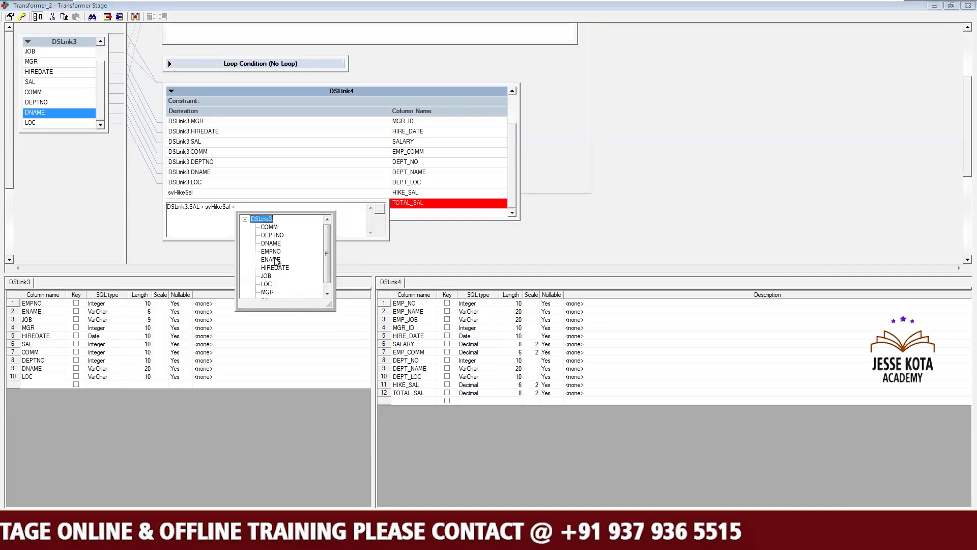
left_click(270, 227)
left_click(671, 191)
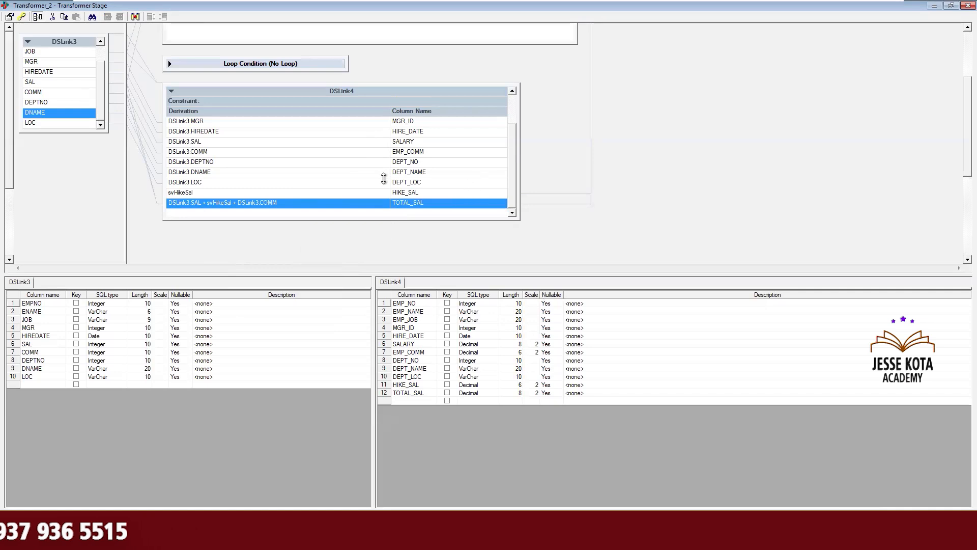
Step: Review the HIKE_SAL and TOTAL_SAL mappings in DSLink4 and accept the changes to Transformer_2
left_click(413, 192)
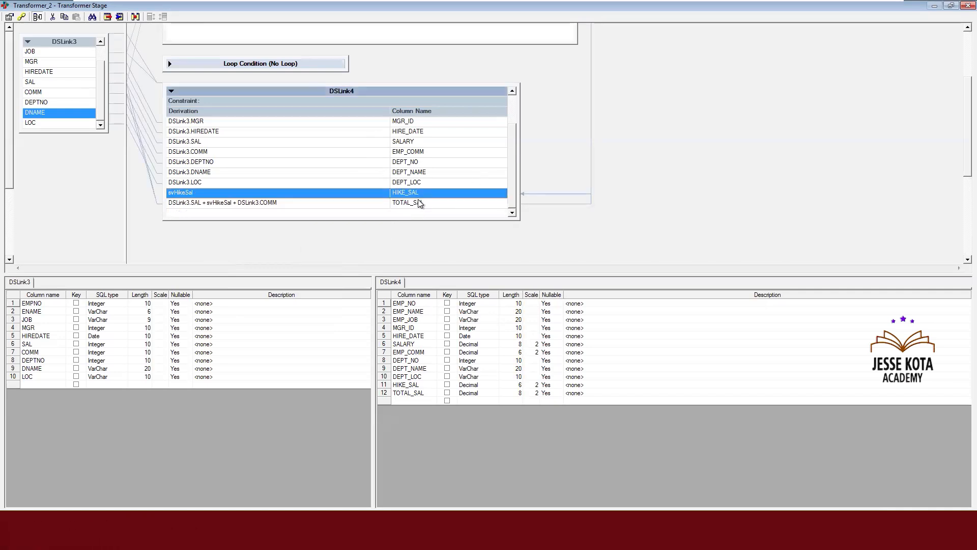
left_click(418, 202)
left_click(418, 197)
left_click(419, 201)
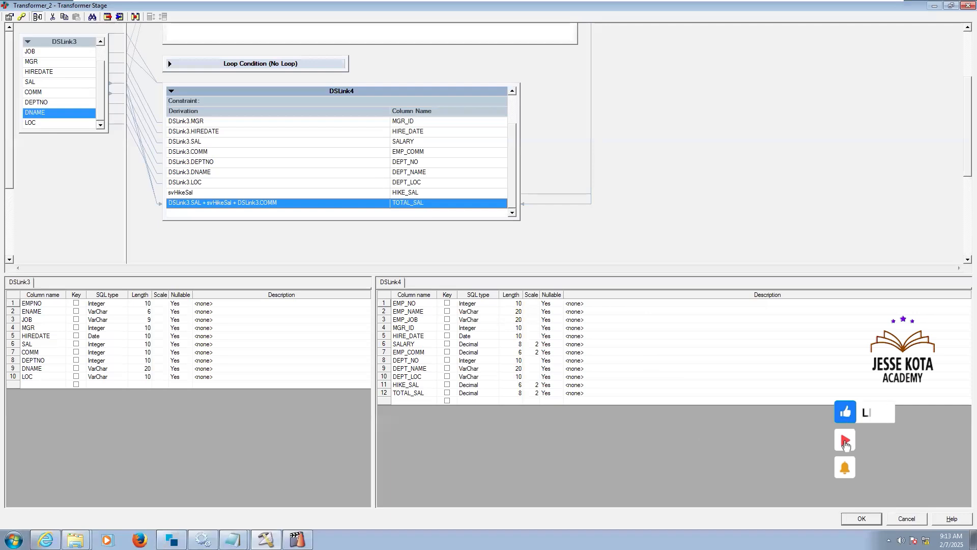
left_click(861, 518)
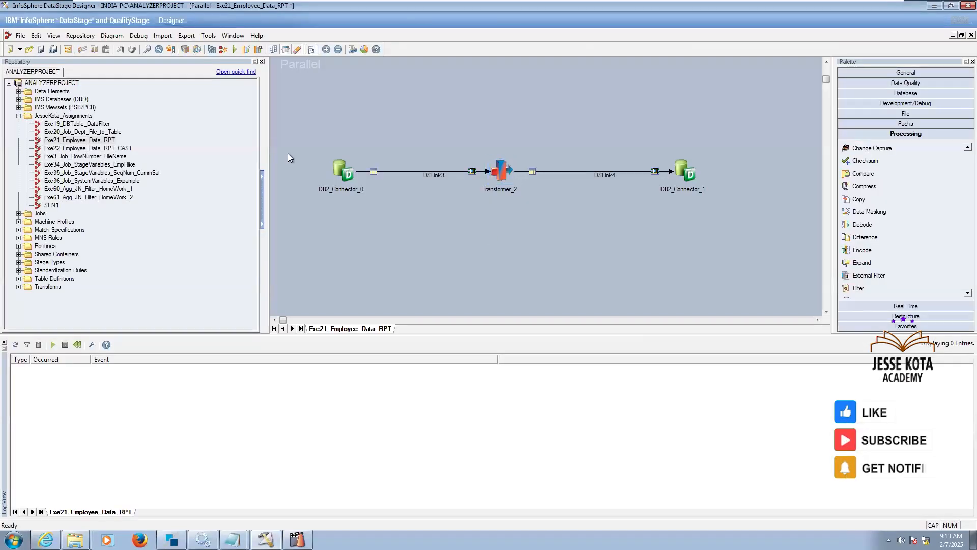
Step: Save, compile and run the Exe21_Employee_Data_RPT job with the default run options
left_click(234, 50)
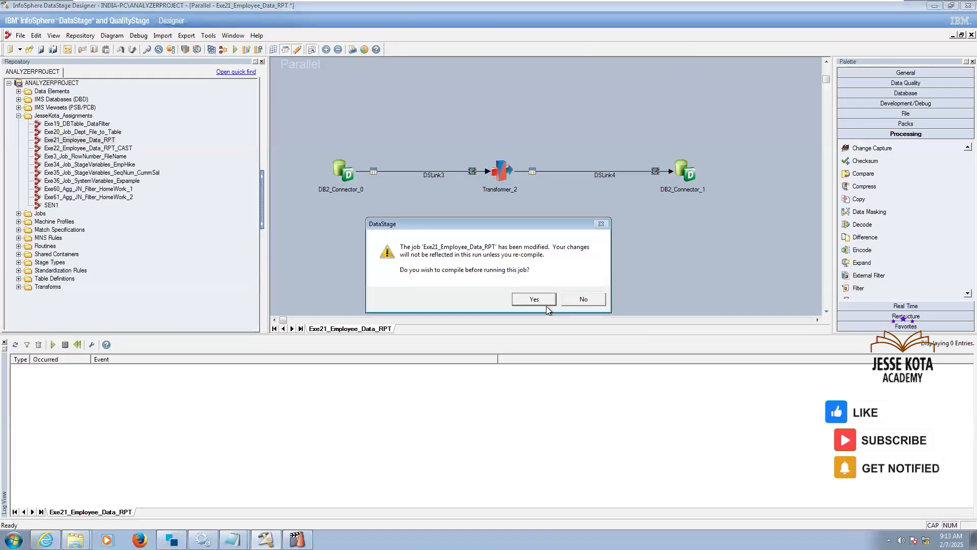
left_click(533, 299)
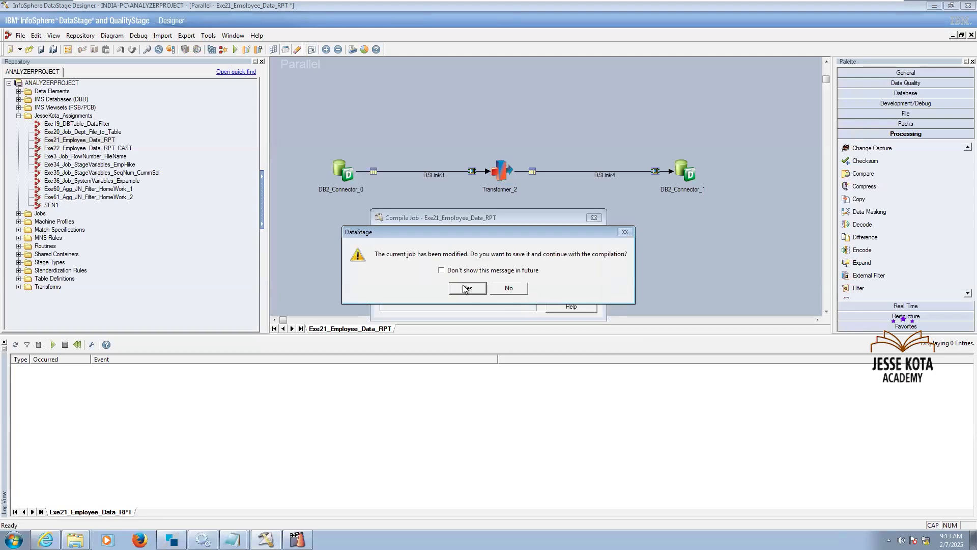
left_click(465, 289)
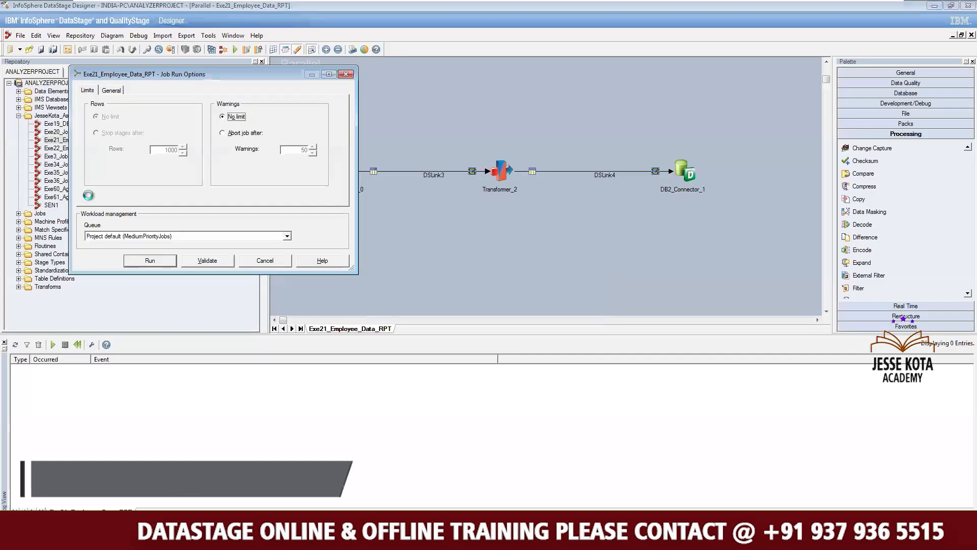
left_click(149, 261)
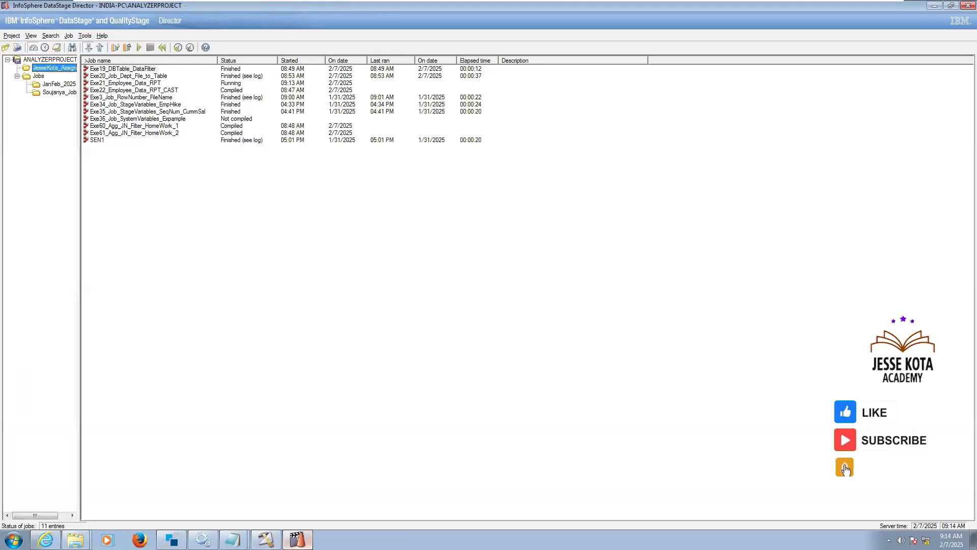
Step: Sort the Director's job list by start date with the newest first, check the Exe21_Employee_Data_RPT status, and return to the Designer
left_click(353, 60)
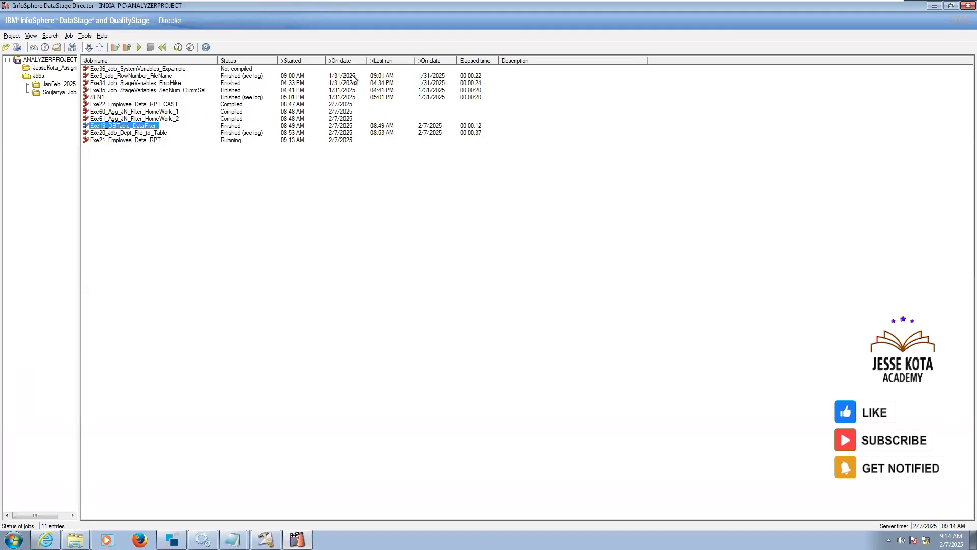
left_click(349, 61)
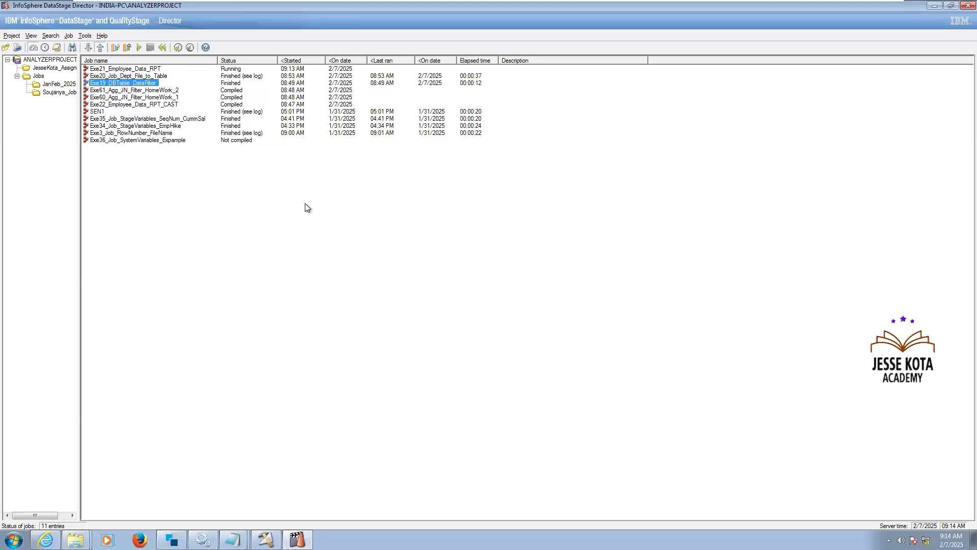
key("Tab")
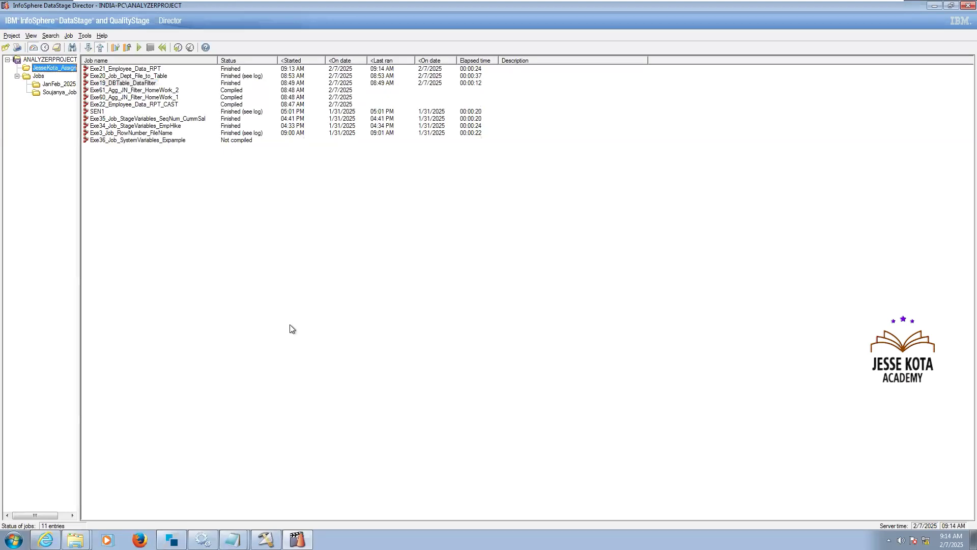
left_click(265, 538)
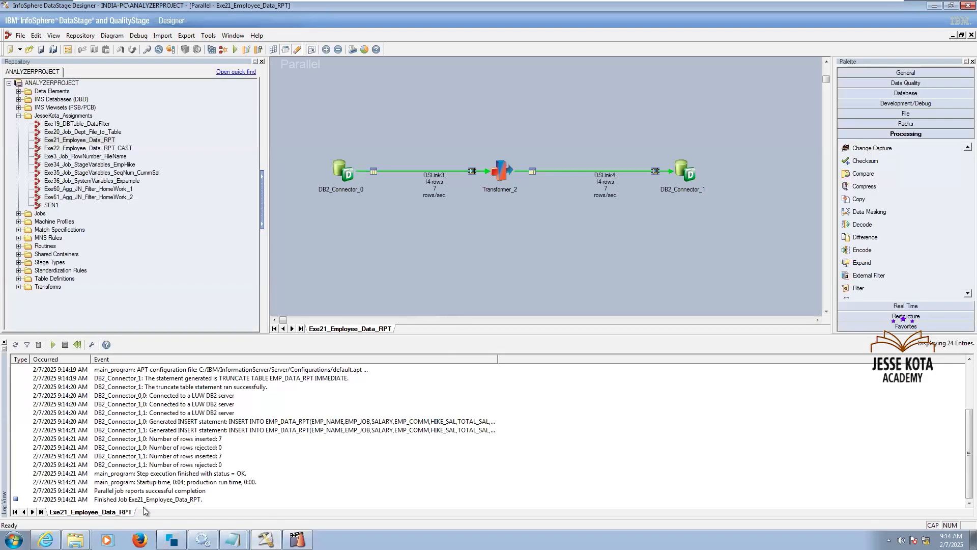
Step: Switch to SqlDbx and retrieve all rows of the EMP_DATA table, followed by all rows of EMP_DATA_RPT
left_click(171, 538)
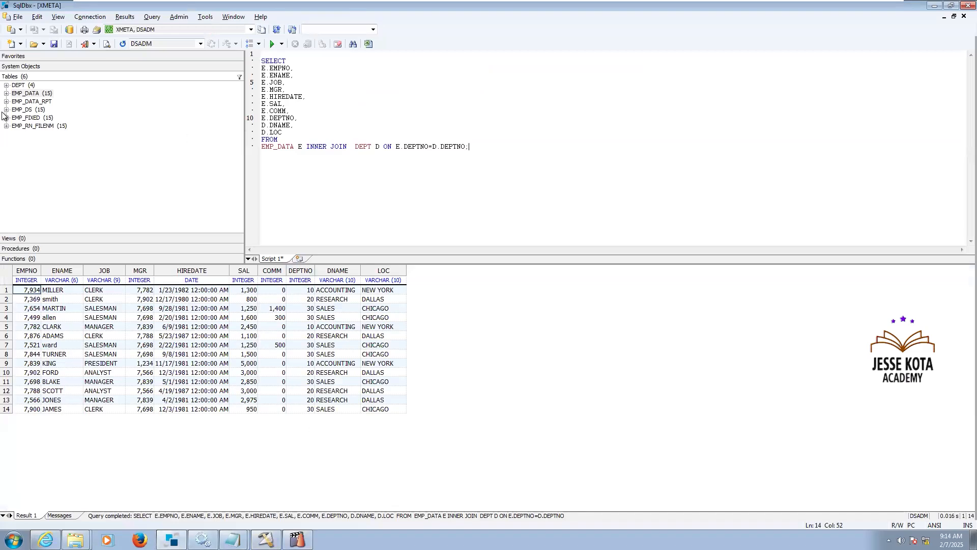
right_click(46, 94)
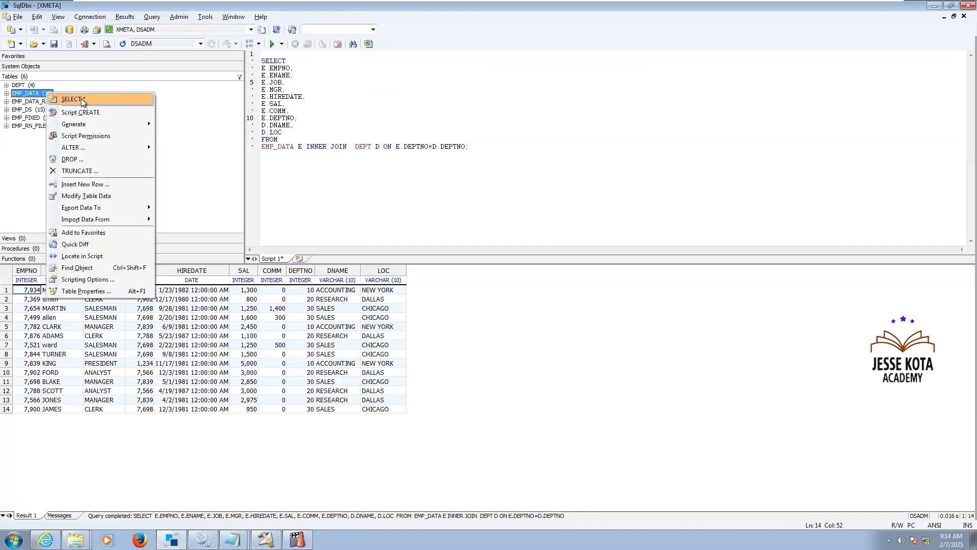
left_click(82, 100)
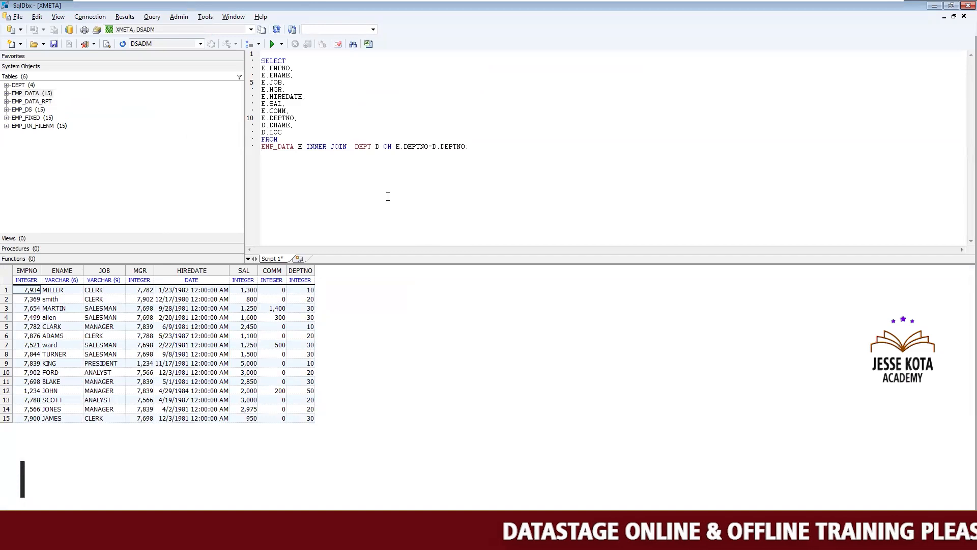
left_click(39, 101)
right_click(40, 102)
left_click(54, 109)
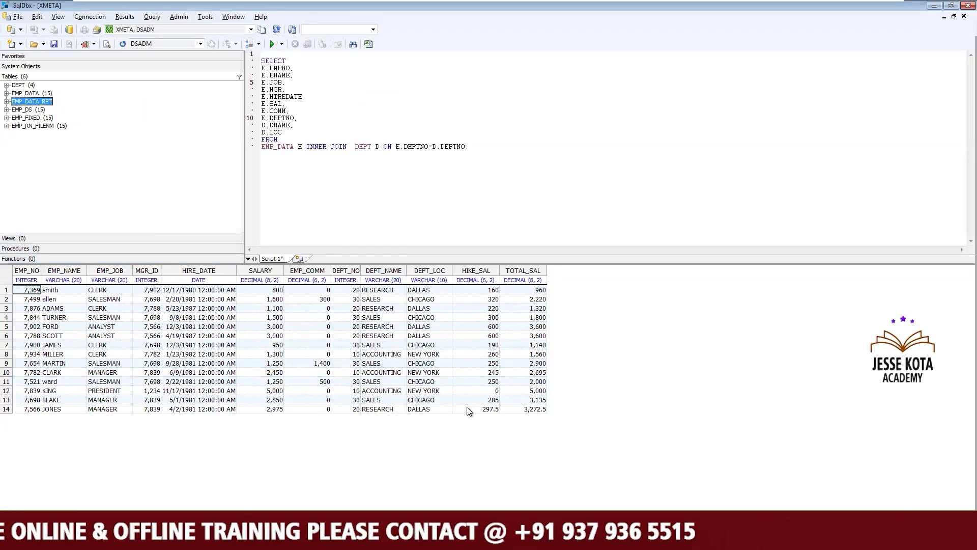
Step: Examine the HIKE_SAL, TOTAL_SAL, DEPT_LOC, DEPT_NAME and DEPT_NO values in the EMP_DATA_RPT results
left_click(463, 292)
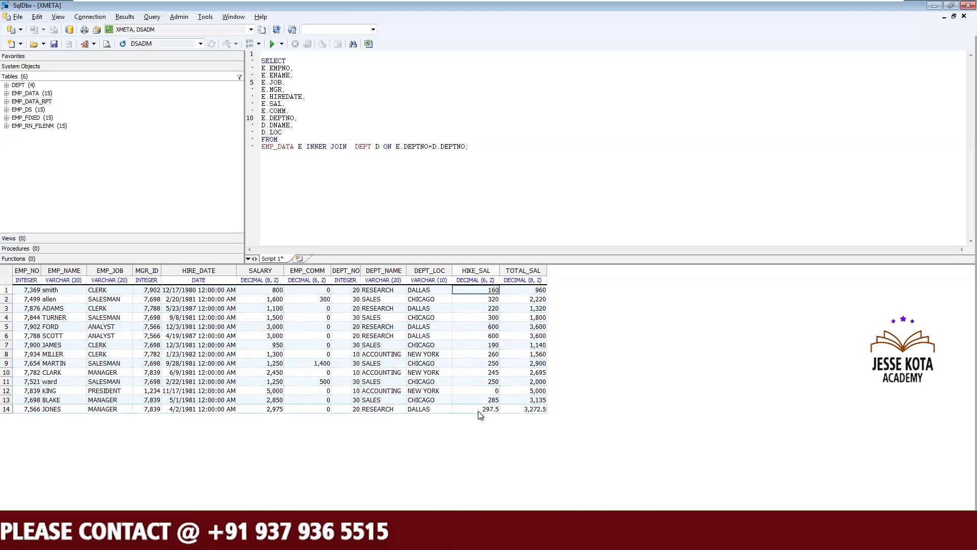
left_click_drag(523, 299, 523, 381)
left_click_drag(480, 301, 476, 318)
left_click_drag(428, 291, 439, 381)
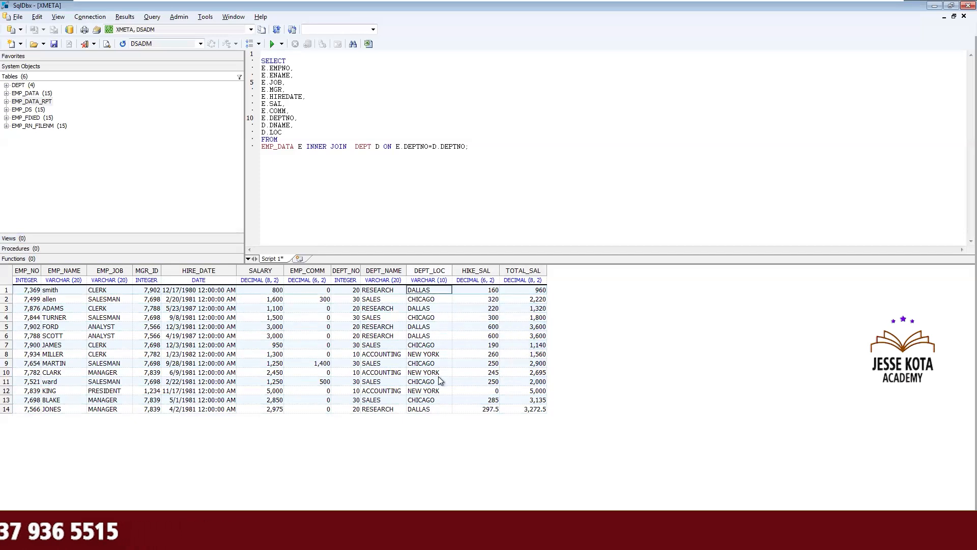
left_click(387, 327)
left_click_drag(340, 316, 344, 363)
left_click(345, 397)
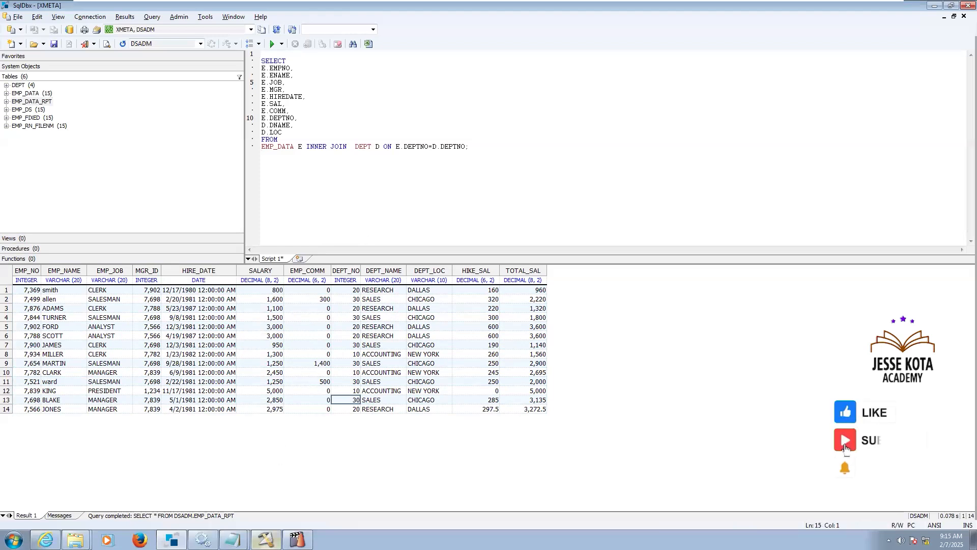
Step: Open the Exe22_Employee_Data_RPT_CAST job in the Designer, and inspect the SAL column's SQL type in DB2_Connector_0 of Exe21_Employee_Data_RPT
key("alt+Tab")
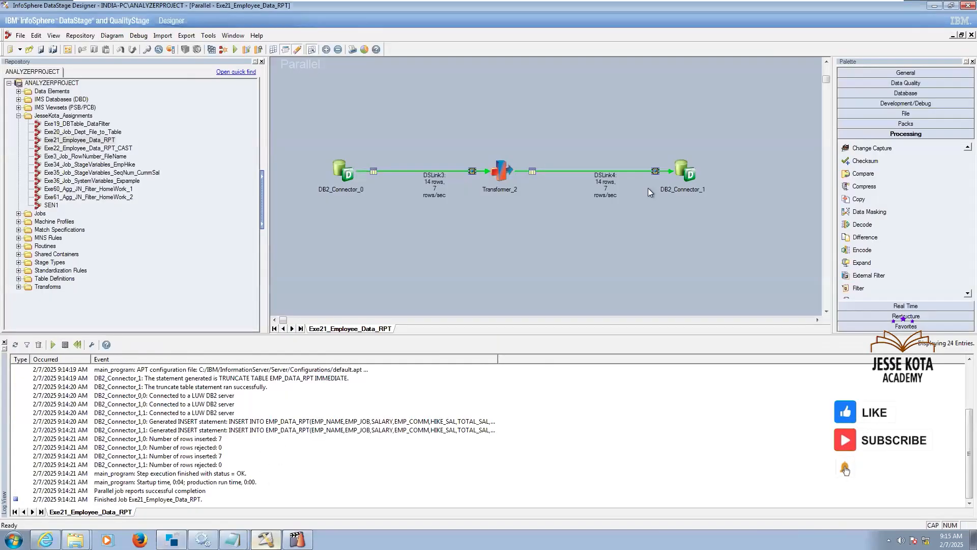
double_click(119, 150)
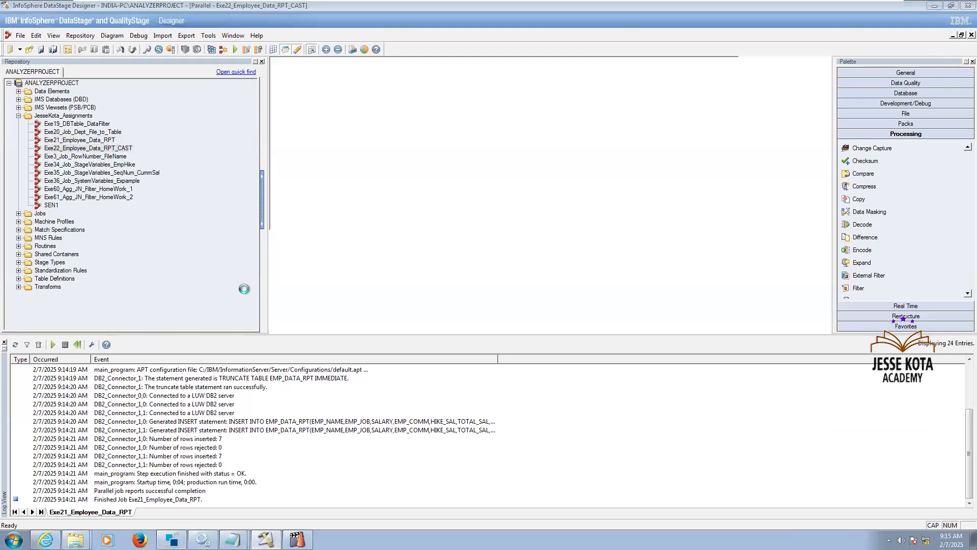
left_click(92, 512)
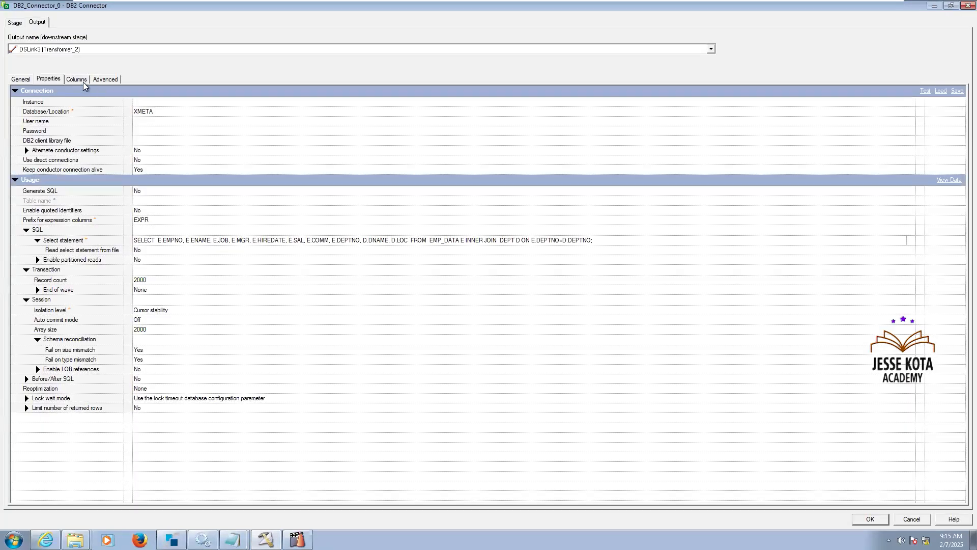
left_click(78, 80)
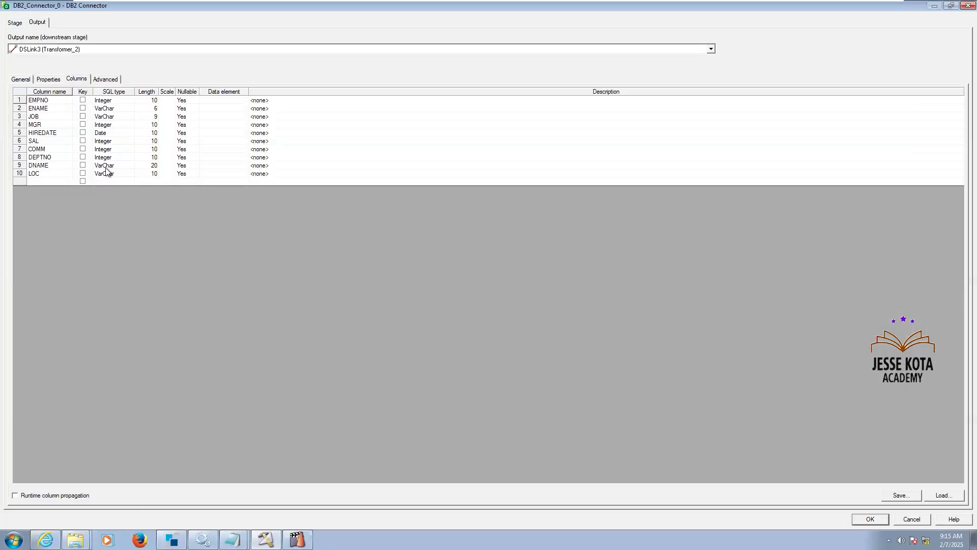
left_click(109, 142)
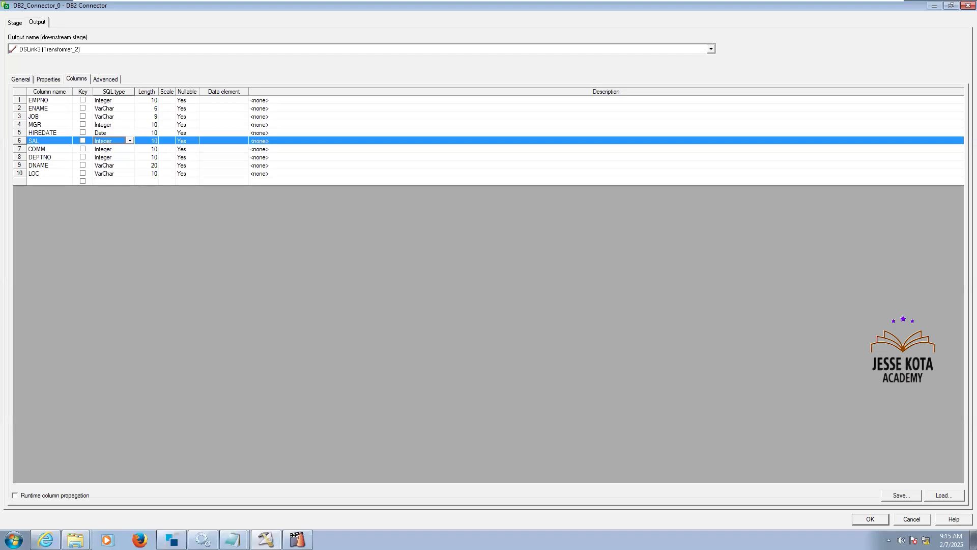
key("Escape")
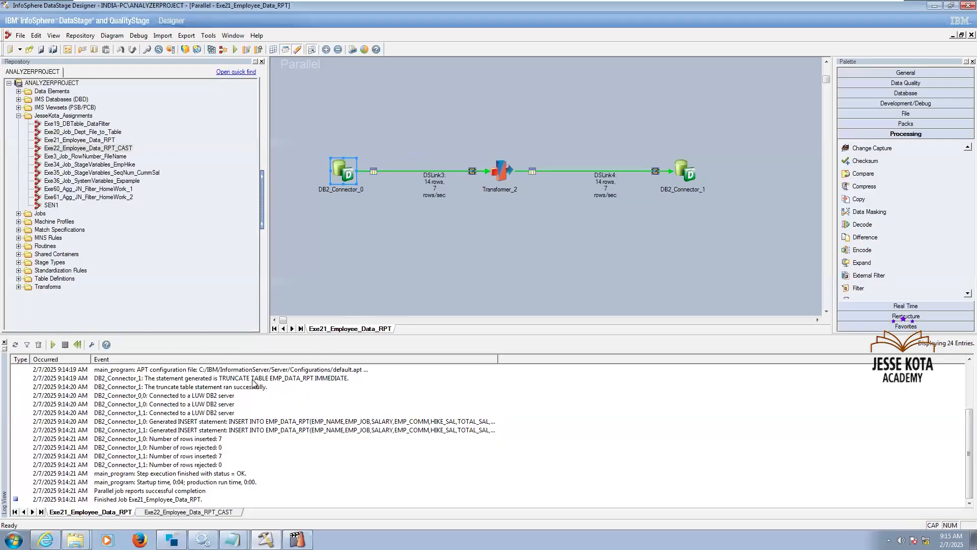
Step: Inspect the output column definitions of DB2_Connector_0 in the Exe22_Employee_Data_RPT_CAST job
left_click(210, 512)
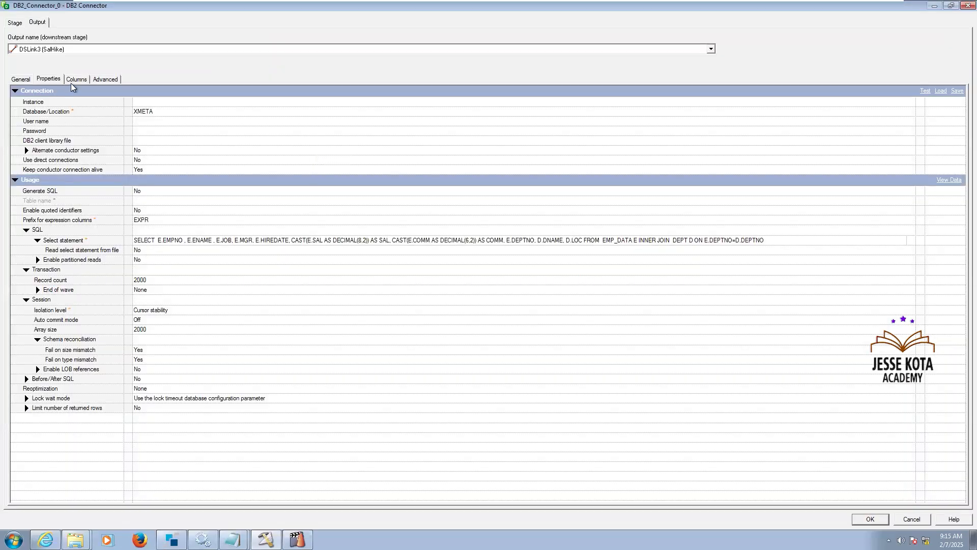
left_click(75, 81)
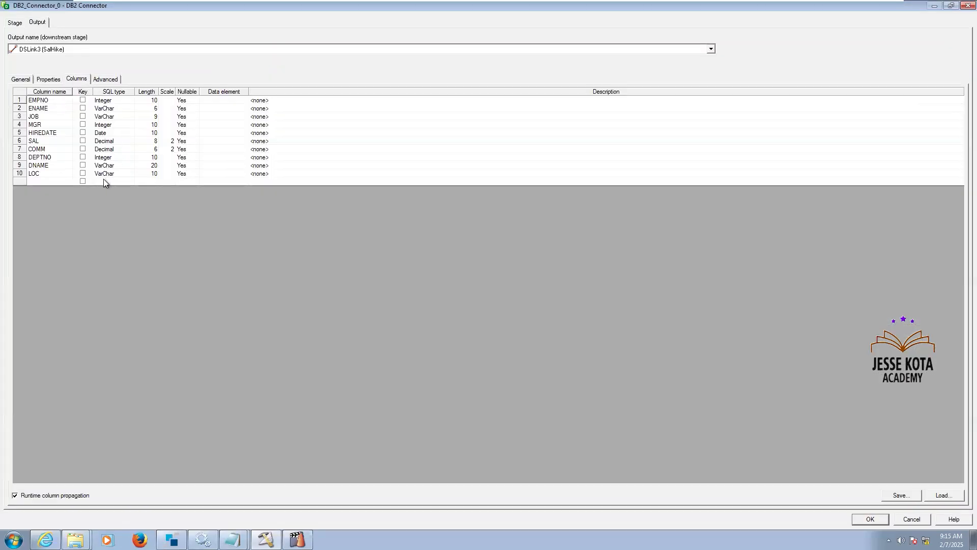
Step: Copy the full select statement of DB2_Connector_0, including its CAST expressions, and close the connector without keeping changes
left_click(59, 80)
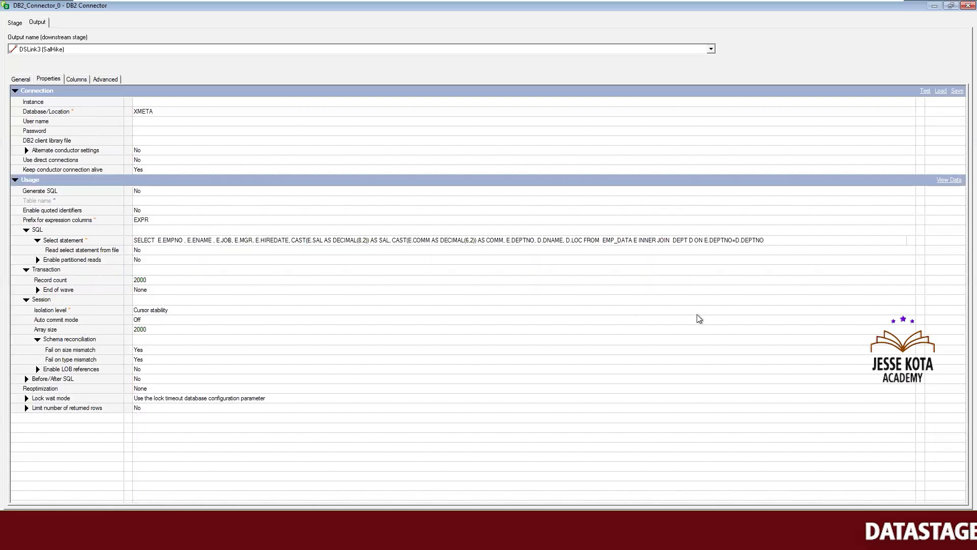
left_click(914, 242)
left_click(911, 241)
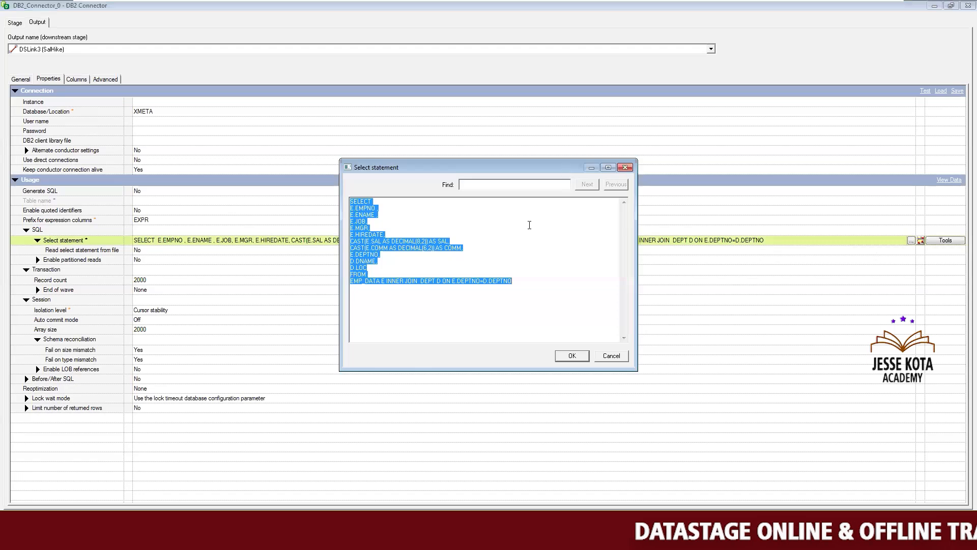
left_click(518, 282)
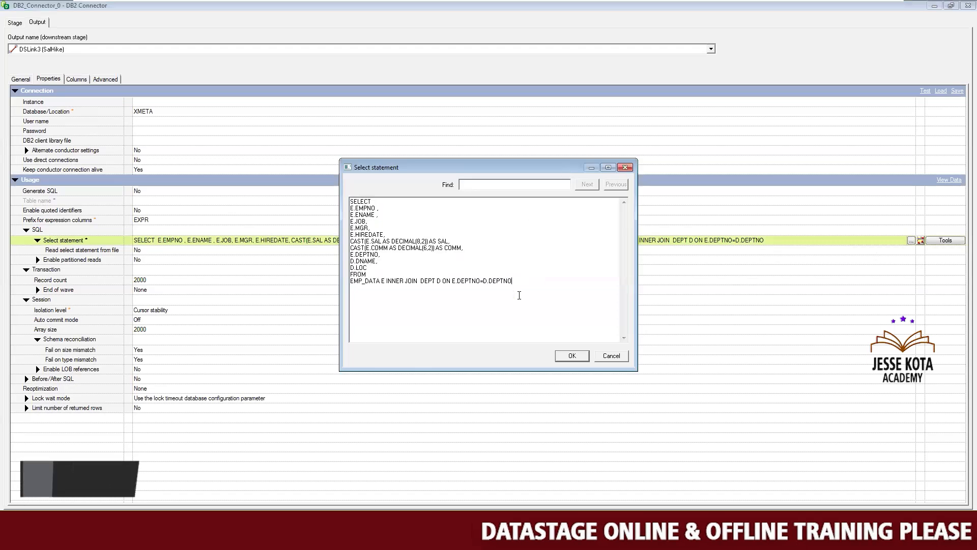
key("ctrl+a")
key("ctrl+c")
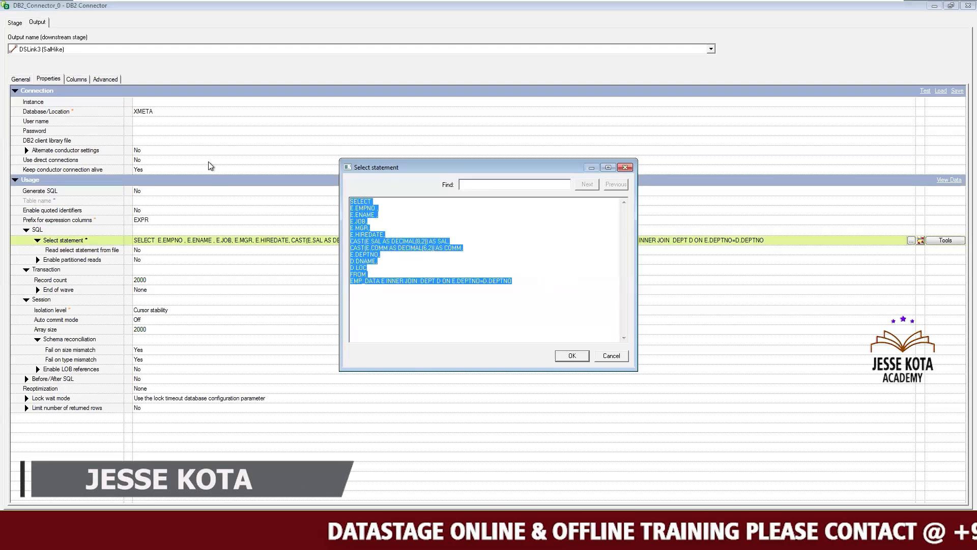
key("Delete")
left_click(611, 355)
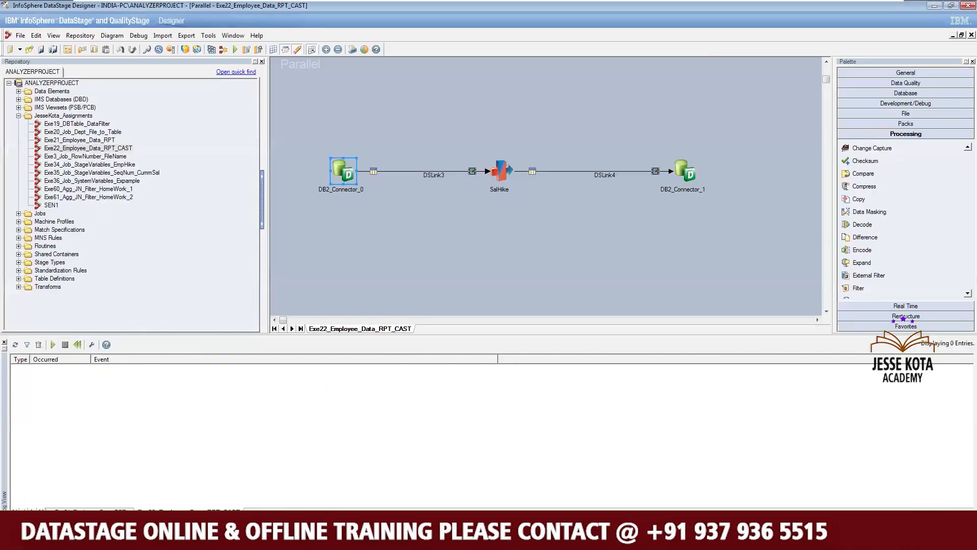
Step: Switch to SqlDbx and replace the script's join query with the copied CAST select statement
key("alt+Tab")
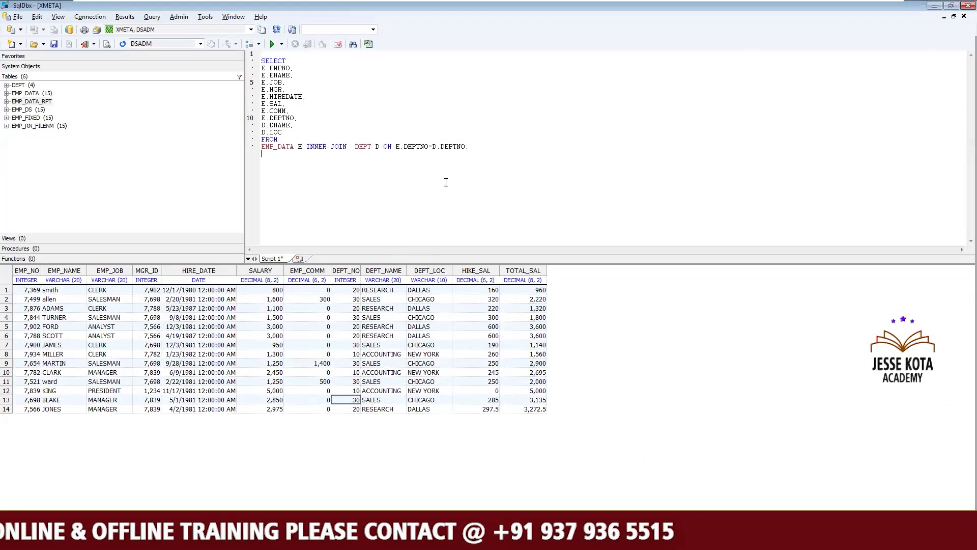
key("Delete")
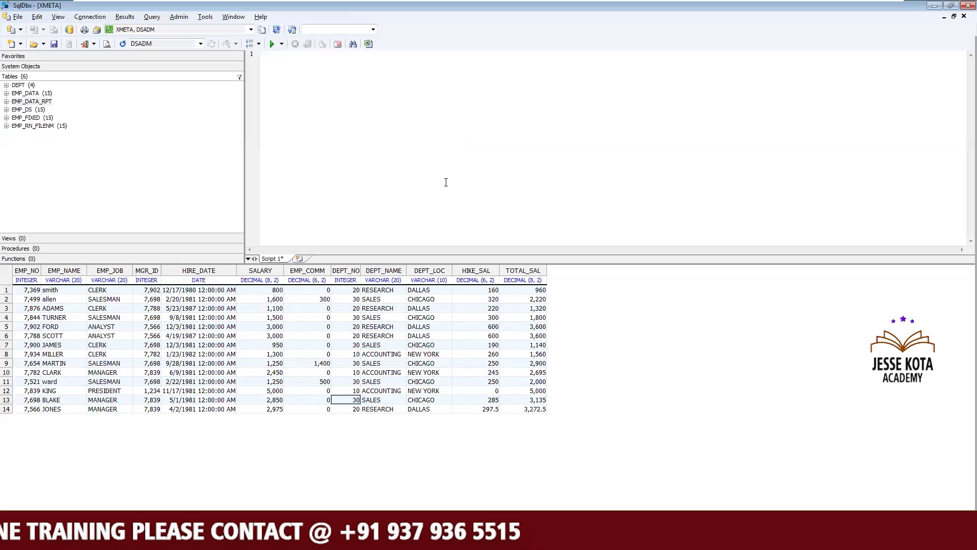
key("ctrl+v")
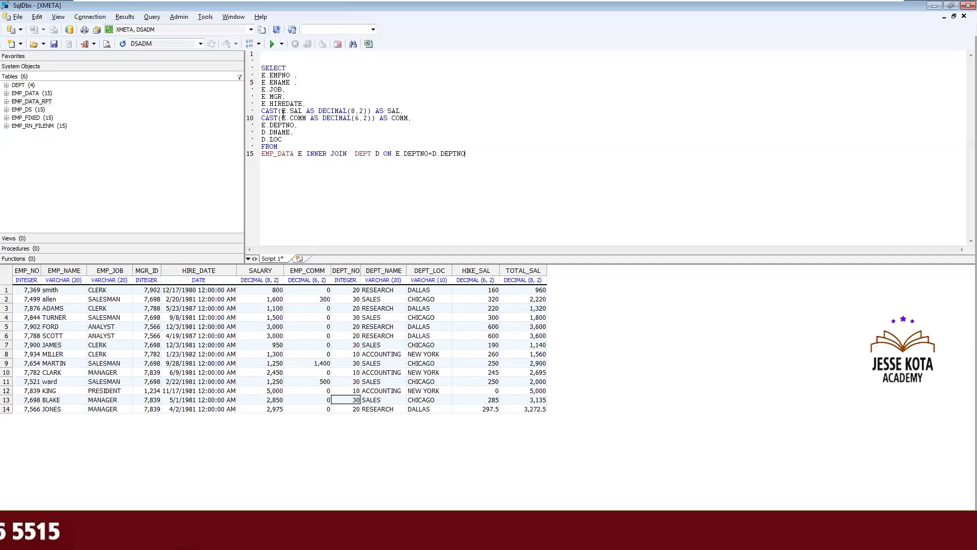
Step: Minimise the virtual machine, open Jan2025_Notes in Notepad, and paste the copied CAST query below the existing join query
mouse_move(233, 540)
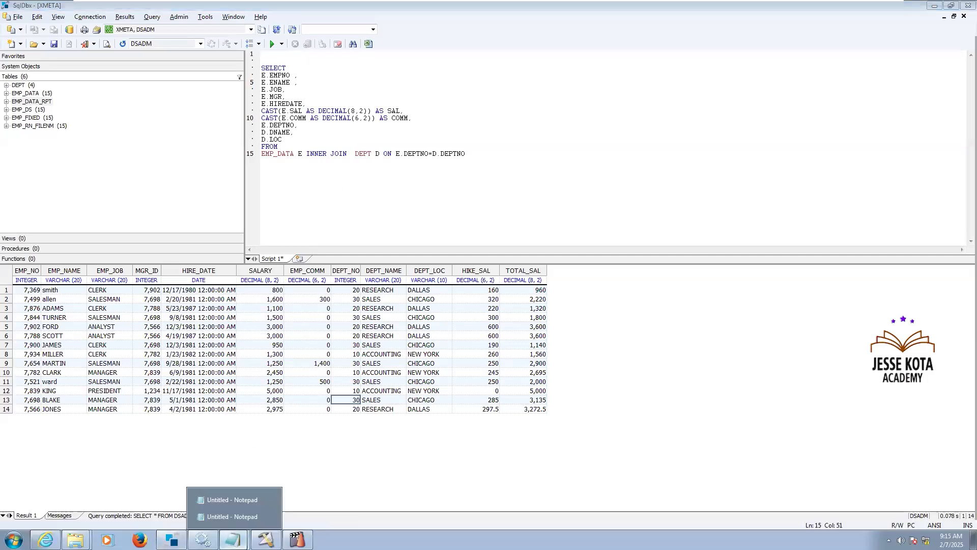
left_click(231, 514)
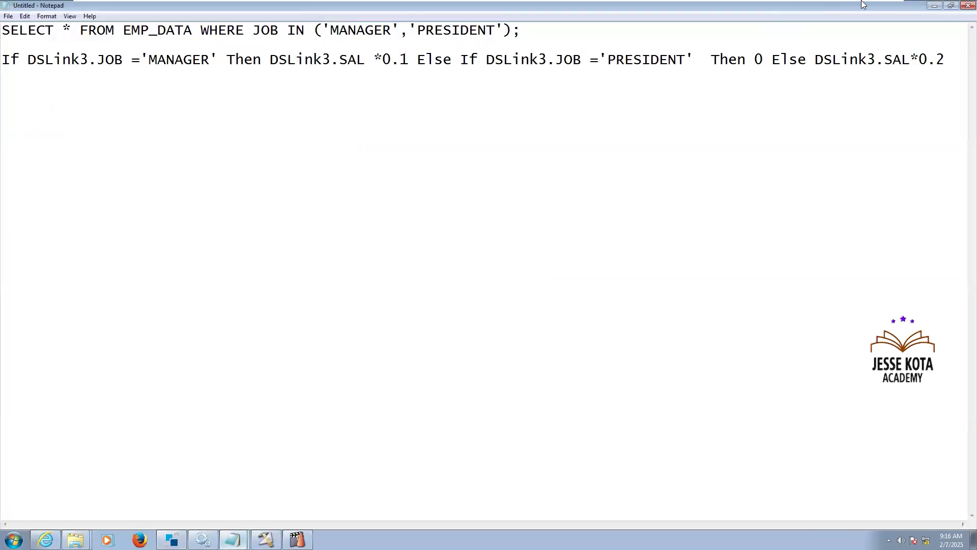
mouse_move(864, 4)
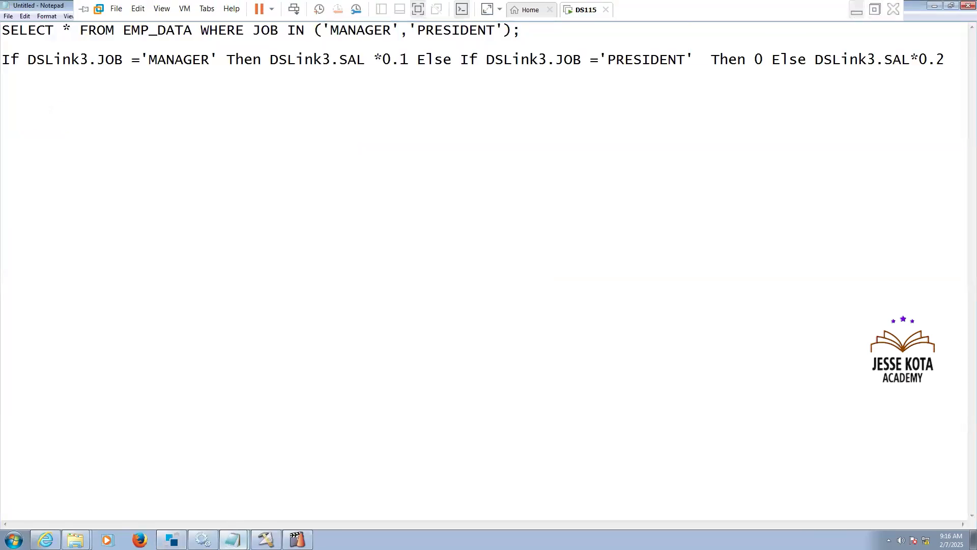
left_click(856, 9)
left_click(672, 537)
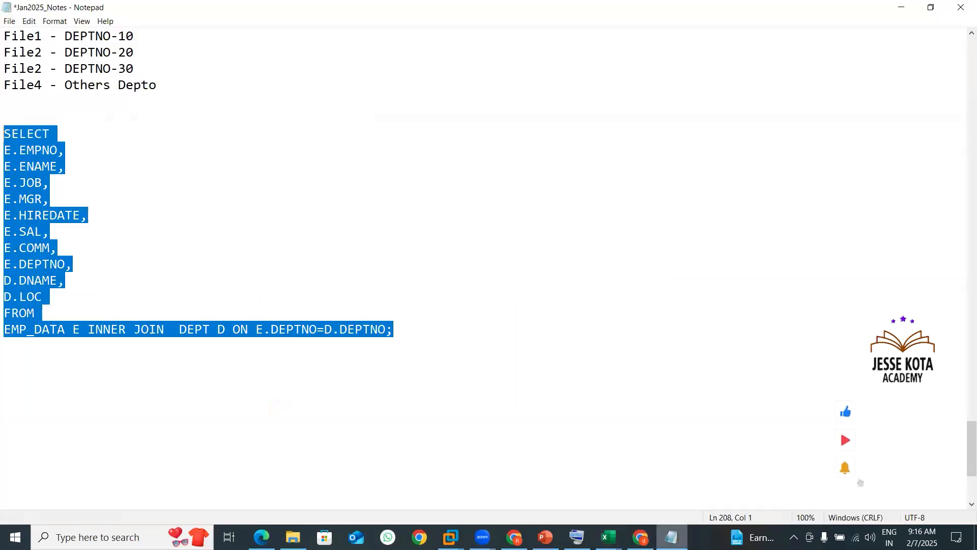
left_click(435, 451)
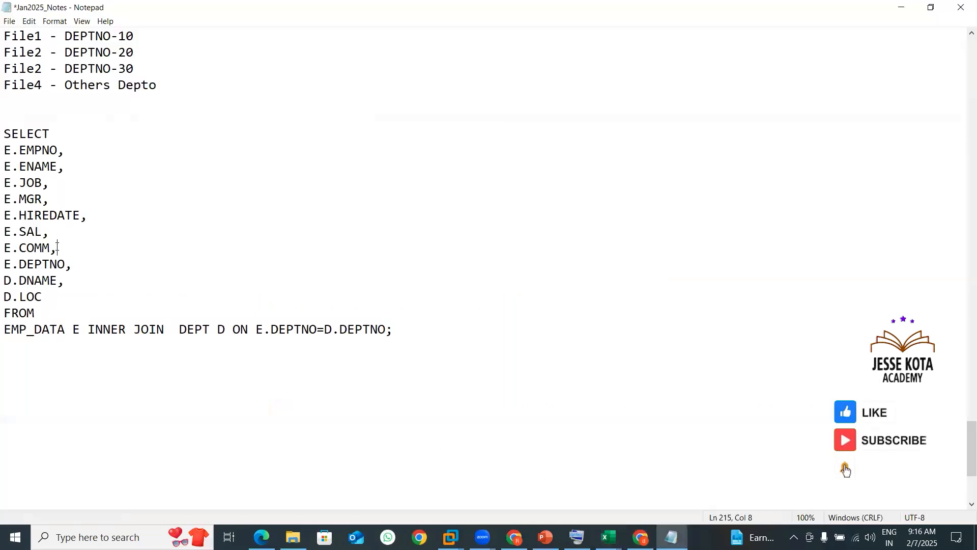
left_click_drag(57, 248, 5, 231)
left_click(25, 356)
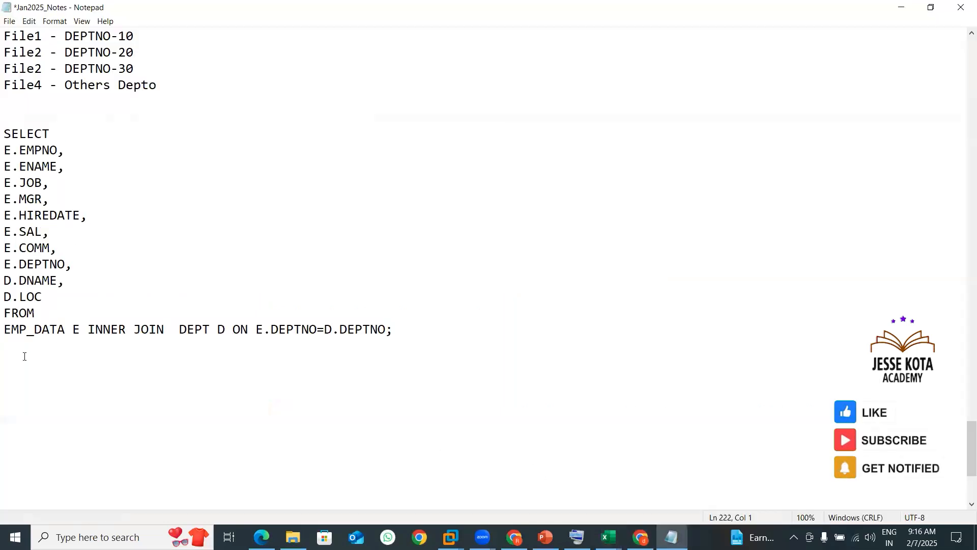
key("ctrl+v")
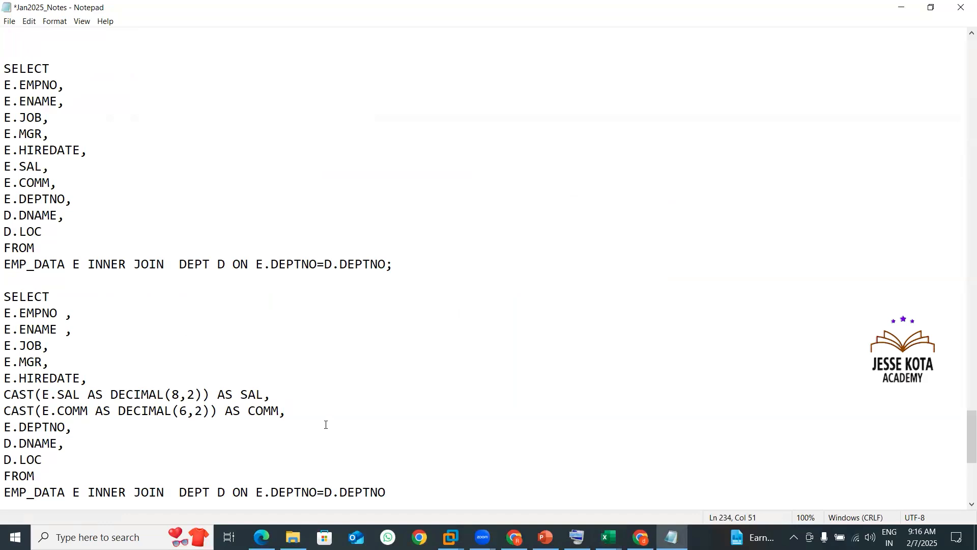
Step: Examine the CAST expressions for E.SAL and E.COMM in the notes' second query
left_click_drag(308, 417, 5, 368)
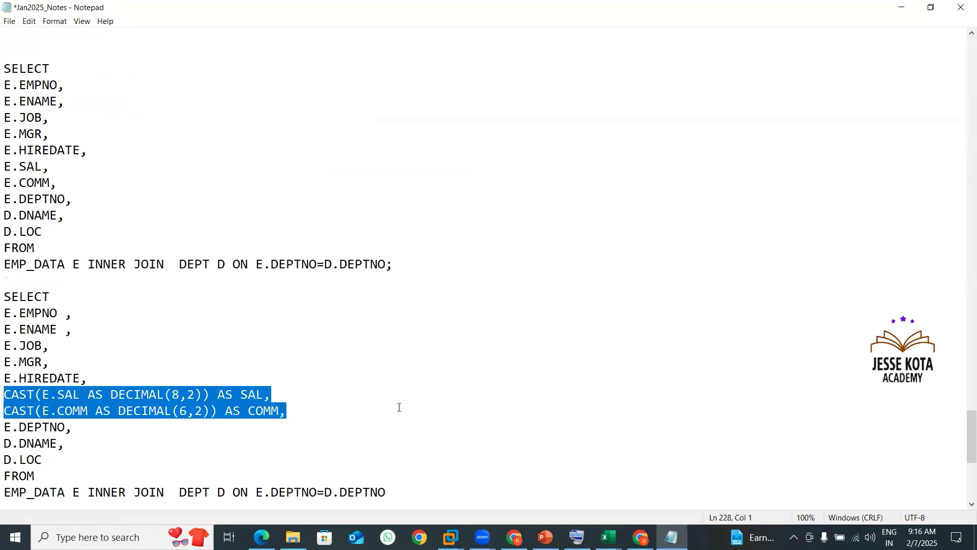
left_click(102, 377)
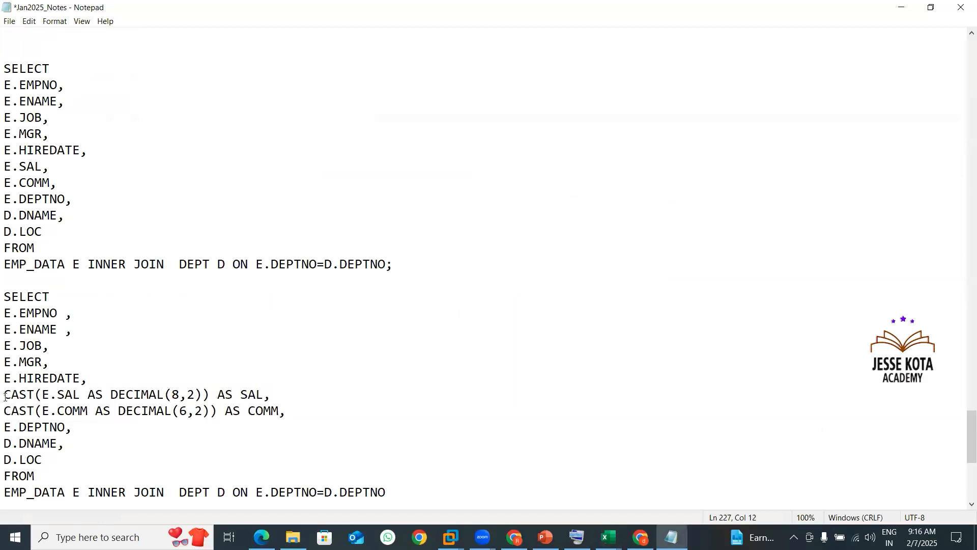
left_click_drag(122, 398, 186, 402)
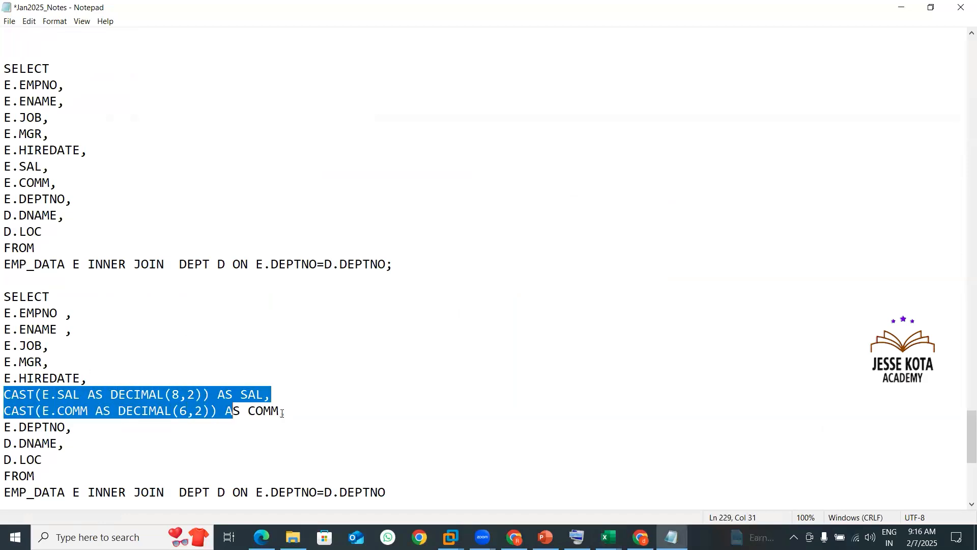
left_click(297, 414)
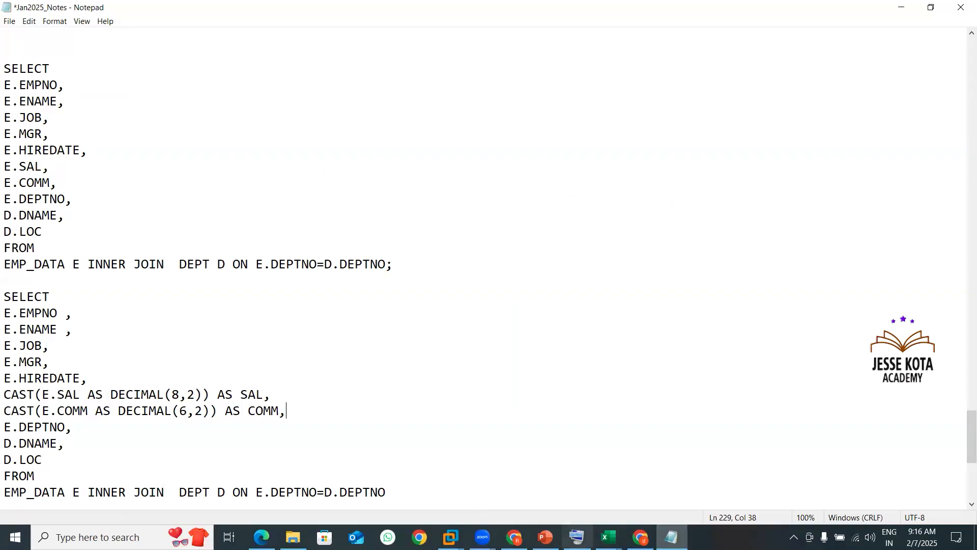
Step: Return to the Designer in the virtual machine and check the SAL and COMM column types, lengths and scales in DB2_Connector_0
mouse_move(456, 527)
left_click(462, 462)
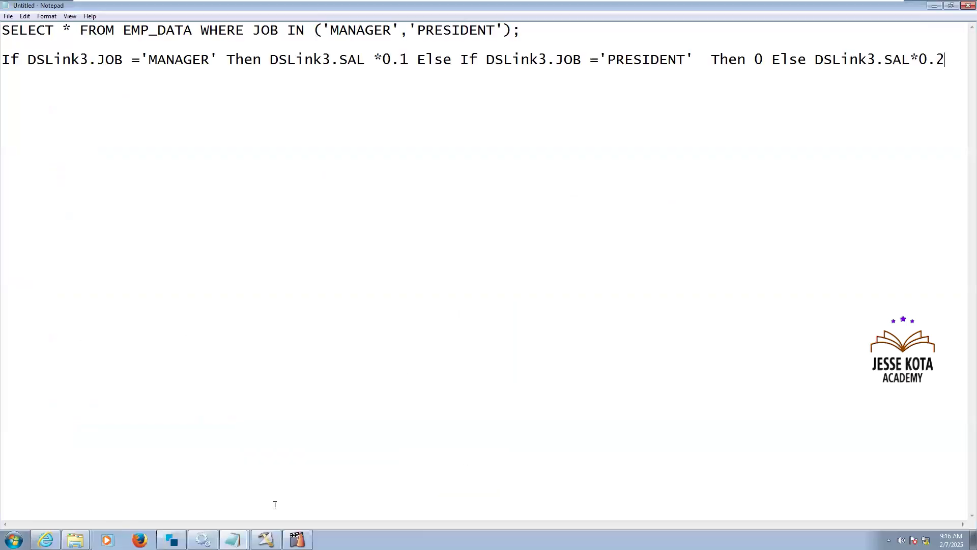
left_click(265, 540)
double_click(339, 173)
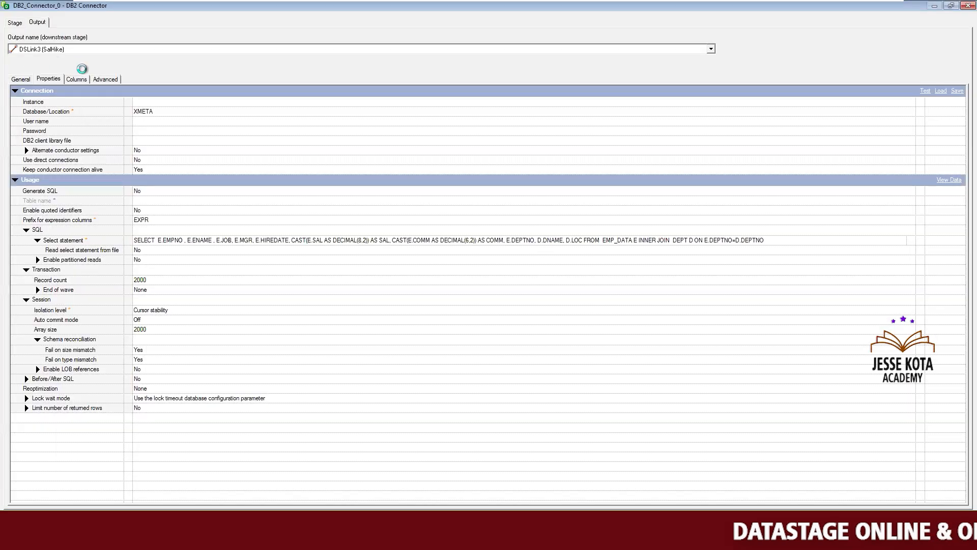
left_click(77, 79)
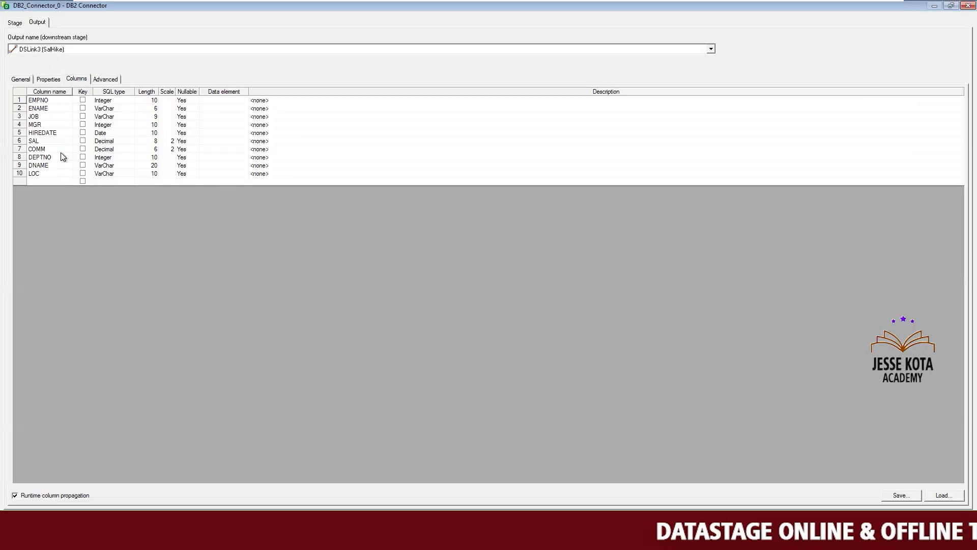
left_click(115, 141)
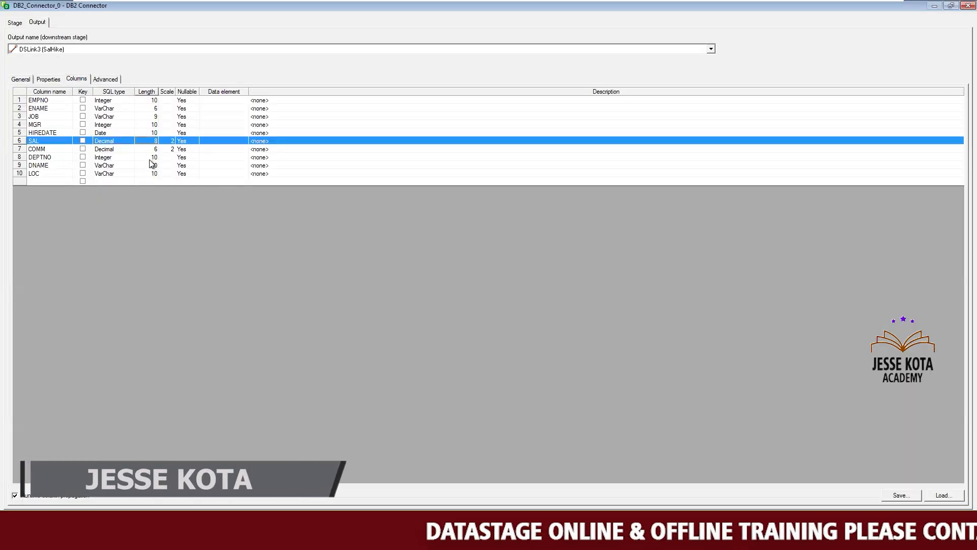
left_click(148, 149)
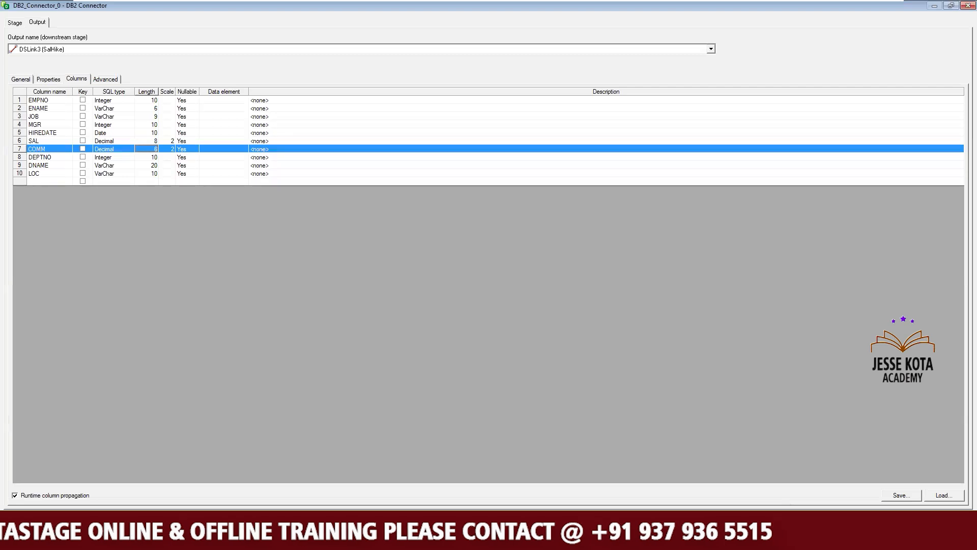
left_click(860, 529)
Step: Inspect the HIKE_SAL and TOTAL_SAL derivations on DSLink4 in the SalHike transformer, and close it with OK
double_click(497, 172)
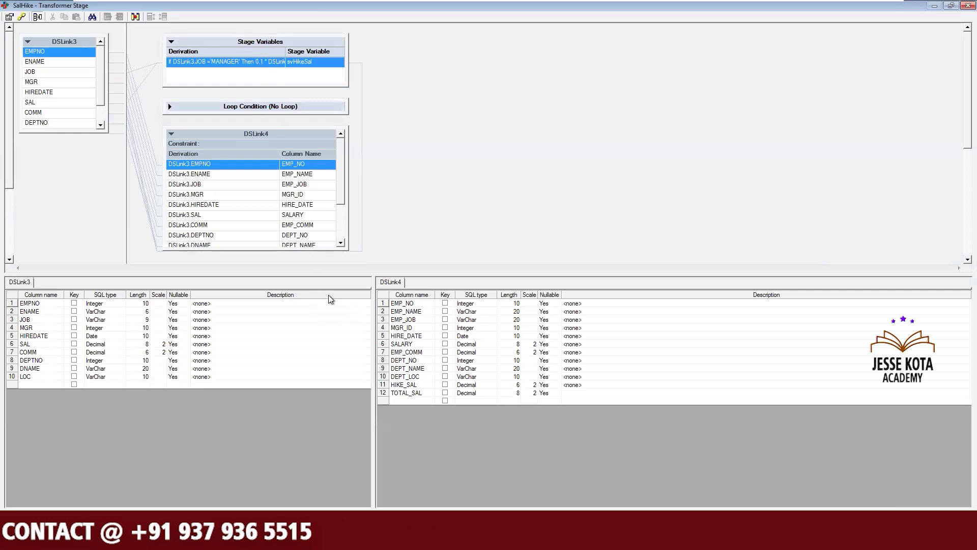
left_click(341, 243)
left_click(341, 243)
left_click(340, 242)
left_click(341, 243)
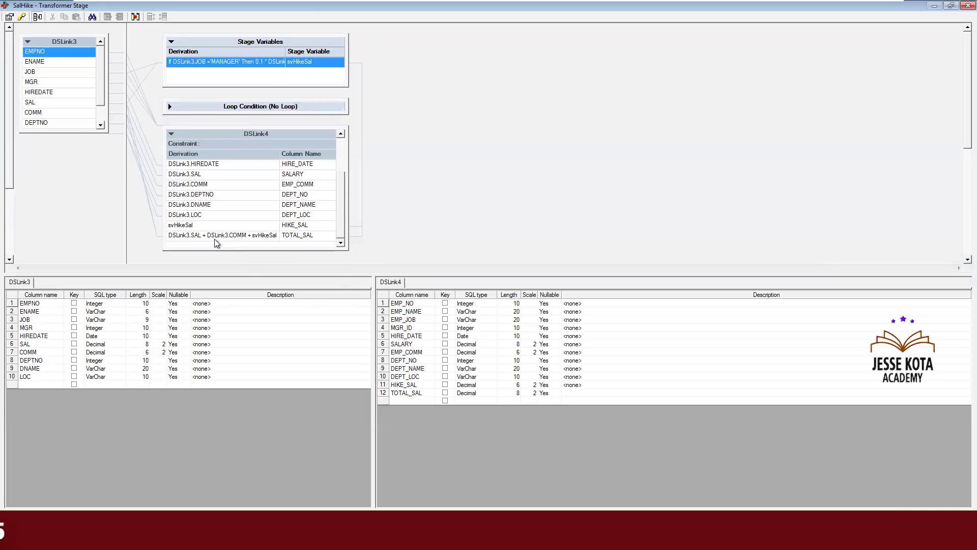
left_click(265, 237)
left_click(298, 225)
left_click(303, 235)
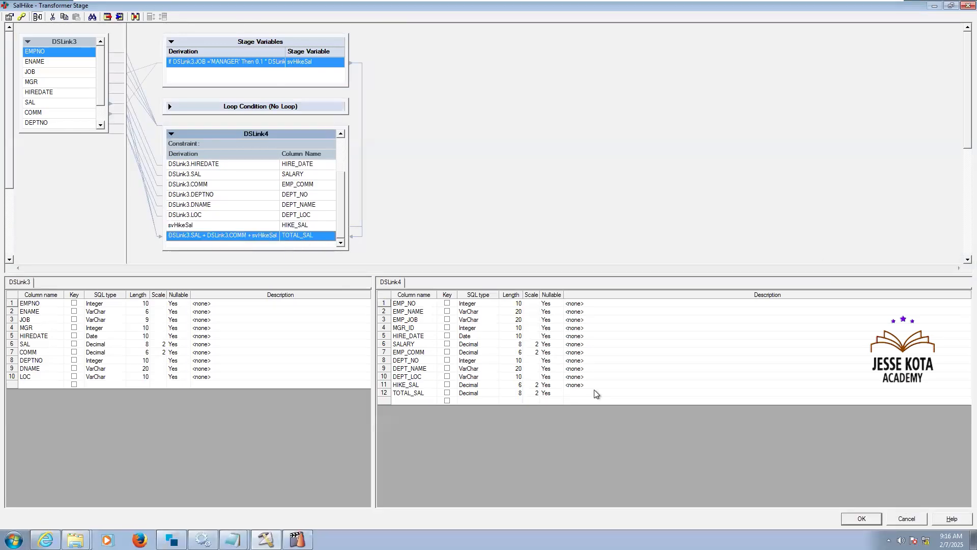
key("Return")
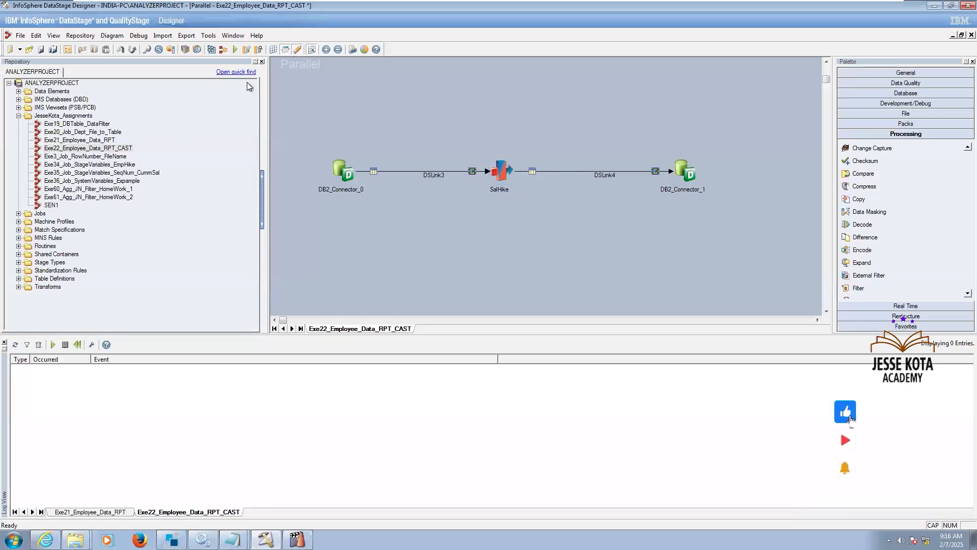
Step: Start a run of Exe22_Employee_Data_RPT_CAST and accept compiling the modified job first
left_click(235, 50)
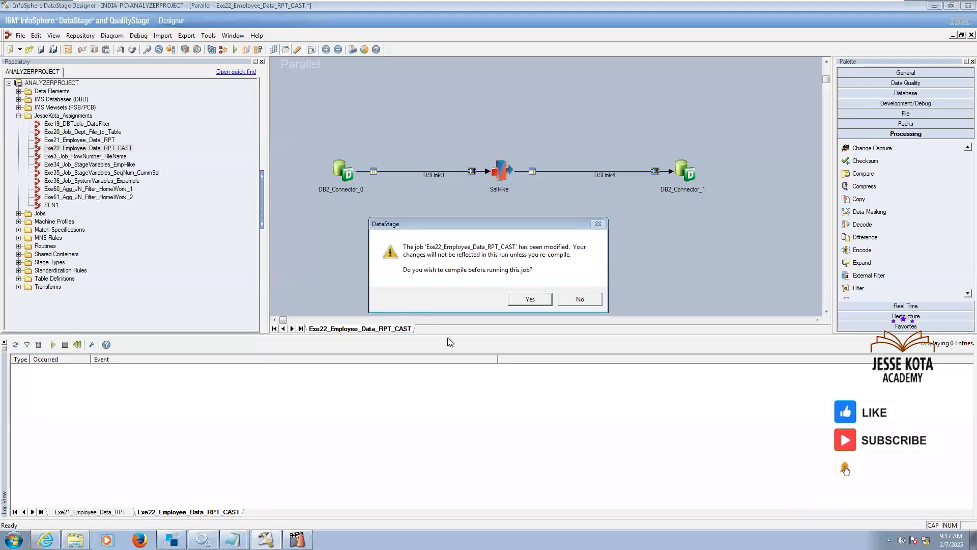
left_click(529, 299)
left_click(459, 283)
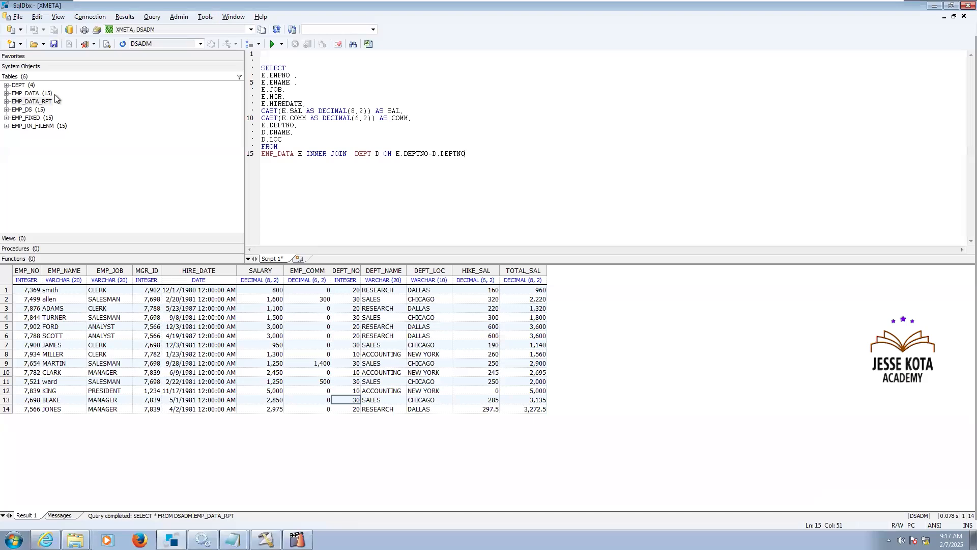
Step: In SqlDbx, retrieve all rows of the EMP_DATA table and clear the query script
right_click(50, 97)
left_click(77, 105)
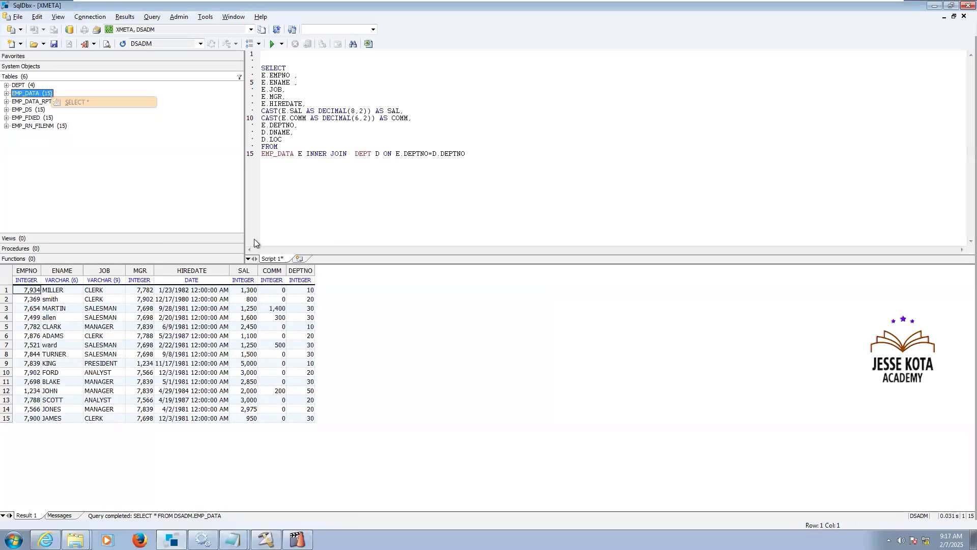
key("ctrl+a")
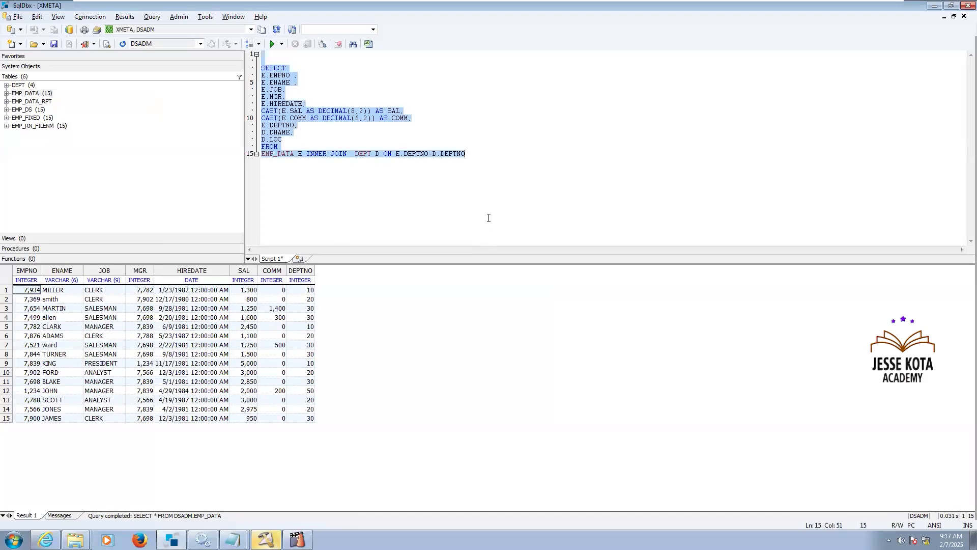
key("Delete")
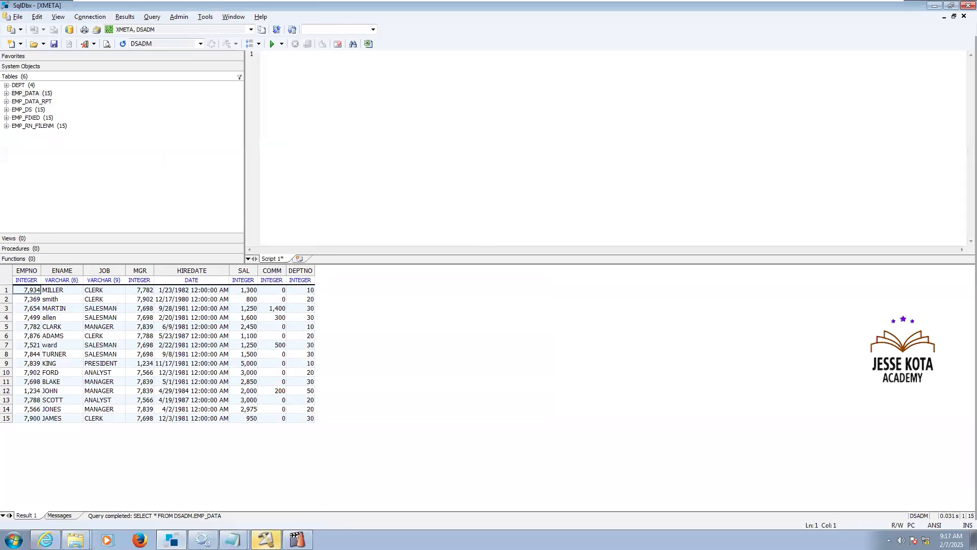
Step: Run Exe22_Employee_Data_RPT_CAST from the Designer's job run options with no warning limit, and return to SqlDbx
key("alt+Tab")
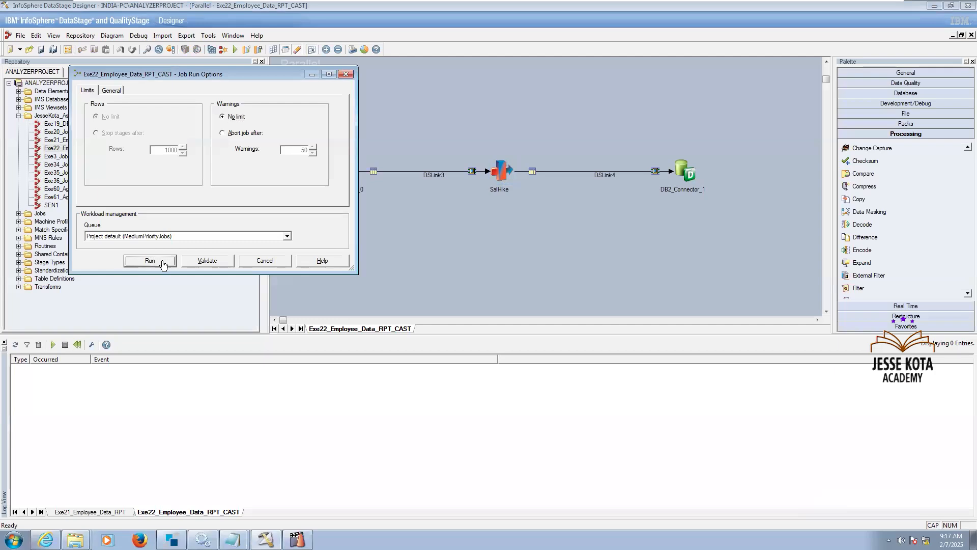
key("alt+Tab")
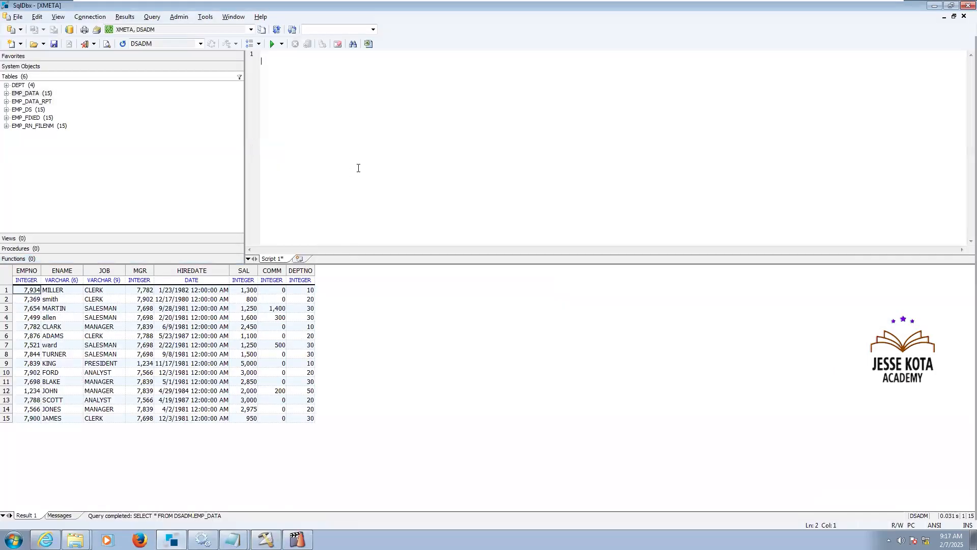
Step: Check the job run in the Designer, retrieve all rows of EMP_DATA_RPT in SqlDbx for review, and return to the Designer
key("alt+Tab")
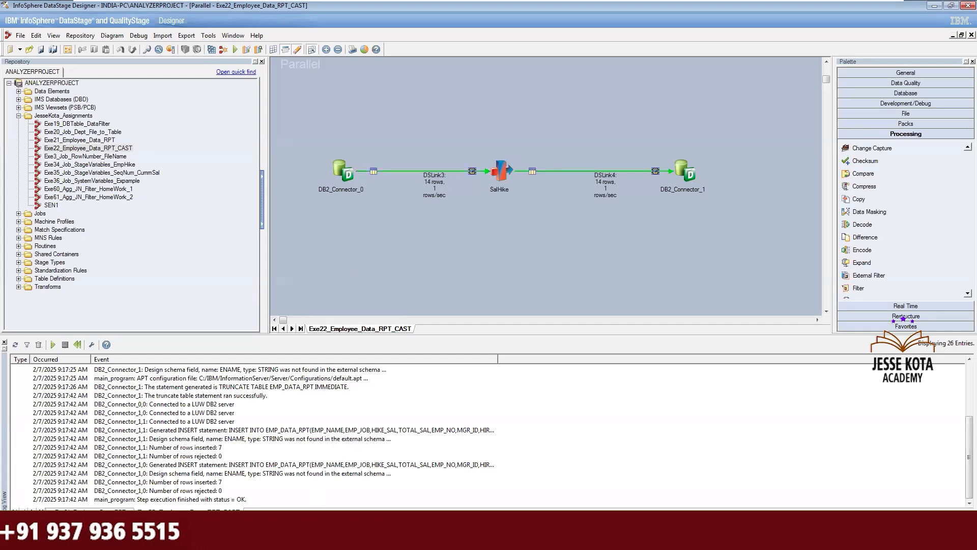
key("alt+Tab")
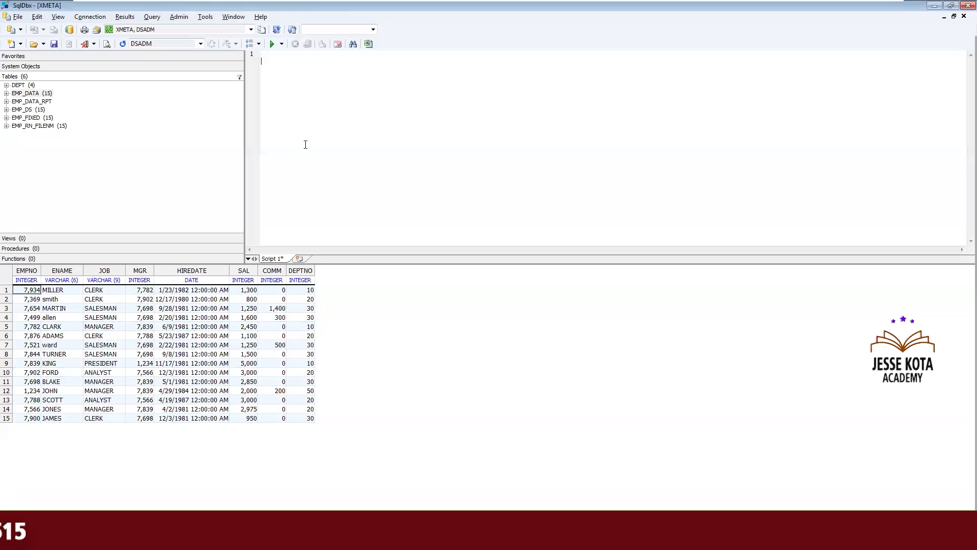
right_click(39, 102)
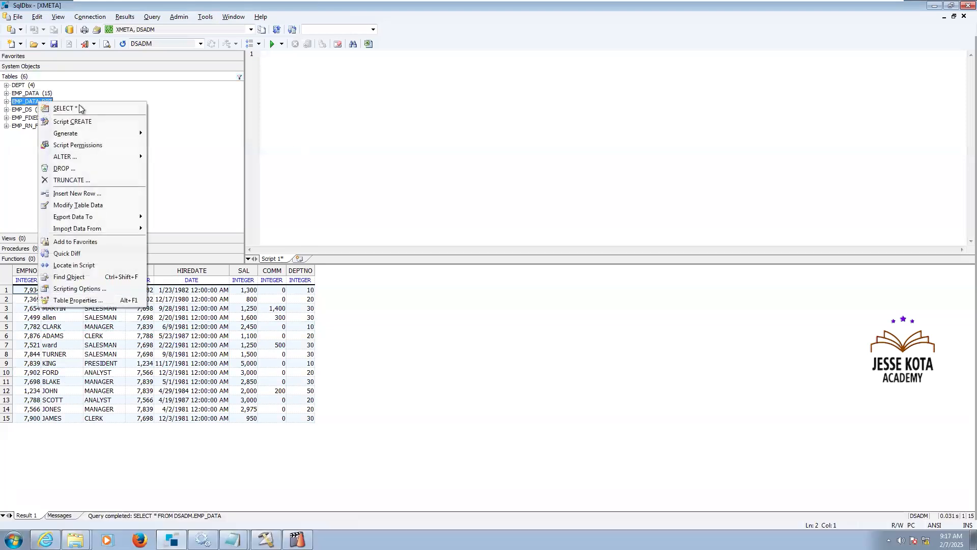
left_click(79, 107)
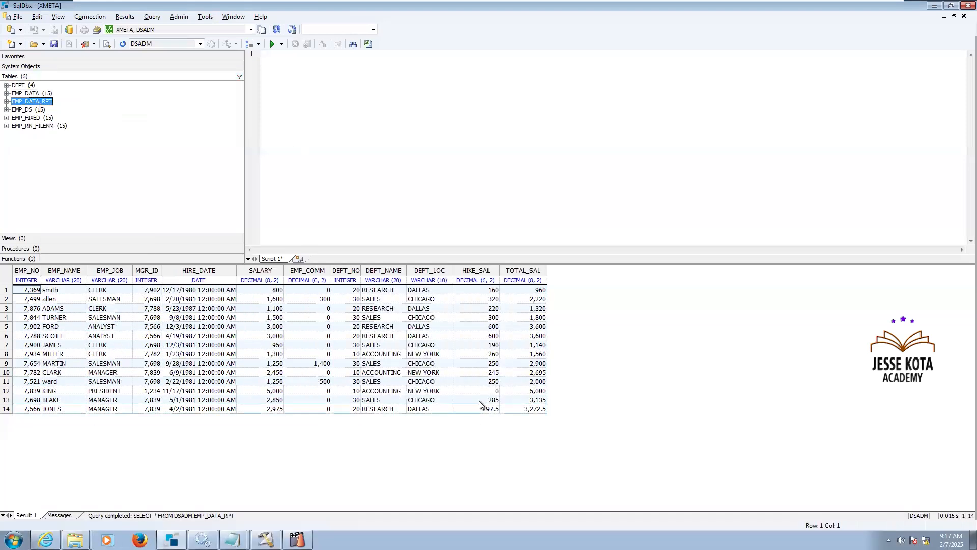
left_click(435, 328)
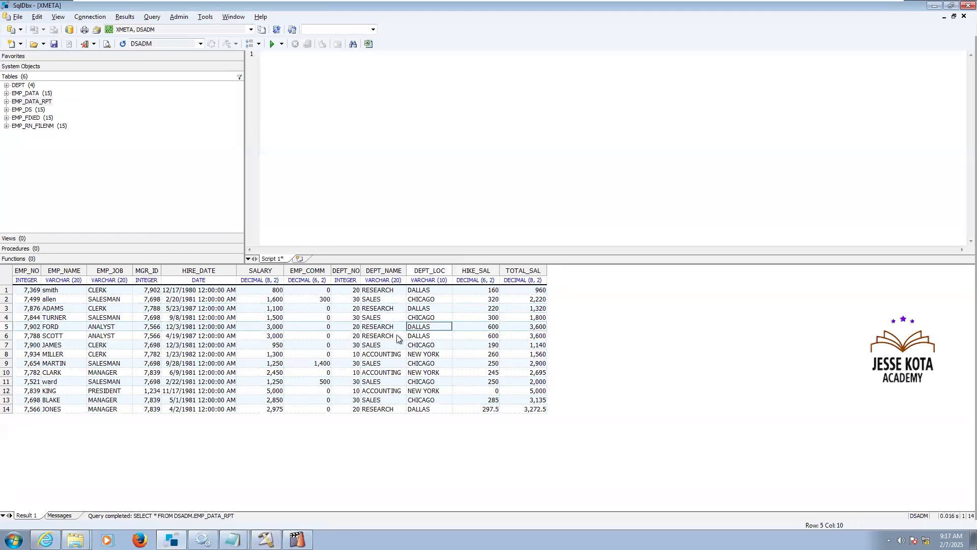
left_click(212, 345)
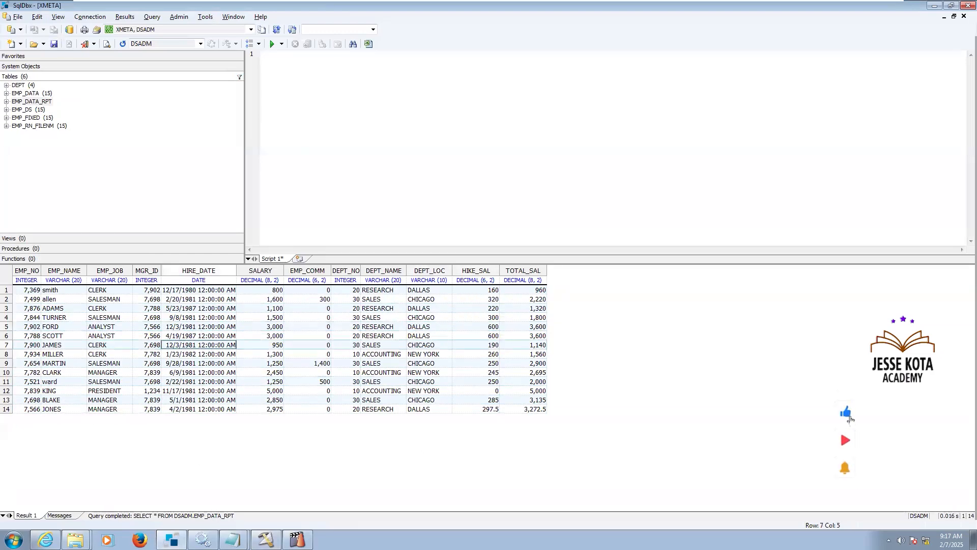
left_click(265, 539)
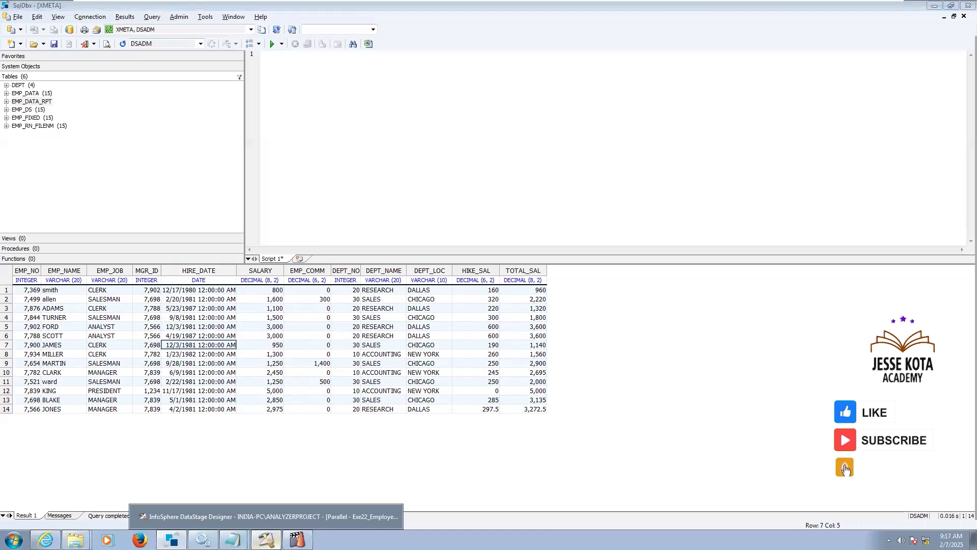
left_click(264, 508)
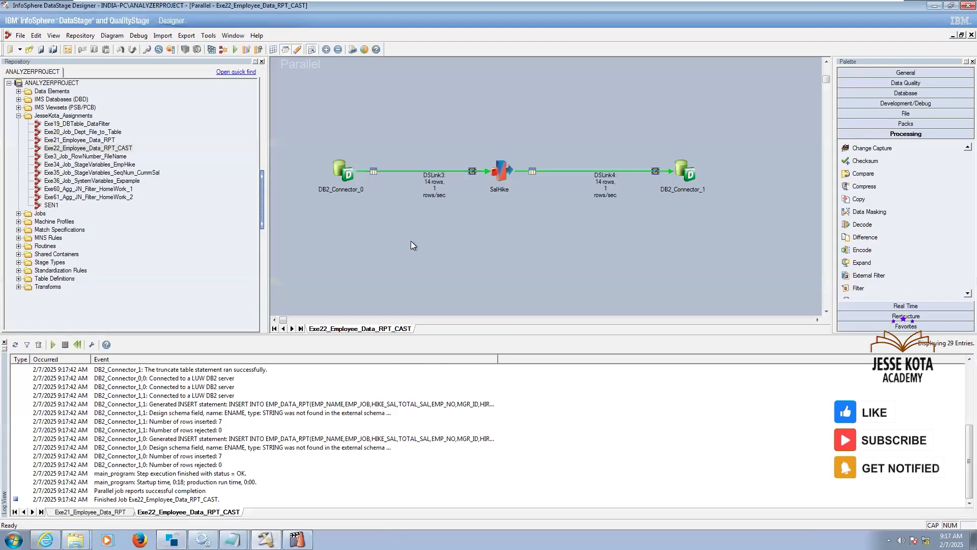
Step: Leave the remote desktop, switch to the DataStage_Assignment Sheet workbook in Excel, and look through its list of assignments
mouse_move(825, 6)
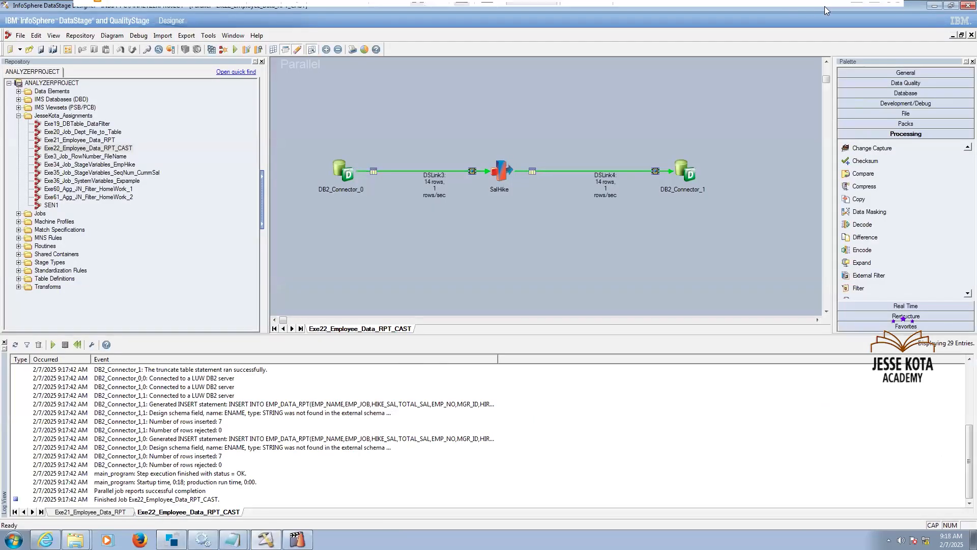
left_click(858, 10)
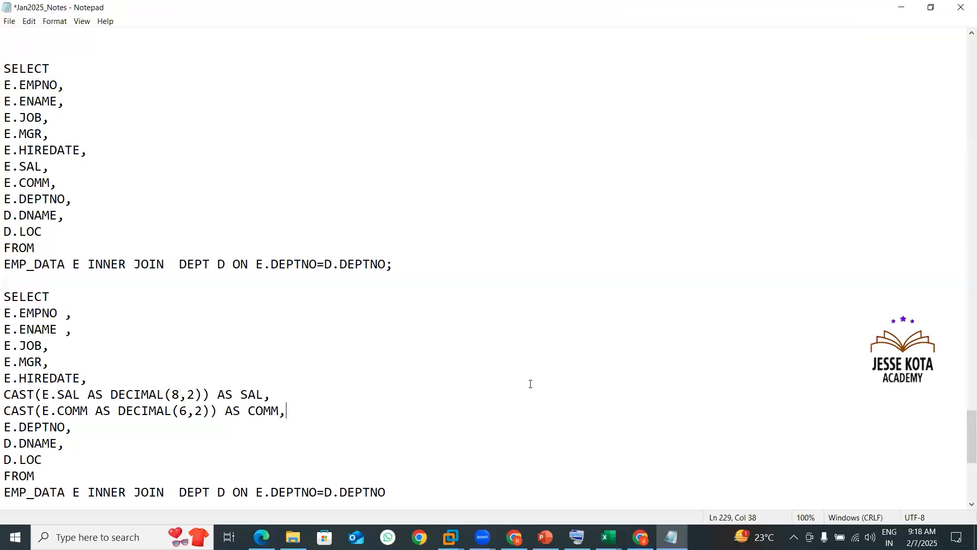
left_click(609, 536)
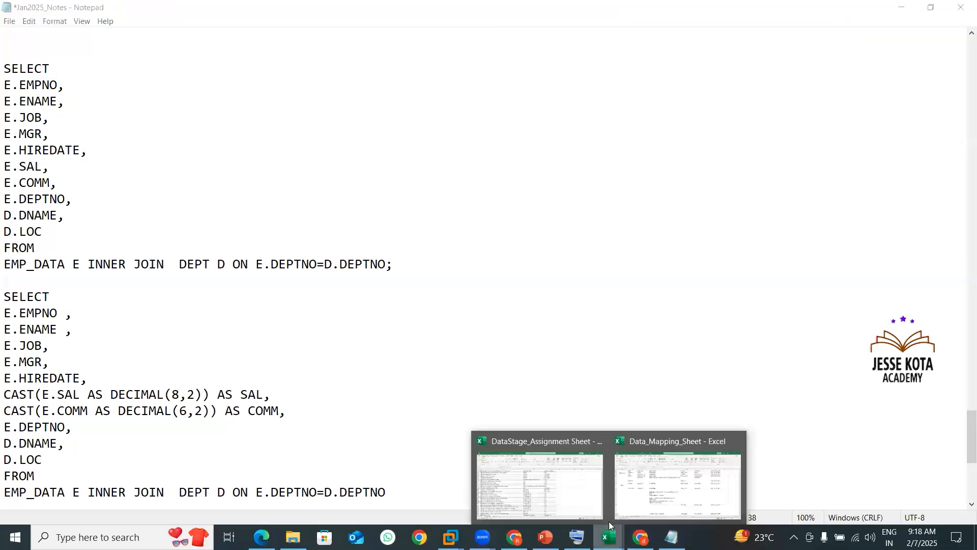
left_click(558, 474)
left_click(233, 316)
scroll(242, 328, "down", 17)
scroll(243, 331, "up", 20)
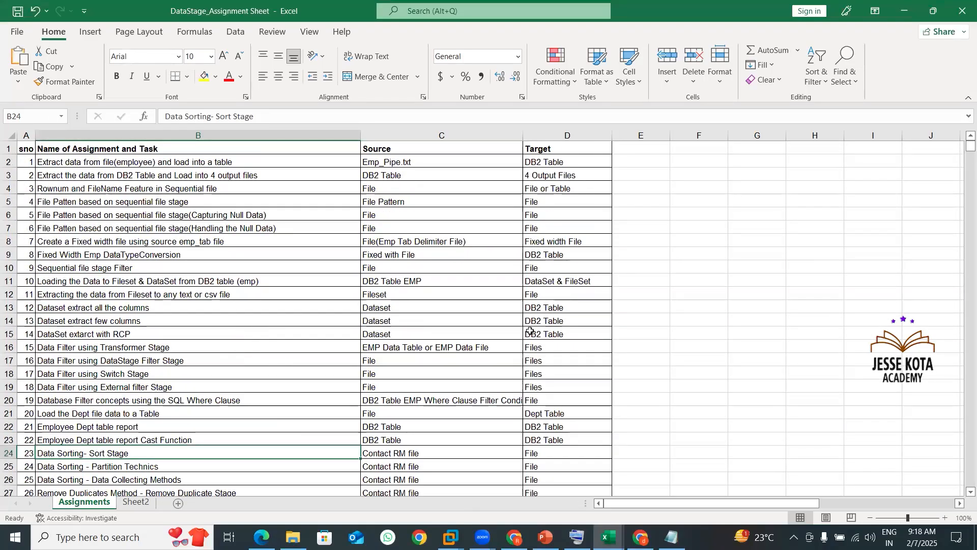
mouse_move(609, 537)
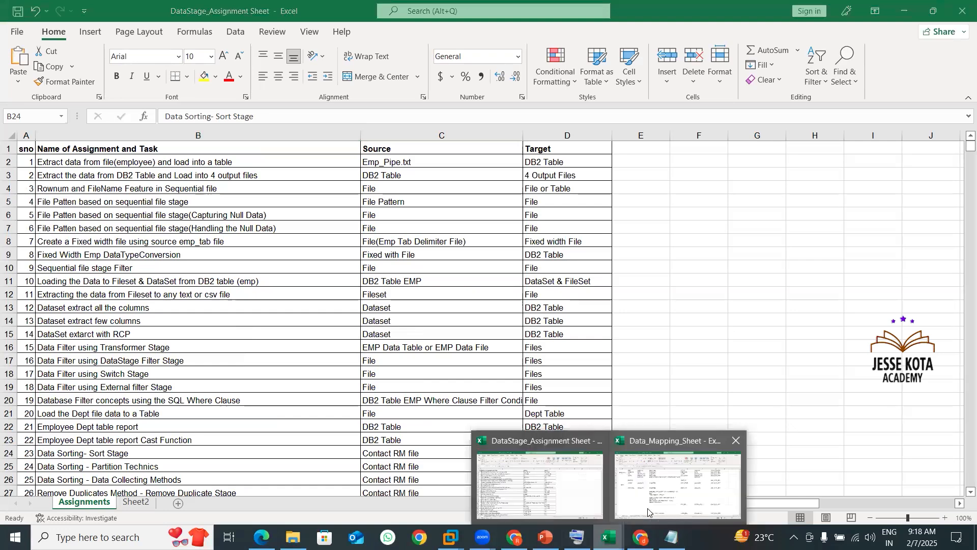
left_click(703, 298)
left_click(702, 333)
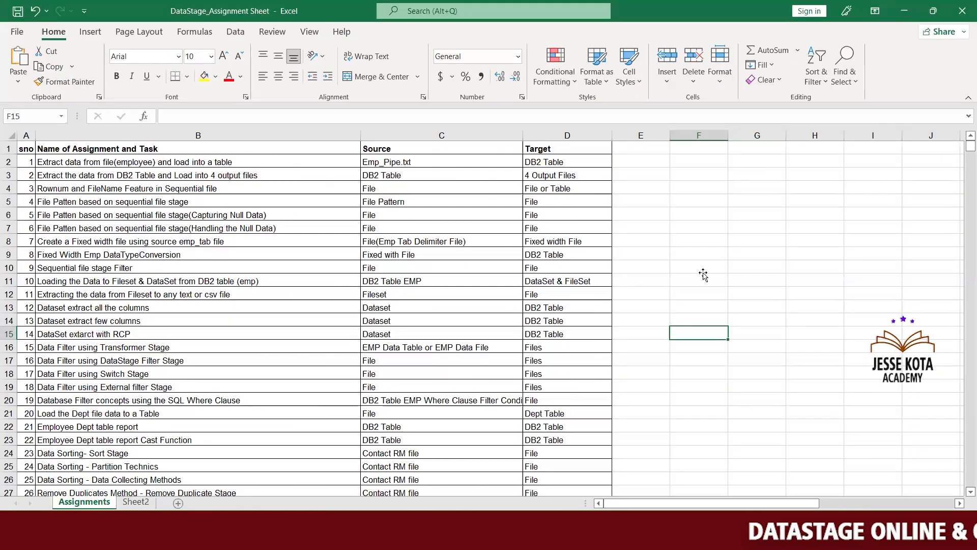
left_click(698, 267)
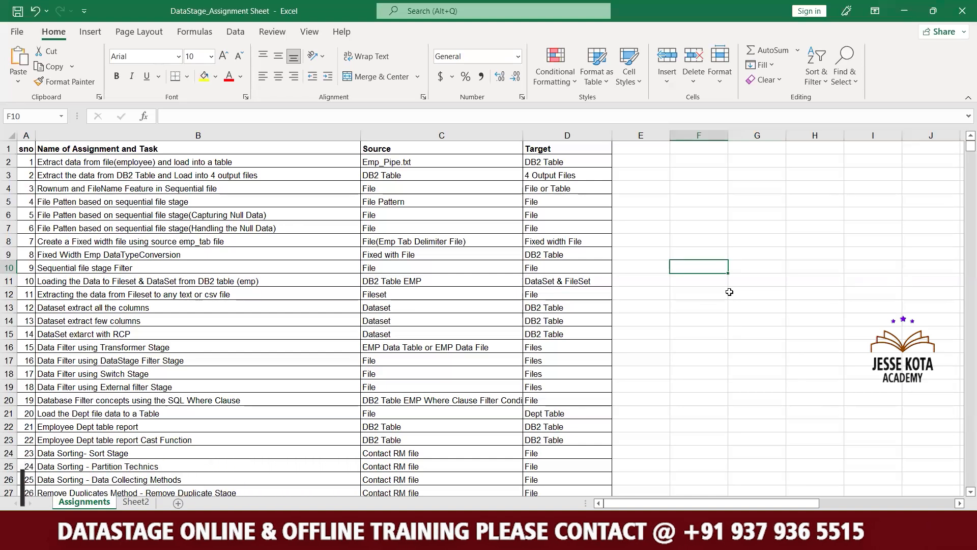
Step: Review the name, source and target of assignment 22, Employee Dept table report Cast Function
left_click(355, 440)
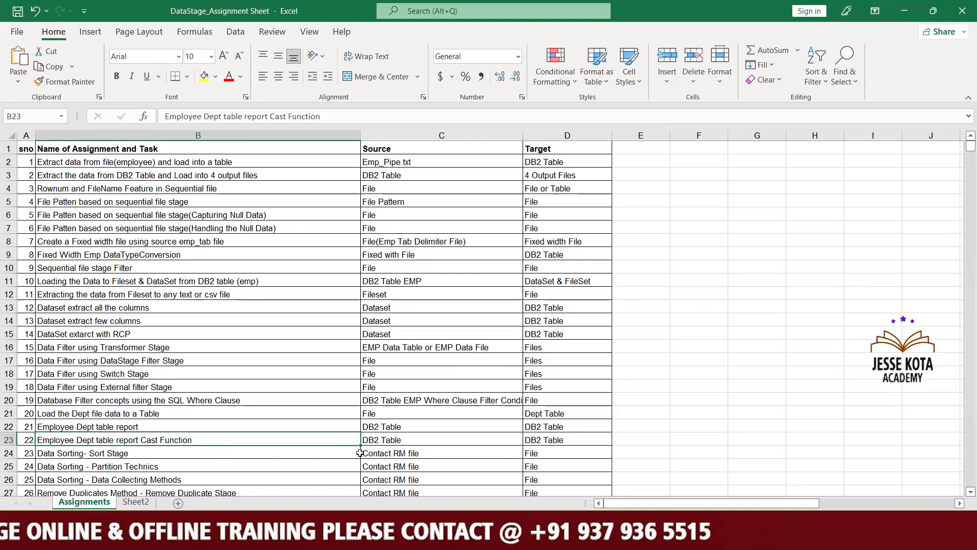
left_click(432, 440)
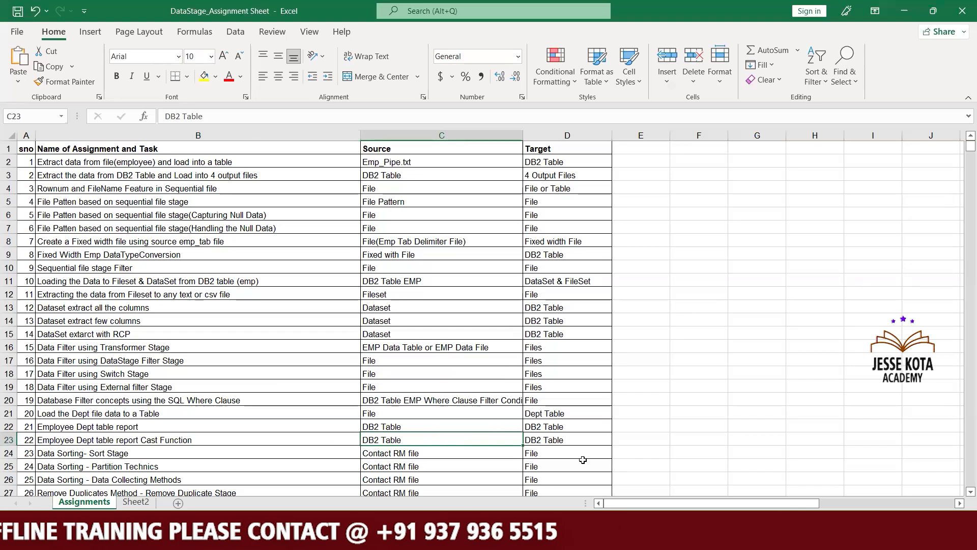
left_click(598, 441)
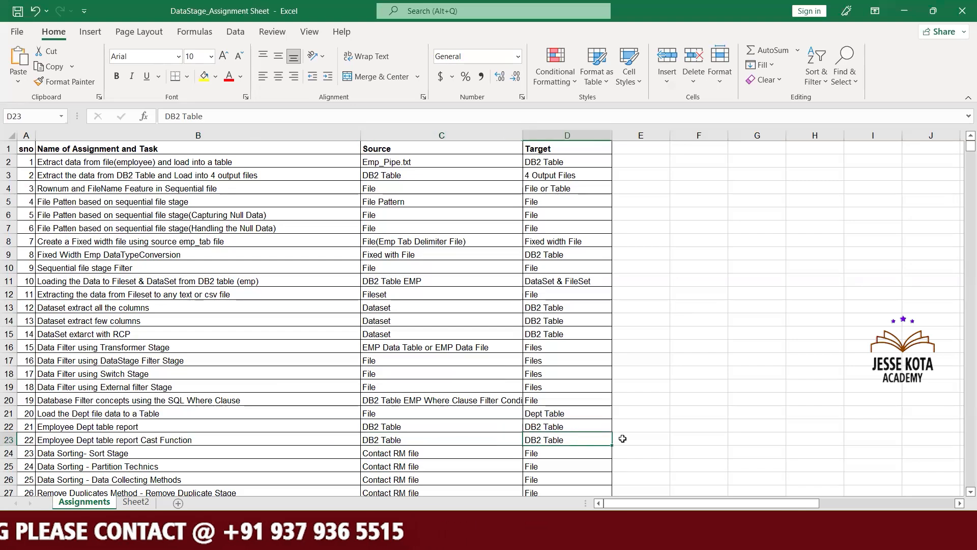